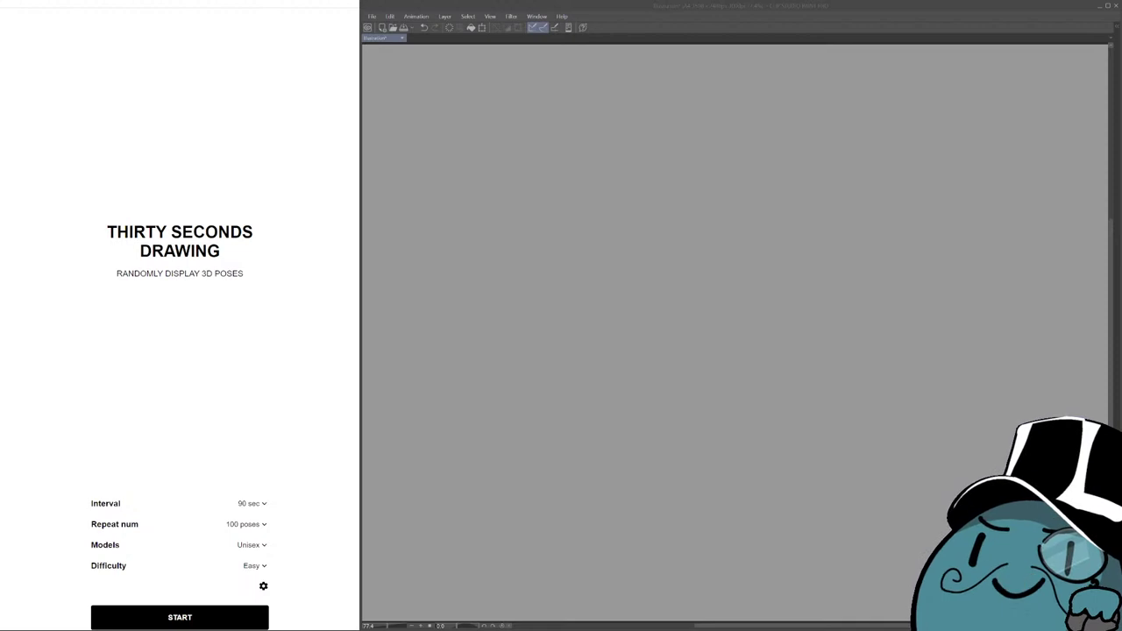
Open today's pose from the site's home page and examine the 3D figure from another angle.
scroll(216, 351, "down", 2)
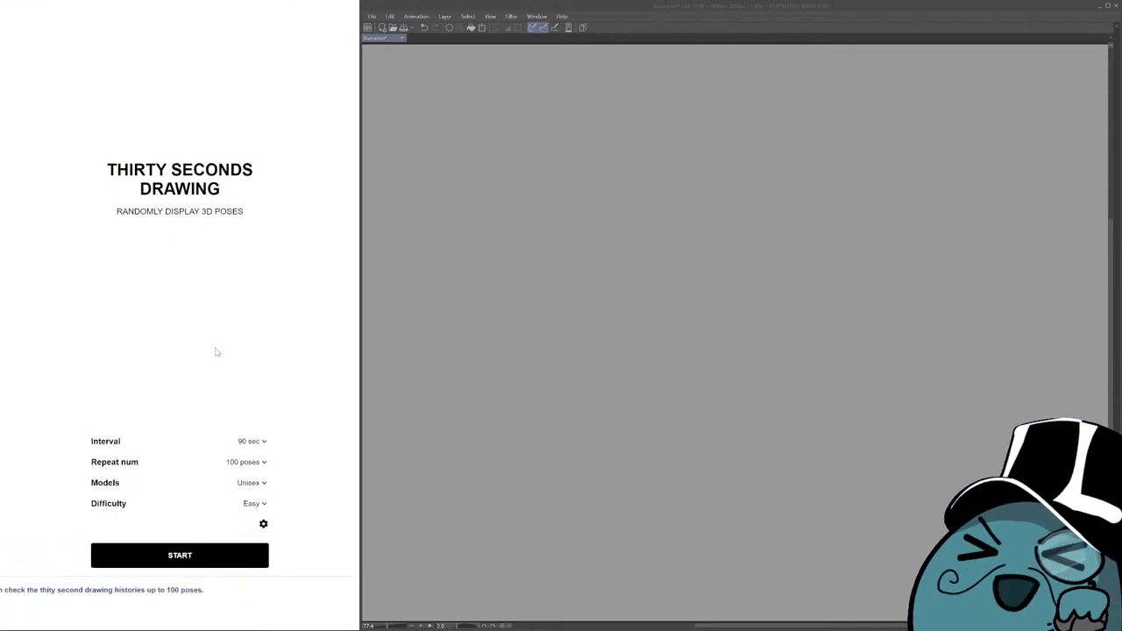
scroll(211, 351, "up", 2)
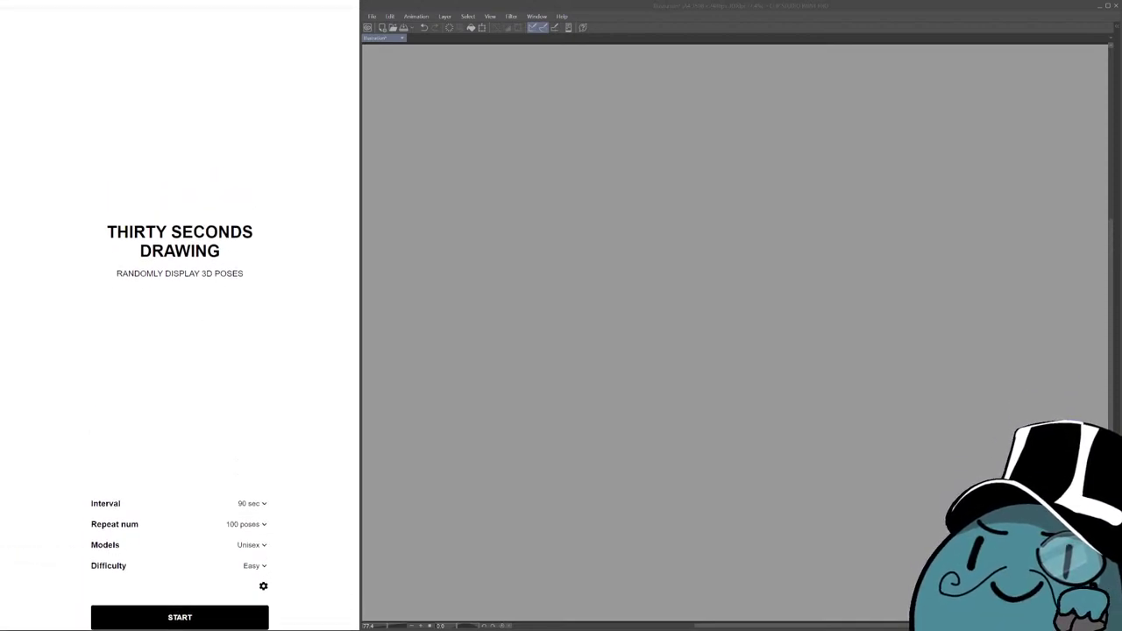
scroll(11, 21, "up", 2)
left_click(11, 26)
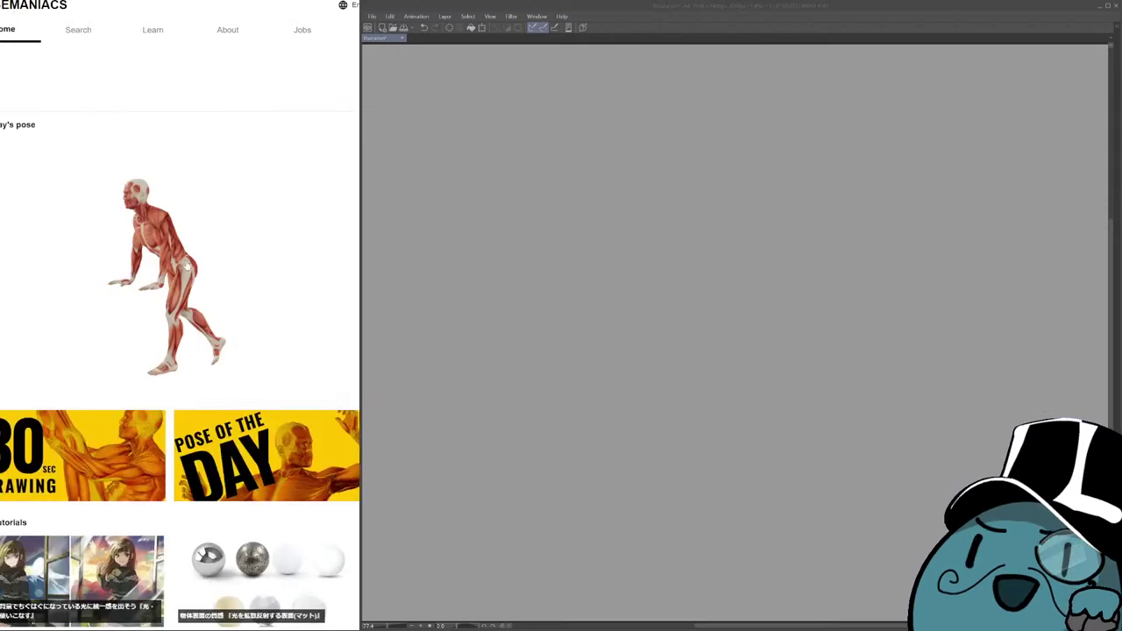
left_click(172, 288)
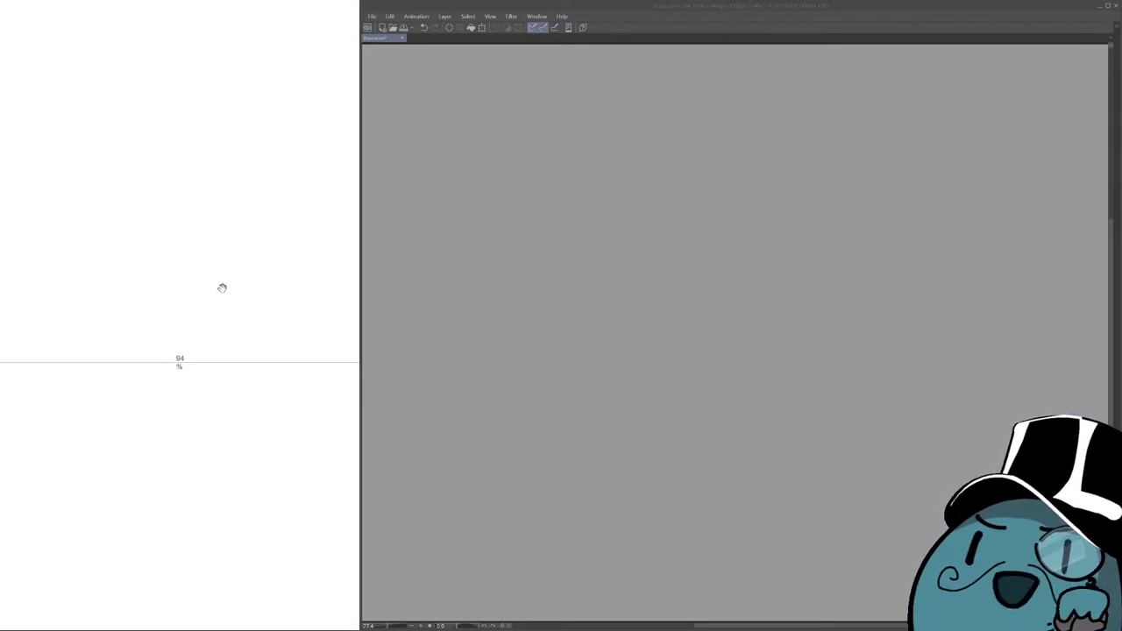
left_click_drag(190, 292, 235, 350)
scroll(334, 217, "up", 1)
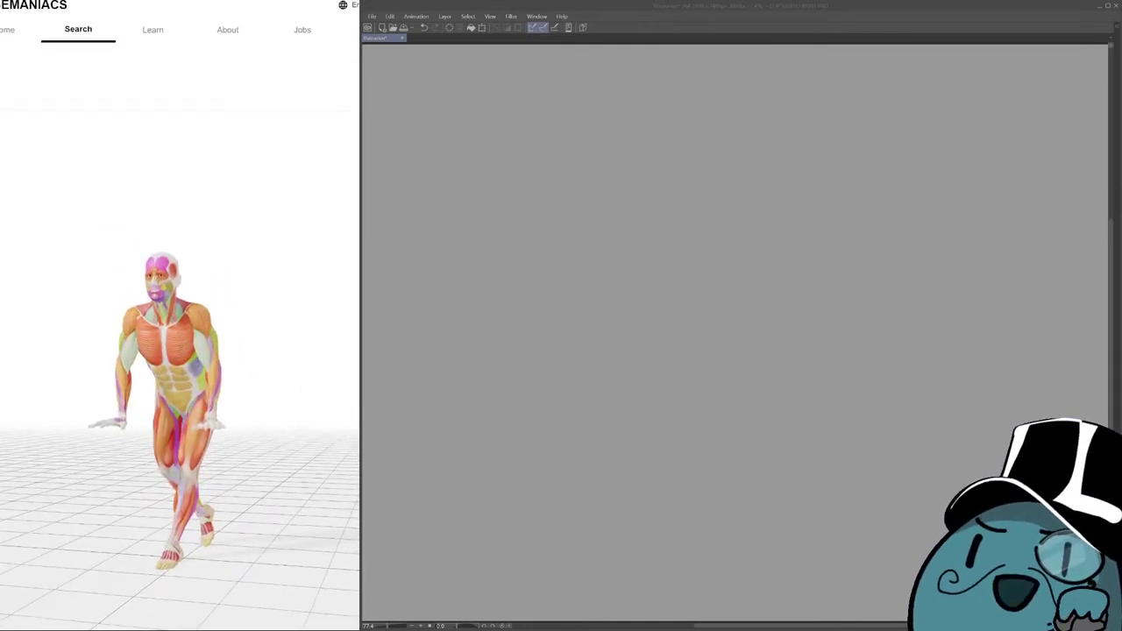
Go back to the home page and open the setup page of the 30-second drawing tool.
left_click(28, 7)
left_click(122, 450)
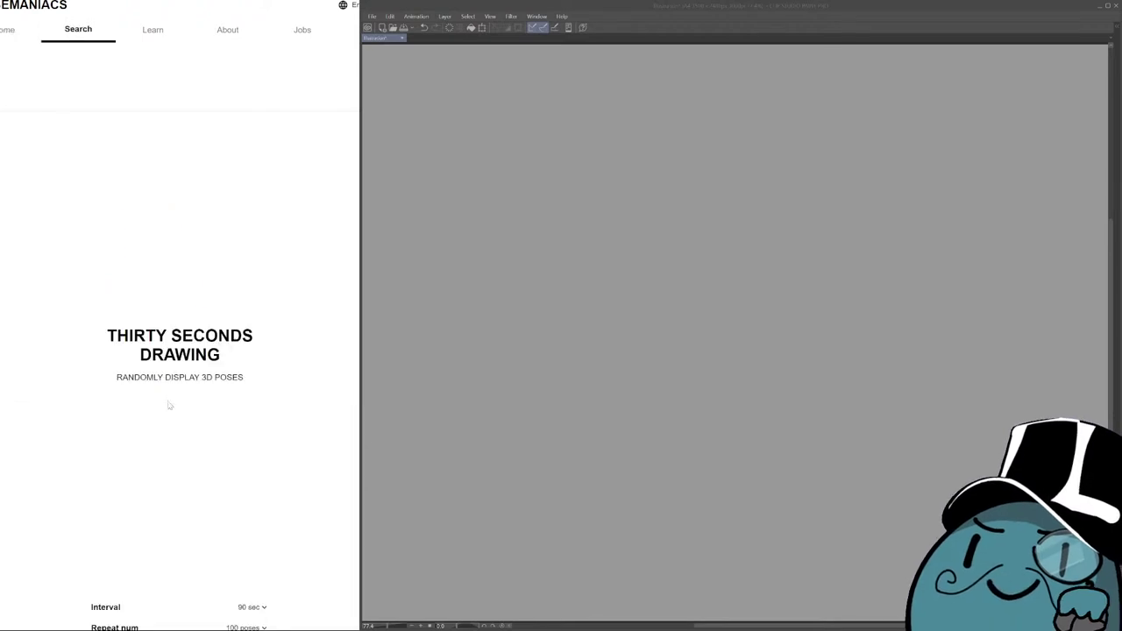
scroll(140, 433, "down", 1)
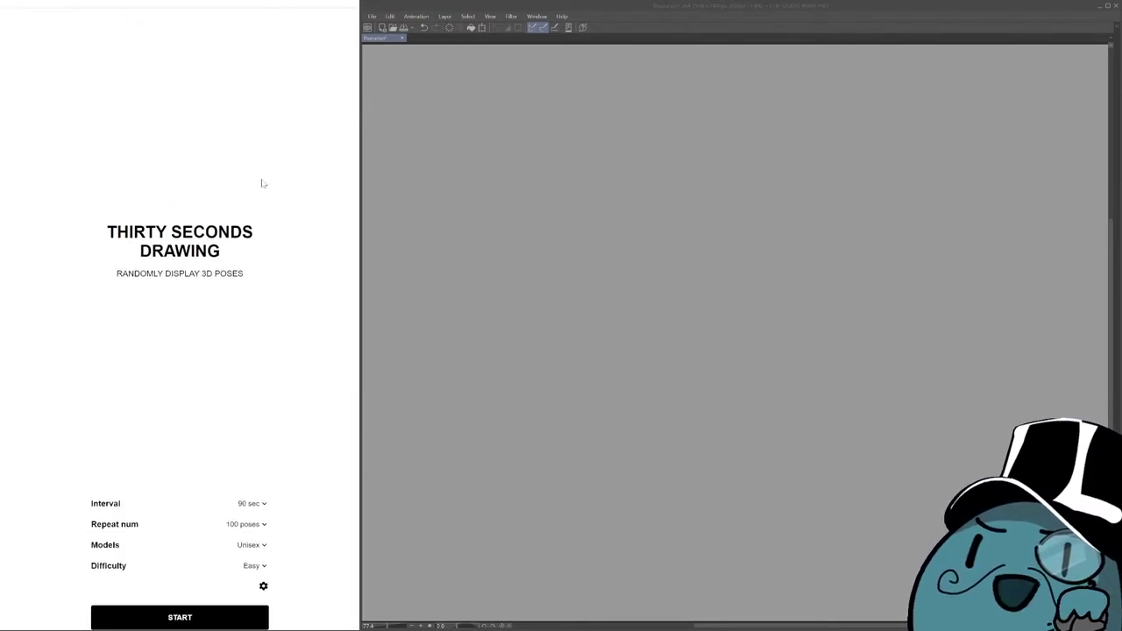
left_click(736, 298)
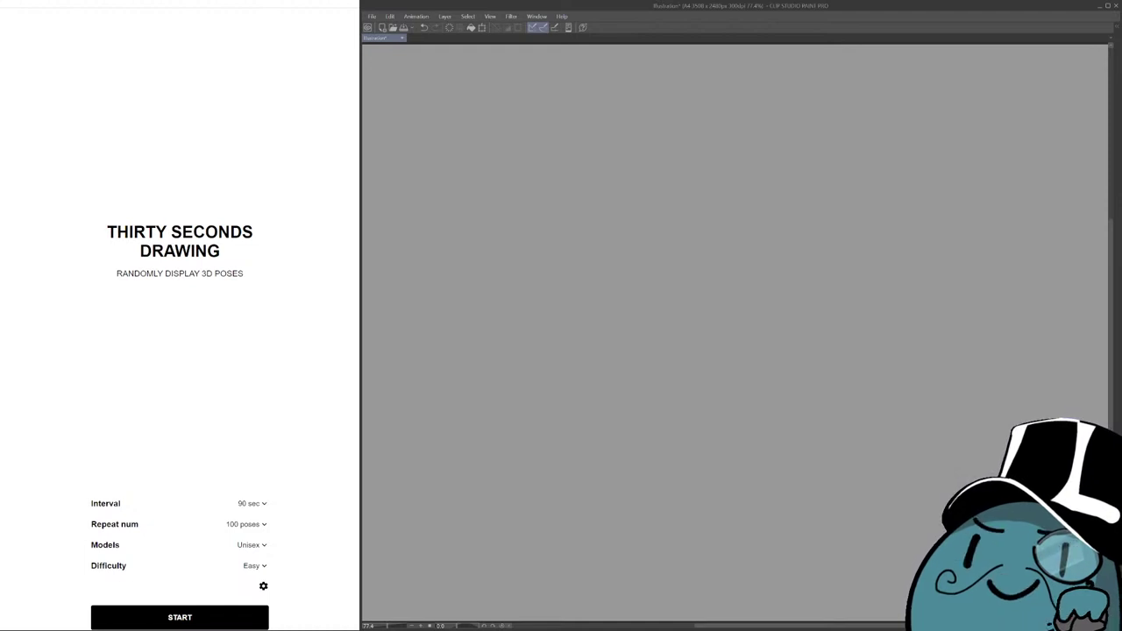
mouse_move(661, 113)
left_mouse_down()
mouse_move(642, 122)
mouse_move(683, 254)
left_mouse_up()
key("ctrl+z")
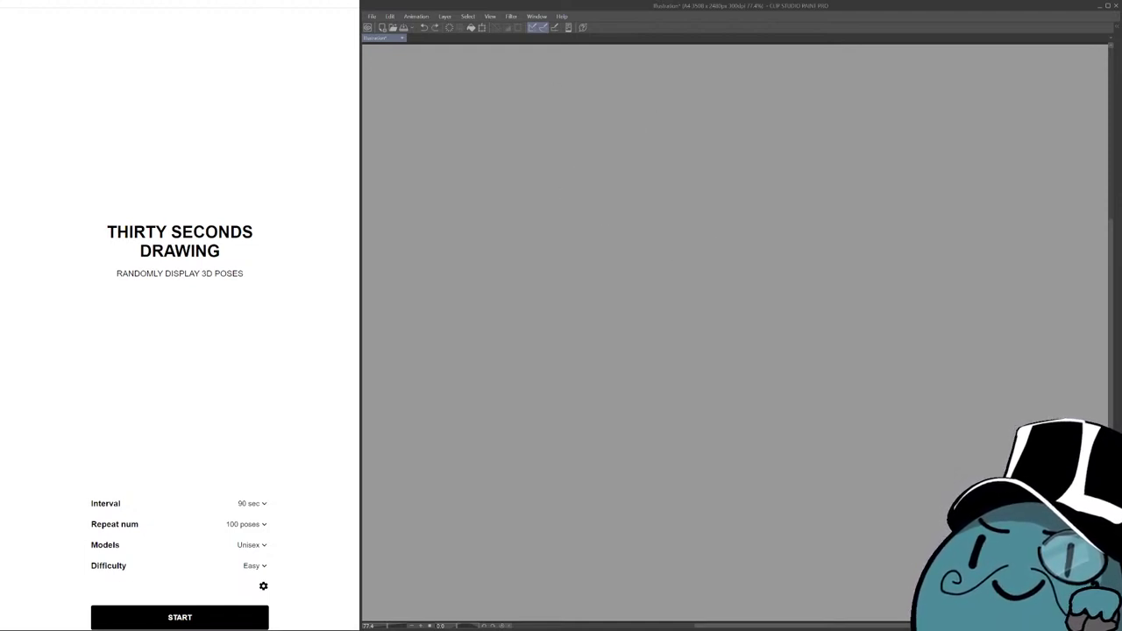
left_click(310, 143)
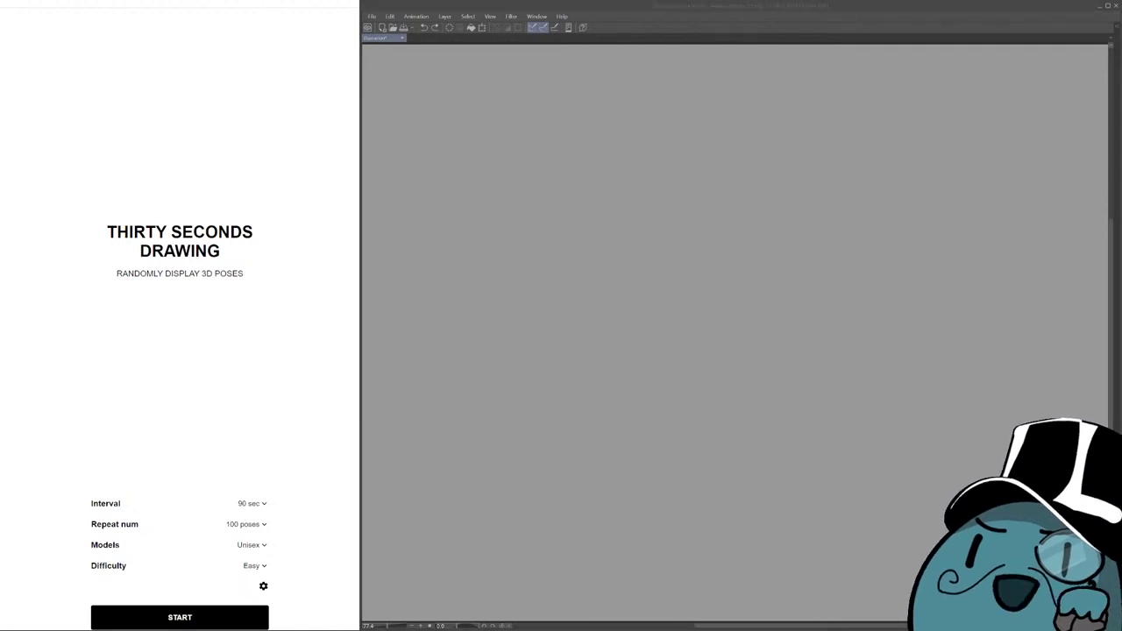
left_click_drag(646, 303, 826, 255)
key("ctrl+z")
left_click(180, 617)
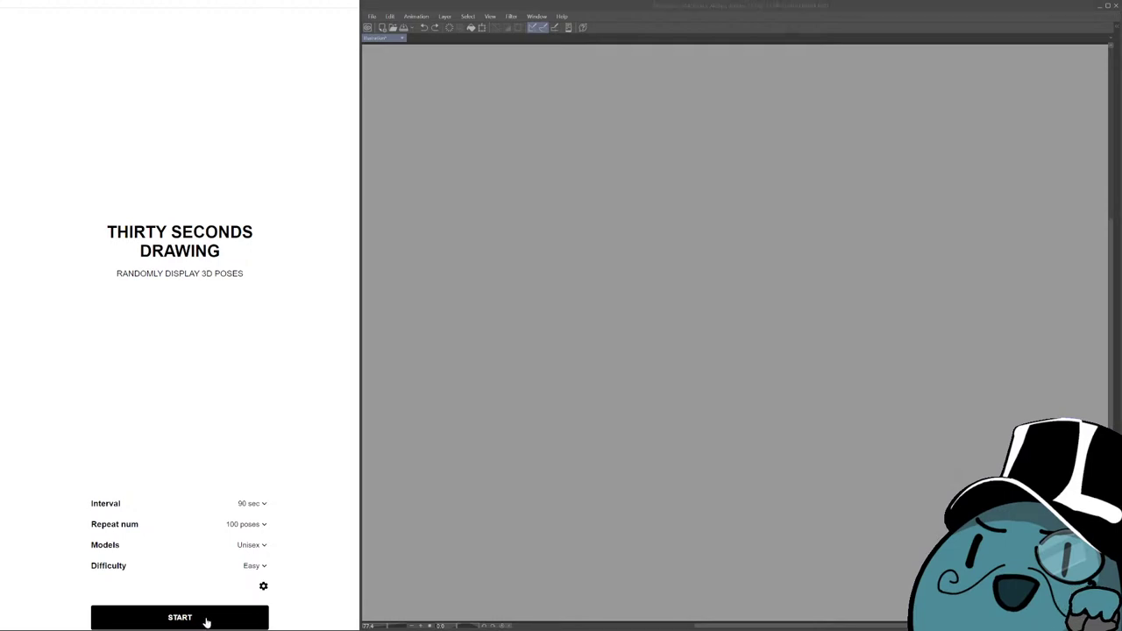
left_click_drag(790, 239, 651, 280)
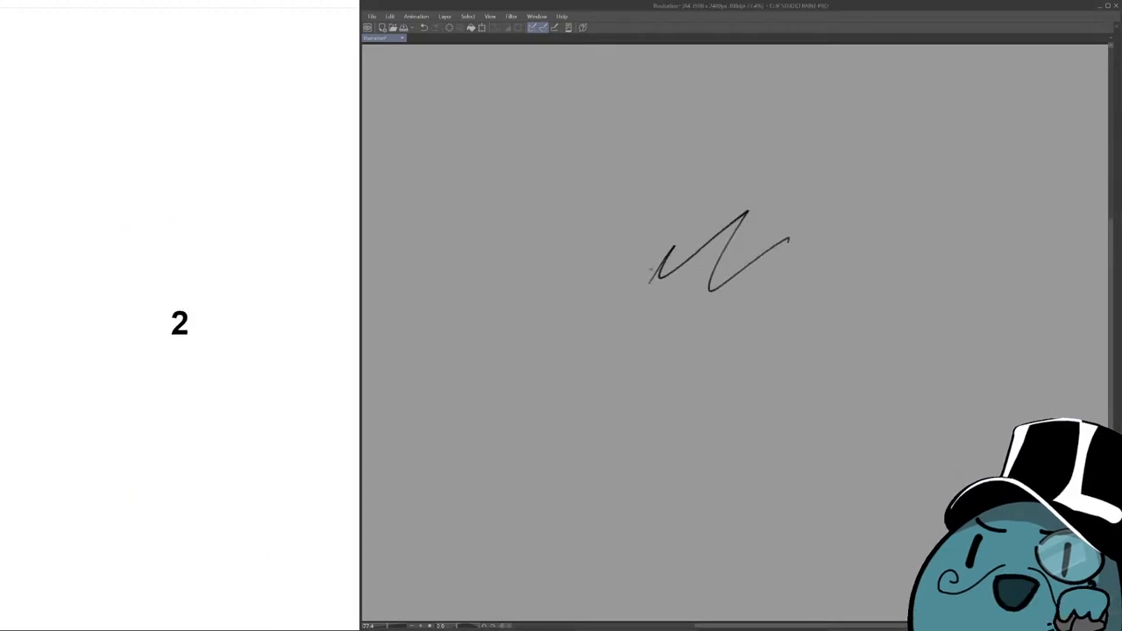
key("ctrl+z")
key("ctrl+0")
mouse_move(763, 298)
left_mouse_down()
mouse_move(833, 232)
mouse_move(692, 311)
left_mouse_up()
key("ctrl+z")
left_click_drag(857, 221, 598, 432)
key("ctrl+z")
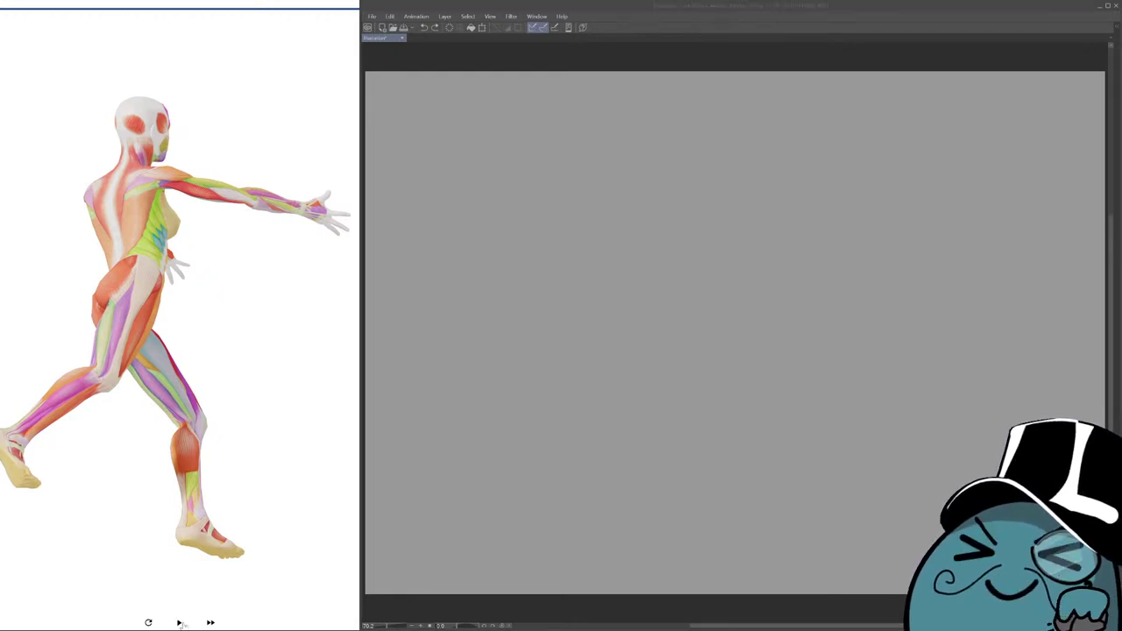
left_click(148, 622)
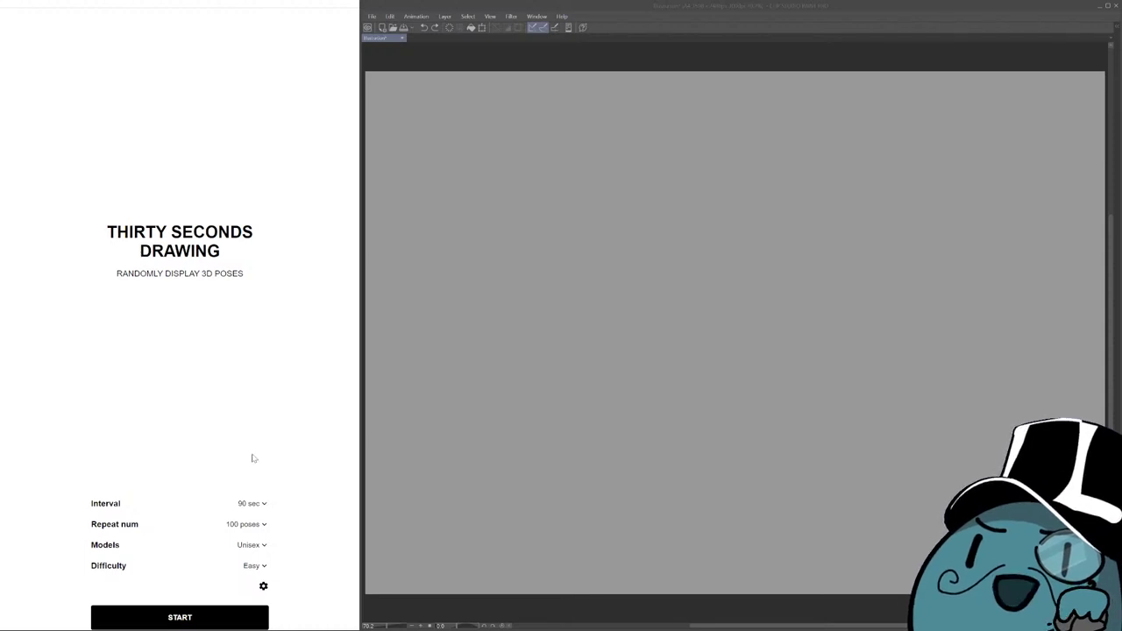
Start the timed pose session with a 90 sec interval and 100 poses, undoing any warm-up strokes on the canvas.
left_click(200, 617)
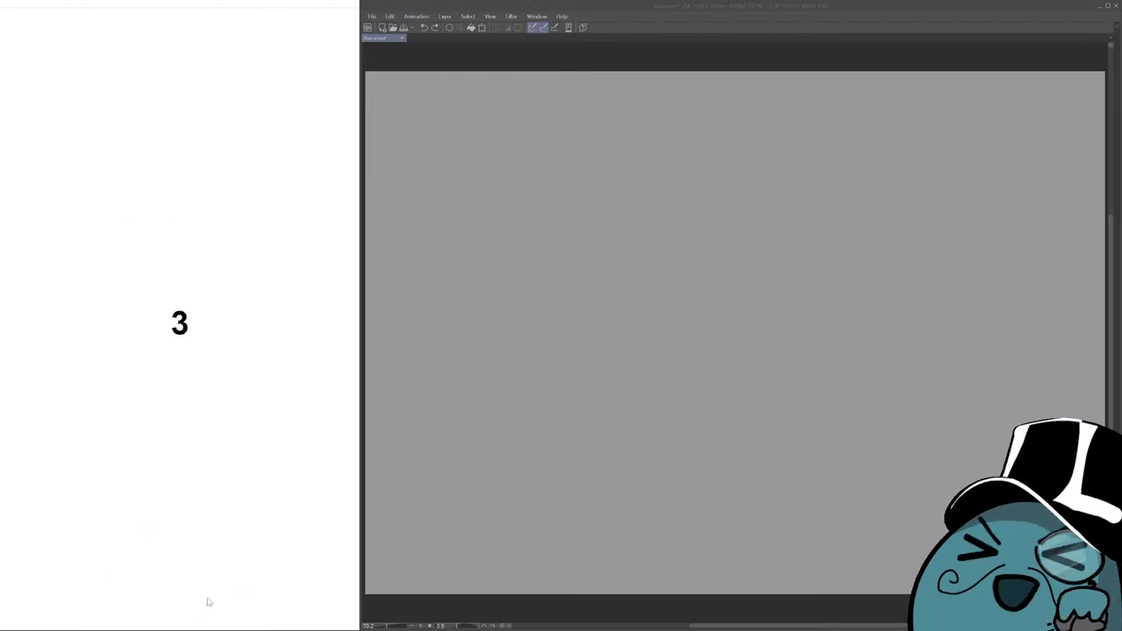
mouse_move(880, 247)
left_mouse_down()
mouse_move(785, 238)
mouse_move(626, 283)
left_mouse_up()
key("ctrl+z")
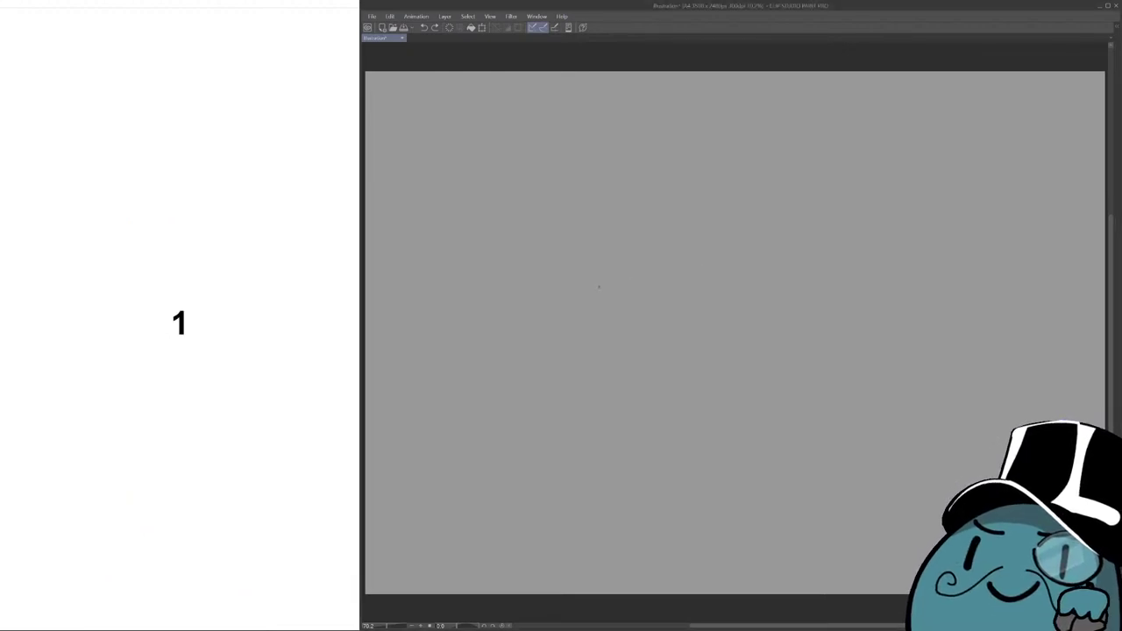
mouse_move(831, 284)
left_mouse_down()
mouse_move(758, 296)
mouse_move(633, 333)
left_mouse_up()
key("ctrl+z")
Sketch the slanted rib cage, shoulders and head of the standing figure with crossed arms.
mouse_move(717, 252)
left_mouse_down()
mouse_move(702, 239)
mouse_move(696, 248)
left_mouse_up()
mouse_move(690, 170)
left_mouse_down()
mouse_move(660, 183)
mouse_move(649, 262)
left_mouse_up()
mouse_move(666, 189)
left_mouse_down()
mouse_move(728, 163)
mouse_move(634, 279)
mouse_move(653, 276)
left_mouse_up()
key("ctrl+z")
key("ctrl+z")
key("ctrl+z")
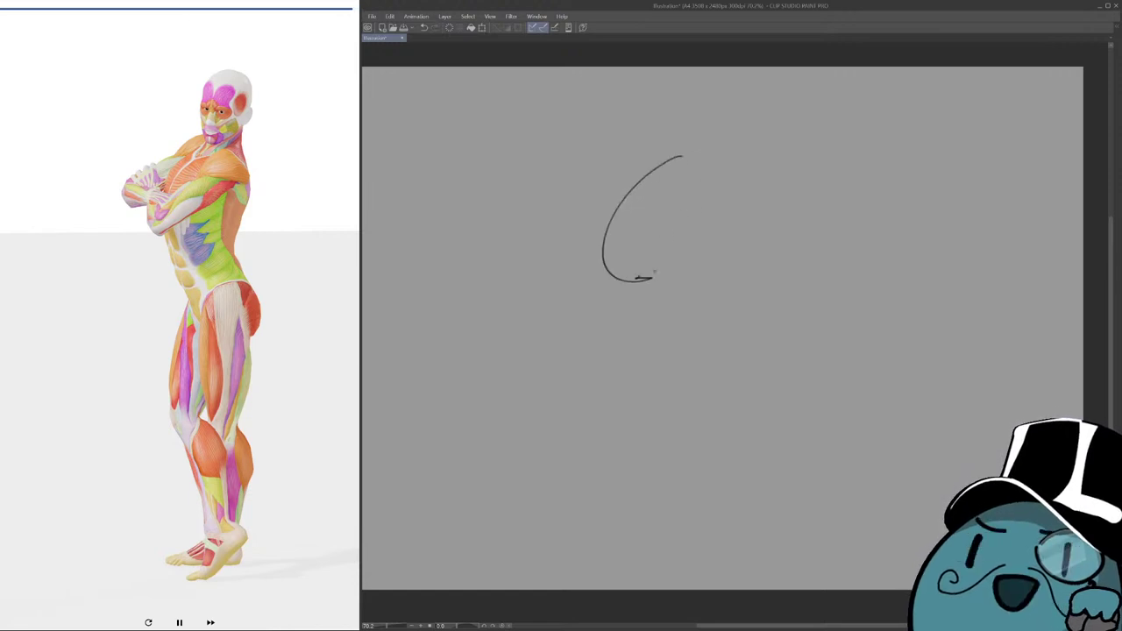
left_click_drag(684, 169, 600, 247)
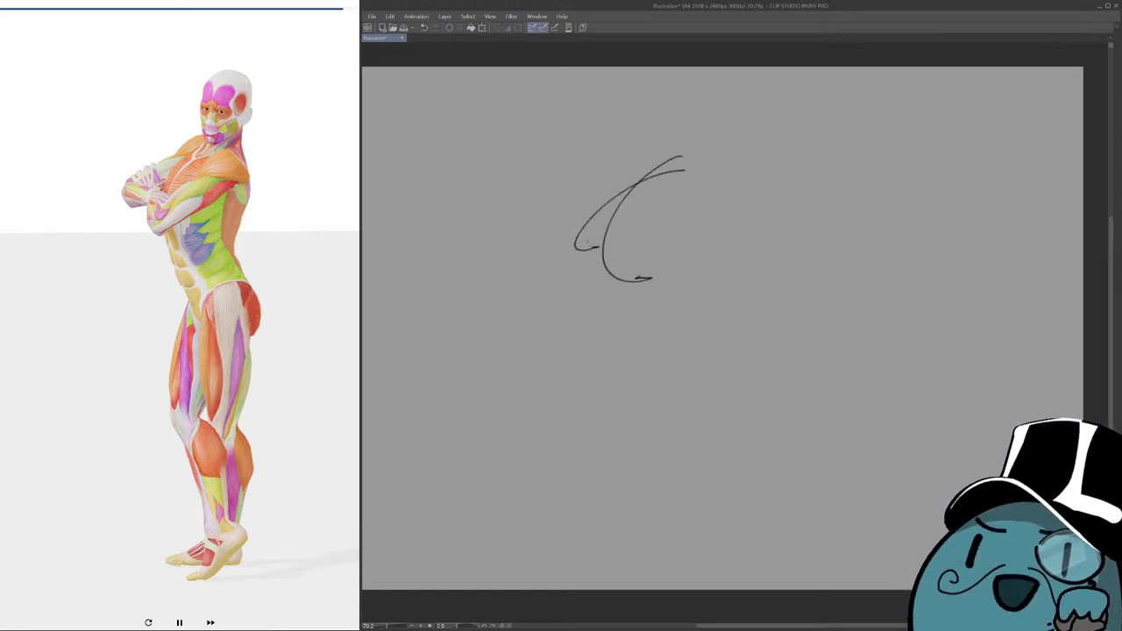
mouse_move(659, 165)
left_mouse_down()
mouse_move(700, 186)
mouse_move(648, 274)
mouse_move(599, 239)
mouse_move(625, 260)
mouse_move(666, 187)
mouse_move(667, 136)
mouse_move(675, 146)
left_mouse_up()
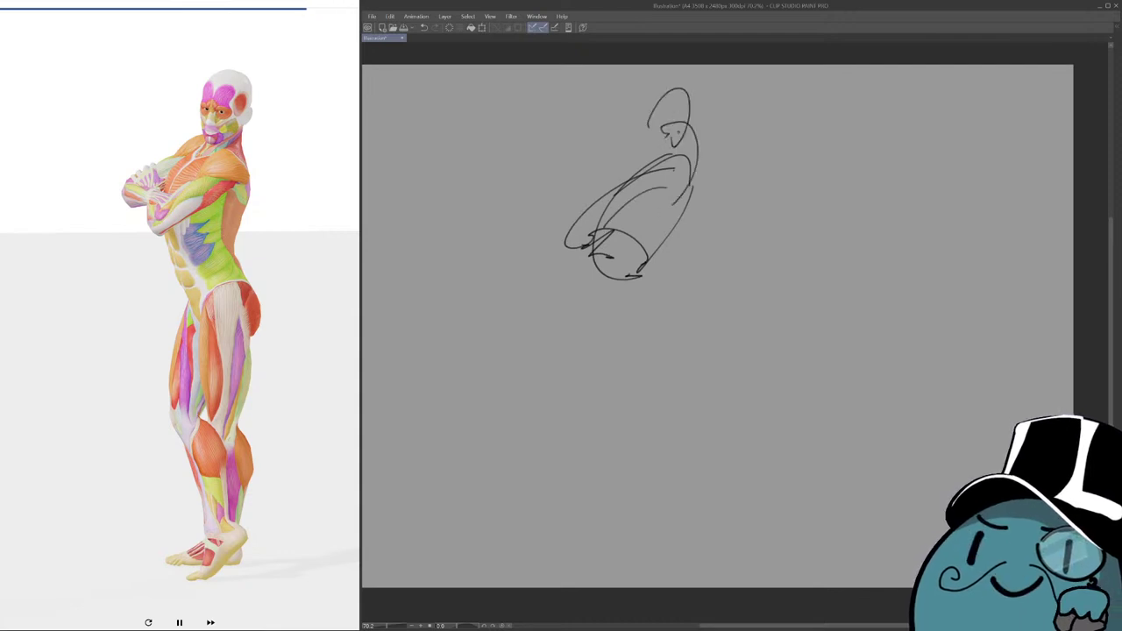
mouse_move(682, 81)
left_mouse_down()
mouse_move(693, 84)
mouse_move(655, 164)
mouse_move(675, 163)
mouse_move(708, 119)
mouse_move(698, 167)
mouse_move(633, 162)
mouse_move(648, 155)
mouse_move(689, 168)
mouse_move(677, 178)
left_mouse_up()
left_click_drag(696, 171, 695, 179)
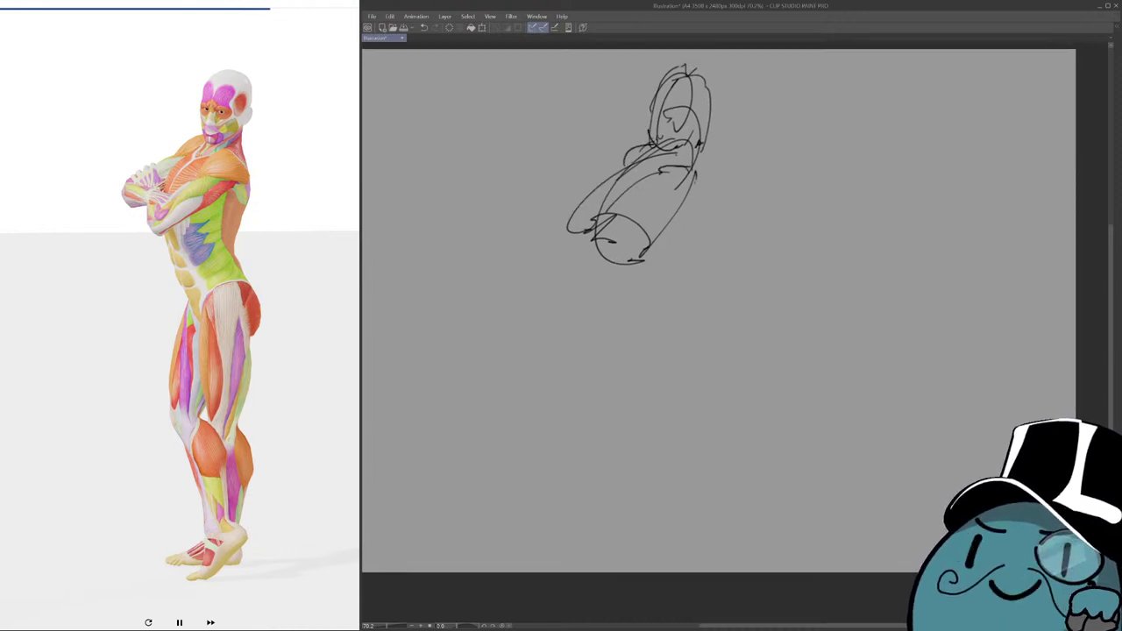
Draw the standing figure's waist lines and a round abdomen below the rib cage.
left_click_drag(675, 219, 672, 214)
key("ctrl+z")
mouse_move(698, 171)
left_mouse_down()
mouse_move(660, 255)
mouse_move(674, 286)
left_mouse_up()
mouse_move(671, 179)
left_mouse_down()
mouse_move(614, 303)
mouse_move(643, 337)
mouse_move(662, 271)
mouse_move(656, 286)
mouse_move(583, 308)
left_mouse_up()
key("ctrl+z")
key("ctrl+z")
key("ctrl+z")
left_click_drag(580, 251, 576, 305)
left_click_drag(605, 222, 587, 333)
left_click_drag(602, 283, 605, 296)
key("ctrl+z")
key("ctrl+minus")
left_click_drag(614, 351, 646, 336)
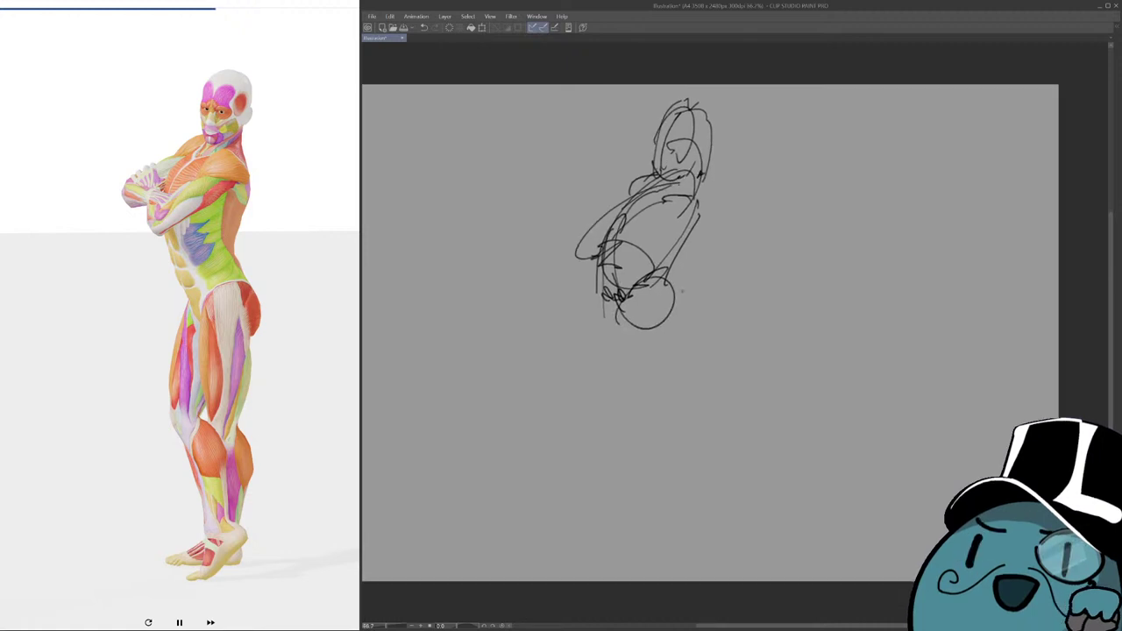
Block in the standing figure's pelvis as a tilted box below the abdomen circle.
mouse_move(671, 295)
left_mouse_down()
mouse_move(709, 347)
mouse_move(687, 372)
left_mouse_up()
left_click_drag(626, 333, 660, 404)
key("ctrl+z")
mouse_move(620, 310)
left_mouse_down()
mouse_move(649, 384)
mouse_move(662, 384)
mouse_move(640, 368)
mouse_move(645, 388)
mouse_move(687, 370)
left_mouse_up()
key("ctrl+z")
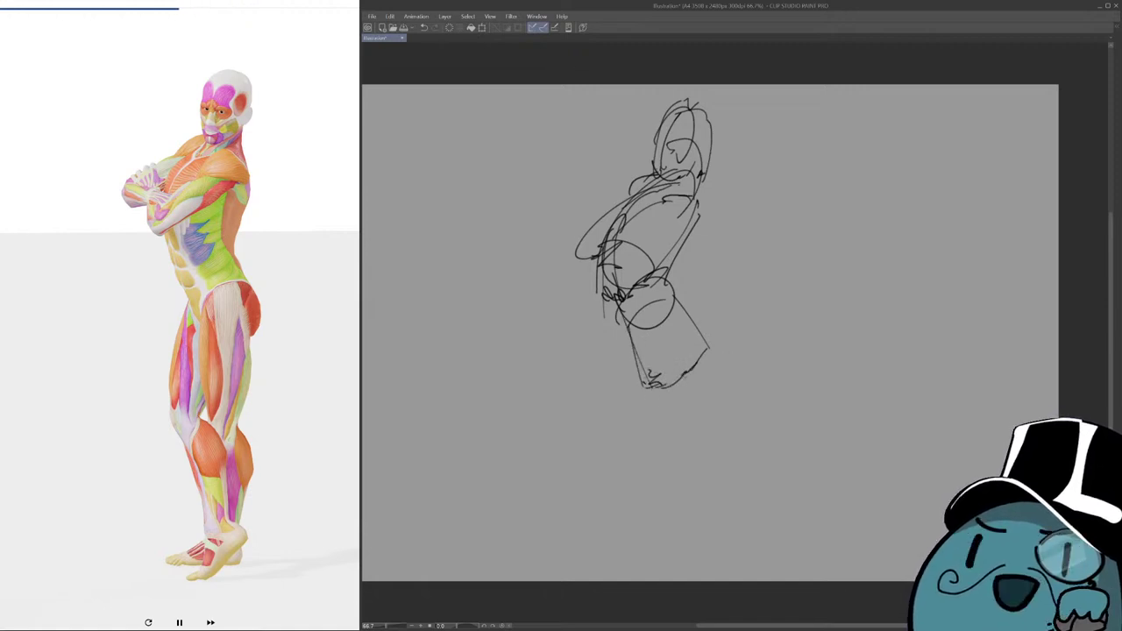
scroll(710, 333, "down", 1)
left_click_drag(654, 319, 665, 467)
key("ctrl+z")
mouse_move(654, 320)
left_mouse_down()
mouse_move(661, 428)
mouse_move(678, 425)
mouse_move(680, 437)
left_mouse_up()
key("ctrl+z")
key("ctrl+z")
Transform the sketched head, torso and pelvis, scaling them down and repositioning them to leave room for the legs.
key("ctrl+t")
left_click_drag(713, 82, 685, 145)
left_click_drag(643, 250, 674, 187)
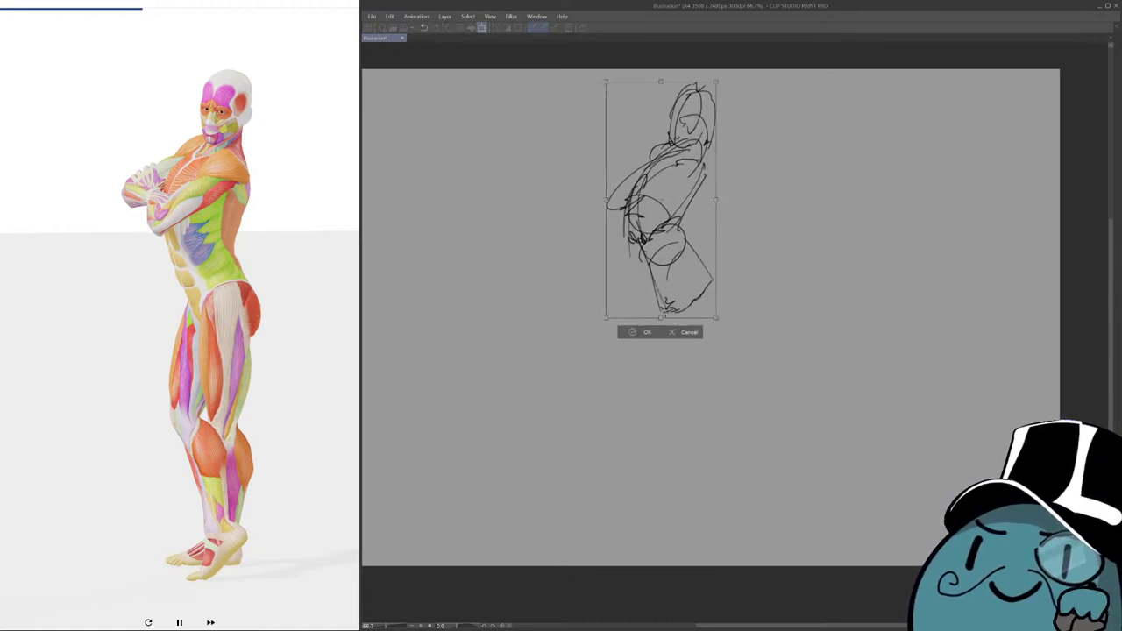
key("Return")
Sketch the front contour of the standing figure's leg, from the hip to the bent knee and down to the ankle.
mouse_move(605, 220)
left_mouse_down()
mouse_move(605, 260)
mouse_move(709, 234)
mouse_move(705, 263)
mouse_move(645, 275)
mouse_move(626, 384)
left_mouse_up()
key("ctrl+z")
key("ctrl+z")
key("ctrl+z")
key("ctrl+z")
left_click_drag(652, 259, 620, 410)
key("ctrl+z")
mouse_move(653, 270)
left_mouse_down()
mouse_move(622, 372)
mouse_move(689, 471)
left_mouse_up()
key("ctrl+z")
left_click_drag(622, 372, 682, 465)
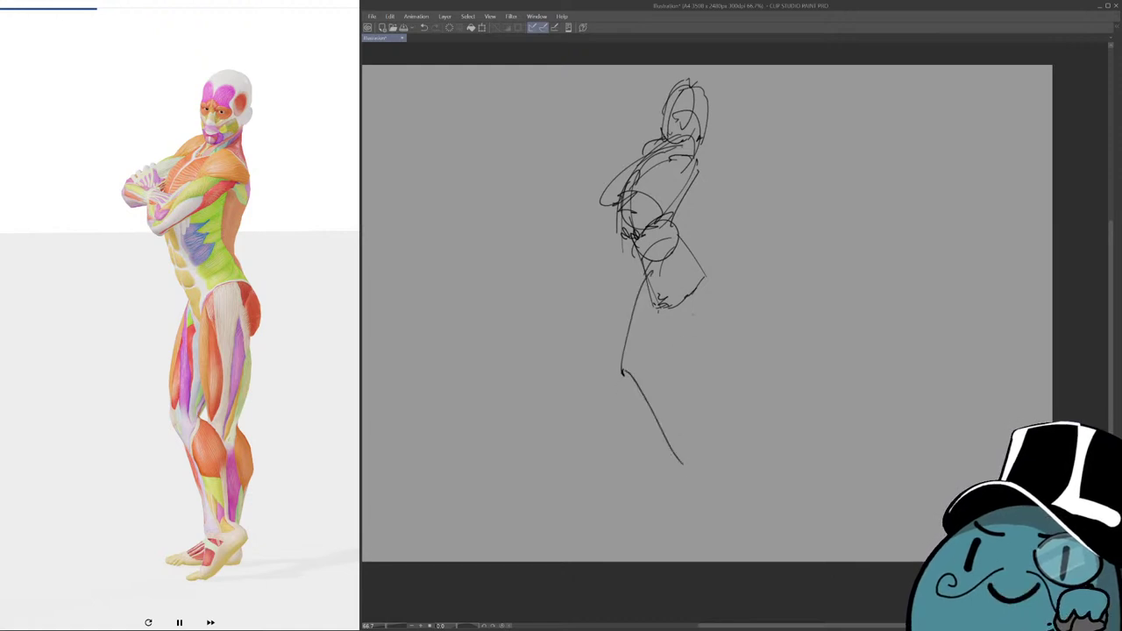
Sketch the near leg's thigh, lower leg and foot, and reinforce the shin line below the front knee.
mouse_move(679, 261)
left_mouse_down()
mouse_move(661, 373)
mouse_move(671, 391)
left_mouse_up()
mouse_move(678, 251)
left_mouse_down()
mouse_move(701, 247)
mouse_move(683, 476)
left_mouse_up()
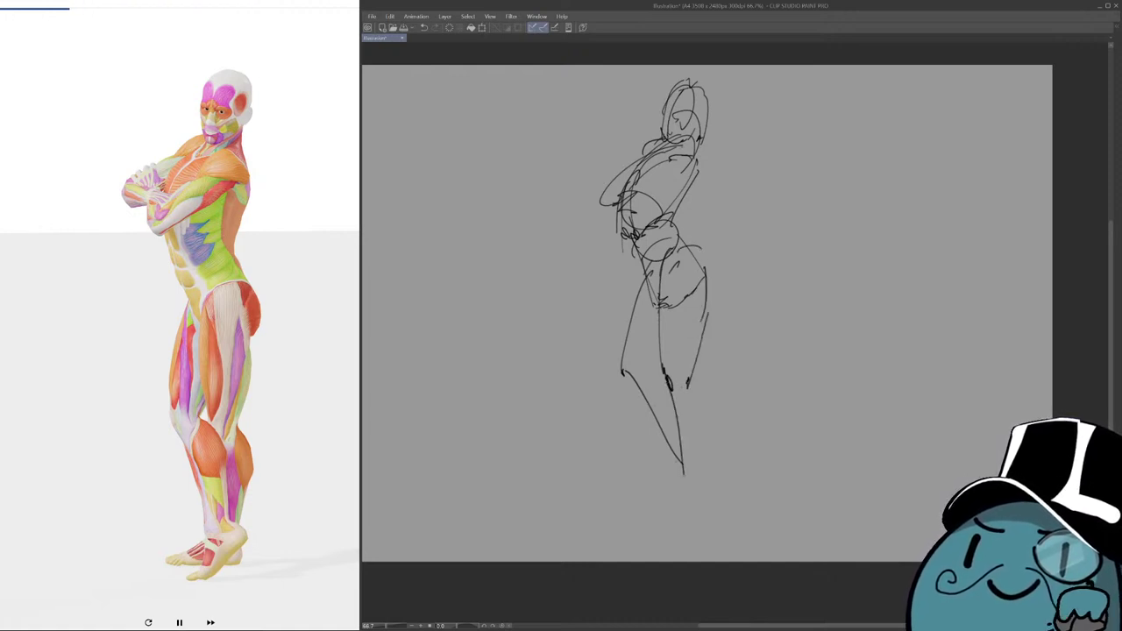
mouse_move(631, 377)
left_mouse_down()
mouse_move(659, 368)
mouse_move(683, 468)
mouse_move(700, 455)
mouse_move(706, 478)
mouse_move(675, 524)
left_mouse_up()
key("ctrl+z")
mouse_move(698, 481)
left_mouse_down()
mouse_move(662, 505)
mouse_move(671, 509)
left_mouse_up()
left_click_drag(670, 490, 667, 491)
mouse_move(619, 373)
left_mouse_down()
mouse_move(666, 460)
mouse_move(658, 436)
left_mouse_up()
mouse_move(674, 366)
left_mouse_down()
mouse_move(684, 395)
mouse_move(671, 447)
mouse_move(627, 459)
left_mouse_up()
mouse_move(701, 263)
left_mouse_down()
mouse_move(708, 300)
mouse_move(729, 306)
mouse_move(721, 318)
left_mouse_up()
key("ctrl+z")
Redraw the standing figure's folded arm, from the shoulder down to the elbow in front of the chest.
mouse_move(654, 178)
left_mouse_down()
mouse_move(597, 234)
mouse_move(608, 238)
left_mouse_up()
key("ctrl+z")
left_click_drag(653, 179, 595, 242)
key("ctrl+z")
mouse_move(653, 181)
left_mouse_down()
mouse_move(599, 236)
mouse_move(642, 234)
mouse_move(646, 245)
left_mouse_up()
key("ctrl+z")
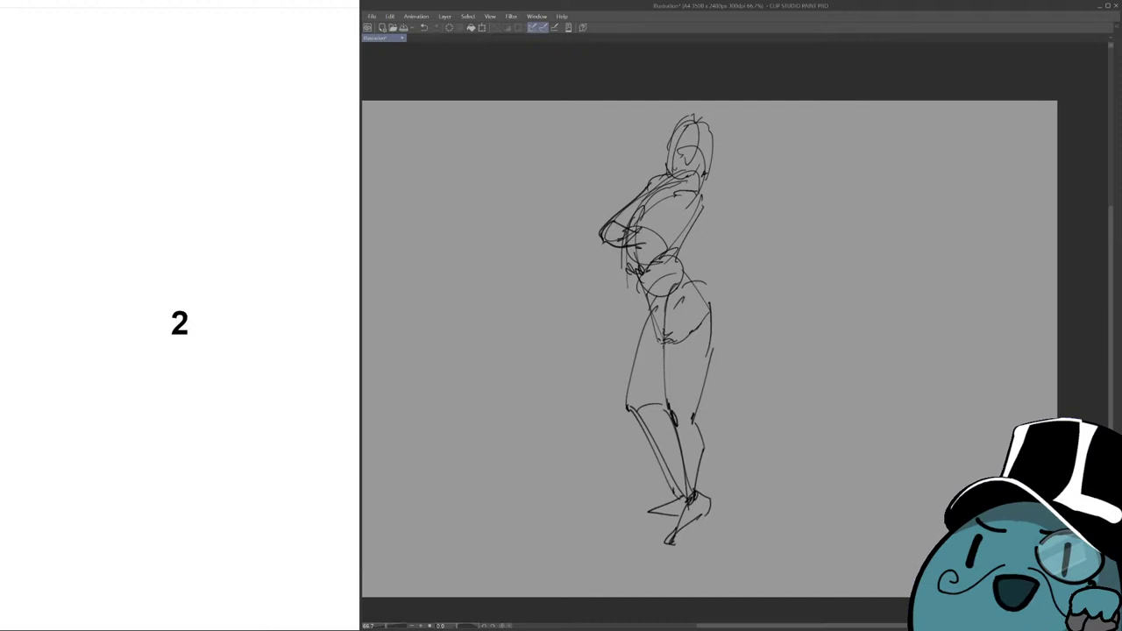
Clear the finished standing sketch from the canvas and fit the blank page to the window.
key("Delete")
left_click_drag(751, 216, 824, 193)
key("ctrl+z")
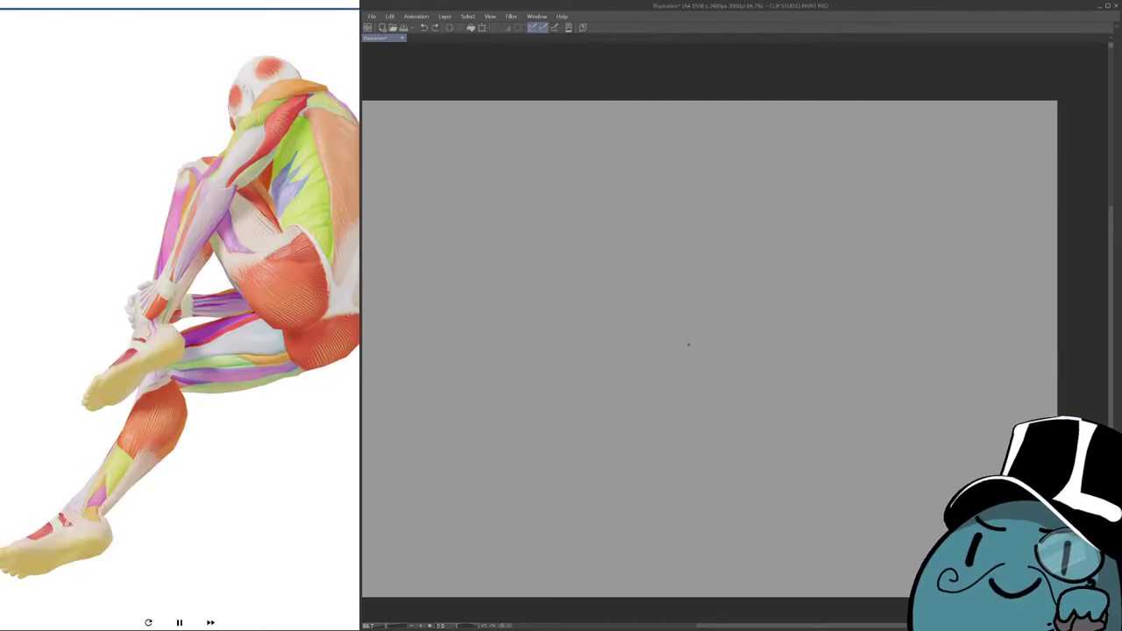
key("ctrl+0")
left_click_drag(837, 284, 780, 311)
key("ctrl+z")
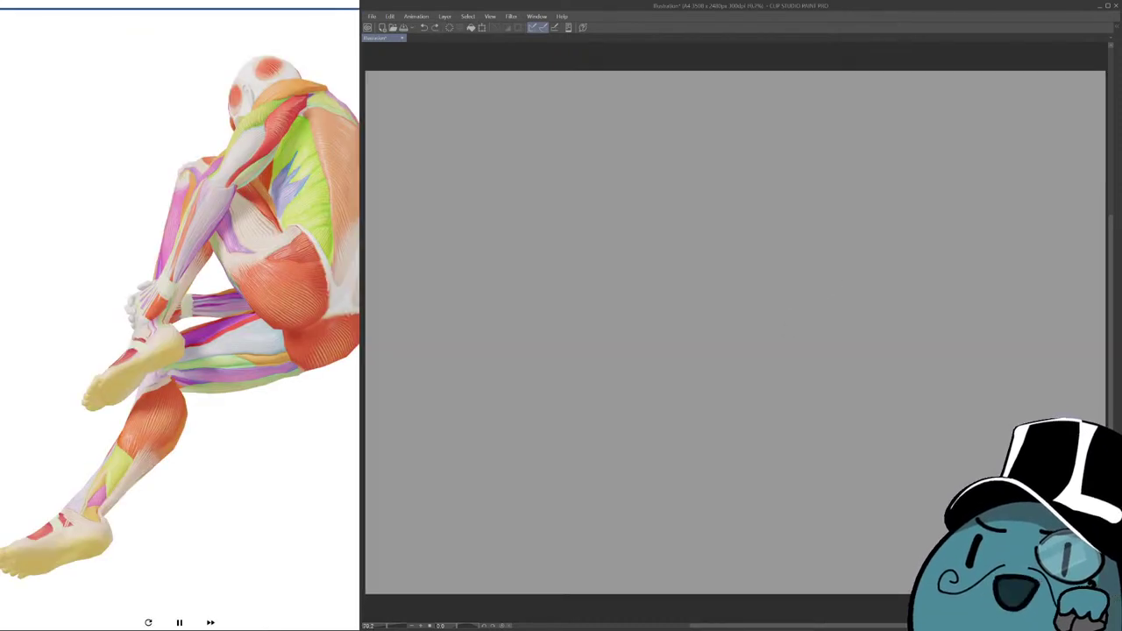
Pause the pose session, zoom out until the whole seated reference figure fits, and resume the timer.
left_click(180, 623)
scroll(251, 420, "down", 2)
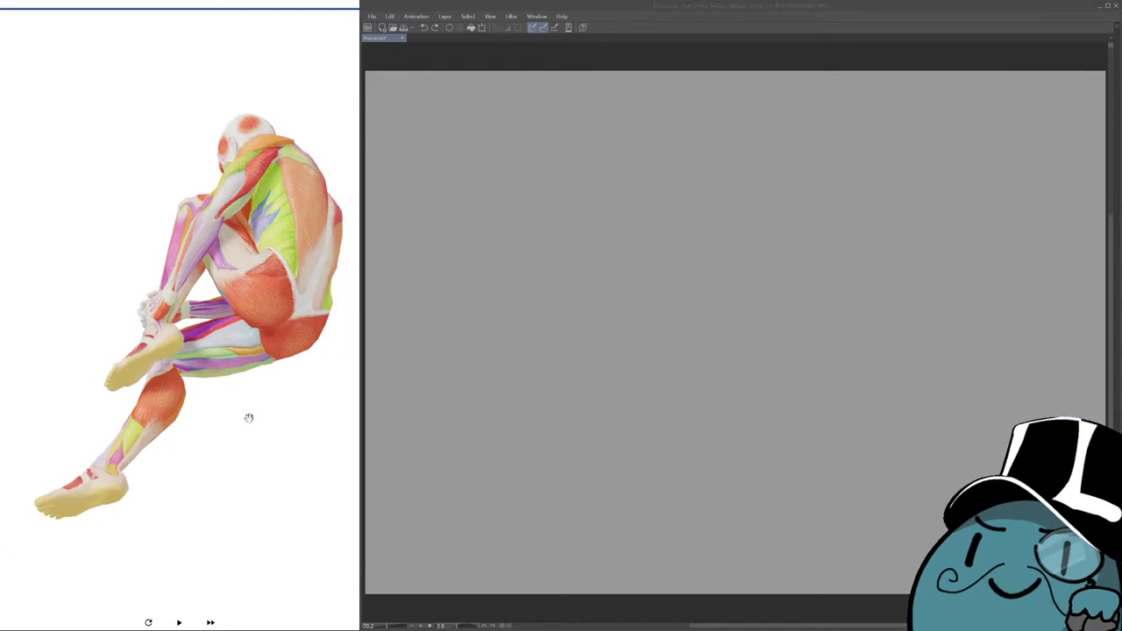
left_click(179, 621)
Sketch the rounded upper contour of the seated figure's rib cage and upper back.
mouse_move(915, 283)
left_mouse_down()
mouse_move(851, 327)
mouse_move(772, 264)
left_mouse_up()
key("ctrl+z")
mouse_move(820, 186)
left_mouse_down()
mouse_move(783, 177)
mouse_move(749, 190)
mouse_move(727, 157)
mouse_move(733, 145)
mouse_move(767, 195)
left_mouse_up()
key("ctrl+z")
key("ctrl+z")
left_click_drag(744, 151, 763, 195)
key("ctrl+z")
mouse_move(741, 149)
left_mouse_down()
mouse_move(772, 185)
mouse_move(769, 204)
left_mouse_up()
key("ctrl+z")
left_click_drag(769, 184, 775, 205)
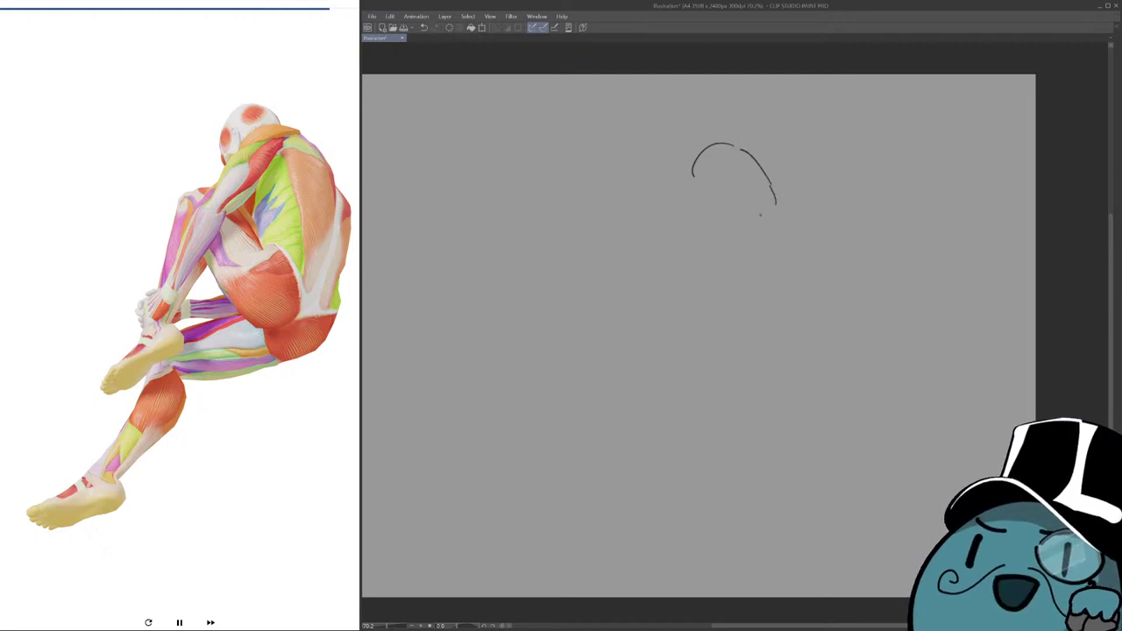
Mark the neck opening with a small loop at the top of the seated figure's rib cage.
mouse_move(742, 151)
left_mouse_down()
mouse_move(776, 217)
mouse_move(766, 205)
left_mouse_up()
key("ctrl+z")
key("ctrl+z")
left_click_drag(714, 148, 729, 170)
left_click_drag(709, 157, 750, 201)
left_click_drag(728, 151, 820, 175)
key("ctrl+z")
key("ctrl+z")
key("ctrl+z")
key("ctrl+z")
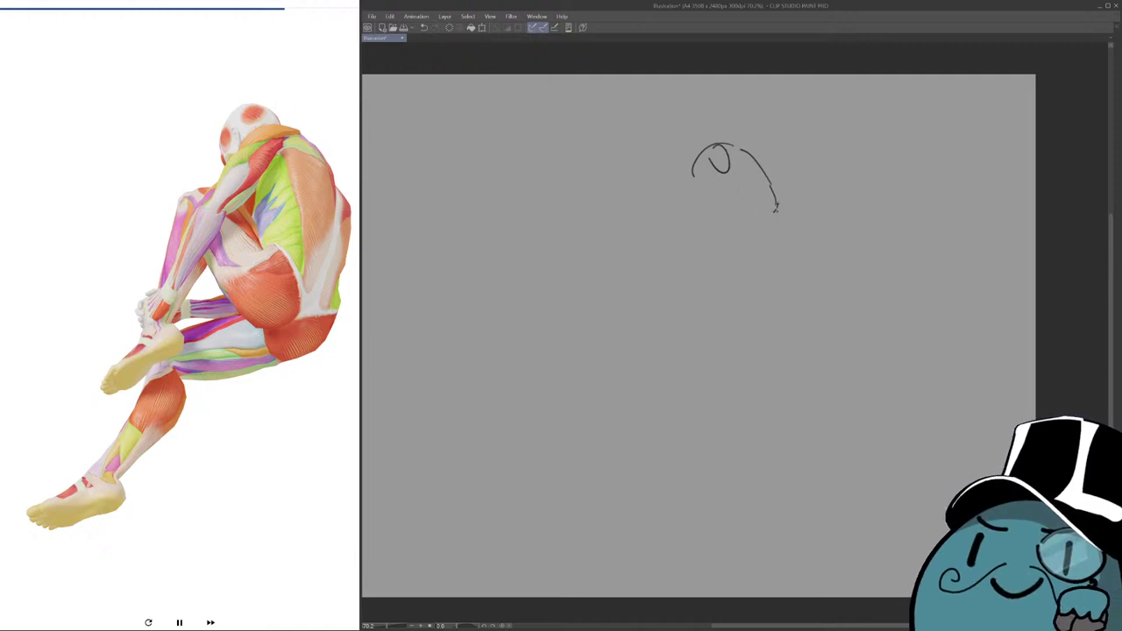
Draw the front and back sides of the seated figure's rib cage down toward the waist.
left_click_drag(776, 207, 746, 280)
mouse_move(708, 150)
left_mouse_down()
mouse_move(687, 216)
mouse_move(701, 214)
mouse_move(683, 186)
mouse_move(696, 237)
mouse_move(684, 235)
mouse_move(703, 258)
left_mouse_up()
key("ctrl+z")
key("ctrl+z")
key("ctrl+z")
Sketch the curved lower opening of the seated figure's rib cage as an oval between its two sides.
mouse_move(684, 219)
left_mouse_down()
mouse_move(693, 241)
mouse_move(744, 210)
left_mouse_up()
key("ctrl+z")
key("ctrl+z")
mouse_move(694, 238)
left_mouse_down()
mouse_move(731, 209)
mouse_move(767, 261)
mouse_move(765, 249)
mouse_move(728, 258)
left_mouse_up()
key("ctrl+z")
mouse_move(731, 264)
left_mouse_down()
mouse_move(700, 240)
mouse_move(724, 265)
mouse_move(697, 253)
mouse_move(704, 266)
left_mouse_up()
key("ctrl+z")
key("ctrl+z")
key("ctrl+z")
key("ctrl+z")
mouse_move(693, 228)
left_mouse_down()
mouse_move(692, 258)
mouse_move(743, 267)
left_mouse_up()
key("ctrl+z")
mouse_move(685, 238)
left_mouse_down()
mouse_move(726, 227)
mouse_move(752, 252)
left_mouse_up()
key("ctrl+z")
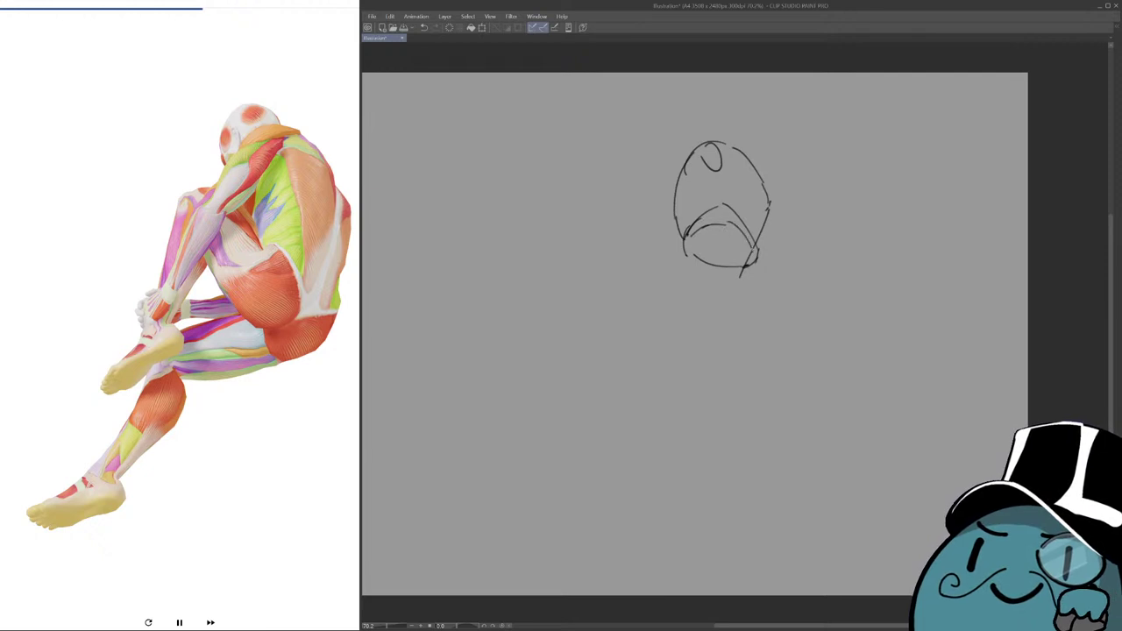
Sketch the back contour and lower edge of the seated figure's pelvis below the rib cage.
mouse_move(717, 209)
left_mouse_down()
mouse_move(697, 218)
mouse_move(738, 218)
mouse_move(720, 213)
mouse_move(747, 263)
mouse_move(685, 250)
mouse_move(701, 229)
left_mouse_up()
key("ctrl+z")
key("ctrl+z")
mouse_move(735, 169)
left_mouse_down()
mouse_move(730, 183)
mouse_move(751, 211)
mouse_move(742, 242)
left_mouse_up()
key("ctrl+z")
key("ctrl+z")
left_click_drag(751, 193, 726, 301)
key("ctrl+z")
mouse_move(738, 257)
left_mouse_down()
mouse_move(727, 316)
mouse_move(671, 333)
left_mouse_up()
key("ctrl+z")
Draw the seated figure's front waist line and abdomen circle, and extend the pelvis downward.
left_click_drag(745, 181, 748, 197)
mouse_move(708, 158)
left_mouse_down()
mouse_move(677, 180)
mouse_move(676, 245)
left_mouse_up()
key("ctrl+z")
mouse_move(676, 195)
left_mouse_down()
mouse_move(672, 277)
mouse_move(657, 304)
left_mouse_up()
key("ctrl+z")
left_click_drag(676, 253, 657, 307)
left_click_drag(701, 263, 696, 260)
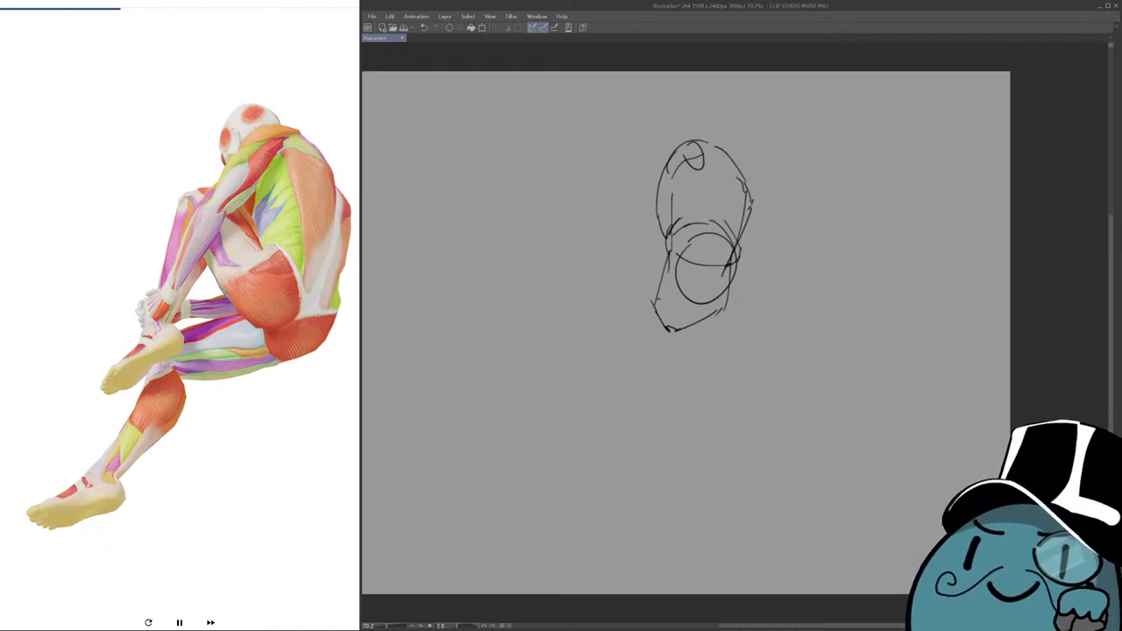
left_click_drag(726, 307, 680, 348)
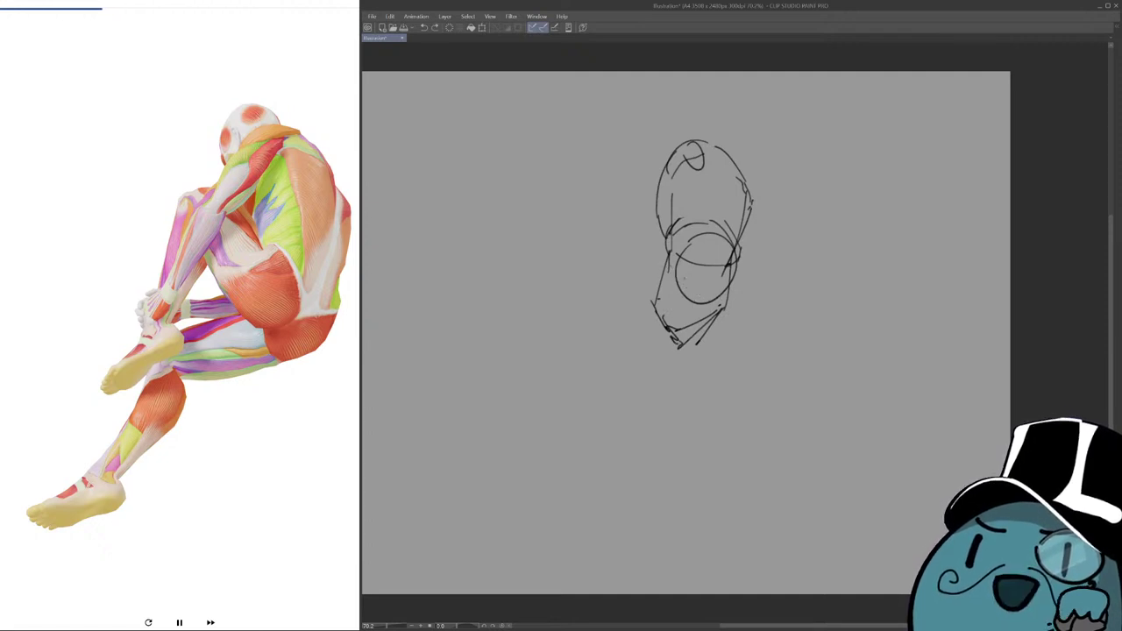
Rework the seated figure's pelvis with a slanted top line, a back side, a lower edge and a centre line.
left_click_drag(701, 288, 738, 295)
left_click_drag(680, 271, 705, 284)
mouse_move(663, 267)
left_mouse_down()
mouse_move(686, 273)
mouse_move(639, 317)
left_mouse_up()
key("ctrl+z")
left_click_drag(741, 300, 727, 345)
mouse_move(703, 297)
left_mouse_down()
mouse_move(679, 346)
mouse_move(728, 352)
mouse_move(728, 335)
mouse_move(708, 331)
left_mouse_up()
Draw the seated figure's raised thigh as a long tapered form from the pelvis up to a rounded knee.
left_click_drag(585, 227, 688, 341)
key("ctrl+z")
left_click_drag(609, 231, 690, 343)
key("ctrl+z")
key("ctrl+z")
left_click_drag(610, 234, 684, 340)
mouse_move(609, 236)
left_mouse_down()
mouse_move(632, 211)
mouse_move(619, 209)
mouse_move(611, 239)
mouse_move(642, 204)
mouse_move(718, 303)
left_mouse_up()
key("ctrl+z")
key("ctrl+z")
key("ctrl+z")
key("ctrl+z")
left_click_drag(639, 200, 714, 287)
key("ctrl+z")
key("ctrl+z")
left_click_drag(635, 207, 711, 291)
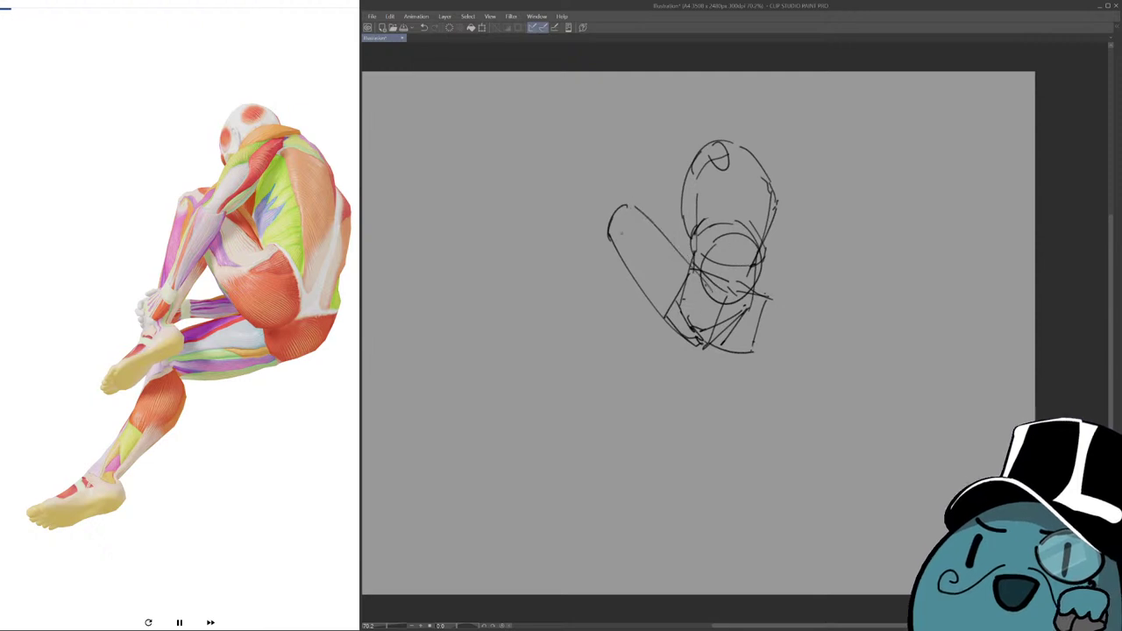
Draw the seated figure's raised lower leg down from the knee and start the other leg beneath it.
left_click_drag(592, 209, 701, 349)
key("ctrl+z")
left_click_drag(593, 212, 700, 351)
key("ctrl+z")
key("ctrl+z")
mouse_move(611, 212)
left_mouse_down()
mouse_move(585, 316)
mouse_move(595, 333)
left_mouse_up()
key("ctrl+z")
mouse_move(606, 234)
left_mouse_down()
mouse_move(585, 331)
mouse_move(603, 335)
mouse_move(606, 319)
mouse_move(609, 348)
left_mouse_up()
left_click_drag(583, 333, 567, 365)
mouse_move(579, 368)
left_mouse_down()
mouse_move(622, 404)
mouse_move(673, 348)
left_mouse_up()
Clear the canvas and draw the curved shoulder line of the crouching figure seen from behind.
key("Delete")
left_click_drag(639, 363, 814, 312)
key("ctrl+z")
left_click_drag(853, 245, 711, 324)
key("ctrl+z")
mouse_move(699, 216)
left_mouse_down()
mouse_move(687, 211)
mouse_move(729, 194)
mouse_move(771, 125)
left_mouse_up()
key("ctrl+z")
left_click_drag(689, 163, 775, 121)
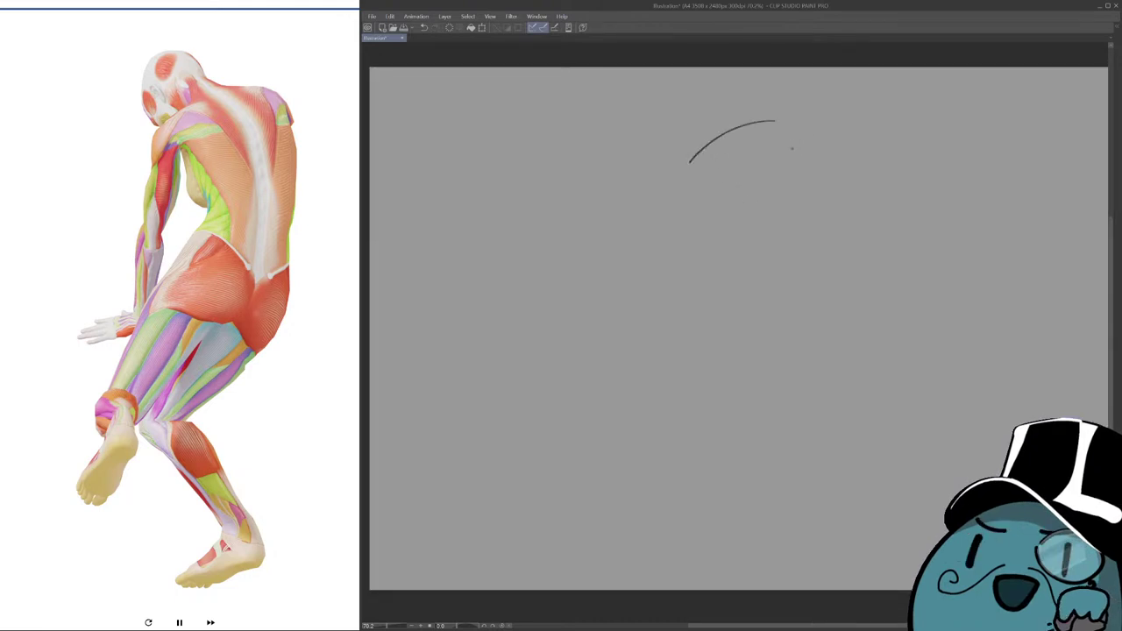
Draw the crouching figure's rib cage with two tapering sides and a nearly straight lower edge.
left_click_drag(724, 243, 791, 247)
key("ctrl+z")
key("ctrl+z")
mouse_move(692, 166)
left_mouse_down()
mouse_move(726, 238)
mouse_move(714, 235)
left_mouse_up()
left_click_drag(782, 126, 790, 244)
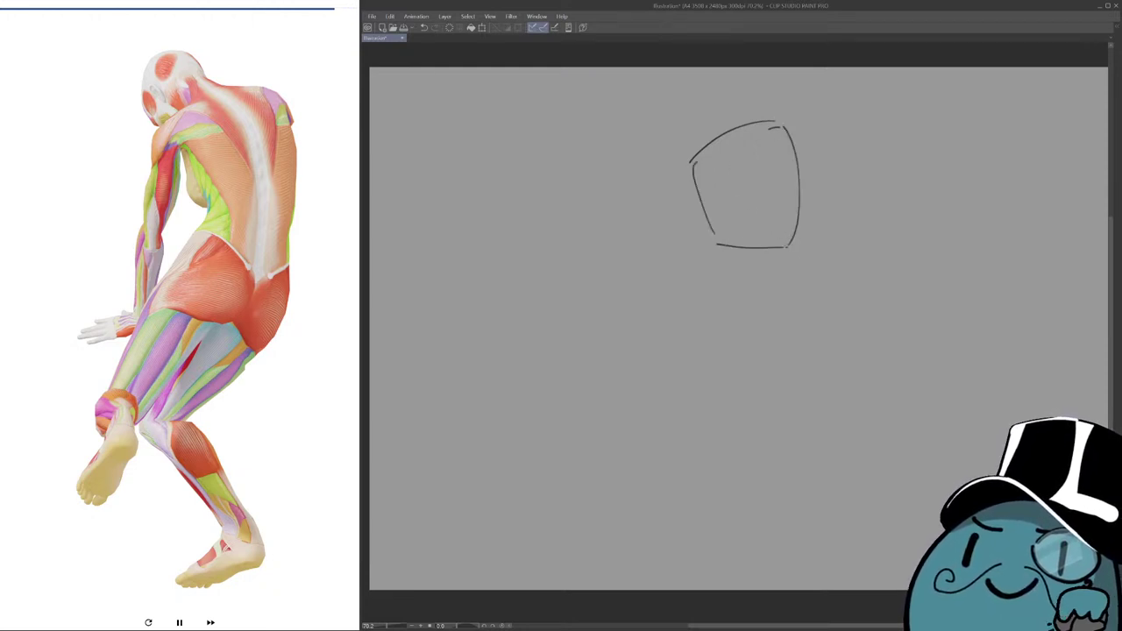
mouse_move(716, 238)
left_mouse_down()
mouse_move(702, 267)
mouse_move(780, 294)
left_mouse_up()
key("ctrl+z")
key("ctrl+z")
left_click_drag(720, 261, 791, 308)
key("ctrl+z")
left_click_drag(711, 263, 791, 317)
key("ctrl+z")
mouse_move(719, 243)
left_mouse_down()
mouse_move(712, 278)
mouse_move(719, 248)
left_mouse_up()
key("ctrl+z")
mouse_move(763, 175)
left_mouse_down()
mouse_move(684, 307)
mouse_move(714, 351)
left_mouse_up()
key("ctrl+z")
key("ctrl+z")
key("ctrl+z")
Draw the crouching figure's abdomen circle overlapping the rib cage's lower edge, with the slanted top line of the pelvis across it.
left_click_drag(724, 228, 709, 263)
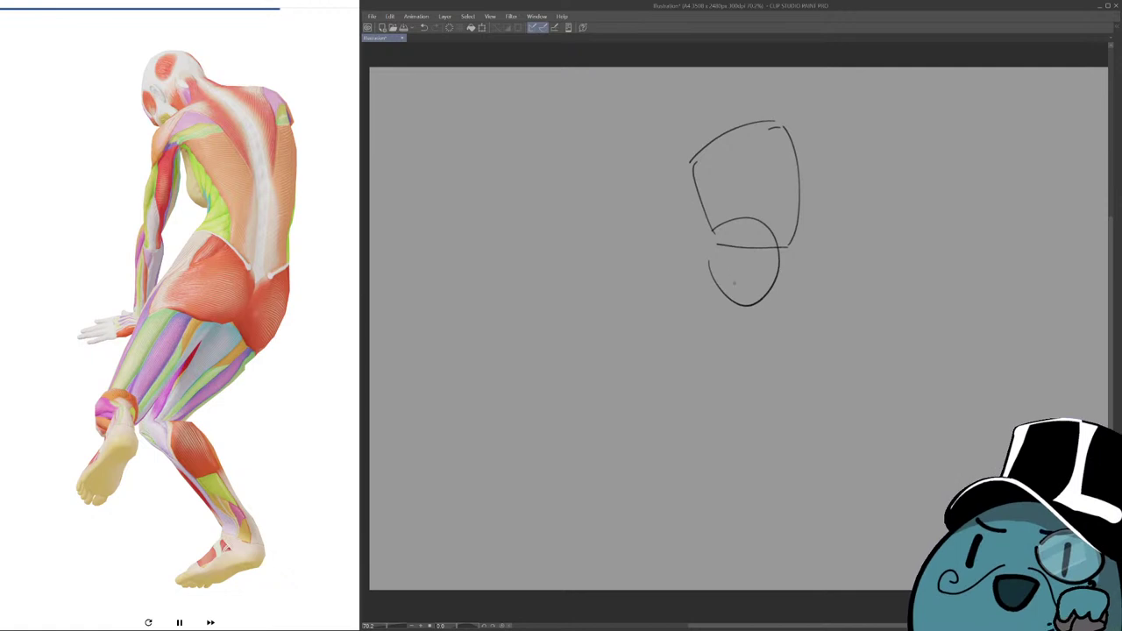
left_click_drag(716, 253, 780, 314)
key("ctrl+z")
left_click_drag(716, 252, 756, 287)
key("ctrl+z")
key("ctrl+z")
left_click_drag(717, 256, 786, 292)
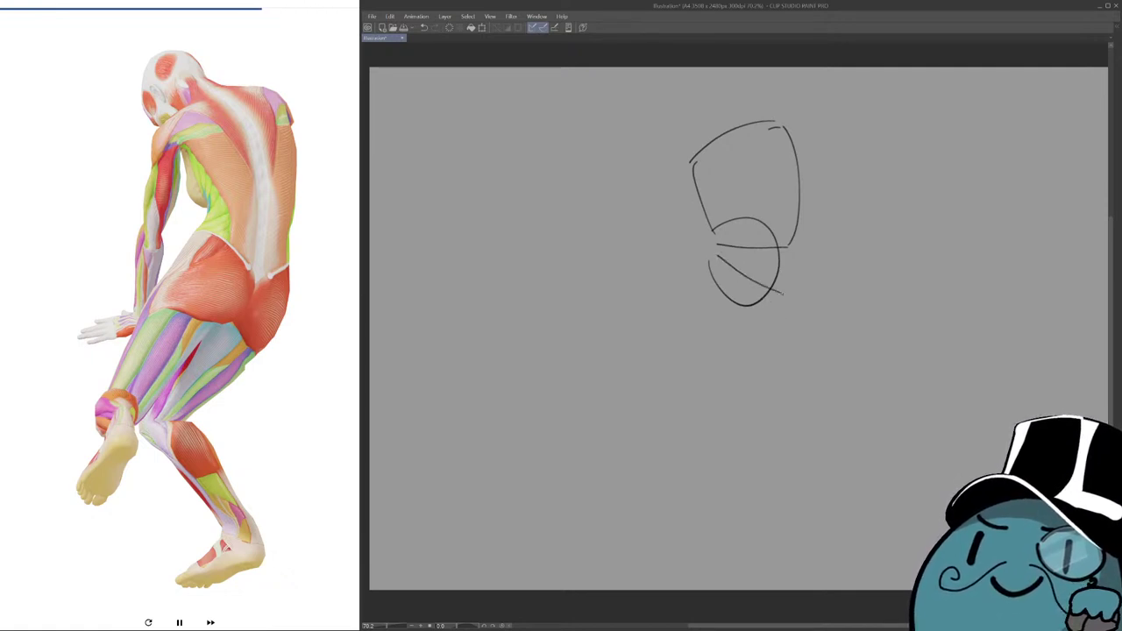
Draw the crouching figure's spine as a curved centre line from the upper back down through the pelvis.
mouse_move(750, 136)
left_mouse_down()
mouse_move(768, 179)
mouse_move(759, 304)
left_mouse_up()
key("ctrl+z")
left_click_drag(769, 207, 743, 335)
key("ctrl+z")
left_click_drag(771, 196, 723, 346)
key("ctrl+z")
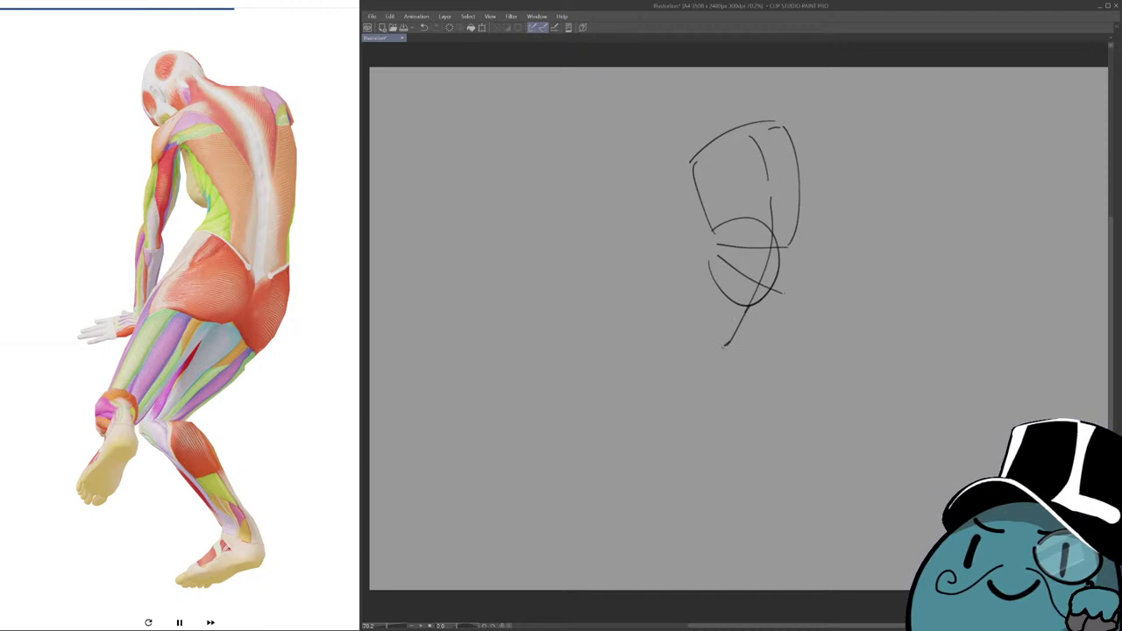
key("ctrl+z")
Draw the two sides of the crouching figure's pelvis down from the ends of its slanted top line.
left_click_drag(715, 256, 663, 305)
left_click_drag(780, 296, 771, 359)
key("ctrl+z")
Sketch sample level and tilted pelvis outlines beside the crouching figure, and undo them.
mouse_move(950, 181)
left_mouse_down()
mouse_move(920, 222)
mouse_move(1010, 184)
mouse_move(1033, 229)
left_mouse_up()
left_click_drag(949, 259, 898, 309)
mouse_move(949, 260)
left_mouse_down()
mouse_move(1001, 301)
mouse_move(970, 344)
left_mouse_up()
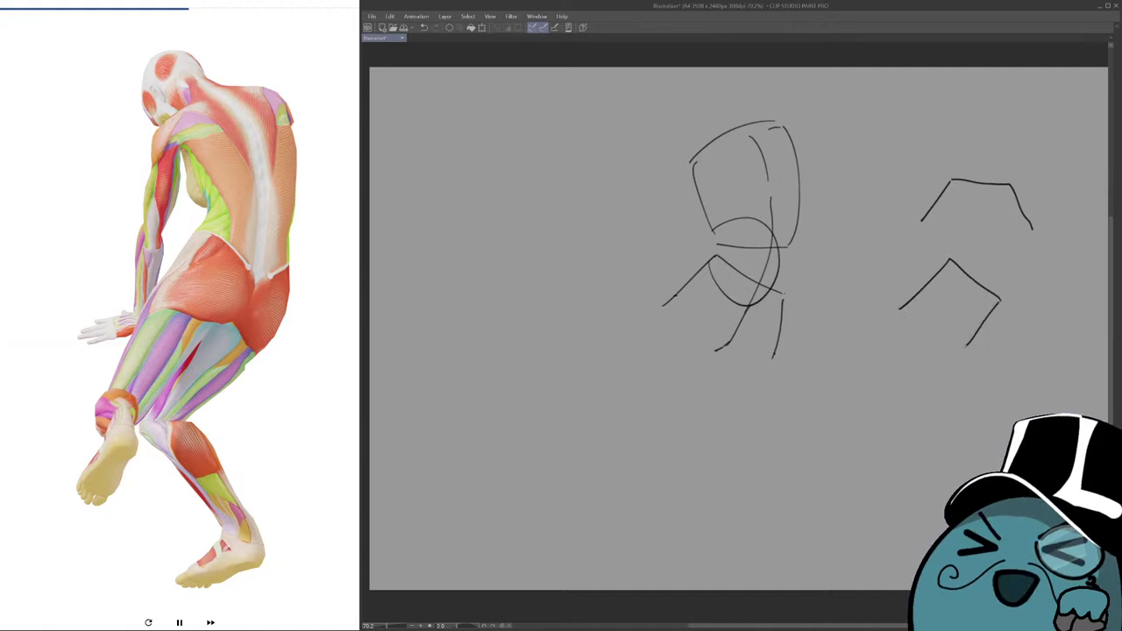
key("ctrl+z")
key("ctrl+z")
key("ctrl+z")
mouse_move(898, 284)
left_mouse_down()
mouse_move(951, 261)
mouse_move(984, 306)
mouse_move(973, 369)
left_mouse_up()
mouse_move(908, 180)
left_mouse_down()
mouse_move(1052, 215)
mouse_move(889, 196)
left_mouse_up()
key("ctrl+z")
key("ctrl+z")
key("ctrl+z")
key("ctrl+z")
key("ctrl+z")
key("ctrl+z")
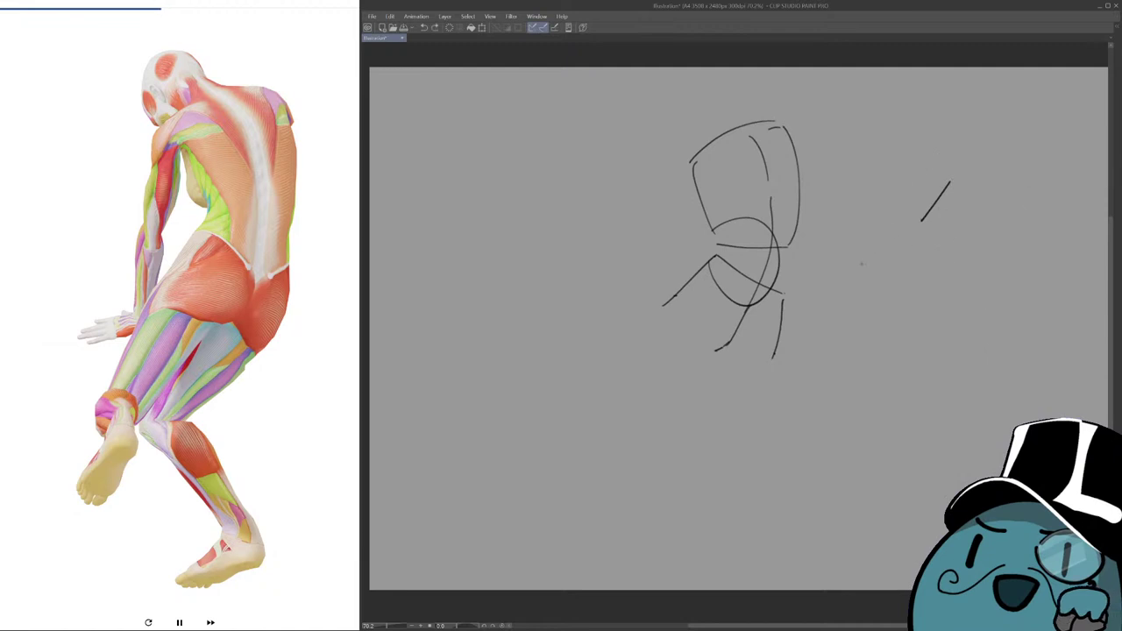
Close the lower edge of the crouching figure's pelvis, and add the neck lines and shoulder joints above the rib cage.
mouse_move(671, 308)
left_mouse_down()
mouse_move(762, 370)
mouse_move(774, 360)
left_mouse_up()
key("ctrl+z")
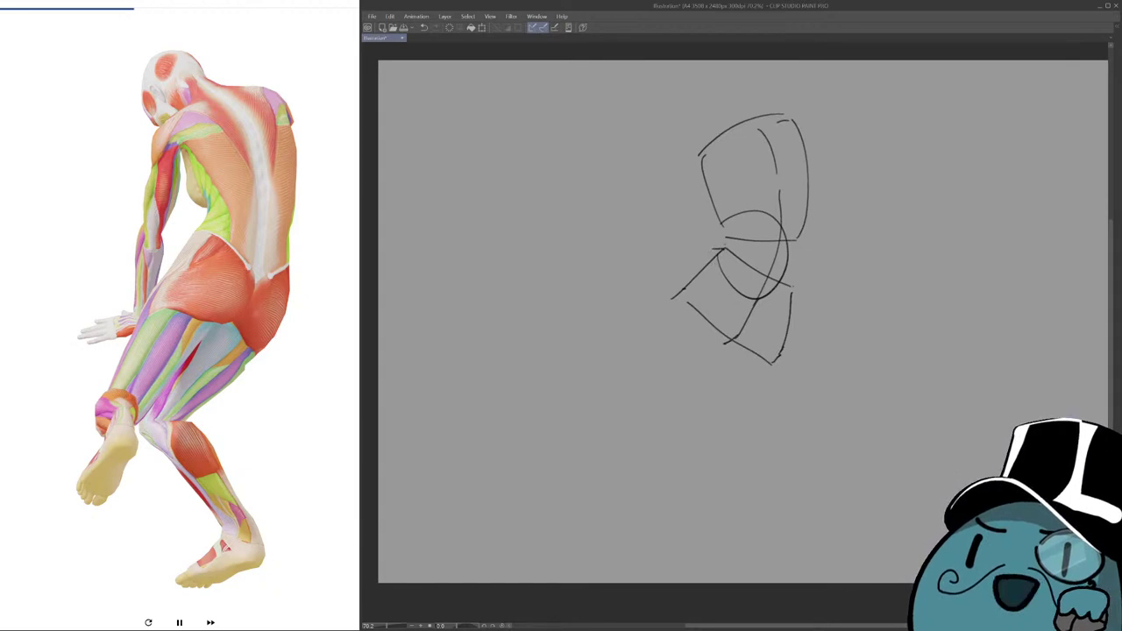
left_click_drag(704, 151, 711, 228)
mouse_move(748, 131)
left_mouse_down()
mouse_move(739, 124)
mouse_move(739, 141)
mouse_move(764, 131)
mouse_move(688, 171)
left_mouse_up()
key("ctrl+z")
key("ctrl+z")
mouse_move(706, 127)
left_mouse_down()
mouse_move(666, 180)
mouse_move(687, 153)
left_mouse_up()
left_click_drag(771, 128, 764, 133)
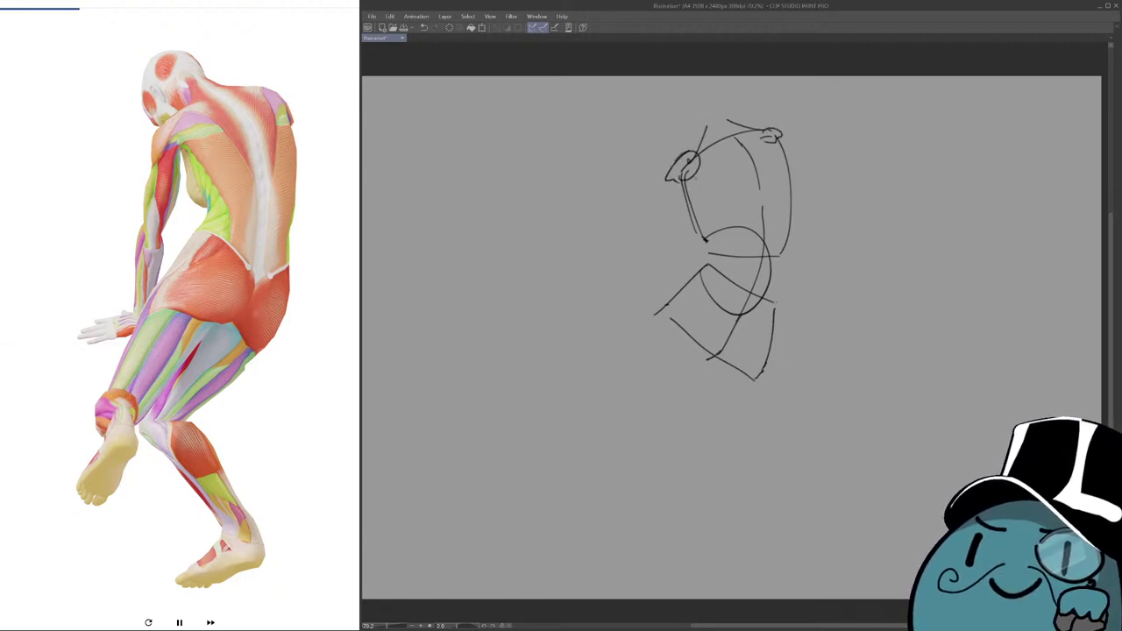
Draw the crouching figure's supporting arm, with the upper arm hanging from the shoulder and the forearm below the elbow.
mouse_move(697, 173)
left_mouse_down()
mouse_move(661, 269)
mouse_move(670, 256)
left_mouse_up()
key("ctrl+z")
left_click_drag(665, 181, 657, 256)
key("ctrl+z")
mouse_move(665, 187)
left_mouse_down()
mouse_move(653, 256)
mouse_move(670, 258)
mouse_move(639, 322)
left_mouse_up()
key("ctrl+z")
mouse_move(651, 268)
left_mouse_down()
mouse_move(648, 335)
mouse_move(661, 324)
left_mouse_up()
Draw the outer contour of the crouching figure's near thigh from the hip down to a rounded knee.
left_click_drag(701, 243, 612, 395)
key("ctrl+z")
left_click_drag(697, 249, 620, 377)
key("ctrl+z")
mouse_move(696, 248)
left_mouse_down()
mouse_move(616, 360)
mouse_move(622, 381)
left_mouse_up()
left_click_drag(625, 386, 648, 385)
left_click_drag(647, 386, 633, 388)
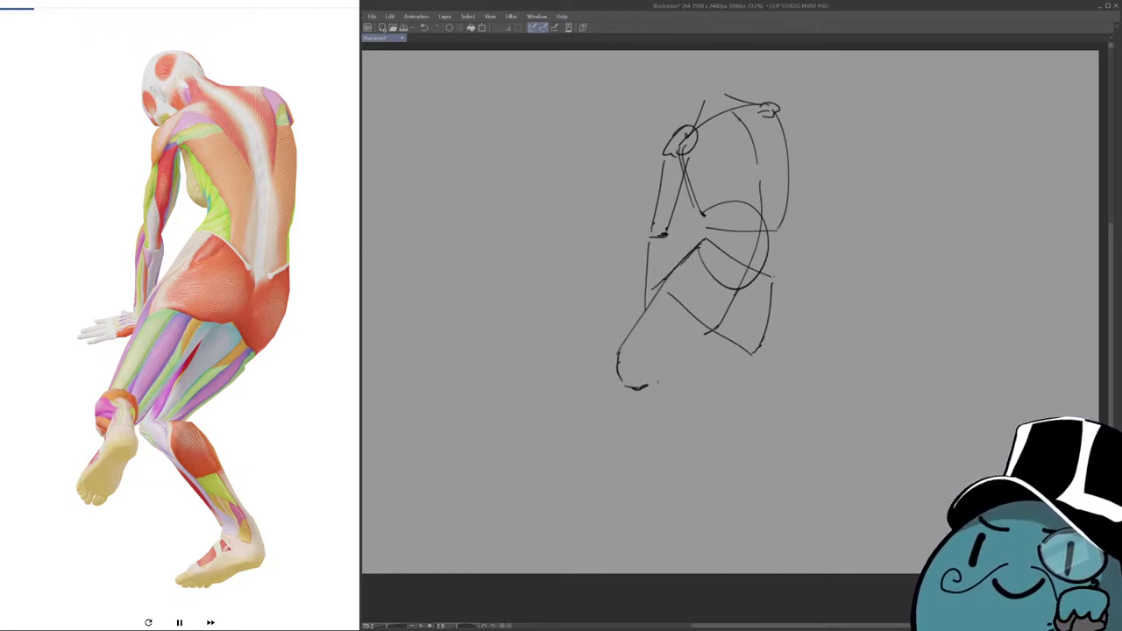
Refine the crouching figure's near knee, and draw the other thigh from the pelvis down to its knee.
mouse_move(716, 330)
left_mouse_down()
mouse_move(631, 408)
mouse_move(633, 399)
mouse_move(624, 402)
left_mouse_up()
key("ctrl+z")
left_click_drag(619, 353, 623, 402)
left_click_drag(649, 412, 634, 390)
left_click_drag(746, 331, 645, 382)
key("ctrl+z")
left_click_drag(742, 331, 657, 386)
mouse_move(649, 347)
left_mouse_down()
mouse_move(630, 370)
mouse_move(645, 388)
mouse_move(661, 380)
left_mouse_up()
Draw the calf and shin lines of the crouching figure's standing leg, and outline the lowered head above the shoulders.
mouse_move(666, 376)
left_mouse_down()
mouse_move(737, 436)
mouse_move(750, 466)
left_mouse_up()
left_click_drag(750, 466, 721, 487)
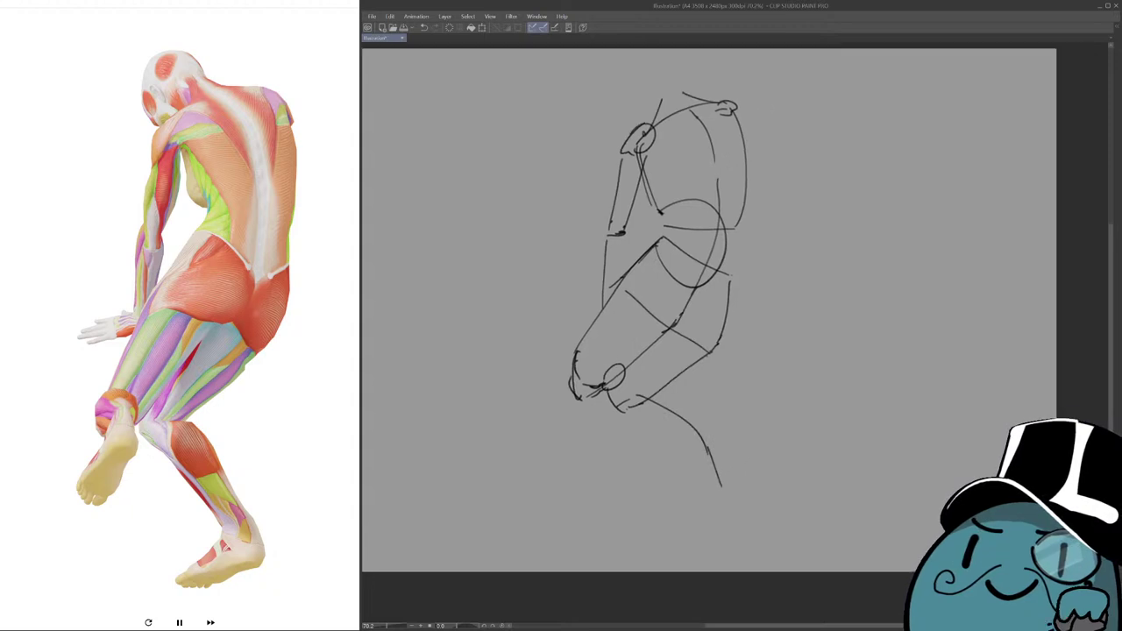
mouse_move(684, 93)
left_mouse_down()
mouse_move(614, 77)
mouse_move(638, 117)
left_mouse_up()
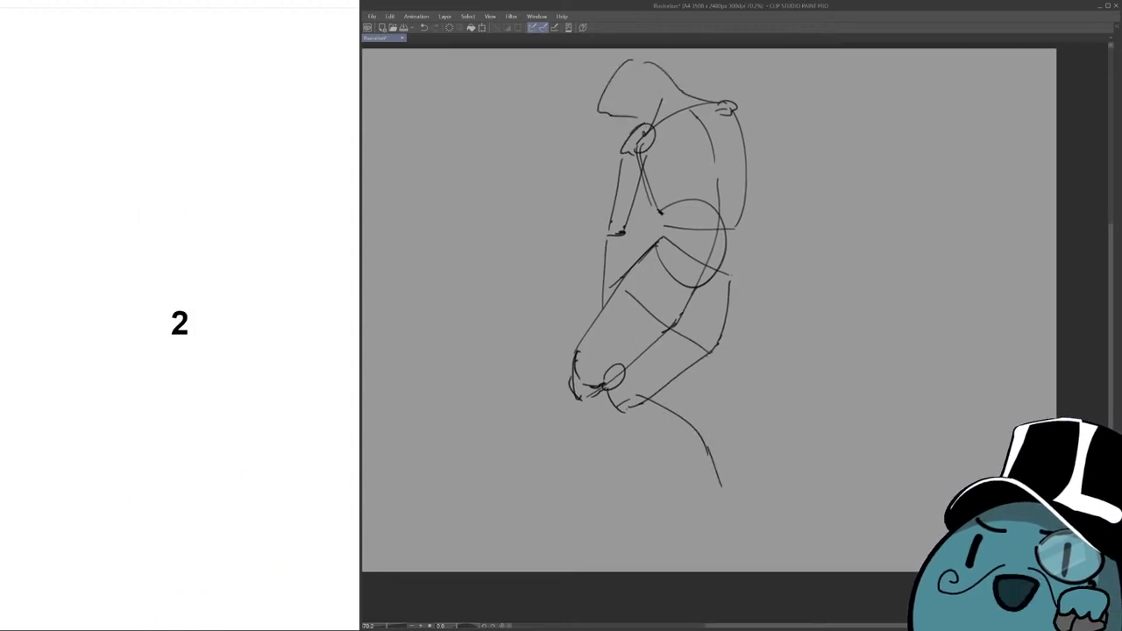
mouse_move(575, 398)
left_mouse_down()
mouse_move(657, 505)
mouse_move(653, 486)
left_mouse_up()
left_click_drag(658, 351, 688, 394)
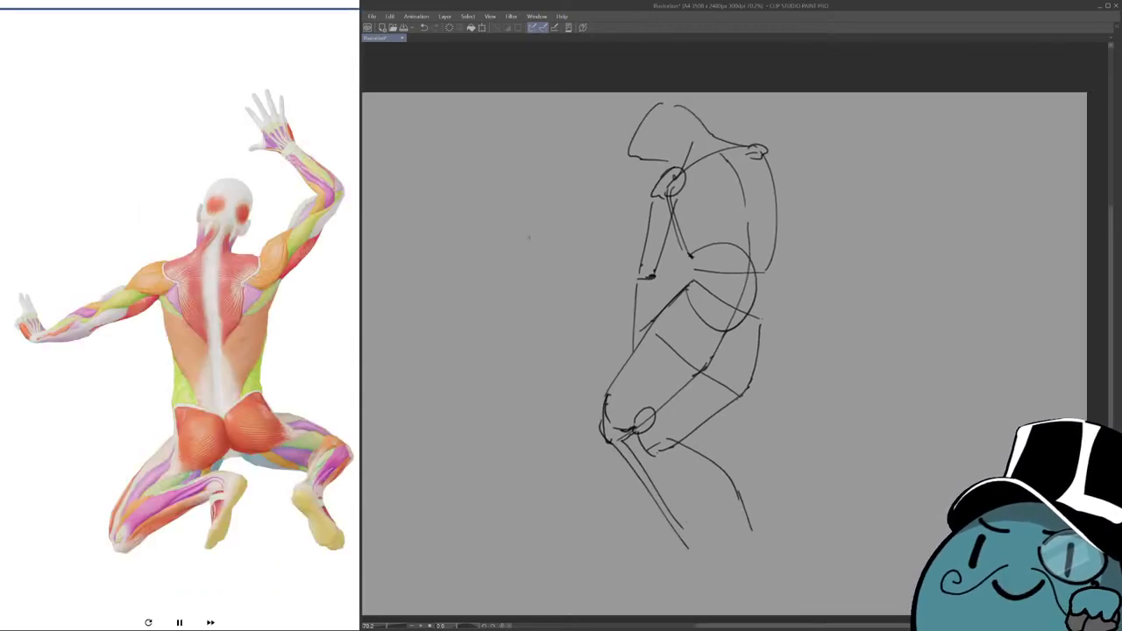
Clear the canvas and block in the shoulder line of the kneeling figure seen from behind.
key("Delete")
left_click_drag(728, 350, 745, 329)
left_click_drag(869, 207, 764, 279)
key("ctrl+z")
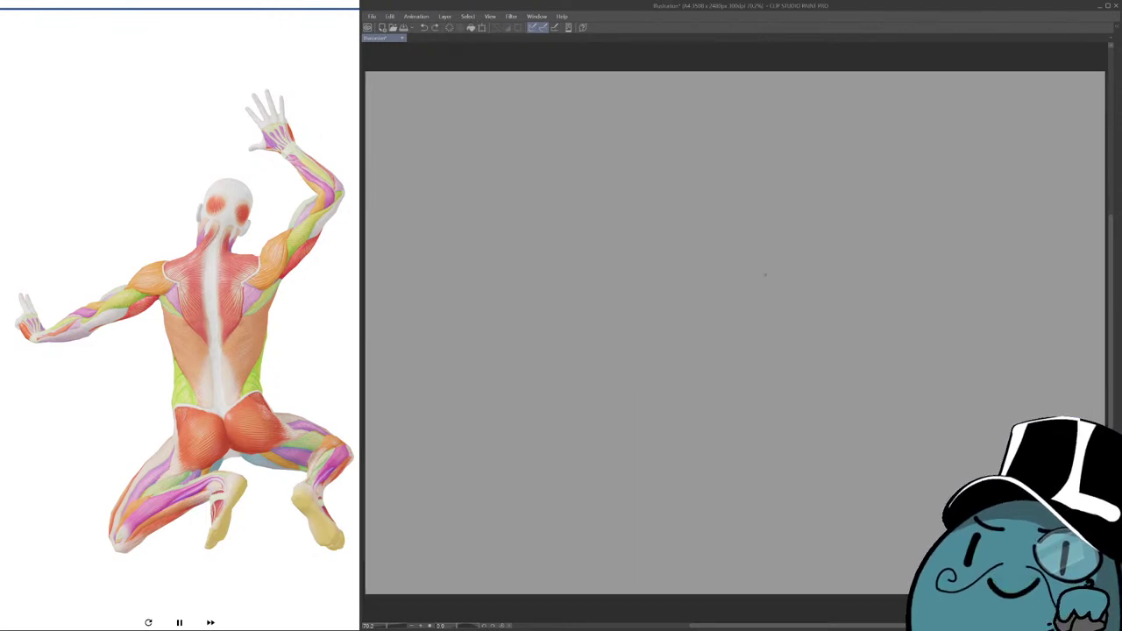
mouse_move(720, 196)
left_mouse_down()
mouse_move(684, 190)
mouse_move(648, 241)
mouse_move(678, 187)
mouse_move(656, 197)
mouse_move(683, 181)
mouse_move(748, 196)
mouse_move(755, 219)
mouse_move(739, 303)
left_mouse_up()
key("ctrl+z")
key("ctrl+z")
key("ctrl+z")
Draw the sides and curved lower edge of the kneeling figure's rib cage, tapering toward the waist.
mouse_move(757, 219)
left_mouse_down()
mouse_move(734, 279)
mouse_move(712, 283)
left_mouse_up()
left_click_drag(646, 220, 668, 285)
key("ctrl+z")
key("ctrl+z")
mouse_move(646, 221)
left_mouse_down()
mouse_move(671, 282)
mouse_move(716, 283)
left_mouse_up()
Draw the kneeling figure's abdomen circle below the rib cage and the tilted top line of the pelvis.
left_click_drag(719, 306, 709, 297)
mouse_move(671, 263)
left_mouse_down()
mouse_move(668, 272)
mouse_move(701, 244)
mouse_move(672, 262)
left_mouse_up()
key("ctrl+z")
key("ctrl+z")
mouse_move(702, 300)
left_mouse_down()
mouse_move(717, 278)
mouse_move(739, 285)
mouse_move(712, 283)
mouse_move(727, 289)
mouse_move(710, 265)
left_mouse_up()
key("ctrl+z")
key("ctrl+z")
key("ctrl+z")
Draw the kneeling figure's spine from the neck down to the waist, and extend the pelvis's top line at the hip.
mouse_move(683, 142)
left_mouse_down()
mouse_move(673, 200)
mouse_move(692, 304)
left_mouse_up()
left_click_drag(690, 281, 688, 295)
key("ctrl+z")
key("ctrl+z")
mouse_move(679, 136)
left_mouse_down()
mouse_move(668, 203)
mouse_move(687, 283)
left_mouse_up()
key("ctrl+z")
mouse_move(670, 203)
left_mouse_down()
mouse_move(688, 296)
mouse_move(643, 286)
mouse_move(697, 267)
mouse_move(722, 282)
left_mouse_up()
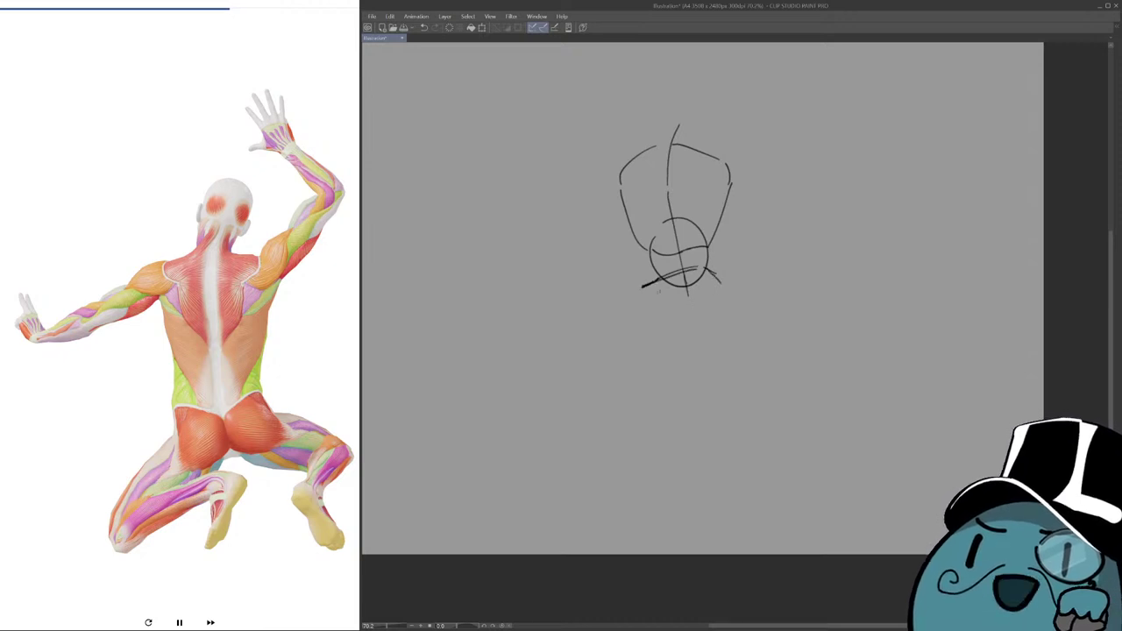
Draw the sides and curved lower opening of the kneeling figure's pelvis, with a centre line down the middle.
left_click_drag(642, 291, 647, 354)
key("ctrl+z")
key("ctrl+z")
mouse_move(644, 288)
left_mouse_down()
mouse_move(647, 340)
mouse_move(662, 339)
left_mouse_up()
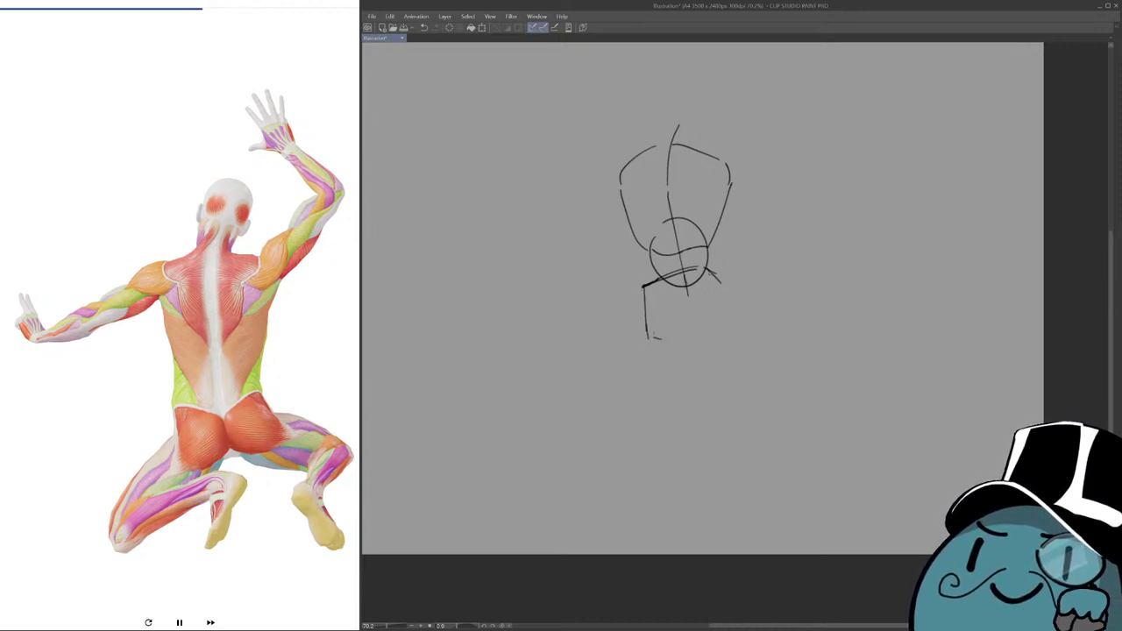
mouse_move(710, 274)
left_mouse_down()
mouse_move(732, 307)
mouse_move(712, 332)
mouse_move(654, 336)
mouse_move(735, 313)
left_mouse_up()
left_click_drag(687, 277, 691, 330)
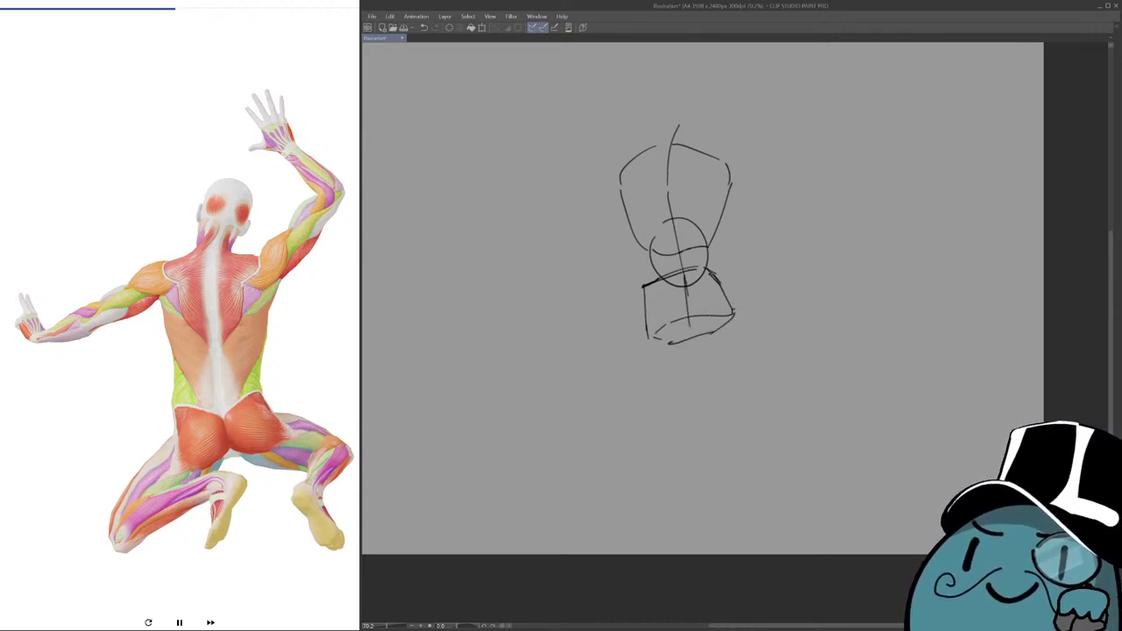
left_click_drag(681, 275, 685, 329)
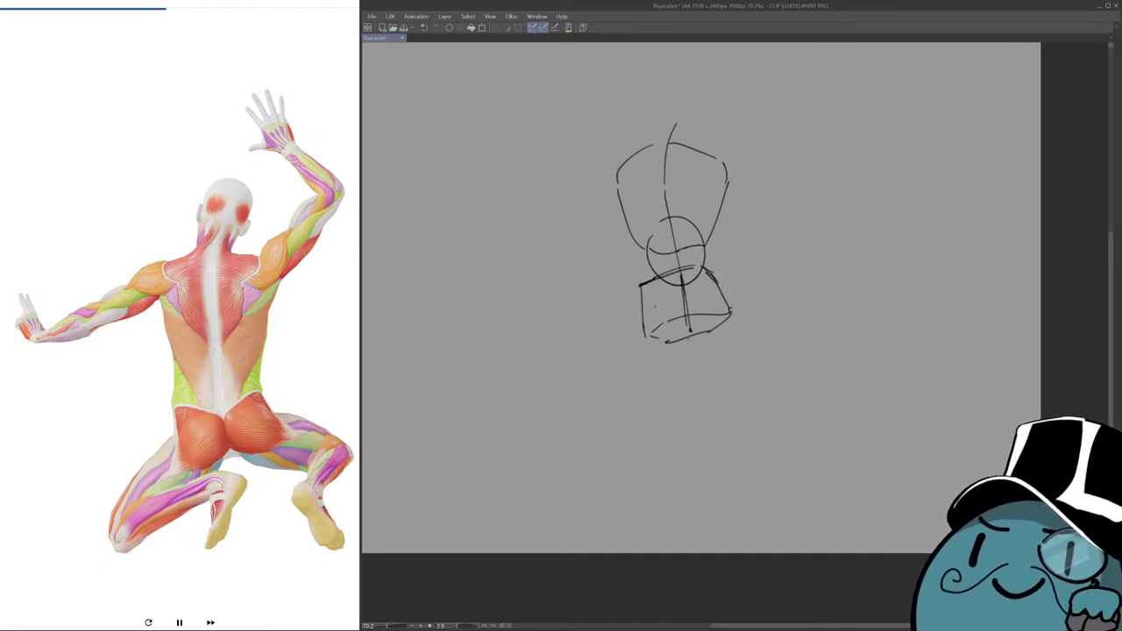
Draw the outer line of the kneeling figure's left thigh from the hip down to a rounded knee.
key("ctrl+z")
mouse_move(647, 289)
left_mouse_down()
mouse_move(602, 388)
mouse_move(590, 377)
left_mouse_up()
key("ctrl+z")
key("ctrl+z")
mouse_move(642, 298)
left_mouse_down()
mouse_move(576, 403)
mouse_move(597, 412)
left_mouse_up()
left_click_drag(640, 368, 600, 387)
Draw the upper and lower lines of the kneeling figure's right thigh, joined by a rounded knee.
left_click_drag(669, 304, 768, 352)
key("ctrl+z")
key("ctrl+z")
mouse_move(688, 308)
left_mouse_down()
mouse_move(768, 351)
mouse_move(779, 378)
left_mouse_up()
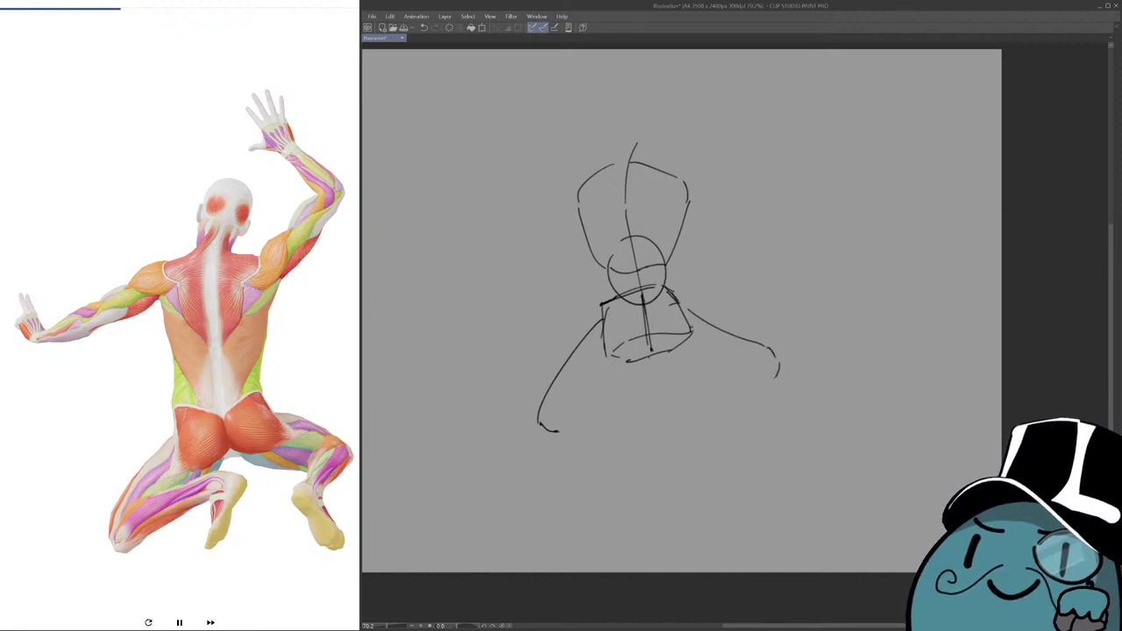
mouse_move(658, 298)
left_mouse_down()
mouse_move(649, 347)
mouse_move(752, 383)
left_mouse_up()
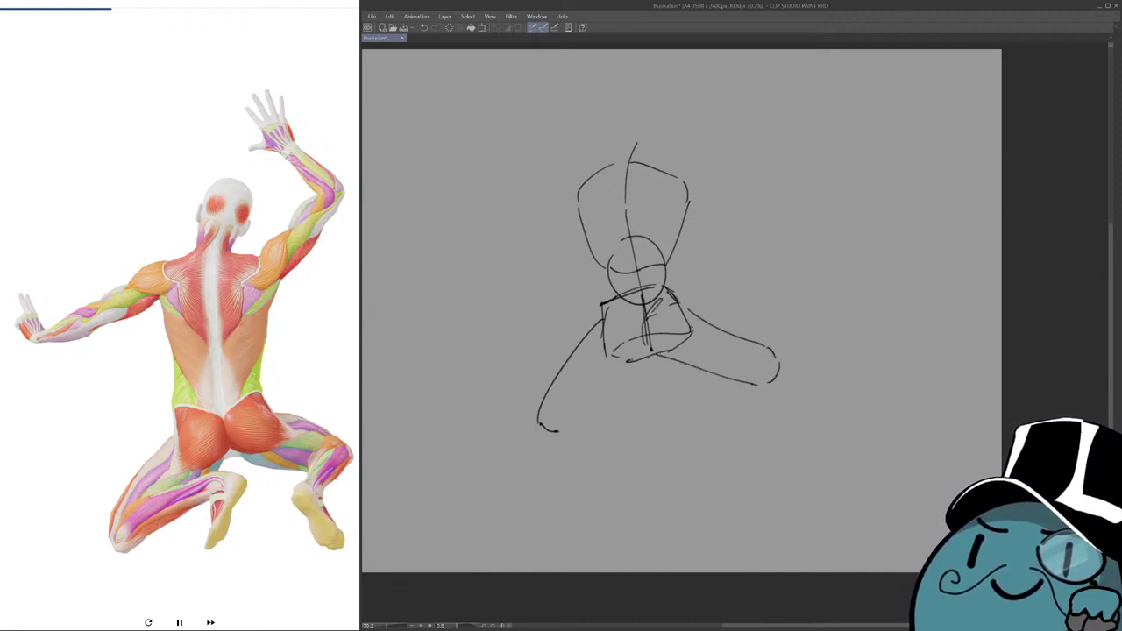
Draw the inner line of the kneeling figure's left thigh and the folded lower leg ending in a small heel circle.
mouse_move(635, 367)
left_mouse_down()
mouse_move(566, 430)
mouse_move(583, 407)
mouse_move(577, 396)
mouse_move(671, 369)
mouse_move(691, 393)
mouse_move(664, 429)
left_mouse_up()
key("ctrl+z")
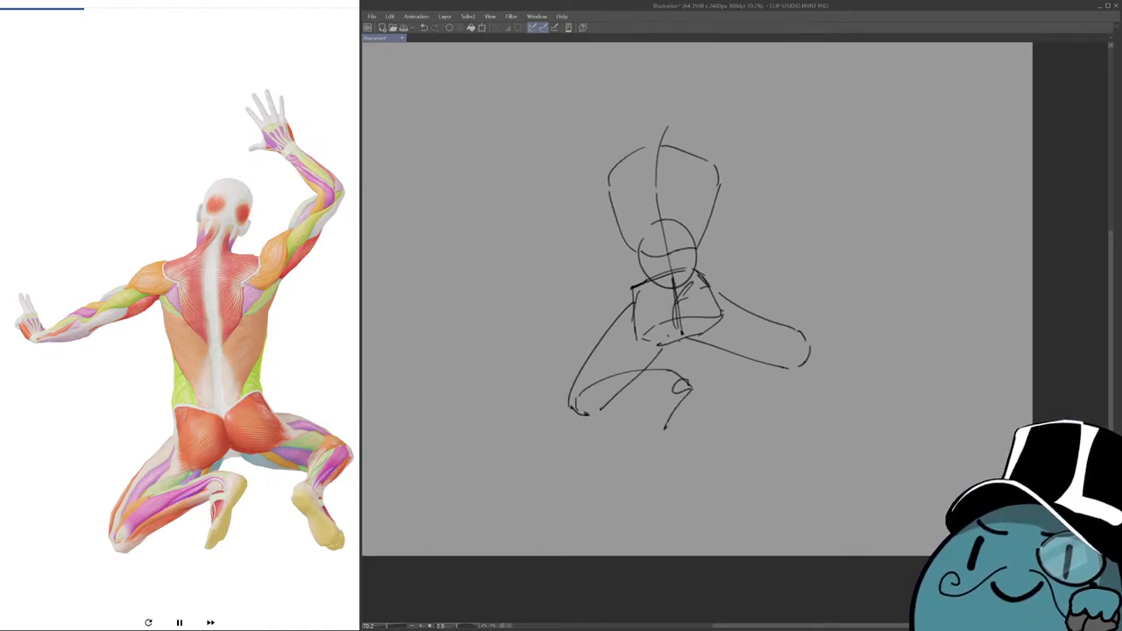
key("ctrl+z")
left_click_drag(690, 391, 677, 410)
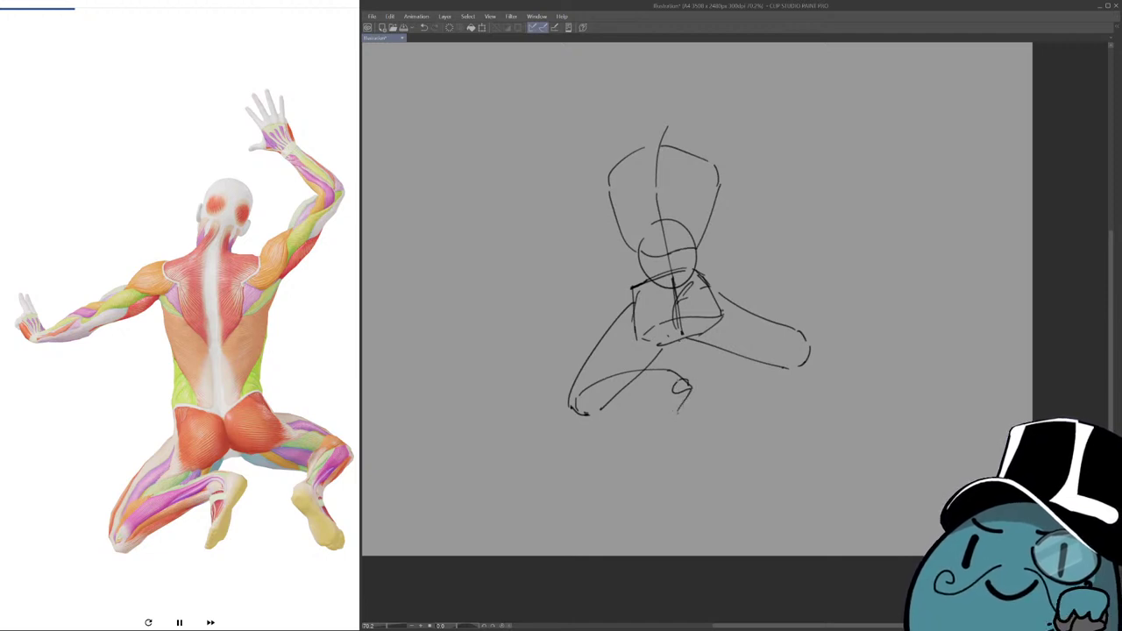
Draw the kneeling figure's left foot pointing down from the heel, with a separate toe section.
mouse_move(666, 370)
left_mouse_down()
mouse_move(652, 433)
mouse_move(681, 406)
mouse_move(660, 433)
mouse_move(640, 436)
left_mouse_up()
key("ctrl+z")
left_click_drag(641, 438, 657, 434)
mouse_move(668, 395)
left_mouse_down()
mouse_move(638, 378)
mouse_move(620, 415)
mouse_move(595, 416)
left_mouse_up()
key("ctrl+z")
key("ctrl+z")
key("ctrl+z")
Draw the kneeling figure's foreshortened right lower leg as a rounded form bending down from the knee to the ankle.
mouse_move(759, 376)
left_mouse_down()
mouse_move(721, 383)
mouse_move(708, 340)
mouse_move(724, 324)
mouse_move(749, 349)
mouse_move(715, 400)
left_mouse_up()
key("ctrl+z")
mouse_move(751, 350)
left_mouse_down()
mouse_move(716, 394)
mouse_move(706, 383)
mouse_move(716, 395)
left_mouse_up()
key("ctrl+z")
key("ctrl+z")
key("ctrl+z")
left_click_drag(666, 324, 729, 364)
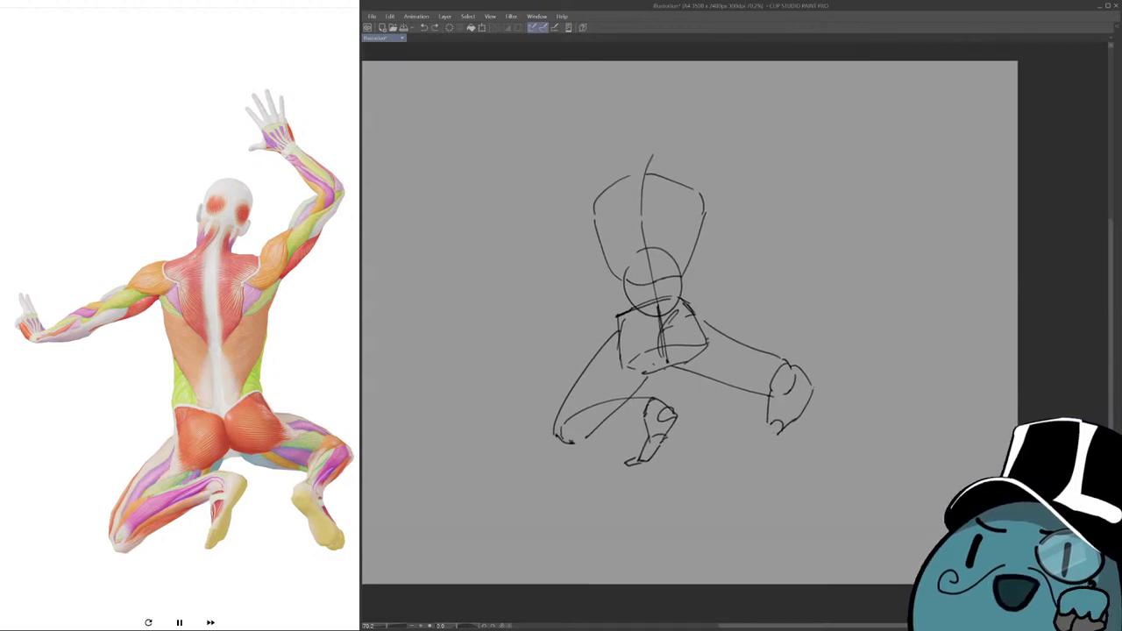
Draw the kneeling figure's left shoulder curve and the lower line of its outstretched upper arm.
mouse_move(594, 189)
left_mouse_down()
mouse_move(558, 213)
mouse_move(593, 193)
mouse_move(571, 221)
mouse_move(602, 208)
left_mouse_up()
key("ctrl+z")
key("ctrl+z")
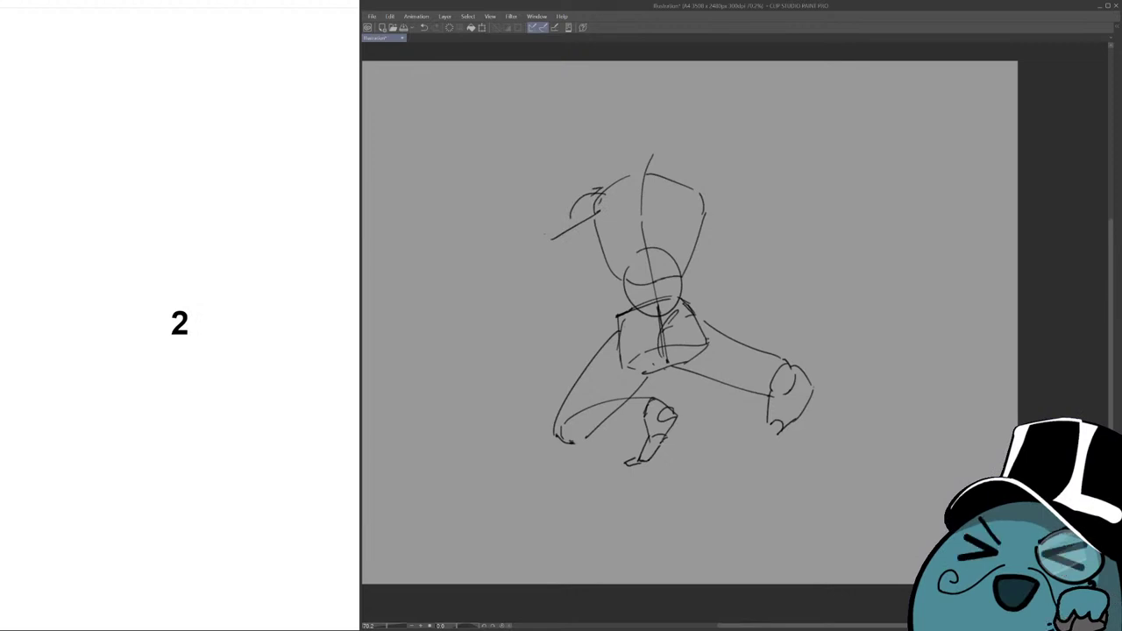
Clear the kneeling figure from the canvas for the next pose.
key("Delete")
left_click_drag(764, 270, 849, 228)
left_click_drag(708, 270, 796, 280)
key("ctrl+z")
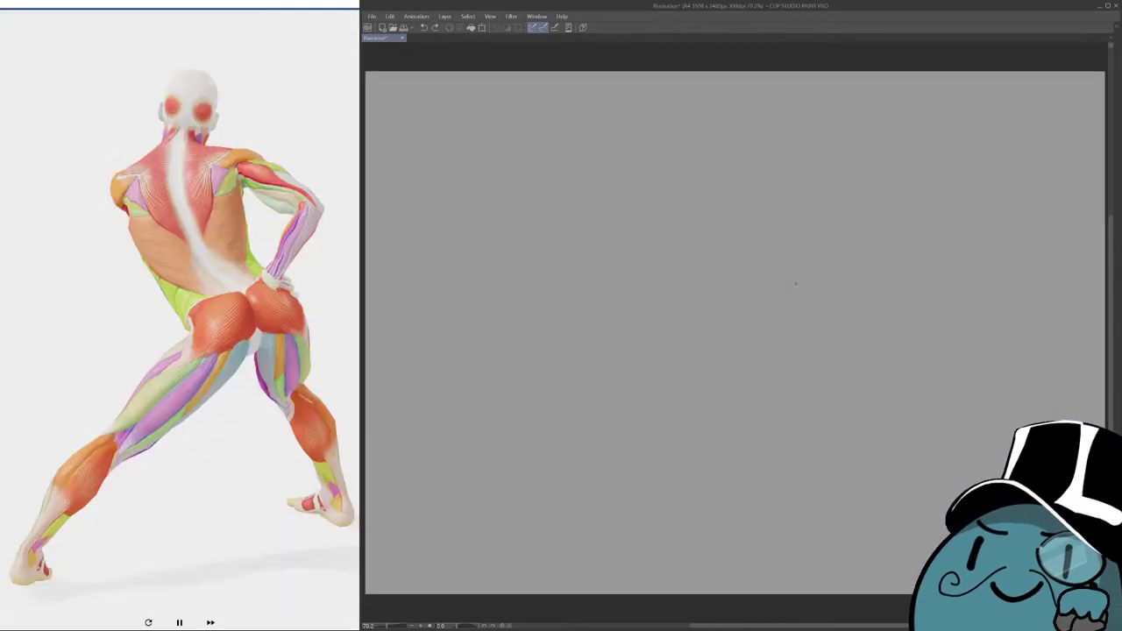
Sketch the wide-stance figure's pelvis as a tilted, closed shape with a sloping top line and angled lower edge.
mouse_move(698, 283)
left_mouse_down()
mouse_move(732, 256)
mouse_move(761, 241)
mouse_move(795, 259)
mouse_move(786, 233)
left_mouse_up()
key("ctrl+z")
key("ctrl+z")
key("ctrl+z")
key("ctrl+z")
left_click_drag(716, 267, 732, 246)
mouse_move(732, 246)
left_mouse_down()
mouse_move(773, 236)
mouse_move(752, 236)
left_mouse_up()
key("ctrl+z")
key("ctrl+z")
key("ctrl+z")
mouse_move(703, 283)
left_mouse_down()
mouse_move(769, 237)
mouse_move(788, 260)
mouse_move(777, 252)
mouse_move(782, 271)
mouse_move(744, 291)
mouse_move(703, 282)
mouse_move(752, 288)
left_mouse_up()
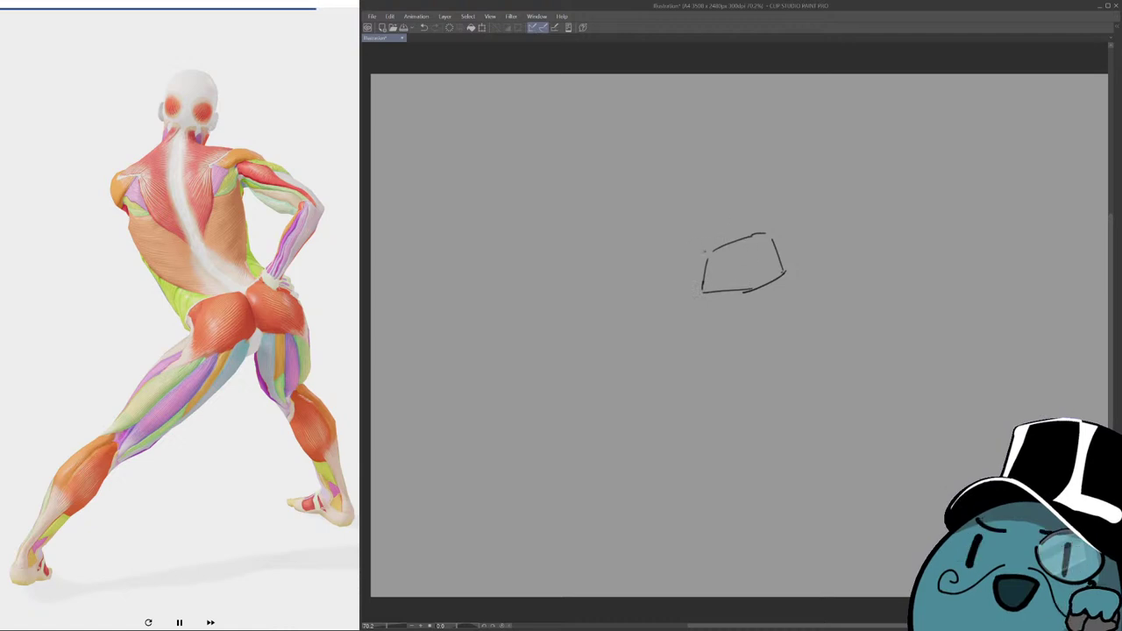
Add a side plane and top plane to the wide-stance figure's pelvis so it reads as a box.
left_click_drag(695, 239, 701, 250)
mouse_move(768, 232)
left_mouse_down()
mouse_move(690, 233)
mouse_move(690, 281)
left_mouse_up()
mouse_move(701, 285)
left_mouse_down()
mouse_move(699, 314)
mouse_move(745, 305)
mouse_move(747, 272)
mouse_move(699, 244)
left_mouse_up()
mouse_move(699, 247)
left_mouse_down()
mouse_move(672, 166)
mouse_move(701, 255)
left_mouse_up()
key("ctrl+z")
key("ctrl+z")
Draw the wide-stance figure's sloping shoulder lines, curved spine and the right side of the rib cage.
mouse_move(673, 160)
left_mouse_down()
mouse_move(638, 163)
mouse_move(623, 193)
left_mouse_up()
key("ctrl+z")
left_click_drag(654, 142, 620, 193)
key("ctrl+z")
mouse_move(659, 143)
left_mouse_down()
mouse_move(695, 147)
mouse_move(719, 168)
mouse_move(727, 245)
left_mouse_up()
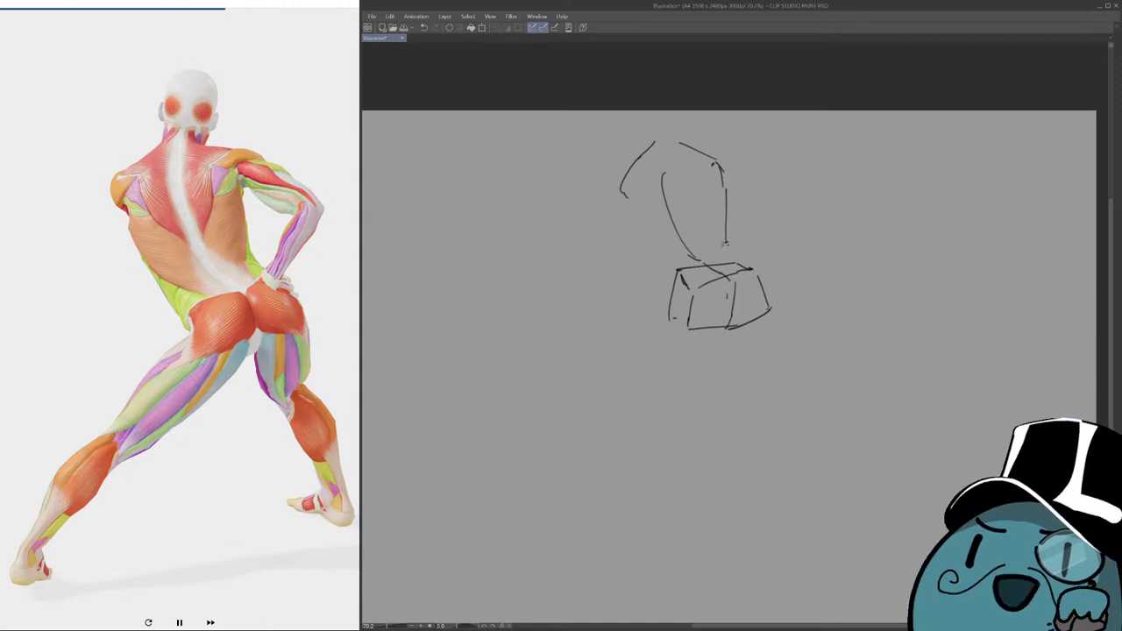
Draw the left side and lower edge of the wide-stance figure's rib cage, with the abdomen circle below it.
mouse_move(668, 242)
left_mouse_down()
mouse_move(715, 228)
mouse_move(726, 243)
mouse_move(648, 249)
mouse_move(681, 230)
mouse_move(718, 235)
left_mouse_up()
key("ctrl+z")
key("ctrl+z")
key("ctrl+z")
key("ctrl+z")
key("ctrl+z")
mouse_move(621, 191)
left_mouse_down()
mouse_move(651, 256)
mouse_move(724, 272)
left_mouse_up()
key("ctrl+z")
key("ctrl+z")
Draw the waist lines joining the wide-stance figure's rib cage to both sides of the pelvis.
mouse_move(660, 240)
left_mouse_down()
mouse_move(725, 272)
mouse_move(671, 230)
mouse_move(653, 254)
mouse_move(667, 277)
left_mouse_up()
key("ctrl+z")
left_click_drag(624, 228, 666, 286)
mouse_move(724, 253)
left_mouse_down()
mouse_move(679, 285)
mouse_move(713, 306)
mouse_move(707, 277)
mouse_move(734, 279)
mouse_move(730, 290)
left_mouse_up()
key("ctrl+z")
mouse_move(648, 276)
left_mouse_down()
mouse_move(717, 262)
mouse_move(724, 277)
mouse_move(694, 264)
left_mouse_up()
key("ctrl+z")
Draw the rounded left shoulder of the wide-stance figure beside the rib cage.
mouse_move(664, 188)
left_mouse_down()
mouse_move(662, 199)
mouse_move(604, 219)
left_mouse_up()
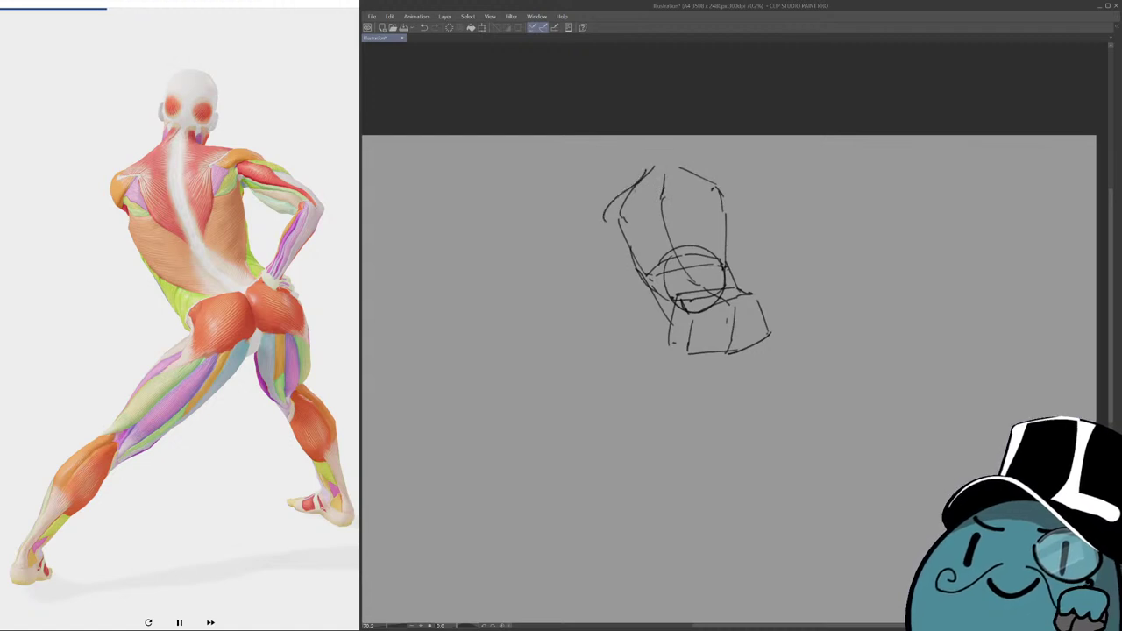
mouse_move(680, 166)
left_mouse_down()
mouse_move(721, 179)
mouse_move(733, 195)
mouse_move(725, 205)
left_mouse_up()
key("ctrl+z")
left_click_drag(701, 263, 724, 250)
mouse_move(657, 212)
left_mouse_down()
mouse_move(653, 202)
mouse_move(610, 212)
left_mouse_up()
Draw the wide-stance figure's right shoulder and bent arm, with the forearm returning to the hip.
mouse_move(706, 159)
left_mouse_down()
mouse_move(712, 186)
mouse_move(766, 184)
mouse_move(780, 203)
mouse_move(768, 196)
mouse_move(770, 207)
mouse_move(782, 204)
mouse_move(741, 273)
left_mouse_up()
key("ctrl+z")
key("ctrl+z")
mouse_move(779, 212)
left_mouse_down()
mouse_move(741, 266)
mouse_move(752, 208)
mouse_move(739, 263)
left_mouse_up()
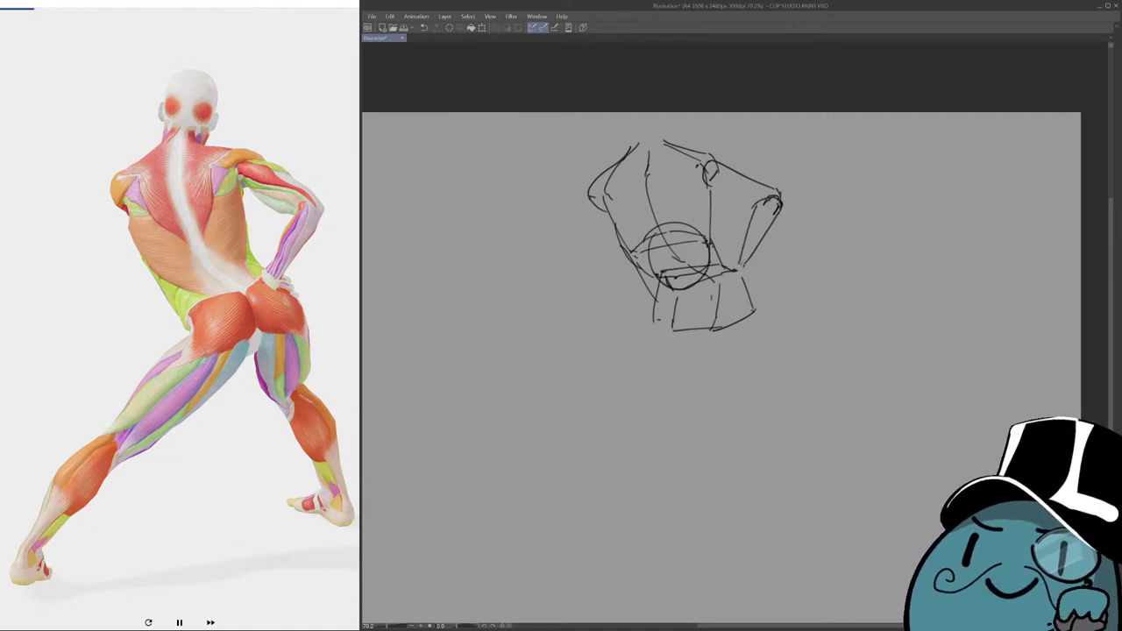
key("ctrl+z")
mouse_move(755, 206)
left_mouse_down()
mouse_move(731, 276)
mouse_move(760, 297)
left_mouse_up()
mouse_move(713, 181)
left_mouse_down()
mouse_move(720, 200)
mouse_move(782, 231)
left_mouse_up()
key("ctrl+z")
Draw the wide-stance figure's left leg stretching diagonally down and outward from the pelvis.
mouse_move(677, 332)
left_mouse_down()
mouse_move(691, 301)
mouse_move(685, 268)
mouse_move(632, 381)
left_mouse_up()
key("ctrl+z")
left_click_drag(732, 282, 638, 376)
left_click_drag(705, 240, 697, 250)
mouse_move(679, 244)
left_mouse_down()
mouse_move(609, 352)
mouse_move(636, 366)
mouse_move(539, 433)
left_mouse_up()
Draw the wide-stance figure's right leg running down from the pelvis.
left_click_drag(773, 261, 744, 348)
key("ctrl+z")
left_click_drag(764, 240, 769, 338)
left_click_drag(754, 224, 732, 244)
mouse_move(723, 269)
left_mouse_down()
mouse_move(746, 350)
mouse_move(846, 414)
left_mouse_up()
Clear the wide-stance figure from the canvas and return the pose timer to its start screen.
key("Delete")
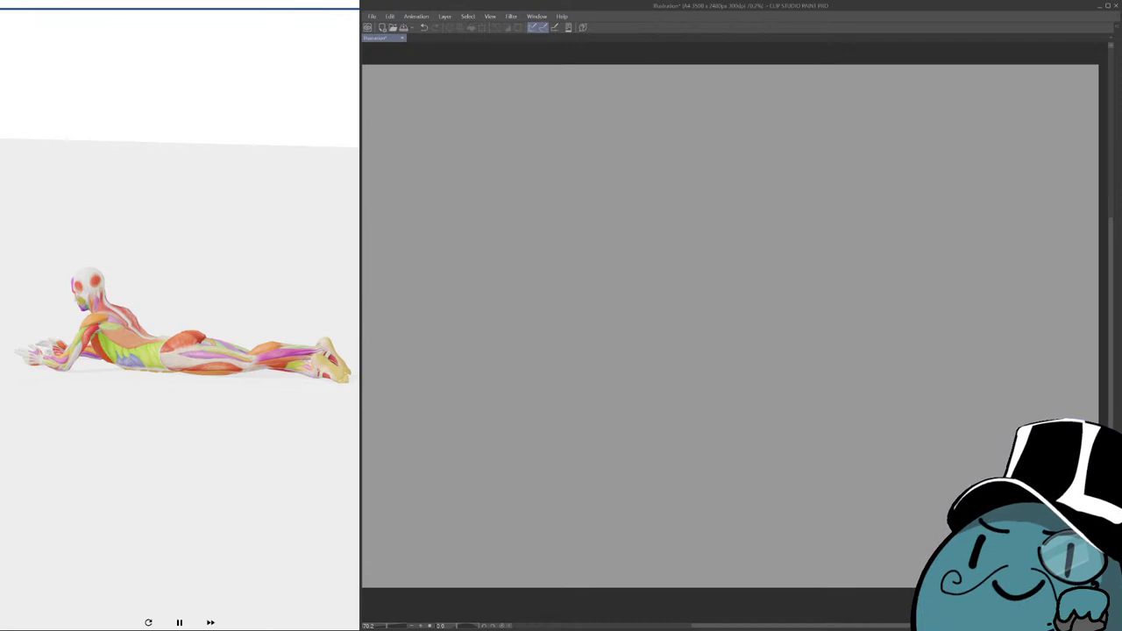
left_click(148, 623)
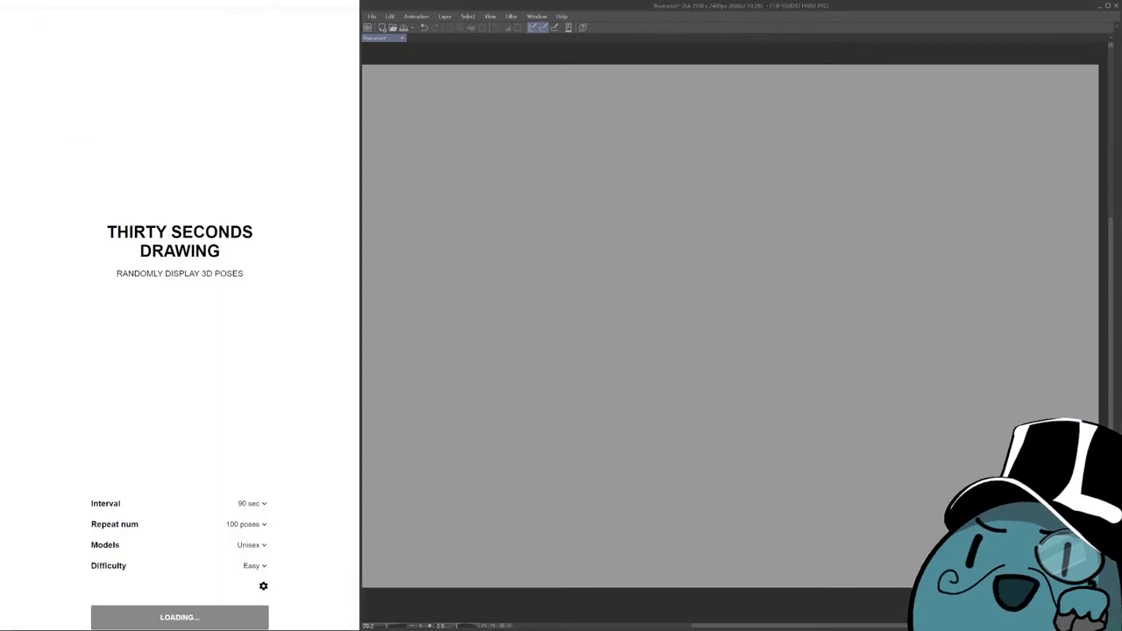
mouse_move(844, 242)
left_mouse_down()
mouse_move(689, 355)
mouse_move(666, 349)
mouse_move(666, 361)
left_mouse_up()
key("ctrl+z")
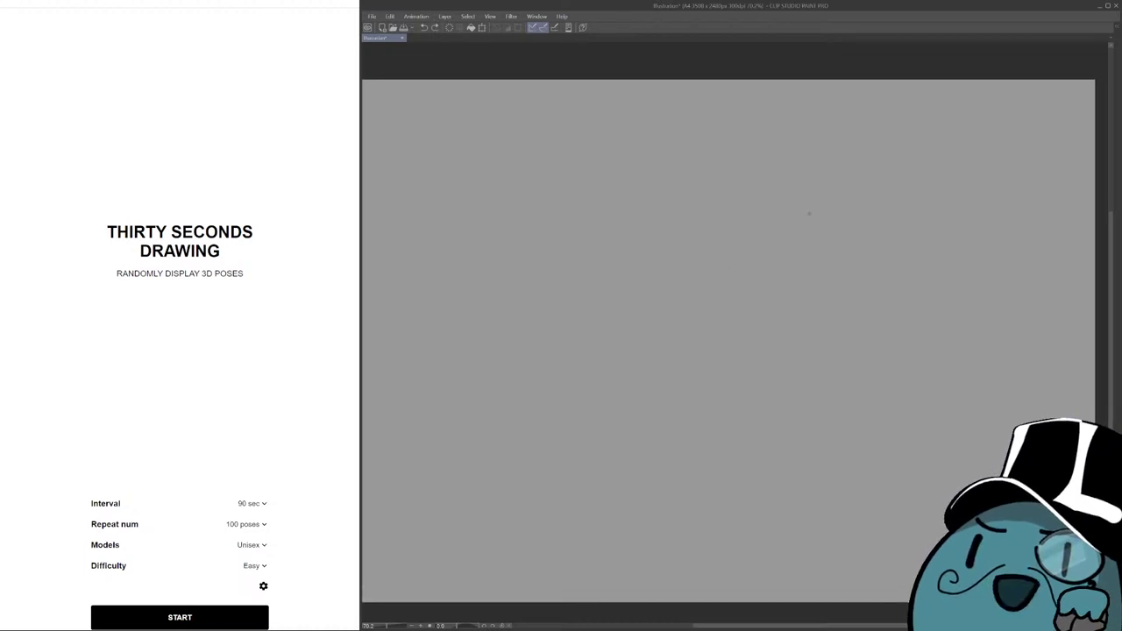
Draw a vertical lower leg in side view, with a straight front line and a rounded calf at the back.
left_click_drag(751, 183, 744, 320)
key("ctrl+z")
left_click_drag(749, 186, 741, 326)
mouse_move(759, 181)
left_mouse_down()
mouse_move(785, 219)
mouse_move(765, 334)
mouse_move(745, 333)
mouse_move(768, 333)
mouse_move(734, 316)
mouse_move(752, 309)
left_mouse_up()
key("ctrl+z")
key("ctrl+z")
key("ctrl+z")
left_click_drag(767, 204, 756, 309)
key("ctrl+z")
mouse_move(766, 205)
left_mouse_down()
mouse_move(752, 307)
mouse_move(710, 305)
mouse_move(702, 333)
mouse_move(749, 337)
mouse_move(717, 338)
mouse_move(749, 338)
mouse_move(729, 342)
mouse_move(726, 321)
mouse_move(773, 325)
mouse_move(695, 331)
mouse_move(749, 336)
mouse_move(704, 321)
mouse_move(740, 335)
left_mouse_up()
Draw the side-view foot under the vertical leg as a wedge with a heel block, heel circle and toe section.
key("ctrl+z")
key("ctrl+z")
key("ctrl+z")
key("ctrl+z")
key("ctrl+z")
key("ctrl+z")
left_click_drag(681, 329, 709, 334)
mouse_move(845, 332)
left_mouse_down()
mouse_move(813, 335)
mouse_move(811, 346)
left_mouse_up()
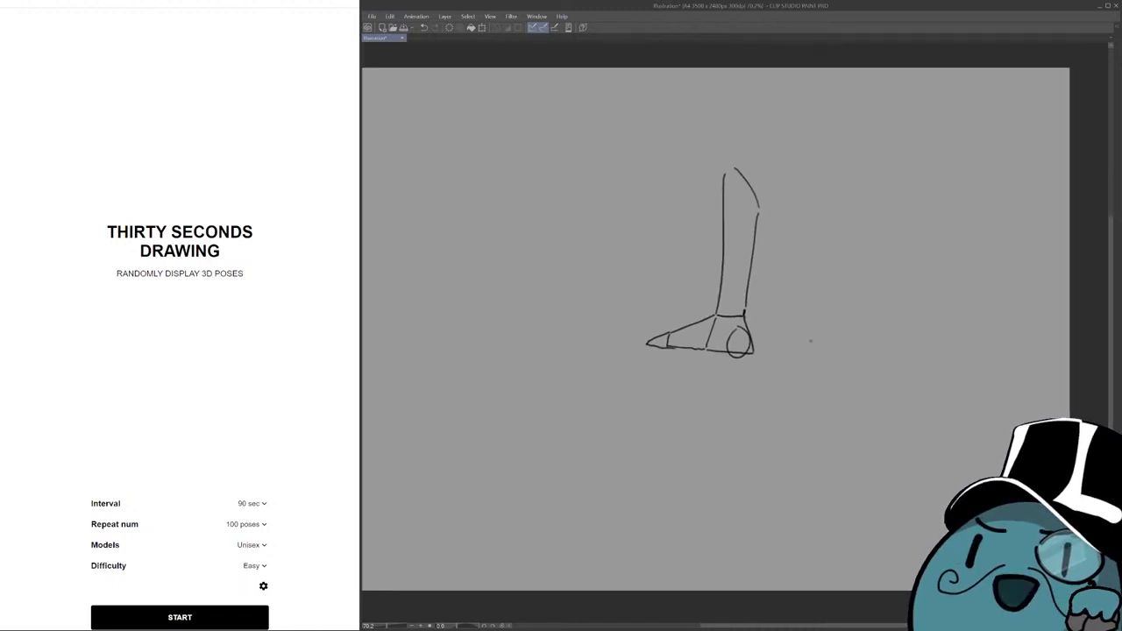
left_click_drag(810, 352, 773, 342)
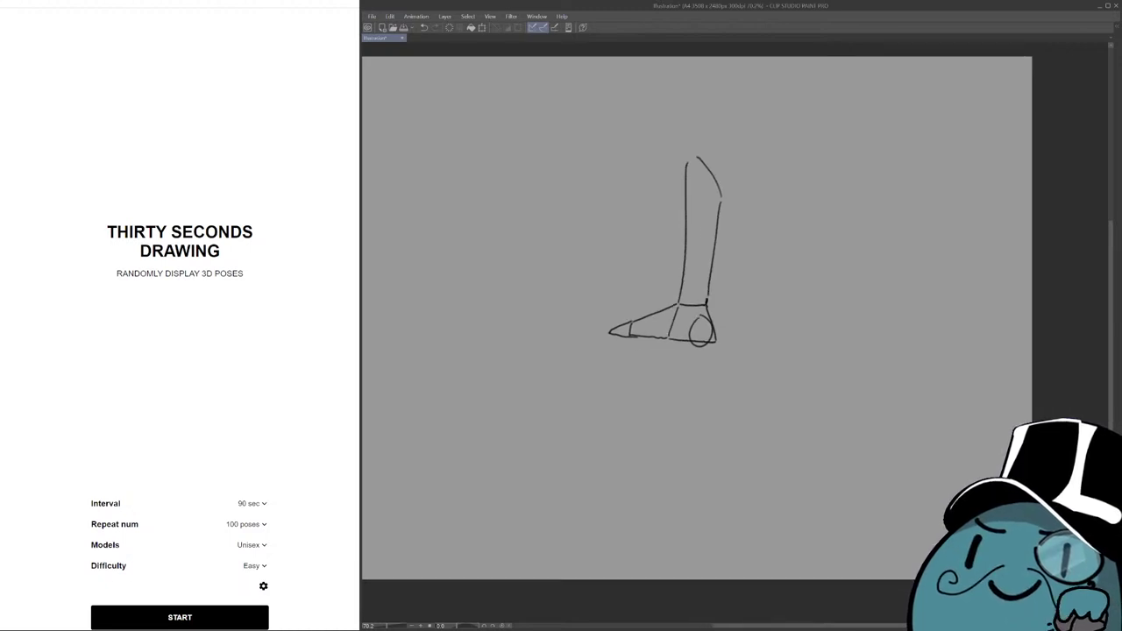
Draw a second, slanted lower leg to the right, with a raised heel and the toes on the ground.
left_click_drag(789, 195, 871, 292)
mouse_move(807, 184)
left_mouse_down()
mouse_move(895, 279)
mouse_move(871, 295)
mouse_move(929, 296)
mouse_move(882, 322)
mouse_move(927, 296)
mouse_move(909, 288)
mouse_move(888, 296)
mouse_move(913, 292)
mouse_move(911, 305)
mouse_move(837, 323)
left_mouse_up()
key("ctrl+z")
key("ctrl+z")
key("ctrl+z")
left_click_drag(870, 289, 841, 313)
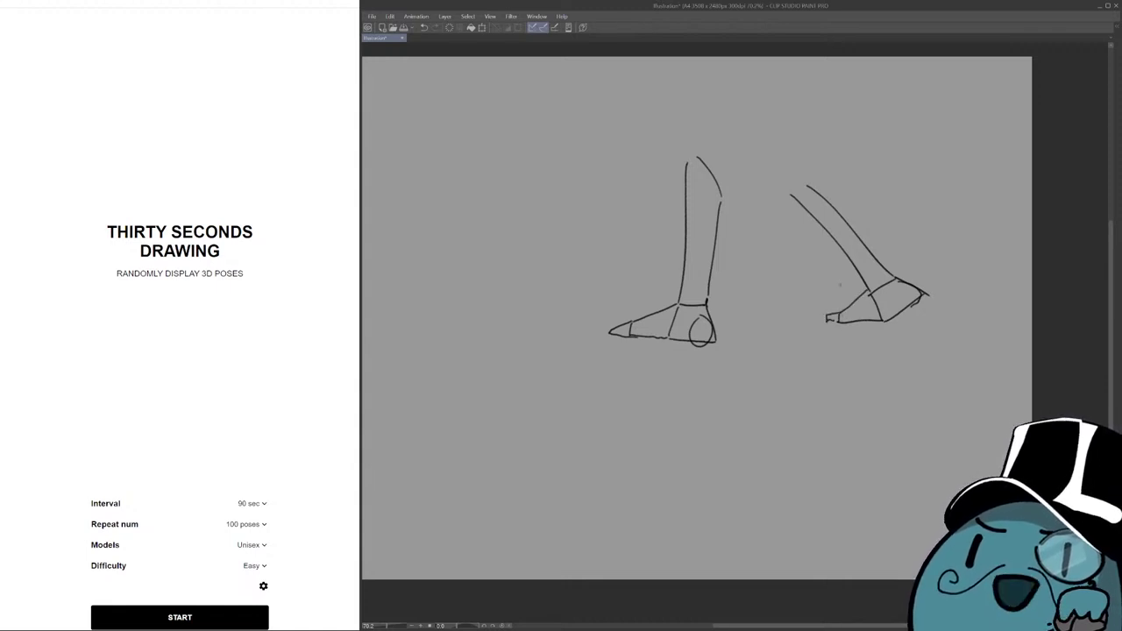
Draw a third, smaller slanted lower leg at the lower left, with a heel block and upturned toes.
mouse_move(517, 312)
left_mouse_down()
mouse_move(623, 303)
mouse_move(631, 391)
left_mouse_up()
mouse_move(601, 331)
left_mouse_down()
mouse_move(661, 383)
mouse_move(651, 418)
mouse_move(678, 391)
mouse_move(634, 414)
mouse_move(612, 411)
mouse_move(634, 393)
mouse_move(615, 415)
left_mouse_up()
key("ctrl+minus")
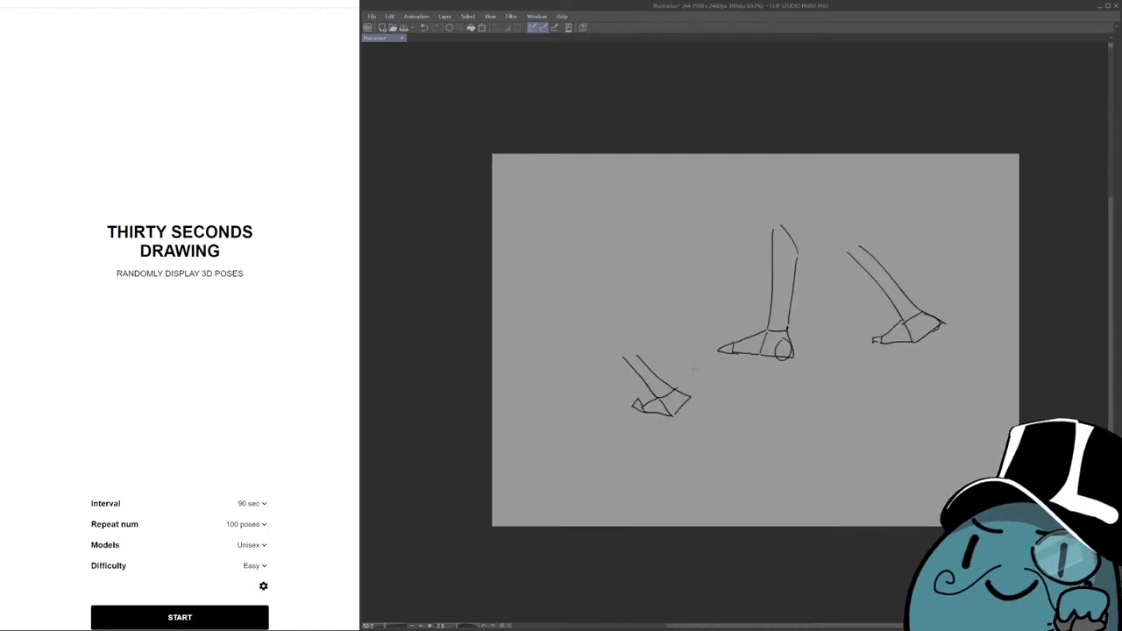
Draw a fourth small lower leg below the vertical one, with the foot pointing steeply down onto its toes.
key("ctrl+plus")
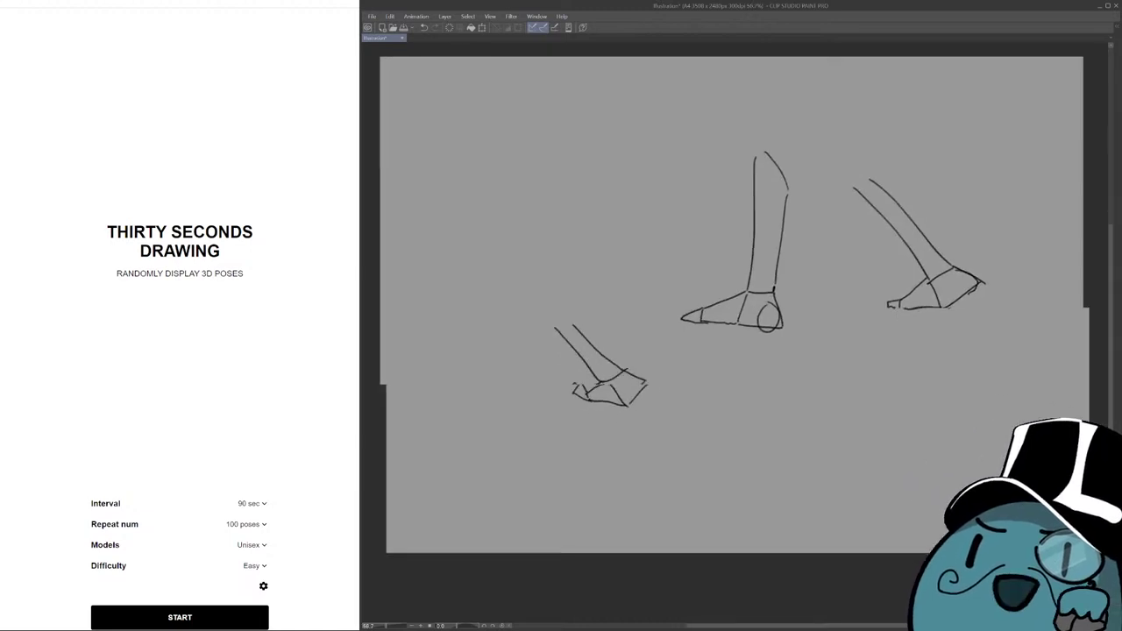
left_click_drag(728, 432, 713, 413)
mouse_move(733, 358)
left_mouse_down()
mouse_move(776, 409)
mouse_move(766, 419)
left_mouse_up()
mouse_move(761, 413)
left_mouse_down()
mouse_move(792, 422)
mouse_move(759, 445)
mouse_move(792, 423)
mouse_move(764, 461)
left_mouse_up()
scroll(841, 448, "down", 1)
left_click_drag(848, 449, 821, 432)
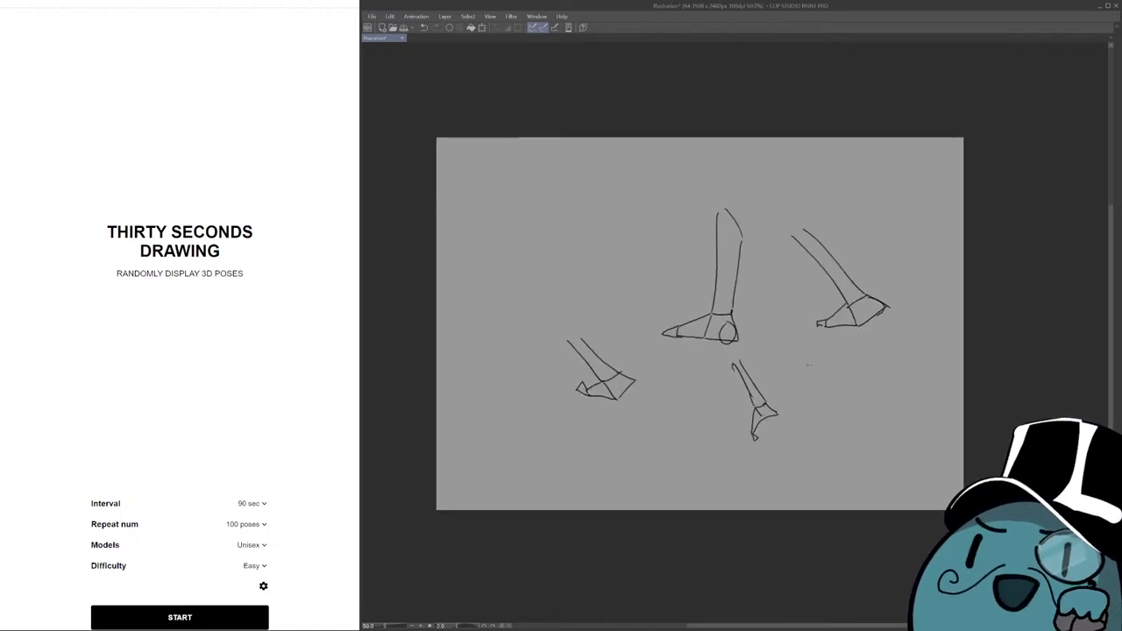
key("ctrl+plus")
left_click_drag(701, 302, 728, 342)
key("ctrl+z")
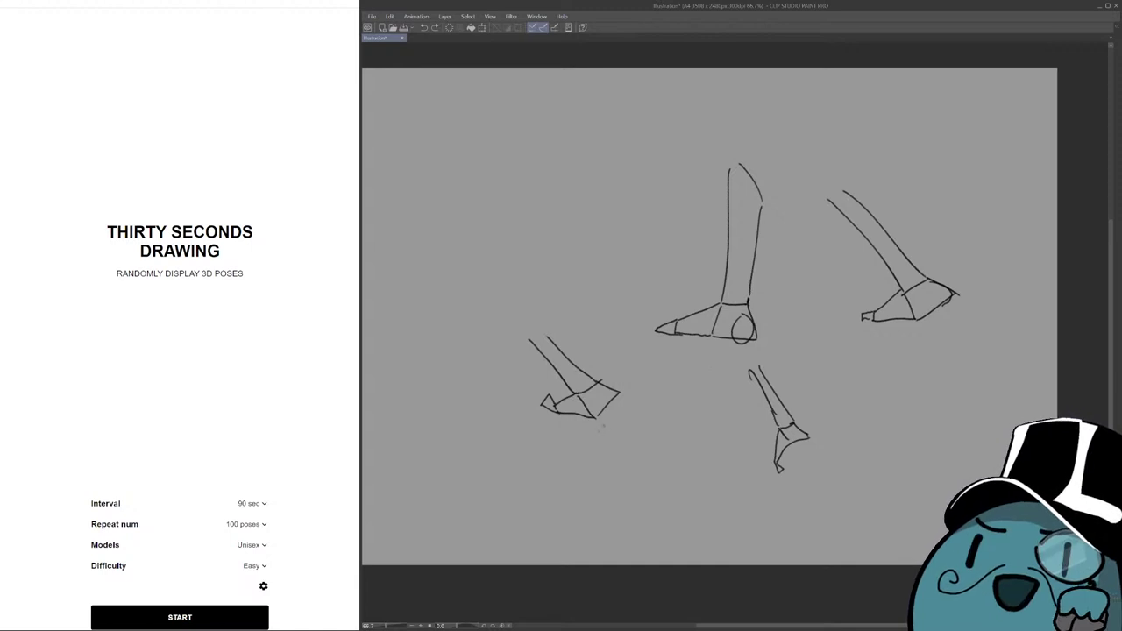
left_click_drag(887, 308, 821, 300)
mouse_move(839, 243)
left_mouse_down()
mouse_move(826, 342)
mouse_move(810, 252)
left_mouse_up()
key("ctrl+z")
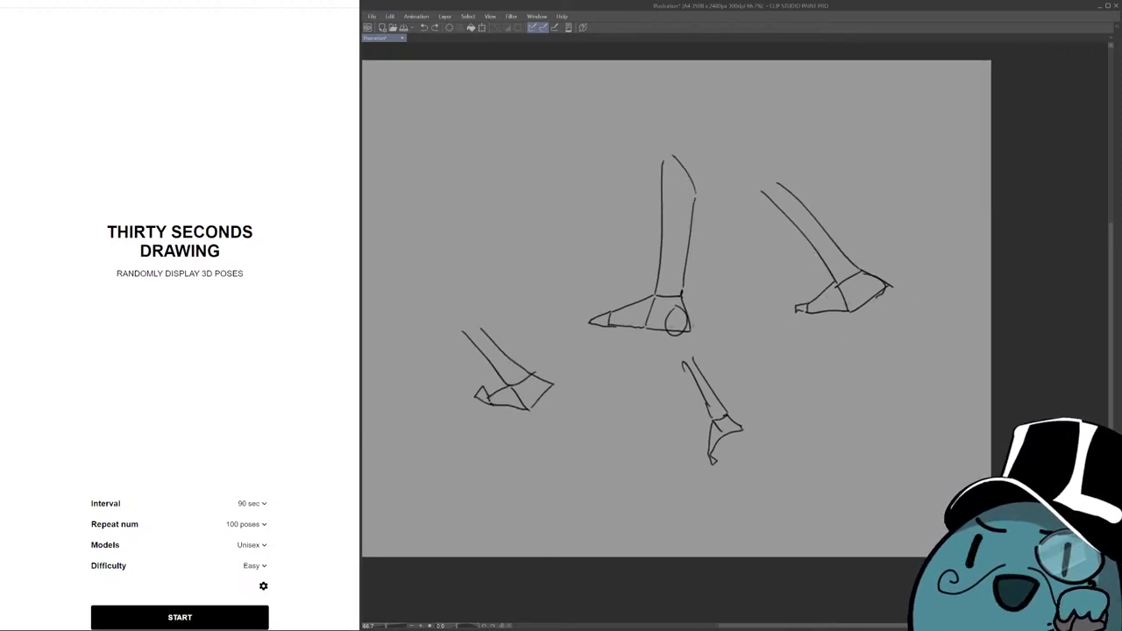
Clear the lower leg and foot studies from the canvas.
left_click_drag(826, 296, 875, 312)
key("Delete")
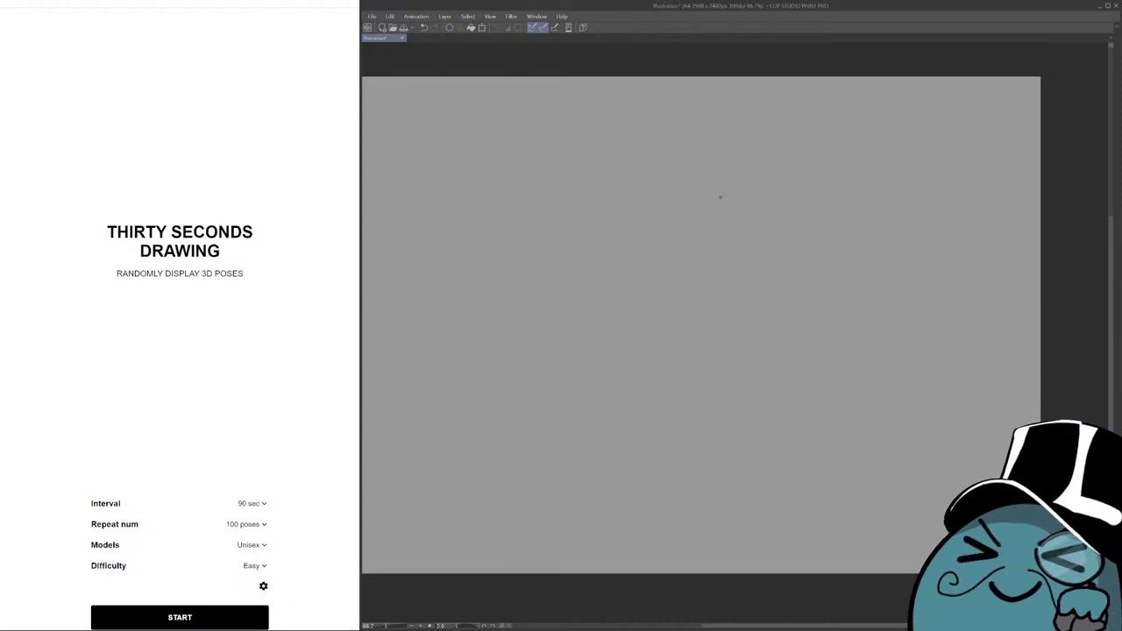
key("ctrl+0")
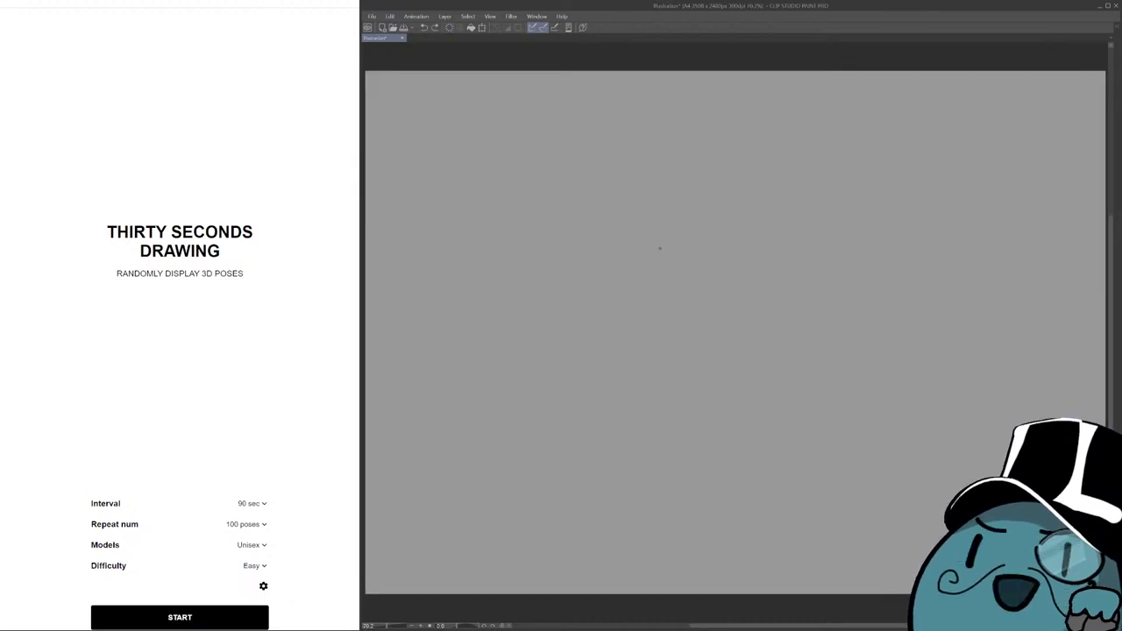
Set the pose interval to 180 sec and start a new timed drawing session.
left_click(257, 505)
left_click(247, 580)
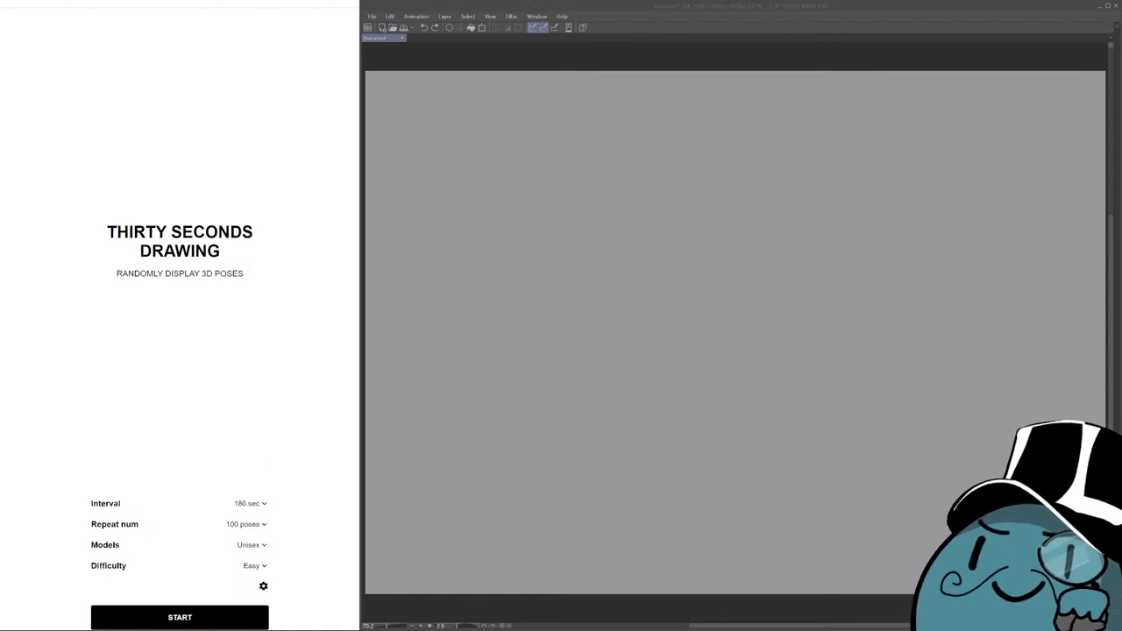
left_click(719, 278)
left_click_drag(666, 286, 752, 254)
key("ctrl+z")
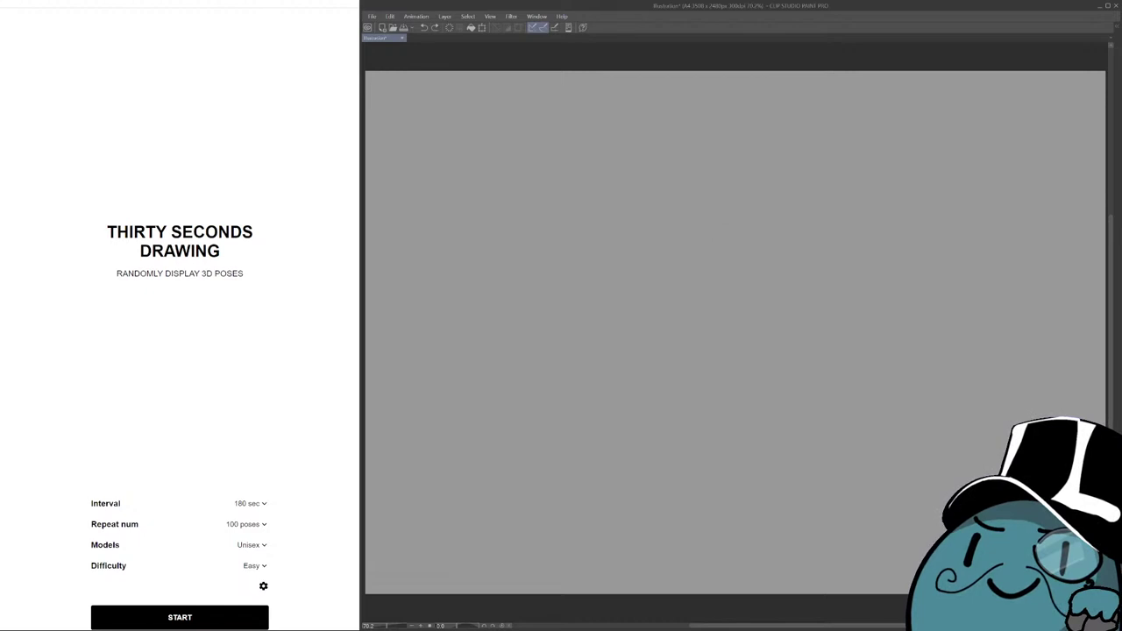
left_click(249, 365)
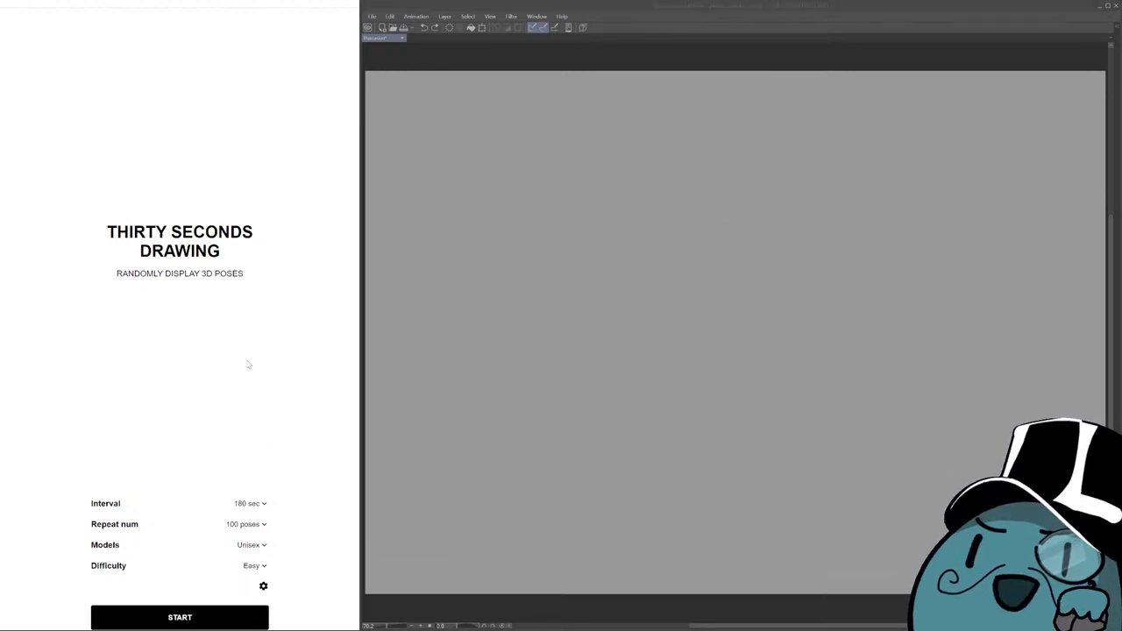
left_click(217, 617)
mouse_move(888, 223)
left_mouse_down()
mouse_move(798, 243)
mouse_move(658, 309)
left_mouse_up()
key("ctrl+z")
left_click_drag(834, 333, 817, 327)
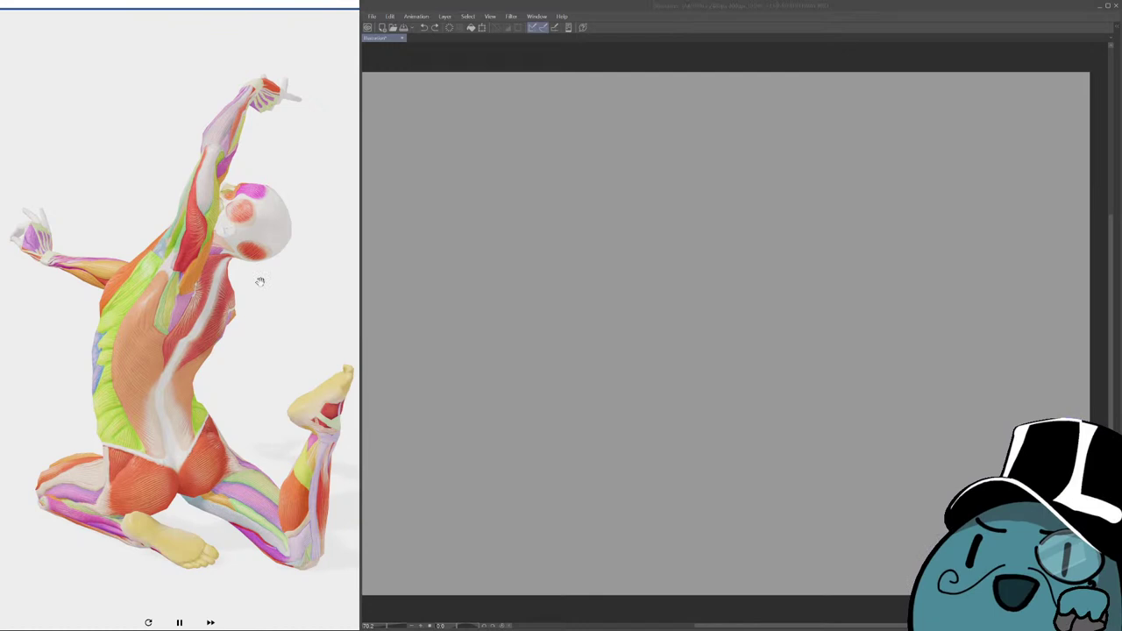
mouse_move(836, 218)
left_mouse_down()
mouse_move(798, 200)
mouse_move(689, 283)
left_mouse_up()
key("Delete")
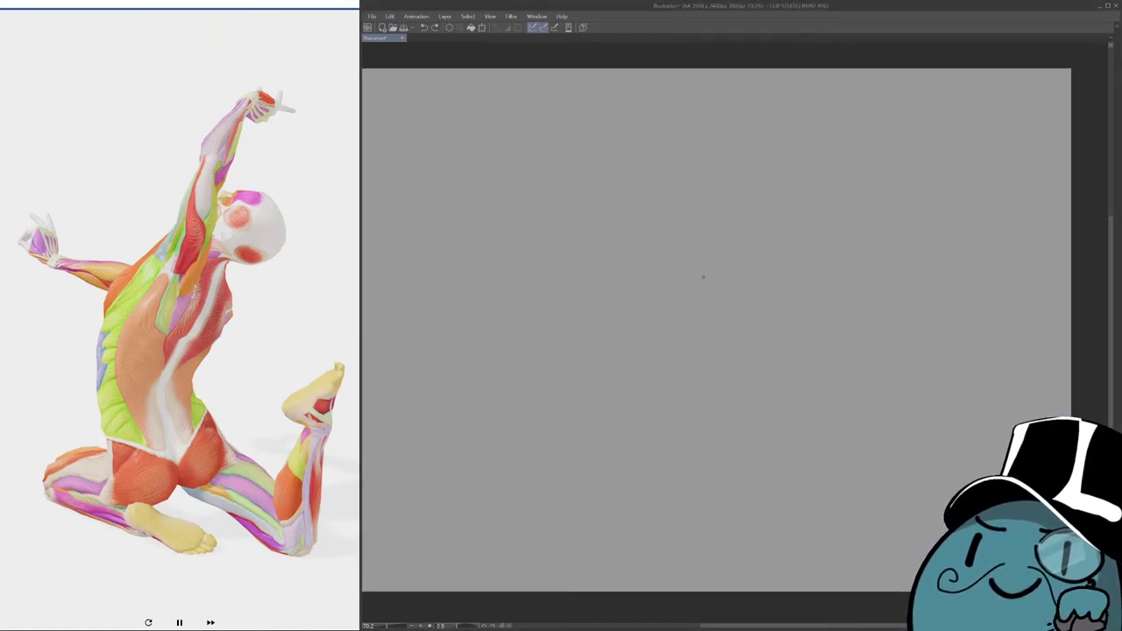
Sketch the backward-arching figure's pelvis as a closed shape with two sloping upper lines and a curved lower edge.
mouse_move(681, 343)
left_mouse_down()
mouse_move(711, 302)
mouse_move(771, 331)
left_mouse_up()
key("ctrl+z")
mouse_move(722, 300)
left_mouse_down()
mouse_move(774, 337)
mouse_move(740, 361)
mouse_move(685, 340)
left_mouse_up()
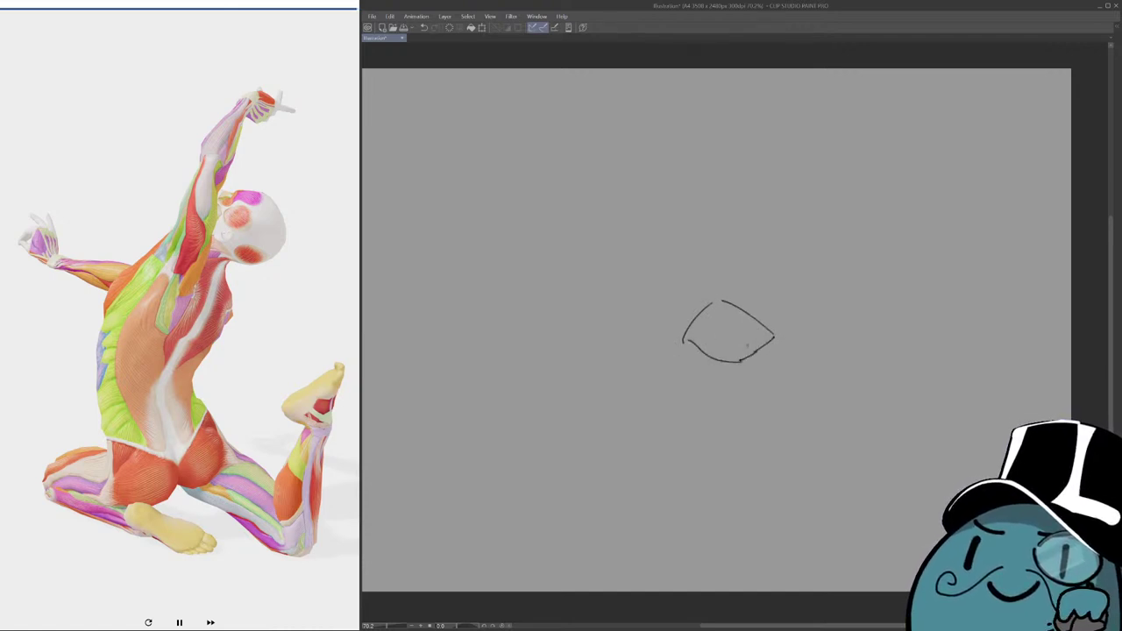
mouse_move(764, 386)
left_mouse_down()
mouse_move(740, 343)
mouse_move(760, 265)
left_mouse_up()
key("ctrl+z")
left_click_drag(743, 338, 773, 262)
key("ctrl+z")
mouse_move(741, 338)
left_mouse_down()
mouse_move(779, 277)
mouse_move(782, 229)
mouse_move(739, 336)
left_mouse_up()
key("ctrl+z")
key("ctrl+z")
key("ctrl+z")
key("ctrl+z")
left_click_drag(668, 366, 692, 241)
key("ctrl+z")
Draw the arching torso's outline above the small closed shape, with a rounded back, a straight sloping shoulder line and broken strokes along the chest side.
left_click(698, 279)
mouse_move(666, 368)
left_mouse_down()
mouse_move(693, 258)
mouse_move(727, 233)
left_mouse_up()
key("ctrl+z")
mouse_move(681, 275)
left_mouse_down()
mouse_move(728, 246)
mouse_move(714, 240)
mouse_move(741, 232)
mouse_move(739, 255)
mouse_move(742, 240)
mouse_move(732, 248)
left_mouse_up()
key("ctrl+z")
key("ctrl+z")
left_click_drag(744, 350, 764, 282)
left_click_drag(718, 239, 761, 281)
left_click_drag(759, 226, 763, 271)
key("ctrl+z")
key("ctrl+z")
left_click_drag(723, 231, 762, 268)
Draw the curved spine line from the neck down through the torso, bending at the waist and continuing below the closed shape.
left_click_drag(751, 214, 710, 340)
key("ctrl+z")
left_click_drag(755, 216, 717, 343)
key("ctrl+z")
left_click_drag(752, 254, 706, 361)
scroll(704, 354, "down", 1)
key("ctrl+z")
mouse_move(754, 216)
left_mouse_down()
mouse_move(709, 335)
mouse_move(722, 391)
left_mouse_up()
scroll(699, 316, "down", 1)
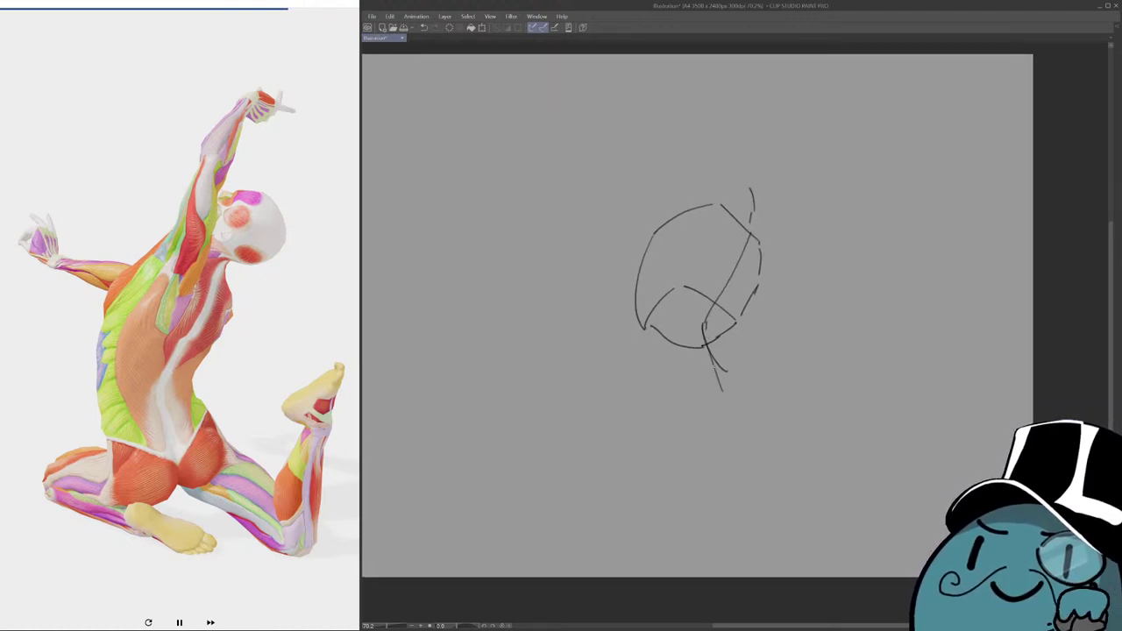
Draw a circle for the waist, overlapping the lower edge of the arching torso.
mouse_move(664, 335)
left_mouse_down()
mouse_move(662, 357)
mouse_move(664, 342)
mouse_move(687, 330)
mouse_move(691, 345)
mouse_move(732, 328)
left_mouse_up()
key("ctrl+z")
key("ctrl+z")
key("ctrl+z")
mouse_move(664, 354)
left_mouse_down()
mouse_move(693, 338)
mouse_move(706, 361)
mouse_move(745, 347)
mouse_move(722, 359)
left_mouse_up()
key("ctrl+z")
key("ctrl+z")
key("ctrl+z")
key("ctrl+z")
key("ctrl+z")
mouse_move(661, 296)
left_mouse_down()
mouse_move(747, 322)
mouse_move(659, 286)
left_mouse_up()
key("ctrl+z")
Draw the pelvis below the waist circle as a box with a curved top face, two sides and a bent lower edge.
mouse_move(716, 351)
left_mouse_down()
mouse_move(706, 338)
mouse_move(661, 351)
mouse_move(649, 344)
mouse_move(731, 333)
left_mouse_up()
left_click_drag(641, 348, 663, 409)
left_click_drag(641, 348, 653, 413)
key("ctrl+z")
key("ctrl+z")
mouse_move(643, 348)
left_mouse_down()
mouse_move(646, 408)
mouse_move(690, 418)
mouse_move(749, 397)
left_mouse_up()
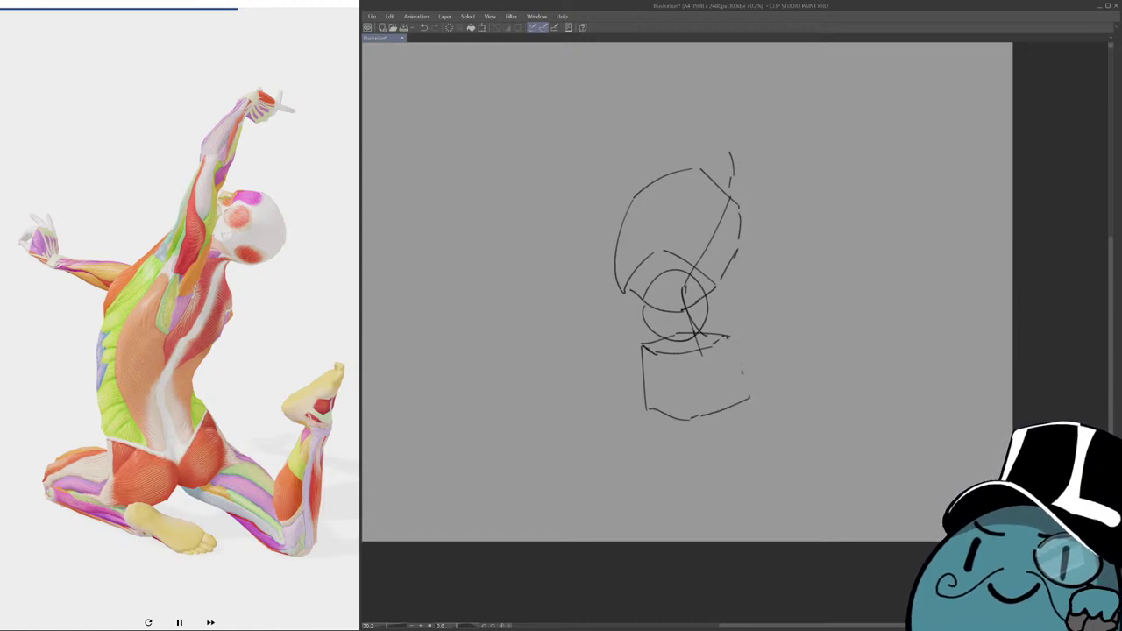
key("ctrl+z")
left_click_drag(730, 341, 749, 396)
Draw the pelvis box's vertical centre line continuing from the spine to the lower edge.
mouse_move(683, 298)
left_mouse_down()
mouse_move(710, 379)
mouse_move(710, 422)
left_mouse_up()
key("ctrl+z")
mouse_move(691, 317)
left_mouse_down()
mouse_move(705, 410)
mouse_move(721, 383)
mouse_move(697, 378)
left_mouse_up()
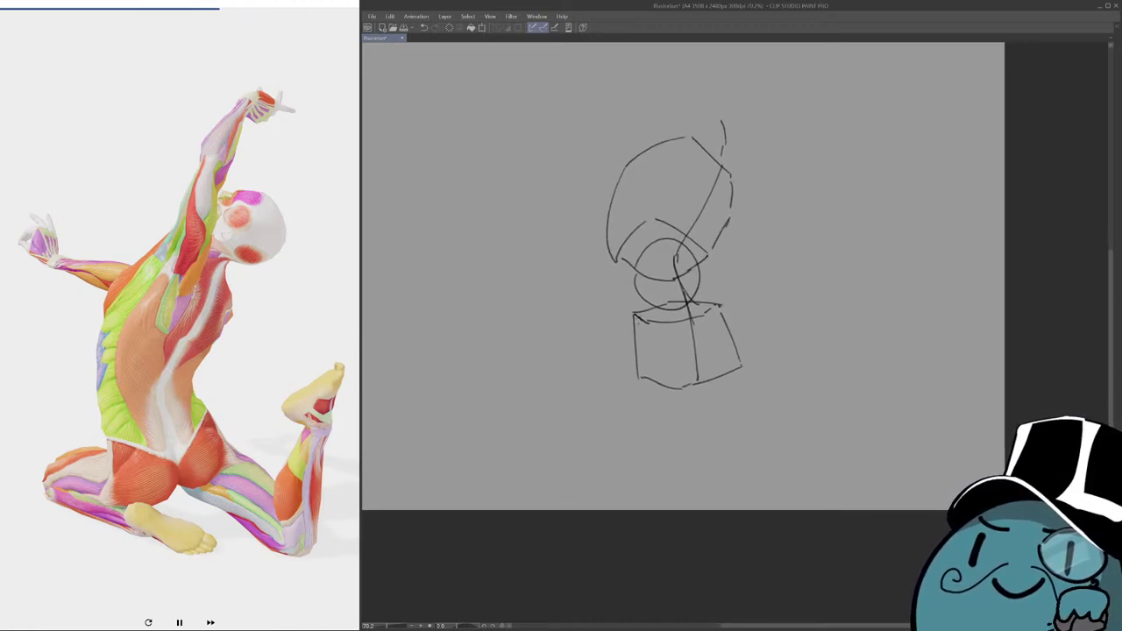
Draw the near folded leg with a rounded thigh and knee, a lower leg running back under the pelvis, and a crossed heel circle.
left_click_drag(692, 263, 707, 263)
mouse_move(663, 324)
left_mouse_down()
mouse_move(580, 331)
mouse_move(568, 365)
mouse_move(569, 346)
mouse_move(660, 386)
left_mouse_up()
key("ctrl+z")
key("ctrl+z")
mouse_move(586, 362)
left_mouse_down()
mouse_move(668, 391)
mouse_move(710, 379)
mouse_move(686, 394)
mouse_move(596, 355)
mouse_move(570, 372)
mouse_move(664, 406)
mouse_move(656, 391)
mouse_move(675, 391)
mouse_move(667, 409)
left_mouse_up()
key("ctrl+z")
key("ctrl+z")
mouse_move(659, 377)
left_mouse_down()
mouse_move(680, 408)
mouse_move(654, 377)
mouse_move(675, 373)
mouse_move(679, 389)
mouse_move(678, 375)
mouse_move(659, 400)
mouse_move(680, 386)
mouse_move(665, 377)
left_mouse_up()
Sketch a small side study beside the figure, showing a long rectangular block with a shorter block beneath it.
left_click_drag(852, 222, 868, 211)
key("ctrl+z")
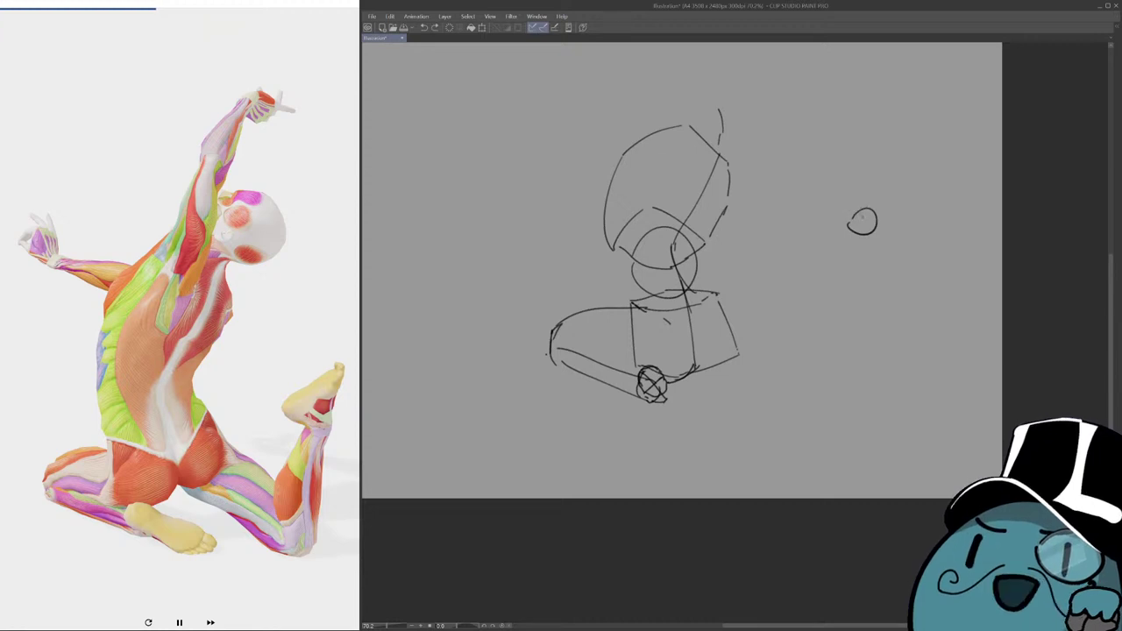
key("ctrl+z")
mouse_move(869, 154)
left_mouse_down()
mouse_move(869, 215)
mouse_move(895, 147)
left_mouse_up()
left_click_drag(872, 215, 874, 246)
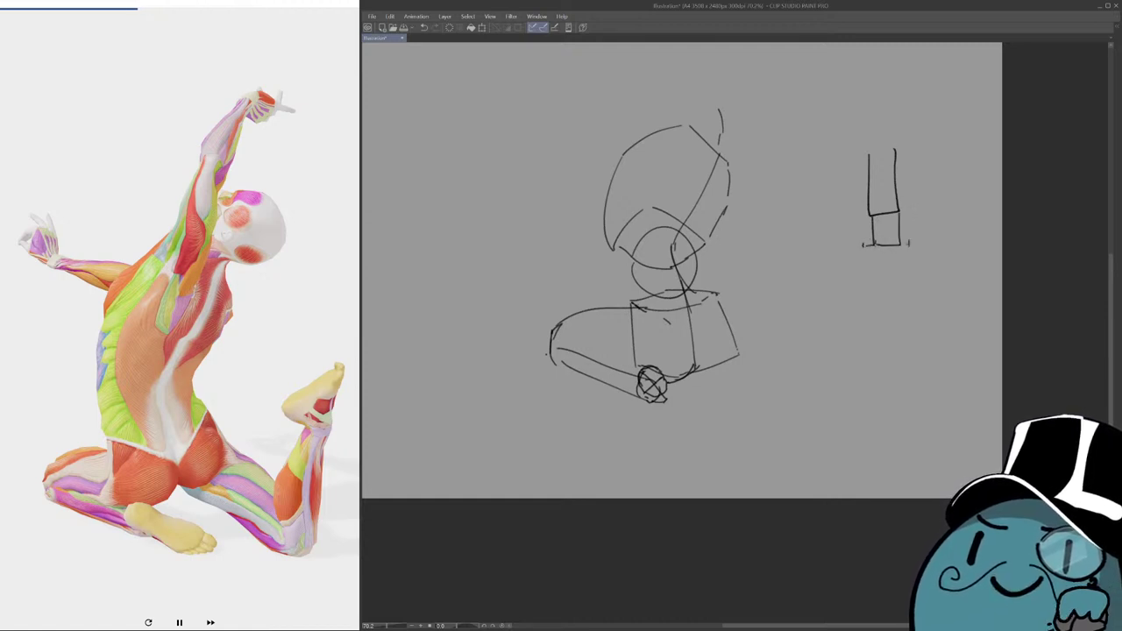
left_click_drag(899, 246, 908, 243)
mouse_move(850, 288)
left_mouse_down()
mouse_move(845, 300)
mouse_move(867, 281)
mouse_move(843, 326)
left_mouse_up()
left_click_drag(829, 281, 839, 330)
mouse_move(824, 289)
left_mouse_down()
mouse_move(836, 341)
mouse_move(894, 160)
mouse_move(904, 242)
left_mouse_up()
Draw the near foot as a narrow block extending down from the heel circle to squared-off toes.
left_click_drag(719, 333, 732, 309)
mouse_move(701, 364)
left_mouse_down()
mouse_move(680, 350)
mouse_move(695, 362)
mouse_move(665, 373)
mouse_move(683, 361)
mouse_move(701, 389)
left_mouse_up()
key("ctrl+z")
key("ctrl+z")
mouse_move(675, 350)
left_mouse_down()
mouse_move(706, 375)
mouse_move(694, 366)
mouse_move(702, 388)
mouse_move(716, 381)
mouse_move(702, 387)
mouse_move(691, 361)
mouse_move(702, 368)
left_mouse_up()
key("ctrl+z")
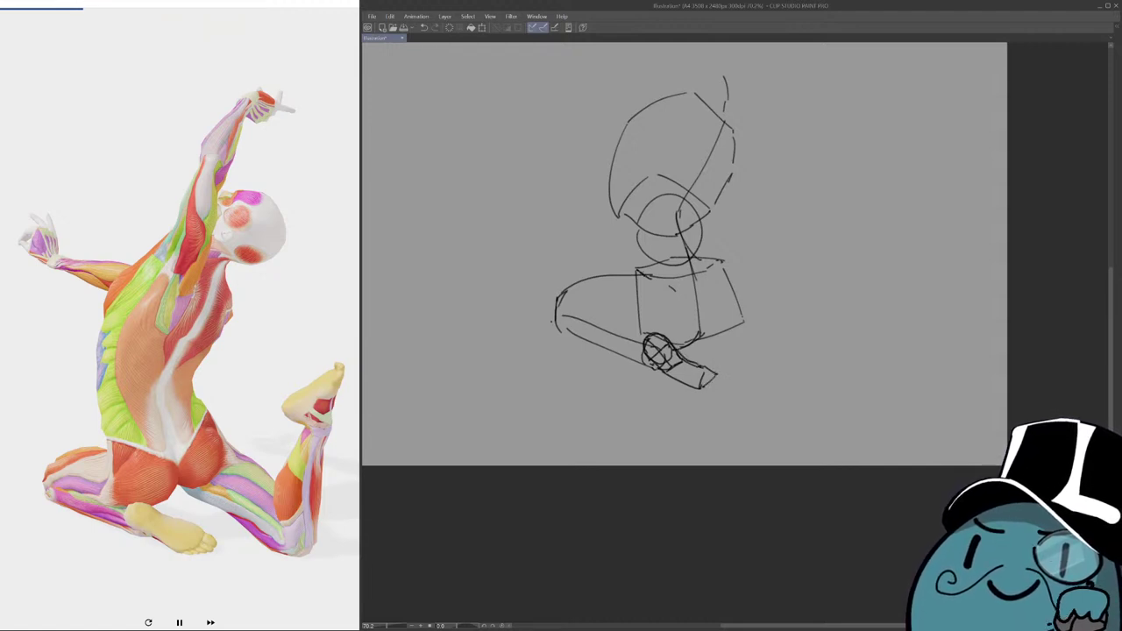
Rework the near foot's contour and add the upper line of the far thigh from the pelvis box's corner.
mouse_move(653, 334)
left_mouse_down()
mouse_move(644, 348)
mouse_move(654, 369)
mouse_move(676, 377)
left_mouse_up()
key("ctrl+z")
mouse_move(692, 351)
left_mouse_down()
mouse_move(638, 370)
mouse_move(690, 360)
left_mouse_up()
mouse_move(669, 285)
left_mouse_down()
mouse_move(729, 373)
mouse_move(729, 364)
left_mouse_up()
Move the whole figure sketch lower on the canvas to make room for the raised arm.
scroll(729, 312, "down", 1)
key("ctrl+t")
left_click_drag(648, 306, 625, 361)
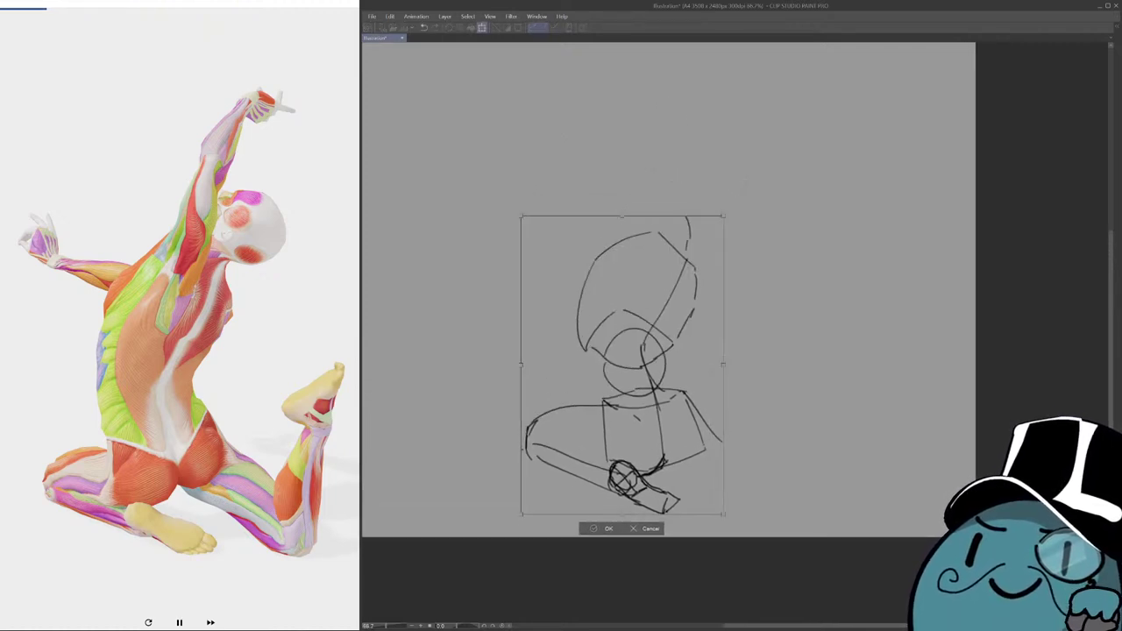
key("Return")
Draw the raised arm as a long tapered form reaching up from the shoulder, with a rounded upper end.
mouse_move(641, 399)
left_mouse_down()
mouse_move(700, 194)
mouse_move(701, 218)
mouse_move(644, 291)
left_mouse_up()
mouse_move(675, 201)
left_mouse_down()
mouse_move(642, 297)
mouse_move(647, 268)
mouse_move(644, 296)
mouse_move(701, 238)
mouse_move(668, 329)
mouse_move(688, 336)
left_mouse_up()
key("ctrl+z")
key("ctrl+z")
mouse_move(660, 278)
left_mouse_down()
mouse_move(619, 334)
mouse_move(640, 294)
mouse_move(680, 271)
mouse_move(613, 337)
mouse_move(656, 286)
mouse_move(614, 359)
mouse_move(613, 373)
mouse_move(647, 353)
mouse_move(616, 404)
left_mouse_up()
key("ctrl+z")
key("ctrl+z")
key("ctrl+z")
key("ctrl+z")
Strengthen the torso's side with short strokes and draw the tilted head as a rounded form behind the raised arm.
mouse_move(608, 346)
left_mouse_down()
mouse_move(617, 415)
mouse_move(598, 397)
mouse_move(597, 414)
left_mouse_up()
left_click_drag(654, 386, 673, 349)
left_click_drag(687, 301, 682, 320)
mouse_move(683, 239)
left_mouse_down()
mouse_move(731, 245)
mouse_move(713, 298)
mouse_move(684, 300)
left_mouse_up()
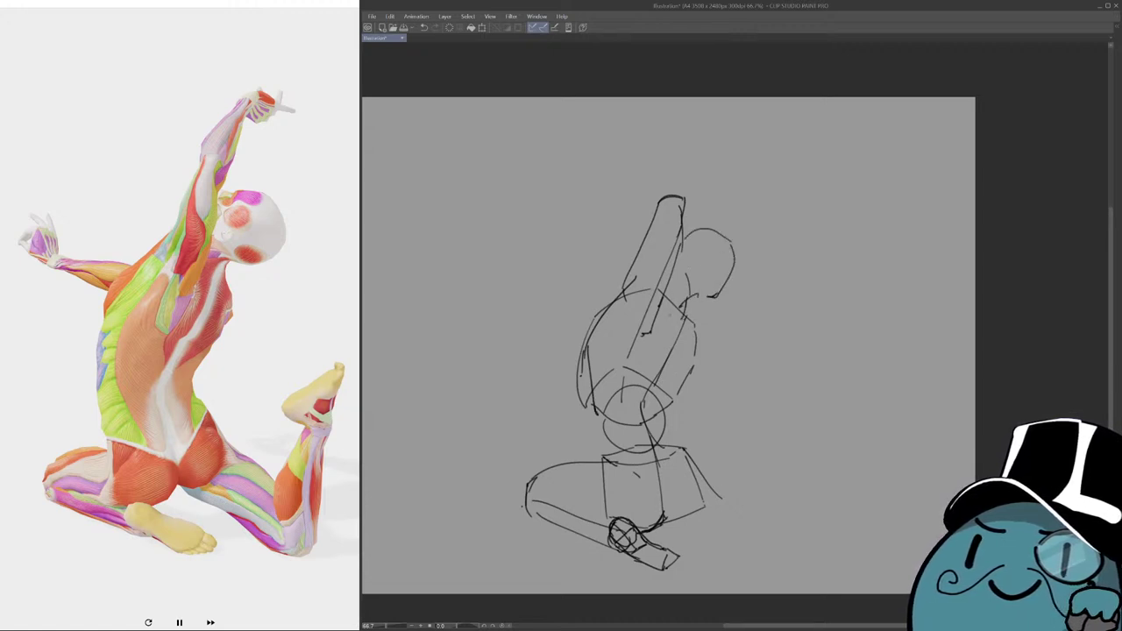
Draw the other arm stretched out sideways from the shoulder, ending in a small block-shaped hand.
left_click_drag(666, 351, 701, 345)
mouse_move(671, 291)
left_mouse_down()
mouse_move(577, 284)
mouse_move(584, 307)
left_mouse_up()
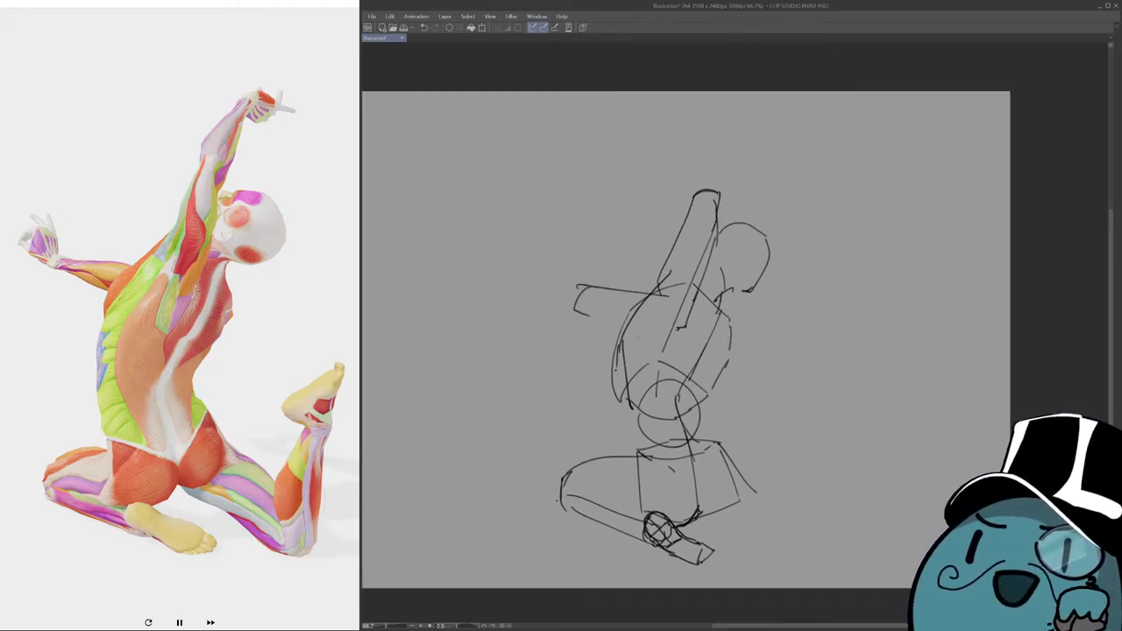
left_click_drag(701, 351, 691, 343)
left_click_drag(574, 292, 597, 319)
left_click_drag(598, 317, 621, 313)
key("ctrl+z")
key("ctrl+z")
mouse_move(568, 278)
left_mouse_down()
mouse_move(567, 296)
mouse_move(627, 311)
left_mouse_up()
mouse_move(575, 277)
left_mouse_down()
mouse_move(544, 274)
mouse_move(566, 296)
left_mouse_up()
Draw the far leg with a thigh tapering to the knee on the ground and a rounded lower leg rising upright from it.
left_click_drag(701, 350, 674, 311)
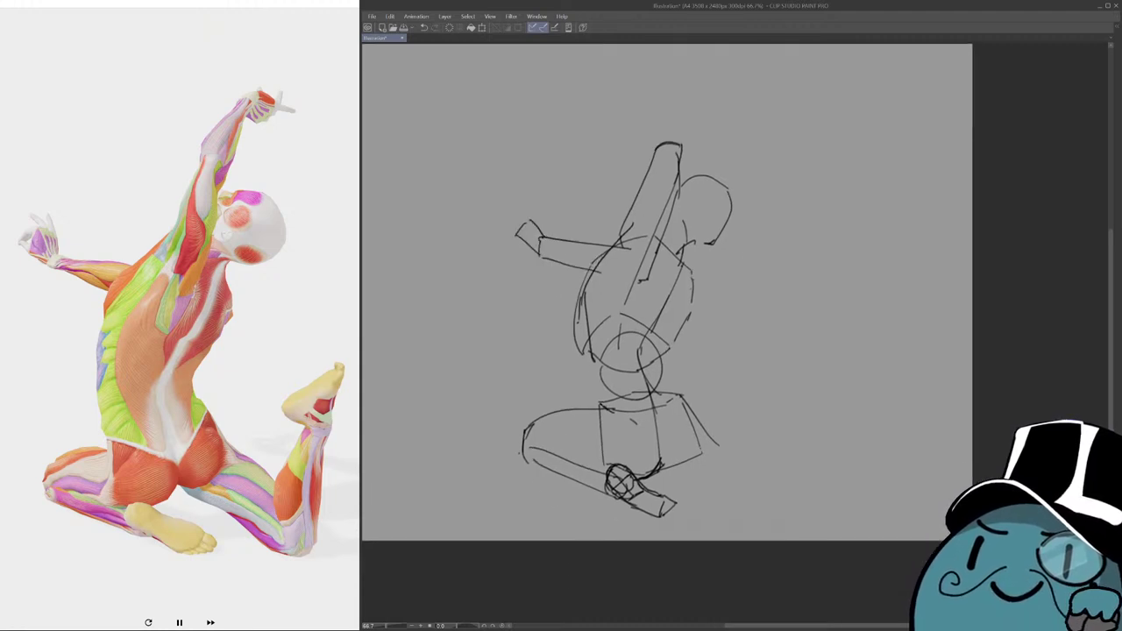
left_click_drag(684, 407, 768, 475)
left_click_drag(676, 410, 654, 445)
mouse_move(662, 465)
left_mouse_down()
mouse_move(771, 511)
mouse_move(771, 349)
mouse_move(772, 506)
left_mouse_up()
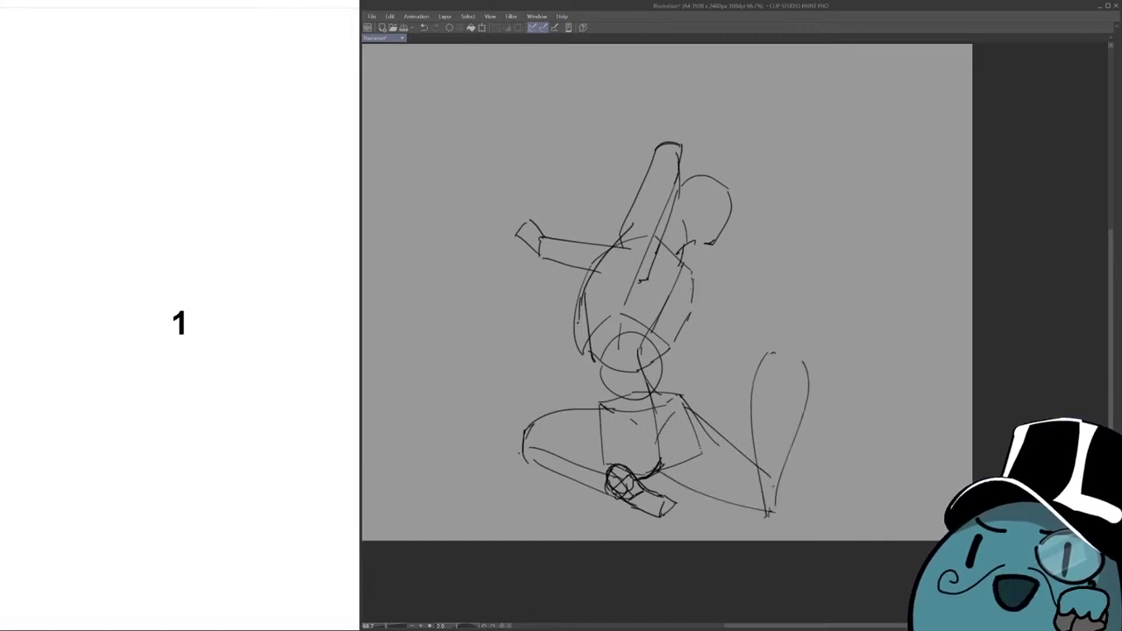
Clear the kneeling figure from the canvas.
key("ctrl+z")
key("Delete")
left_click_drag(756, 214, 685, 187)
key("ctrl+z")
left_click_drag(774, 354, 775, 298)
key("ctrl+z")
mouse_move(736, 263)
left_mouse_down()
mouse_move(849, 301)
mouse_move(840, 320)
left_mouse_up()
mouse_move(662, 232)
left_mouse_down()
mouse_move(709, 191)
mouse_move(738, 198)
left_mouse_up()
key("ctrl+z")
key("Delete")
Start the standing back-view figure's torso with a peaked shoulder line, a curved back and lower edge, and a small near-shoulder circle.
mouse_move(676, 215)
left_mouse_down()
mouse_move(659, 223)
mouse_move(717, 177)
mouse_move(669, 209)
left_mouse_up()
key("ctrl+z")
key("ctrl+z")
mouse_move(709, 167)
left_mouse_down()
mouse_move(741, 185)
mouse_move(750, 207)
mouse_move(722, 261)
left_mouse_up()
key("ctrl+z")
key("ctrl+z")
mouse_move(749, 210)
left_mouse_down()
mouse_move(716, 265)
mouse_move(676, 275)
left_mouse_up()
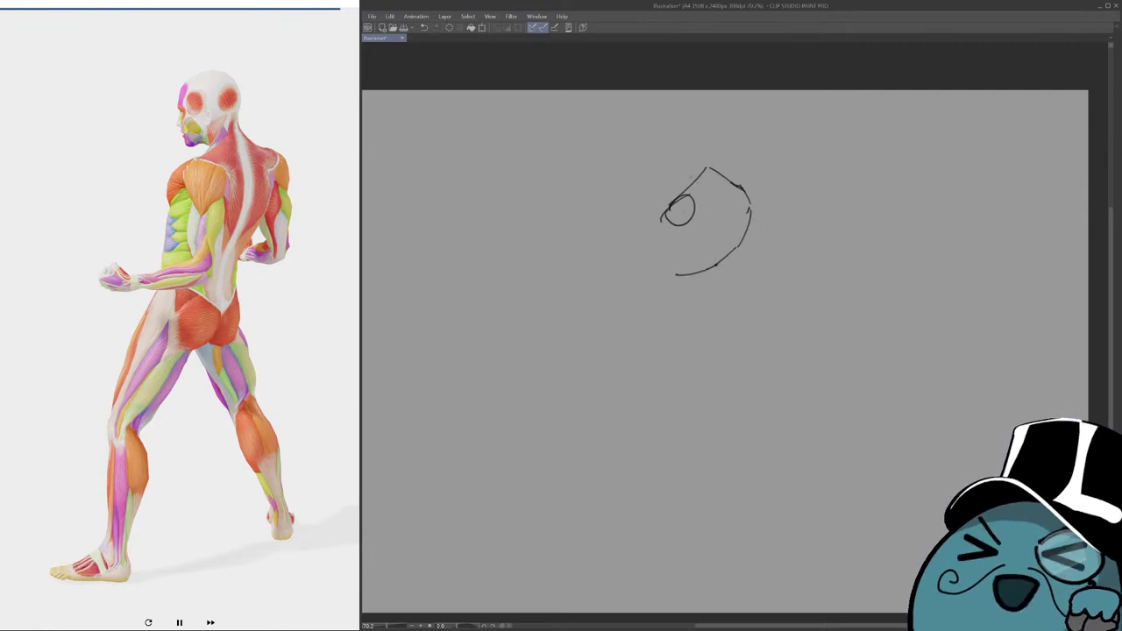
Draw the front edge of the torso, curving from the peaked shoulder line past the near shoulder down to the waist.
key("ctrl+z")
left_click_drag(696, 179, 655, 234)
key("ctrl+z")
left_click_drag(696, 177, 643, 234)
key("ctrl+z")
mouse_move(693, 179)
left_mouse_down()
mouse_move(652, 231)
mouse_move(659, 259)
mouse_move(647, 283)
left_mouse_up()
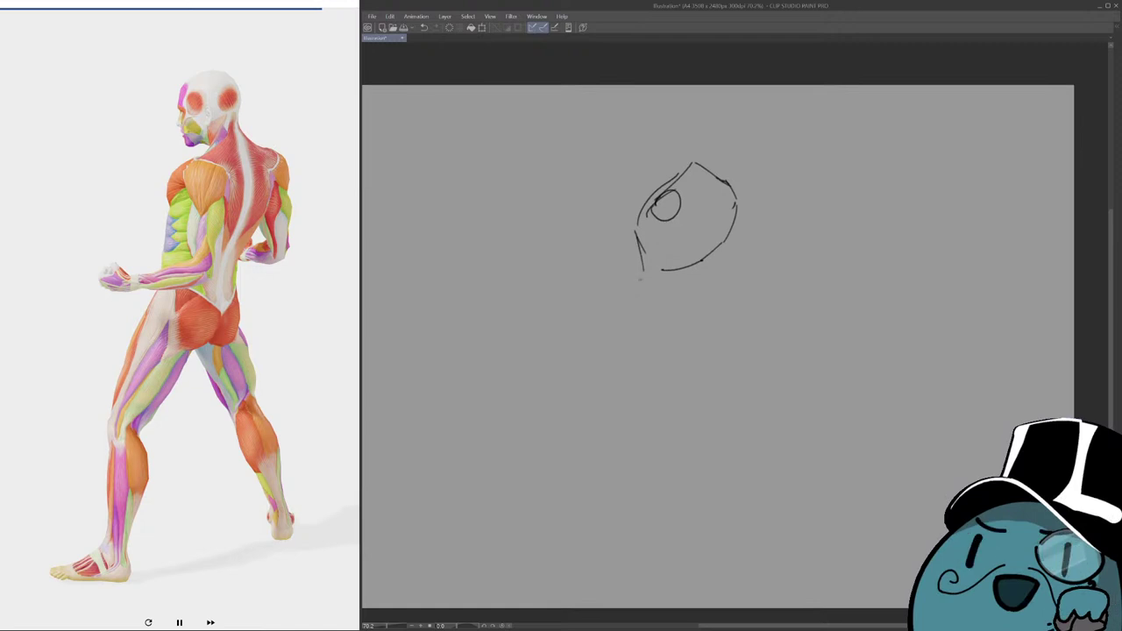
key("ctrl+z")
left_click_drag(640, 245, 644, 281)
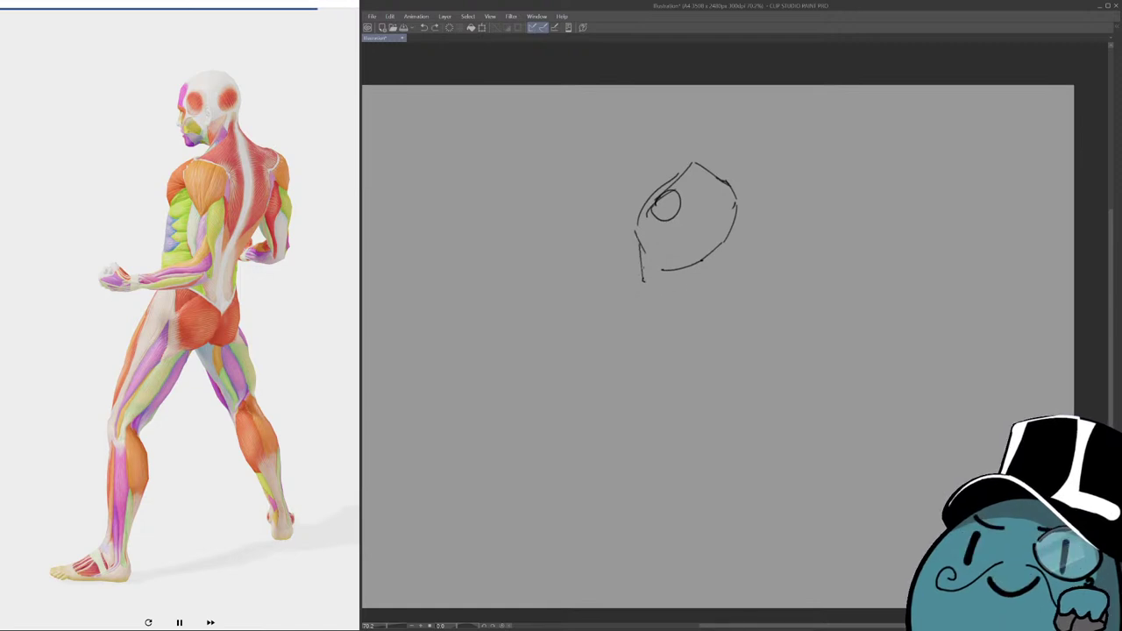
left_click_drag(637, 236, 642, 293)
key("ctrl+z")
left_click_drag(637, 238, 642, 280)
key("ctrl+z")
Draw the spine line down the curved back and mark the torso's lower edge at the waist.
mouse_move(634, 235)
left_mouse_down()
mouse_move(638, 283)
mouse_move(674, 289)
mouse_move(717, 273)
mouse_move(725, 241)
left_mouse_up()
key("ctrl+z")
mouse_move(712, 173)
left_mouse_down()
mouse_move(719, 203)
mouse_move(701, 307)
left_mouse_up()
key("ctrl+z")
left_click_drag(718, 211, 701, 321)
key("ctrl+z")
mouse_move(714, 188)
left_mouse_down()
mouse_move(694, 331)
mouse_move(704, 326)
mouse_move(691, 336)
left_mouse_up()
key("ctrl+z")
mouse_move(659, 267)
left_mouse_down()
mouse_move(661, 280)
mouse_move(649, 260)
mouse_move(648, 285)
mouse_move(647, 263)
left_mouse_up()
key("ctrl+z")
key("ctrl+z")
Draw a round waist form below the torso and a boxy pelvis under it, with the centre line continuing through both.
mouse_move(695, 306)
left_mouse_down()
mouse_move(684, 276)
mouse_move(650, 280)
mouse_move(668, 285)
mouse_move(703, 267)
mouse_move(693, 271)
mouse_move(704, 266)
mouse_move(696, 257)
mouse_move(631, 273)
mouse_move(624, 336)
left_mouse_up()
key("ctrl+z")
key("ctrl+z")
key("ctrl+z")
mouse_move(628, 270)
left_mouse_down()
mouse_move(630, 329)
mouse_move(676, 341)
left_mouse_up()
left_click_drag(673, 287, 685, 355)
mouse_move(698, 265)
left_mouse_down()
mouse_move(725, 306)
mouse_move(685, 345)
left_mouse_up()
left_click_drag(693, 332, 682, 354)
mouse_move(687, 187)
left_mouse_down()
mouse_move(668, 269)
mouse_move(680, 322)
left_mouse_up()
mouse_move(669, 274)
left_mouse_down()
mouse_move(684, 333)
mouse_move(664, 351)
mouse_move(643, 337)
mouse_move(629, 261)
left_mouse_up()
left_click_drag(654, 154, 622, 260)
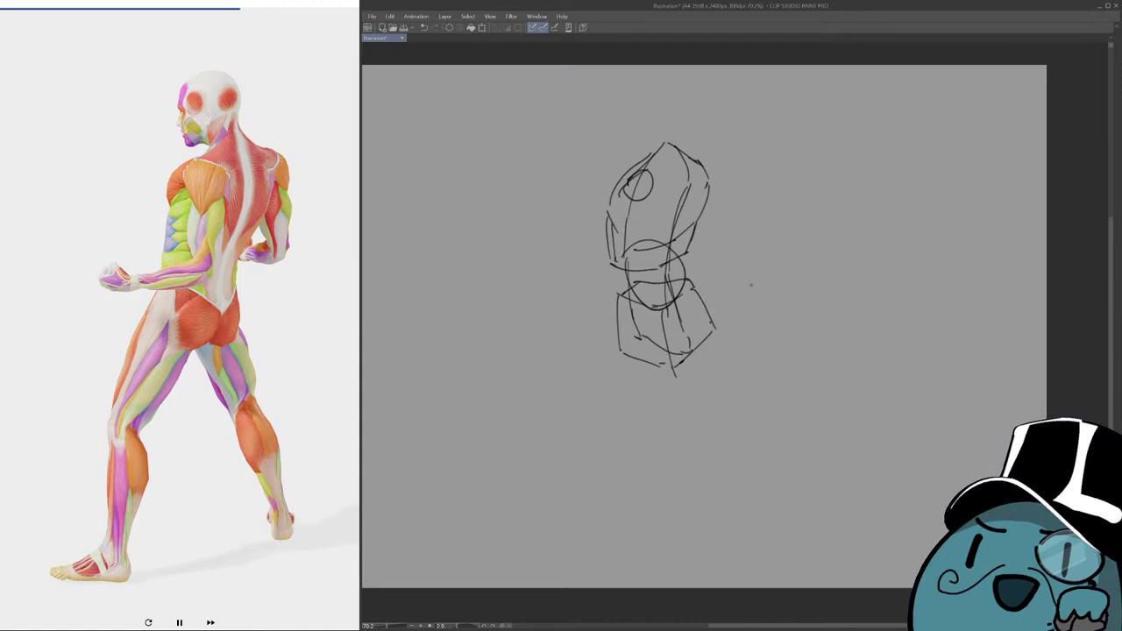
mouse_move(772, 389)
left_mouse_down()
mouse_move(780, 365)
mouse_move(772, 383)
left_mouse_up()
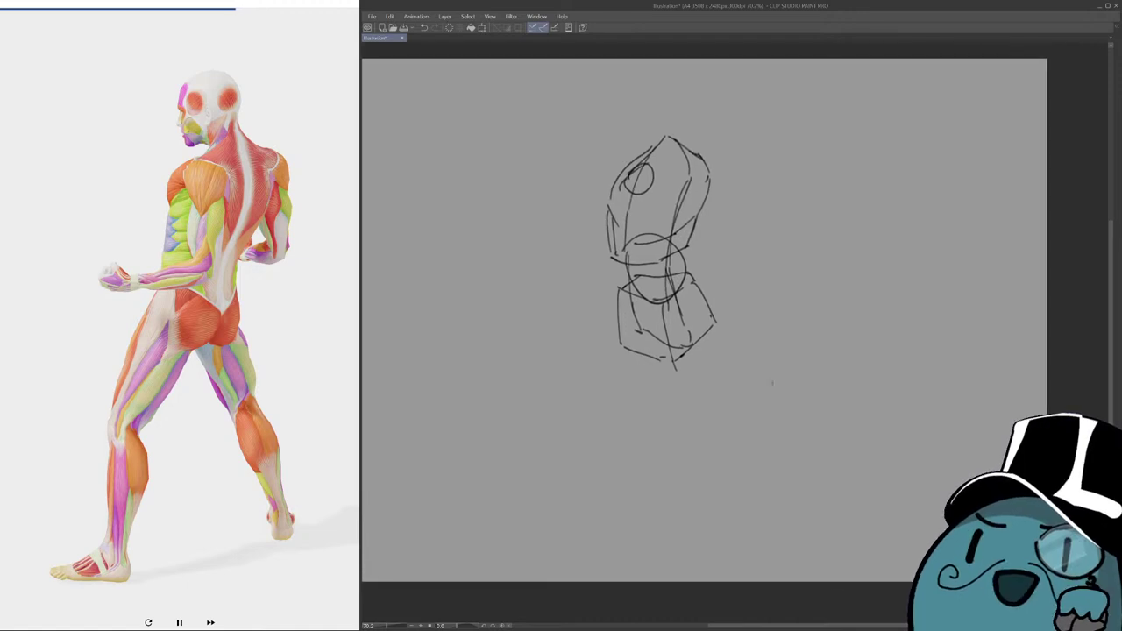
Draw the near upper arm hanging from the shoulder circle down to a small round elbow at the waist.
mouse_move(663, 216)
left_mouse_down()
mouse_move(680, 228)
mouse_move(682, 252)
left_mouse_up()
mouse_move(666, 196)
left_mouse_down()
mouse_move(679, 212)
mouse_move(641, 230)
mouse_move(654, 205)
mouse_move(649, 226)
mouse_move(670, 218)
mouse_move(668, 205)
mouse_move(652, 238)
left_mouse_up()
key("ctrl+z")
key("ctrl+z")
key("ctrl+z")
key("ctrl+z")
mouse_move(659, 235)
left_mouse_down()
mouse_move(656, 225)
mouse_move(654, 286)
left_mouse_up()
key("ctrl+z")
mouse_move(666, 208)
left_mouse_down()
mouse_move(659, 286)
mouse_move(631, 293)
mouse_move(659, 270)
mouse_move(662, 298)
mouse_move(589, 321)
left_mouse_up()
key("ctrl+z")
Draw the near forearm reaching forward from the elbow, tapering to the wrist and ending in a small block-shaped fist.
left_click_drag(653, 304, 573, 321)
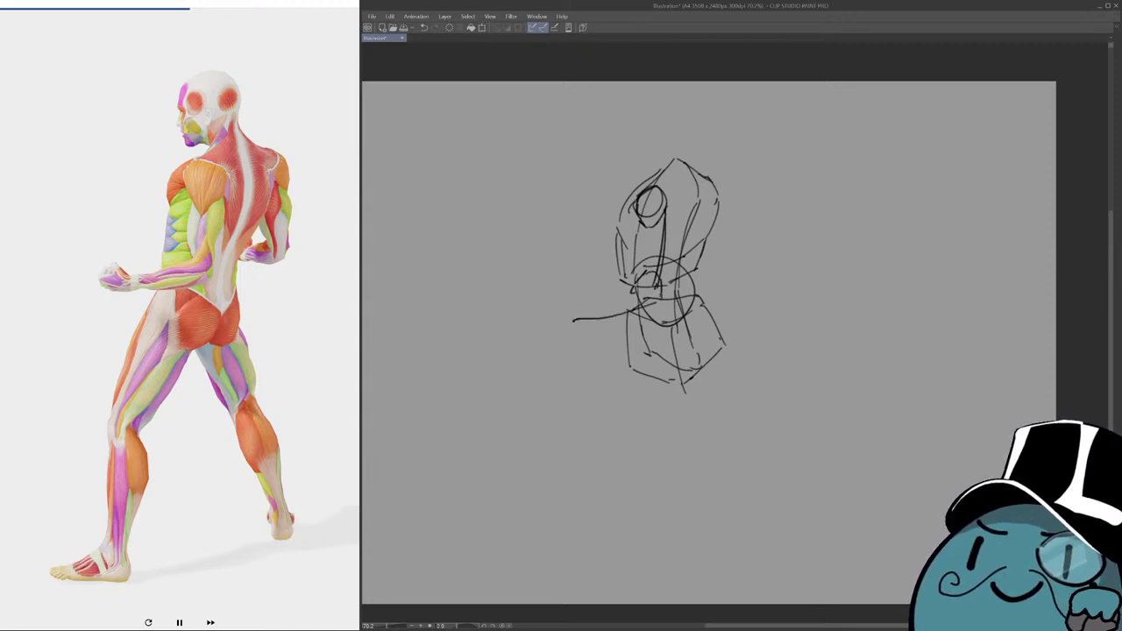
mouse_move(636, 279)
left_mouse_down()
mouse_move(574, 310)
mouse_move(574, 321)
mouse_move(568, 302)
mouse_move(556, 318)
mouse_move(569, 302)
left_mouse_up()
left_click_drag(631, 263, 626, 279)
left_click_drag(632, 221, 632, 298)
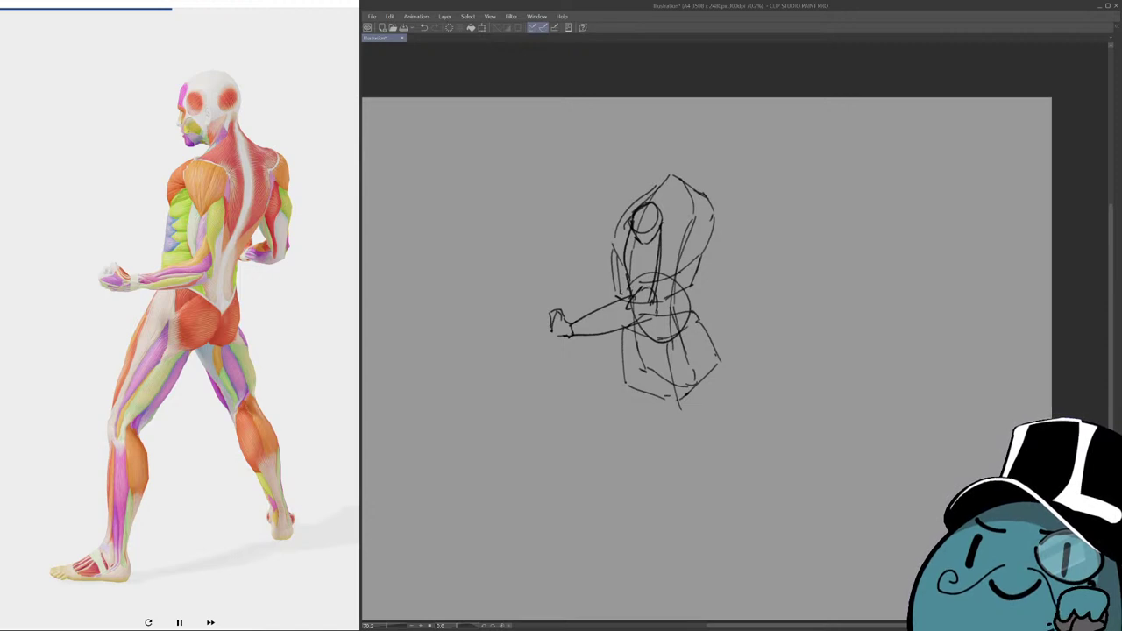
left_click_drag(666, 298, 646, 294)
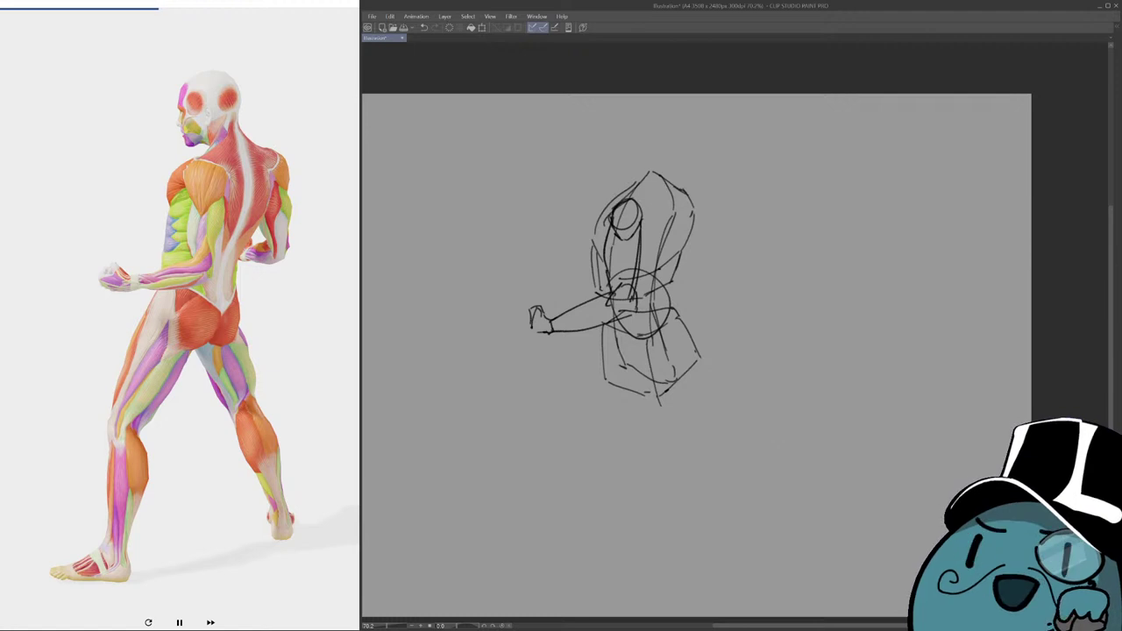
Draw the far arm with a rounded shoulder, an upper arm running down the back and the elbow bent at waist height.
left_click_drag(725, 283, 731, 311)
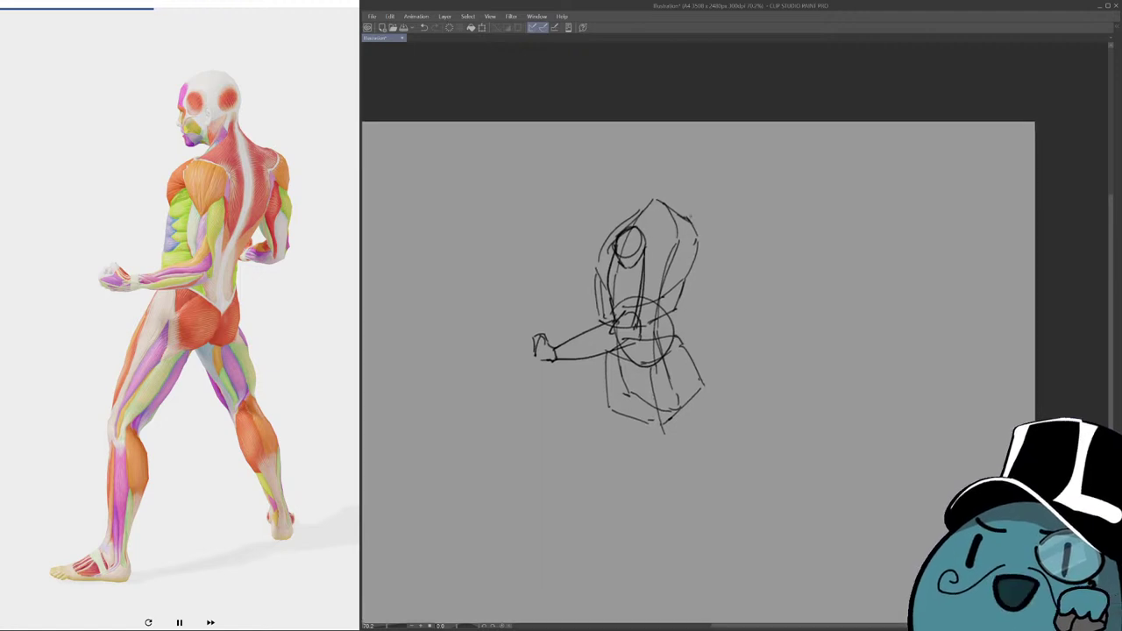
left_click_drag(702, 229, 705, 249)
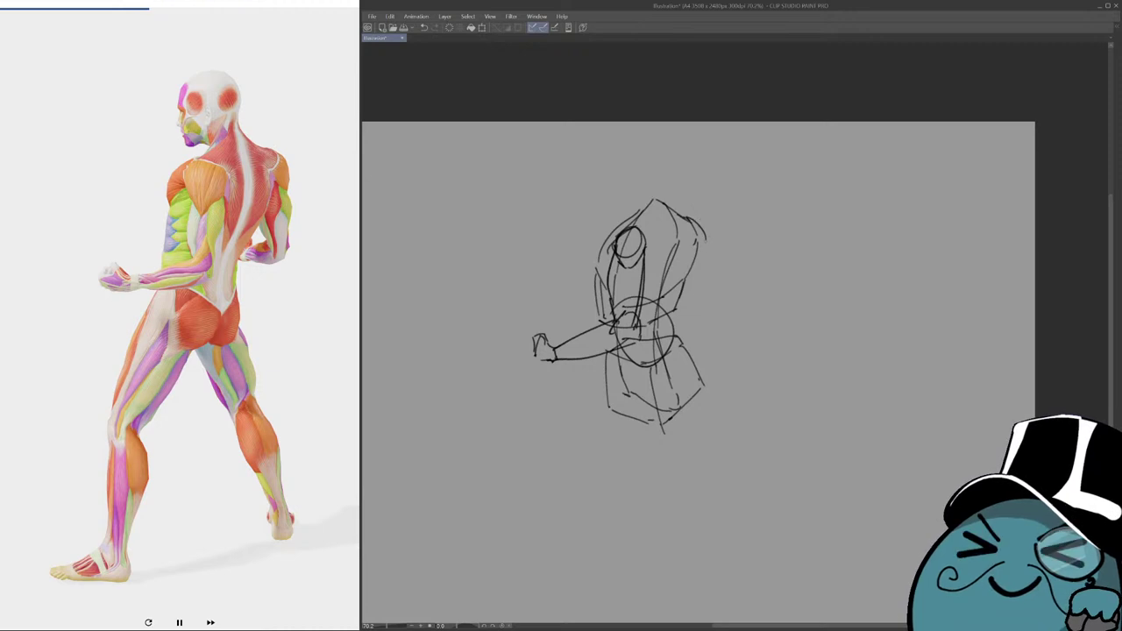
key("ctrl+z")
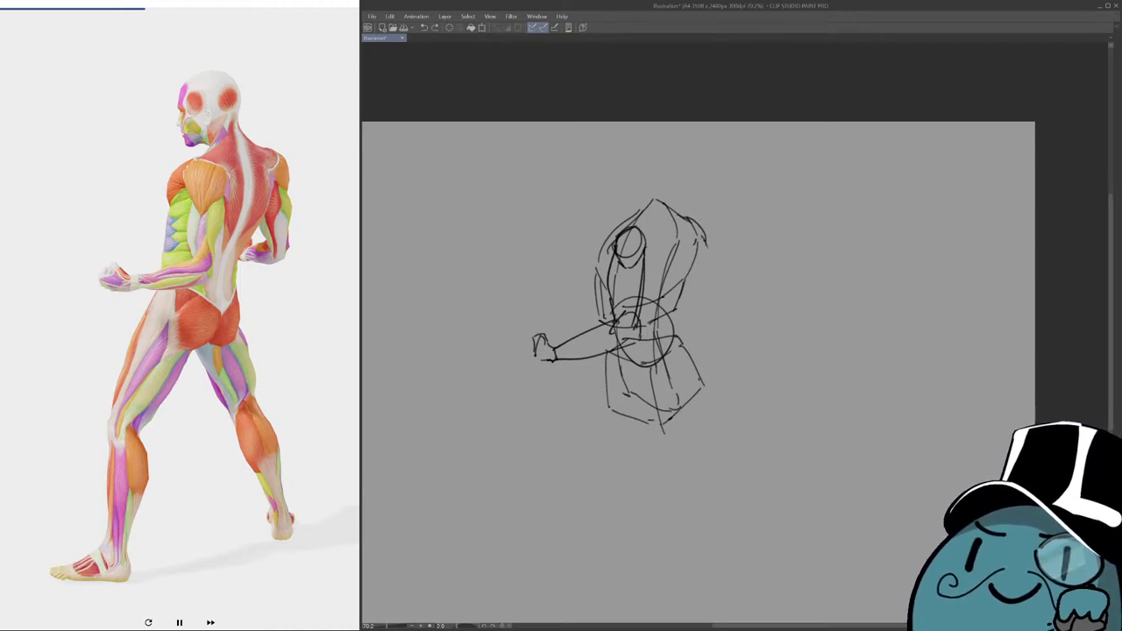
key("ctrl+z")
mouse_move(708, 257)
left_mouse_down()
mouse_move(712, 297)
mouse_move(700, 308)
left_mouse_up()
mouse_move(686, 229)
left_mouse_down()
mouse_move(704, 307)
mouse_move(677, 319)
mouse_move(697, 296)
mouse_move(705, 318)
mouse_move(679, 307)
mouse_move(711, 294)
left_mouse_up()
key("ctrl+z")
key("ctrl+z")
scroll(683, 289, "down", 1)
left_click_drag(688, 249, 681, 318)
left_click_drag(626, 401, 671, 394)
mouse_move(754, 382)
left_mouse_down()
mouse_move(779, 391)
mouse_move(757, 392)
mouse_move(764, 400)
mouse_move(743, 335)
mouse_move(737, 365)
left_mouse_up()
scroll(736, 337, "down", 1)
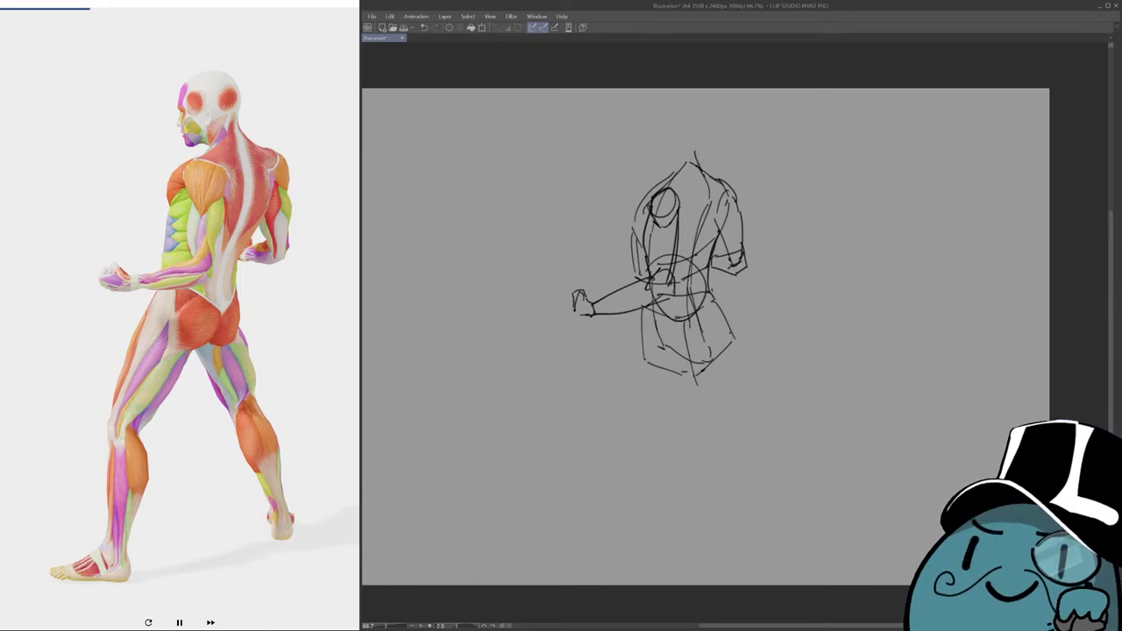
Draw the neck and a rounded head looking over the near shoulder, with a brow line, ear and flat face plane.
mouse_move(699, 180)
left_mouse_down()
mouse_move(703, 108)
mouse_move(662, 89)
mouse_move(678, 98)
mouse_move(640, 127)
left_mouse_up()
key("ctrl+z")
key("ctrl+z")
mouse_move(679, 95)
left_mouse_down()
mouse_move(642, 128)
mouse_move(647, 161)
mouse_move(645, 117)
mouse_move(650, 167)
mouse_move(664, 163)
mouse_move(667, 180)
left_mouse_up()
key("ctrl+z")
key("ctrl+z")
mouse_move(641, 137)
left_mouse_down()
mouse_move(669, 128)
mouse_move(669, 181)
left_mouse_up()
mouse_move(684, 342)
left_mouse_down()
mouse_move(702, 301)
mouse_move(678, 344)
mouse_move(667, 334)
left_mouse_up()
key("ctrl+minus")
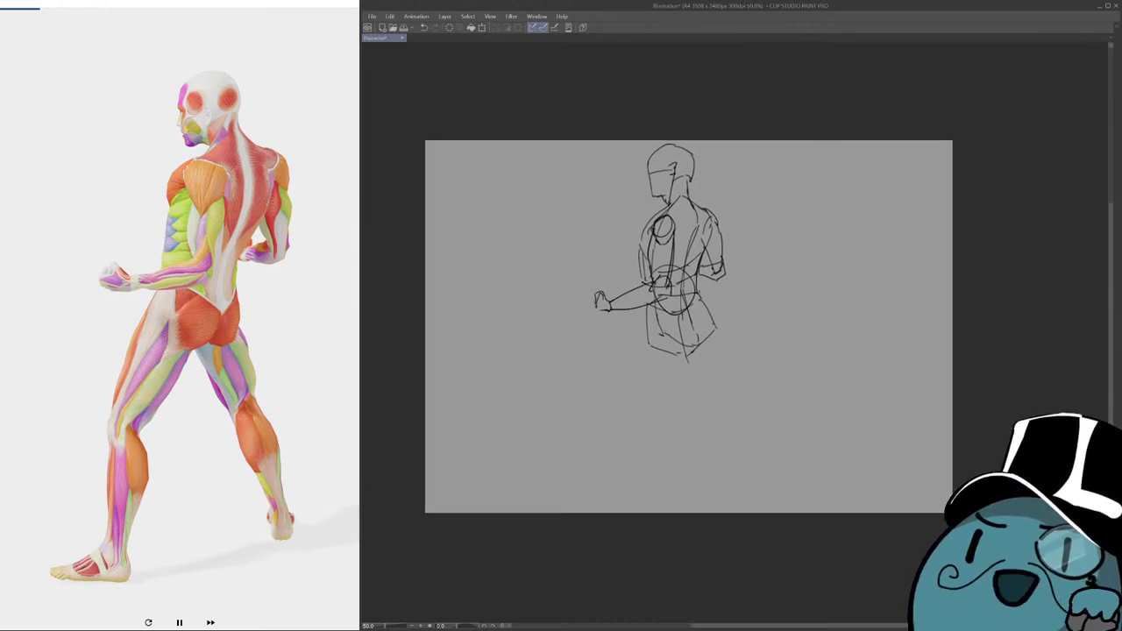
Scale the sketched upper body down slightly to make room for the legs, and rough in the front of the near thigh.
left_click_drag(690, 253, 688, 248)
key("ctrl+t")
left_click_drag(724, 138, 711, 163)
mouse_move(658, 267)
left_mouse_down()
mouse_move(669, 244)
mouse_move(649, 245)
mouse_move(606, 368)
left_mouse_up()
key("Return")
Redraw the near thigh slanting forward from the hip to the knee and continue it into the lower leg.
key("ctrl+z")
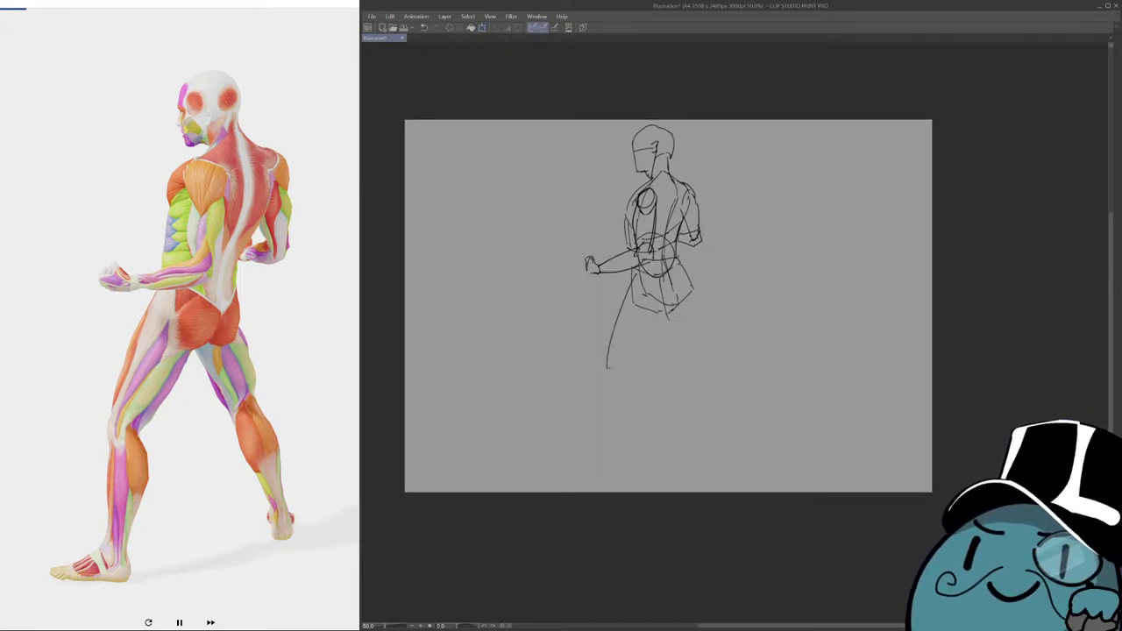
left_click_drag(636, 268, 602, 376)
key("ctrl+z")
key("ctrl+z")
mouse_move(632, 266)
left_mouse_down()
mouse_move(595, 367)
mouse_move(613, 376)
left_mouse_up()
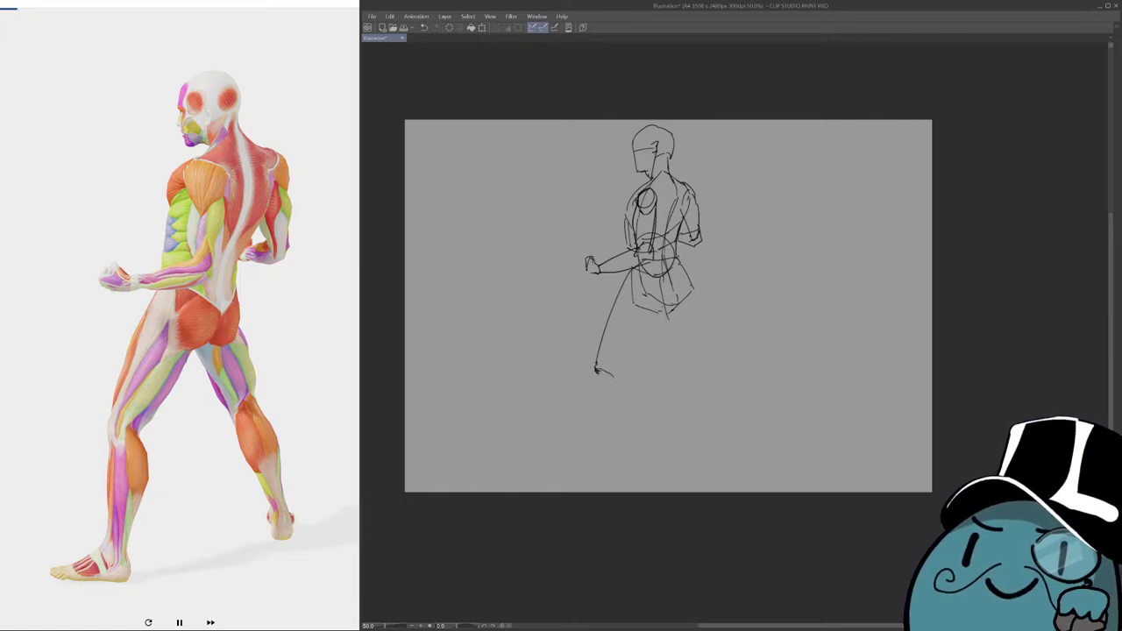
mouse_move(668, 270)
left_mouse_down()
mouse_move(672, 300)
mouse_move(618, 378)
left_mouse_up()
key("ctrl+z")
mouse_move(650, 324)
left_mouse_down()
mouse_move(621, 376)
mouse_move(599, 386)
mouse_move(595, 445)
left_mouse_up()
Draw the far leg angled backward with a bent knee and small foot, and finish the near leg with a pointed foot.
mouse_move(681, 290)
left_mouse_down()
mouse_move(670, 292)
mouse_move(681, 290)
mouse_move(692, 336)
mouse_move(681, 371)
left_mouse_up()
key("ctrl+z")
mouse_move(660, 317)
left_mouse_down()
mouse_move(680, 375)
mouse_move(706, 363)
mouse_move(720, 429)
left_mouse_up()
mouse_move(679, 367)
left_mouse_down()
mouse_move(710, 443)
mouse_move(724, 435)
mouse_move(708, 443)
mouse_move(724, 436)
left_mouse_up()
left_click_drag(684, 421, 706, 420)
mouse_move(633, 384)
left_mouse_down()
mouse_move(622, 451)
mouse_move(575, 461)
left_mouse_up()
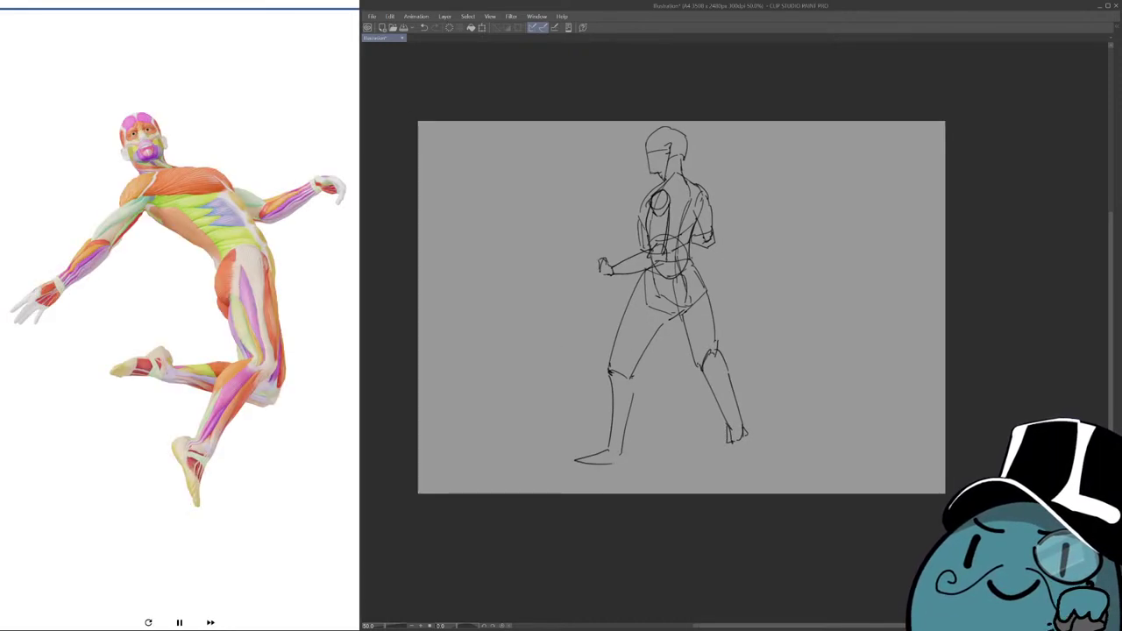
Clear the standing back-view figure from the canvas.
key("Delete")
key("ctrl+0")
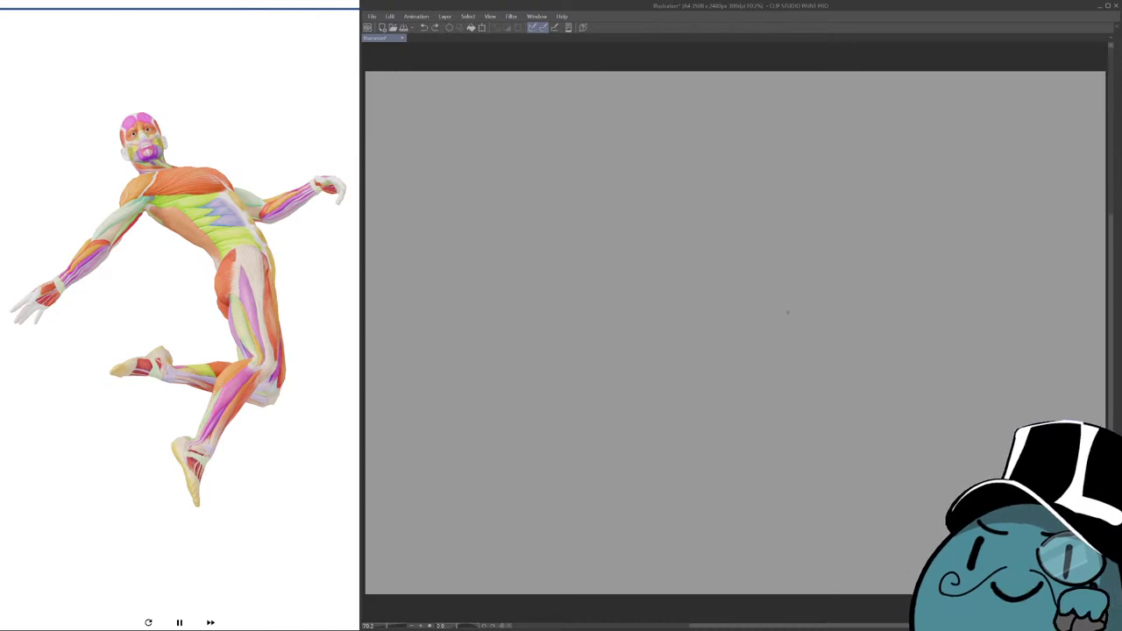
left_click_drag(805, 316, 787, 316)
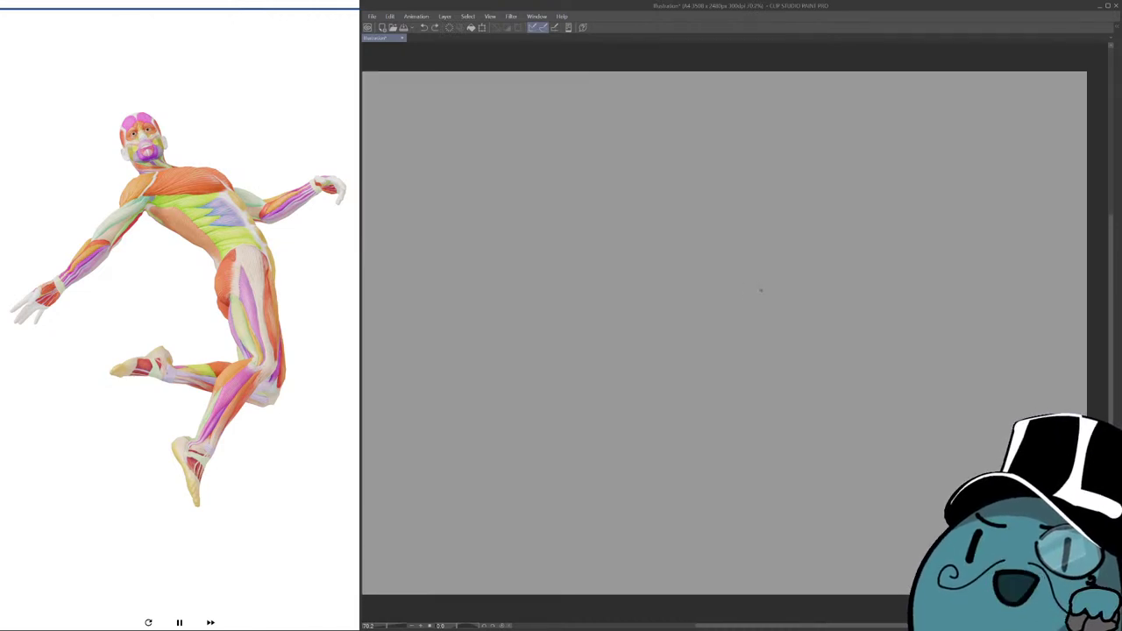
Start the leaping pose with gesture curves for the near arm and shoulders, the bent far arm and the arched torso.
mouse_move(593, 302)
left_mouse_down()
mouse_move(707, 208)
mouse_move(769, 249)
left_mouse_up()
key("ctrl+z")
mouse_move(688, 209)
left_mouse_down()
mouse_move(801, 238)
mouse_move(792, 243)
mouse_move(816, 230)
left_mouse_up()
left_click_drag(816, 230, 819, 226)
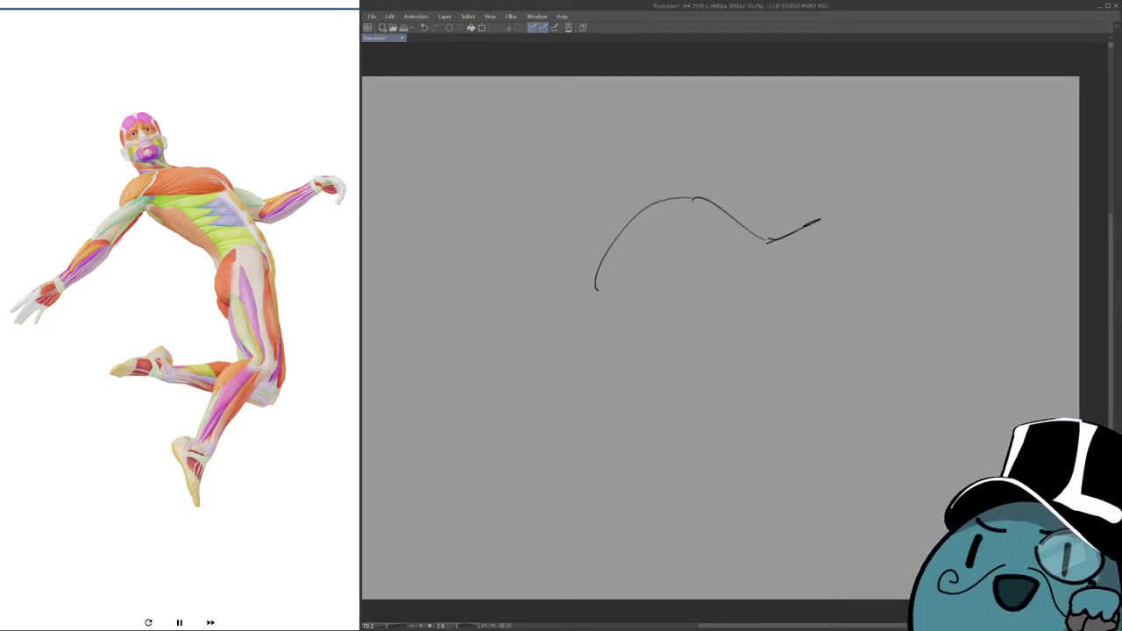
mouse_move(635, 210)
left_mouse_down()
mouse_move(678, 196)
mouse_move(796, 322)
left_mouse_up()
key("ctrl+z")
left_click_drag(701, 199, 776, 316)
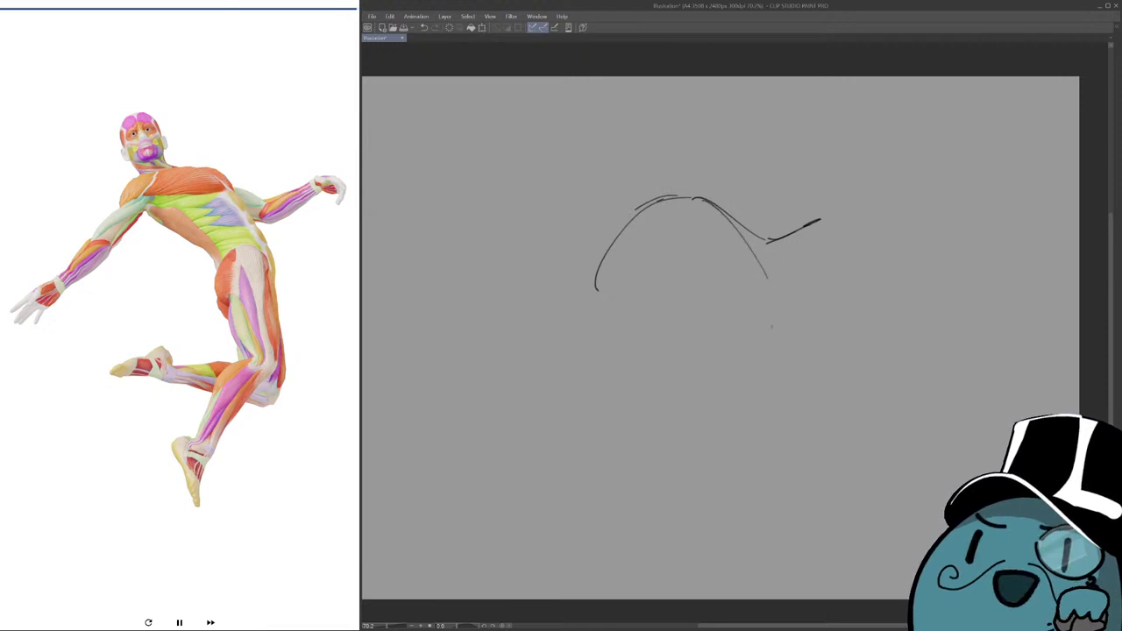
Draw gesture lines for both thighs running down from the hip and for the two lower legs folding back at the knees.
mouse_move(768, 279)
left_mouse_down()
mouse_move(783, 398)
mouse_move(785, 367)
mouse_move(786, 377)
mouse_move(666, 365)
left_mouse_up()
key("ctrl+z")
mouse_move(758, 268)
left_mouse_down()
mouse_move(764, 395)
mouse_move(752, 427)
left_mouse_up()
key("ctrl+z")
left_click_drag(773, 300, 743, 444)
mouse_move(762, 387)
left_mouse_down()
mouse_move(713, 442)
mouse_move(681, 481)
left_mouse_up()
left_click_drag(718, 350, 724, 369)
Draw a short slanted line across the shoulders over the top of the gesture curve.
left_click_drag(738, 244, 670, 180)
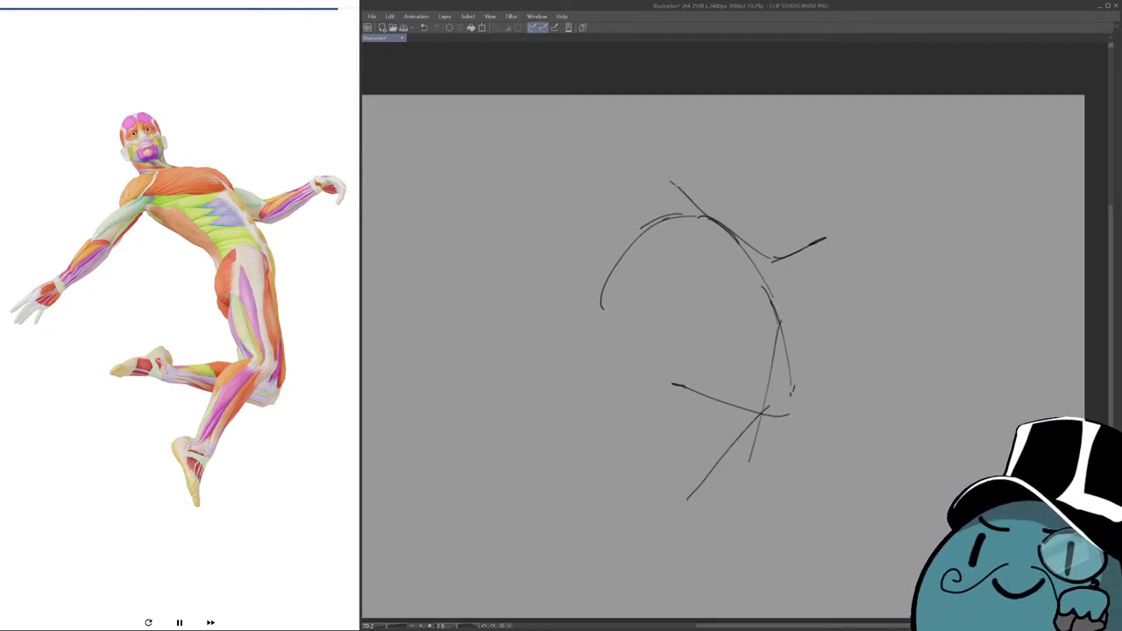
key("ctrl+z")
left_click_drag(730, 236, 668, 197)
key("ctrl+z")
left_click_drag(720, 240, 668, 208)
key("ctrl+z")
left_click_drag(750, 260, 673, 202)
key("ctrl+z")
left_click_drag(736, 241, 695, 217)
left_click_drag(698, 221, 669, 202)
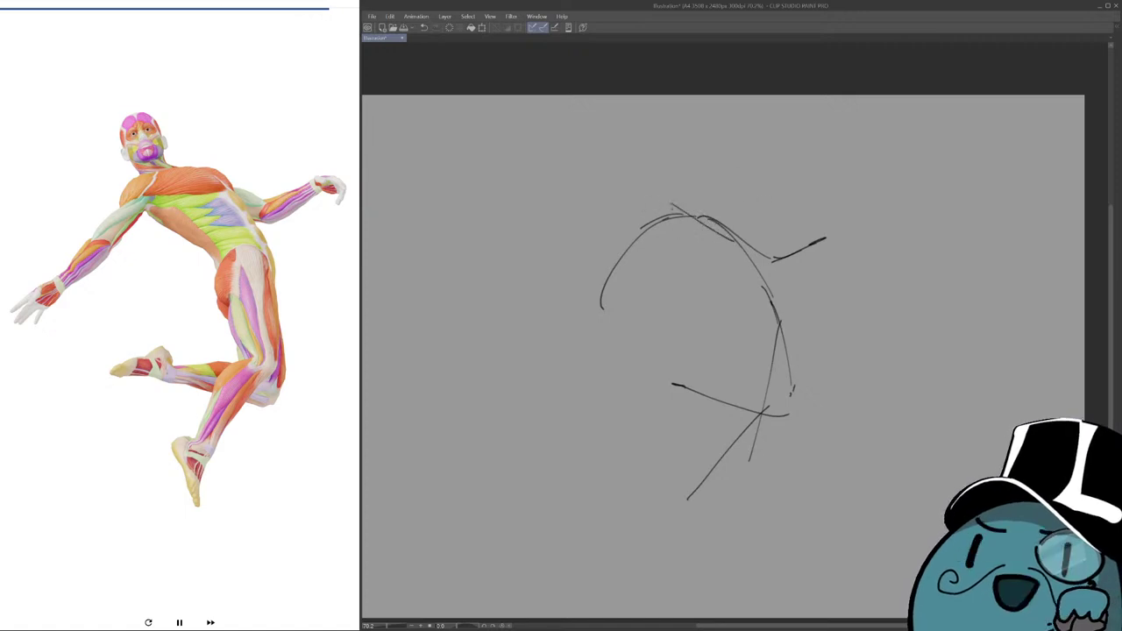
key("ctrl+z")
Draw a rounded near shoulder on the gesture curve and a curved neck line rising from it.
mouse_move(718, 229)
left_mouse_down()
mouse_move(668, 219)
mouse_move(643, 193)
mouse_move(687, 222)
mouse_move(641, 196)
mouse_move(668, 214)
mouse_move(644, 159)
mouse_move(655, 175)
mouse_move(617, 232)
mouse_move(640, 216)
mouse_move(615, 228)
mouse_move(645, 225)
mouse_move(586, 306)
left_mouse_up()
key("ctrl+z")
key("ctrl+z")
key("ctrl+z")
key("ctrl+z")
key("ctrl+z")
key("ctrl+z")
key("ctrl+z")
key("ctrl+z")
left_click_drag(640, 240, 583, 304)
key("ctrl+z")
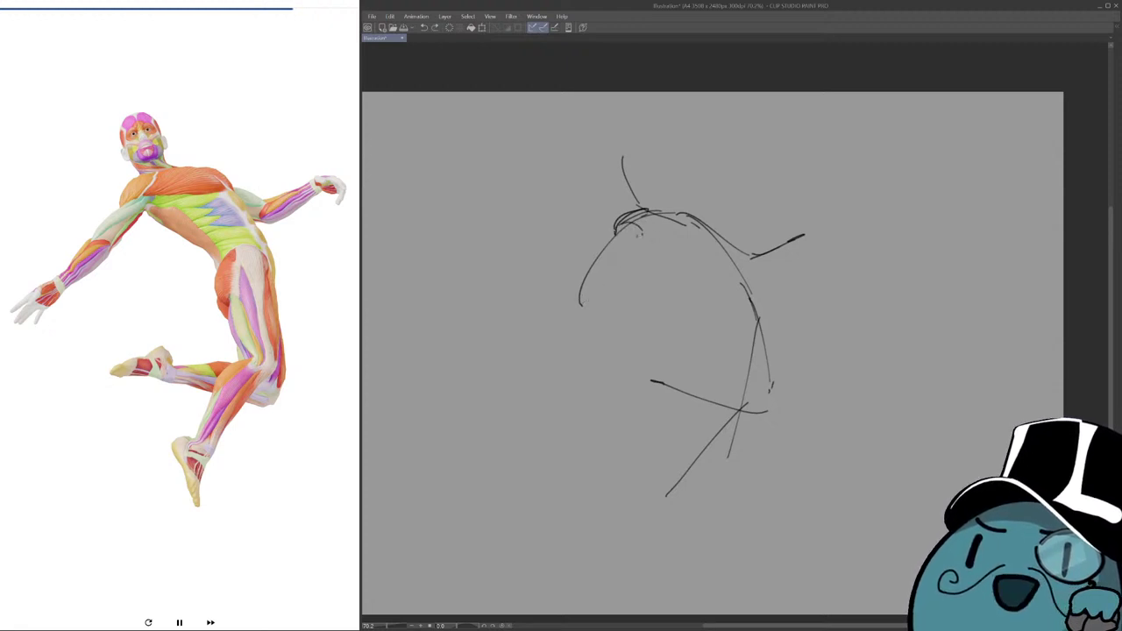
Draw the near upper arm tapering from the shoulder to a rounded elbow, with a straight line extending for the forearm.
mouse_move(640, 240)
left_mouse_down()
mouse_move(593, 292)
mouse_move(578, 292)
left_mouse_up()
key("ctrl+z")
mouse_move(616, 226)
left_mouse_down()
mouse_move(584, 291)
mouse_move(583, 279)
mouse_move(603, 280)
mouse_move(534, 346)
left_mouse_up()
key("ctrl+z")
key("ctrl+z")
left_click_drag(603, 281, 545, 337)
left_click_drag(701, 351, 671, 362)
key("ctrl+z")
left_click_drag(617, 210, 688, 221)
key("ctrl+z")
left_click_drag(619, 209, 676, 220)
key("ctrl+z")
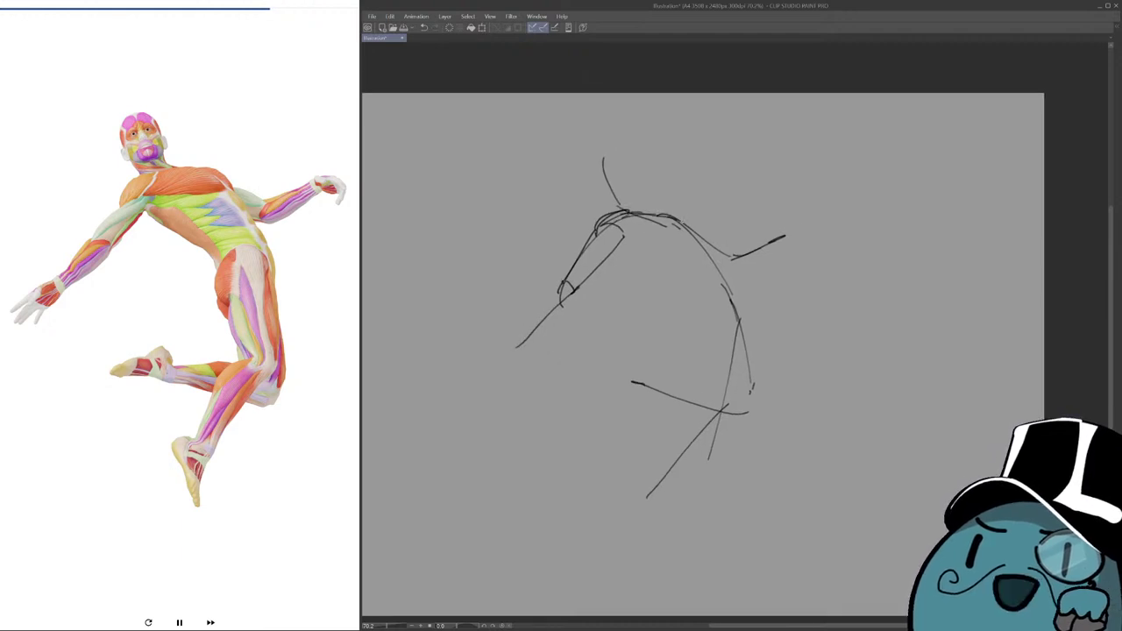
key("ctrl+z")
left_click_drag(730, 187, 737, 199)
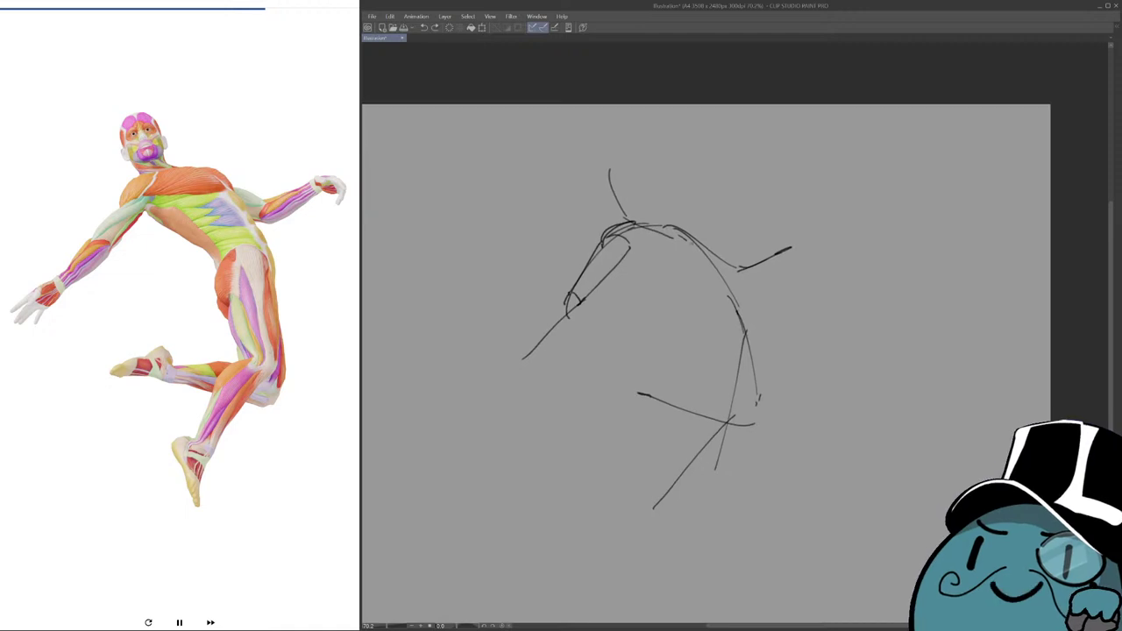
mouse_move(635, 222)
left_mouse_down()
mouse_move(694, 224)
mouse_move(707, 257)
mouse_move(703, 248)
mouse_move(671, 260)
mouse_move(673, 244)
left_mouse_up()
key("ctrl+z")
key("ctrl+z")
mouse_move(604, 215)
left_mouse_down()
mouse_move(608, 240)
mouse_move(659, 268)
left_mouse_up()
mouse_move(606, 238)
left_mouse_down()
mouse_move(653, 269)
mouse_move(641, 277)
left_mouse_up()
key("ctrl+z")
key("ctrl+z")
key("ctrl+z")
Draw the ribcage's lower contour curving from the near armpit across to the far side of the torso.
left_click_drag(605, 233, 636, 273)
key("ctrl+z")
mouse_move(605, 235)
left_mouse_down()
mouse_move(623, 263)
mouse_move(667, 282)
mouse_move(655, 276)
left_mouse_up()
key("ctrl+z")
mouse_move(656, 276)
left_mouse_down()
mouse_move(647, 279)
mouse_move(692, 260)
left_mouse_up()
key("ctrl+z")
Draw the arch at the bottom of the ribcage and a ball for the waist beneath it.
left_click_drag(701, 350, 691, 339)
mouse_move(693, 248)
left_mouse_down()
mouse_move(720, 311)
mouse_move(682, 271)
mouse_move(661, 287)
left_mouse_up()
key("ctrl+z")
key("ctrl+z")
key("ctrl+z")
Draw the pelvis block below the waist ball, closing it with a slightly curved bottom edge.
mouse_move(685, 272)
left_mouse_down()
mouse_move(649, 310)
mouse_move(708, 307)
mouse_move(708, 296)
mouse_move(701, 330)
left_mouse_up()
key("ctrl+z")
key("ctrl+z")
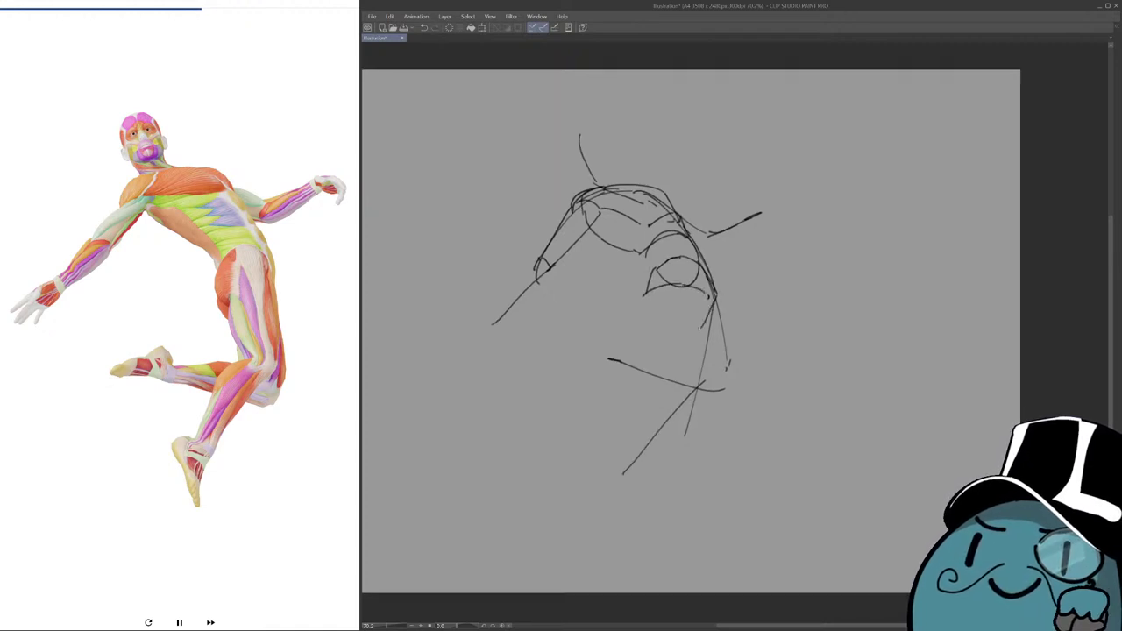
mouse_move(648, 292)
left_mouse_down()
mouse_move(643, 315)
mouse_move(687, 326)
mouse_move(696, 308)
left_mouse_up()
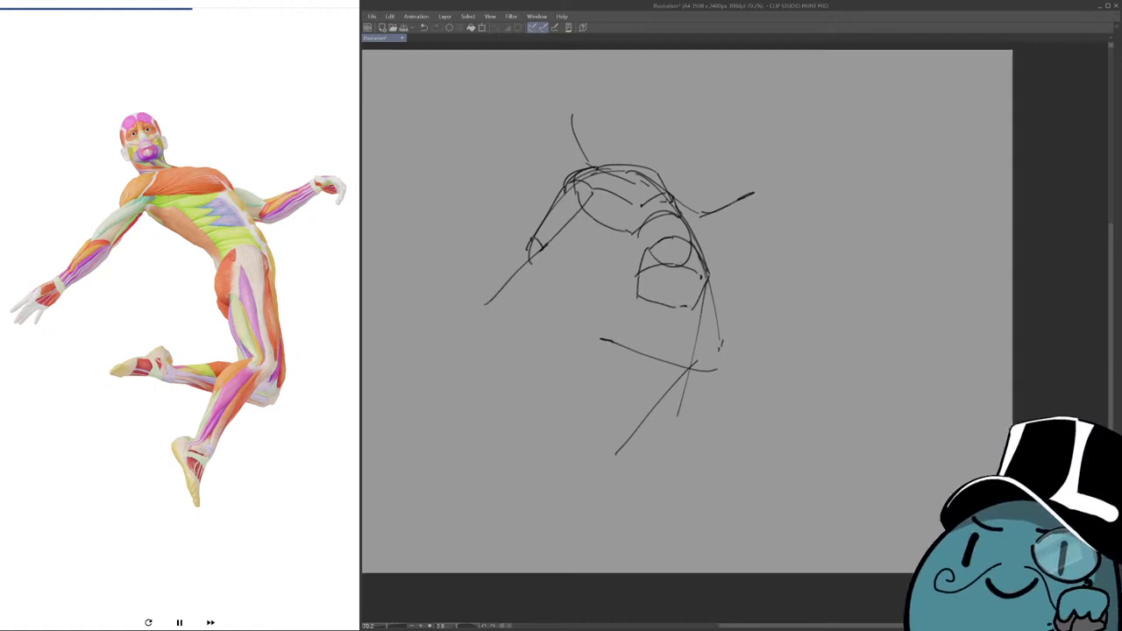
key("ctrl+z")
Draw the near thigh's centre line and its outer contour running from the hip down to the knee.
mouse_move(674, 237)
left_mouse_down()
mouse_move(649, 270)
mouse_move(676, 364)
mouse_move(692, 369)
left_mouse_up()
key("ctrl+z")
left_click_drag(650, 273, 699, 366)
mouse_move(694, 250)
left_mouse_down()
mouse_move(720, 337)
mouse_move(716, 363)
mouse_move(738, 358)
mouse_move(740, 373)
mouse_move(650, 461)
left_mouse_up()
key("ctrl+z")
key("ctrl+z")
Draw the near lower leg as two diagonal lines running down and back from the knee to the ankle.
left_click_drag(742, 376, 654, 455)
key("ctrl+z")
left_click_drag(739, 375, 657, 456)
key("ctrl+z")
left_click_drag(738, 377, 657, 461)
left_click_drag(614, 307, 631, 311)
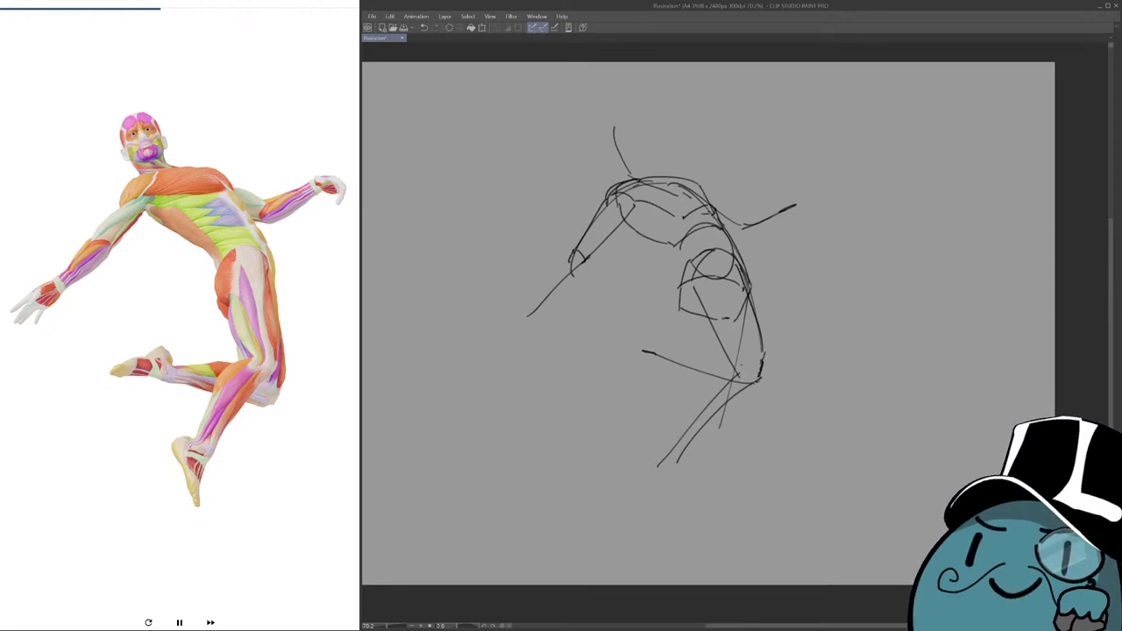
Reinforce the pelvis's front edge and draw the near thigh's front contour down to the knee.
left_click_drag(632, 358, 698, 386)
key("ctrl+z")
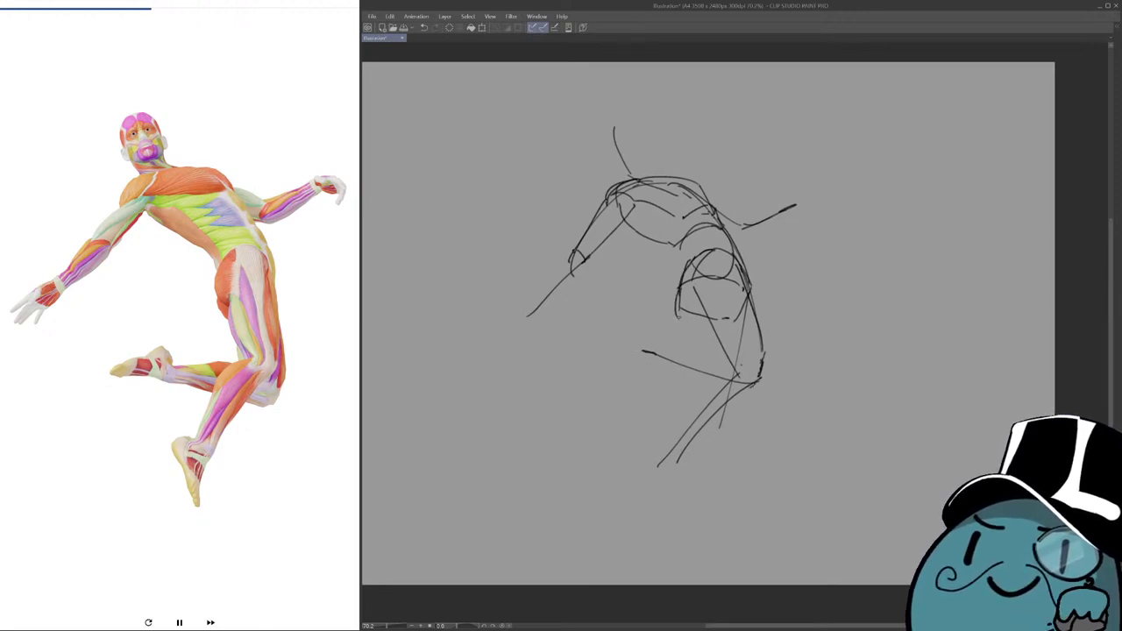
left_click_drag(681, 310, 728, 370)
key("ctrl+z")
left_click_drag(698, 314, 724, 374)
key("ctrl+z")
mouse_move(701, 310)
left_mouse_down()
mouse_move(731, 374)
mouse_move(768, 396)
left_mouse_up()
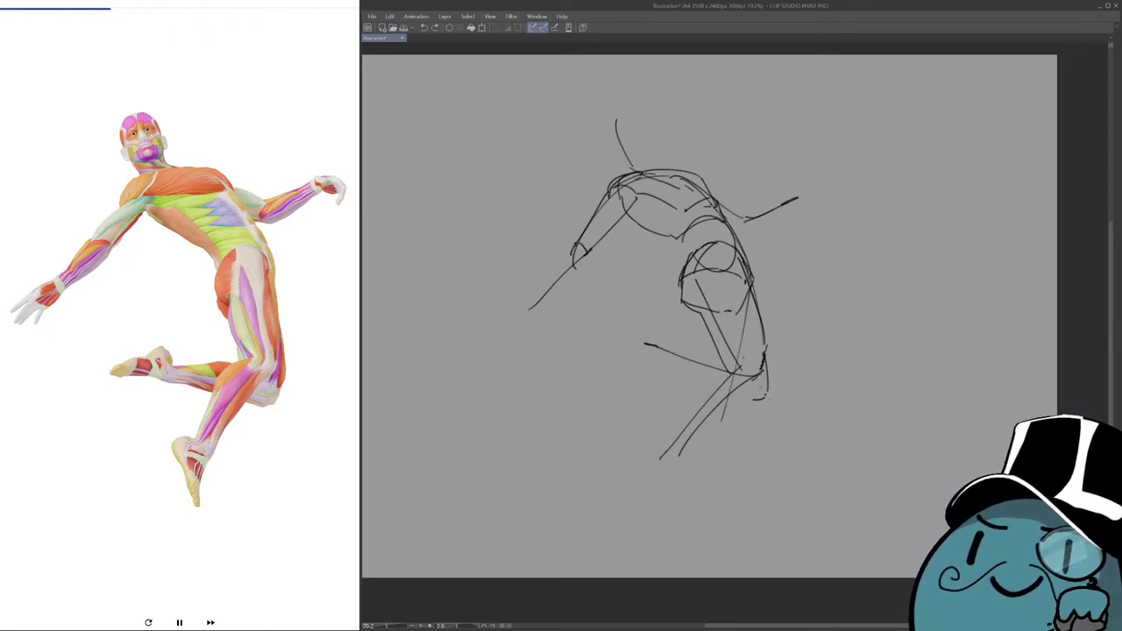
Draw the far leg's rounded knee, its folded-back lower leg, and the heel and block-shaped foot.
left_click_drag(768, 396, 762, 405)
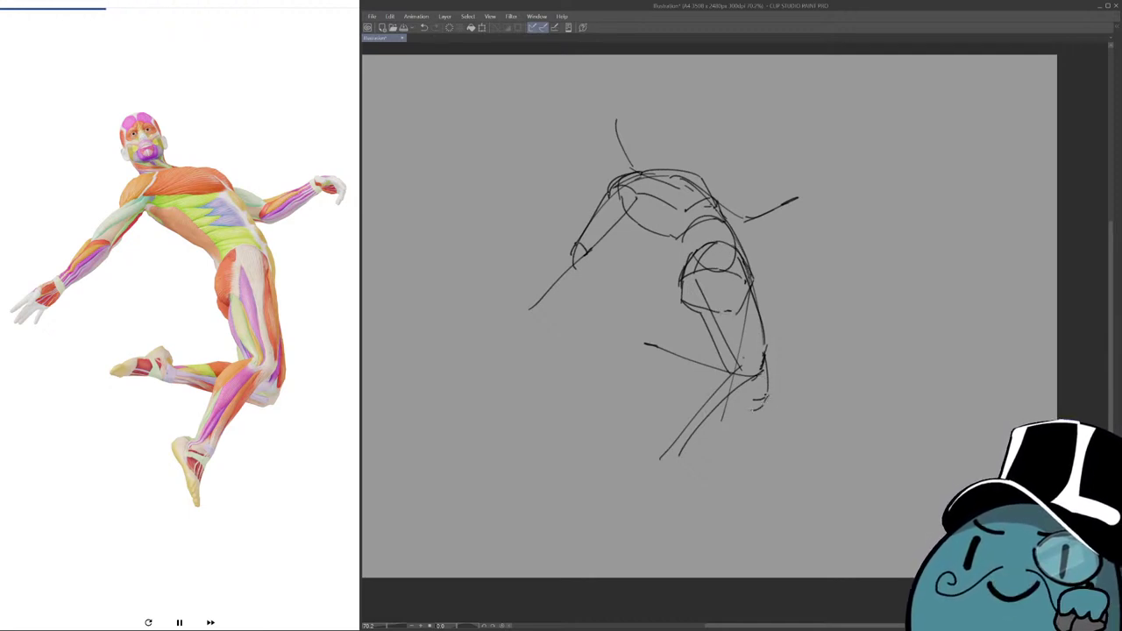
left_click_drag(668, 362, 743, 408)
mouse_move(675, 365)
left_mouse_down()
mouse_move(659, 361)
mouse_move(653, 333)
mouse_move(636, 337)
left_mouse_up()
mouse_move(637, 342)
left_mouse_down()
mouse_move(619, 351)
mouse_move(623, 361)
mouse_move(656, 359)
mouse_move(606, 351)
mouse_move(622, 362)
left_mouse_up()
key("ctrl+z")
left_click_drag(657, 395, 673, 377)
Shape the near lower leg's calf and draw its ankle, rounded heel and downward-pointing foot.
mouse_move(761, 362)
left_mouse_down()
mouse_move(689, 447)
mouse_move(678, 437)
mouse_move(689, 428)
left_mouse_up()
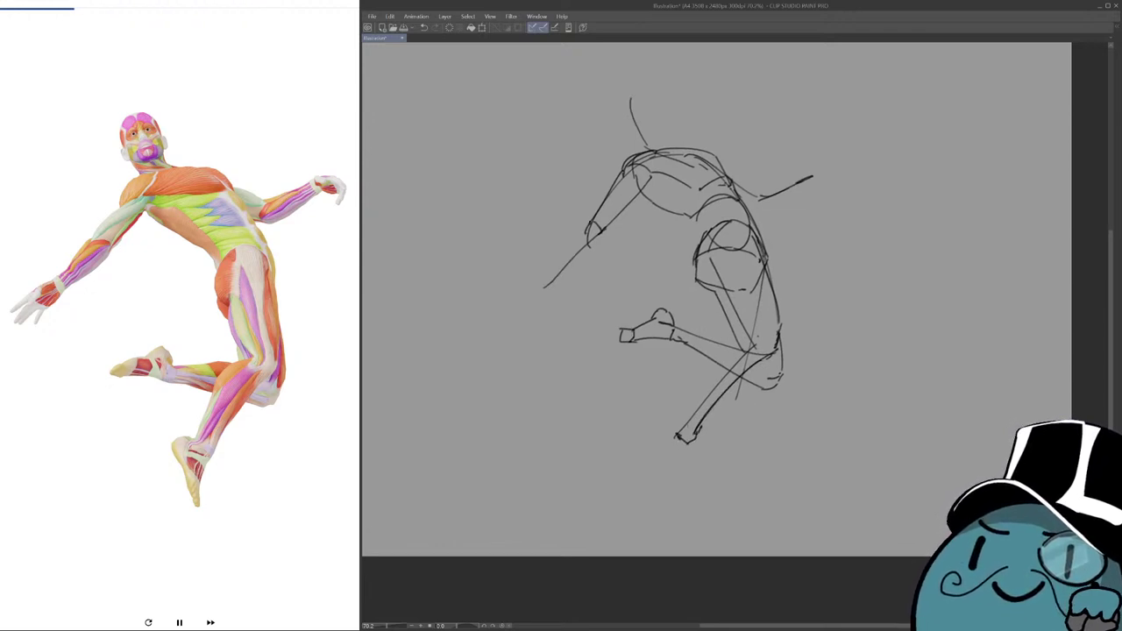
mouse_move(754, 344)
left_mouse_down()
mouse_move(699, 387)
mouse_move(680, 431)
mouse_move(666, 424)
mouse_move(663, 447)
mouse_move(676, 452)
mouse_move(682, 487)
left_mouse_up()
key("ctrl+z")
left_click_drag(697, 435, 687, 489)
key("ctrl+z")
left_click_drag(698, 436, 698, 493)
mouse_move(683, 489)
left_mouse_down()
mouse_move(696, 493)
mouse_move(693, 482)
left_mouse_up()
Draw the far arm with an upper arm, a tapering forearm raised outwards and a simple drooping hand.
mouse_move(830, 317)
left_mouse_down()
mouse_move(816, 354)
mouse_move(871, 347)
mouse_move(879, 366)
left_mouse_up()
left_click_drag(977, 289, 872, 422)
key("ctrl+z")
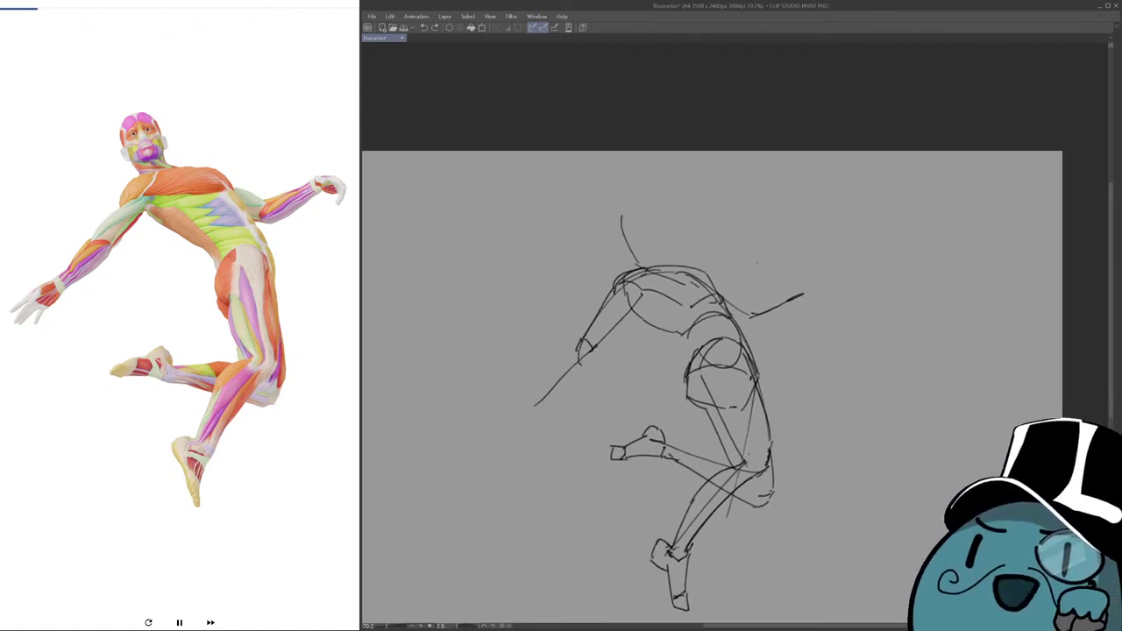
mouse_move(715, 280)
left_mouse_down()
mouse_move(749, 308)
mouse_move(802, 287)
mouse_move(752, 314)
mouse_move(826, 271)
mouse_move(847, 279)
mouse_move(821, 290)
mouse_move(844, 273)
mouse_move(854, 295)
left_mouse_up()
key("ctrl+z")
key("ctrl+z")
key("ctrl+z")
left_click_drag(745, 351, 849, 325)
Draw the near forearm tapering from the elbow down towards the wrist.
mouse_move(692, 311)
left_mouse_down()
mouse_move(701, 306)
mouse_move(653, 363)
mouse_move(704, 305)
mouse_move(707, 322)
mouse_move(653, 362)
left_mouse_up()
key("ctrl+z")
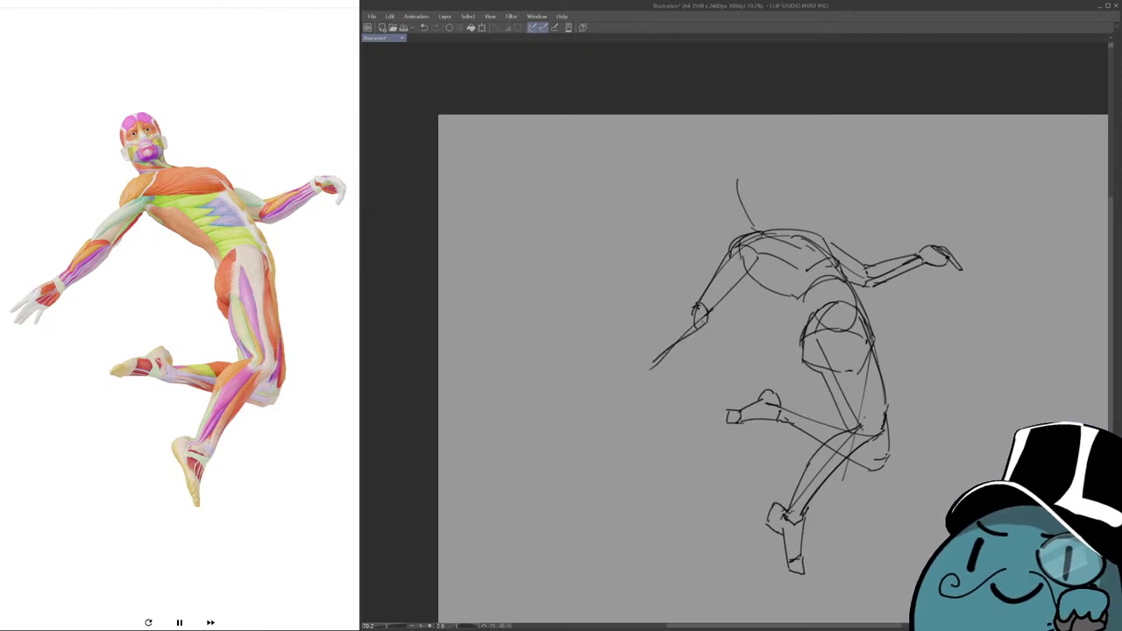
left_click_drag(701, 305, 628, 377)
left_click_drag(789, 351, 754, 399)
Clear the finished pose from the canvas, slightly adjust the reference model's view and resume the pose timer.
mouse_move(701, 262)
left_mouse_down()
mouse_move(689, 221)
mouse_move(719, 217)
mouse_move(696, 210)
mouse_move(729, 223)
mouse_move(736, 260)
mouse_move(729, 222)
mouse_move(707, 268)
left_mouse_up()
key("Delete")
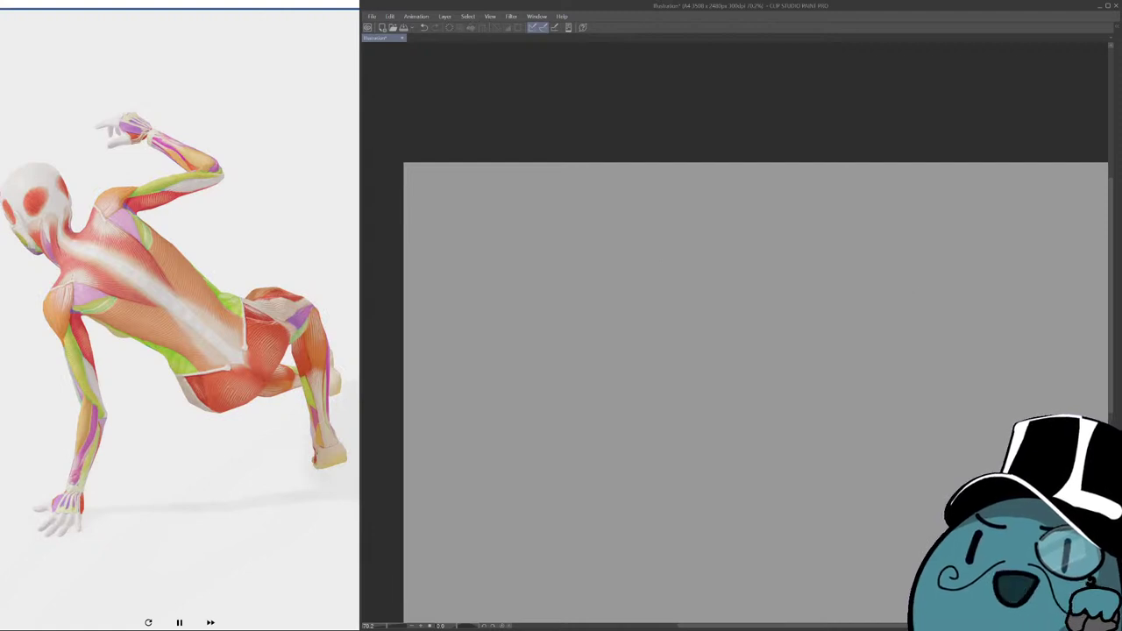
left_click_drag(754, 368, 715, 277)
left_click_drag(670, 177, 799, 319)
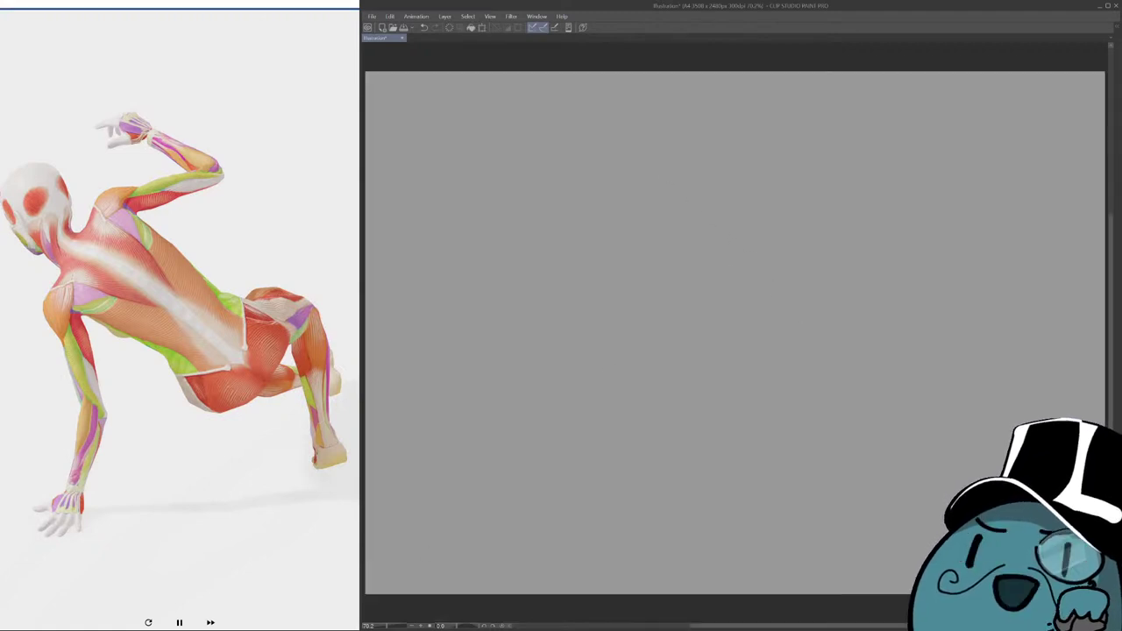
left_click(282, 344)
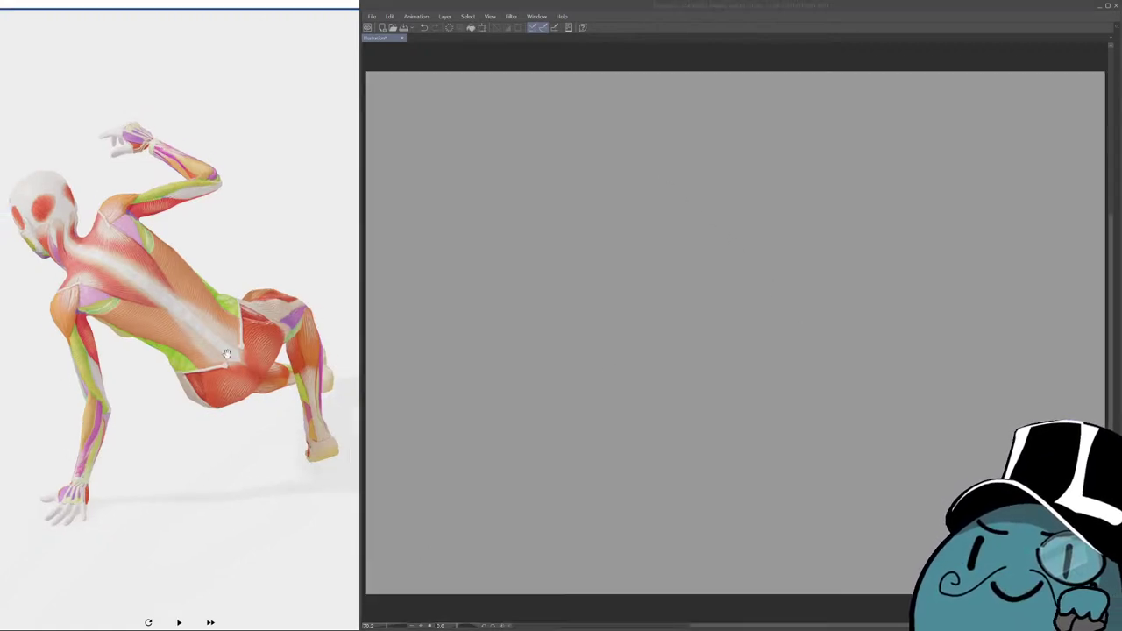
left_click(179, 622)
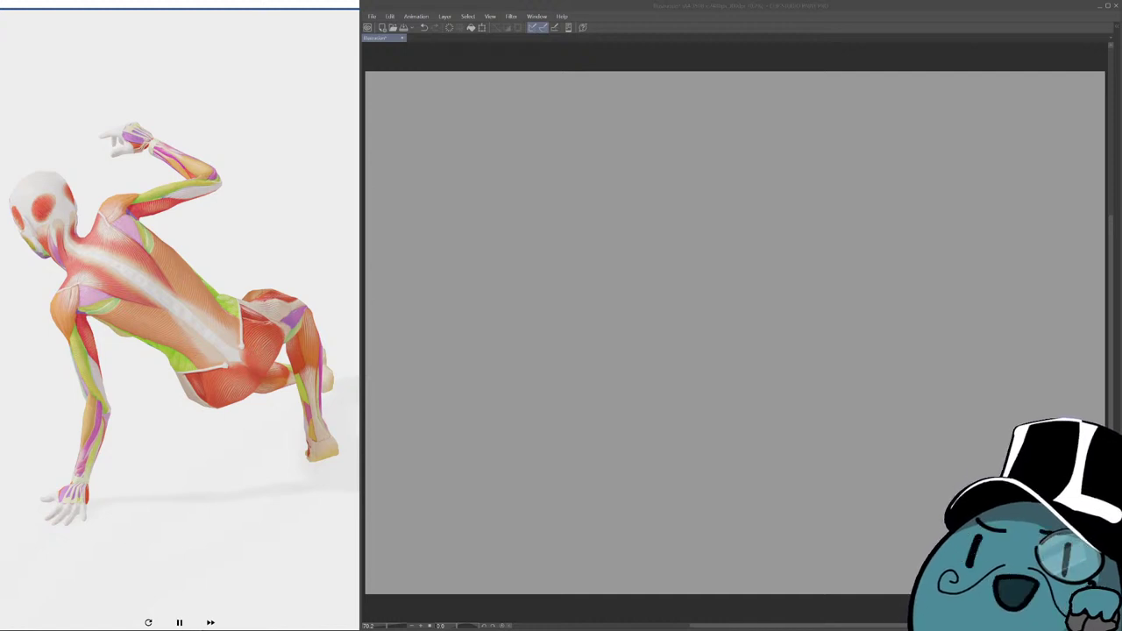
left_click(701, 263)
left_click_drag(825, 359, 662, 353)
key("ctrl+z")
left_click_drag(789, 285, 693, 333)
key("ctrl+z")
left_click_drag(668, 176, 798, 278)
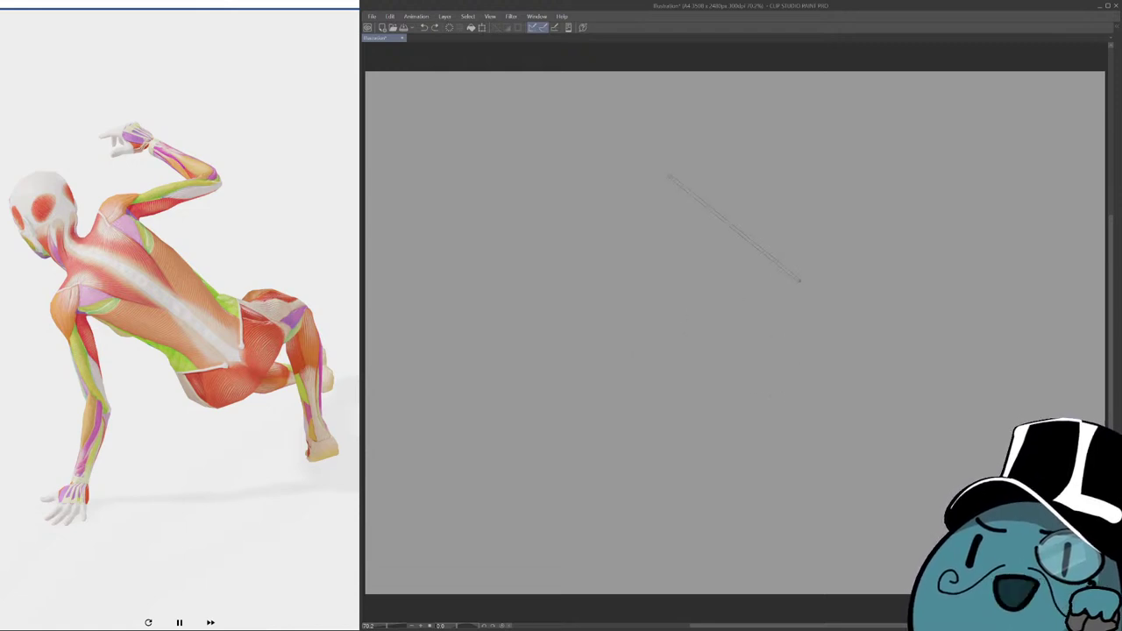
left_click_drag(733, 250, 801, 237)
key("ctrl+z")
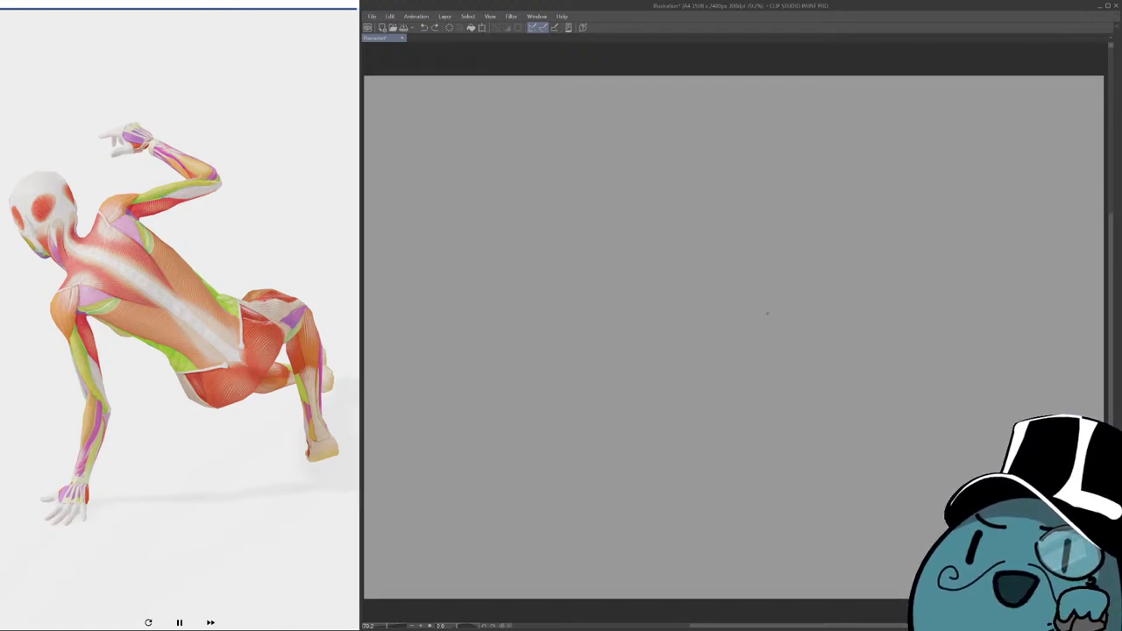
Draw gesture lines for the supporting arm, bending at the elbow and reaching down to the ground.
mouse_move(689, 283)
left_mouse_down()
mouse_move(750, 198)
mouse_move(693, 279)
mouse_move(724, 359)
mouse_move(708, 426)
left_mouse_up()
key("ctrl+z")
key("ctrl+z")
key("ctrl+z")
Draw a curved shoulder line and gesture lines for the raised arm folding back at the elbow.
left_click_drag(719, 211, 808, 175)
key("ctrl+z")
key("ctrl+z")
left_click_drag(743, 187, 834, 184)
left_click_drag(780, 149, 827, 175)
Draw the curved neck line and try a spine curve sweeping from its base towards the hips.
mouse_move(649, 154)
left_mouse_down()
mouse_move(664, 218)
mouse_move(797, 300)
left_mouse_up()
key("ctrl+z")
mouse_move(670, 219)
left_mouse_down()
mouse_move(724, 225)
mouse_move(812, 284)
left_mouse_up()
key("ctrl+z")
mouse_move(666, 218)
left_mouse_down()
mouse_move(766, 254)
mouse_move(822, 331)
left_mouse_up()
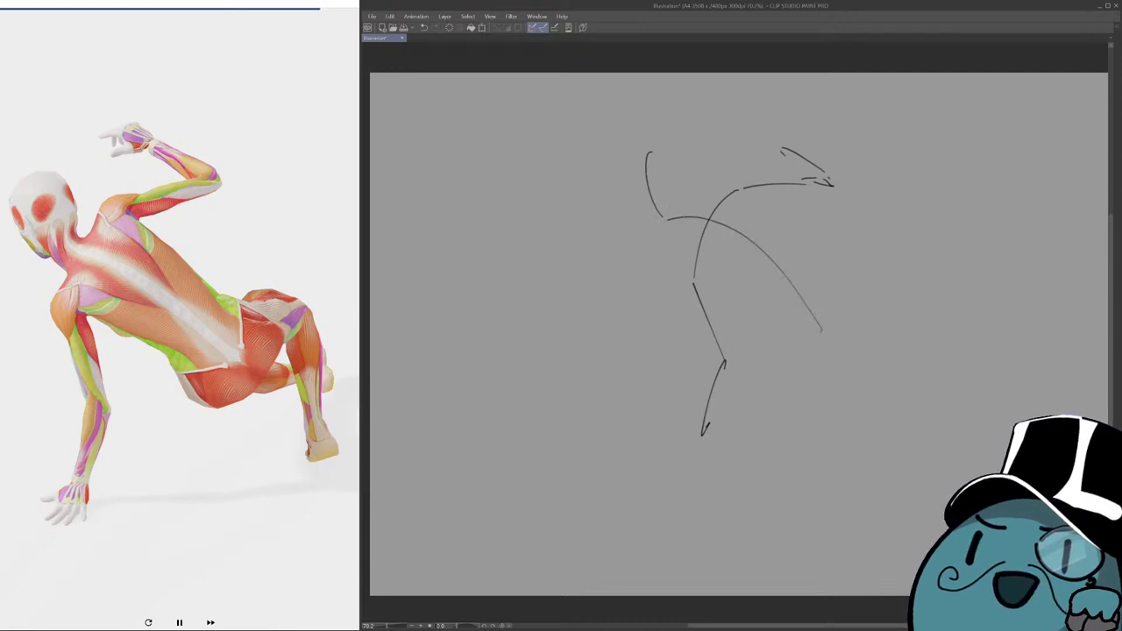
key("ctrl+z")
mouse_move(673, 217)
left_mouse_down()
mouse_move(773, 254)
mouse_move(829, 309)
left_mouse_up()
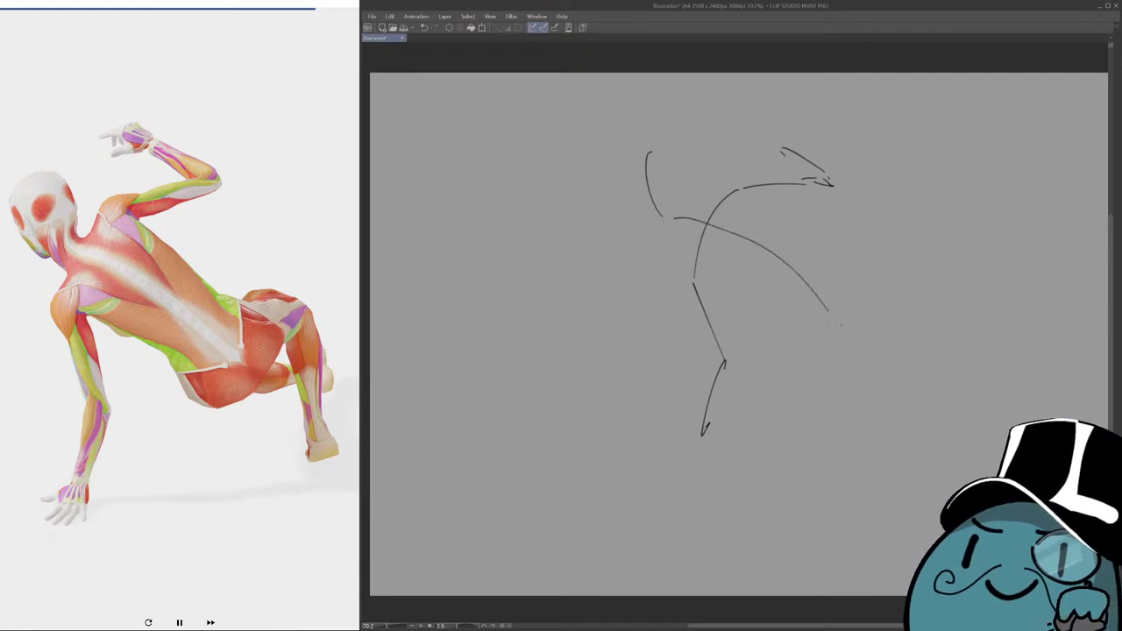
Draw a longer, flatter spine curve from the neck base to the pelvis, with a hip arc and first leg gesture lines.
key("ctrl+z")
left_click_drag(661, 215, 841, 351)
key("ctrl+z")
left_click_drag(666, 223, 833, 329)
key("ctrl+z")
left_click_drag(673, 214, 896, 346)
key("ctrl+minus")
key("ctrl+z")
mouse_move(613, 210)
left_mouse_down()
mouse_move(826, 315)
mouse_move(850, 359)
mouse_move(861, 361)
mouse_move(808, 333)
mouse_move(885, 284)
mouse_move(908, 309)
mouse_move(914, 386)
left_mouse_up()
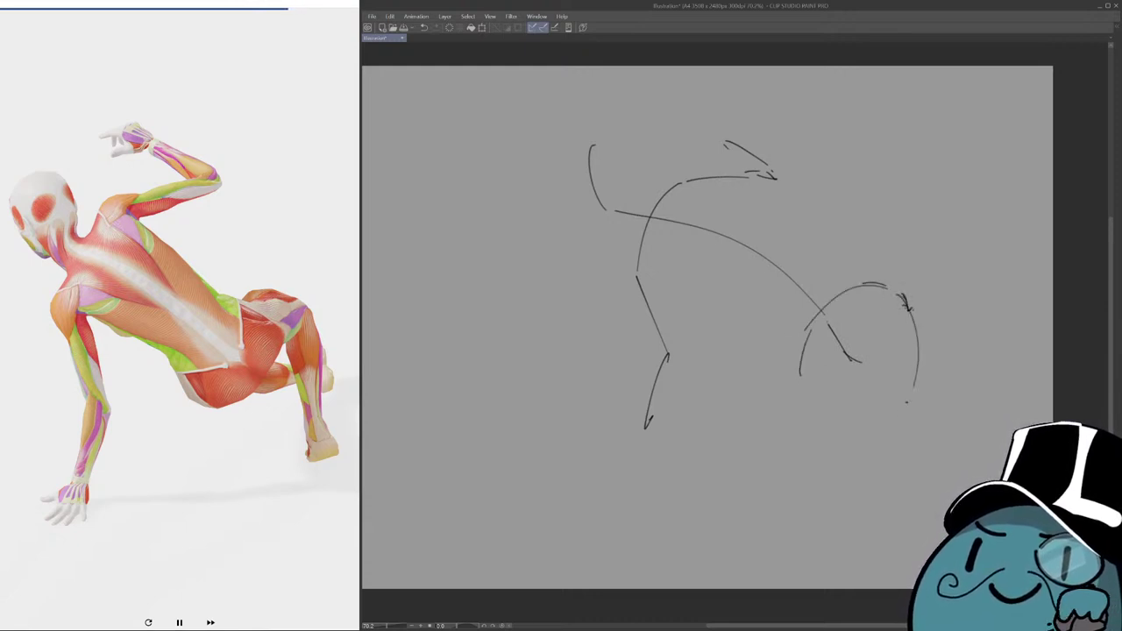
Strengthen the raised thigh and knee, extend the lower leg to the ground and add the other leg's folded stroke.
left_click_drag(894, 292, 910, 303)
left_click_drag(837, 294, 891, 279)
left_click_drag(890, 317, 856, 357)
mouse_move(894, 290)
left_mouse_down()
mouse_move(917, 307)
mouse_move(911, 434)
left_mouse_up()
Draw the shoulder end of the ribcage with angled lines joining the two shoulders around the spine.
mouse_move(736, 325)
left_mouse_down()
mouse_move(748, 324)
mouse_move(747, 355)
mouse_move(740, 344)
left_mouse_up()
mouse_move(668, 220)
left_mouse_down()
mouse_move(723, 217)
mouse_move(716, 228)
mouse_move(711, 210)
mouse_move(675, 277)
left_mouse_up()
key("ctrl+z")
key("ctrl+z")
mouse_move(740, 208)
left_mouse_down()
mouse_move(689, 232)
mouse_move(688, 292)
left_mouse_up()
key("ctrl+z")
key("ctrl+z")
Draw the upper and lower sides of the ribcage running from the shoulders towards the waist.
mouse_move(685, 239)
left_mouse_down()
mouse_move(685, 301)
mouse_move(766, 338)
left_mouse_up()
key("ctrl+z")
key("ctrl+z")
mouse_move(689, 300)
left_mouse_down()
mouse_move(774, 349)
mouse_move(708, 307)
mouse_move(794, 326)
left_mouse_up()
key("ctrl+z")
key("ctrl+z")
left_click_drag(731, 206, 812, 246)
key("ctrl+z")
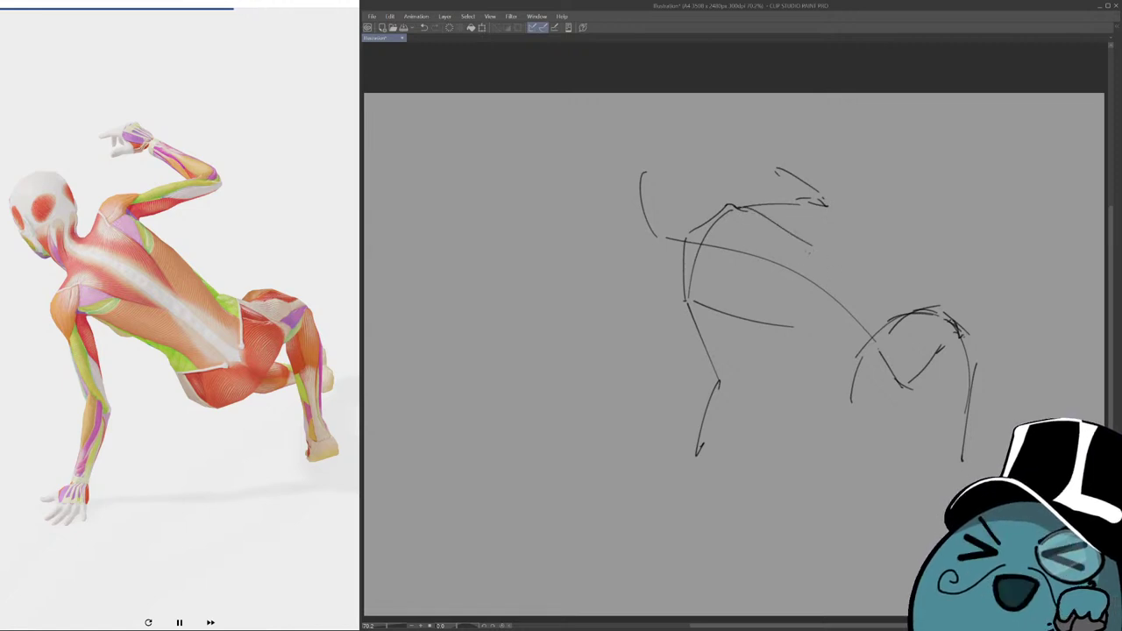
Close the ribcage's lower end, draw a waist ball on the spine and add the pelvis's slanted upper edge.
mouse_move(810, 244)
left_mouse_down()
mouse_move(814, 268)
mouse_move(792, 324)
mouse_move(803, 281)
mouse_move(853, 299)
left_mouse_up()
key("ctrl+z")
mouse_move(776, 275)
left_mouse_down()
mouse_move(846, 274)
mouse_move(782, 286)
mouse_move(832, 268)
left_mouse_up()
key("ctrl+z")
left_click_drag(777, 312, 837, 248)
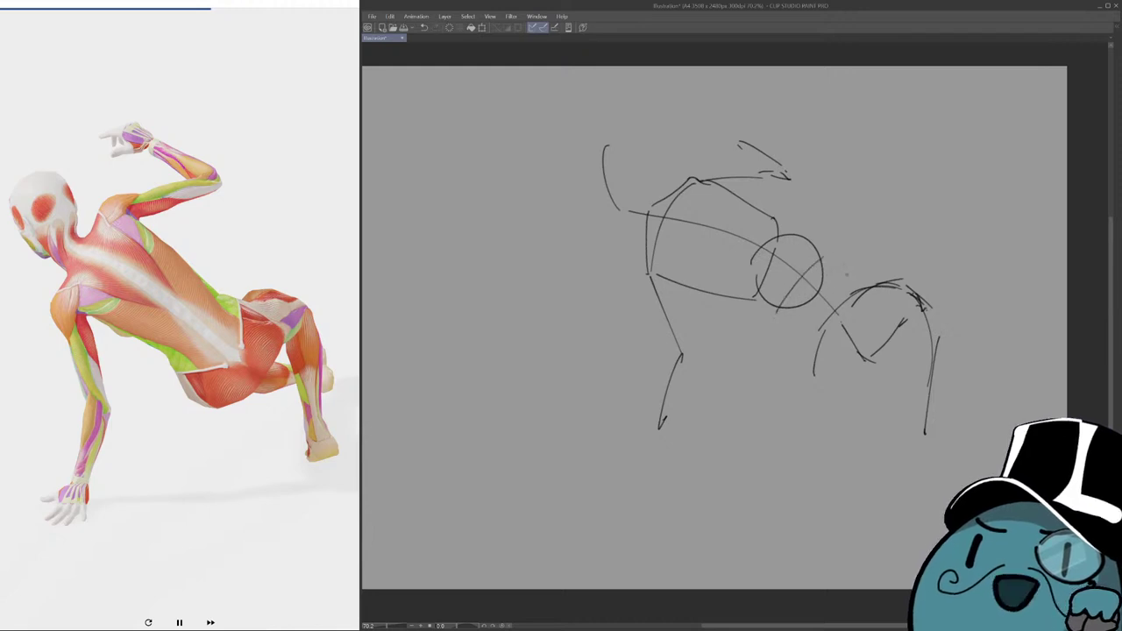
Draw the sides and lower curve of the pelvis block between the waist ball and the hips.
left_click_drag(823, 257, 883, 288)
key("ctrl+z")
key("ctrl+z")
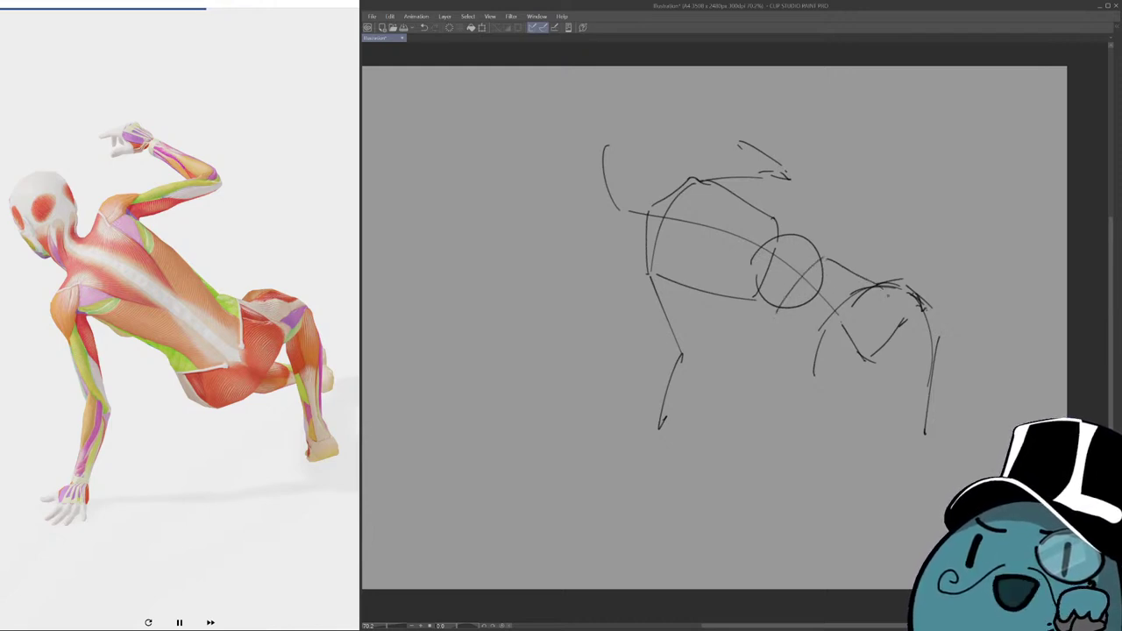
mouse_move(783, 321)
left_mouse_down()
mouse_move(812, 377)
mouse_move(841, 365)
left_mouse_up()
mouse_move(883, 309)
left_mouse_down()
mouse_move(832, 368)
mouse_move(873, 323)
mouse_move(877, 333)
left_mouse_up()
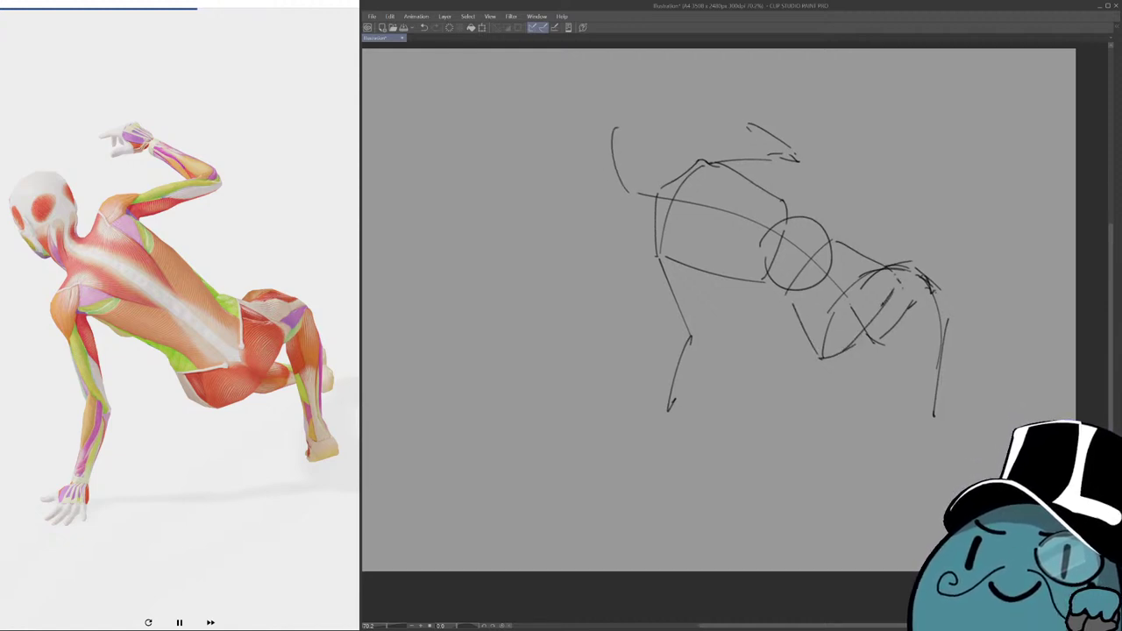
mouse_move(793, 304)
left_mouse_down()
mouse_move(808, 366)
mouse_move(852, 347)
mouse_move(813, 337)
mouse_move(807, 346)
left_mouse_up()
key("ctrl+z")
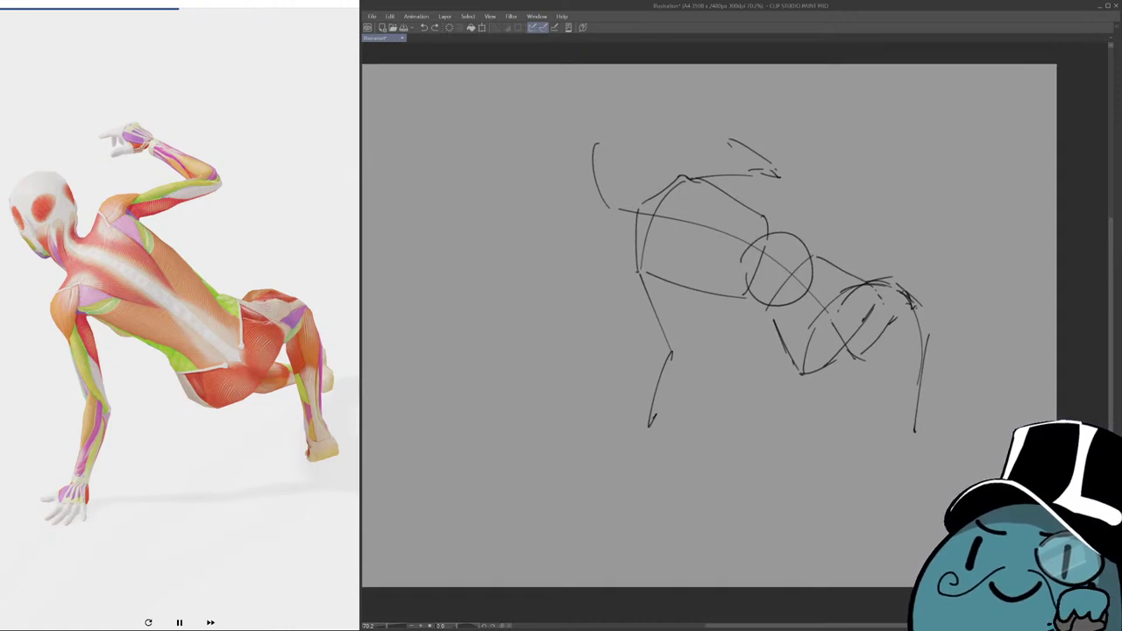
Outline the bent leg's foreshortened thigh as a rounded form from the pelvis to the knee.
mouse_move(844, 276)
left_mouse_down()
mouse_move(786, 344)
mouse_move(838, 305)
mouse_move(863, 266)
mouse_move(907, 298)
left_mouse_up()
key("ctrl+z")
key("ctrl+z")
mouse_move(835, 302)
left_mouse_down()
mouse_move(853, 273)
mouse_move(911, 296)
left_mouse_up()
key("ctrl+z")
mouse_move(855, 273)
left_mouse_down()
mouse_move(901, 289)
mouse_move(904, 323)
mouse_move(866, 353)
mouse_move(850, 353)
mouse_move(839, 336)
left_mouse_up()
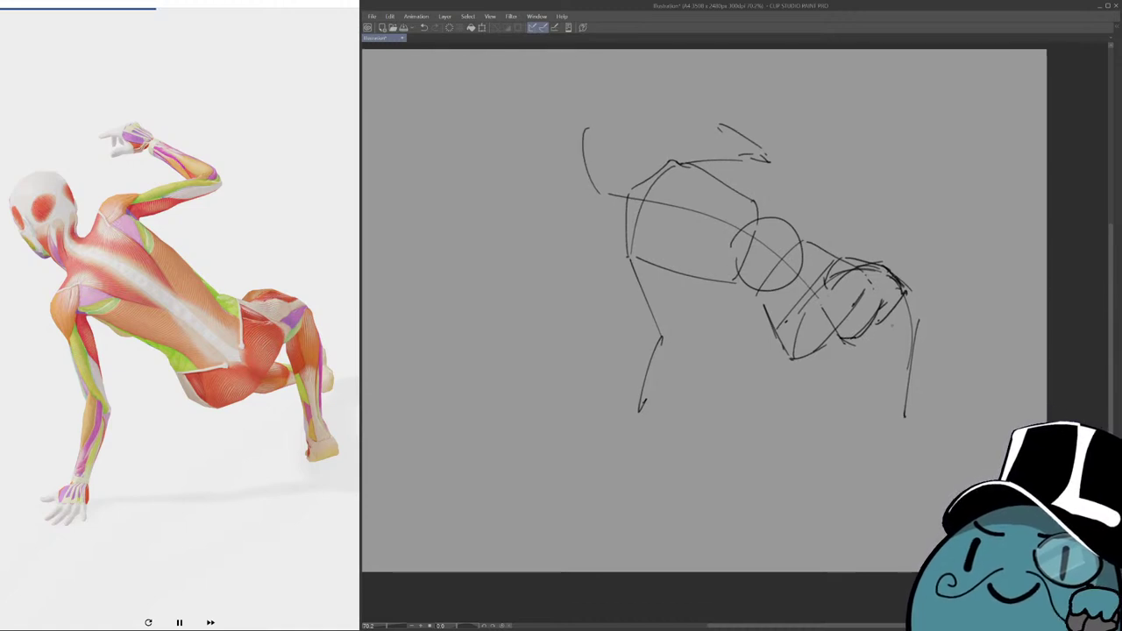
Draw the outer contour of the bent leg's lower leg from the knee down to the ankle.
mouse_move(906, 319)
left_mouse_down()
mouse_move(846, 316)
mouse_move(857, 303)
mouse_move(848, 393)
left_mouse_up()
key("ctrl+z")
key("ctrl+z")
key("ctrl+z")
left_click_drag(859, 317, 846, 400)
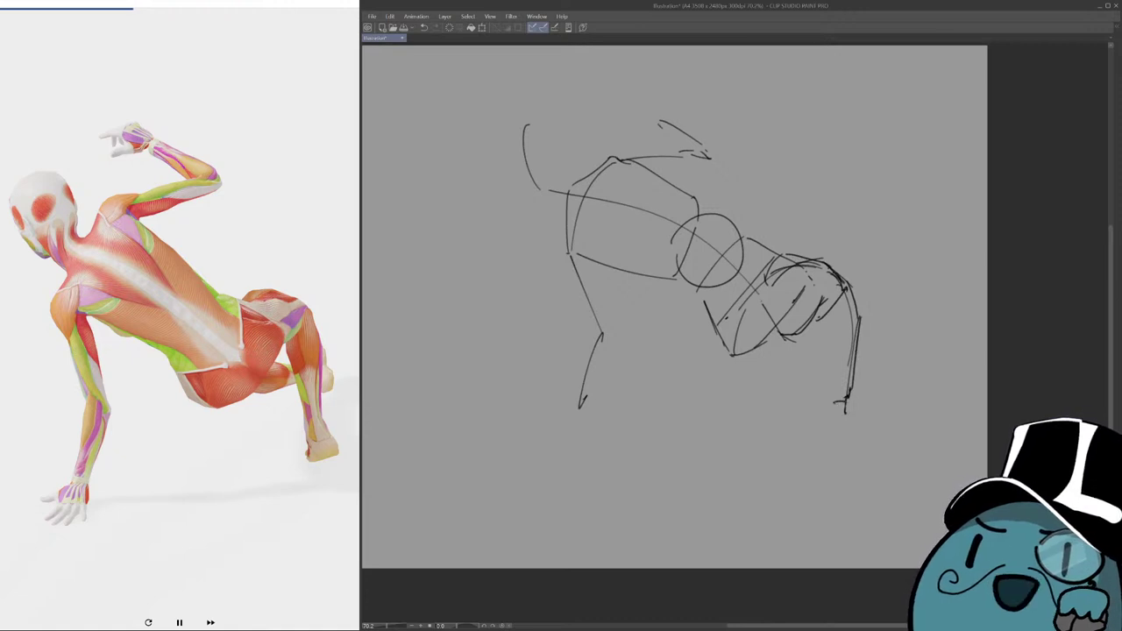
Draw the inner contour of the lower leg and a block-shaped foot planted on the ground.
mouse_move(836, 277)
left_mouse_down()
mouse_move(815, 297)
mouse_move(835, 402)
left_mouse_up()
mouse_move(854, 382)
left_mouse_down()
mouse_move(849, 403)
mouse_move(863, 418)
mouse_move(837, 430)
left_mouse_up()
mouse_move(789, 377)
left_mouse_down()
mouse_move(837, 429)
mouse_move(824, 428)
left_mouse_up()
Draw the far leg's folded lower leg behind the planted leg and add its foot.
mouse_move(806, 344)
left_mouse_down()
mouse_move(822, 352)
mouse_move(813, 357)
mouse_move(814, 332)
mouse_move(745, 356)
mouse_move(753, 363)
mouse_move(758, 326)
mouse_move(796, 321)
mouse_move(787, 339)
mouse_move(796, 336)
left_mouse_up()
key("ctrl+z")
key("ctrl+z")
key("ctrl+z")
key("ctrl+z")
key("ctrl+z")
left_click_drag(756, 339, 831, 331)
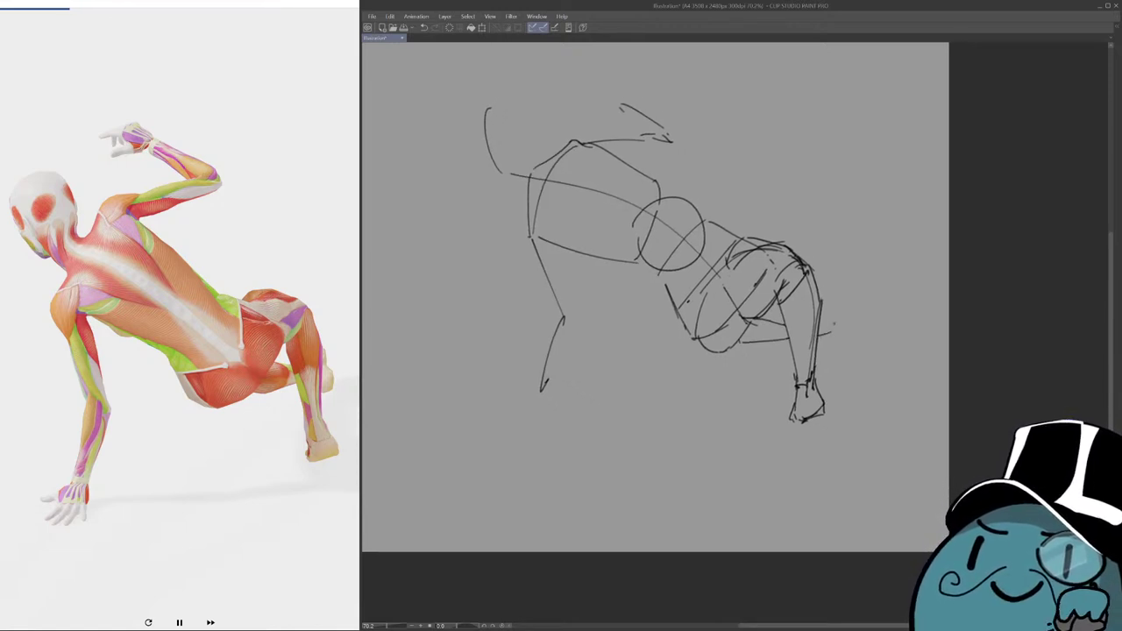
left_click_drag(822, 293, 824, 337)
Draw the supporting arm's shoulder and outline its upper arm down to the elbow.
left_click_drag(630, 340, 763, 375)
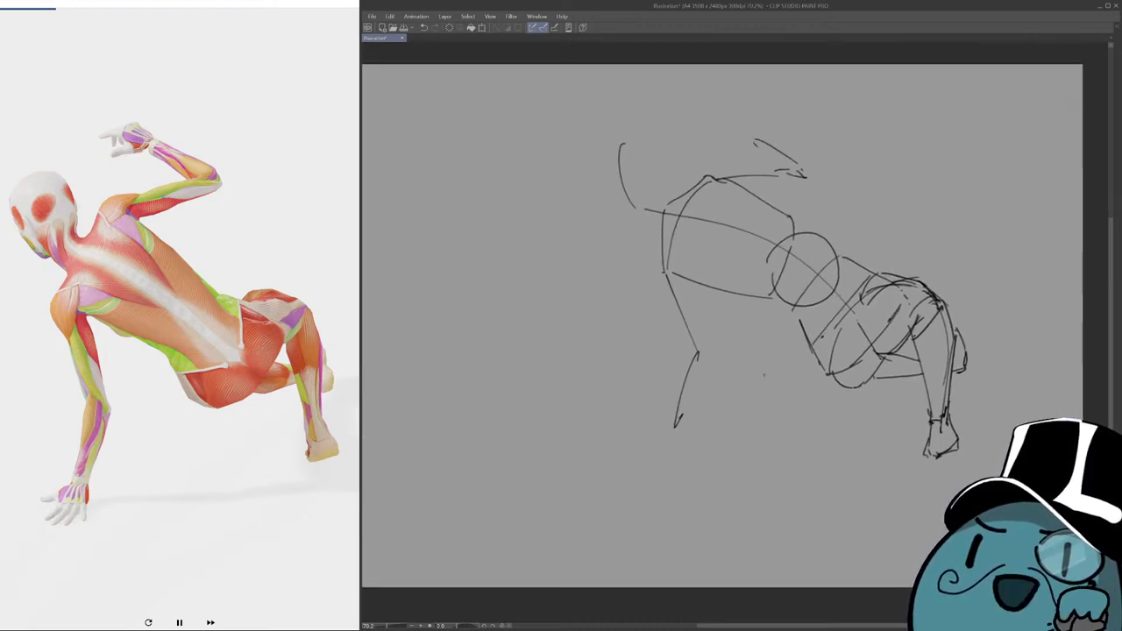
left_click_drag(682, 253, 645, 292)
key("ctrl+z")
left_click_drag(644, 250, 669, 360)
mouse_move(647, 286)
left_mouse_down()
mouse_move(661, 288)
mouse_move(679, 362)
left_mouse_up()
key("ctrl+z")
Outline the supporting arm's forearm from the elbow to the wrist and add a wedge-shaped hand on the ground.
mouse_move(661, 292)
left_mouse_down()
mouse_move(681, 363)
mouse_move(693, 341)
mouse_move(664, 415)
left_mouse_up()
key("ctrl+z")
left_click_drag(689, 347, 669, 411)
mouse_move(673, 330)
left_mouse_down()
mouse_move(663, 406)
mouse_move(645, 435)
mouse_move(661, 436)
left_mouse_up()
key("ctrl+z")
left_click_drag(671, 418, 672, 439)
mouse_move(683, 351)
left_mouse_down()
mouse_move(703, 400)
mouse_move(660, 445)
left_mouse_up()
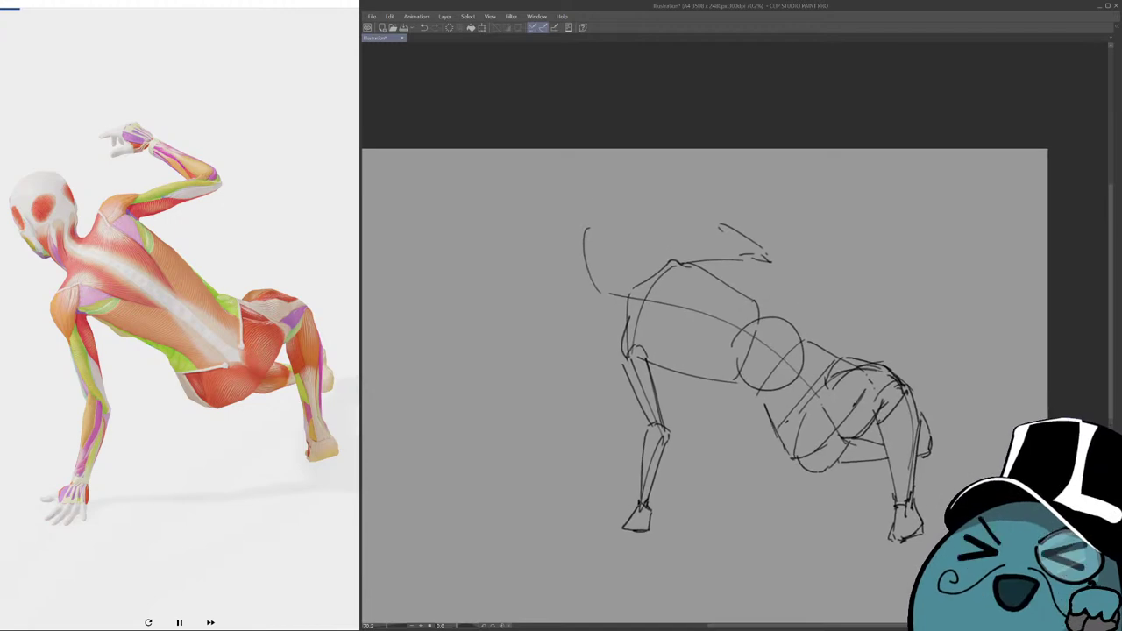
Outline the raised arm's upper arm from the shoulder to the elbow and its forearm folding back.
mouse_move(663, 266)
left_mouse_down()
mouse_move(766, 247)
mouse_move(773, 265)
left_mouse_up()
mouse_move(700, 266)
left_mouse_down()
mouse_move(769, 269)
mouse_move(748, 283)
left_mouse_up()
key("ctrl+z")
left_click_drag(724, 242, 761, 256)
left_click_drag(759, 256, 775, 267)
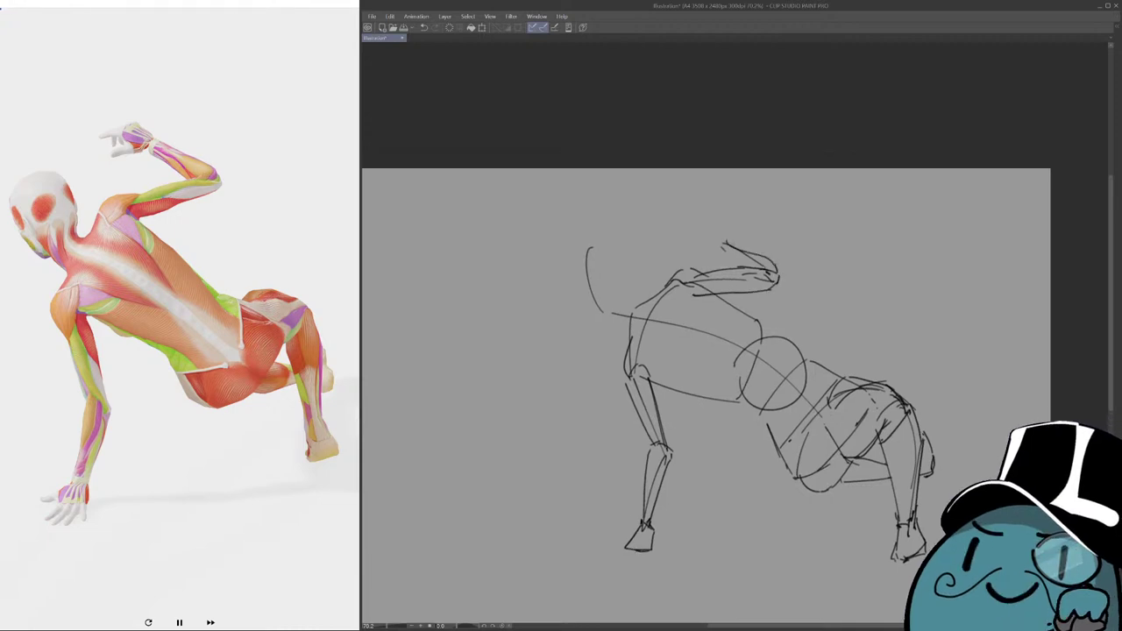
Add a simple block-shaped hand at the end of the raised forearm.
mouse_move(724, 236)
left_mouse_down()
mouse_move(760, 261)
mouse_move(723, 251)
left_mouse_up()
left_click_drag(717, 247, 755, 277)
key("ctrl+z")
left_click_drag(745, 272, 793, 293)
key("ctrl+z")
mouse_move(738, 236)
left_mouse_down()
mouse_move(751, 250)
mouse_move(725, 255)
mouse_move(741, 265)
mouse_move(805, 243)
left_mouse_up()
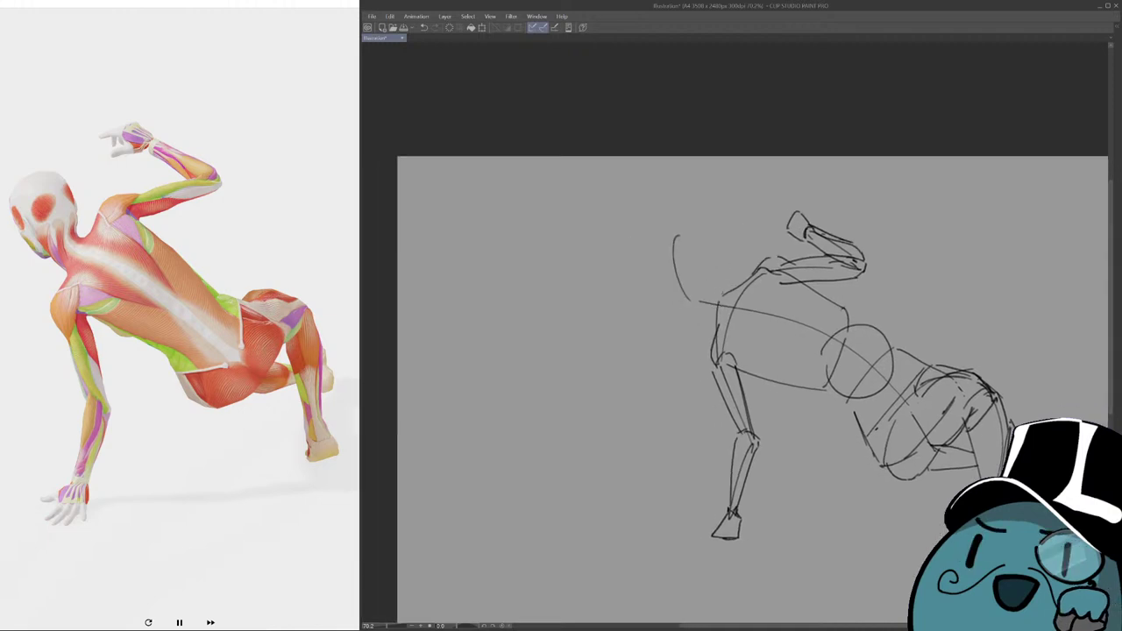
Clear the crouching figure sketch from the canvas.
mouse_move(720, 302)
left_mouse_down()
mouse_move(679, 224)
mouse_move(656, 261)
mouse_move(675, 298)
mouse_move(677, 224)
mouse_move(703, 233)
mouse_move(718, 280)
mouse_move(694, 305)
left_mouse_up()
left_click_drag(745, 324, 665, 270)
key("Delete")
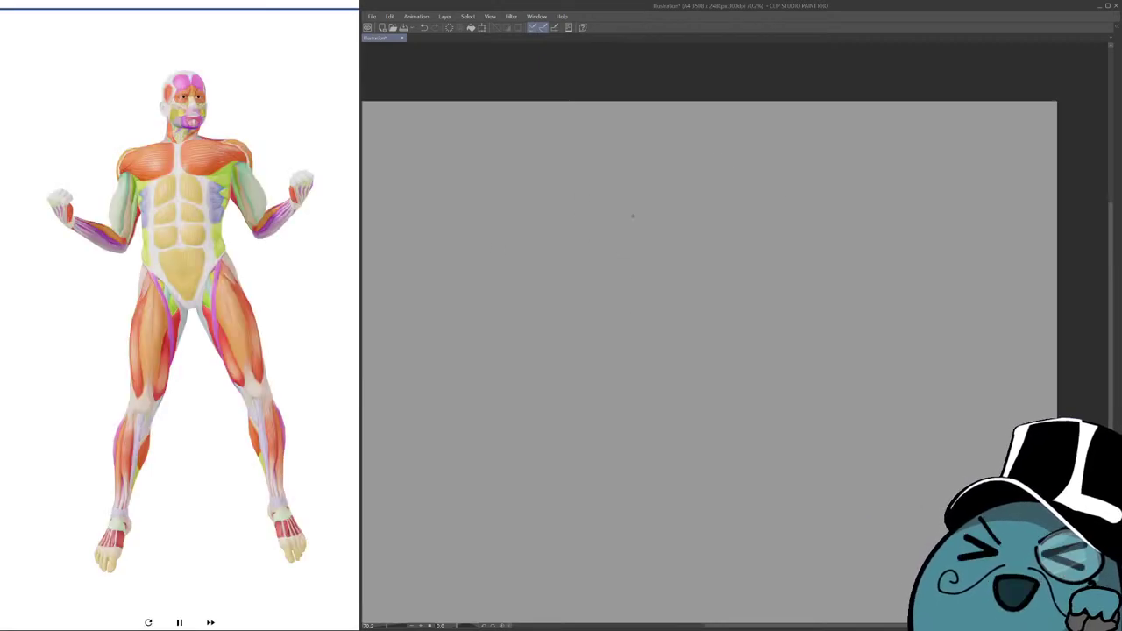
left_click_drag(794, 301, 841, 271)
left_click_drag(860, 232, 724, 288)
key("ctrl+z")
mouse_move(873, 240)
left_mouse_down()
mouse_move(769, 340)
mouse_move(817, 308)
mouse_move(827, 317)
left_mouse_up()
key("ctrl+z")
mouse_move(865, 248)
left_mouse_down()
mouse_move(801, 311)
mouse_move(770, 312)
mouse_move(789, 301)
left_mouse_up()
key("ctrl+z")
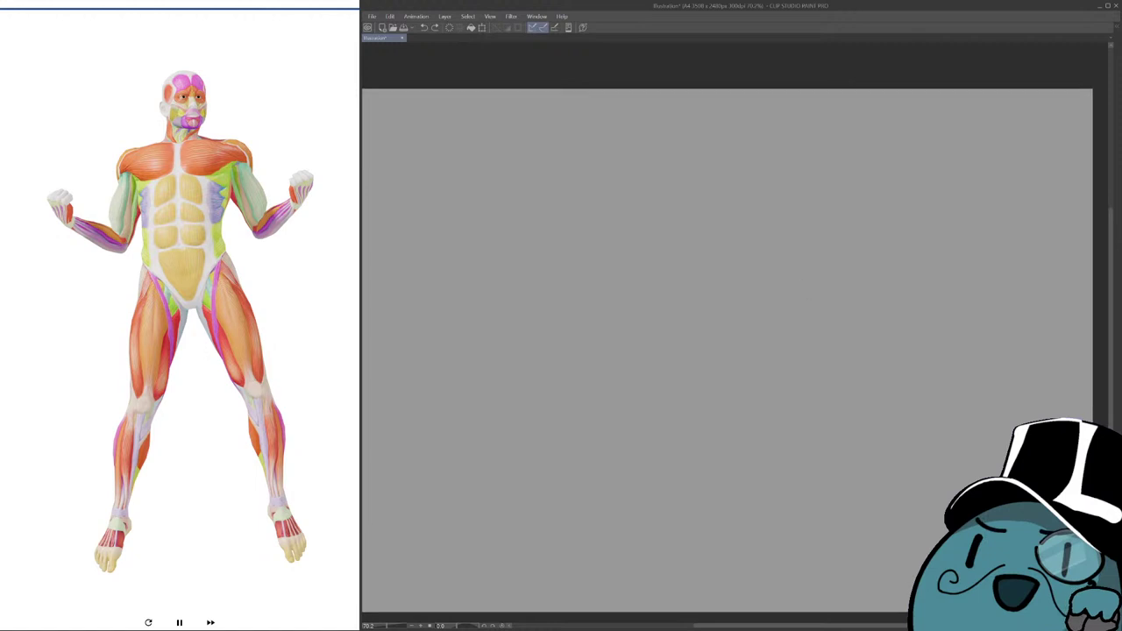
Draw the rounded top of the ribcage for the front-facing flexing pose, redoing the curve as needed.
mouse_move(624, 191)
left_mouse_down()
mouse_move(744, 171)
mouse_move(668, 154)
left_mouse_up()
key("ctrl+z")
left_click_drag(666, 154, 755, 168)
key("ctrl+z")
key("ctrl+z")
left_click_drag(628, 191, 653, 158)
mouse_move(666, 155)
left_mouse_down()
mouse_move(769, 175)
mouse_move(710, 148)
mouse_move(743, 154)
left_mouse_up()
key("ctrl+z")
key("ctrl+z")
key("ctrl+z")
key("ctrl+z")
key("ctrl+z")
left_click_drag(666, 154, 746, 156)
key("ctrl+z")
key("ctrl+z")
Draw the ribcage's tapering sides, vertical centre line and arched lower edge.
mouse_move(638, 187)
left_mouse_down()
mouse_move(710, 159)
mouse_move(746, 174)
mouse_move(698, 180)
mouse_move(684, 229)
left_mouse_up()
key("ctrl+z")
key("ctrl+z")
mouse_move(685, 156)
left_mouse_down()
mouse_move(683, 259)
mouse_move(731, 261)
left_mouse_up()
key("ctrl+z")
mouse_move(735, 173)
left_mouse_down()
mouse_move(745, 207)
mouse_move(728, 259)
left_mouse_up()
mouse_move(634, 175)
left_mouse_down()
mouse_move(649, 261)
mouse_move(687, 286)
left_mouse_up()
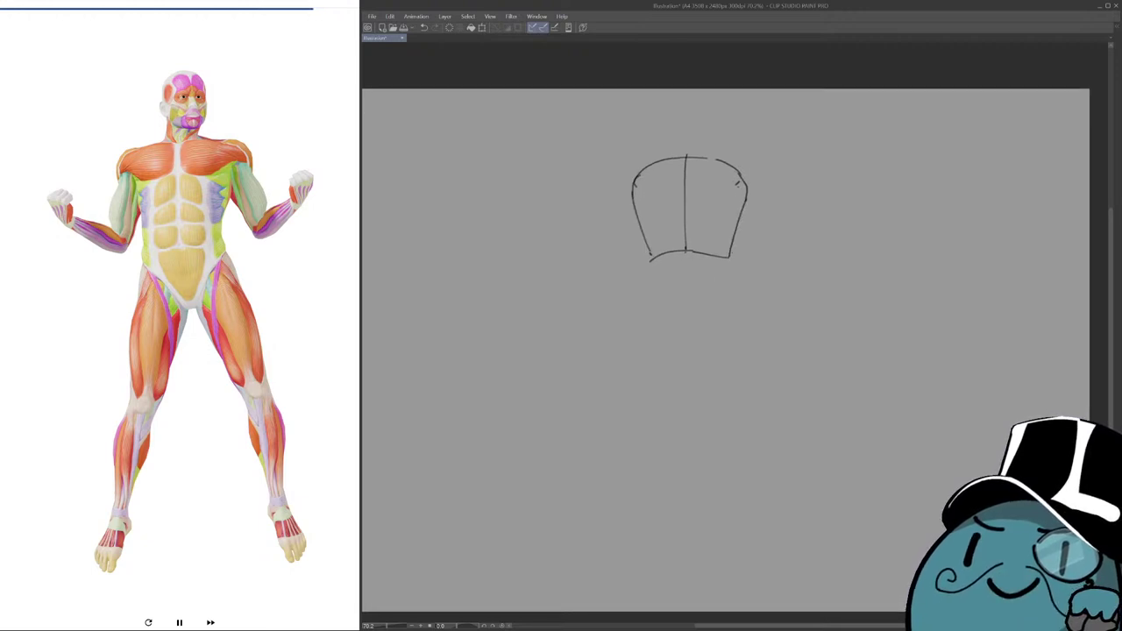
Draw the waist ball overlapping the lower edge of the ribcage.
left_click_drag(740, 370, 731, 377)
mouse_move(662, 261)
left_mouse_down()
mouse_move(651, 286)
mouse_move(649, 269)
mouse_move(668, 274)
left_mouse_up()
key("ctrl+z")
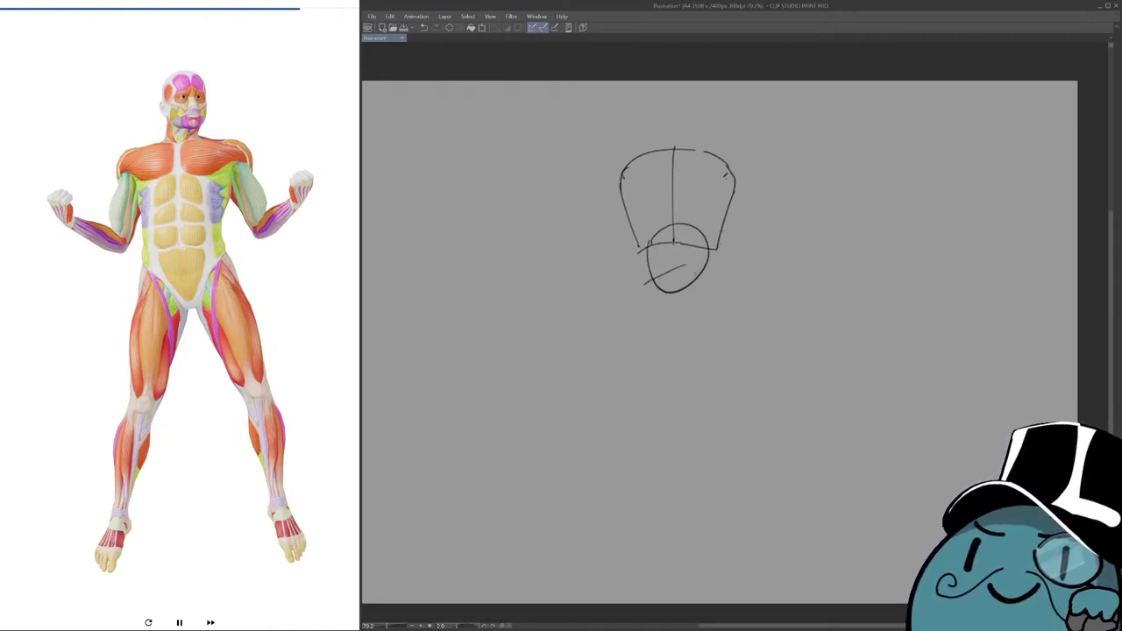
Draw the top edge of the pelvis block across the underside of the waist ball.
left_click_drag(647, 286, 672, 281)
left_click_drag(679, 277, 718, 287)
key("ctrl+z")
key("ctrl+z")
mouse_move(649, 286)
left_mouse_down()
mouse_move(720, 285)
mouse_move(668, 280)
mouse_move(716, 287)
mouse_move(733, 326)
left_mouse_up()
key("ctrl+z")
key("ctrl+z")
key("ctrl+z")
Draw the pelvis block's outward-slanting sides and close it with a flattened curved base.
left_click_drag(717, 282, 724, 334)
key("ctrl+z")
key("ctrl+z")
key("ctrl+z")
key("ctrl+z")
left_click_drag(716, 284, 725, 333)
left_click_drag(645, 280, 636, 334)
key("ctrl+z")
mouse_move(645, 281)
left_mouse_down()
mouse_move(632, 342)
mouse_move(726, 347)
mouse_move(722, 334)
mouse_move(720, 368)
left_mouse_up()
key("ctrl+z")
Draw the centre line from the ribcage through the waist ball and pelvis block.
left_click_drag(672, 254, 674, 348)
key("ctrl+z")
left_click_drag(672, 260, 671, 351)
key("ctrl+z")
key("ctrl+z")
left_click_drag(670, 263, 673, 361)
key("ctrl+z")
left_click_drag(672, 263, 676, 364)
Draw the two mirrored curved leg-opening lines on the front of the pelvis block.
left_click_drag(718, 266, 738, 229)
left_click_drag(662, 278, 690, 332)
key("ctrl+z")
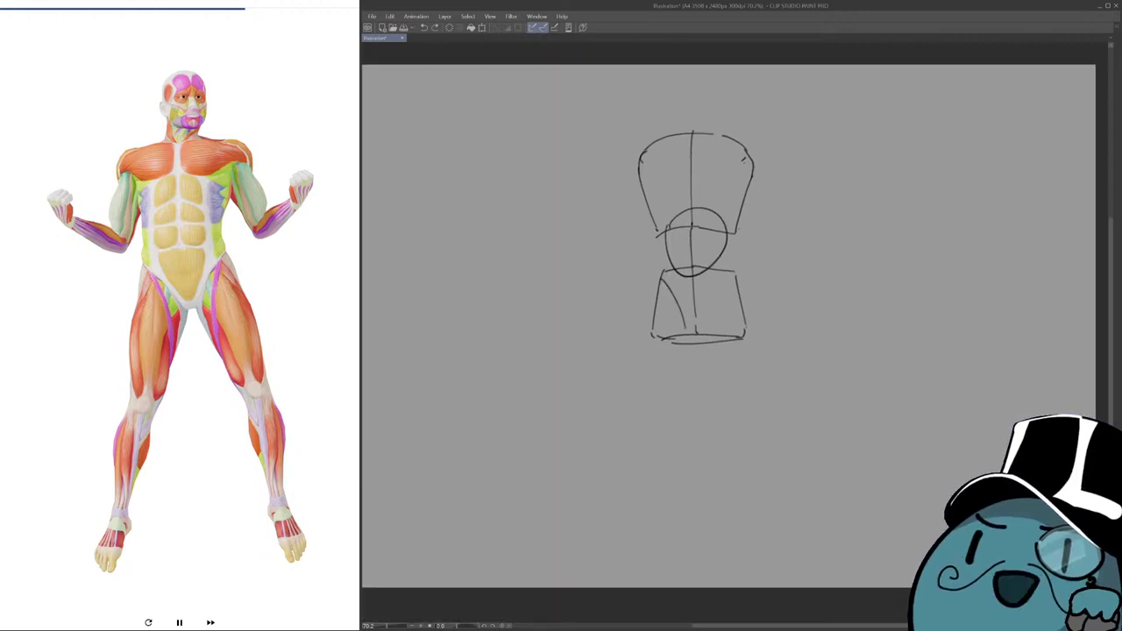
left_click_drag(693, 226, 682, 223)
left_click_drag(715, 289, 699, 329)
key("ctrl+z")
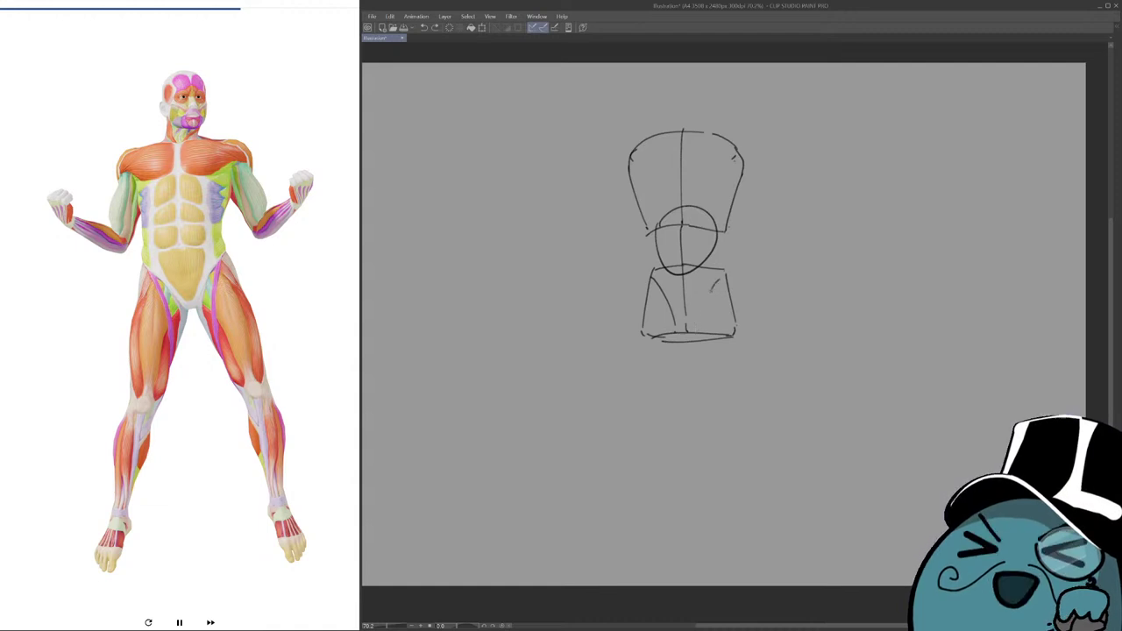
left_click_drag(720, 281, 702, 334)
Scale the ribcage, waist ball and pelvis drawing down slightly with the transform.
key("ctrl+minus")
key("ctrl+minus")
key("ctrl+t")
left_click_drag(742, 185, 731, 201)
left_click_drag(694, 270, 701, 259)
key("Return")
key("ctrl+plus")
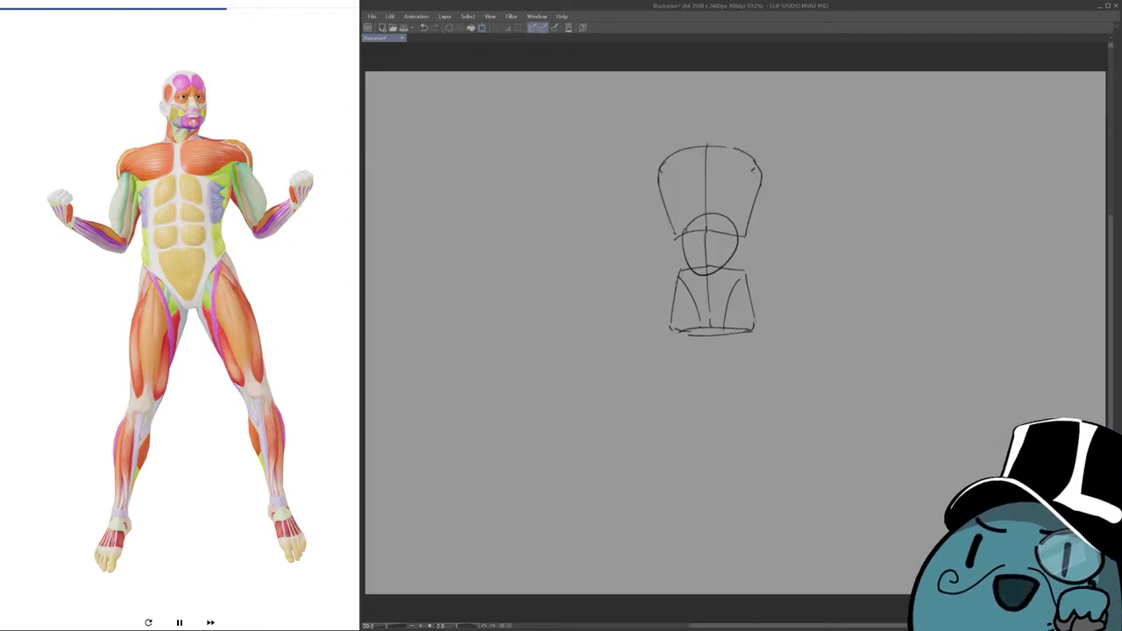
Draw a curved shoulder cap on the ribcage's upper-left corner.
key("ctrl+z")
left_click_drag(671, 167, 650, 198)
key("ctrl+z")
key("ctrl+z")
mouse_move(796, 255)
left_mouse_down()
mouse_move(779, 255)
mouse_move(778, 266)
left_mouse_up()
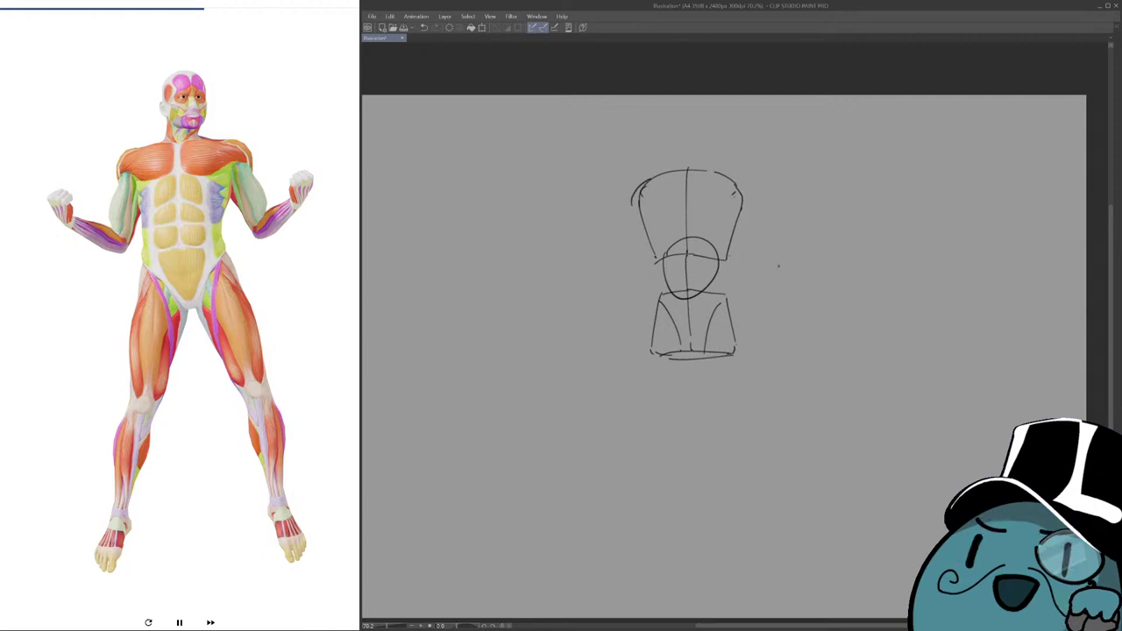
Draw the beginning of the left-hand upper arm's outer contour, curving down from the shoulder cap.
mouse_move(821, 293)
left_mouse_down()
mouse_move(831, 283)
mouse_move(879, 328)
left_mouse_up()
key("ctrl+z")
mouse_move(806, 289)
left_mouse_down()
mouse_move(828, 270)
mouse_move(830, 291)
left_mouse_up()
key("ctrl+z")
mouse_move(669, 189)
left_mouse_down()
mouse_move(658, 242)
mouse_move(656, 223)
mouse_move(649, 231)
left_mouse_up()
key("ctrl+z")
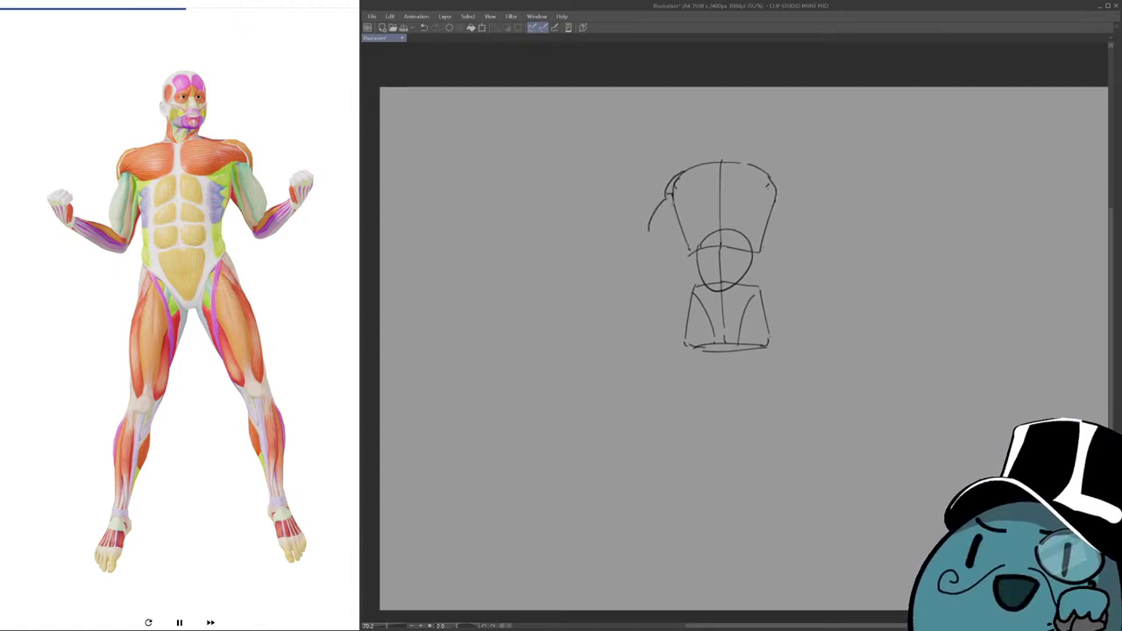
Complete the upper arm's outer contour, then add its inner contour and the elbow end.
mouse_move(667, 190)
left_mouse_down()
mouse_move(647, 241)
mouse_move(656, 254)
left_mouse_up()
mouse_move(671, 189)
left_mouse_down()
mouse_move(686, 209)
mouse_move(659, 258)
left_mouse_up()
key("ctrl+z")
left_click_drag(684, 213, 662, 254)
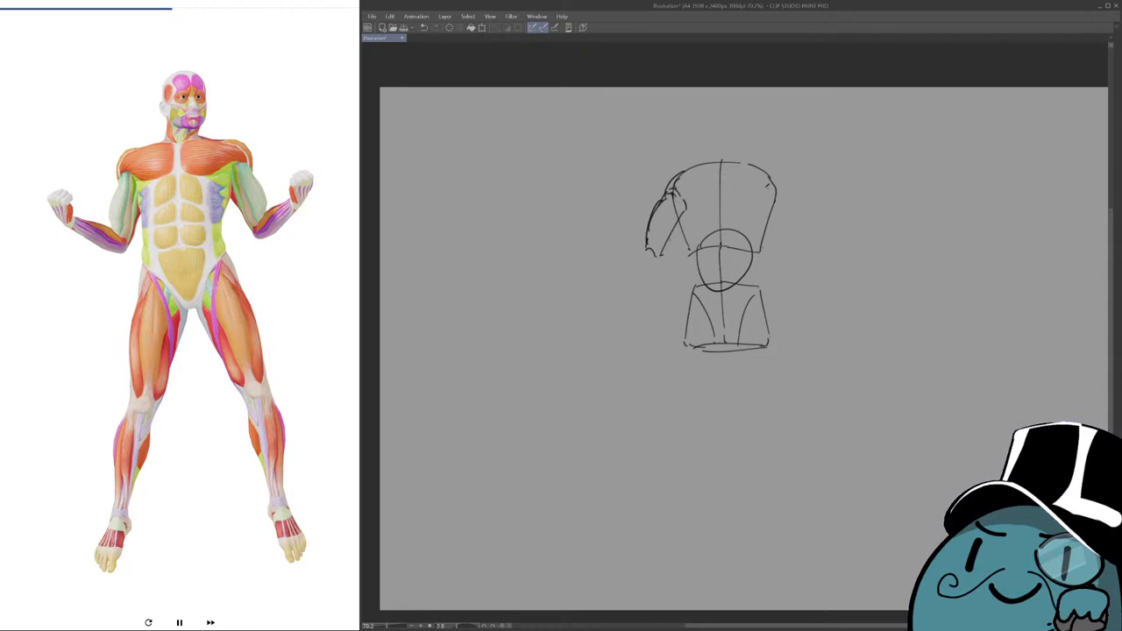
key("ctrl+z")
key("ctrl+z")
mouse_move(684, 206)
left_mouse_down()
mouse_move(659, 264)
mouse_move(678, 283)
left_mouse_up()
key("ctrl+z")
Draw the lower and upper contours of the bent forearm from the elbow up to the wrist.
left_click_drag(616, 252, 672, 285)
key("ctrl+z")
mouse_move(619, 253)
left_mouse_down()
mouse_move(662, 288)
mouse_move(677, 285)
left_mouse_up()
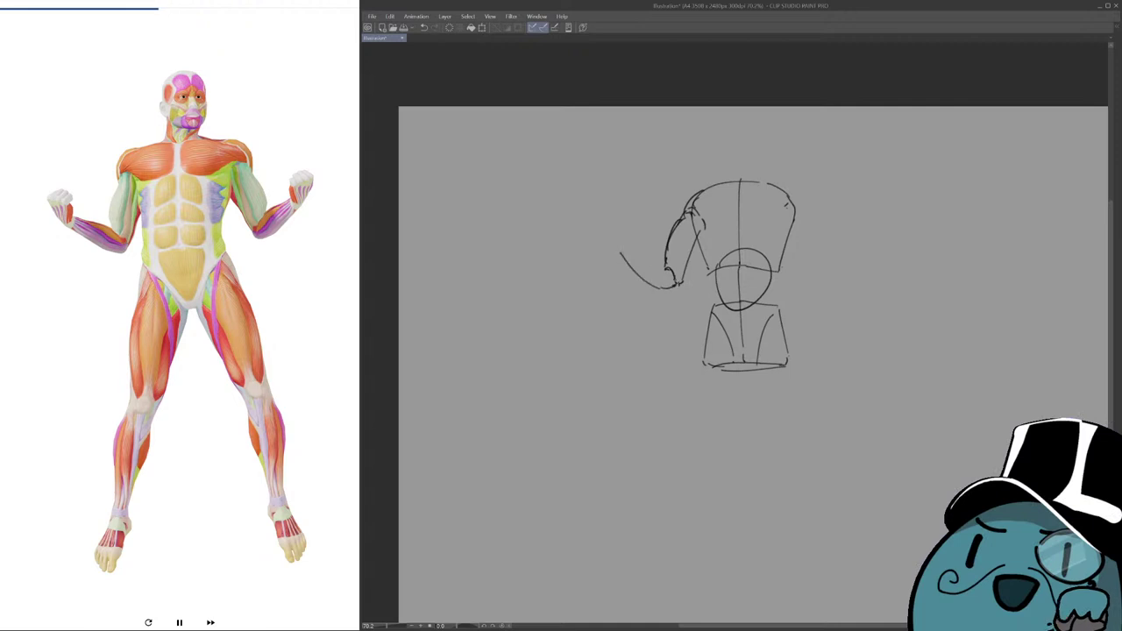
left_click_drag(627, 249, 666, 268)
key("ctrl+z")
Draw a small blocky fist at the end of the raised forearm.
mouse_move(636, 254)
left_mouse_down()
mouse_move(667, 268)
mouse_move(631, 253)
mouse_move(613, 229)
left_mouse_up()
key("ctrl+z")
mouse_move(611, 232)
left_mouse_down()
mouse_move(622, 252)
mouse_move(627, 219)
left_mouse_up()
mouse_move(625, 222)
left_mouse_down()
mouse_move(633, 235)
mouse_move(632, 224)
left_mouse_up()
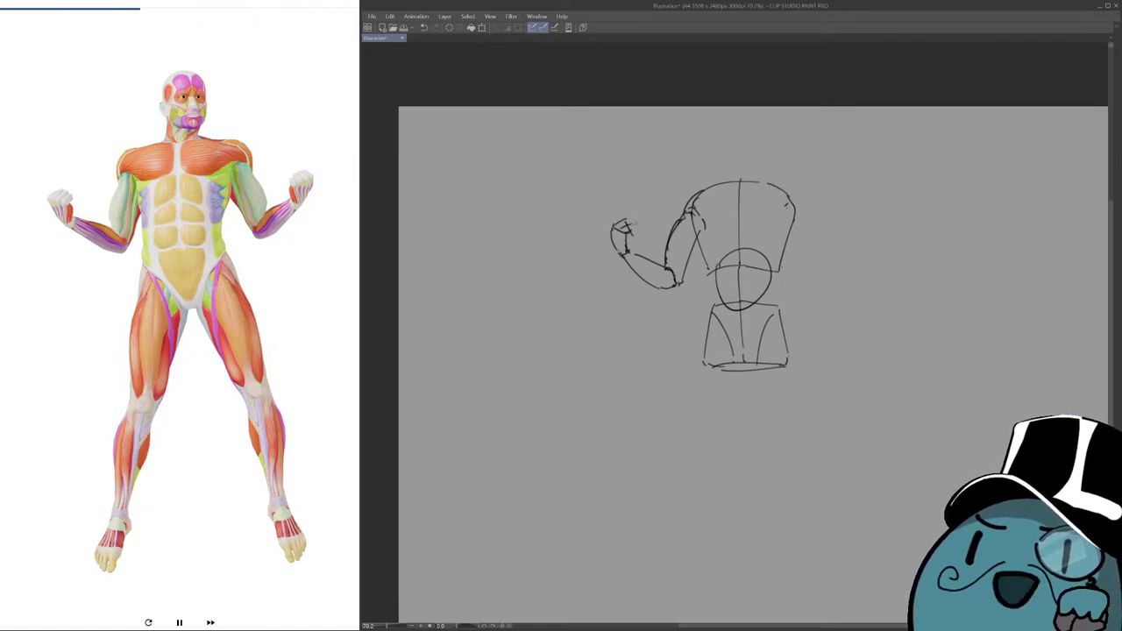
Draw chest construction lines running from the shoulders toward the ribcage's centre line.
left_click_drag(740, 281, 695, 256)
left_click_drag(656, 325, 631, 335)
mouse_move(626, 186)
left_mouse_down()
mouse_move(642, 254)
mouse_move(715, 229)
left_mouse_up()
mouse_move(698, 176)
left_mouse_down()
mouse_move(669, 207)
mouse_move(638, 186)
mouse_move(668, 212)
mouse_move(635, 227)
mouse_move(712, 226)
mouse_move(679, 242)
left_mouse_up()
Draw the opposite arm with its shoulder, upper arm, bent forearm and small blocky fist.
mouse_move(692, 183)
left_mouse_down()
mouse_move(722, 188)
mouse_move(741, 261)
left_mouse_up()
mouse_move(719, 208)
left_mouse_down()
mouse_move(738, 222)
mouse_move(743, 262)
left_mouse_up()
left_click_drag(705, 193, 724, 261)
mouse_move(705, 221)
left_mouse_down()
mouse_move(738, 274)
mouse_move(766, 236)
mouse_move(729, 277)
left_mouse_up()
key("ctrl+z")
key("ctrl+z")
key("ctrl+z")
mouse_move(768, 234)
left_mouse_down()
mouse_move(772, 246)
mouse_move(770, 220)
left_mouse_up()
mouse_move(759, 231)
left_mouse_down()
mouse_move(762, 244)
mouse_move(766, 216)
left_mouse_up()
Refine the chest and torso side contours beneath the arms.
mouse_move(659, 263)
left_mouse_down()
mouse_move(683, 248)
mouse_move(680, 269)
left_mouse_up()
left_click_drag(720, 198, 681, 326)
key("ctrl+z")
left_click_drag(706, 205, 680, 335)
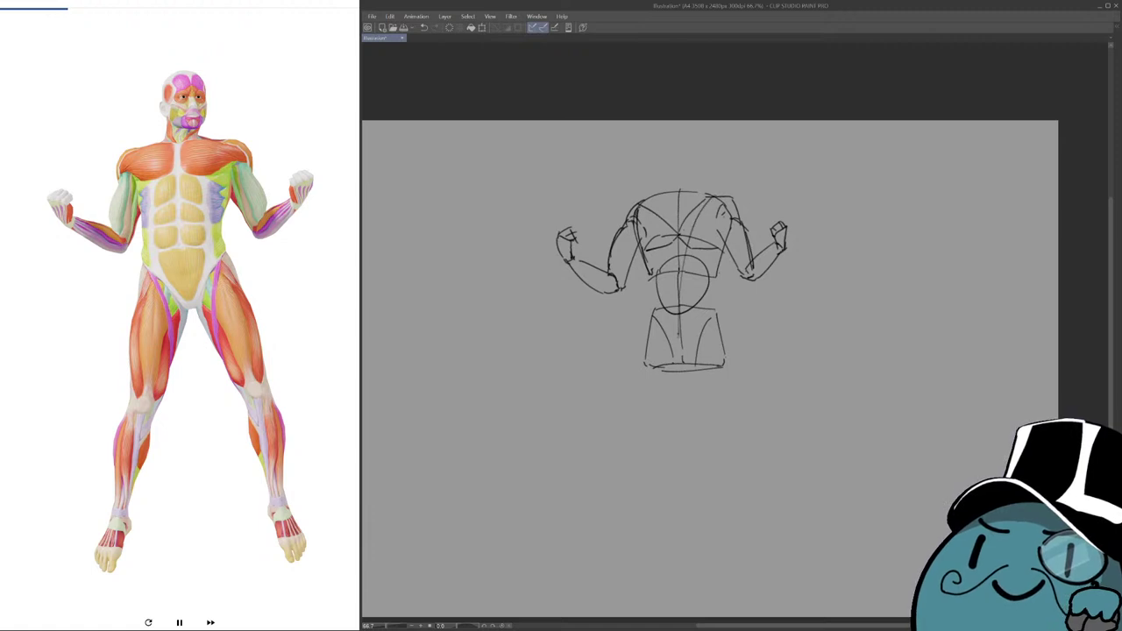
Draw the outer contours of both thighs, spreading downward from the pelvis sides.
left_click_drag(693, 277, 629, 486)
left_click_drag(690, 312, 755, 461)
left_click_drag(736, 385, 739, 359)
mouse_move(657, 291)
left_mouse_down()
mouse_move(630, 379)
mouse_move(637, 350)
mouse_move(630, 455)
left_mouse_up()
key("ctrl+z")
key("ctrl+z")
left_click_drag(636, 337, 624, 439)
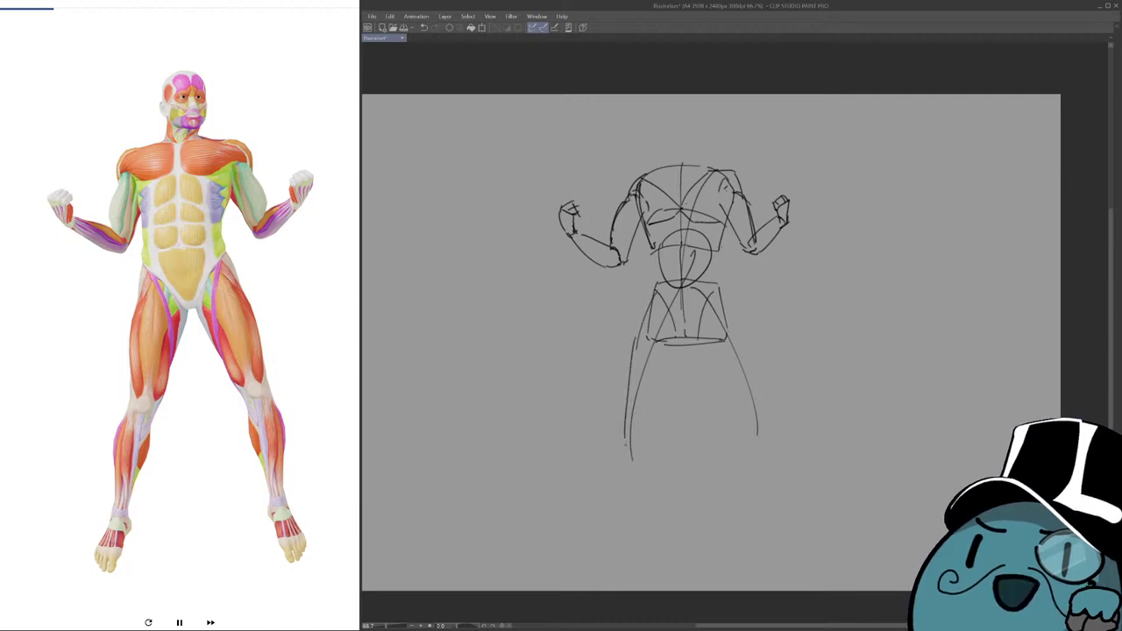
Draw the inner thigh contours and close both thighs with small knee marks.
mouse_move(666, 317)
left_mouse_down()
mouse_move(675, 340)
mouse_move(652, 457)
left_mouse_up()
key("ctrl+z")
left_click_drag(672, 341, 649, 430)
key("ctrl+z")
mouse_move(676, 339)
left_mouse_down()
mouse_move(669, 397)
mouse_move(633, 457)
left_mouse_up()
key("ctrl+z")
left_click_drag(625, 449, 633, 459)
left_click_drag(701, 369, 673, 360)
mouse_move(686, 285)
left_mouse_down()
mouse_move(670, 338)
mouse_move(712, 418)
left_mouse_up()
mouse_move(716, 365)
left_mouse_down()
mouse_move(731, 420)
mouse_move(743, 397)
left_mouse_up()
mouse_move(676, 332)
left_mouse_down()
mouse_move(696, 331)
mouse_move(681, 330)
left_mouse_up()
key("ctrl+z")
left_click_drag(680, 330, 694, 330)
key("ctrl+z")
key("ctrl+z")
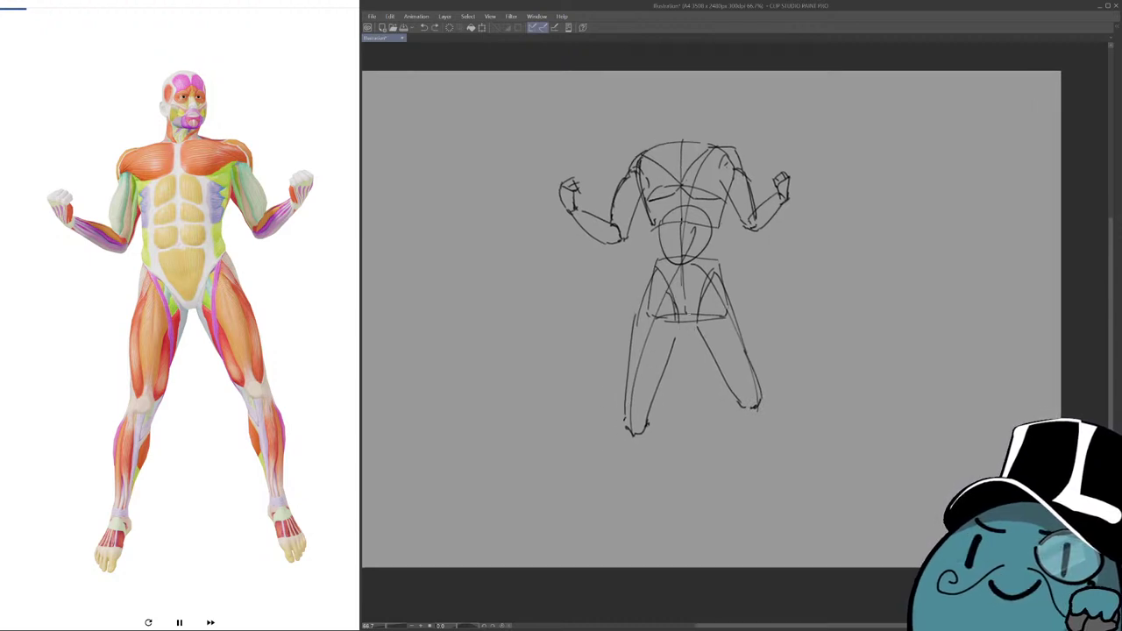
mouse_move(664, 268)
left_mouse_down()
mouse_move(684, 289)
mouse_move(670, 397)
left_mouse_up()
key("ctrl+z")
mouse_move(685, 305)
left_mouse_down()
mouse_move(680, 388)
mouse_move(693, 399)
left_mouse_up()
key("ctrl+z")
key("ctrl+z")
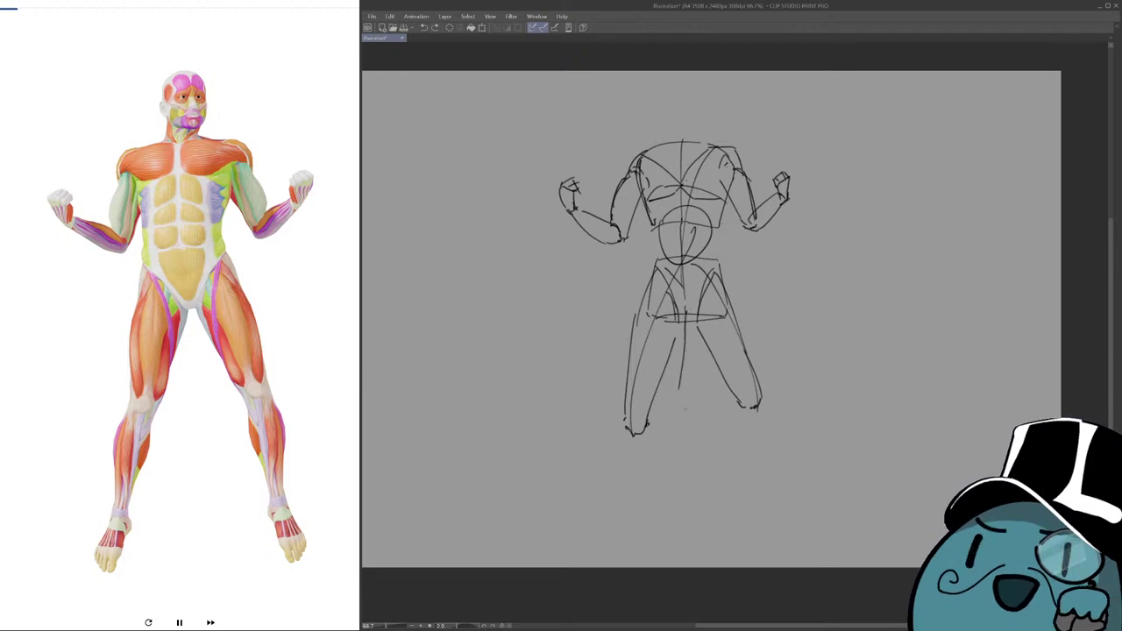
key("ctrl+z")
Draw the first lower leg beneath its knee, with a curved calf tapering to the ankle.
scroll(710, 316, "down", 2)
left_click_drag(622, 405, 607, 473)
mouse_move(646, 407)
left_mouse_down()
mouse_move(645, 450)
mouse_move(613, 504)
left_mouse_up()
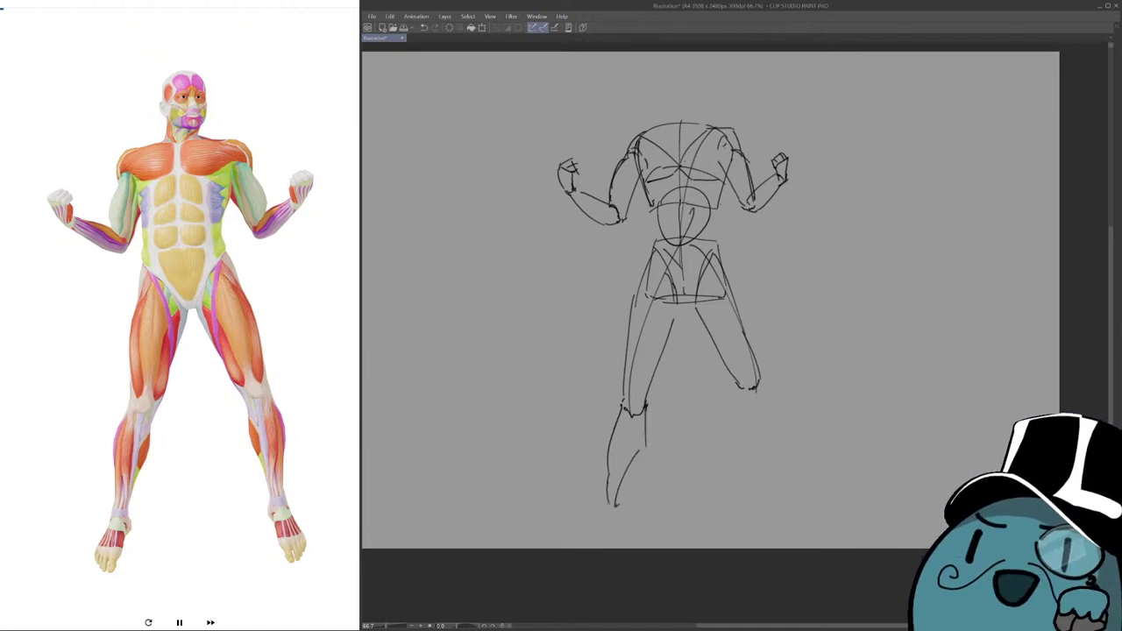
Draw the opposite lower leg, extending its shin and calf contours down from the knee.
mouse_move(764, 399)
left_mouse_down()
mouse_move(729, 397)
mouse_move(730, 473)
left_mouse_up()
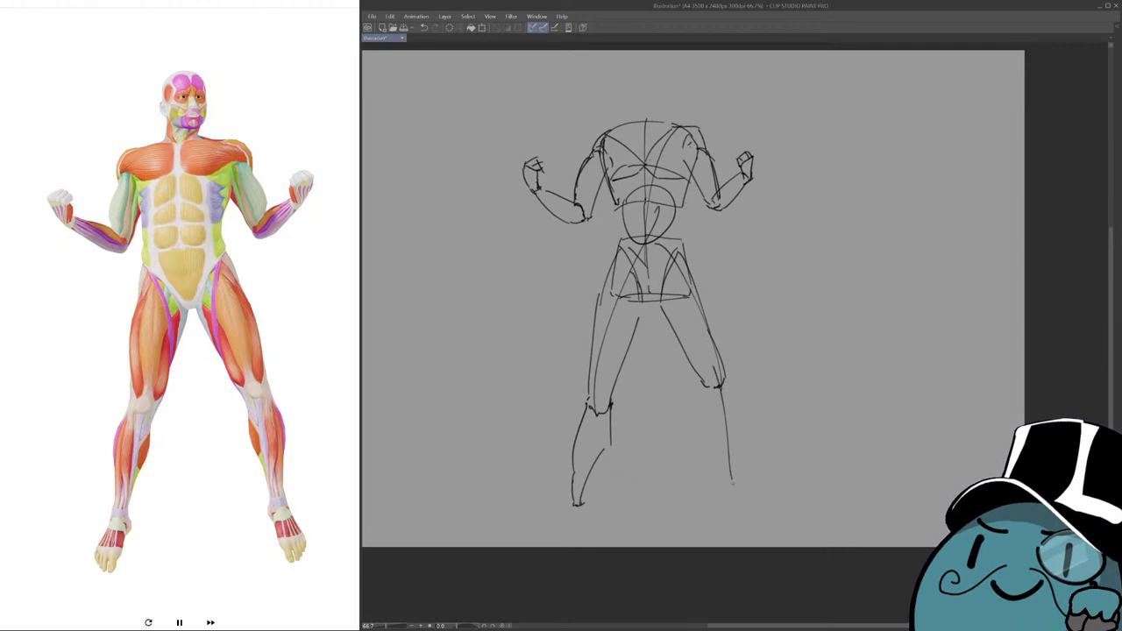
left_click_drag(719, 372, 731, 391)
left_click_drag(731, 399, 735, 479)
mouse_move(702, 376)
left_mouse_down()
mouse_move(706, 409)
mouse_move(760, 512)
left_mouse_up()
Add short foot strokes below the ankle and touch up the lower leg and waist contours.
left_click_drag(576, 504, 568, 523)
mouse_move(583, 510)
left_mouse_down()
mouse_move(585, 524)
mouse_move(571, 526)
left_mouse_up()
left_click_drag(683, 421, 715, 507)
mouse_move(678, 237)
left_mouse_down()
mouse_move(677, 213)
mouse_move(664, 208)
left_mouse_up()
mouse_move(652, 183)
left_mouse_down()
mouse_move(663, 160)
mouse_move(696, 157)
mouse_move(675, 147)
mouse_move(678, 210)
mouse_move(700, 178)
left_mouse_up()
key("ctrl+z")
Clear the canvas and reload the pose site's setup page to set the interval to 300 sec.
key("Delete")
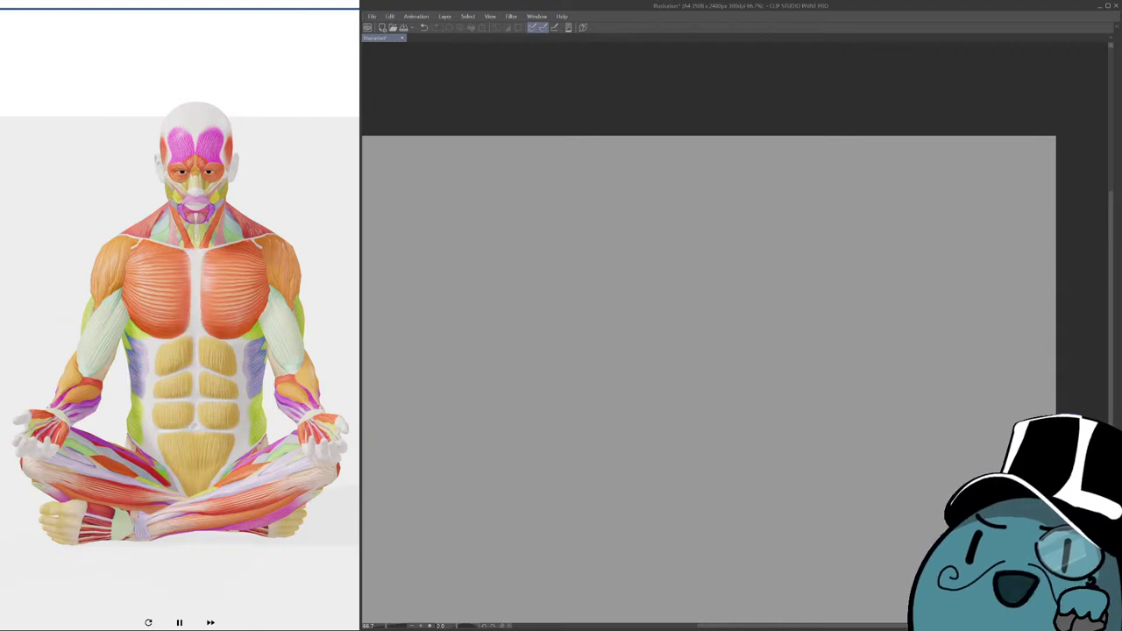
left_click(235, 445)
key("F5")
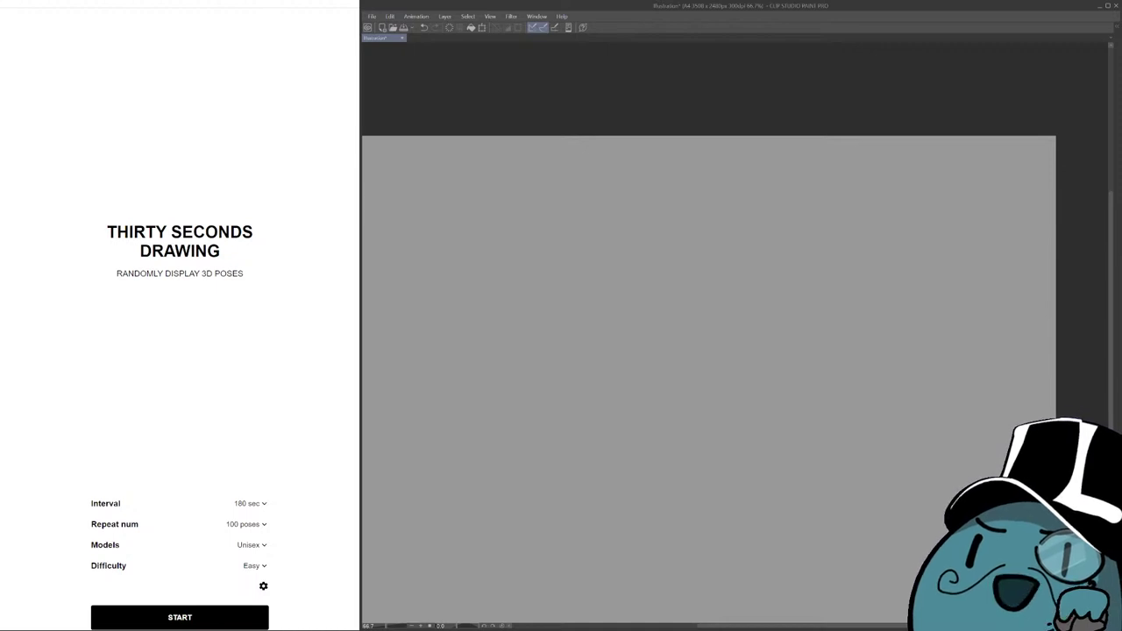
left_click(244, 576)
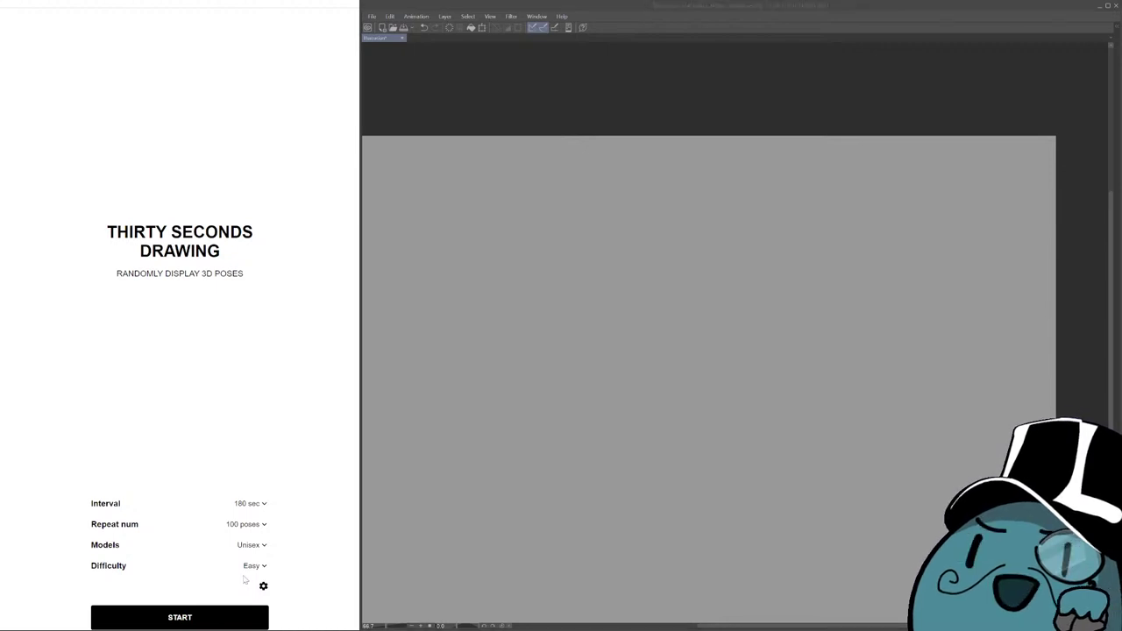
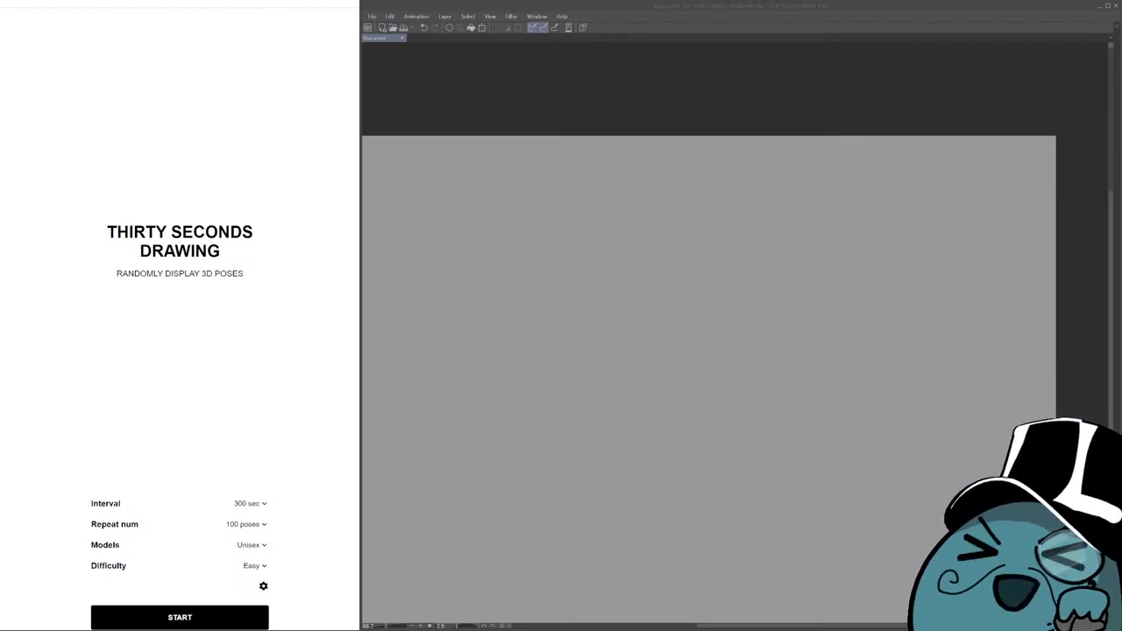
left_click(802, 256)
key("ctrl+z")
scroll(822, 356, "up", 1)
key("ctrl+0")
left_click_drag(808, 353, 763, 362)
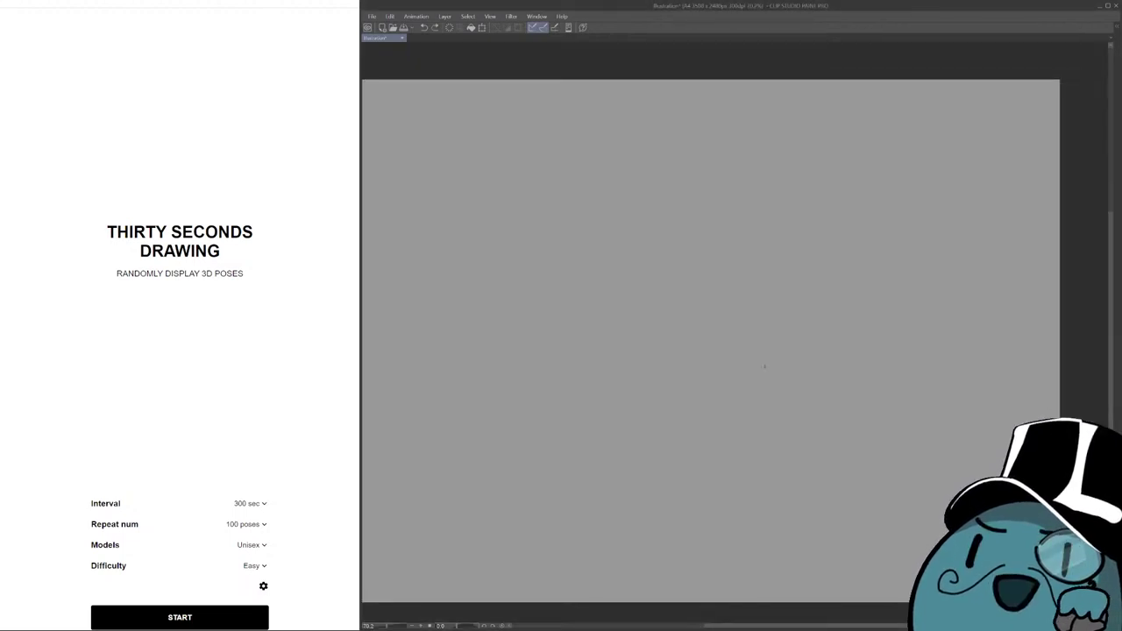
mouse_move(704, 400)
left_mouse_down()
mouse_move(761, 362)
mouse_move(750, 329)
mouse_move(765, 298)
mouse_move(752, 259)
mouse_move(757, 182)
mouse_move(739, 153)
left_mouse_up()
mouse_move(731, 399)
left_mouse_down()
mouse_move(724, 289)
mouse_move(748, 257)
mouse_move(757, 215)
mouse_move(749, 175)
mouse_move(724, 152)
mouse_move(707, 189)
mouse_move(708, 403)
left_mouse_up()
mouse_move(772, 300)
left_mouse_down()
mouse_move(766, 401)
mouse_move(760, 161)
left_mouse_up()
key("ctrl+z")
key("ctrl+z")
key("ctrl+z")
key("ctrl+z")
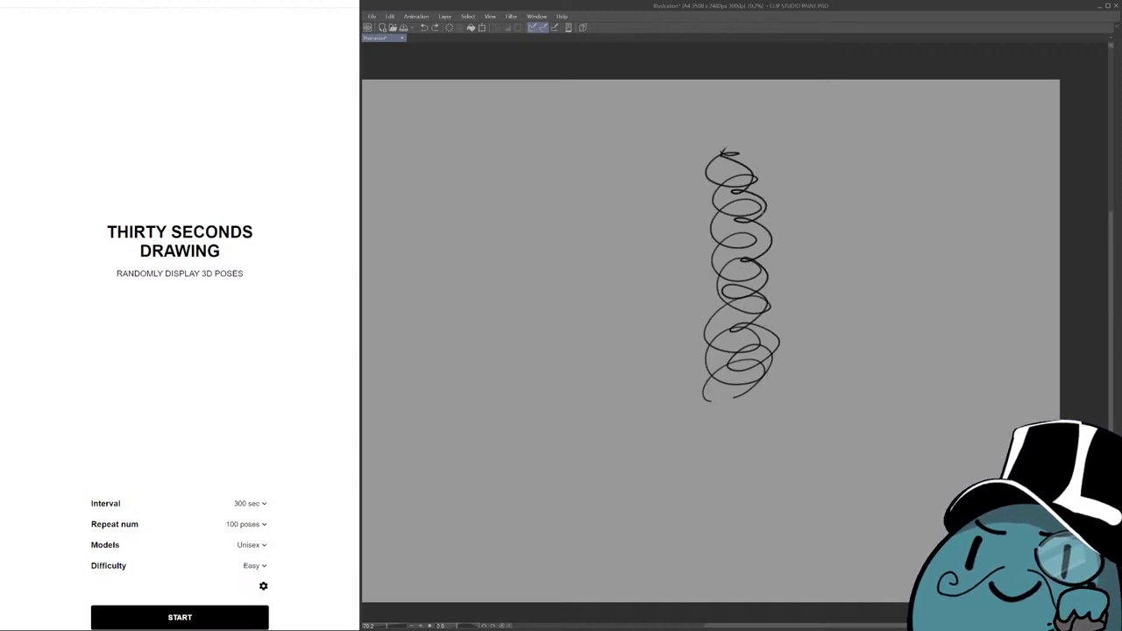
Doodle a coiled band winding around an upright cylinder, with a rounded top and a thin stick beneath.
mouse_move(713, 156)
left_mouse_down()
mouse_move(746, 189)
mouse_move(740, 182)
mouse_move(714, 224)
mouse_move(714, 214)
mouse_move(746, 246)
mouse_move(740, 230)
mouse_move(720, 269)
mouse_move(723, 259)
mouse_move(769, 293)
mouse_move(746, 283)
mouse_move(730, 330)
mouse_move(726, 321)
mouse_move(745, 359)
mouse_move(744, 347)
mouse_move(739, 380)
mouse_move(718, 386)
mouse_move(722, 407)
mouse_move(756, 397)
mouse_move(765, 430)
mouse_move(723, 423)
left_mouse_up()
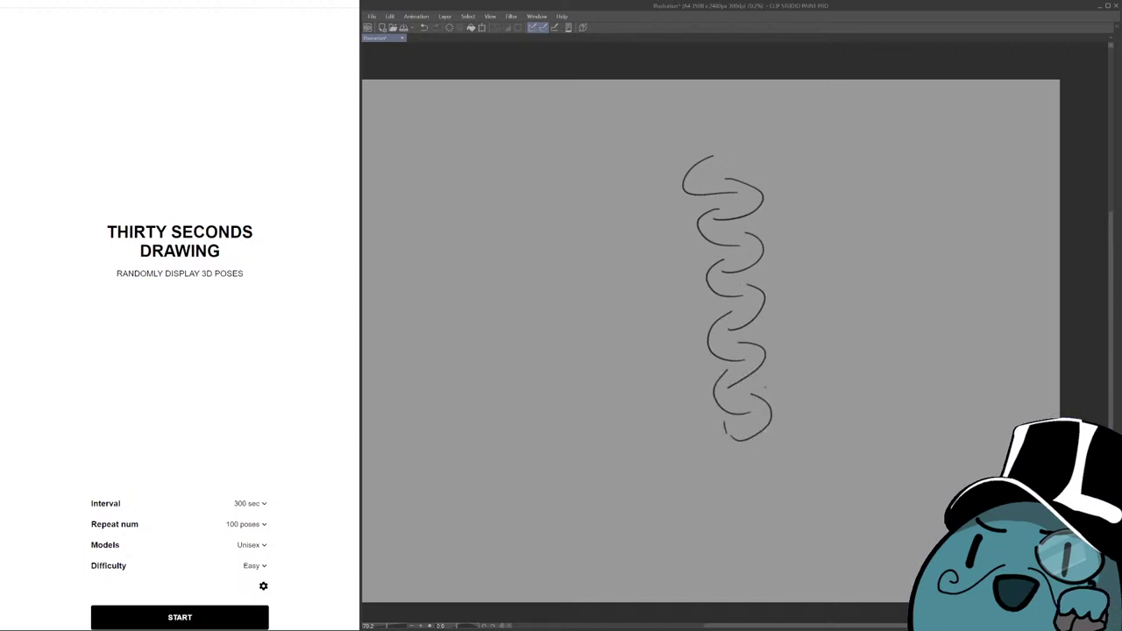
left_click_drag(764, 375, 764, 396)
left_click_drag(724, 361, 724, 372)
left_click_drag(760, 323, 759, 343)
left_click_drag(712, 299, 713, 323)
left_click_drag(759, 263, 759, 287)
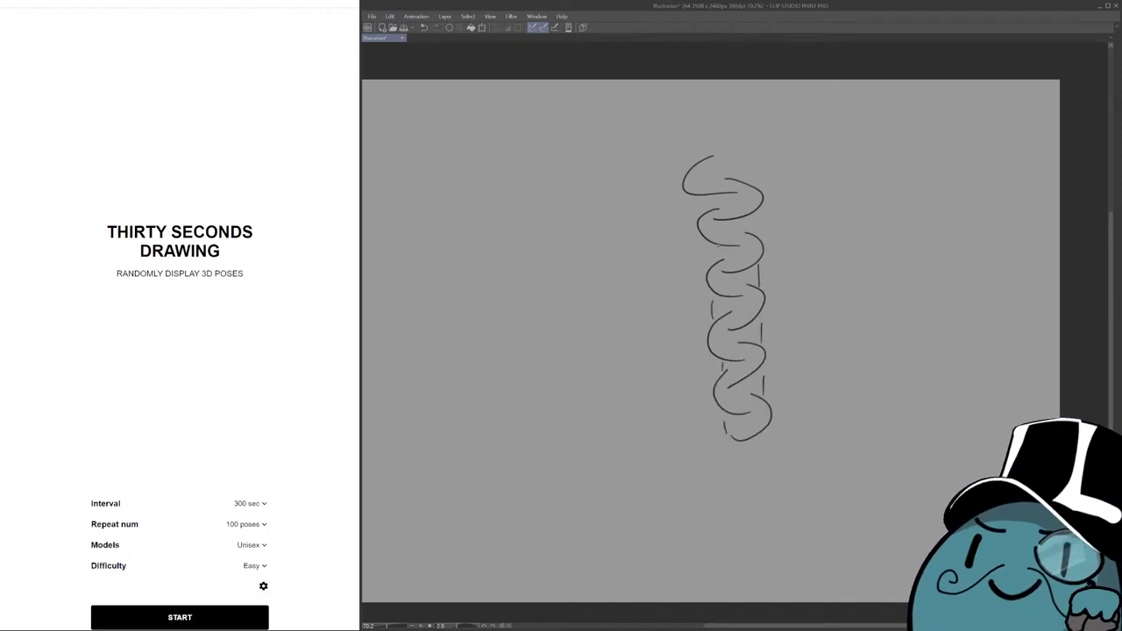
left_click_drag(712, 242, 711, 259)
left_click_drag(756, 215, 756, 237)
left_click_drag(706, 195, 705, 212)
left_click_drag(721, 149, 747, 184)
mouse_move(743, 440)
left_mouse_down()
mouse_move(758, 501)
mouse_move(747, 505)
left_mouse_up()
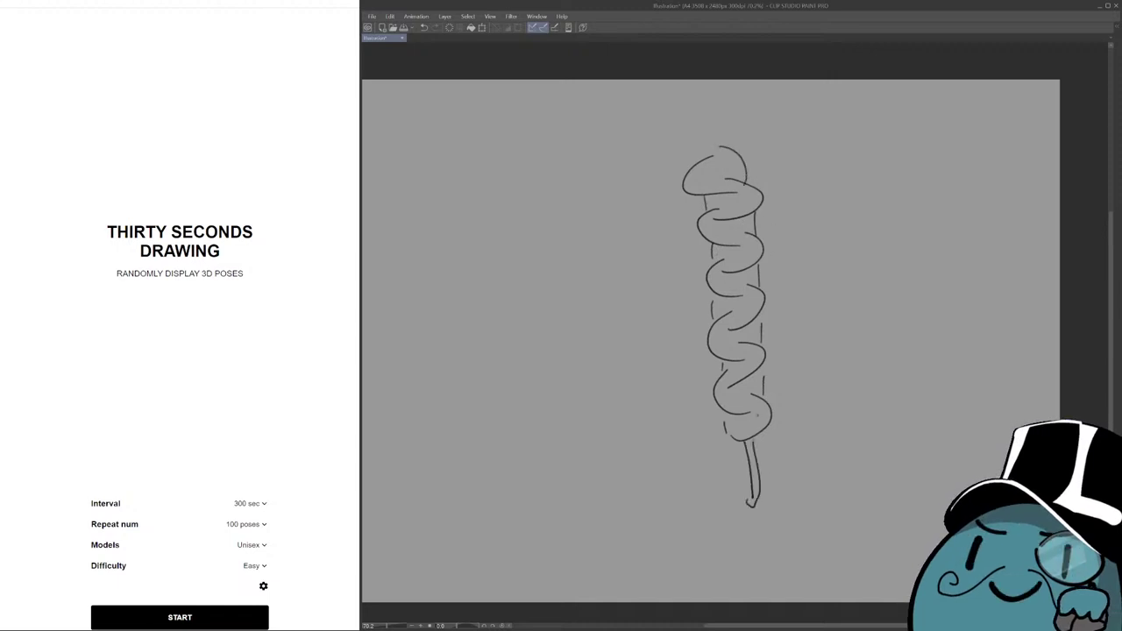
Shade the coiled band with short curved hatching strokes from top to bottom.
left_click_drag(694, 166, 699, 186)
mouse_move(705, 163)
left_mouse_down()
mouse_move(708, 186)
mouse_move(733, 189)
mouse_move(742, 213)
left_mouse_up()
left_click_drag(743, 203, 712, 231)
mouse_move(727, 229)
left_mouse_down()
mouse_move(747, 261)
mouse_move(731, 274)
left_mouse_up()
mouse_move(730, 260)
left_mouse_down()
mouse_move(719, 270)
mouse_move(733, 285)
left_mouse_up()
left_click_drag(739, 285, 752, 312)
left_click_drag(749, 309, 725, 326)
mouse_move(723, 326)
left_mouse_down()
mouse_move(716, 344)
mouse_move(756, 377)
mouse_move(731, 389)
mouse_move(770, 426)
left_mouse_up()
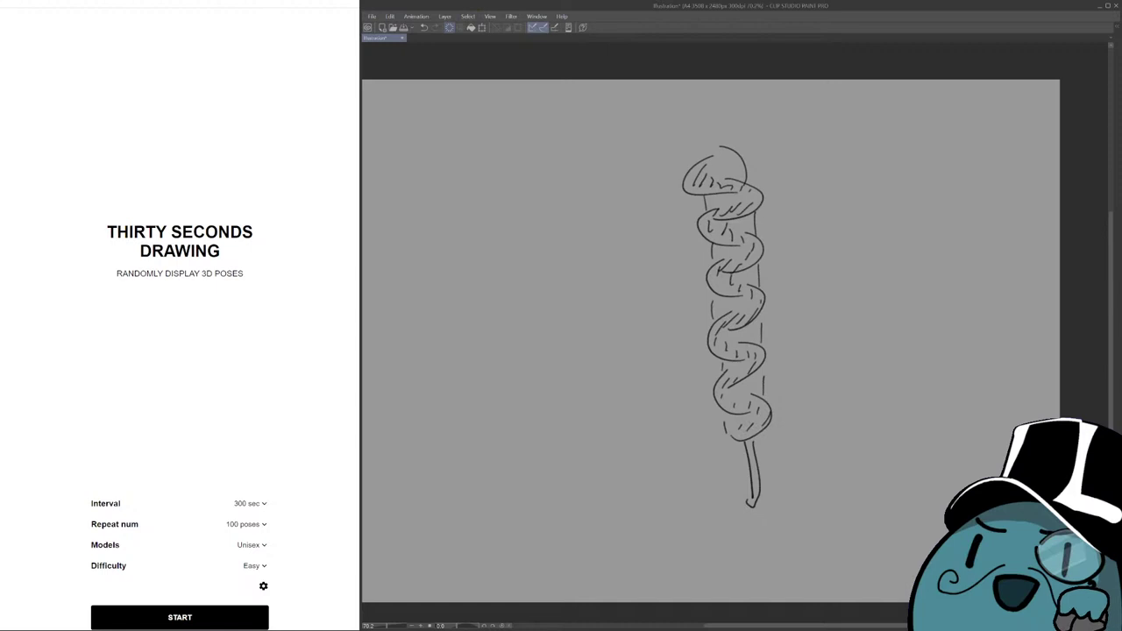
Clear the coil doodle from the canvas and fit the blank page to the view.
left_click(449, 27)
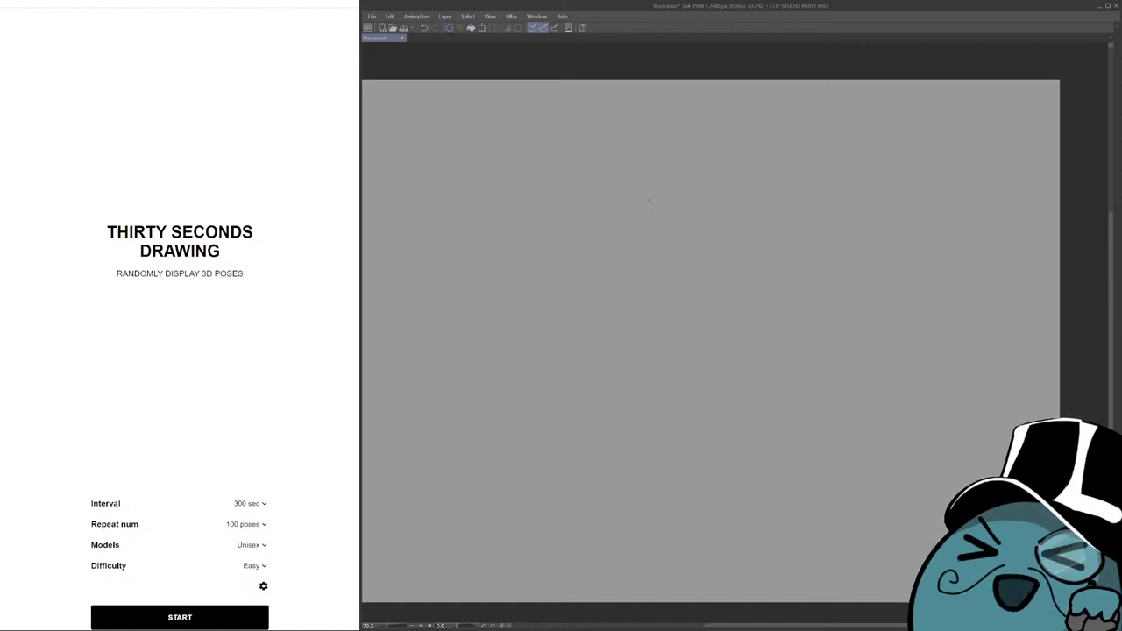
scroll(658, 280, "down", 2)
scroll(658, 280, "up", 1)
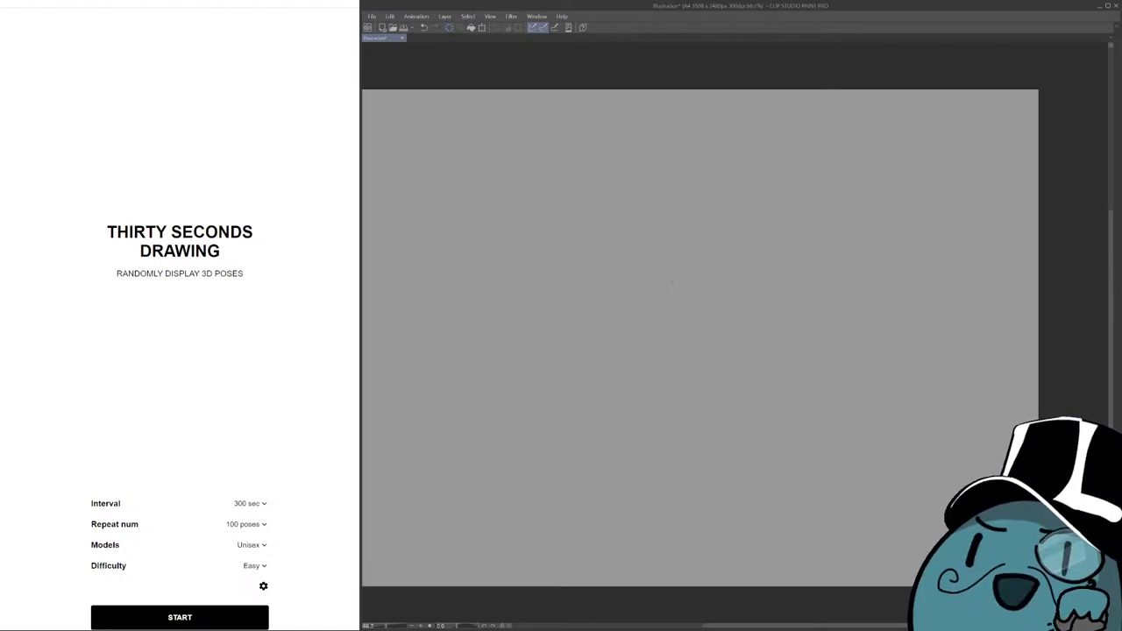
key("ctrl+0")
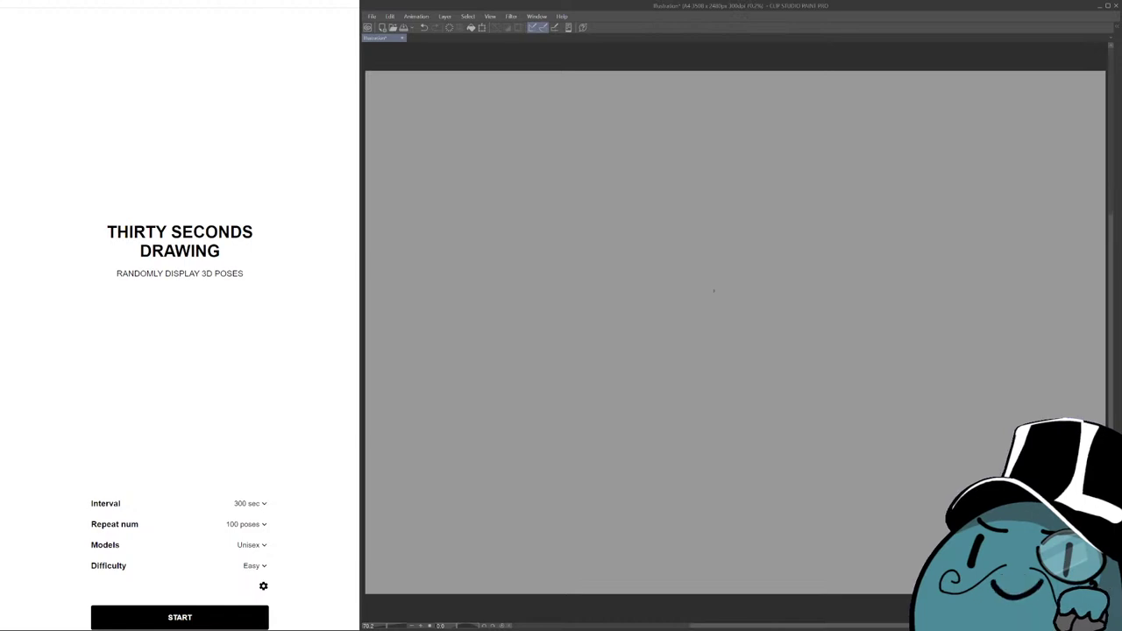
mouse_move(708, 199)
left_mouse_down()
mouse_move(706, 225)
mouse_move(656, 268)
left_mouse_up()
key("Delete")
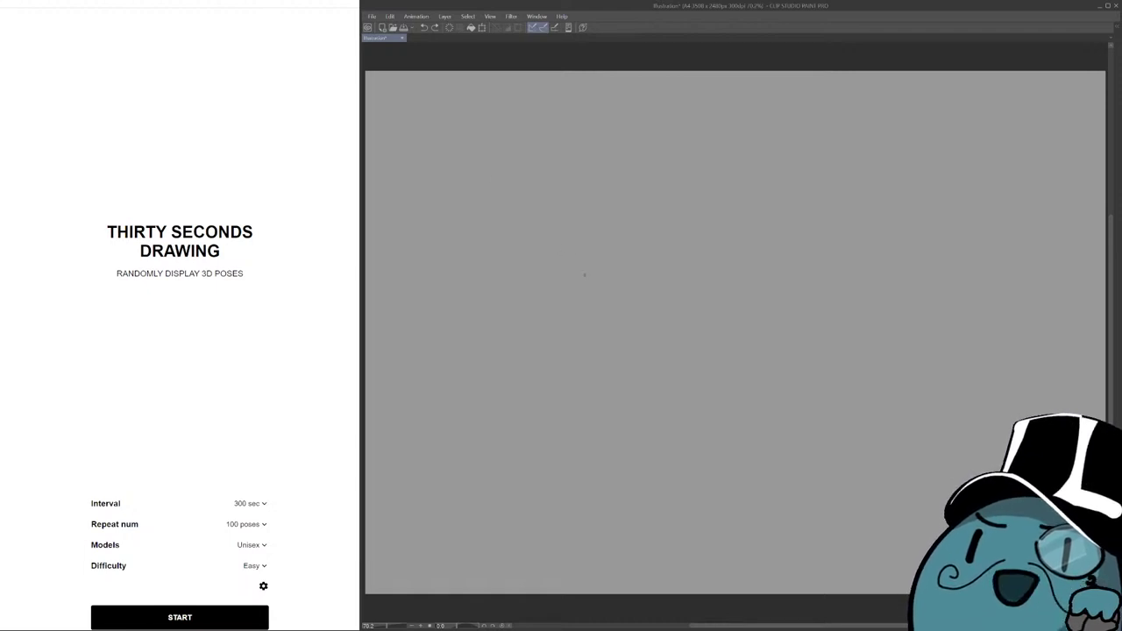
Start the 3D pose session with the 300-second interval.
left_click_drag(587, 282, 774, 412)
left_click(234, 522)
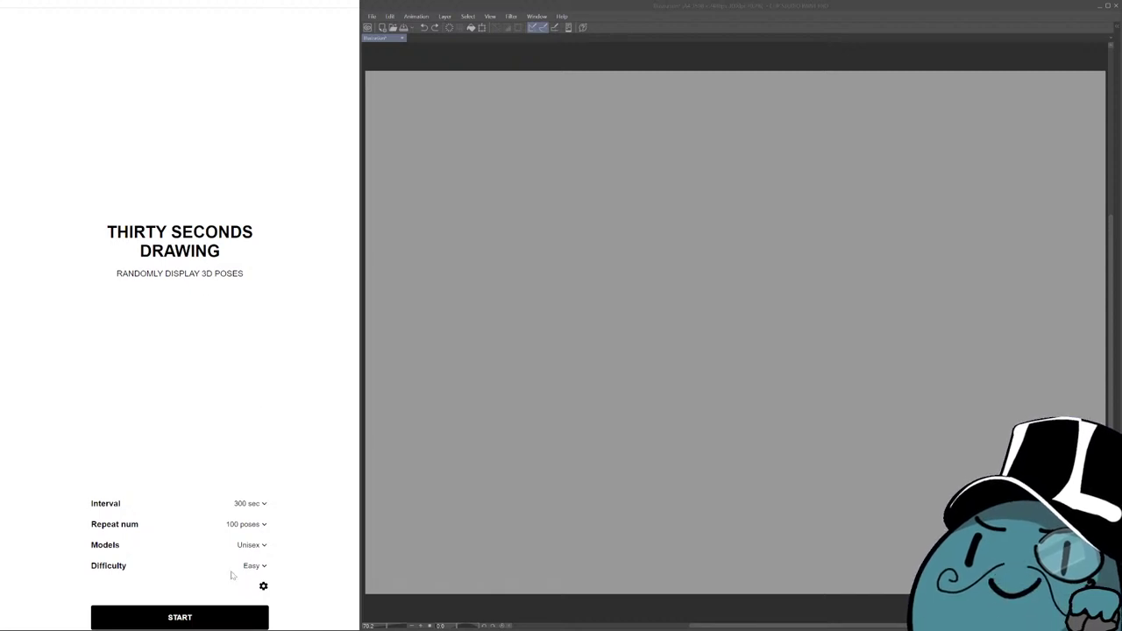
left_click(206, 617)
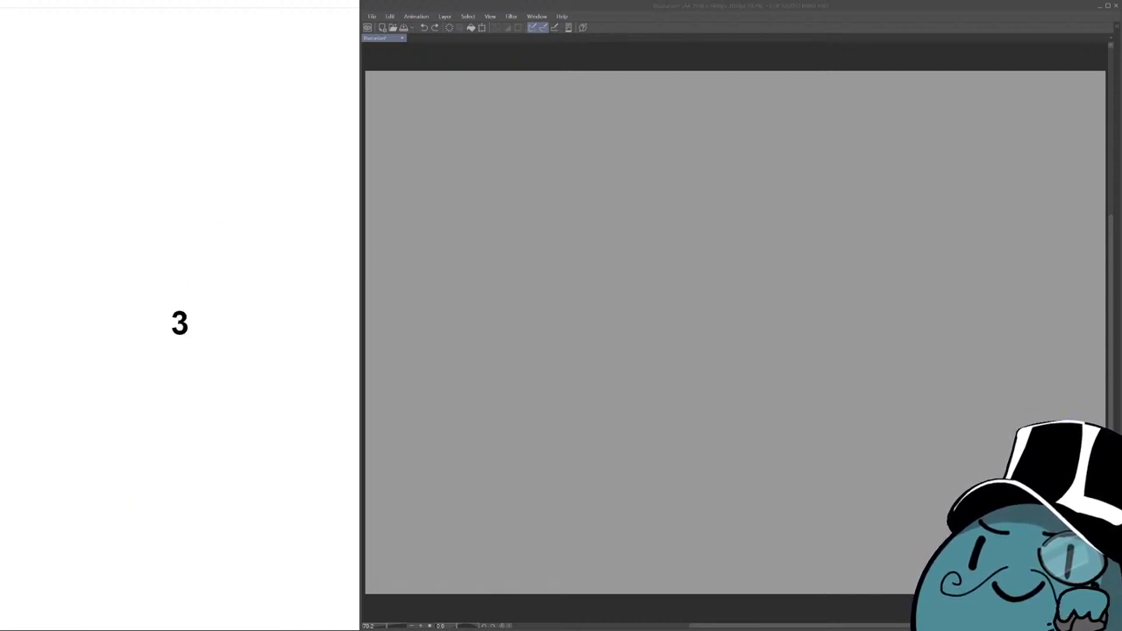
left_click_drag(815, 226, 697, 324)
key("ctrl+z")
left_click_drag(807, 312, 781, 307)
mouse_move(800, 220)
left_mouse_down()
mouse_move(749, 260)
mouse_move(764, 268)
left_mouse_up()
key("ctrl+z")
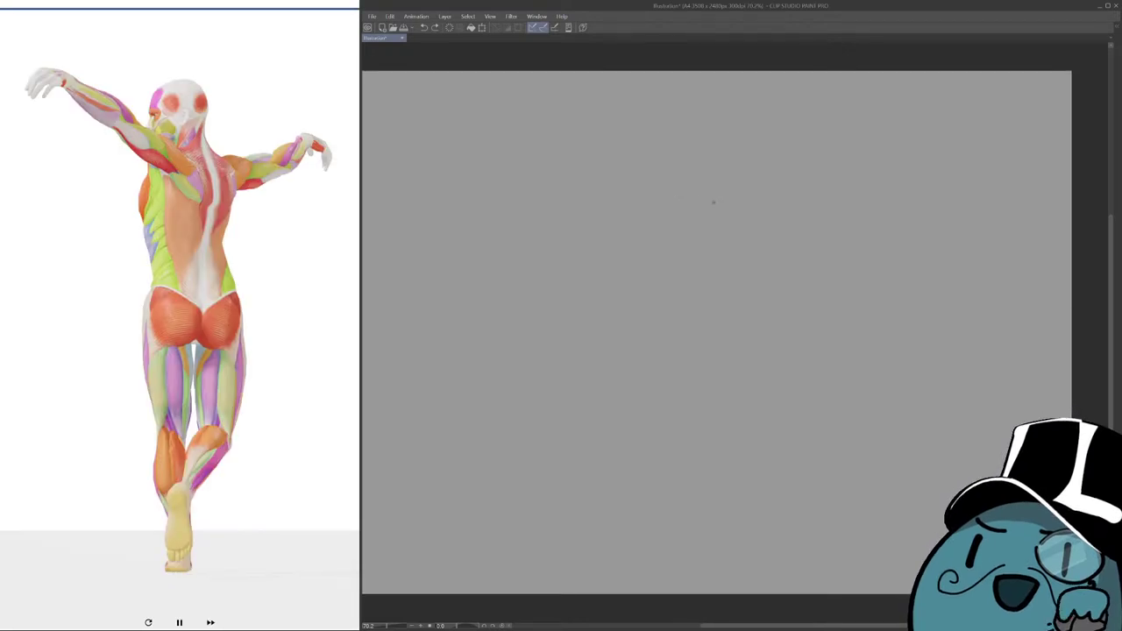
mouse_move(604, 143)
left_mouse_down()
mouse_move(621, 155)
mouse_move(617, 141)
mouse_move(602, 145)
mouse_move(646, 181)
mouse_move(645, 200)
left_mouse_up()
key("ctrl+z")
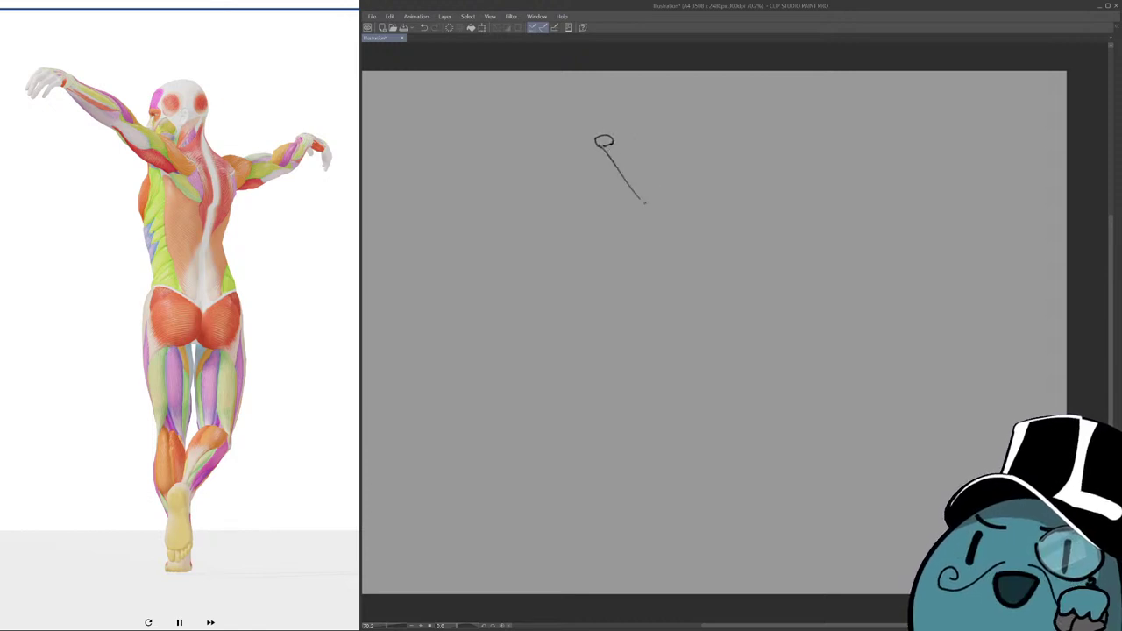
key("ctrl+z")
left_click_drag(600, 145, 618, 181)
key("ctrl+z")
left_click_drag(596, 137, 626, 193)
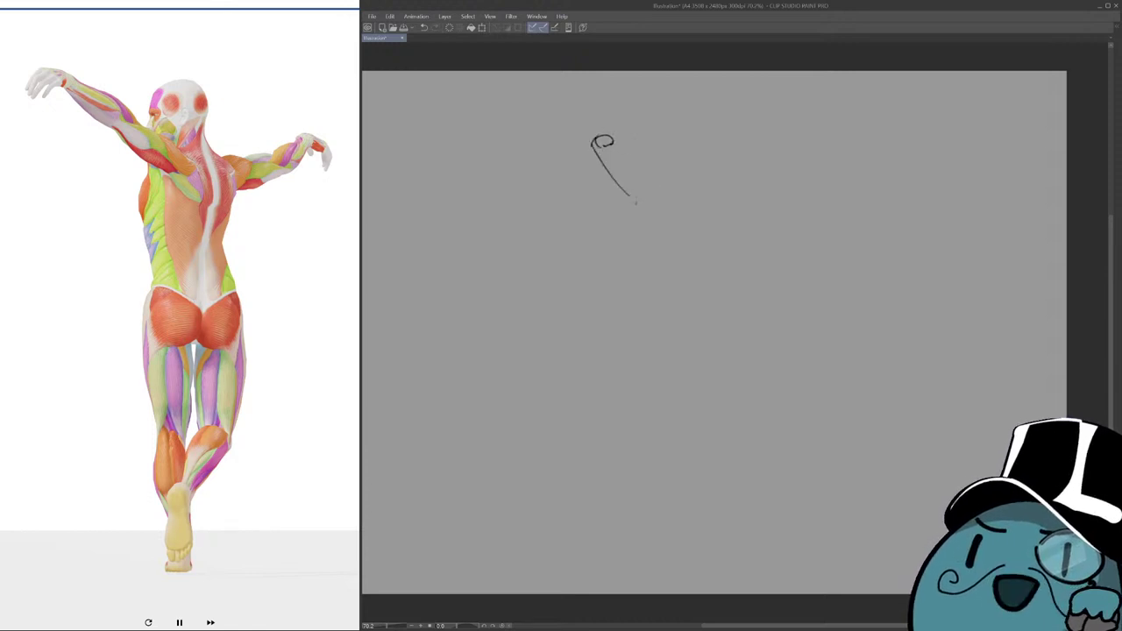
key("ctrl+d")
key("Delete")
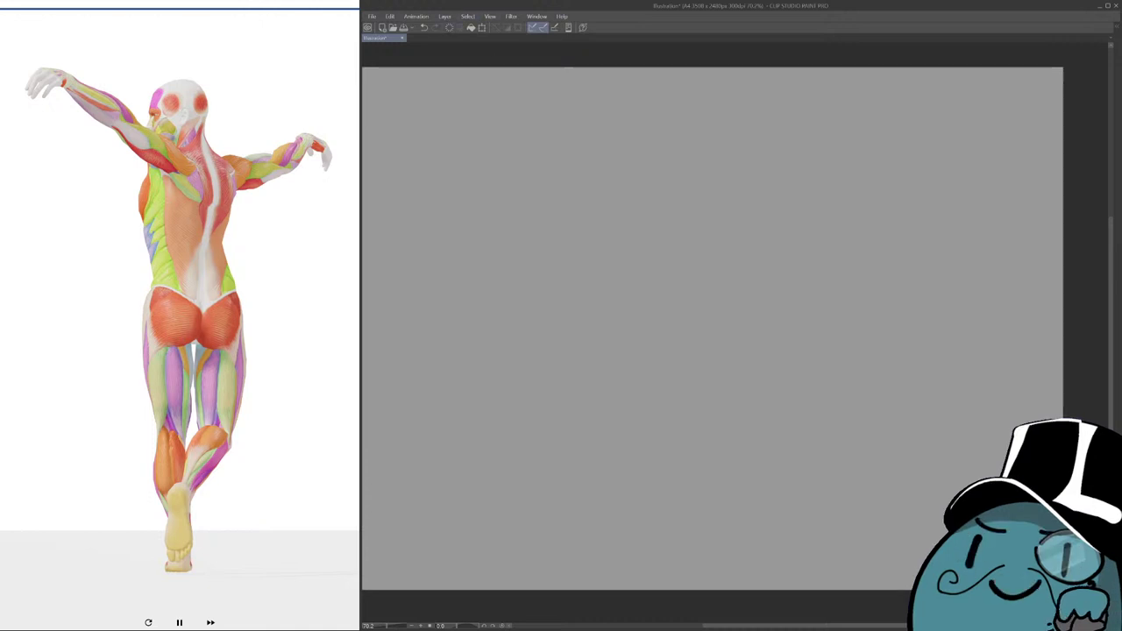
Draw the near shoulder curve and outer side contour of the ribcage for the back-view pose.
mouse_move(709, 179)
left_mouse_down()
mouse_move(675, 225)
mouse_move(690, 266)
left_mouse_up()
key("ctrl+z")
key("ctrl+z")
left_click_drag(674, 223, 696, 270)
key("ctrl+z")
key("ctrl+z")
mouse_move(703, 179)
left_mouse_down()
mouse_move(675, 234)
mouse_move(699, 283)
left_mouse_up()
mouse_move(700, 181)
left_mouse_down()
mouse_move(724, 177)
mouse_move(726, 188)
mouse_move(711, 179)
mouse_move(712, 192)
mouse_move(688, 196)
mouse_move(706, 208)
mouse_move(672, 204)
left_mouse_up()
Sketch a curved cross-contour around the middle of the ribcage.
left_click_drag(646, 241, 656, 265)
mouse_move(647, 240)
left_mouse_down()
mouse_move(698, 224)
mouse_move(648, 254)
left_mouse_up()
key("ctrl+z")
key("ctrl+z")
mouse_move(657, 234)
left_mouse_down()
mouse_move(705, 248)
mouse_move(650, 256)
mouse_move(719, 249)
mouse_move(654, 255)
left_mouse_up()
key("ctrl+z")
key("ctrl+z")
key("ctrl+z")
mouse_move(667, 235)
left_mouse_down()
mouse_move(715, 252)
mouse_move(682, 231)
mouse_move(734, 268)
mouse_move(710, 251)
mouse_move(734, 259)
mouse_move(726, 233)
left_mouse_up()
key("ctrl+z")
key("ctrl+z")
key("ctrl+z")
Draw the upper back edge across to the far shoulder, sloping down at its end.
mouse_move(686, 189)
left_mouse_down()
mouse_move(719, 186)
mouse_move(738, 235)
left_mouse_up()
key("ctrl+z")
key("ctrl+z")
mouse_move(701, 191)
left_mouse_down()
mouse_move(701, 181)
mouse_move(717, 201)
mouse_move(692, 178)
left_mouse_up()
key("ctrl+z")
key("ctrl+z")
key("ctrl+z")
left_click_drag(697, 177, 738, 212)
key("ctrl+z")
key("ctrl+z")
Draw the curved spine line running down the back past the ribcage.
left_click_drag(719, 165, 722, 294)
key("ctrl+z")
key("ctrl+z")
key("ctrl+z")
key("ctrl+z")
key("ctrl+z")
key("ctrl+z")
left_click_drag(711, 174, 713, 287)
key("ctrl+z")
left_click_drag(713, 238, 717, 295)
key("ctrl+z")
left_click_drag(715, 238, 712, 321)
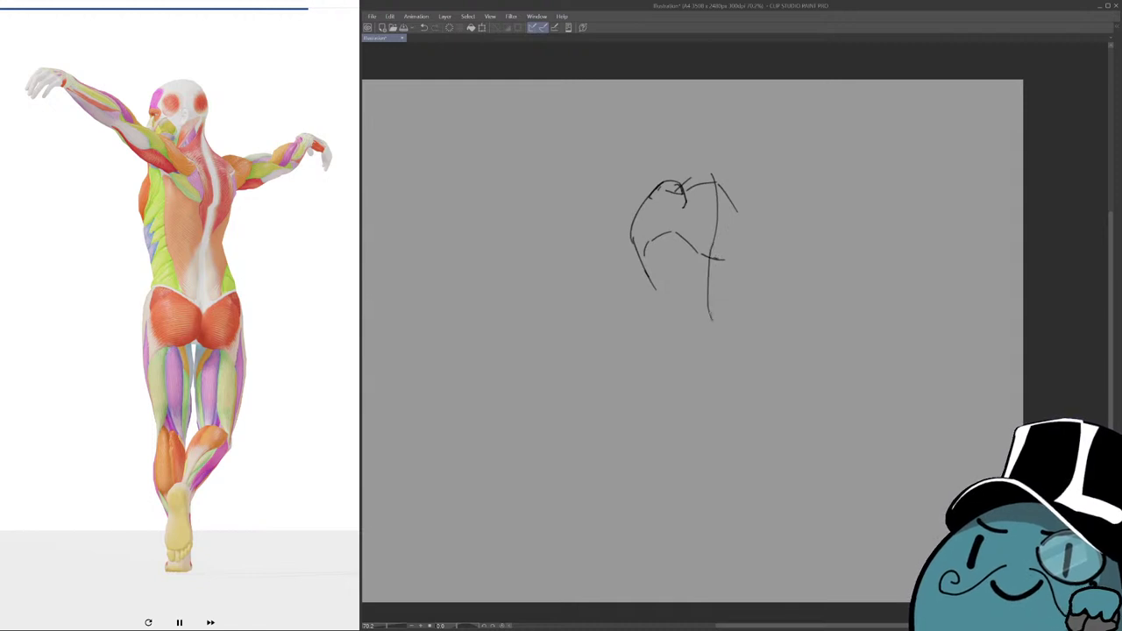
Close the ribcage with a curved lower edge and the far side contour.
left_click_drag(669, 288, 719, 302)
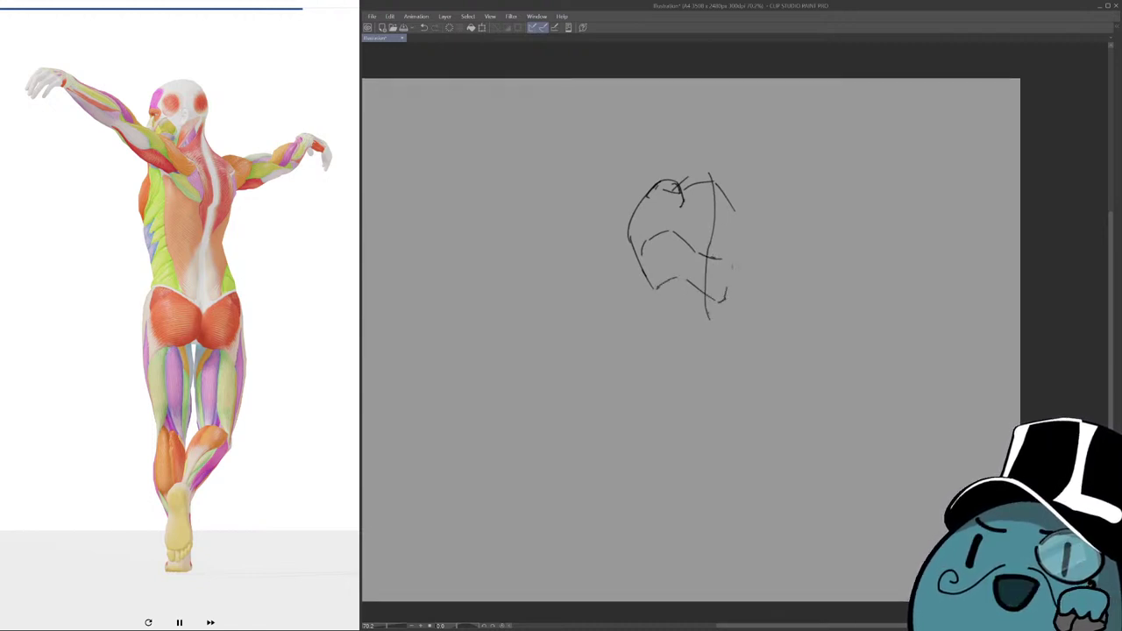
left_click_drag(737, 216, 727, 282)
key("ctrl+z")
mouse_move(719, 188)
left_mouse_down()
mouse_move(742, 222)
mouse_move(720, 282)
left_mouse_up()
scroll(756, 228, "down", 1)
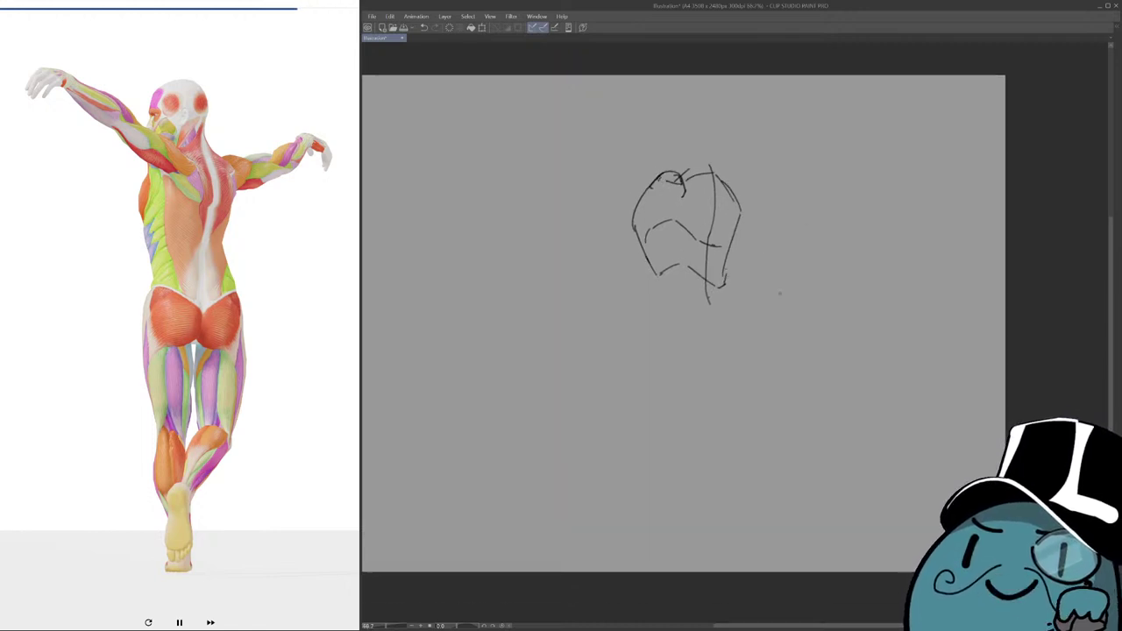
key("ctrl+0")
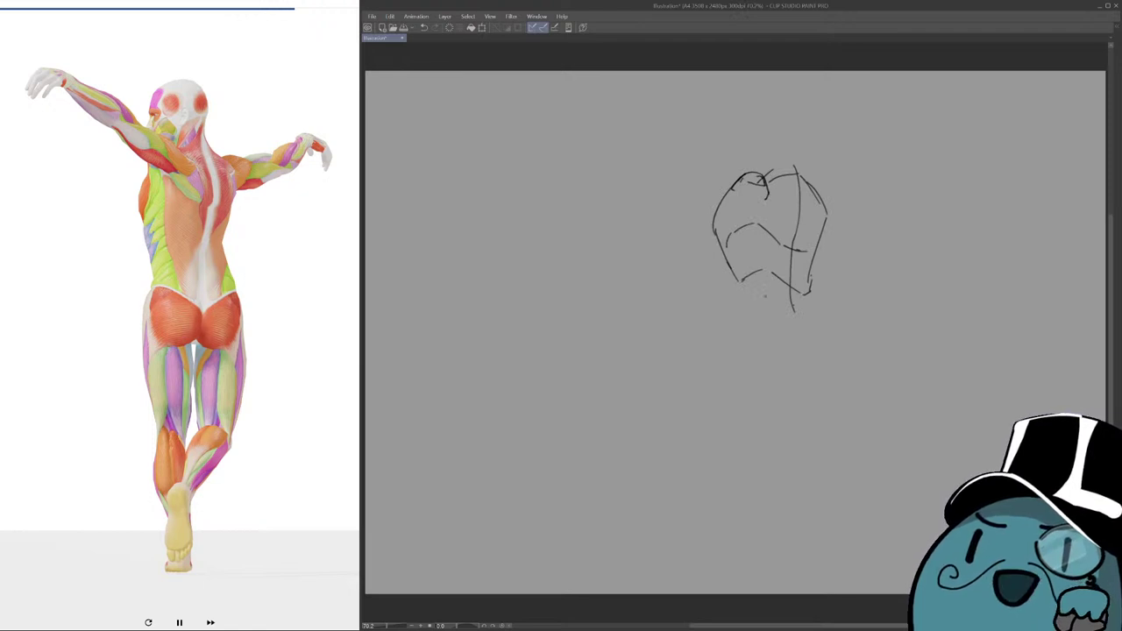
Draw a round waist form overlapping the ribcage's lower edge.
left_click_drag(771, 263, 677, 262)
scroll(677, 290, "down", 1)
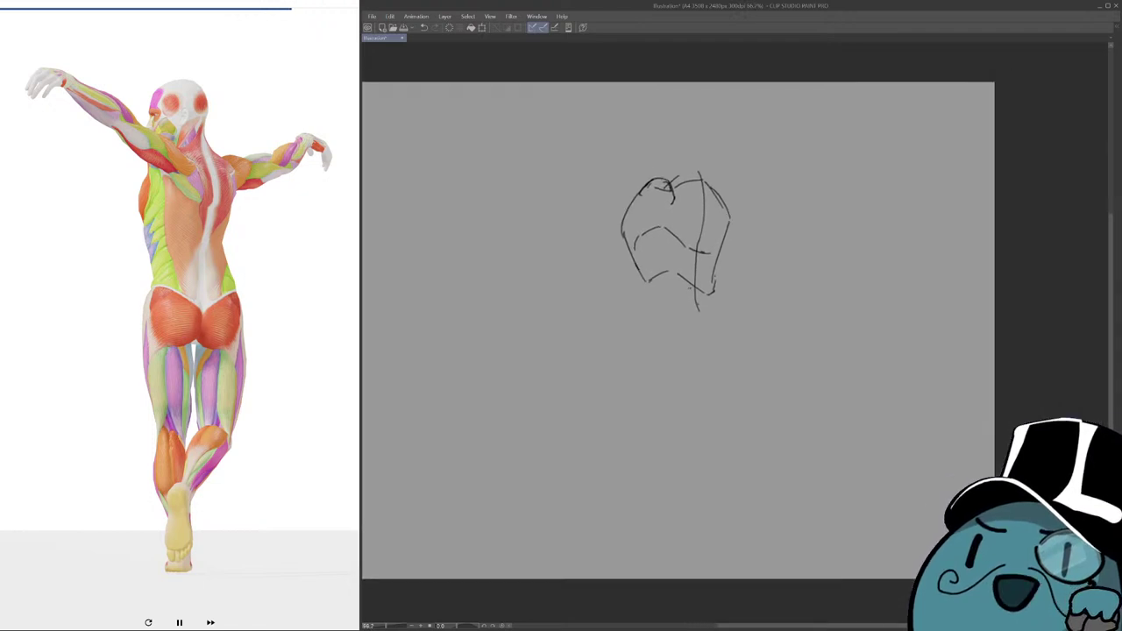
key("ctrl+0")
mouse_move(771, 263)
left_mouse_down()
mouse_move(707, 256)
mouse_move(683, 267)
left_mouse_up()
key("ctrl+z")
key("ctrl+z")
mouse_move(734, 282)
left_mouse_down()
mouse_move(682, 275)
mouse_move(681, 305)
mouse_move(649, 307)
left_mouse_up()
key("ctrl+z")
key("ctrl+z")
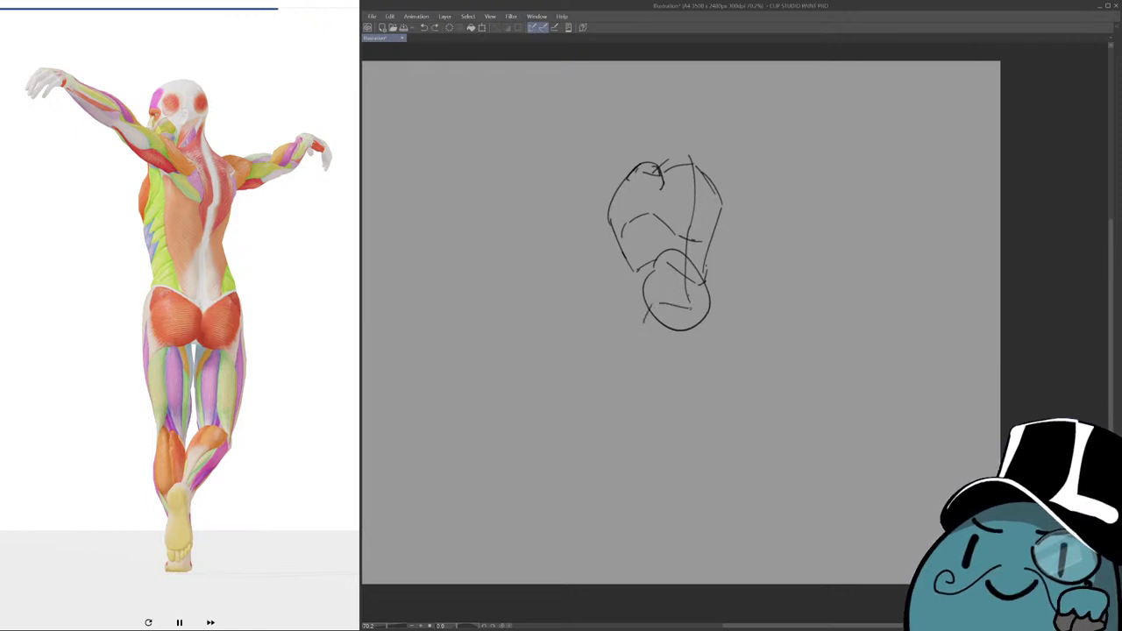
Draw the pelvis block beneath the waist circle, with flared sides and curved upper and lower edges.
mouse_move(639, 311)
left_mouse_down()
mouse_move(721, 305)
mouse_move(733, 359)
mouse_move(729, 348)
left_mouse_up()
key("ctrl+z")
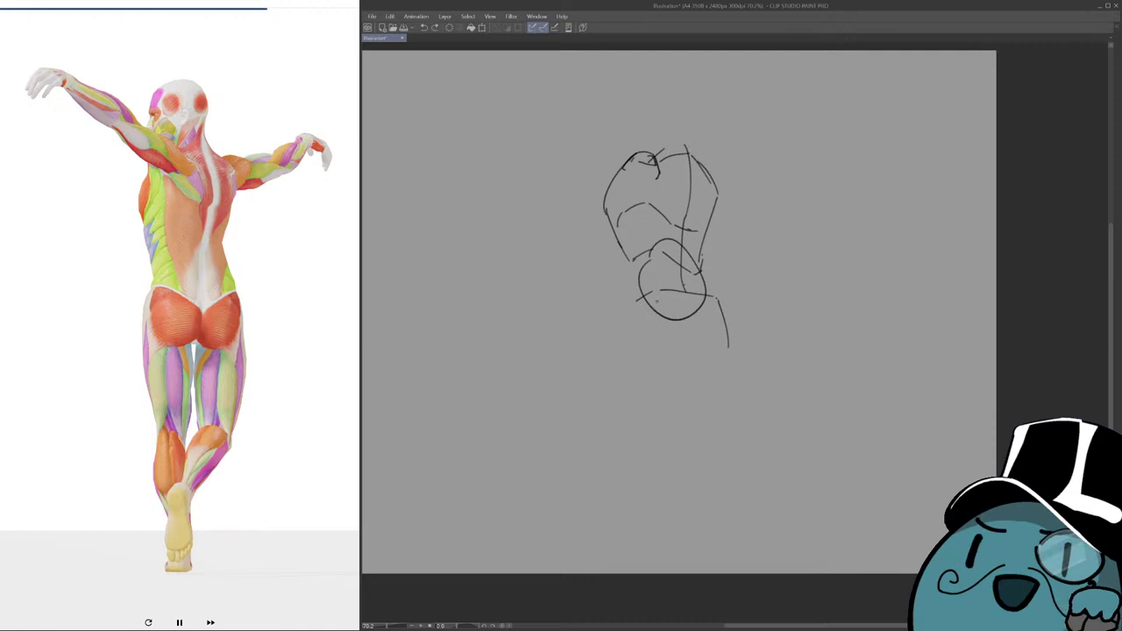
left_click_drag(633, 300, 631, 355)
key("ctrl+z")
mouse_move(633, 302)
left_mouse_down()
mouse_move(632, 359)
mouse_move(727, 359)
left_mouse_up()
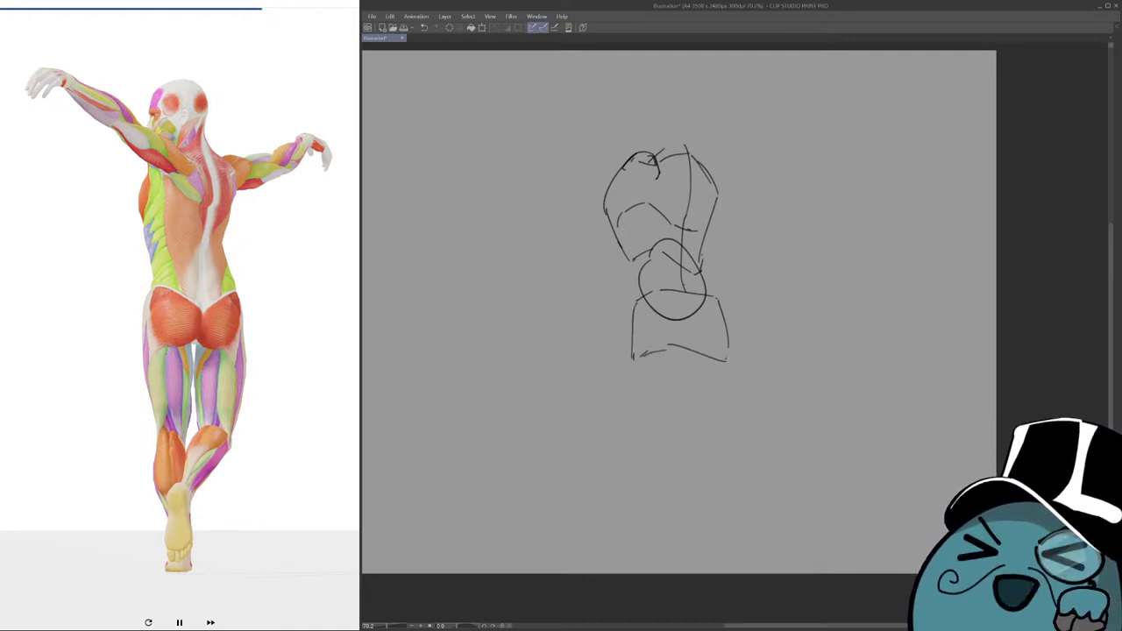
Add the angular right shoulder contour along the far side of the ribcage.
scroll(727, 360, "up", 3)
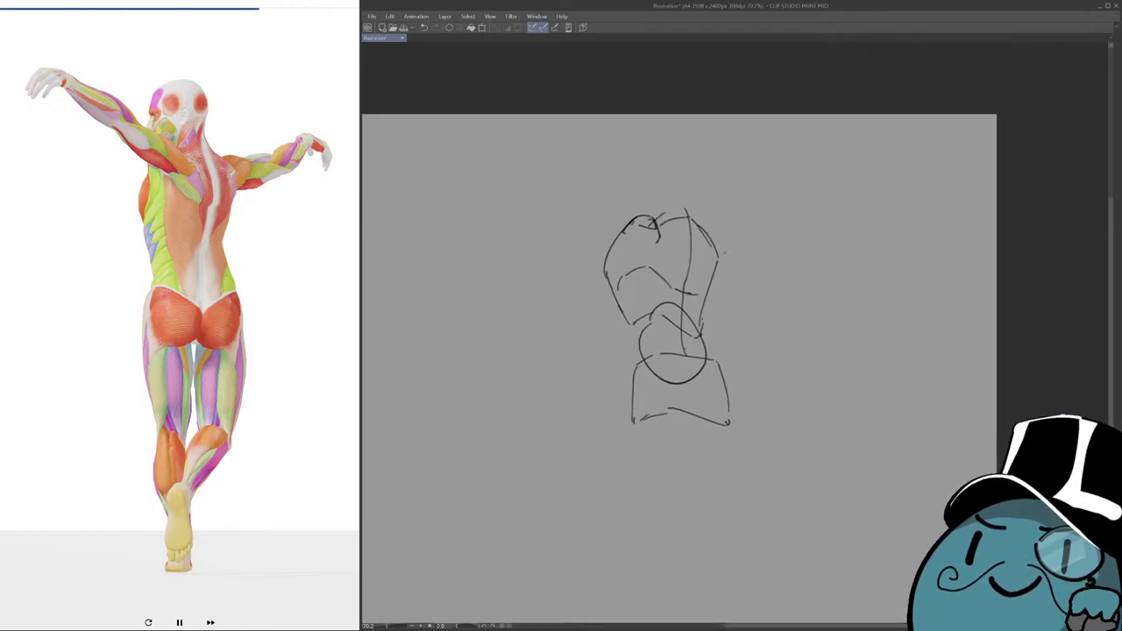
mouse_move(707, 227)
left_mouse_down()
mouse_move(722, 254)
mouse_move(700, 321)
mouse_move(677, 300)
left_mouse_up()
key("ctrl+z")
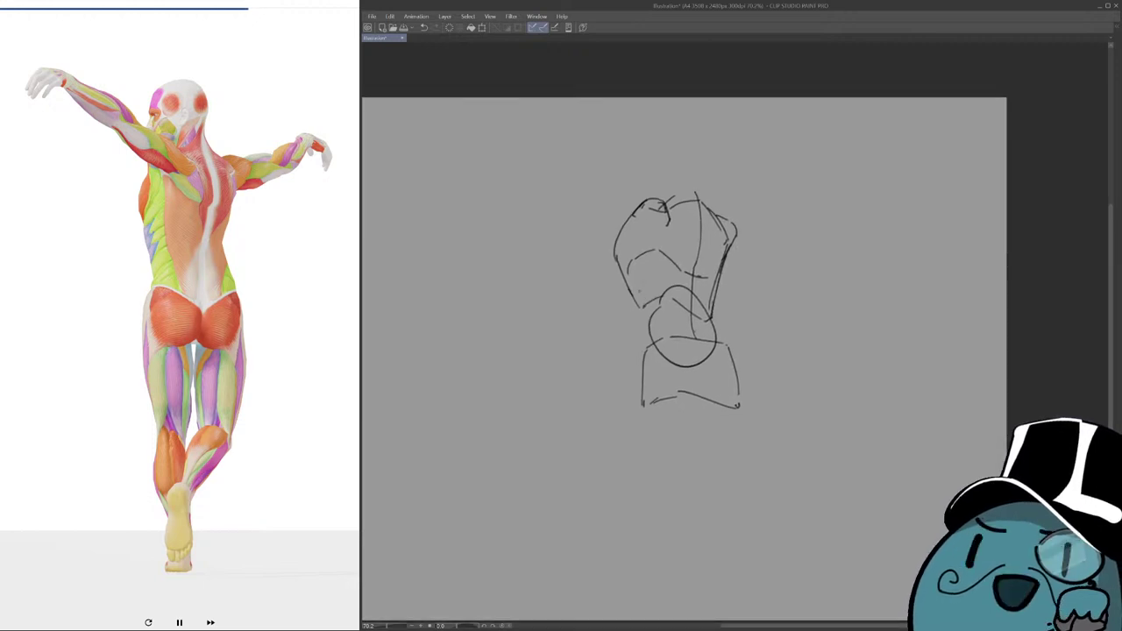
key("ctrl+z")
Draw vertical side-plane lines down the left part of the ribcage and down the pelvis block.
mouse_move(694, 198)
left_mouse_down()
mouse_move(668, 215)
mouse_move(660, 267)
left_mouse_up()
key("ctrl+z")
left_click_drag(664, 224, 671, 371)
key("ctrl+z")
left_click_drag(665, 305, 668, 379)
key("ctrl+z")
mouse_move(666, 317)
left_mouse_down()
mouse_move(668, 347)
mouse_move(656, 349)
left_mouse_up()
mouse_move(655, 286)
left_mouse_down()
mouse_move(661, 391)
mouse_move(708, 391)
left_mouse_up()
key("ctrl+z")
key("ctrl+z")
key("ctrl+z")
key("ctrl+z")
Reshape the pelvis block's lower-left edge into an arch and close its underside with a shallow curve.
mouse_move(636, 378)
left_mouse_down()
mouse_move(688, 393)
mouse_move(723, 383)
left_mouse_up()
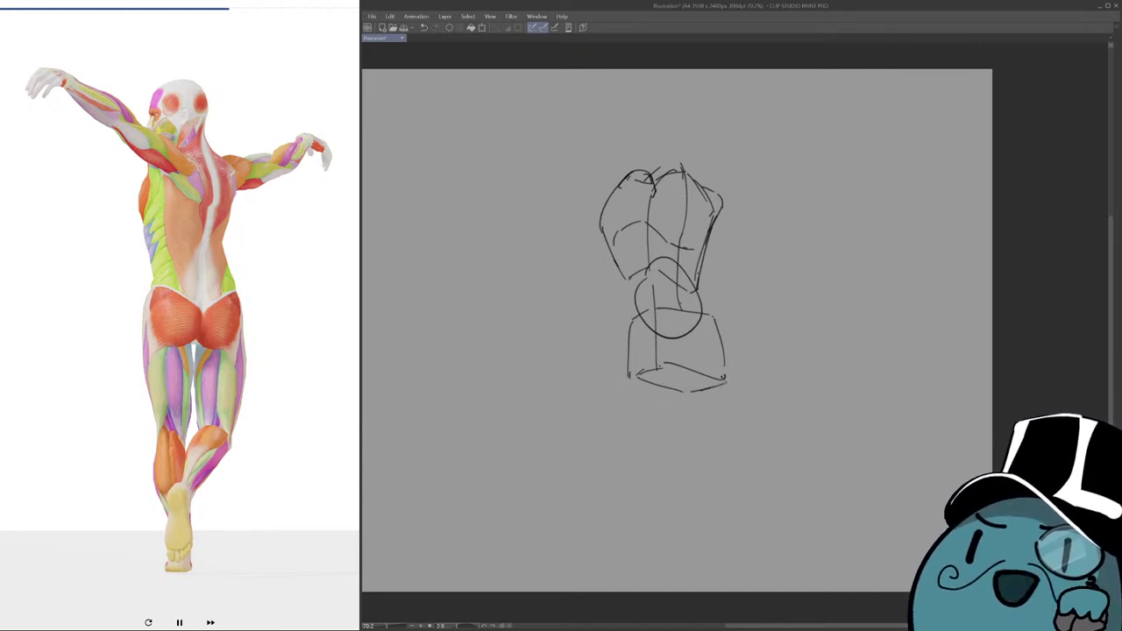
key("ctrl+z")
key("ctrl+z")
left_click_drag(665, 363, 630, 382)
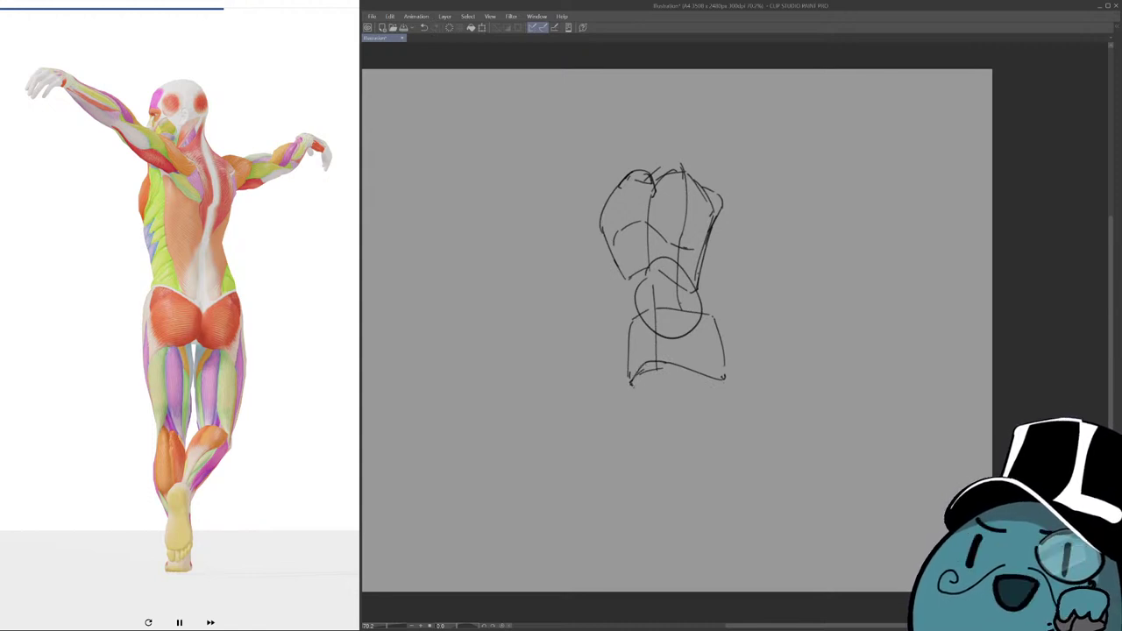
mouse_move(634, 385)
left_mouse_down()
mouse_move(703, 391)
mouse_move(720, 379)
left_mouse_up()
Extend the spine line down through the pelvis block as its centre line.
mouse_move(677, 306)
left_mouse_down()
mouse_move(688, 367)
mouse_move(874, 357)
left_mouse_up()
key("ctrl+z")
mouse_move(676, 366)
left_mouse_down()
mouse_move(751, 345)
mouse_move(704, 327)
mouse_move(664, 329)
mouse_move(678, 342)
left_mouse_up()
key("ctrl+z")
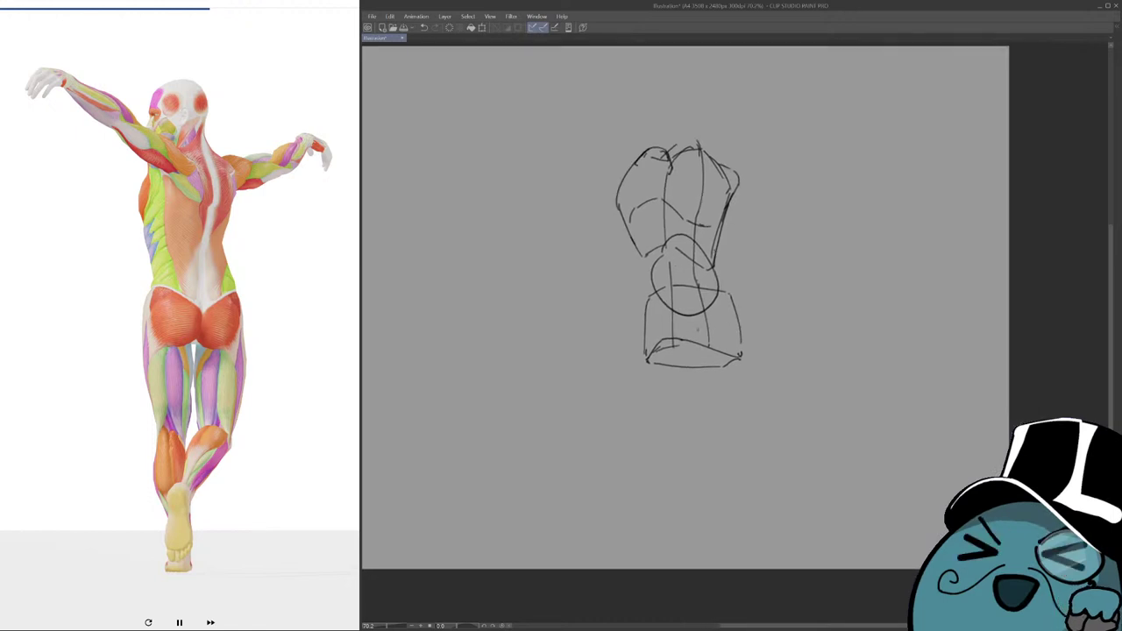
left_click_drag(776, 341, 742, 349)
mouse_move(650, 378)
left_mouse_down()
mouse_move(680, 362)
mouse_move(669, 343)
mouse_move(689, 387)
mouse_move(689, 372)
left_mouse_up()
key("ctrl+z")
Scale the torso sketch down slightly with a free transform and reposition it on the canvas.
key("ctrl+minus")
key("ctrl+minus")
left_click_drag(651, 212, 659, 213)
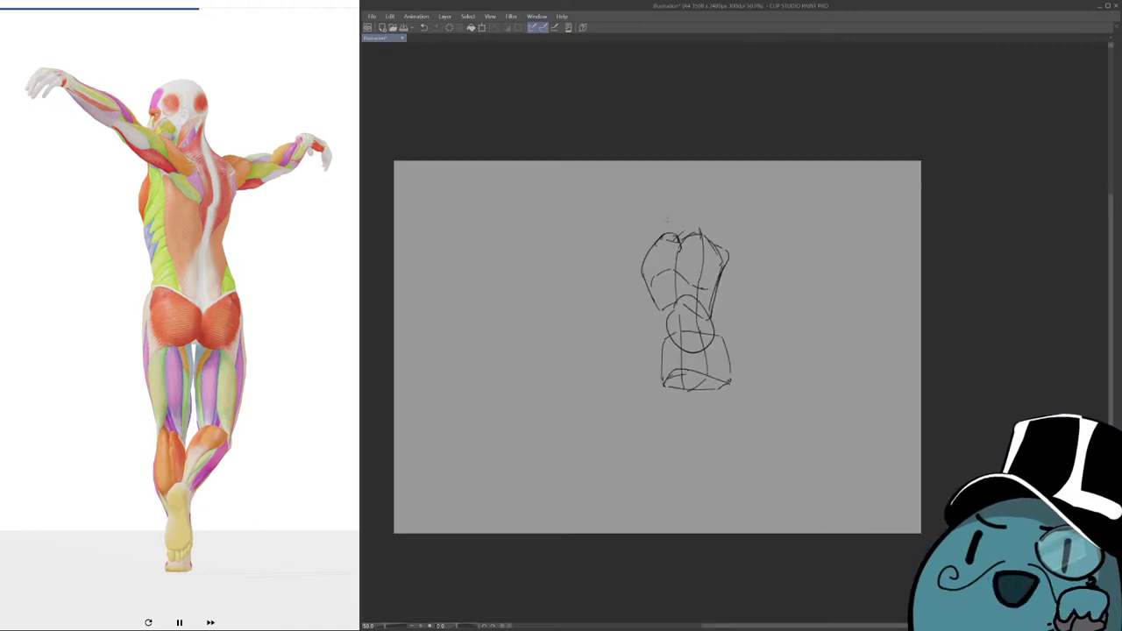
key("ctrl+t")
left_click_drag(731, 227, 725, 237)
left_click_drag(683, 314, 675, 294)
key("Return")
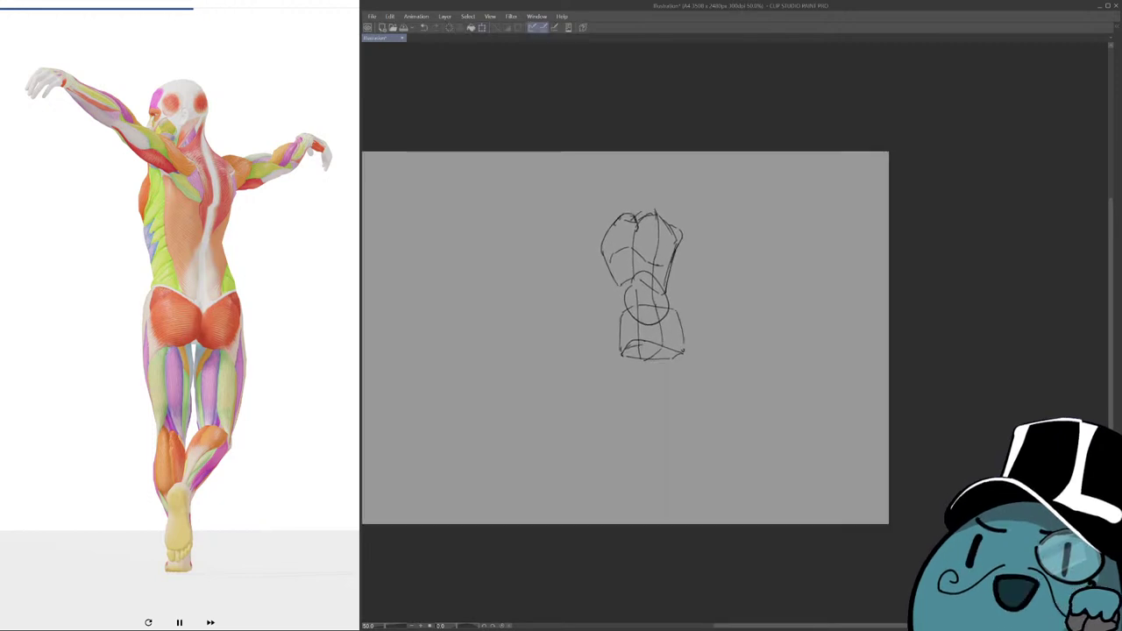
Draw the left buttock as a rounded form inside the pelvis block.
scroll(675, 293, "up", 1)
mouse_move(679, 298)
left_mouse_down()
mouse_move(673, 288)
mouse_move(642, 298)
mouse_move(634, 347)
mouse_move(655, 287)
mouse_move(693, 339)
mouse_move(693, 311)
left_mouse_up()
key("ctrl+z")
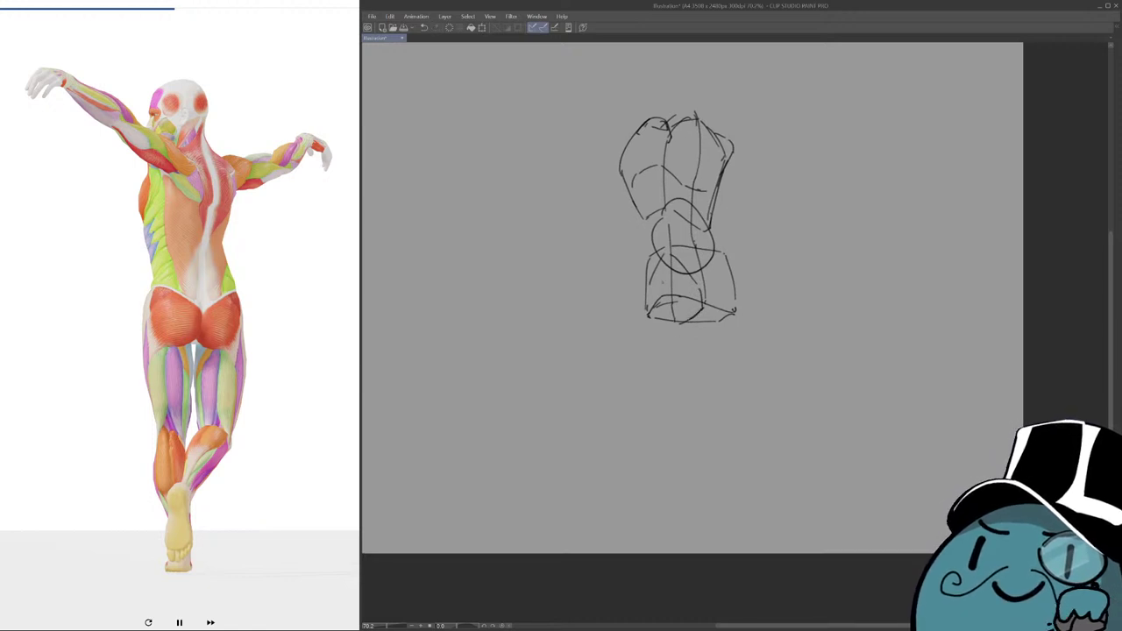
Draw the left hip contour and the long outer edge of the left thigh.
mouse_move(651, 256)
left_mouse_down()
mouse_move(640, 302)
mouse_move(652, 364)
left_mouse_up()
key("ctrl+z")
mouse_move(644, 307)
left_mouse_down()
mouse_move(654, 382)
mouse_move(647, 362)
left_mouse_up()
key("ctrl+z")
key("ctrl+z")
key("ctrl+z")
left_click_drag(640, 300, 650, 369)
key("ctrl+z")
mouse_move(639, 300)
left_mouse_down()
mouse_move(652, 378)
mouse_move(646, 368)
left_mouse_up()
key("ctrl+z")
key("ctrl+z")
left_click_drag(639, 301, 653, 389)
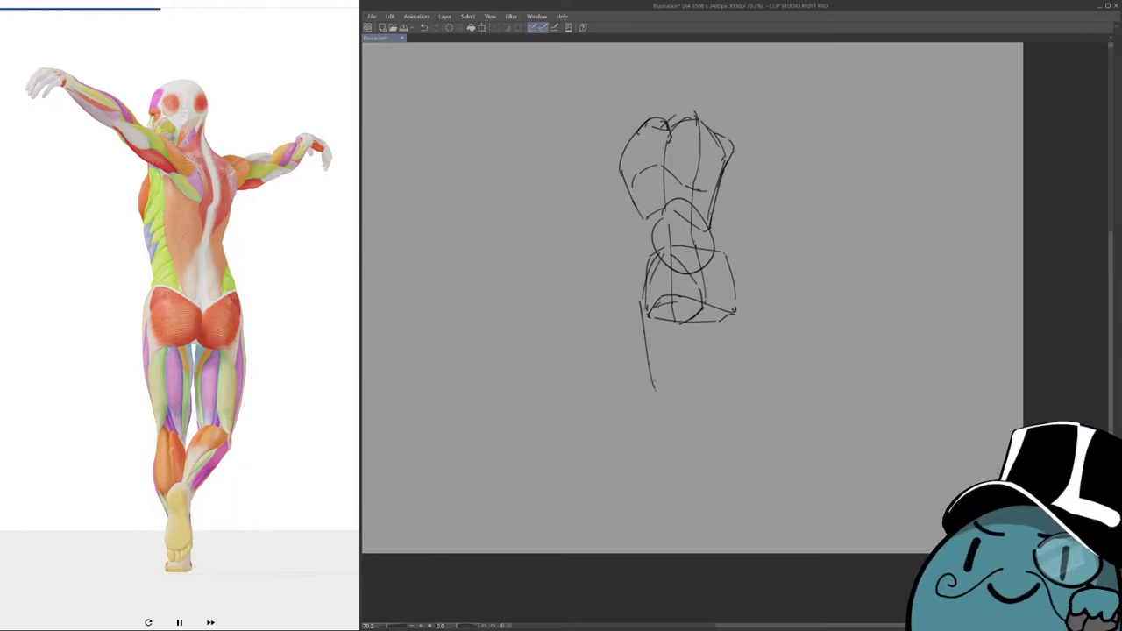
Draw the left thigh's inner edge and close the thigh with a curved knee line.
left_click_drag(691, 324, 681, 400)
key("ctrl+z")
left_click_drag(692, 326, 683, 395)
left_click_drag(724, 346, 698, 348)
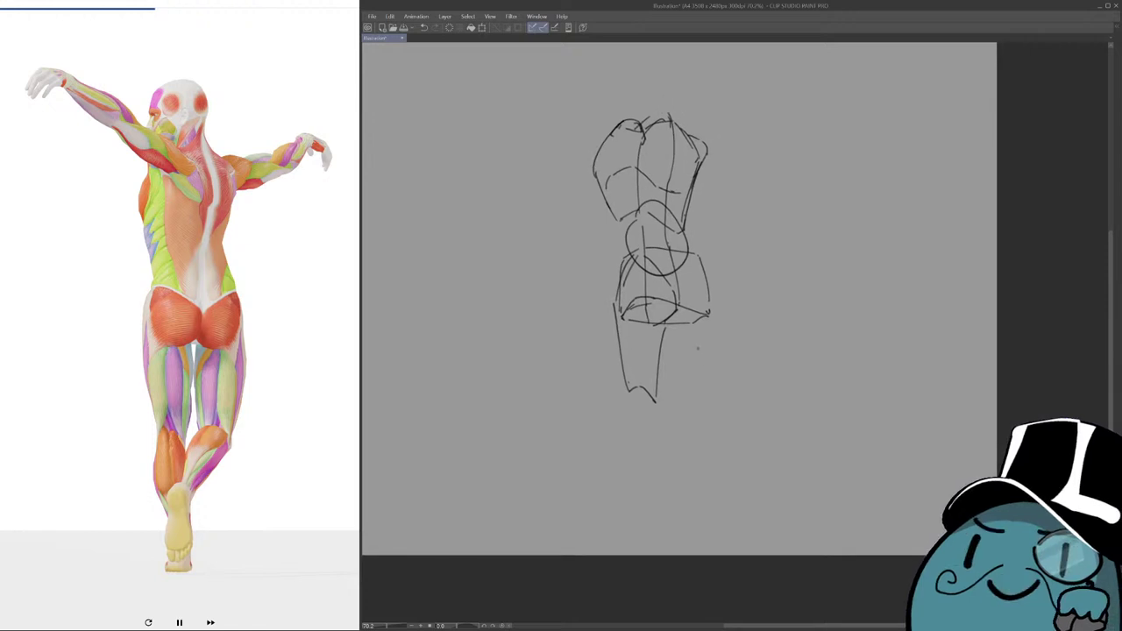
Draw the right buttock curve and the outer contour of the right hip.
left_click_drag(714, 280, 709, 292)
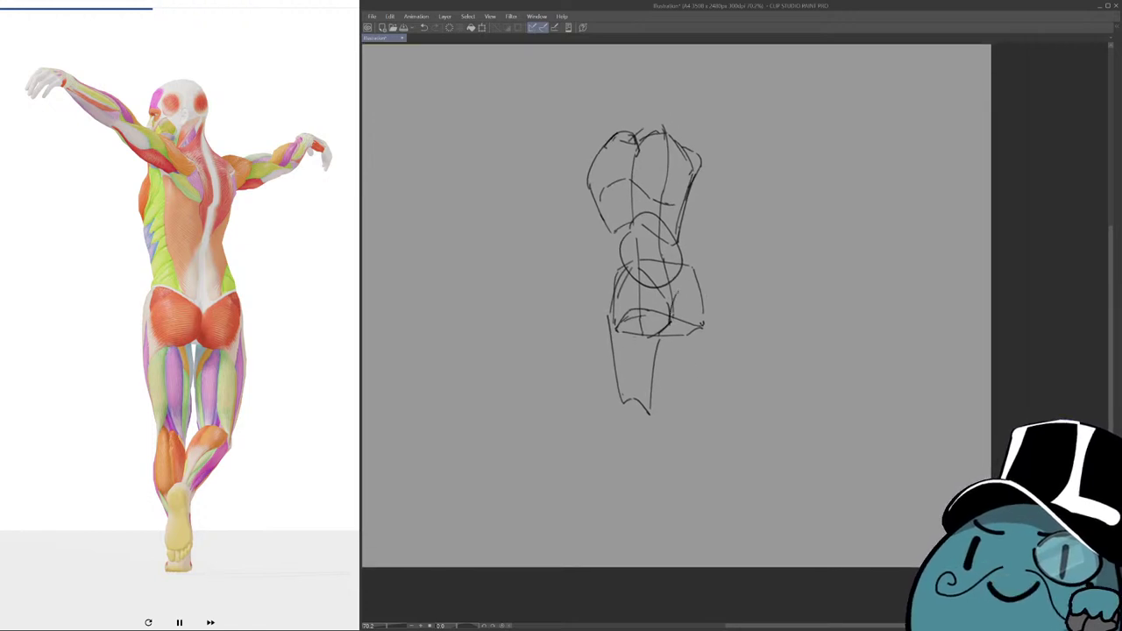
key("ctrl+z")
mouse_move(702, 278)
left_mouse_down()
mouse_move(706, 305)
mouse_move(692, 281)
mouse_move(707, 325)
left_mouse_up()
key("ctrl+z")
key("ctrl+z")
key("ctrl+z")
left_click_drag(699, 282, 707, 323)
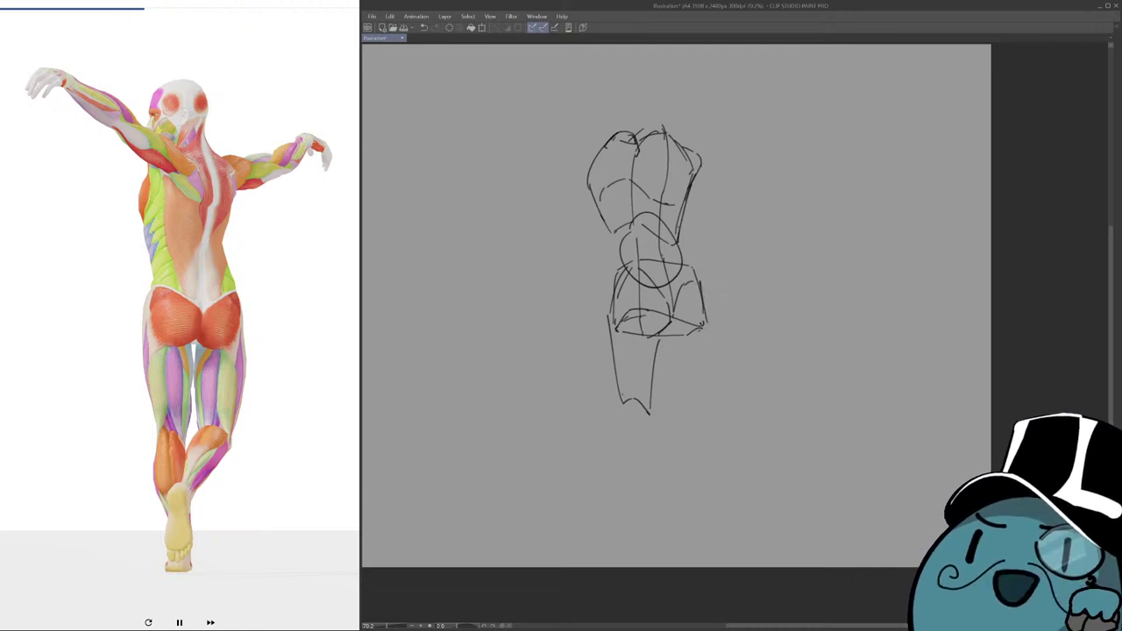
key("ctrl+z")
Draw the right thigh's outer edge and an arched curve at the back of its knee.
mouse_move(699, 281)
left_mouse_down()
mouse_move(710, 334)
mouse_move(696, 412)
left_mouse_up()
key("ctrl+z")
key("ctrl+z")
left_click_drag(708, 328, 697, 414)
key("ctrl+z")
left_click_drag(708, 328, 697, 406)
scroll(675, 298, "down", 1)
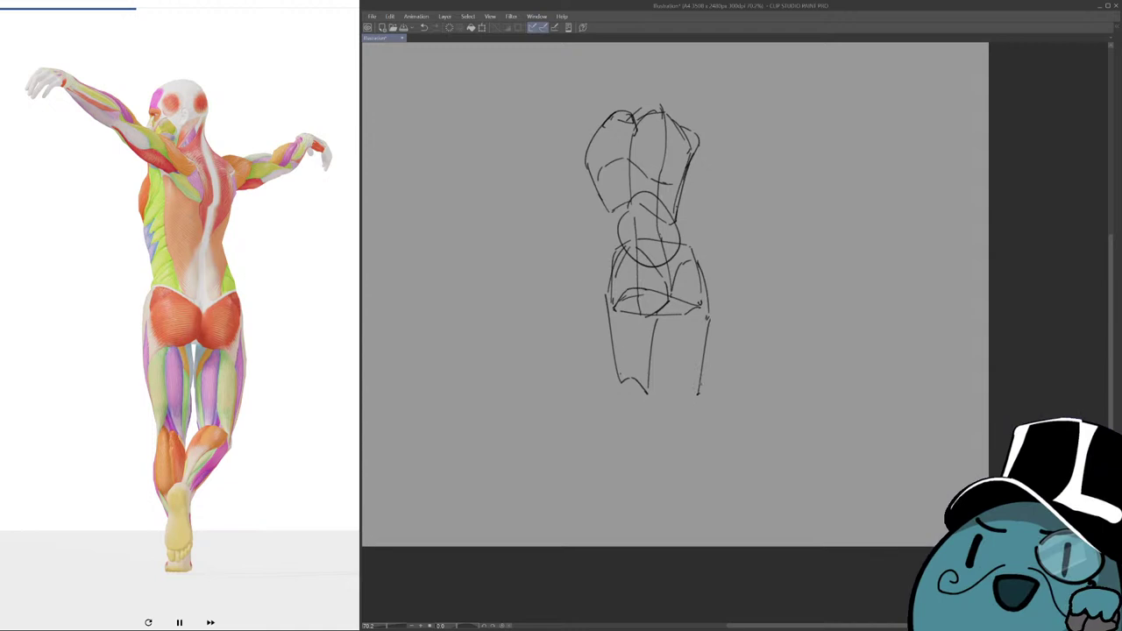
scroll(675, 298, "down", 1)
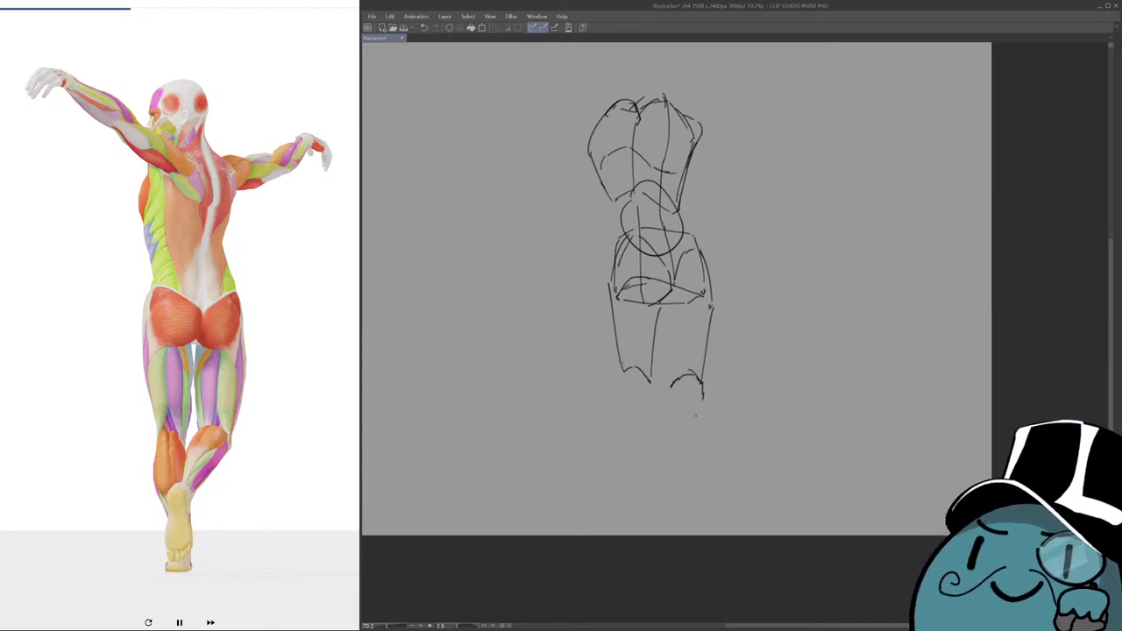
Draw the bent right lower leg tapering diagonally inward to the ankle, and add the thighs' inner edges.
left_click_drag(703, 400, 659, 452)
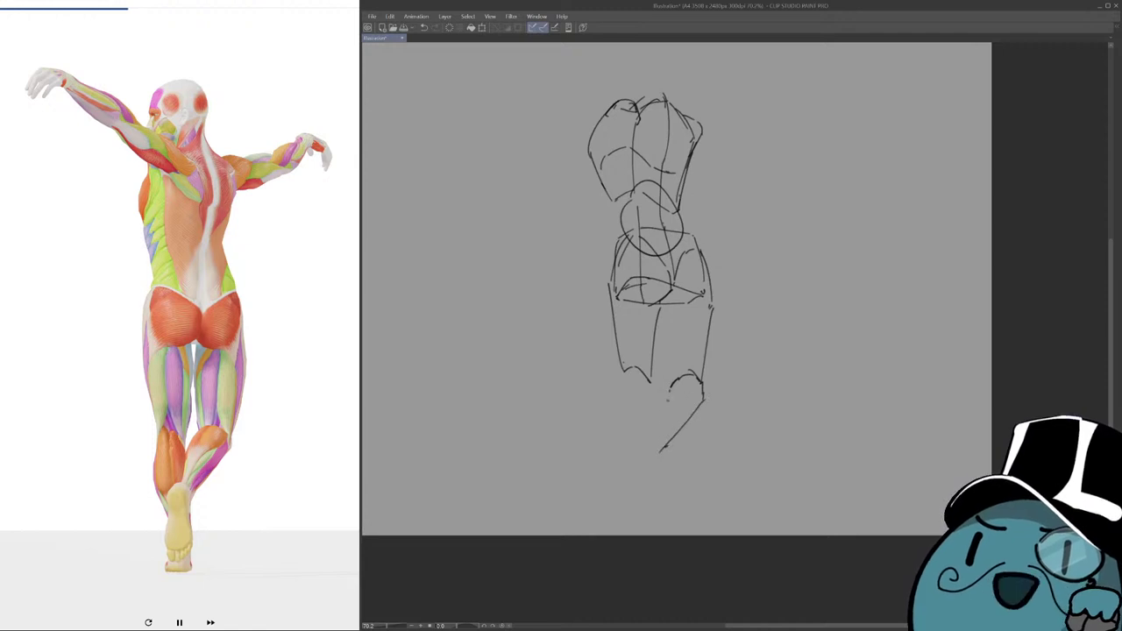
key("ctrl+z")
mouse_move(663, 395)
left_mouse_down()
mouse_move(691, 375)
mouse_move(667, 391)
mouse_move(648, 440)
mouse_move(660, 446)
left_mouse_up()
key("ctrl+z")
key("ctrl+z")
left_click_drag(674, 303, 669, 299)
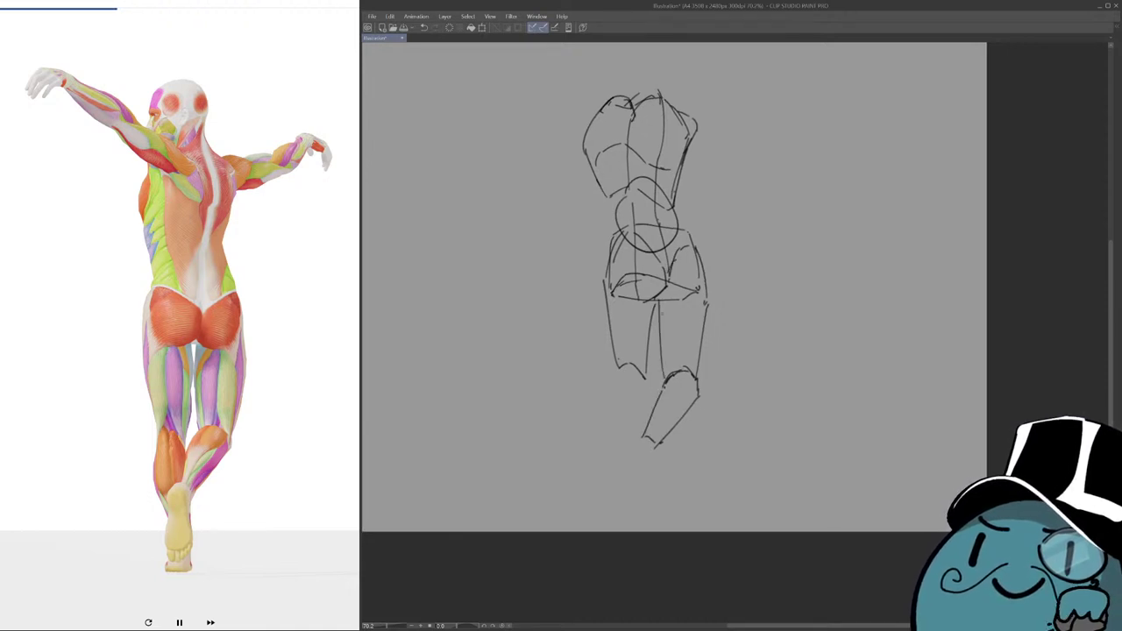
left_click_drag(664, 395, 670, 371)
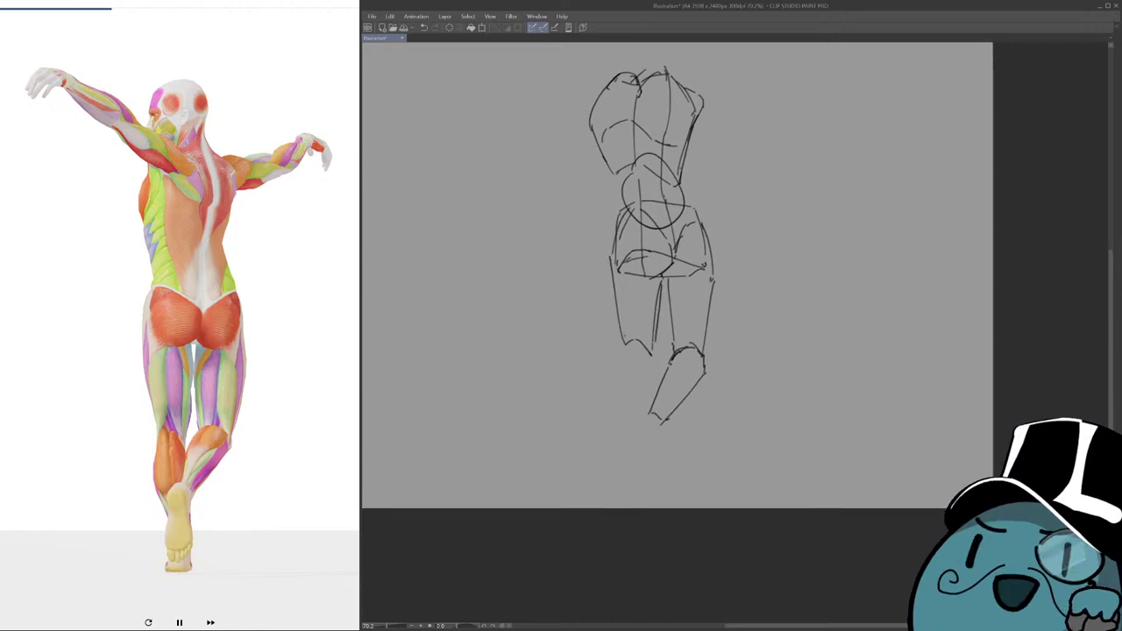
Draw the left lower leg with a rounded calf that tapers behind the crossing right ankle.
scroll(675, 263, "down", 1)
left_click_drag(626, 345, 622, 382)
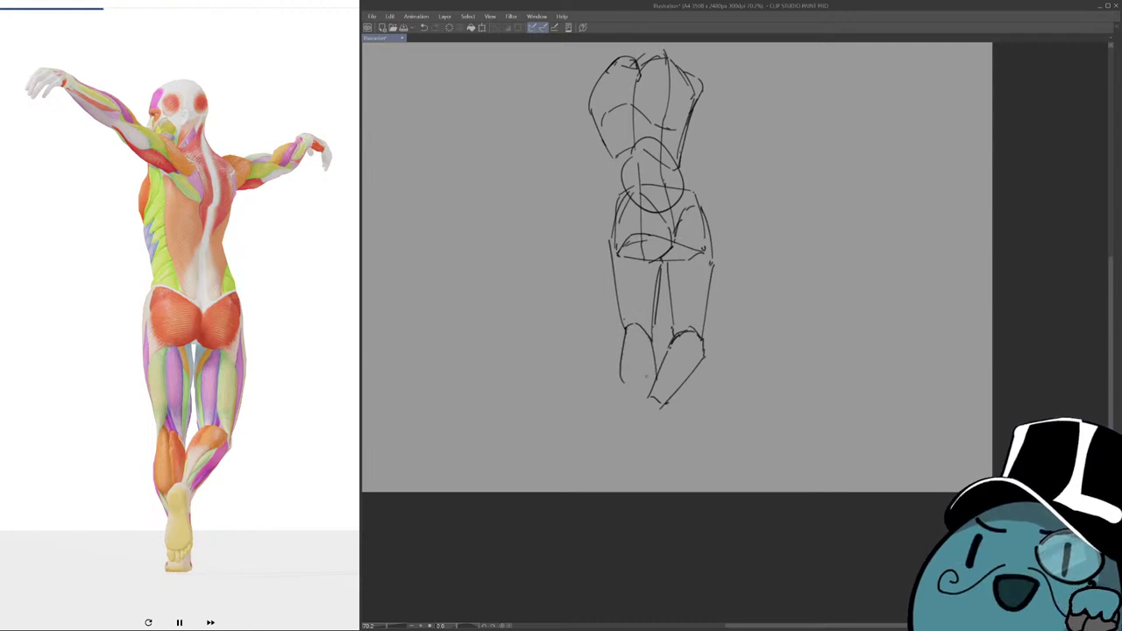
scroll(675, 263, "down", 1)
left_click_drag(626, 366, 646, 412)
mouse_move(659, 367)
left_mouse_down()
mouse_move(656, 440)
mouse_move(652, 413)
mouse_move(638, 417)
left_mouse_up()
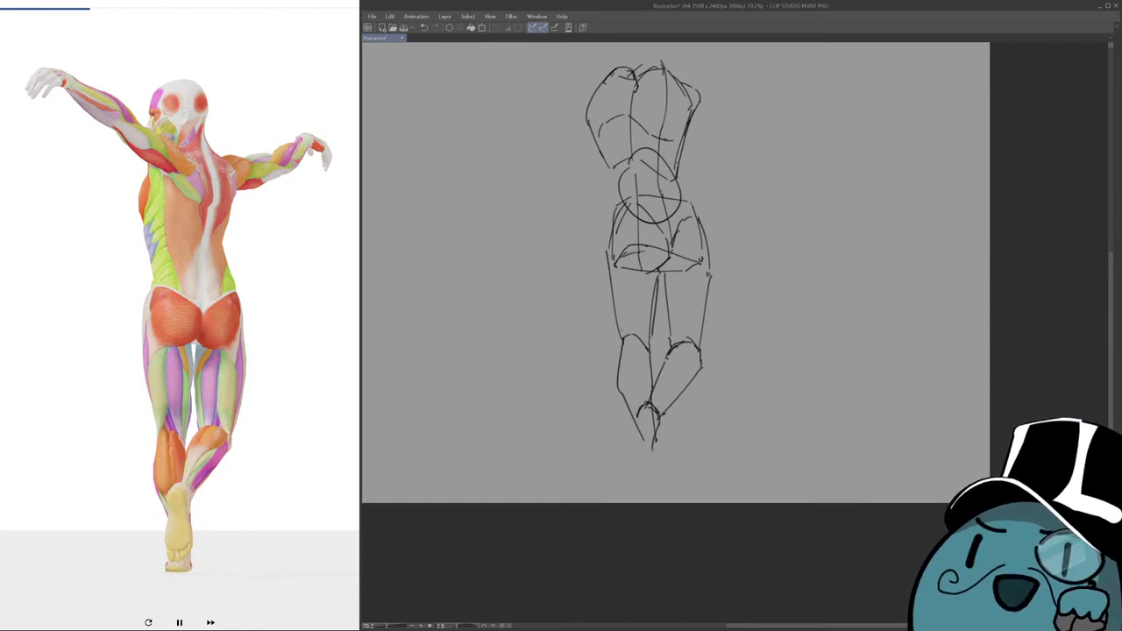
Draw the raised right foot's sole with a heel and a toe line, plus the supporting foot beneath it.
key("ctrl+z")
left_click_drag(639, 414, 635, 460)
key("ctrl+z")
mouse_move(633, 464)
left_mouse_down()
mouse_move(655, 472)
mouse_move(656, 454)
left_mouse_up()
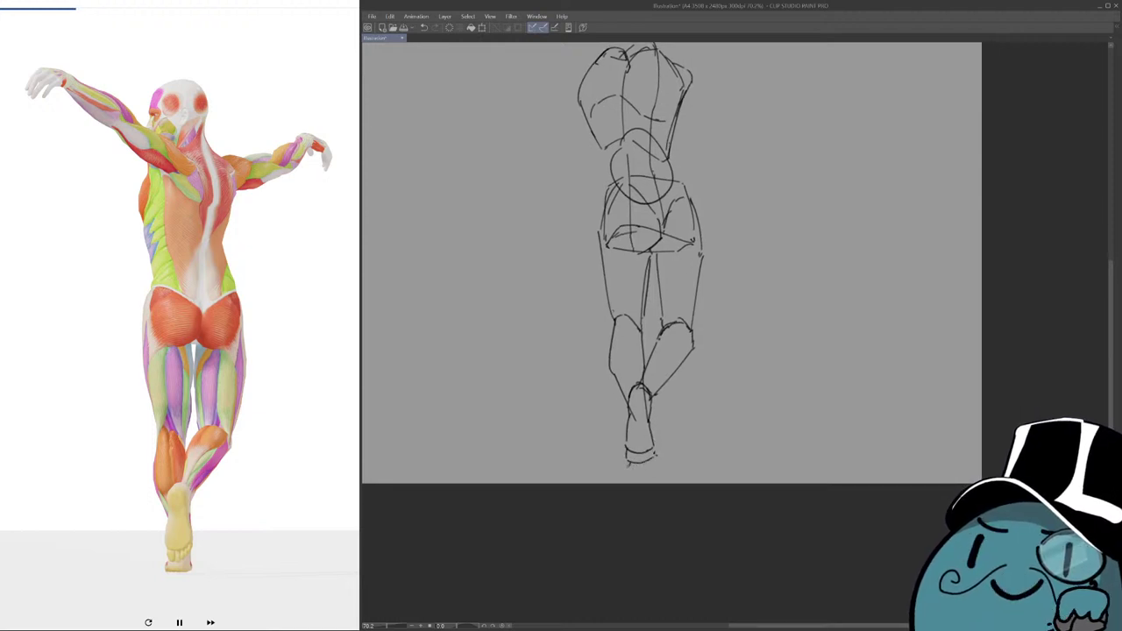
left_click_drag(748, 301, 753, 363)
mouse_move(645, 306)
left_mouse_down()
mouse_move(767, 328)
mouse_move(688, 383)
left_mouse_up()
key("ctrl+0")
mouse_move(737, 333)
left_mouse_down()
mouse_move(703, 335)
mouse_move(707, 389)
left_mouse_up()
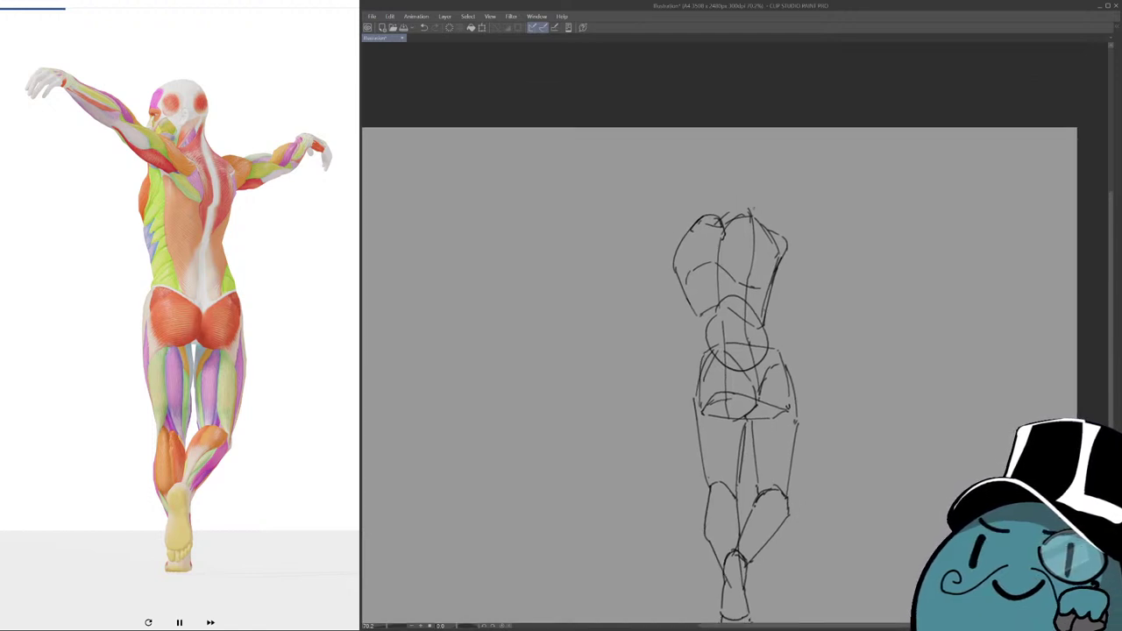
Draw a rounded head with a horizontal guide line and connect it to the shoulders with the neck.
mouse_move(699, 200)
left_mouse_down()
mouse_move(703, 162)
mouse_move(727, 138)
mouse_move(757, 157)
mouse_move(746, 146)
mouse_move(757, 195)
mouse_move(738, 173)
mouse_move(737, 182)
mouse_move(743, 167)
mouse_move(705, 169)
mouse_move(740, 166)
mouse_move(703, 201)
mouse_move(724, 214)
mouse_move(687, 190)
mouse_move(713, 194)
mouse_move(645, 199)
mouse_move(701, 236)
left_mouse_up()
key("ctrl+z")
key("ctrl+z")
key("ctrl+z")
key("ctrl+z")
key("ctrl+z")
key("ctrl+z")
key("ctrl+z")
key("ctrl+z")
Draw the left upper arm reaching outward from the shoulder and reinforce the ribcage's left contour.
mouse_move(642, 198)
left_mouse_down()
mouse_move(699, 233)
mouse_move(686, 236)
left_mouse_up()
key("ctrl+z")
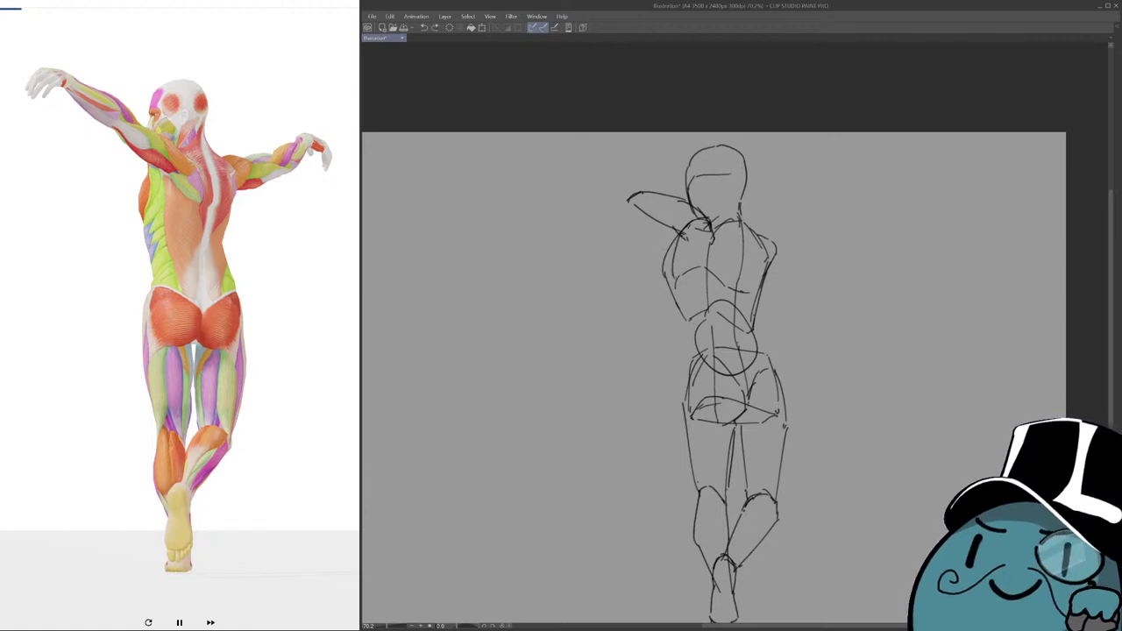
left_click_drag(657, 231, 703, 249)
scroll(653, 228, "down", 2)
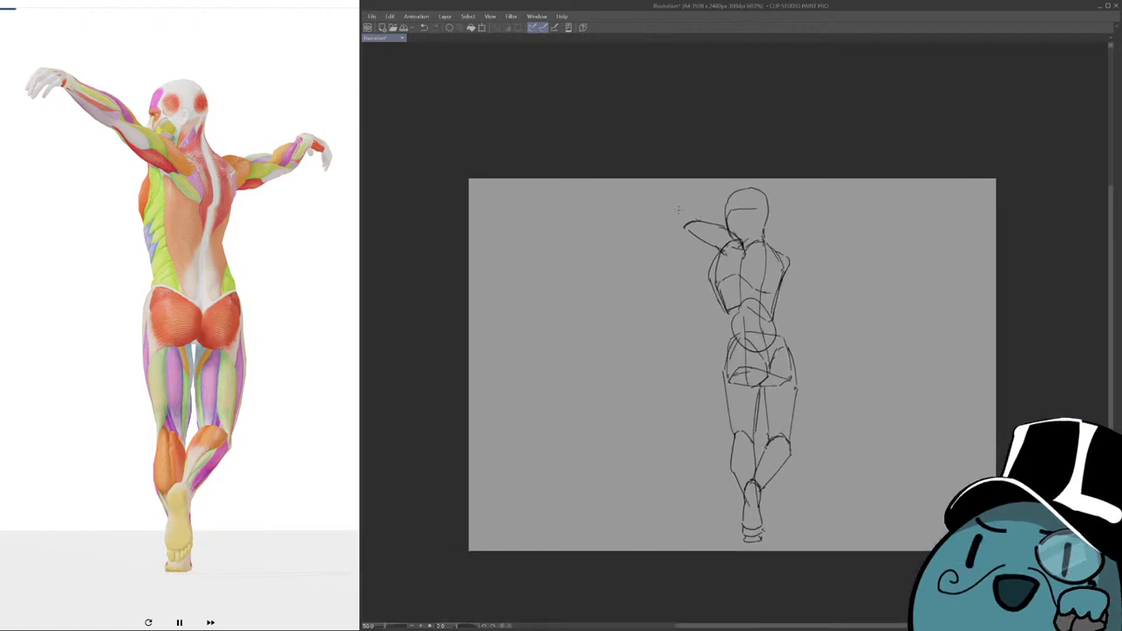
Draw the left forearm as a tapered cylinder ending in a blocky, downward-bent hand.
left_click_drag(654, 202, 696, 216)
mouse_move(655, 202)
left_mouse_down()
mouse_move(675, 217)
mouse_move(658, 227)
mouse_move(716, 239)
mouse_move(647, 215)
mouse_move(674, 228)
mouse_move(641, 233)
mouse_move(652, 237)
left_mouse_up()
left_click_drag(869, 391, 796, 376)
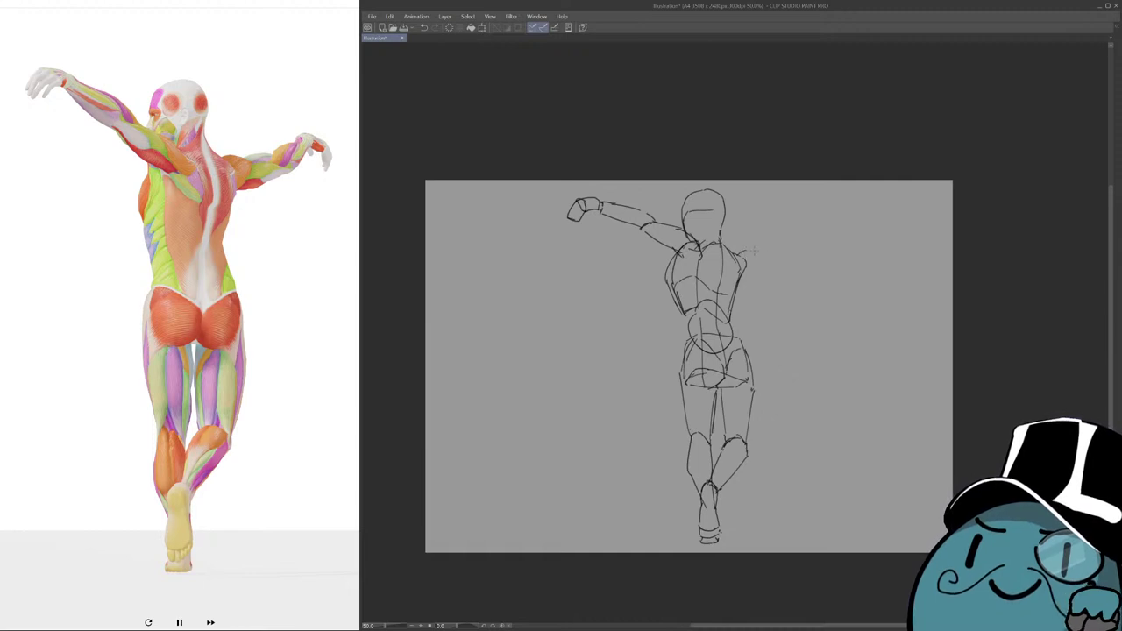
Draw the right arm with a short upper arm, a raised forearm and a drooping hand.
mouse_move(735, 254)
left_mouse_down()
mouse_move(781, 251)
mouse_move(740, 277)
left_mouse_up()
left_click_drag(790, 250, 776, 251)
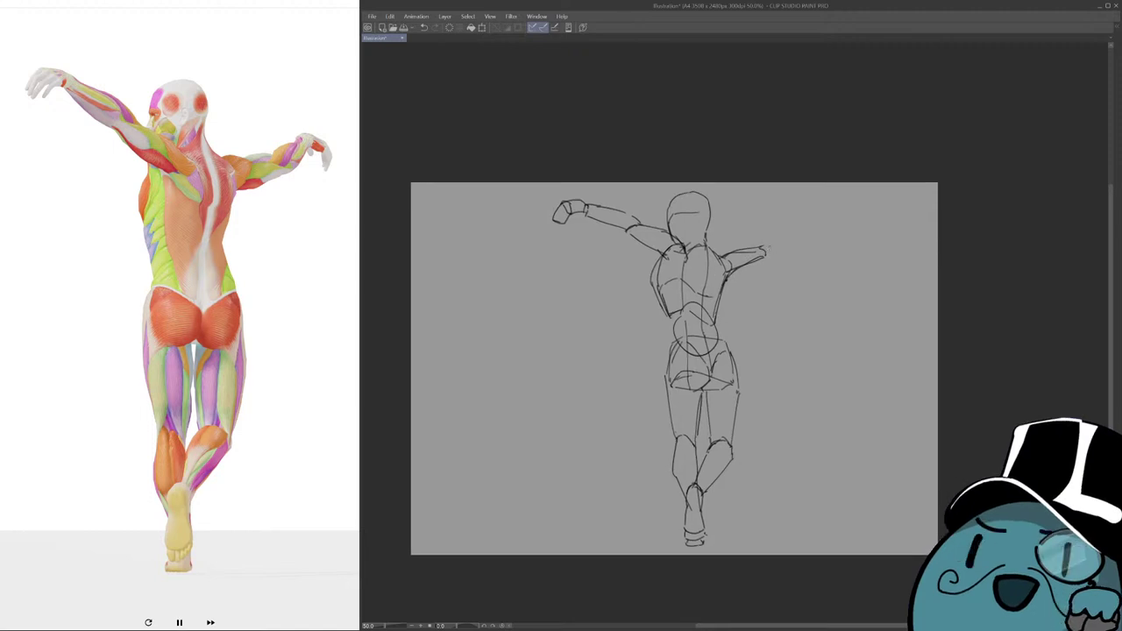
left_click_drag(786, 232, 769, 256)
key("ctrl+z")
mouse_move(764, 251)
left_mouse_down()
mouse_move(782, 226)
mouse_move(799, 247)
left_mouse_up()
key("ctrl+z")
key("ctrl+z")
key("ctrl+z")
left_click_drag(456, 229, 502, 202)
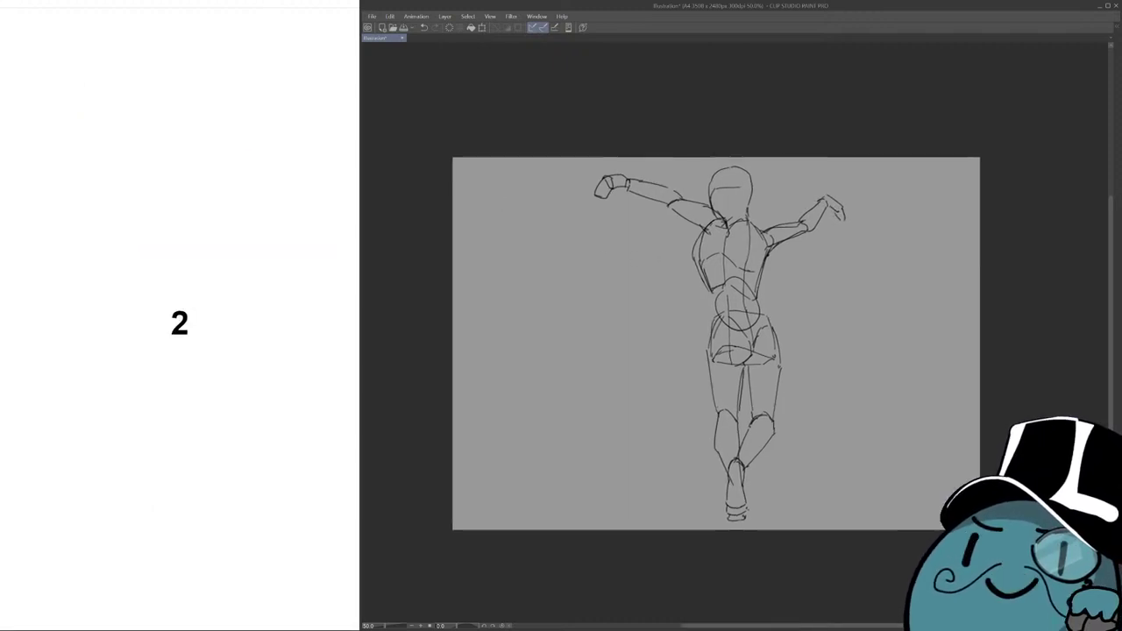
Clear the canvas and draw the diagonal S-curved spine line of the lunging side-view pose.
key("Delete")
key("ctrl+0")
mouse_move(884, 264)
left_mouse_down()
mouse_move(759, 301)
mouse_move(682, 301)
mouse_move(701, 294)
left_mouse_up()
key("ctrl+z")
left_click_drag(743, 217, 664, 306)
key("ctrl+z")
left_click_drag(744, 218, 646, 318)
key("ctrl+z")
left_click_drag(738, 226, 658, 307)
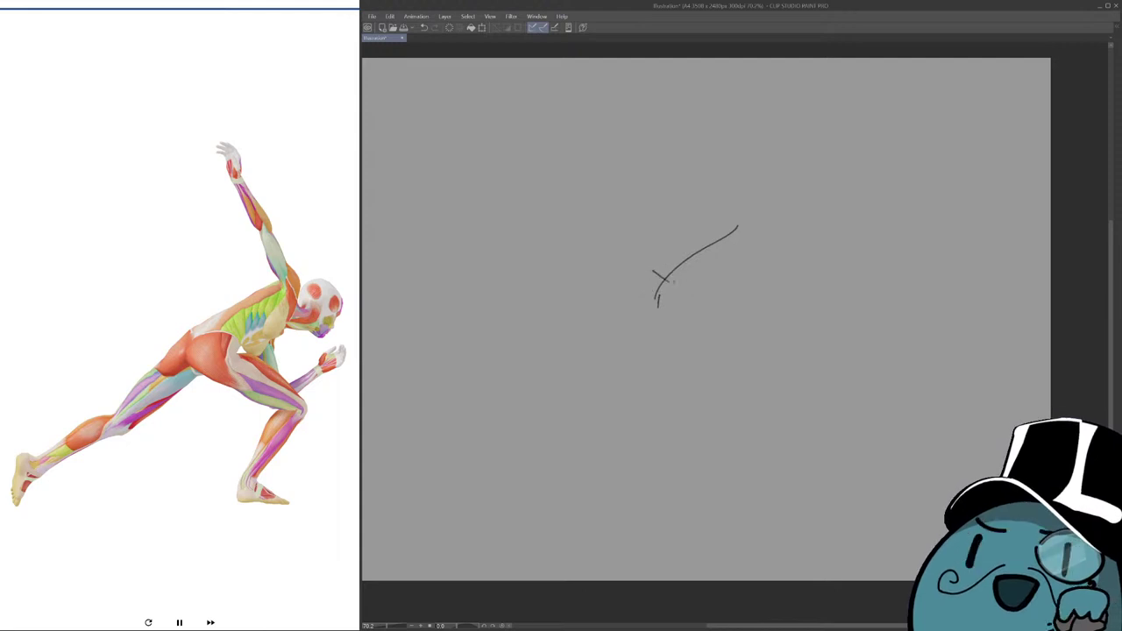
left_click_drag(655, 271, 685, 282)
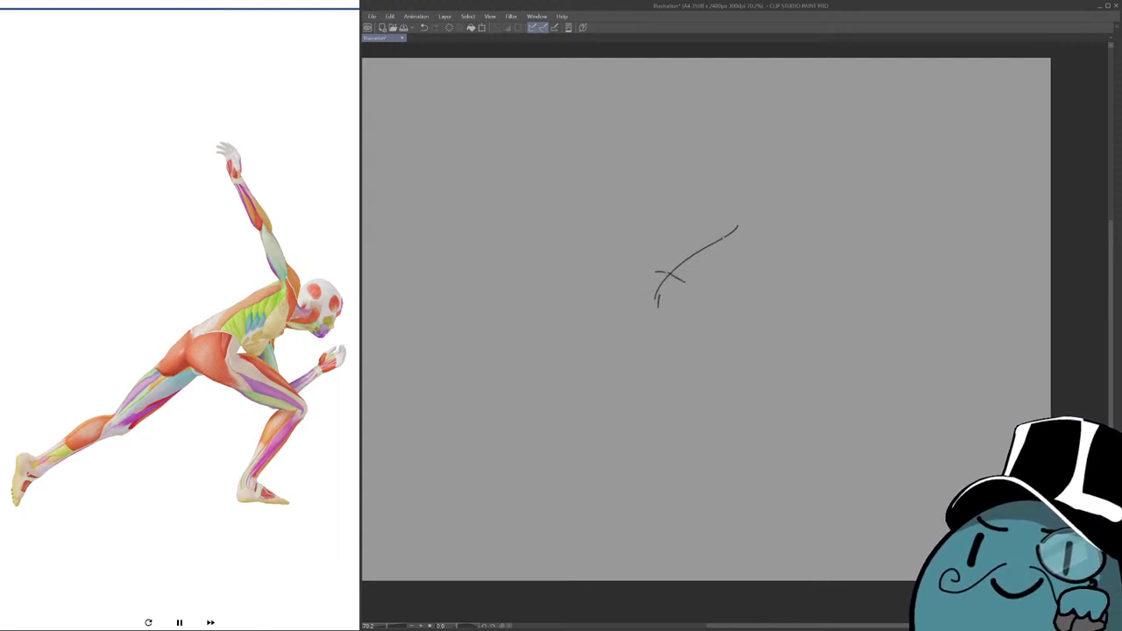
key("ctrl+z")
key("ctrl+z")
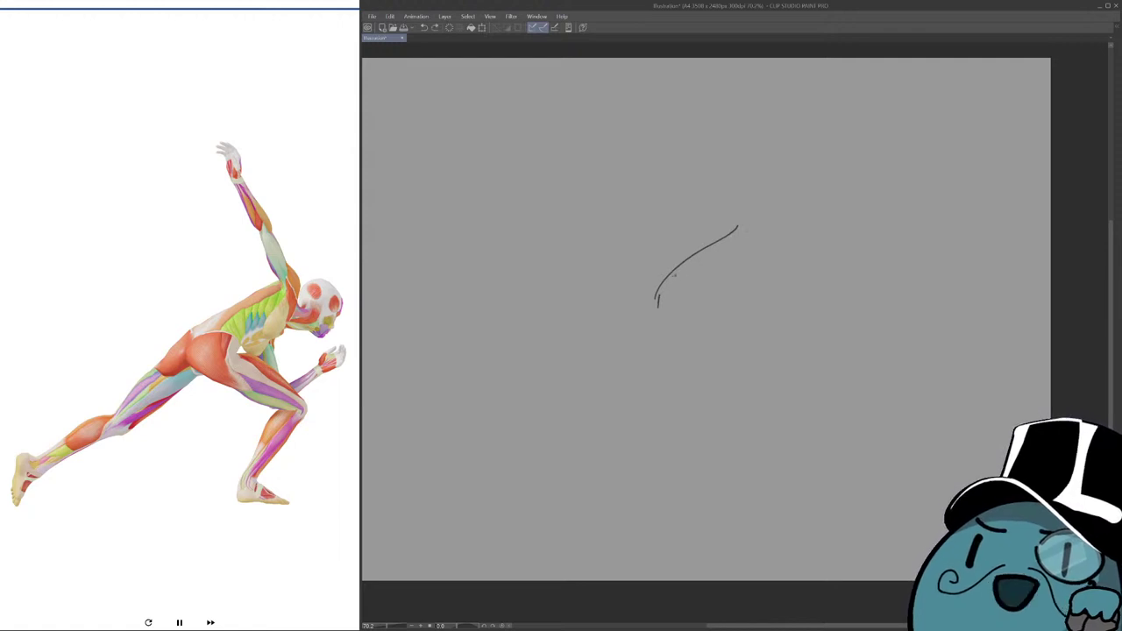
left_click_drag(673, 275, 727, 224)
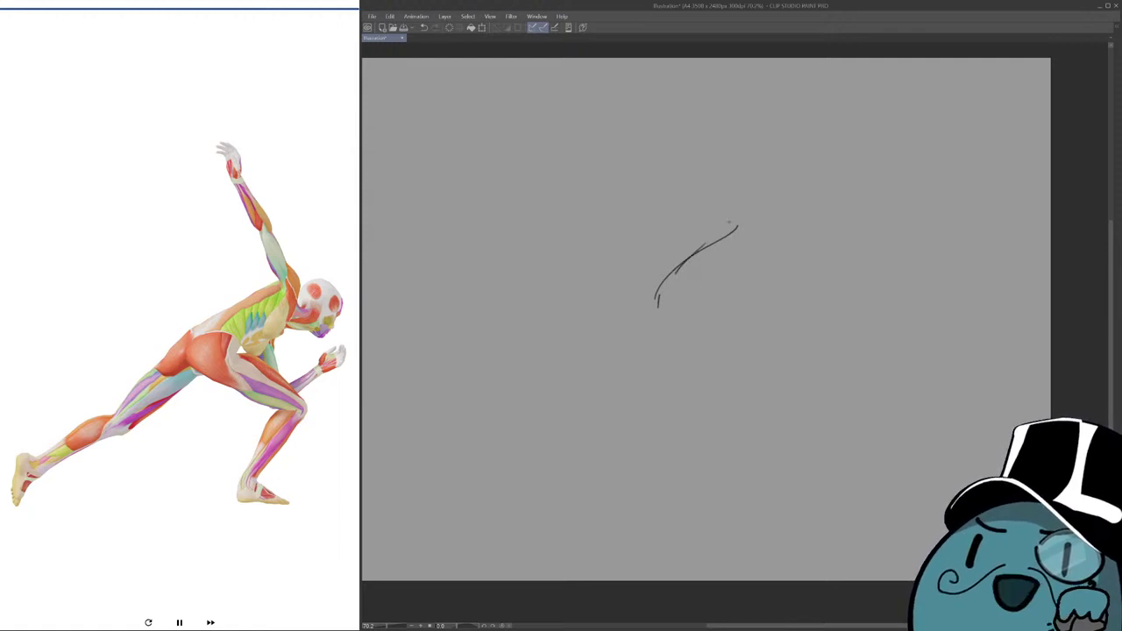
left_click_drag(675, 270, 727, 226)
key("ctrl+z")
key("ctrl+z")
Draw the ribcage's lower edge across the spine and its curved chest contour rising to the shoulder.
mouse_move(685, 260)
left_mouse_down()
mouse_move(694, 249)
mouse_move(698, 286)
mouse_move(710, 289)
mouse_move(745, 281)
mouse_move(759, 242)
mouse_move(719, 275)
mouse_move(720, 288)
mouse_move(702, 276)
mouse_move(712, 343)
left_mouse_up()
key("ctrl+z")
key("ctrl+z")
left_click_drag(699, 285, 712, 320)
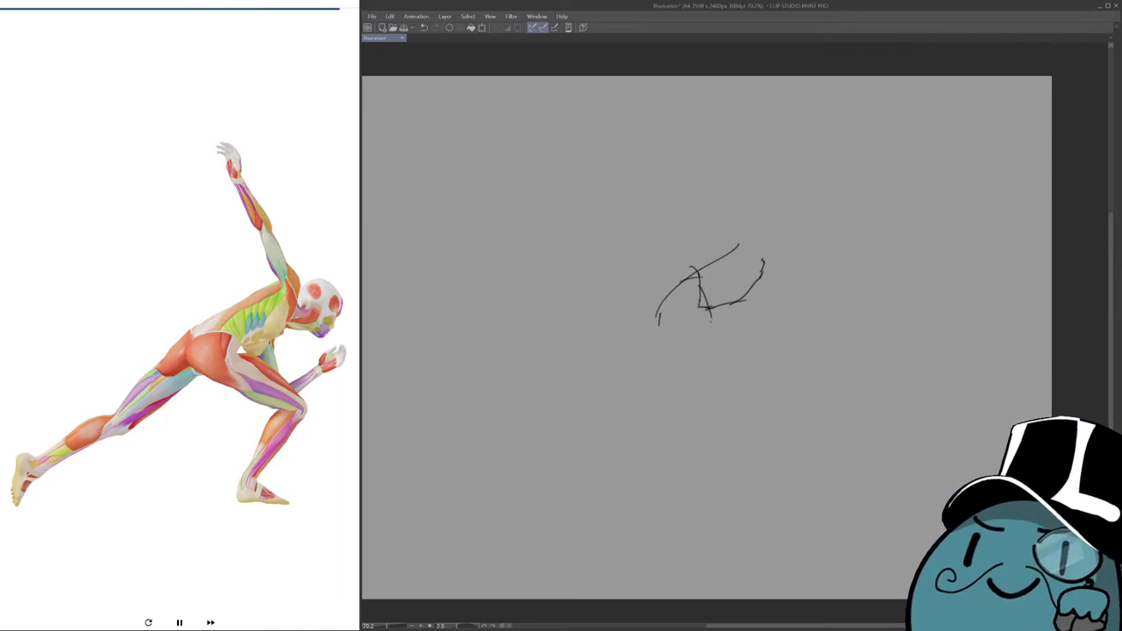
Draw the pelvis block's front and lower edges below the ribcage.
mouse_move(708, 323)
left_mouse_down()
mouse_move(691, 364)
mouse_move(696, 354)
mouse_move(640, 342)
left_mouse_up()
key("ctrl+z")
key("ctrl+z")
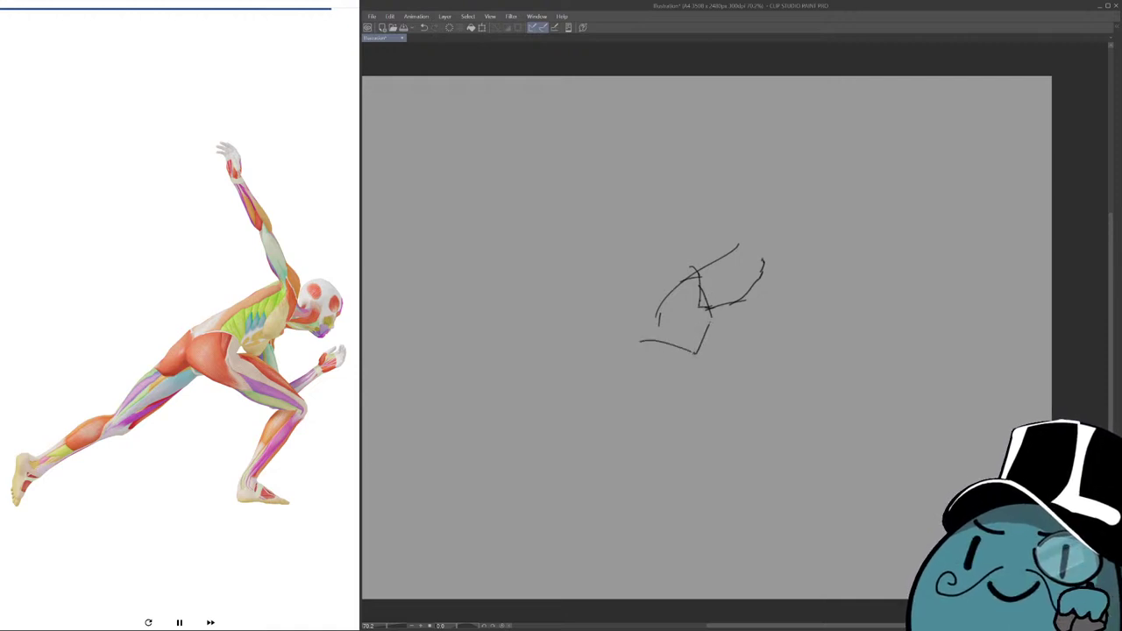
Box in the pelvis with its side planes and round out the ribcage with back and shoulder contours.
mouse_move(693, 284)
left_mouse_down()
mouse_move(656, 289)
mouse_move(674, 284)
mouse_move(645, 310)
mouse_move(685, 321)
mouse_move(640, 340)
mouse_move(692, 342)
mouse_move(695, 354)
mouse_move(678, 347)
mouse_move(711, 308)
left_mouse_up()
key("ctrl+z")
key("ctrl+z")
key("ctrl+z")
key("ctrl+z")
key("ctrl+z")
key("ctrl+z")
mouse_move(653, 290)
left_mouse_down()
mouse_move(686, 255)
mouse_move(726, 244)
mouse_move(738, 257)
mouse_move(737, 231)
mouse_move(713, 246)
mouse_move(753, 266)
mouse_move(759, 294)
left_mouse_up()
key("ctrl+z")
key("ctrl+z")
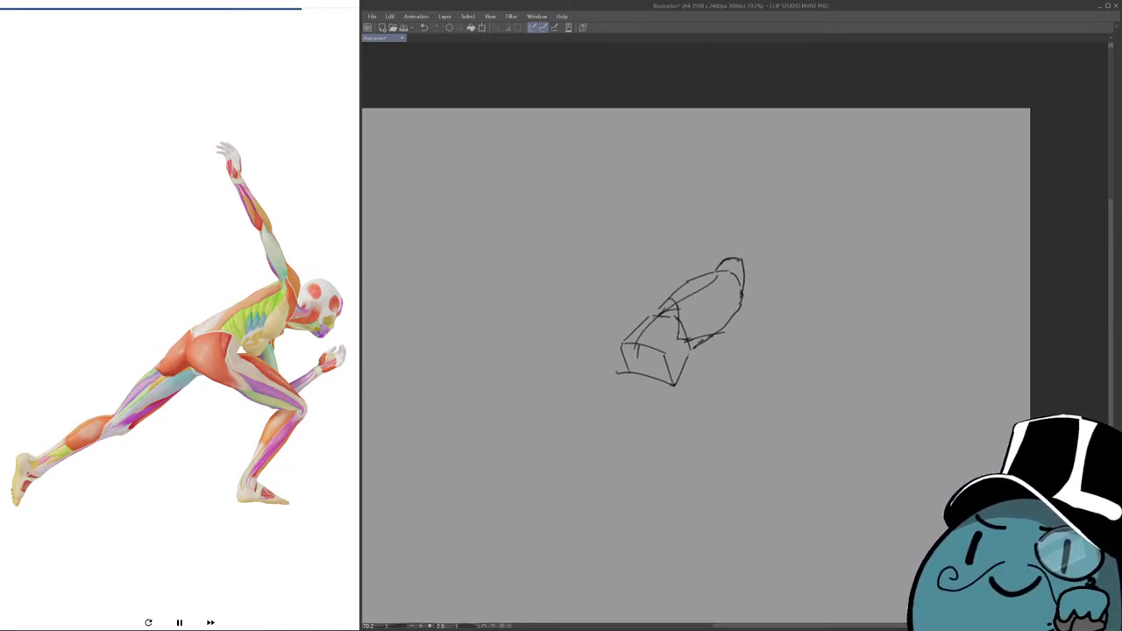
left_click_drag(745, 263, 716, 215)
key("ctrl+z")
key("ctrl+z")
Sketch a ribcage oval with two shoulder circles beside the figure as a placement demonstration, and clear it away.
scroll(697, 342, "down", 2)
mouse_move(826, 219)
left_mouse_down()
mouse_move(834, 205)
mouse_move(825, 209)
mouse_move(872, 209)
mouse_move(824, 211)
left_mouse_up()
mouse_move(824, 202)
left_mouse_down()
mouse_move(817, 211)
mouse_move(884, 199)
left_mouse_up()
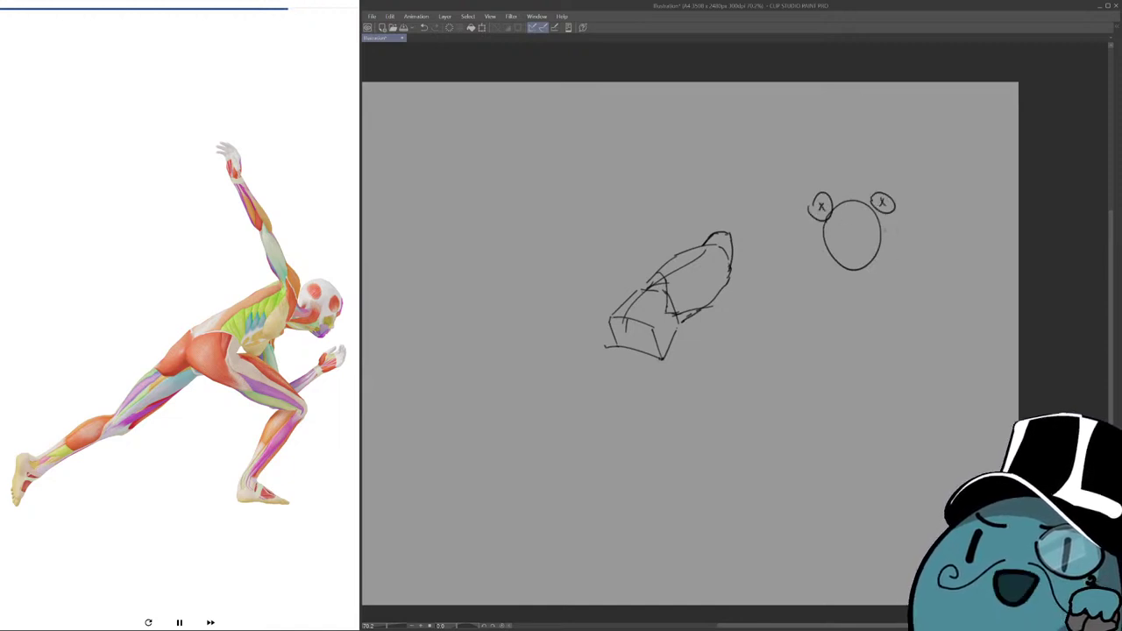
key("ctrl+z")
key("ctrl+z")
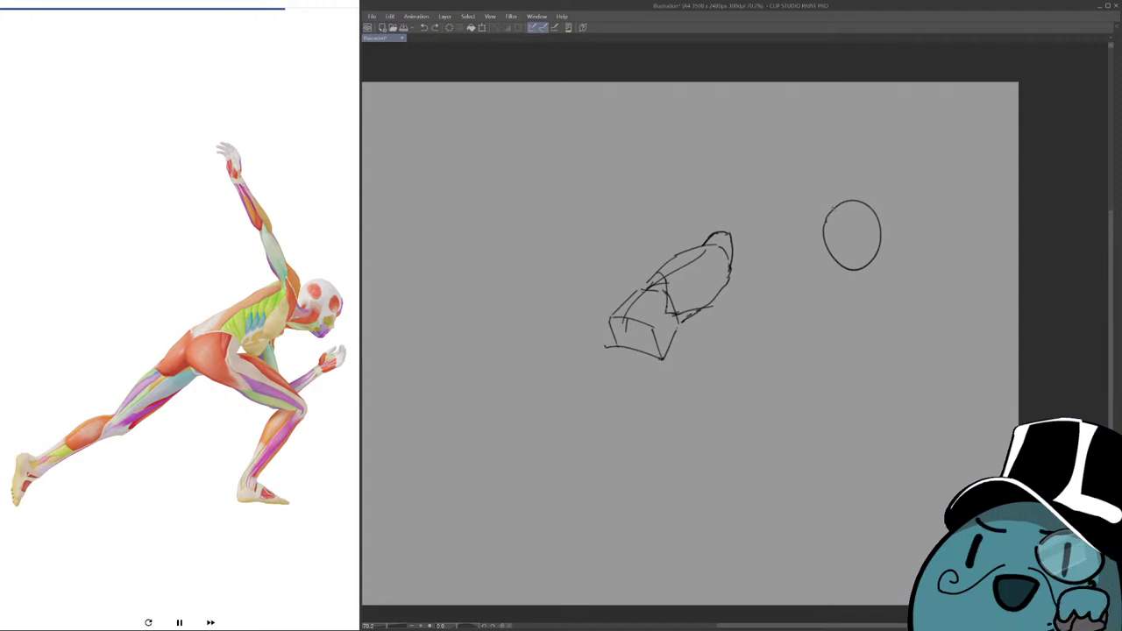
left_click_drag(829, 207, 824, 221)
mouse_move(871, 184)
left_mouse_down()
mouse_move(883, 226)
mouse_move(863, 203)
mouse_move(822, 223)
mouse_move(849, 258)
left_mouse_up()
key("e")
key("p")
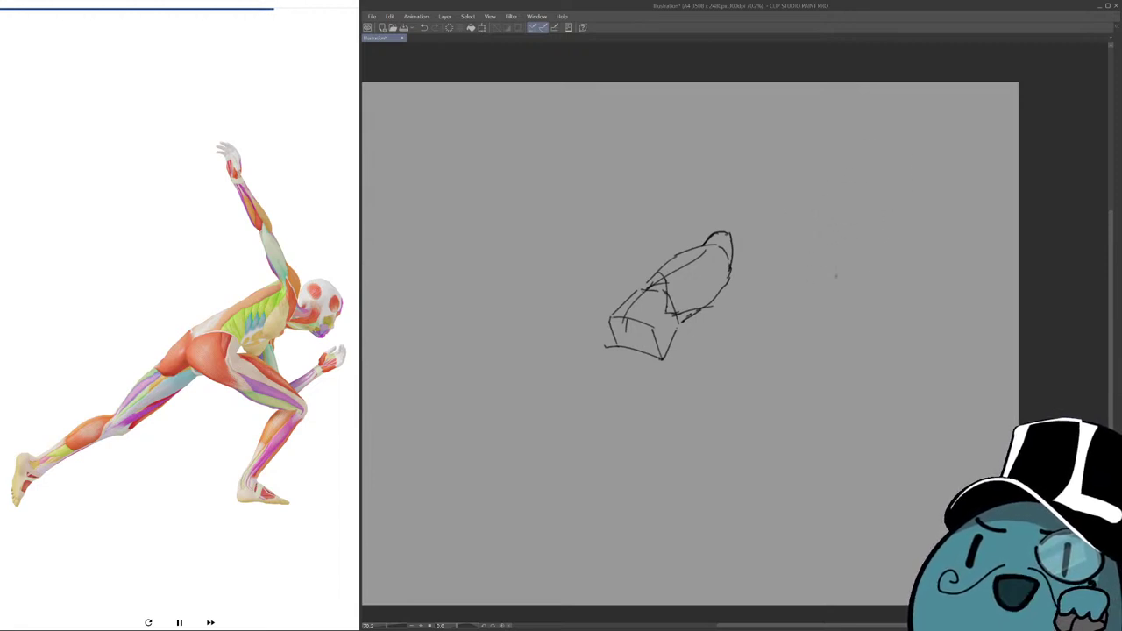
Sketch an open torso box with shoulder circles at one corner beside the figure as a comparison, and remove it.
mouse_move(826, 204)
left_mouse_down()
mouse_move(900, 201)
mouse_move(838, 270)
left_mouse_up()
mouse_move(829, 205)
left_mouse_down()
mouse_move(806, 188)
mouse_move(827, 210)
mouse_move(814, 197)
mouse_move(831, 208)
mouse_move(844, 186)
mouse_move(825, 232)
left_mouse_up()
key("ctrl+z")
left_click_drag(826, 229, 829, 229)
key("ctrl+z")
key("ctrl+z")
key("ctrl+z")
key("ctrl+z")
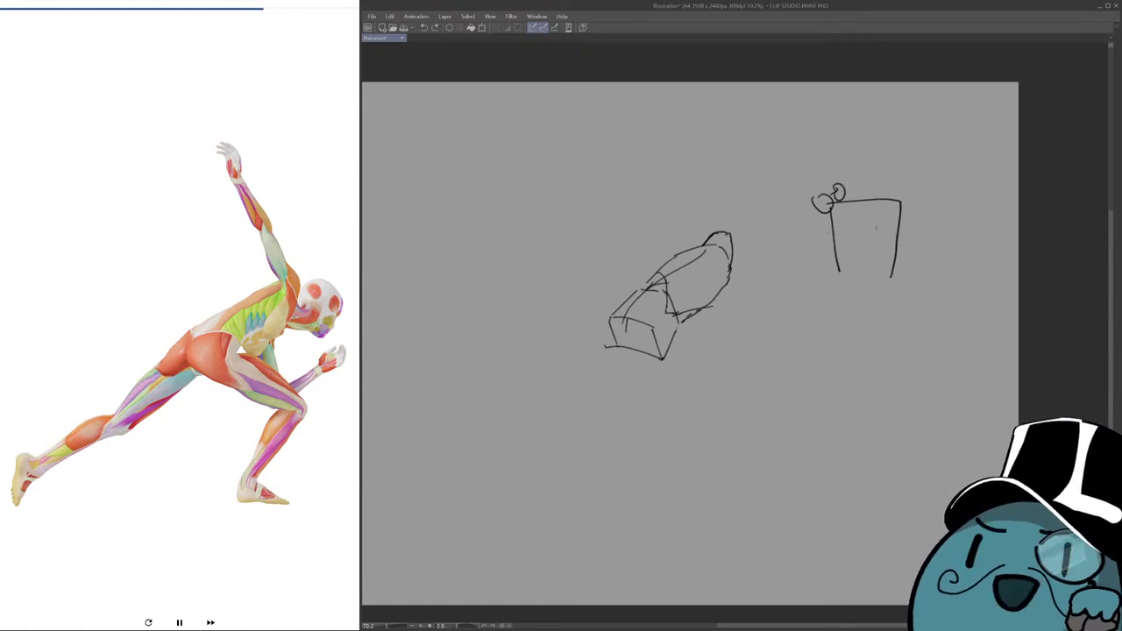
key("ctrl+z")
key("ctrl+z")
key("ctrl+z")
key("ctrl+z")
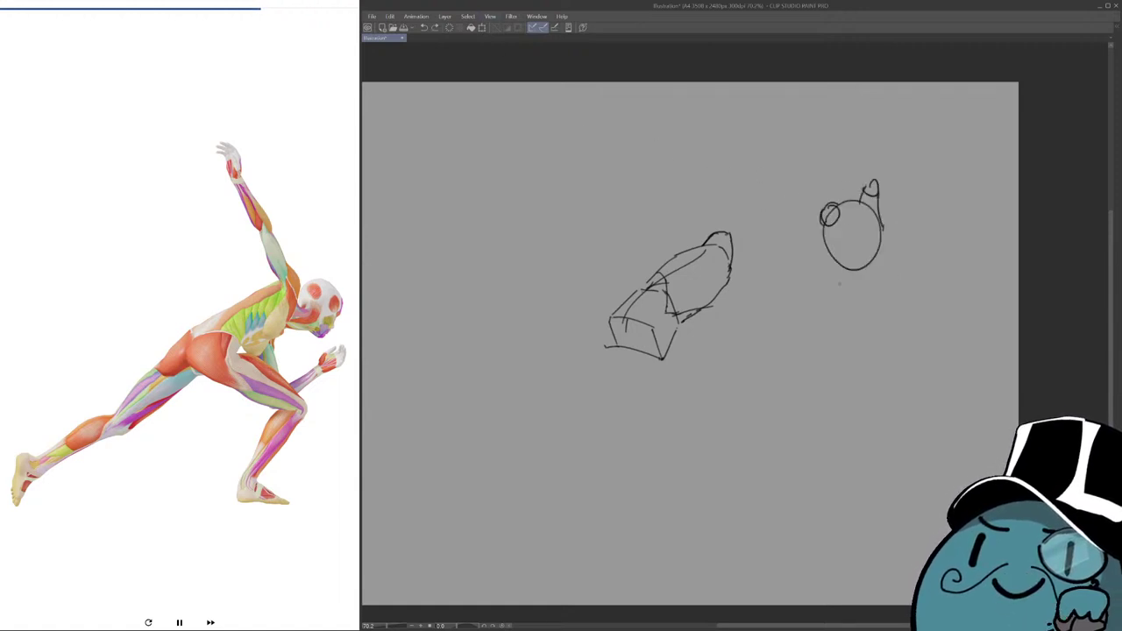
key("ctrl+y")
Draw the raised arm's curved gesture line from the shoulder and the trailing leg's line sweeping back from the pelvis.
left_click_drag(772, 286, 775, 277)
mouse_move(706, 239)
left_mouse_down()
mouse_move(738, 242)
mouse_move(685, 176)
mouse_move(738, 235)
left_mouse_up()
key("ctrl+z")
key("ctrl+z")
left_click_drag(753, 298, 774, 284)
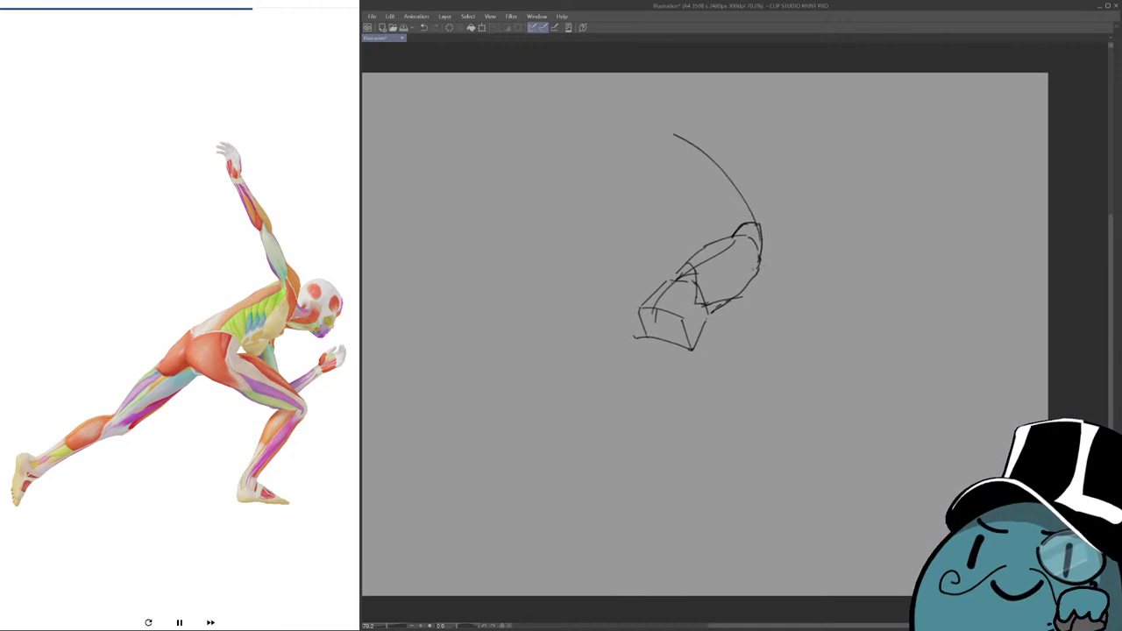
mouse_move(697, 148)
left_mouse_down()
mouse_move(761, 250)
mouse_move(666, 362)
mouse_move(553, 431)
left_mouse_up()
Draw the front leg's gesture line from the pelvis to the bent knee and down to the ankle.
left_click_drag(761, 263, 743, 271)
mouse_move(730, 232)
left_mouse_down()
mouse_move(682, 365)
mouse_move(699, 371)
left_mouse_up()
key("ctrl+z")
left_click_drag(659, 263, 675, 335)
left_click_drag(673, 342, 741, 355)
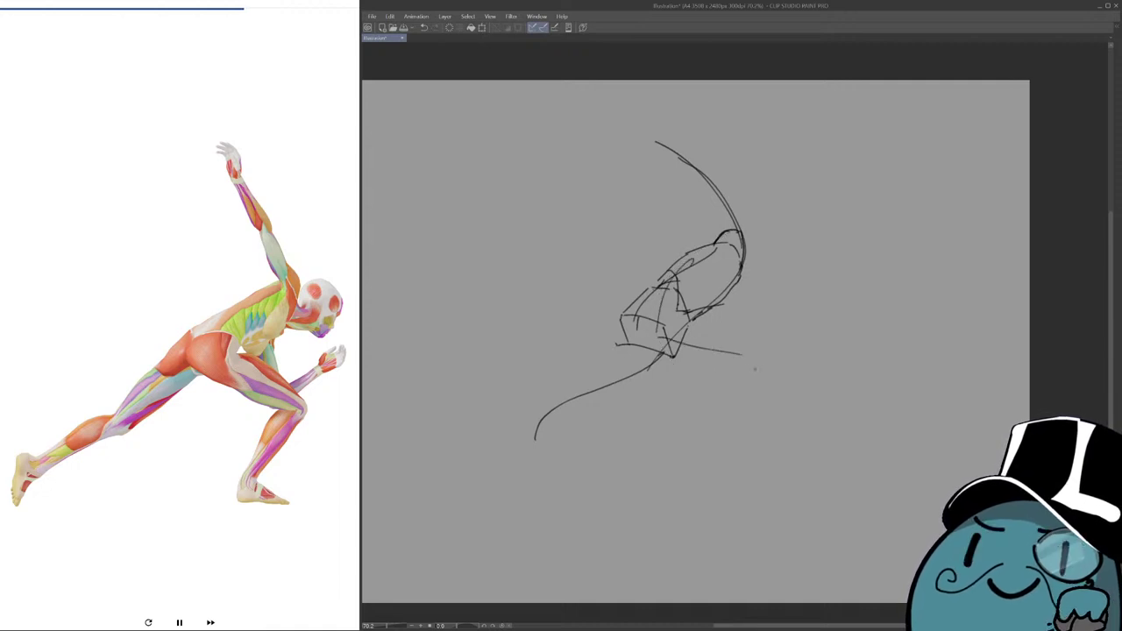
key("ctrl+z")
mouse_move(659, 326)
left_mouse_down()
mouse_move(752, 376)
mouse_move(709, 465)
mouse_move(716, 453)
left_mouse_up()
Draw the lowered arm's gesture line from the chest down to the bent elbow and forward along the forearm.
left_click_drag(716, 276, 747, 259)
left_click_drag(779, 207, 740, 317)
key("ctrl+z")
mouse_move(768, 210)
left_mouse_down()
mouse_move(756, 333)
mouse_move(770, 341)
mouse_move(826, 308)
left_mouse_up()
mouse_move(747, 298)
left_mouse_down()
mouse_move(760, 302)
mouse_move(666, 366)
left_mouse_up()
Draw the neck line reaching forward from the shoulders and sketch the rounded skull with its jaw.
left_click_drag(750, 273, 846, 245)
key("ctrl+z")
mouse_move(708, 298)
left_mouse_down()
mouse_move(723, 274)
mouse_move(822, 253)
mouse_move(829, 233)
mouse_move(835, 253)
left_mouse_up()
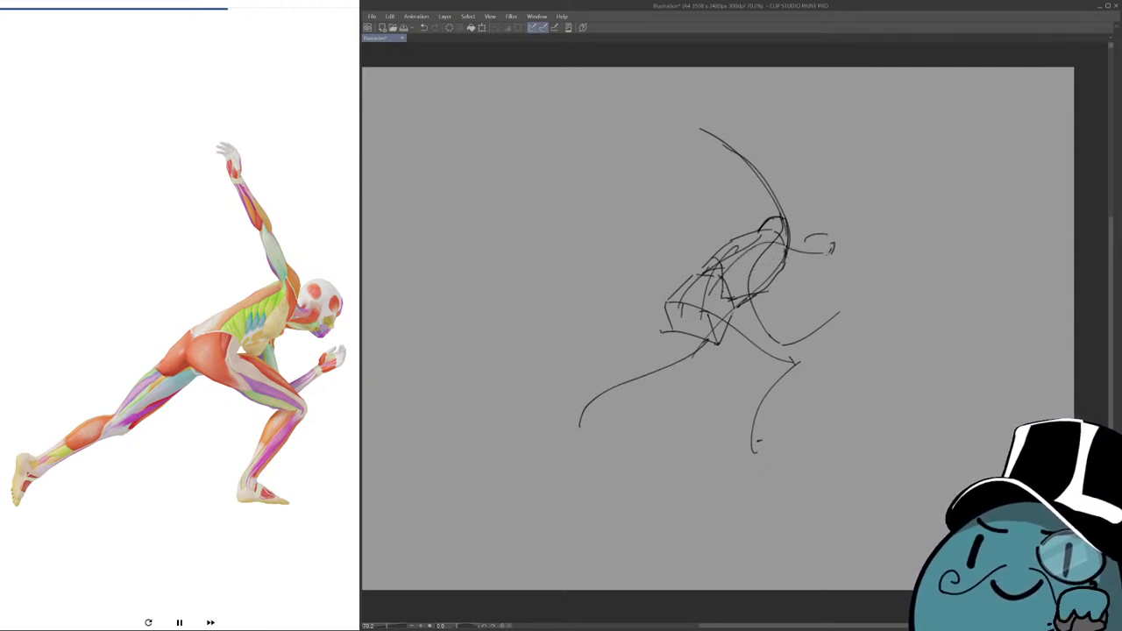
left_click_drag(839, 213, 831, 255)
mouse_move(808, 219)
left_mouse_down()
mouse_move(840, 212)
mouse_move(804, 228)
mouse_move(845, 253)
mouse_move(835, 261)
left_mouse_up()
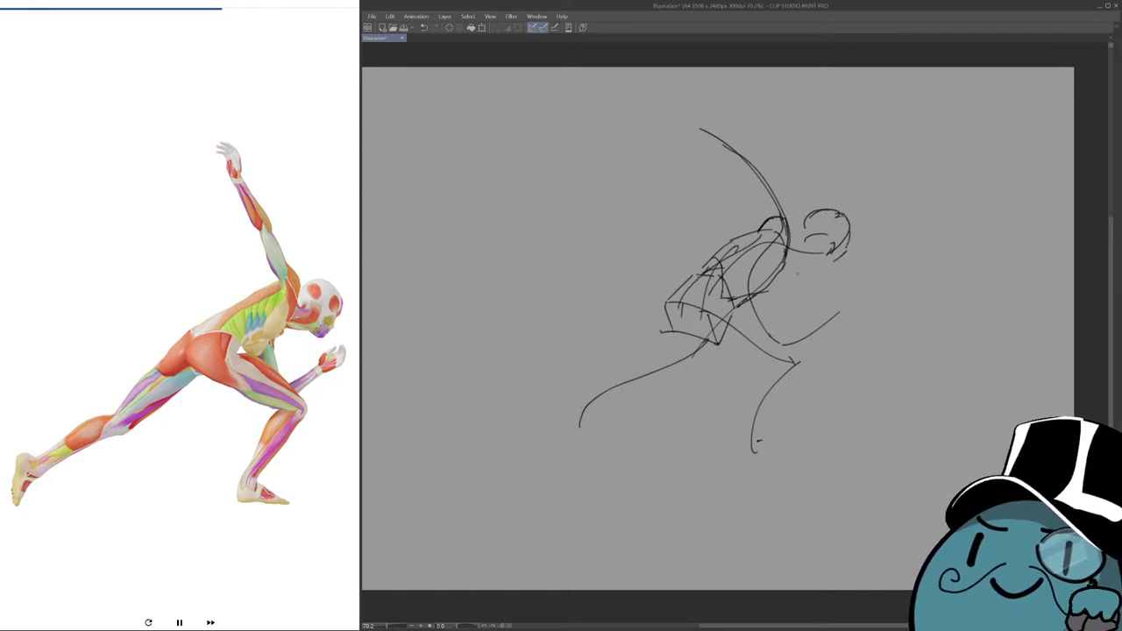
Draw the front thigh's upper contour from the hip down to the knee and mark the kneecap.
left_click_drag(780, 289, 745, 281)
left_click_drag(678, 153, 772, 180)
mouse_move(761, 307)
left_mouse_down()
mouse_move(758, 265)
mouse_move(805, 253)
mouse_move(726, 237)
left_mouse_up()
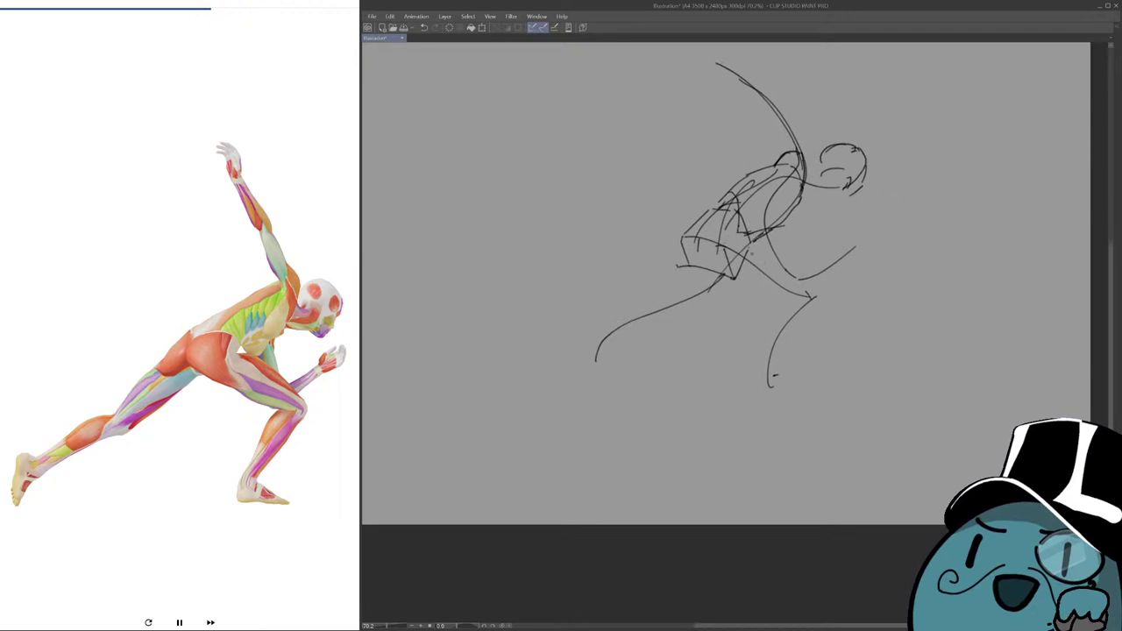
left_click_drag(781, 104, 766, 106)
mouse_move(705, 236)
left_mouse_down()
mouse_move(749, 234)
mouse_move(812, 297)
left_mouse_up()
key("ctrl+z")
key("ctrl+z")
left_click_drag(754, 244, 809, 300)
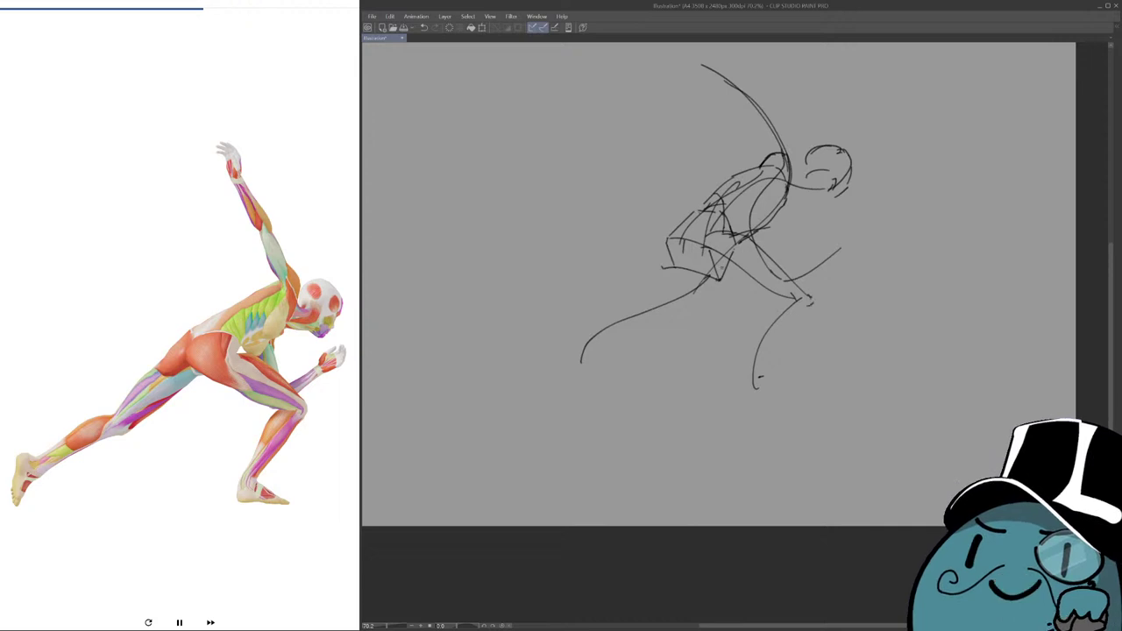
key("ctrl+z")
Round the front leg's buttock and thigh underside to the knee, continuing with the back of the calf.
mouse_move(709, 217)
left_mouse_down()
mouse_move(689, 261)
mouse_move(765, 303)
left_mouse_up()
key("ctrl+z")
key("ctrl+z")
key("ctrl+z")
mouse_move(706, 277)
left_mouse_down()
mouse_move(798, 305)
mouse_move(765, 302)
mouse_move(736, 380)
left_mouse_up()
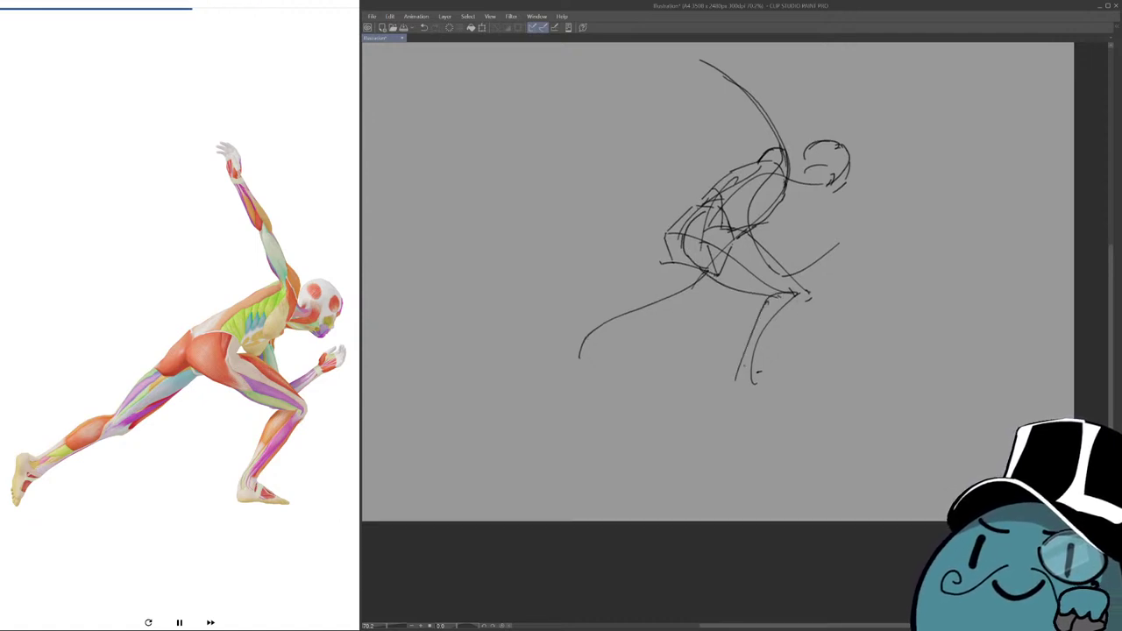
Redraw the front leg's calf contour and add the shin line from the knee down to the ankle.
key("ctrl+z")
left_click_drag(766, 299, 747, 372)
mouse_move(810, 312)
left_mouse_down()
mouse_move(756, 370)
mouse_move(758, 361)
mouse_move(786, 394)
left_mouse_up()
key("ctrl+z")
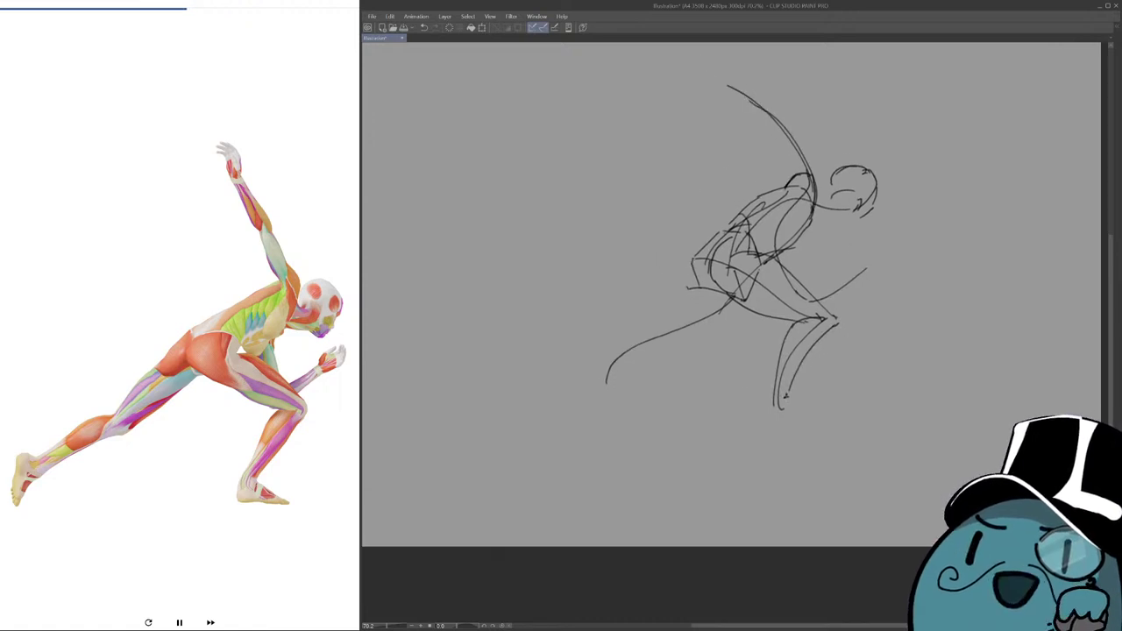
mouse_move(742, 94)
left_mouse_down()
mouse_move(632, 331)
mouse_move(616, 338)
left_mouse_up()
key("ctrl+z")
left_click_drag(771, 141, 580, 427)
key("ctrl+z")
mouse_move(780, 118)
left_mouse_down()
mouse_move(873, 294)
mouse_move(810, 156)
mouse_move(857, 296)
left_mouse_up()
key("ctrl+z")
key("ctrl+z")
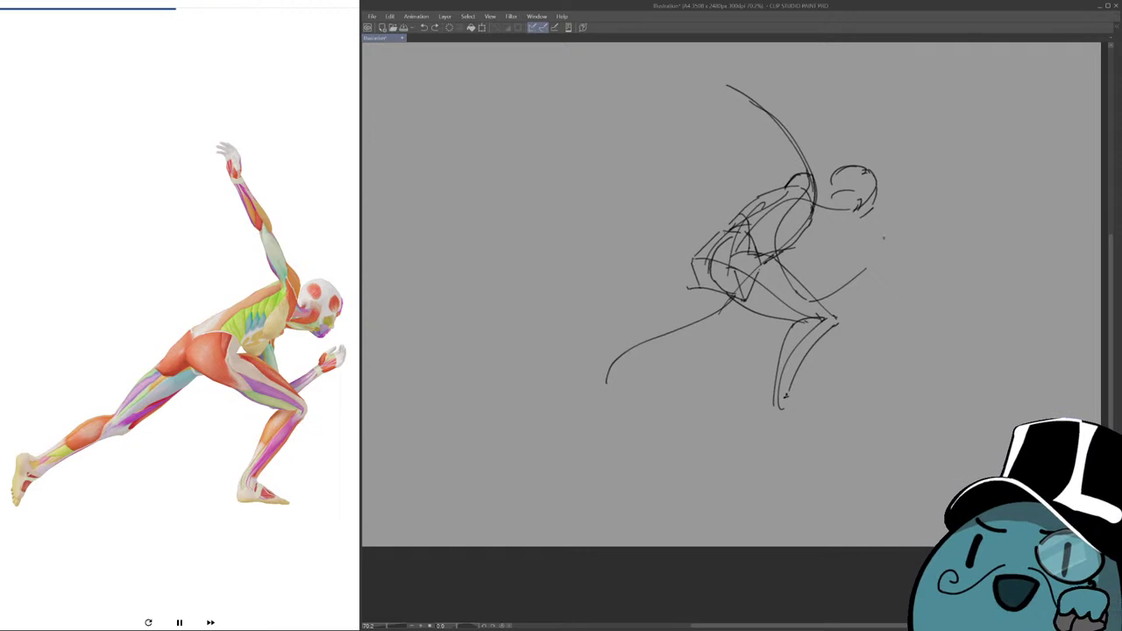
Close the front leg's ankle and draw the planted foot as a wedge with heel, sole and toes.
mouse_move(736, 323)
left_mouse_down()
mouse_move(711, 310)
mouse_move(714, 295)
left_mouse_up()
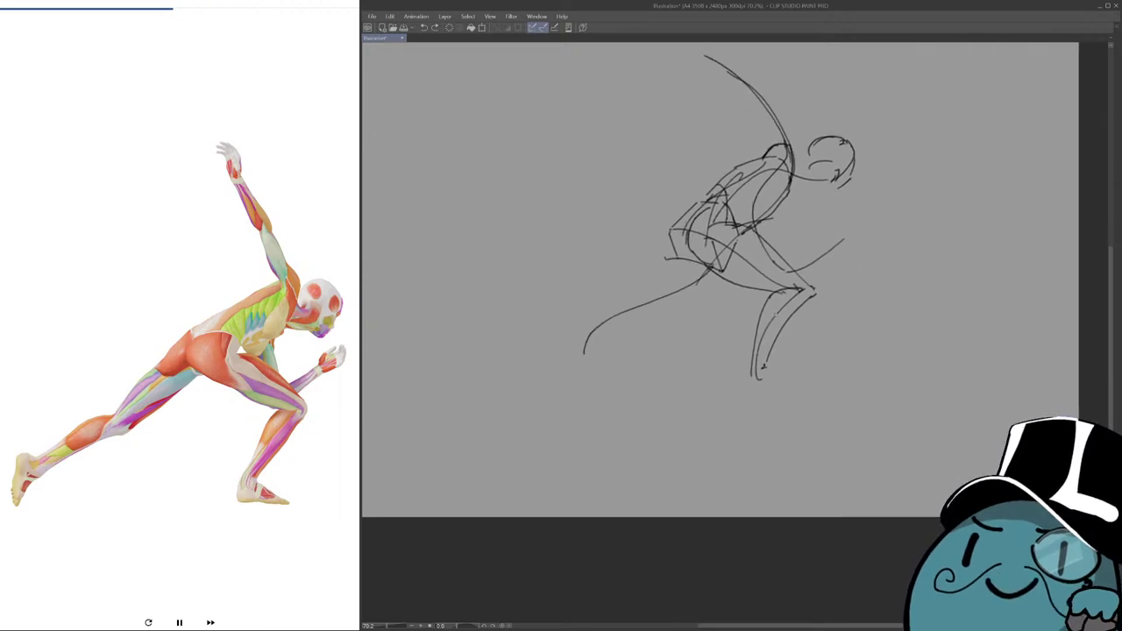
mouse_move(766, 358)
left_mouse_down()
mouse_move(762, 377)
mouse_move(744, 378)
mouse_move(761, 381)
left_mouse_up()
key("ctrl+z")
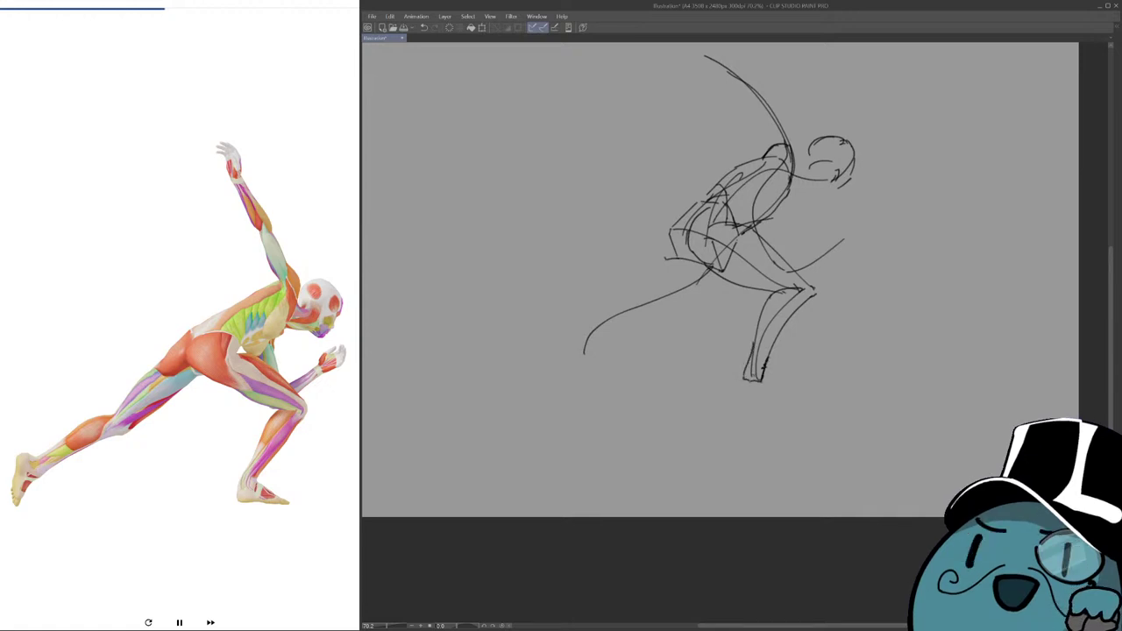
mouse_move(756, 368)
left_mouse_down()
mouse_move(737, 359)
mouse_move(720, 390)
mouse_move(780, 384)
left_mouse_up()
key("ctrl+z")
key("ctrl+z")
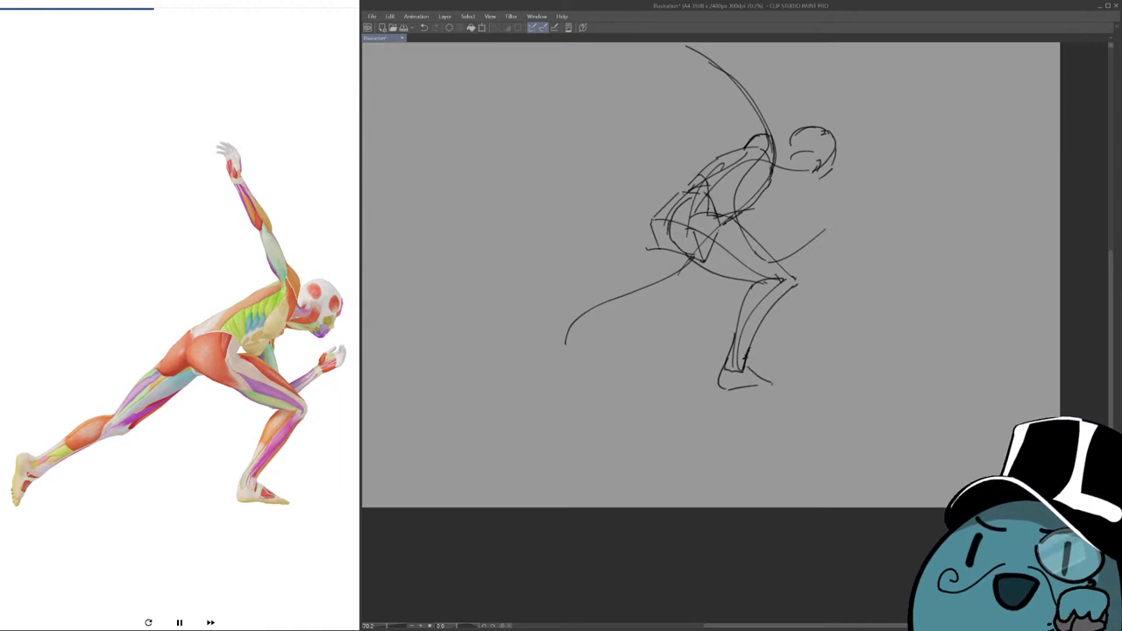
left_click_drag(759, 384, 776, 383)
left_click_drag(739, 199, 794, 258)
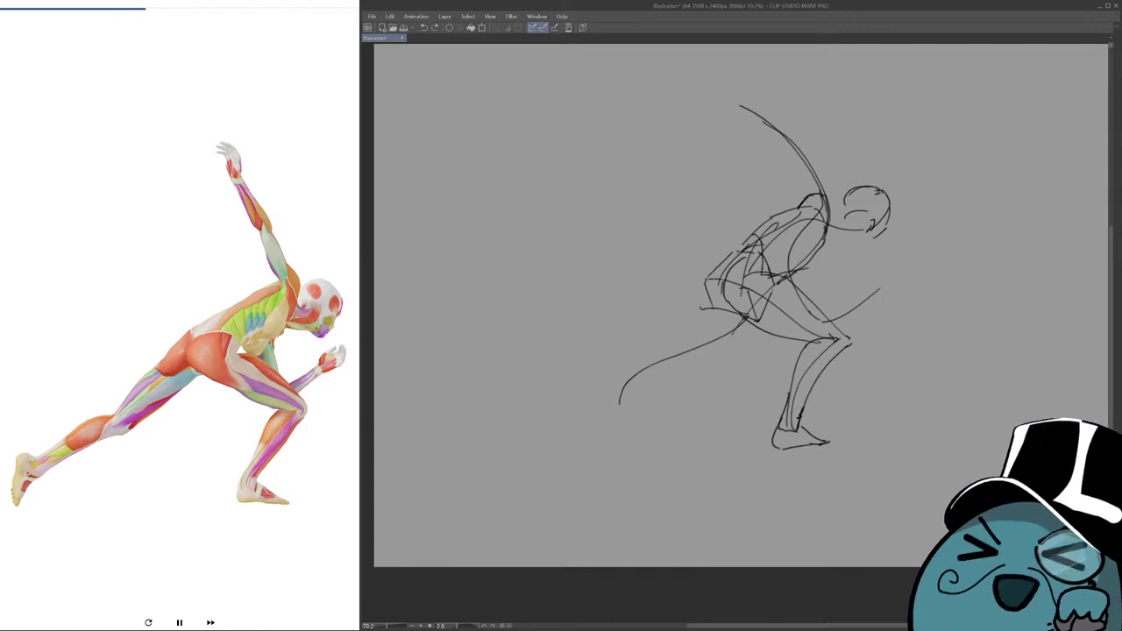
Draw the long contour from the back down the trailing thigh and close it off at the knee.
left_click_drag(724, 264, 648, 344)
key("ctrl+z")
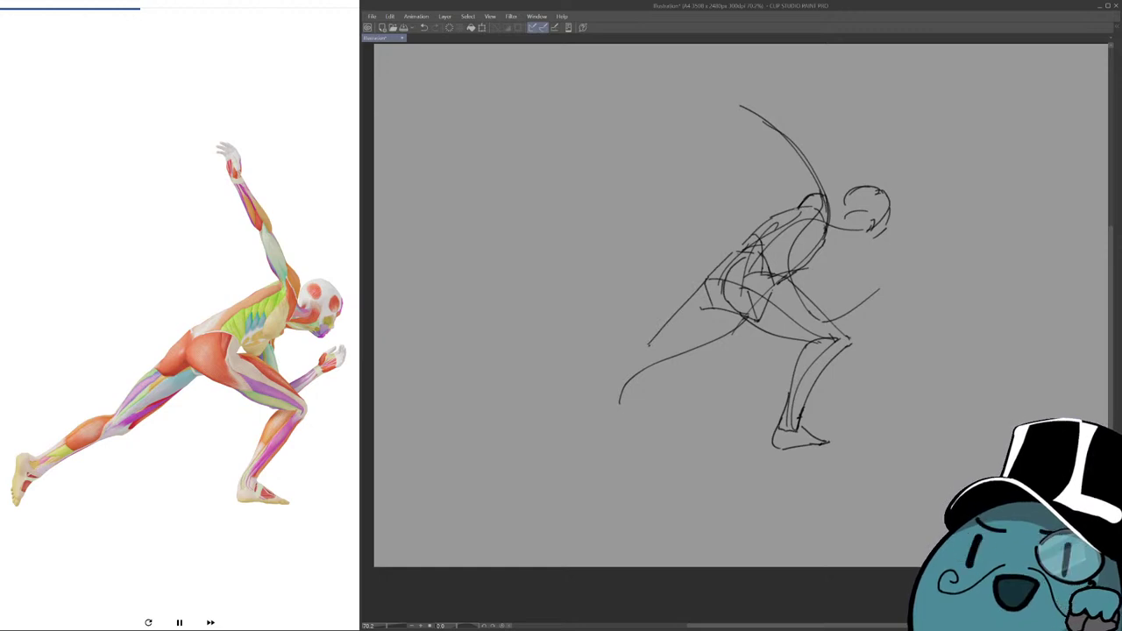
mouse_move(802, 205)
left_mouse_down()
mouse_move(758, 231)
mouse_move(643, 345)
mouse_move(674, 350)
left_mouse_up()
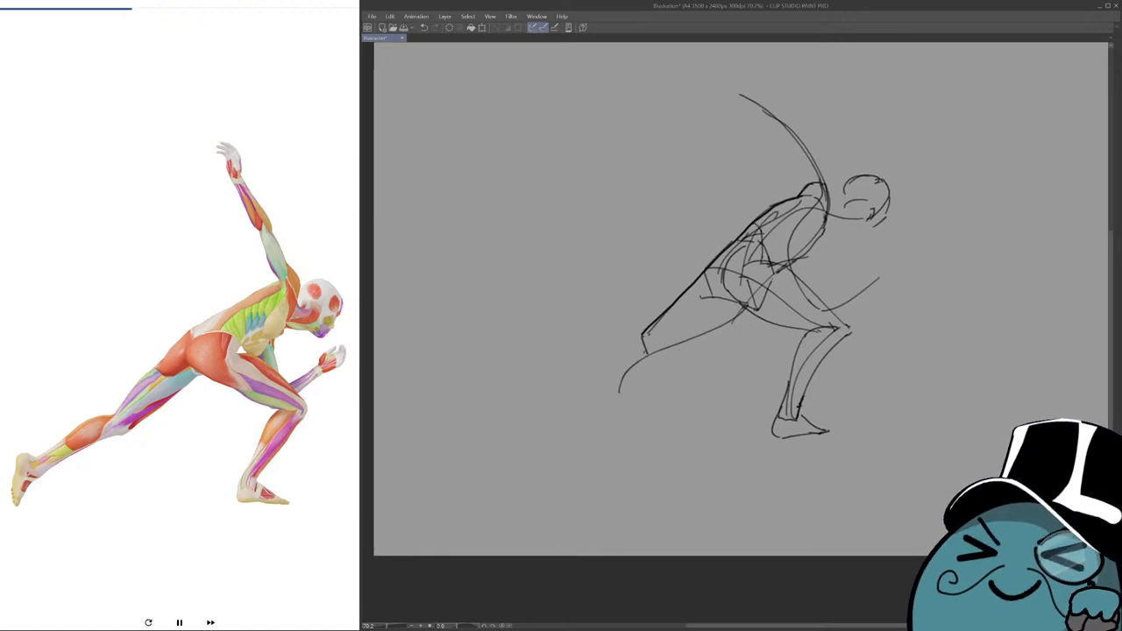
mouse_move(642, 333)
left_mouse_down()
mouse_move(631, 363)
mouse_move(665, 353)
left_mouse_up()
mouse_move(651, 339)
left_mouse_down()
mouse_move(699, 325)
mouse_move(702, 335)
mouse_move(655, 355)
mouse_move(662, 349)
left_mouse_up()
key("ctrl+z")
key("ctrl+z")
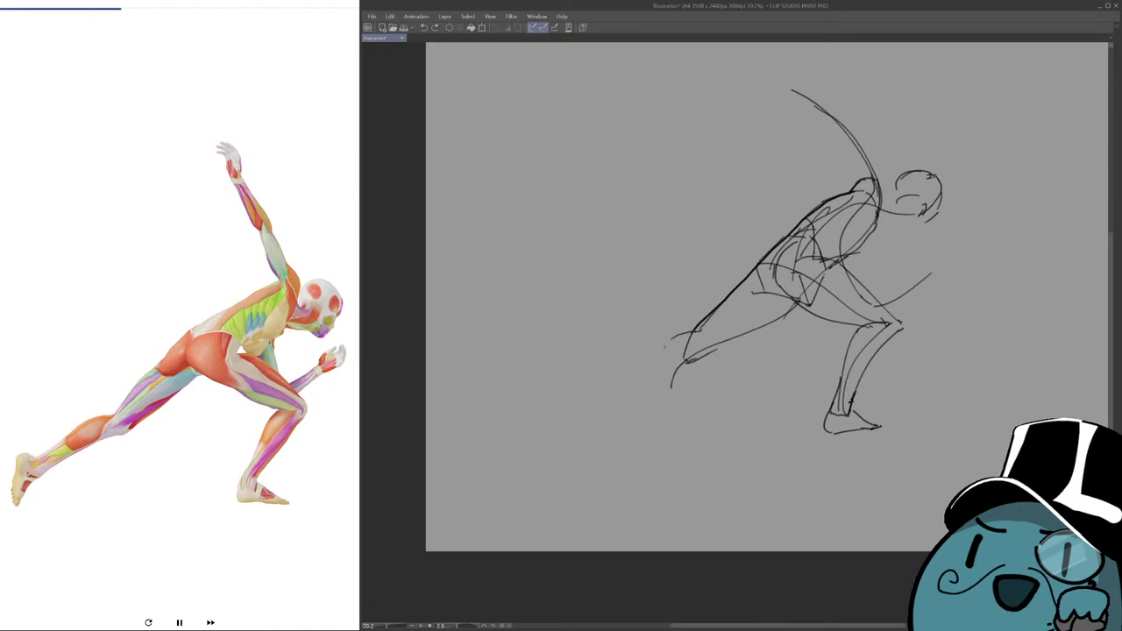
Draw the trailing lower leg's underside contour from the knee to the ankle.
key("ctrl+z")
key("ctrl+z")
mouse_move(702, 354)
left_mouse_down()
mouse_move(633, 416)
mouse_move(610, 418)
left_mouse_up()
key("ctrl+z")
left_click_drag(701, 354, 615, 415)
Draw the trailing leg's calf contour from the back of the knee and box in the ankle.
left_click_drag(694, 331, 649, 359)
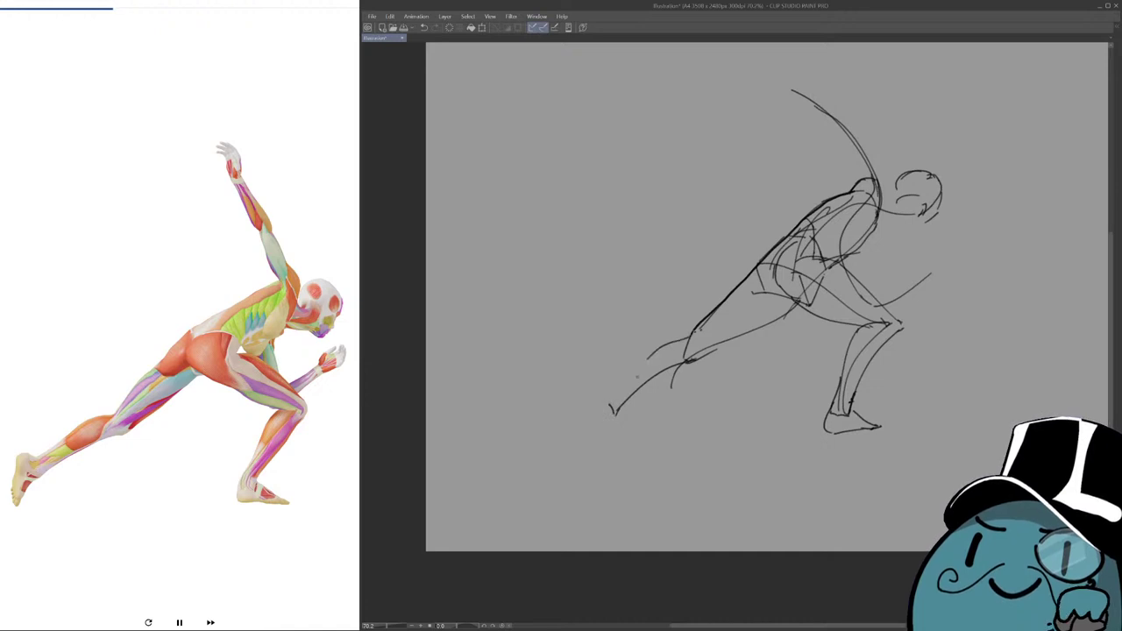
key("ctrl+z")
mouse_move(701, 330)
left_mouse_down()
mouse_move(653, 347)
mouse_move(613, 403)
left_mouse_up()
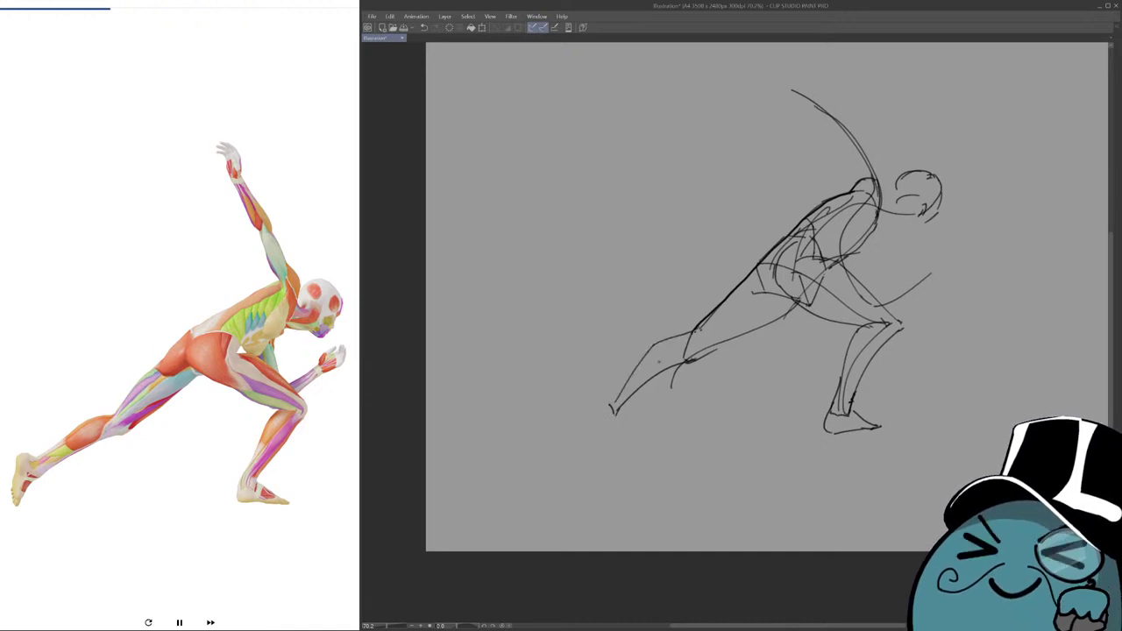
key("ctrl+z")
mouse_move(656, 342)
left_mouse_down()
mouse_move(611, 407)
mouse_move(605, 389)
mouse_move(631, 421)
left_mouse_up()
key("ctrl+z")
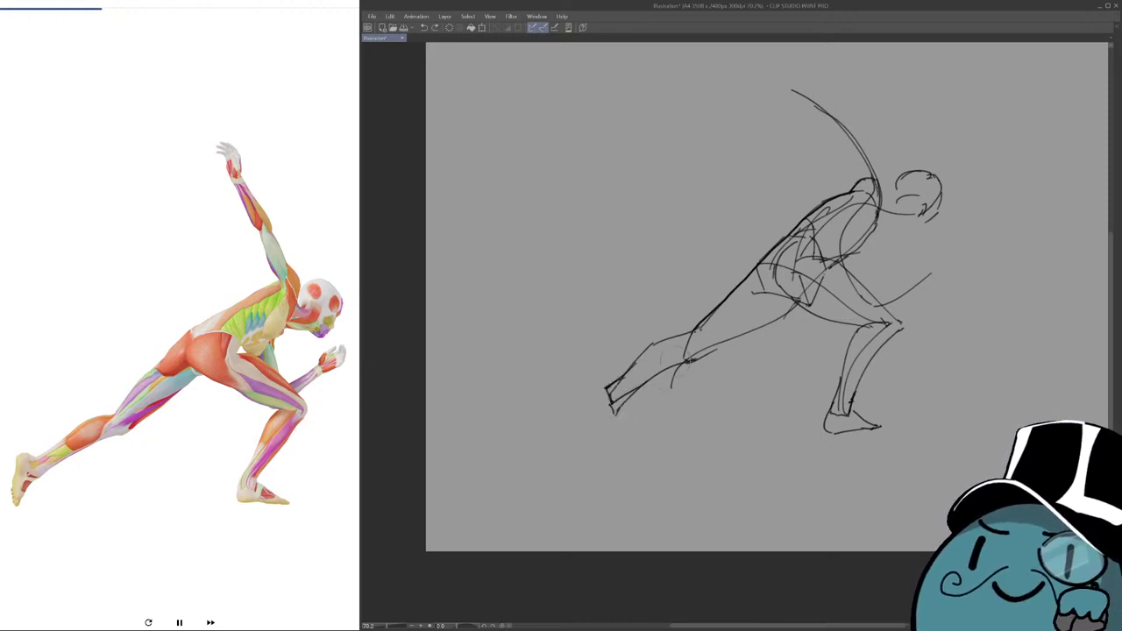
Draw the trailing foot angled down from the ankle, with its heel and toes pushing off.
mouse_move(597, 421)
left_mouse_down()
mouse_move(604, 413)
mouse_move(600, 424)
left_mouse_up()
key("ctrl+z")
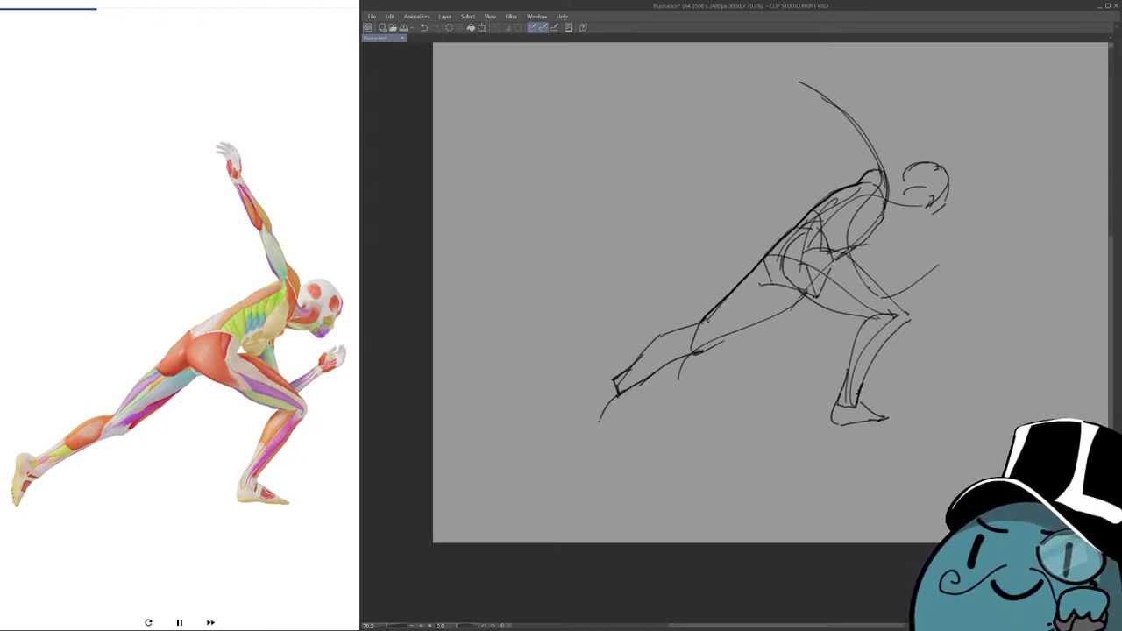
mouse_move(614, 379)
left_mouse_down()
mouse_move(597, 377)
mouse_move(597, 411)
left_mouse_up()
left_click_drag(924, 399, 773, 463)
Add the underside of the neck, the chest form and the lowered upper arm's outline.
mouse_move(809, 244)
left_mouse_down()
mouse_move(784, 286)
mouse_move(768, 275)
mouse_move(786, 273)
mouse_move(792, 296)
mouse_move(769, 290)
left_mouse_up()
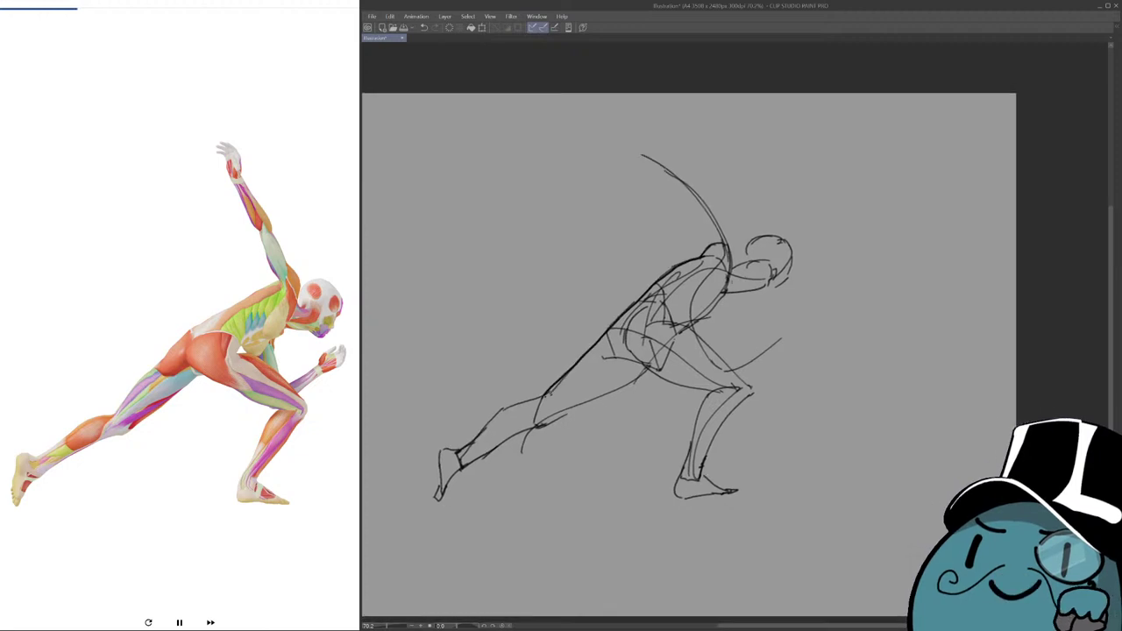
left_click_drag(681, 267, 695, 315)
mouse_move(727, 255)
left_mouse_down()
mouse_move(705, 293)
mouse_move(719, 297)
mouse_move(695, 328)
mouse_move(669, 316)
mouse_move(694, 307)
left_mouse_up()
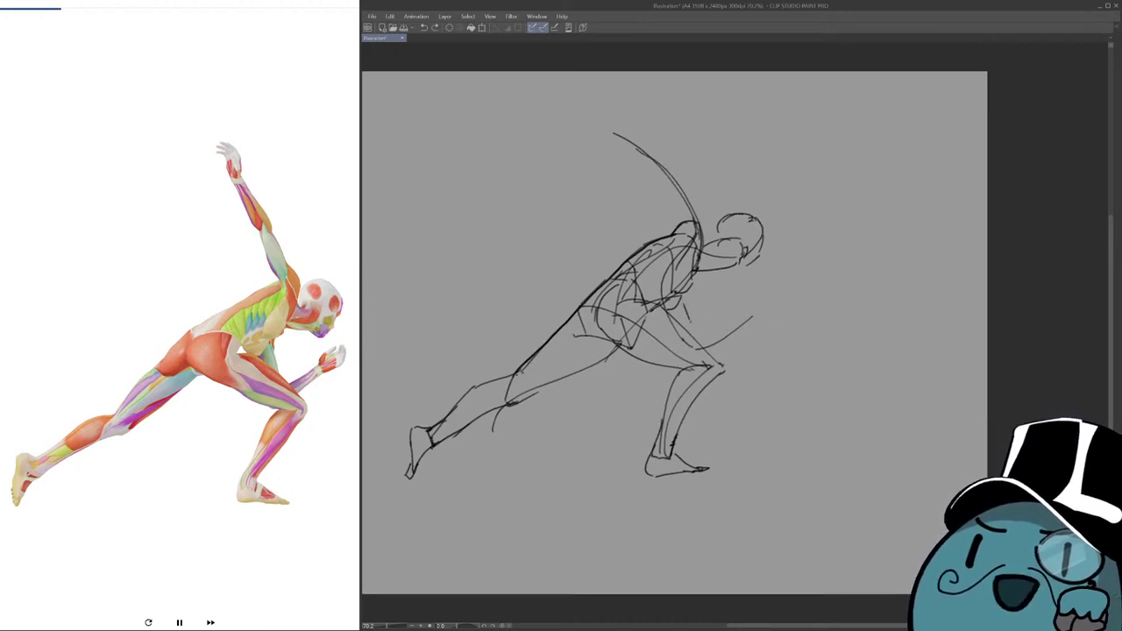
left_click_drag(698, 321, 697, 312)
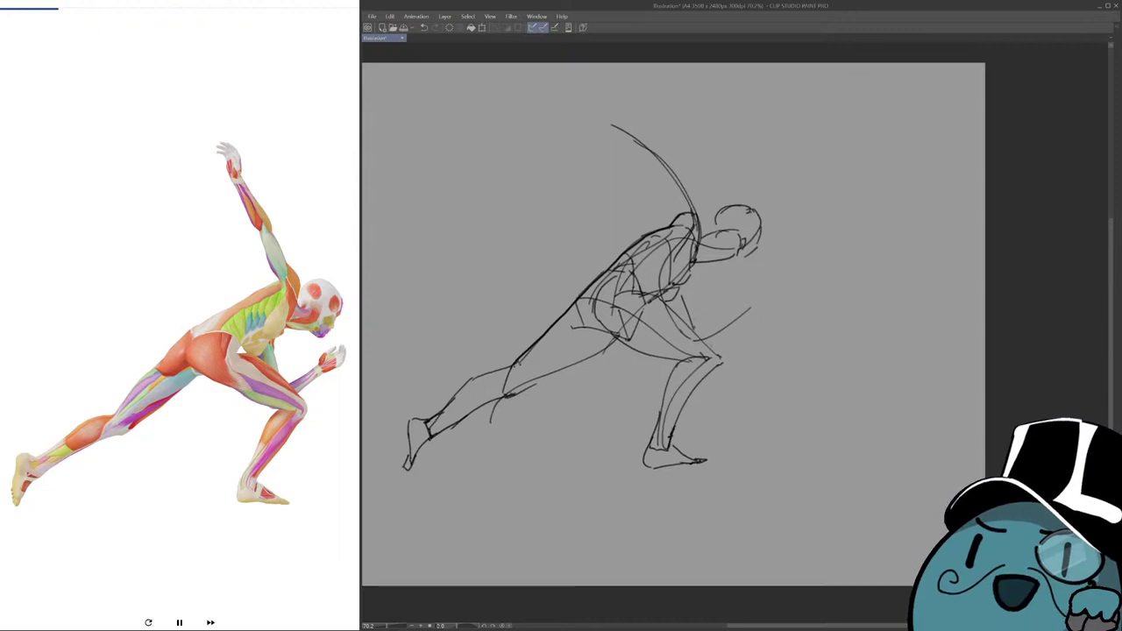
Thicken the lowered arm's forearm from elbow to wrist and add a small round fist.
left_click_drag(711, 352, 749, 315)
key("ctrl+z")
mouse_move(712, 350)
left_mouse_down()
mouse_move(757, 303)
mouse_move(747, 318)
left_mouse_up()
left_click_drag(543, 314, 575, 364)
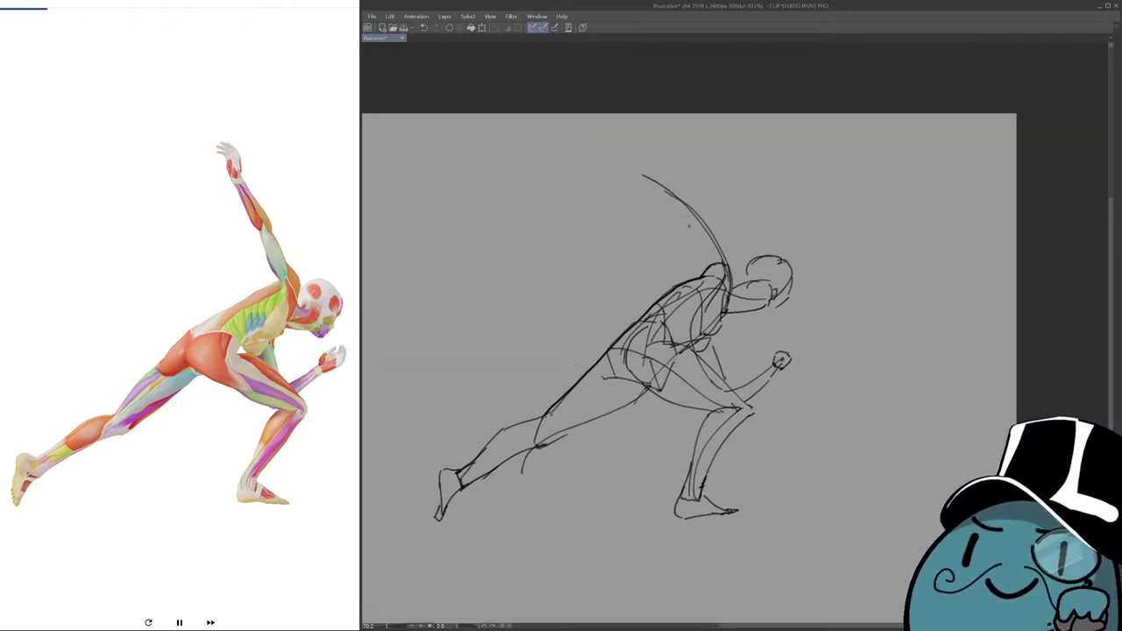
Outline the raised upper arm with contours on both sides from the shoulder to the elbow.
left_click_drag(680, 210, 724, 256)
left_click_drag(683, 217, 715, 273)
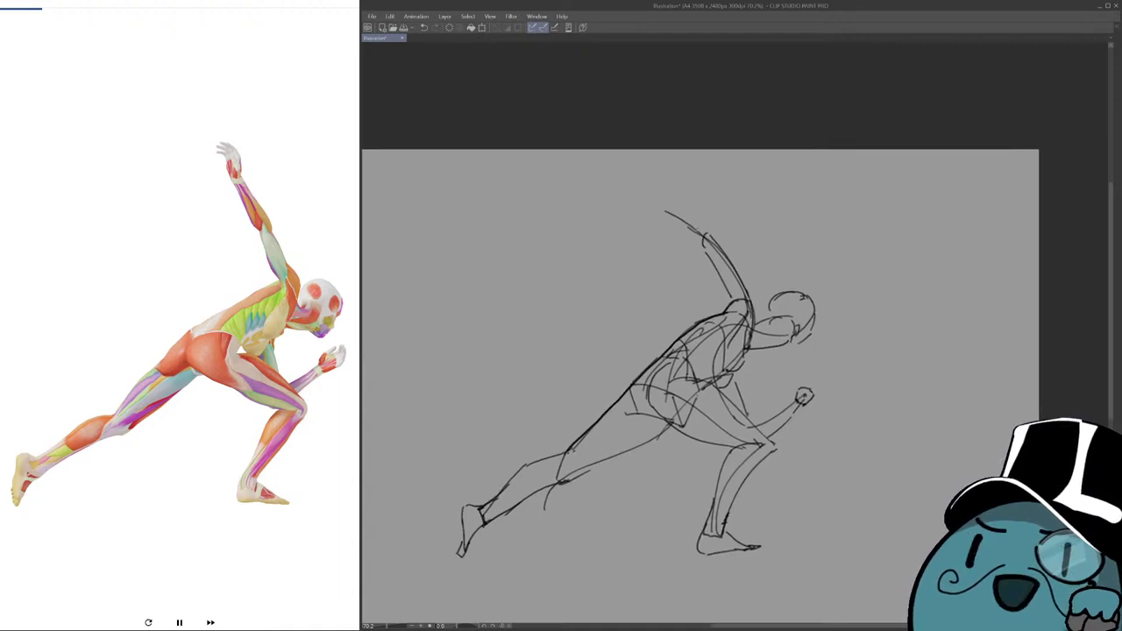
left_click_drag(672, 193, 709, 226)
key("ctrl+z")
key("ctrl+z")
Outline the raised forearm from the elbow up to the wrist.
mouse_move(666, 196)
left_mouse_down()
mouse_move(679, 193)
mouse_move(712, 227)
mouse_move(672, 197)
mouse_move(708, 229)
mouse_move(700, 248)
mouse_move(713, 287)
left_mouse_up()
key("ctrl+z")
key("ctrl+z")
key("ctrl+z")
key("ctrl+z")
key("ctrl+z")
key("ctrl+z")
key("ctrl+z")
left_click_drag(686, 245, 692, 255)
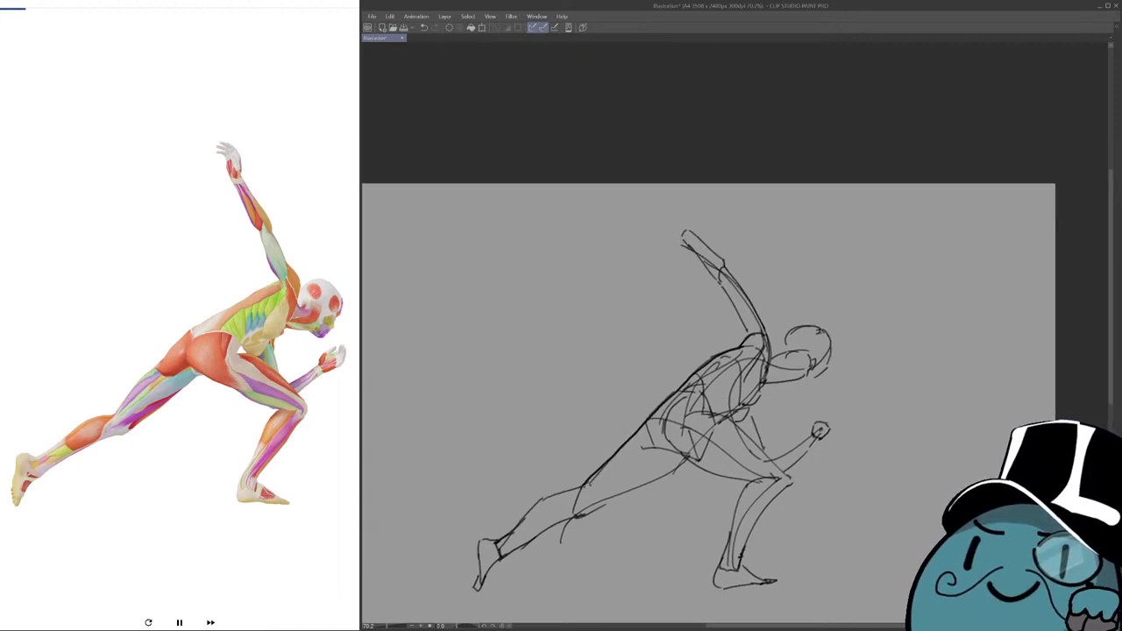
Draw the raised hand as a palm block with fingers bending back from the wrist.
scroll(710, 393, "up", 2)
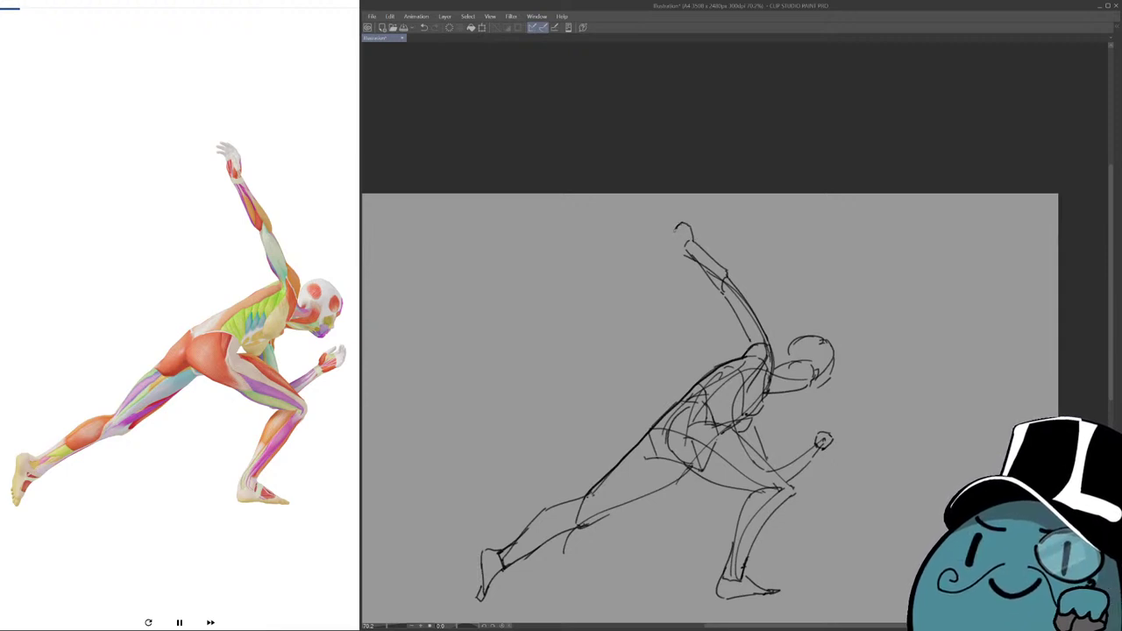
mouse_move(683, 225)
left_mouse_down()
mouse_move(693, 237)
mouse_move(665, 217)
left_mouse_up()
mouse_move(664, 220)
left_mouse_down()
mouse_move(674, 233)
mouse_move(686, 225)
left_mouse_up()
key("ctrl+z")
key("ctrl+z")
key("ctrl+z")
left_click_drag(677, 217, 667, 217)
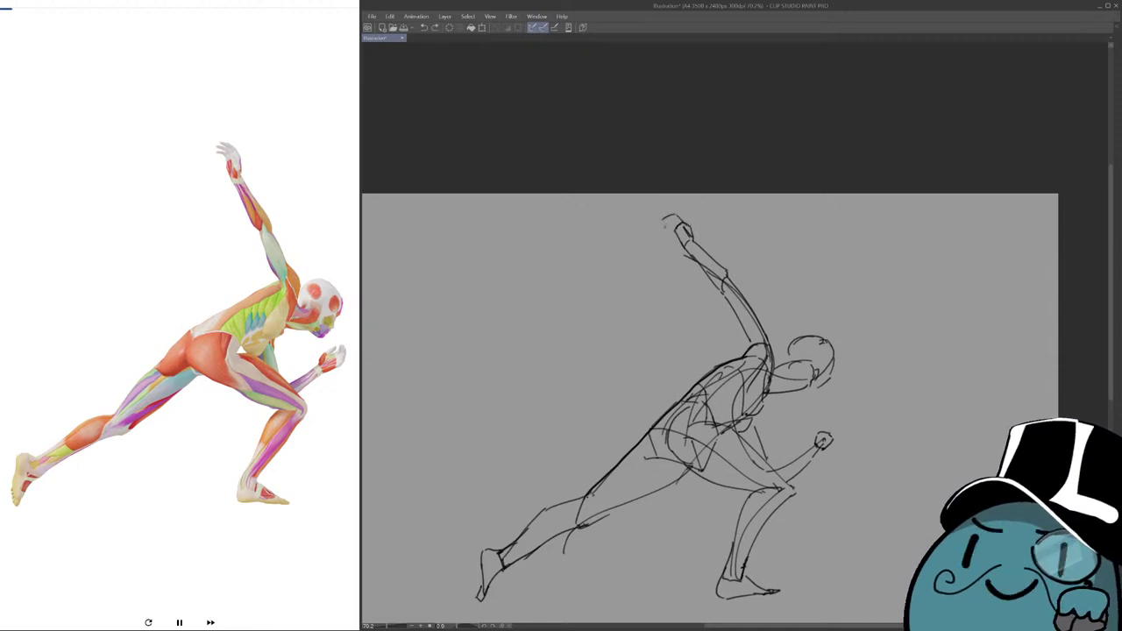
Check the whole figure in a mirrored view and rework the face line of the lowered head.
scroll(869, 376, "down", 1)
left_click_drag(868, 376, 813, 275)
key("h")
key("h")
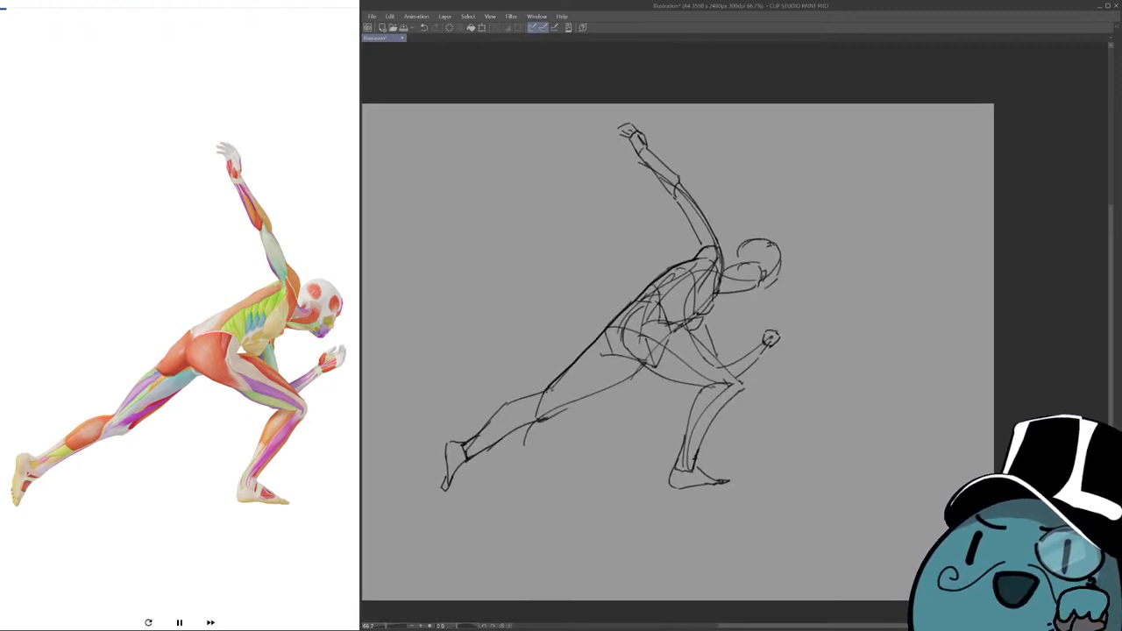
left_click_drag(778, 269, 764, 310)
key("ctrl+z")
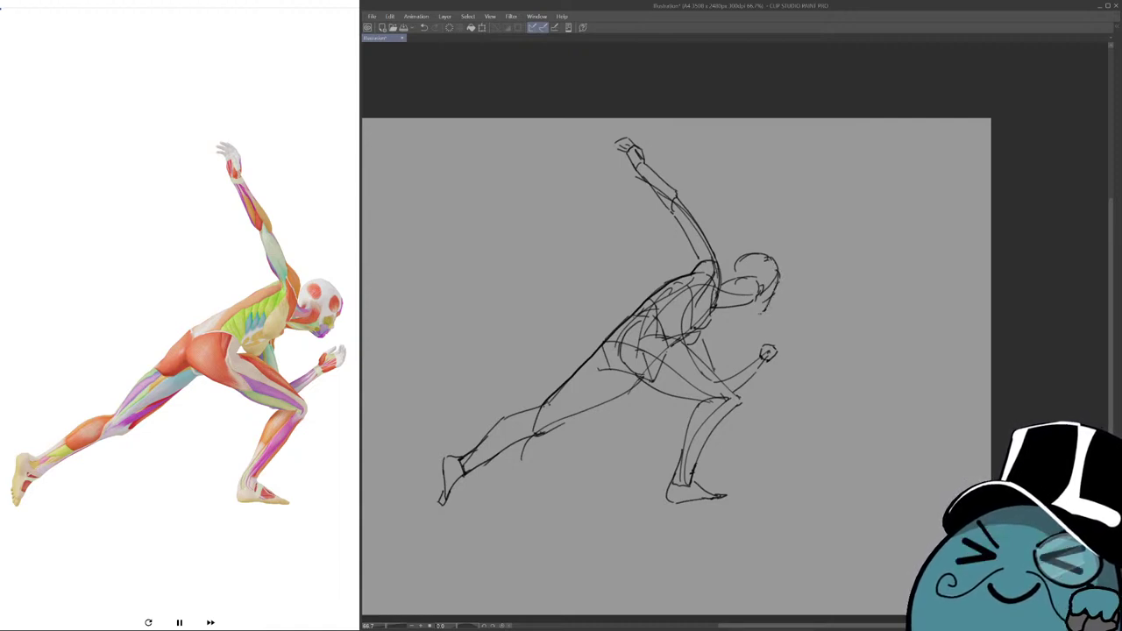
Touch up the neck and the front chest contour of the lunging figure.
left_click_drag(744, 254, 723, 286)
key("ctrl+z")
mouse_move(853, 286)
left_mouse_down()
mouse_move(844, 247)
mouse_move(847, 263)
left_mouse_up()
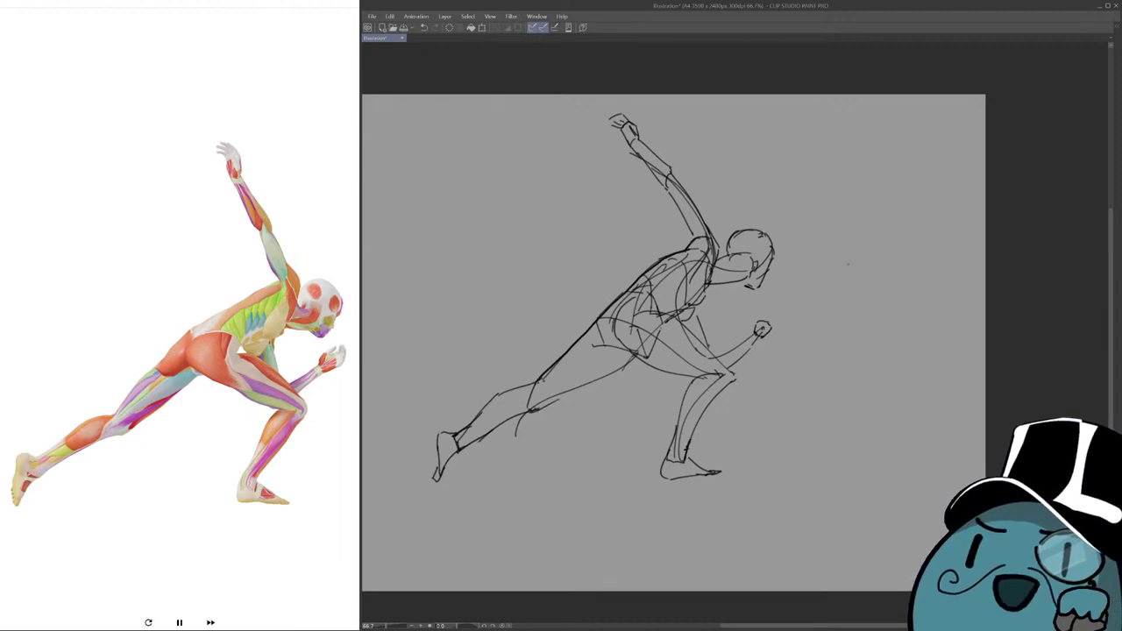
mouse_move(702, 333)
left_mouse_down()
mouse_move(721, 295)
mouse_move(716, 303)
left_mouse_up()
Try to restate the lunging figure's long back contour from the hip up to the shoulder.
left_click_drag(562, 329, 684, 214)
key("ctrl+z")
left_click_drag(565, 332, 707, 193)
key("ctrl+z")
mouse_move(585, 303)
left_mouse_down()
mouse_move(555, 336)
mouse_move(648, 244)
mouse_move(708, 219)
left_mouse_up()
key("ctrl+z")
left_click_drag(640, 249, 745, 218)
key("ctrl+z")
key("ctrl+z")
key("ctrl+z")
key("ctrl+z")
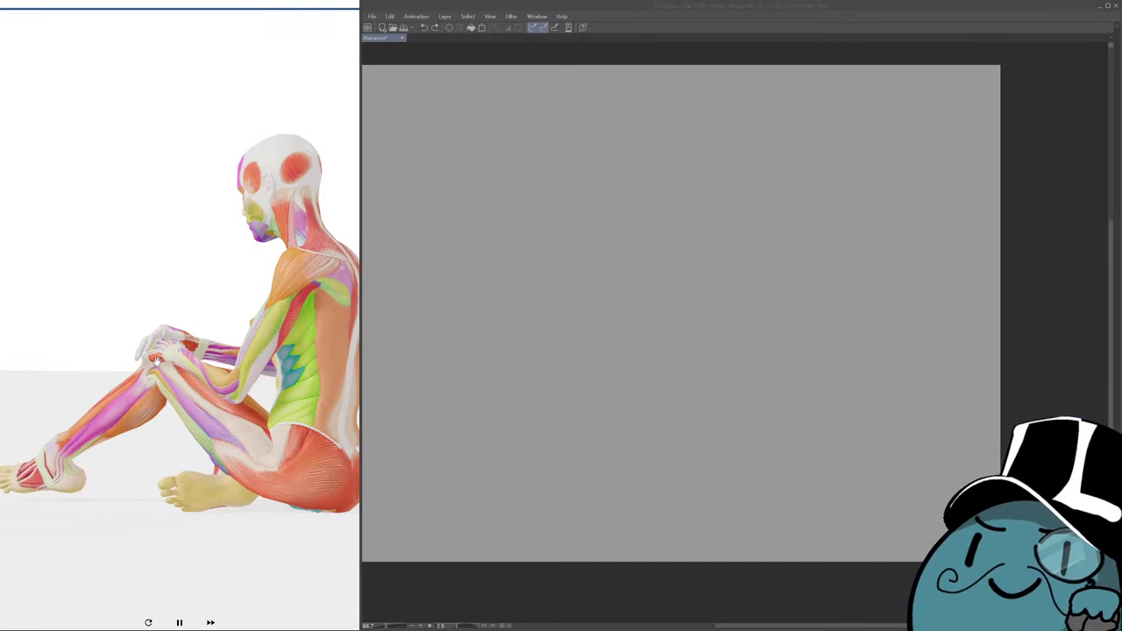
left_click(505, 244)
left_click_drag(766, 258, 807, 304)
key("ctrl+z")
left_click_drag(644, 298, 640, 280)
left_click_drag(552, 383, 897, 361)
key("ctrl+z")
left_click_drag(574, 354, 877, 341)
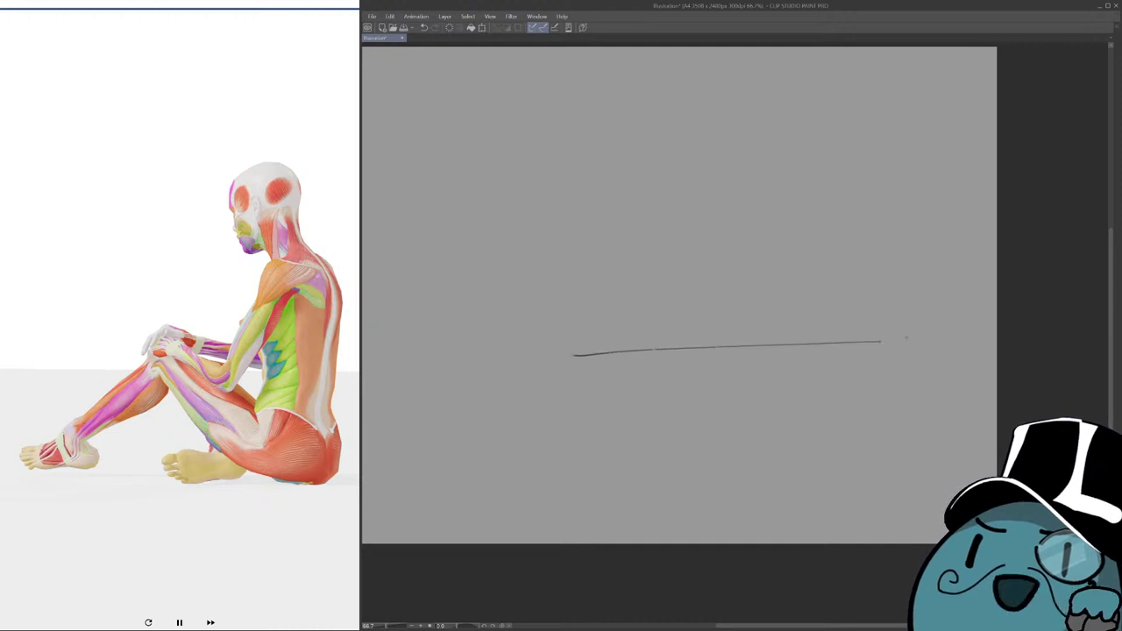
key("ctrl+z")
left_click_drag(600, 344, 759, 363)
key("ctrl+z")
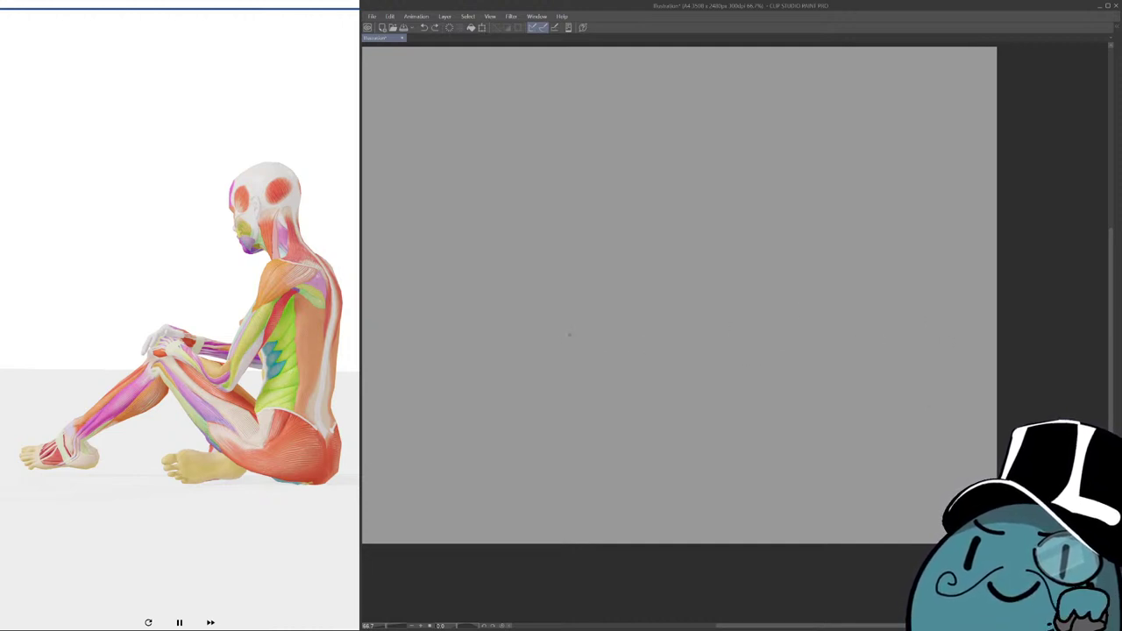
Draw a nearly horizontal ground line for the seated pose and mark the top edge and curved back side of the pelvis.
left_click_drag(642, 355, 829, 367)
mouse_move(737, 361)
left_mouse_down()
mouse_move(769, 399)
mouse_move(761, 434)
left_mouse_up()
left_click_drag(752, 244, 796, 219)
key("ctrl+z")
left_click_drag(759, 388, 859, 400)
key("ctrl+z")
left_click_drag(780, 354, 849, 358)
key("ctrl+z")
key("ctrl+z")
mouse_move(777, 354)
left_mouse_down()
mouse_move(822, 369)
mouse_move(814, 359)
mouse_move(837, 357)
mouse_move(865, 430)
left_mouse_up()
key("ctrl+z")
key("ctrl+z")
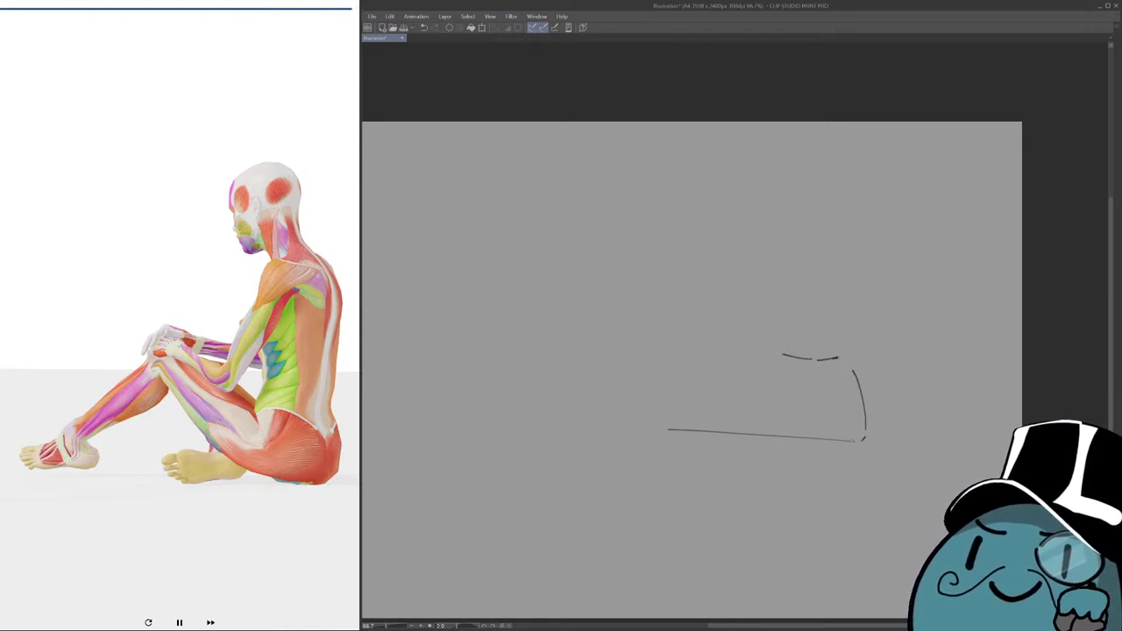
Close the pelvis form with its base and front side, and add a line along the lower spine.
left_click_drag(792, 431, 857, 439)
key("ctrl+z")
mouse_move(782, 358)
left_mouse_down()
mouse_move(758, 412)
mouse_move(836, 439)
left_mouse_up()
left_click_drag(840, 368, 842, 410)
key("ctrl+z")
key("ctrl+z")
left_click_drag(834, 337, 845, 436)
Draw an upright oval for the abdomen overlapping the top of the pelvis.
scroll(693, 368, "up", 1)
mouse_move(835, 361)
left_mouse_down()
mouse_move(837, 291)
mouse_move(834, 354)
mouse_move(807, 305)
mouse_move(783, 337)
left_mouse_up()
key("ctrl+z")
mouse_move(787, 339)
left_mouse_down()
mouse_move(792, 320)
mouse_move(787, 337)
mouse_move(844, 311)
mouse_move(839, 321)
left_mouse_up()
key("ctrl+z")
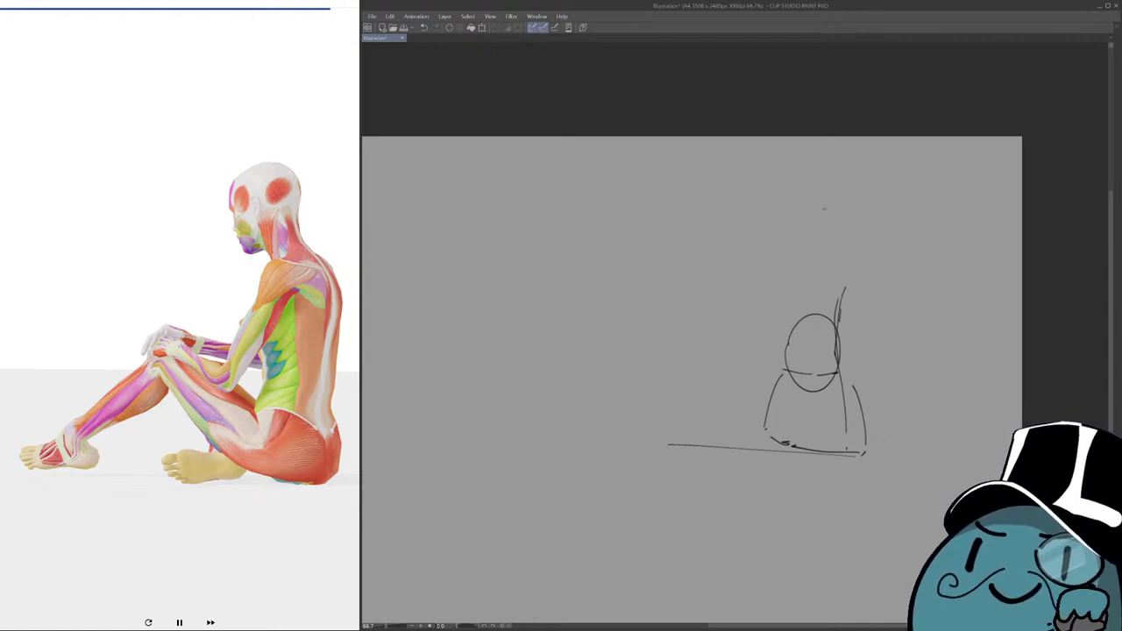
Extend the spine in a curve from the abdomen oval up toward the upper back.
left_click_drag(842, 274, 842, 290)
mouse_move(824, 241)
left_mouse_down()
mouse_move(846, 273)
mouse_move(840, 307)
left_mouse_up()
key("ctrl+z")
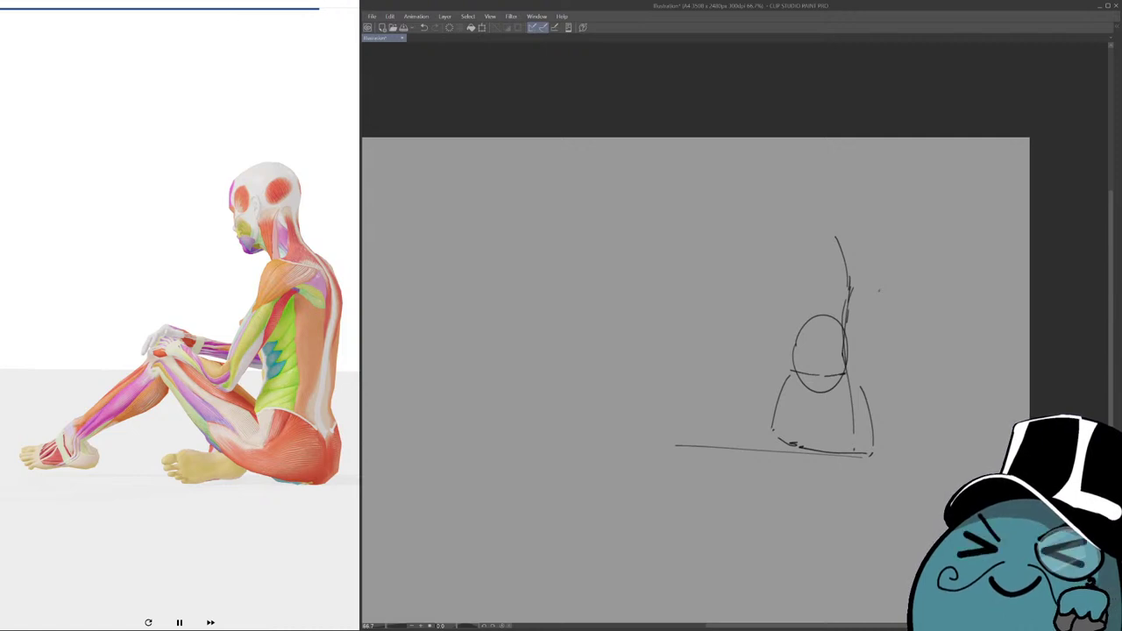
left_click_drag(927, 294, 889, 319)
key("ctrl+z")
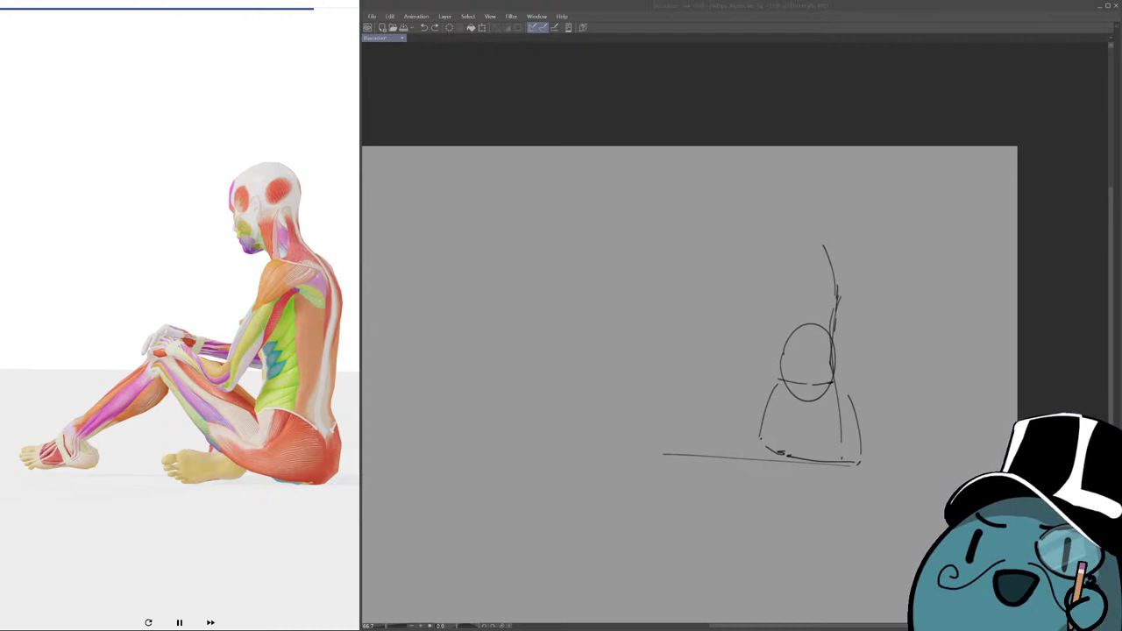
Arch the top of the rib cage from the upper back over to the chest.
left_click(922, 267)
left_click_drag(830, 264, 792, 295)
key("ctrl+z")
mouse_move(823, 259)
left_mouse_down()
mouse_move(793, 235)
mouse_move(808, 235)
mouse_move(822, 247)
mouse_move(767, 234)
mouse_move(804, 237)
left_mouse_up()
key("ctrl+z")
key("ctrl+z")
key("ctrl+z")
key("ctrl+z")
key("ctrl+z")
mouse_move(814, 241)
left_mouse_down()
mouse_move(822, 250)
mouse_move(774, 242)
mouse_move(747, 254)
left_mouse_up()
mouse_move(766, 234)
left_mouse_down()
mouse_move(754, 241)
mouse_move(794, 245)
left_mouse_up()
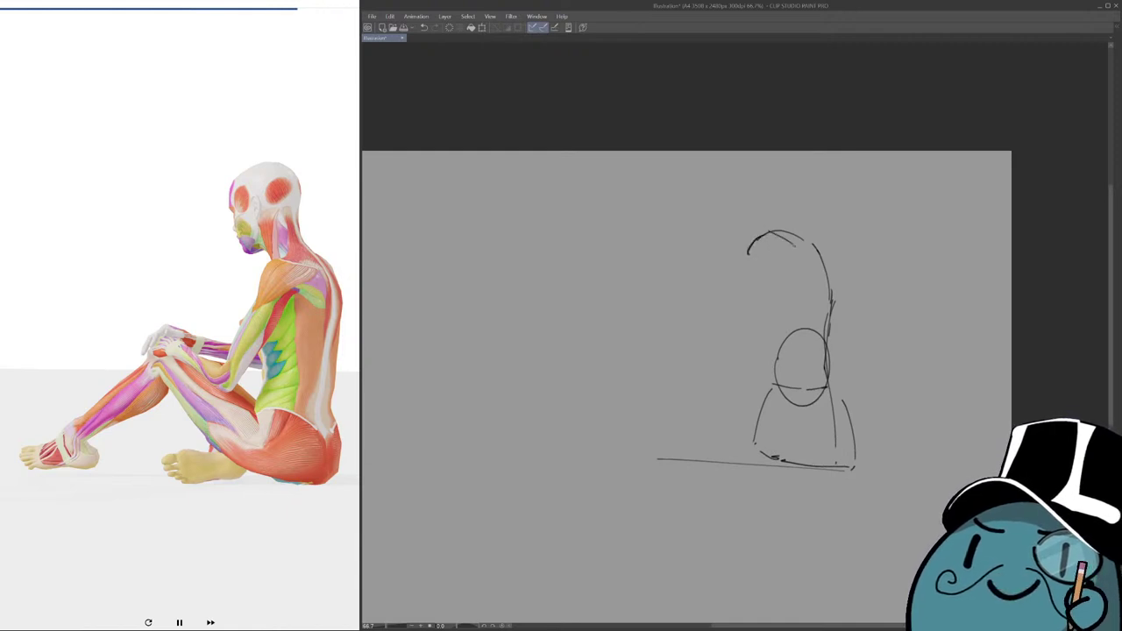
left_click_drag(771, 232, 809, 252)
key("ctrl+z")
left_click_drag(807, 350, 810, 357)
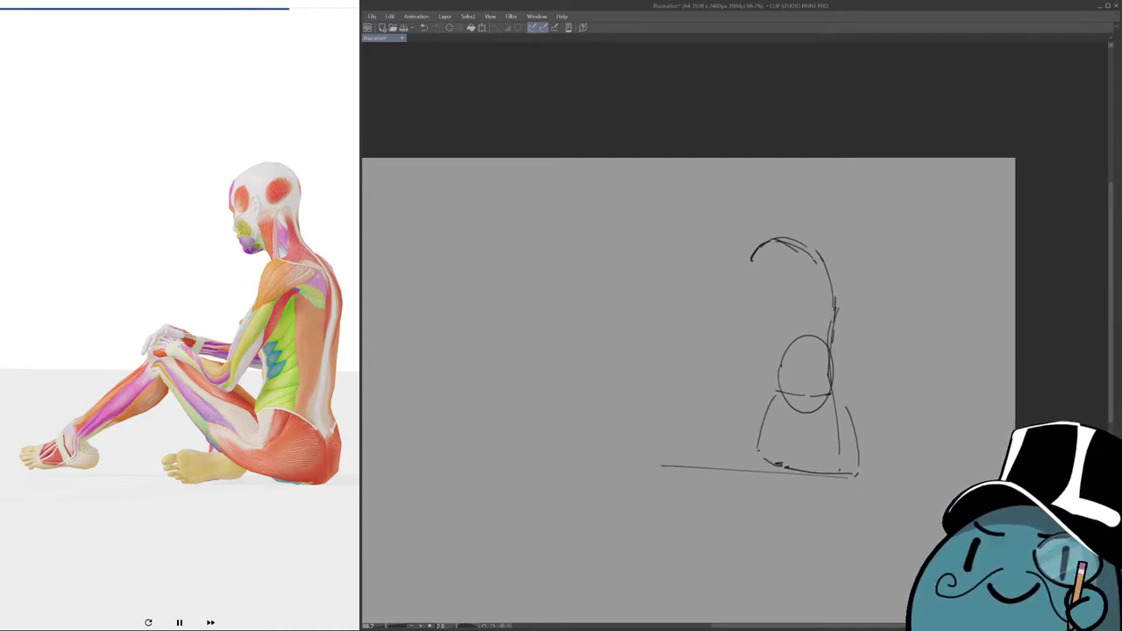
Try a front rib cage contour from the arch down to the abdomen oval, and undo the arch and upper spine curve.
mouse_move(763, 242)
left_mouse_down()
mouse_move(745, 263)
mouse_move(744, 295)
left_mouse_up()
key("ctrl+z")
key("ctrl+z")
left_click_drag(769, 238, 744, 312)
key("ctrl+z")
left_click_drag(748, 306, 780, 383)
key("ctrl+z")
key("ctrl+z")
key("ctrl+z")
key("ctrl+z")
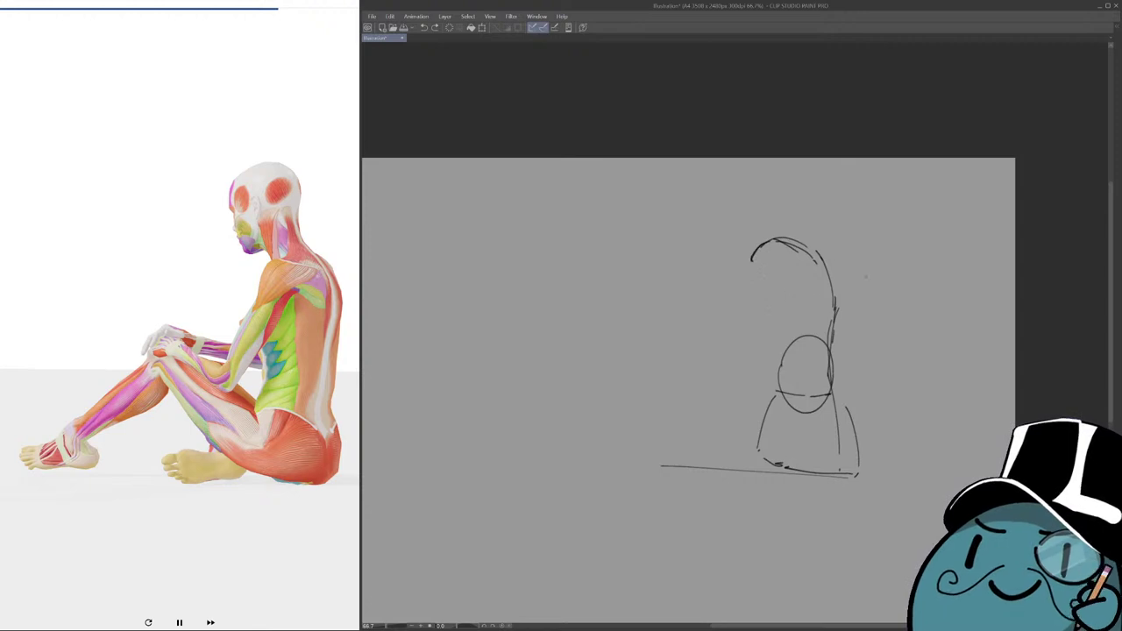
key("ctrl+z")
key("ctrl+z")
key("ctrl+z")
key("ctrl+z")
key("ctrl+z")
Draw the rib cage as a larger egg shape with a rounded top and a back contour running down to the pelvis.
mouse_move(825, 348)
left_mouse_down()
mouse_move(848, 263)
mouse_move(839, 266)
left_mouse_up()
key("ctrl+z")
key("ctrl+z")
mouse_move(834, 397)
left_mouse_down()
mouse_move(834, 386)
mouse_move(846, 406)
mouse_move(839, 264)
mouse_move(820, 242)
mouse_move(766, 254)
mouse_move(829, 246)
mouse_move(749, 283)
left_mouse_up()
key("ctrl+z")
key("ctrl+z")
mouse_move(771, 243)
left_mouse_down()
mouse_move(748, 291)
mouse_move(768, 347)
left_mouse_up()
key("ctrl+z")
key("ctrl+z")
Taper the front of the rib cage toward the waist and close its lower edge across the abdomen oval.
left_click_drag(749, 291, 771, 340)
key("ctrl+z")
key("ctrl+z")
mouse_move(771, 246)
left_mouse_down()
mouse_move(757, 310)
mouse_move(772, 341)
mouse_move(823, 326)
mouse_move(786, 355)
left_mouse_up()
key("ctrl+z")
key("ctrl+z")
left_click_drag(786, 356, 828, 334)
mouse_move(826, 338)
left_mouse_down()
mouse_move(839, 353)
mouse_move(788, 359)
left_mouse_up()
key("ctrl+z")
left_click_drag(764, 309, 780, 358)
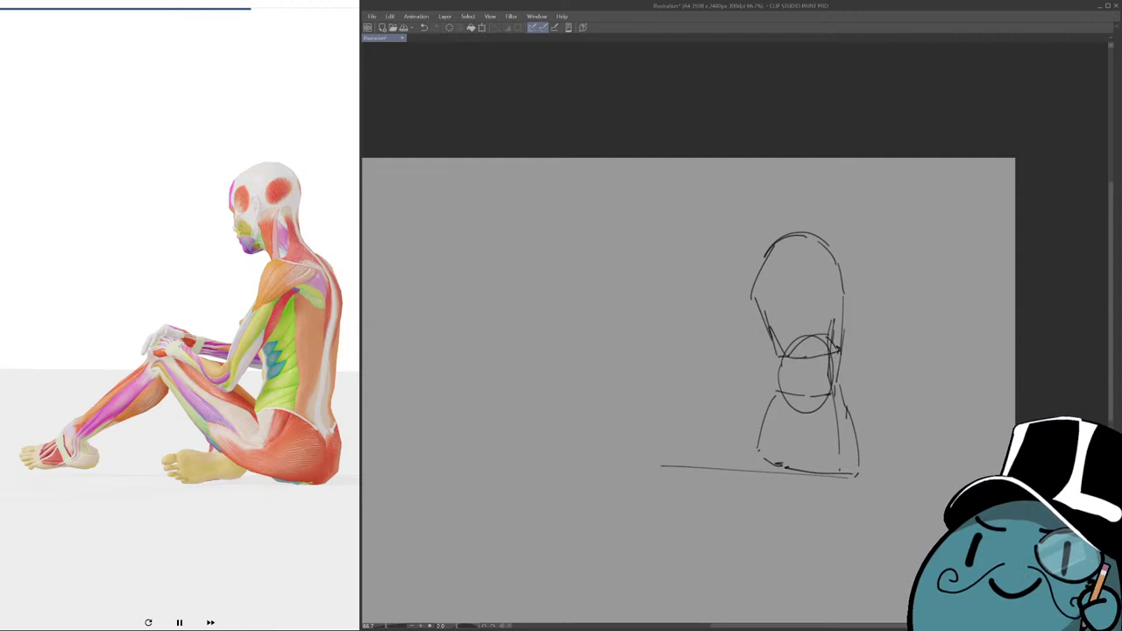
Try the underside and top contours of the raised thigh from the pelvis out to the knee.
left_click_drag(779, 489, 786, 469)
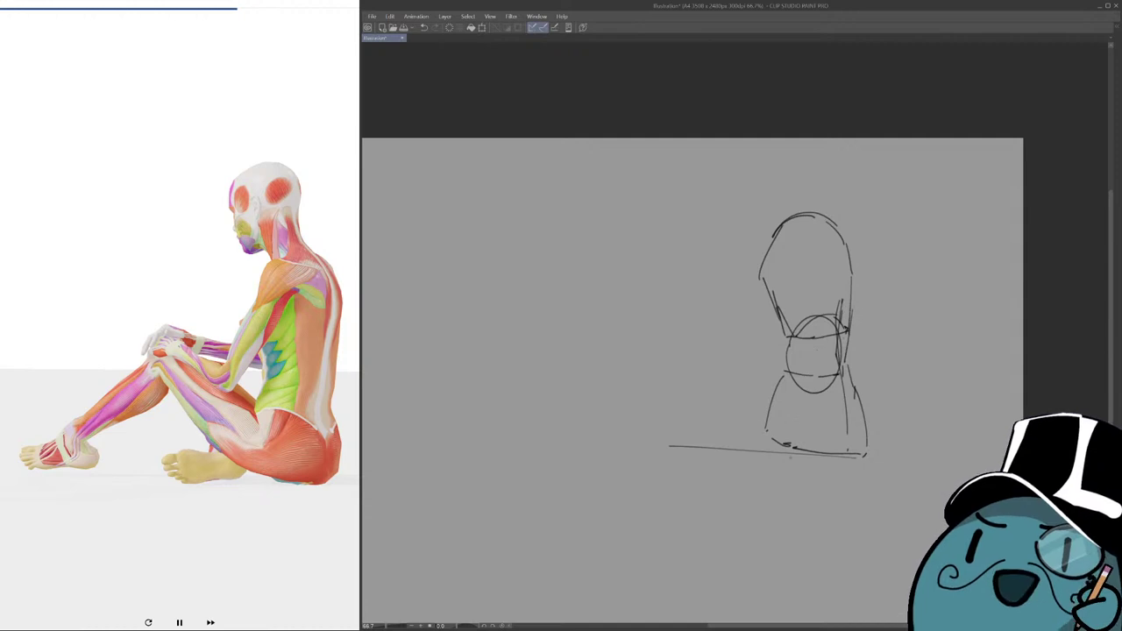
mouse_move(816, 349)
left_mouse_down()
mouse_move(799, 332)
mouse_move(820, 328)
left_mouse_up()
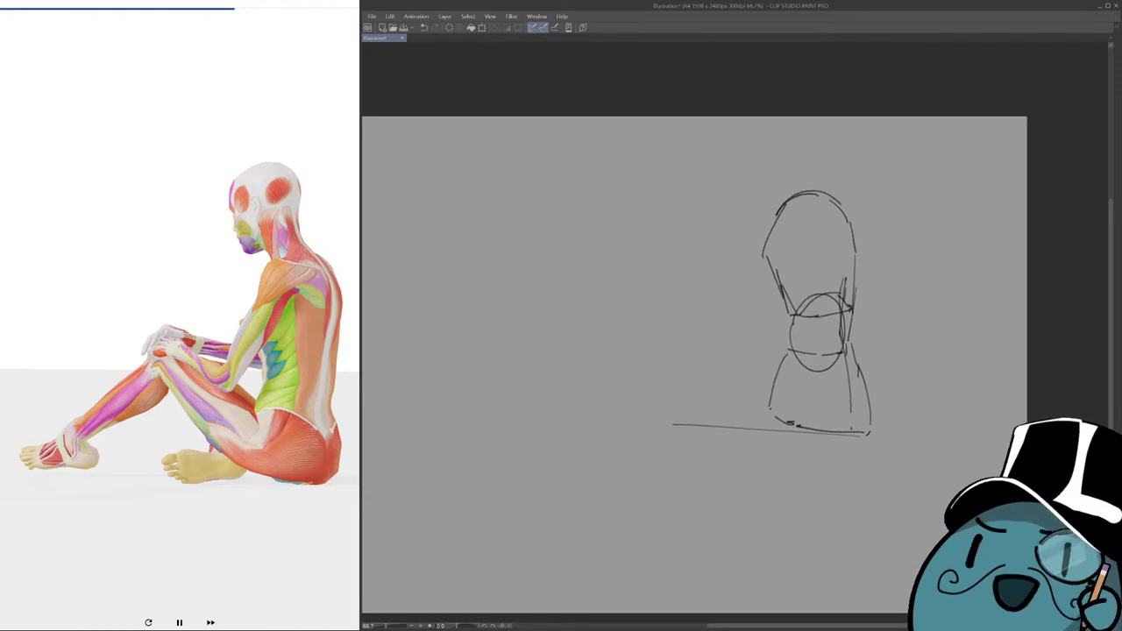
left_click_drag(682, 357, 810, 430)
key("ctrl+z")
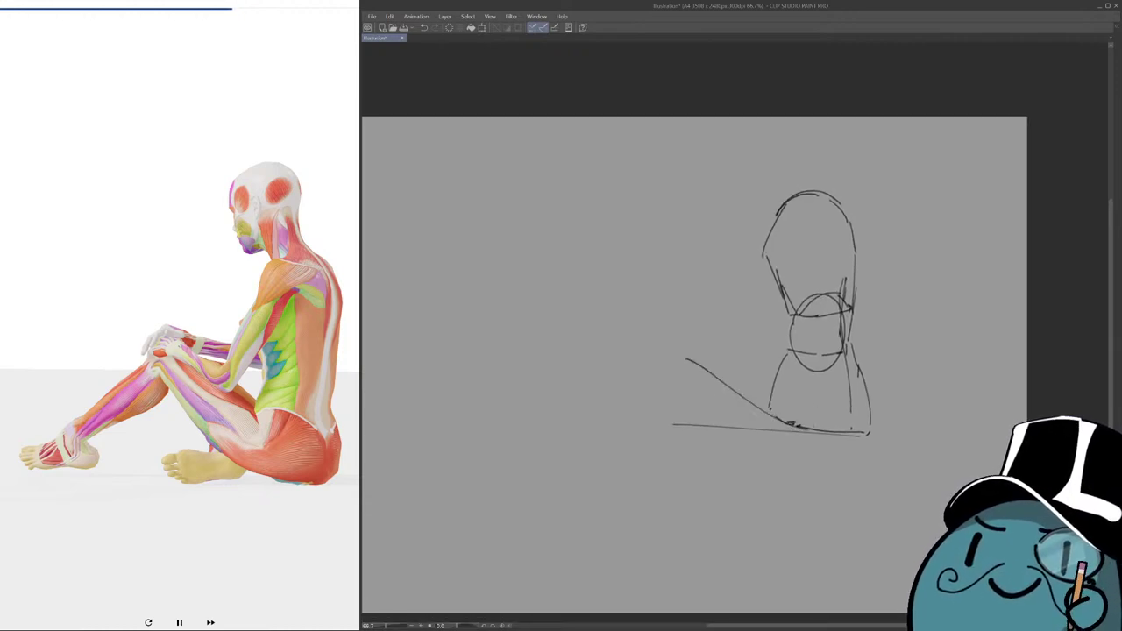
mouse_move(683, 350)
left_mouse_down()
mouse_move(693, 326)
mouse_move(789, 352)
left_mouse_up()
key("ctrl+z")
left_click_drag(695, 325, 789, 352)
key("ctrl+z")
left_click_drag(695, 324, 789, 353)
key("ctrl+z")
Redraw the thigh's underside as a steeper curve rising from the pelvis base to the knee.
key("ctrl+z")
key("ctrl+z")
key("ctrl+z")
key("ctrl+z")
left_click_drag(671, 339, 780, 426)
key("ctrl+z")
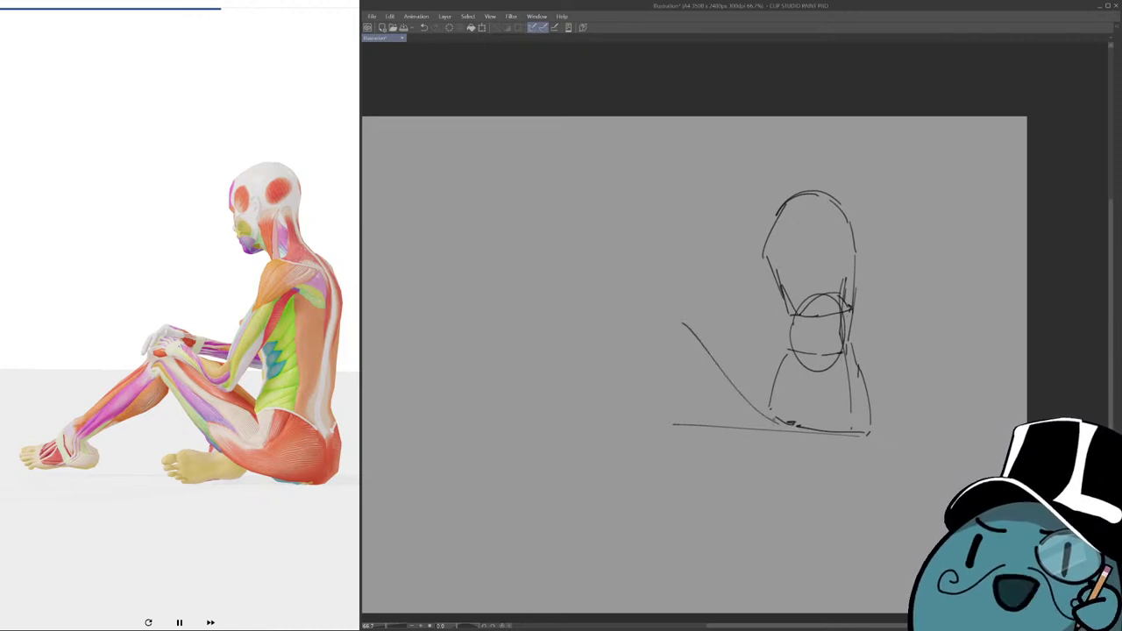
Clear the upper-torso outline and rework the curved cross-contour lines around the waist of the seated figure.
left_click_drag(736, 348, 736, 353)
left_click_drag(668, 320, 826, 321)
key("ctrl+z")
left_click_drag(666, 323, 836, 324)
key("ctrl+z")
left_click_drag(682, 324, 863, 316)
key("ctrl+z")
left_click_drag(675, 325, 831, 323)
key("ctrl+z")
mouse_move(813, 228)
left_mouse_down()
mouse_move(827, 187)
mouse_move(859, 237)
mouse_move(769, 258)
mouse_move(788, 336)
mouse_move(857, 312)
mouse_move(854, 254)
left_mouse_up()
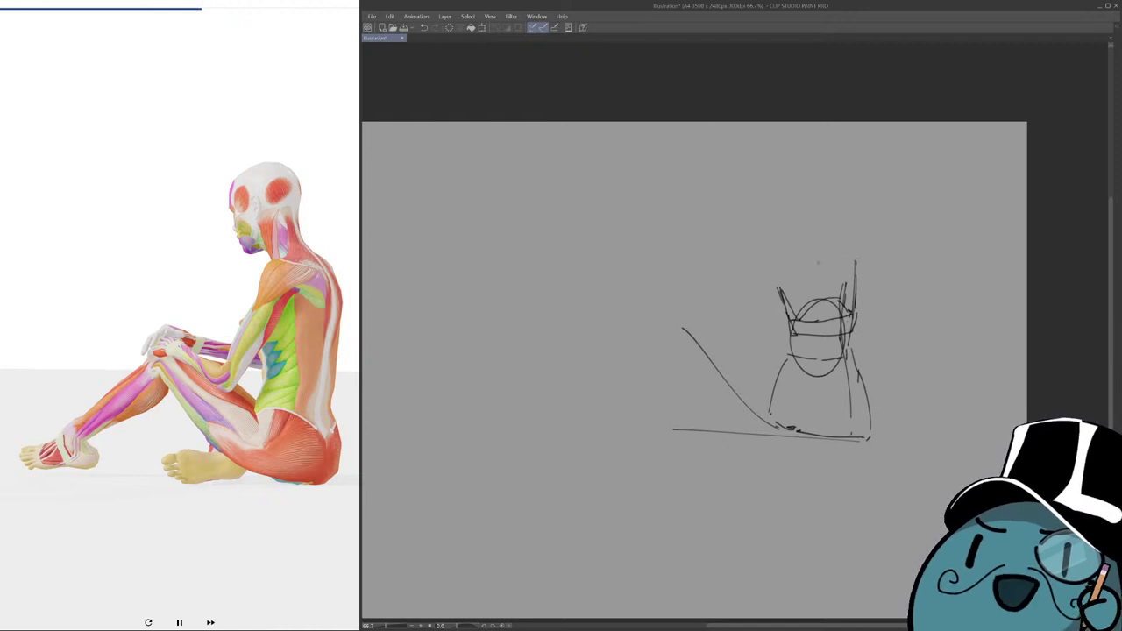
Redraw the rounded ribcage outline above the waist, including the near shoulder's curve.
mouse_move(769, 265)
left_mouse_down()
mouse_move(785, 298)
mouse_move(775, 323)
mouse_move(760, 227)
left_mouse_up()
key("ctrl+z")
mouse_move(775, 294)
left_mouse_down()
mouse_move(798, 208)
mouse_move(835, 216)
left_mouse_up()
mouse_move(847, 231)
left_mouse_down()
mouse_move(854, 260)
mouse_move(864, 254)
left_mouse_up()
mouse_move(799, 207)
left_mouse_down()
mouse_move(822, 213)
mouse_move(782, 211)
left_mouse_up()
mouse_move(783, 210)
left_mouse_down()
mouse_move(771, 234)
mouse_move(795, 213)
left_mouse_up()
left_click_drag(821, 212, 826, 222)
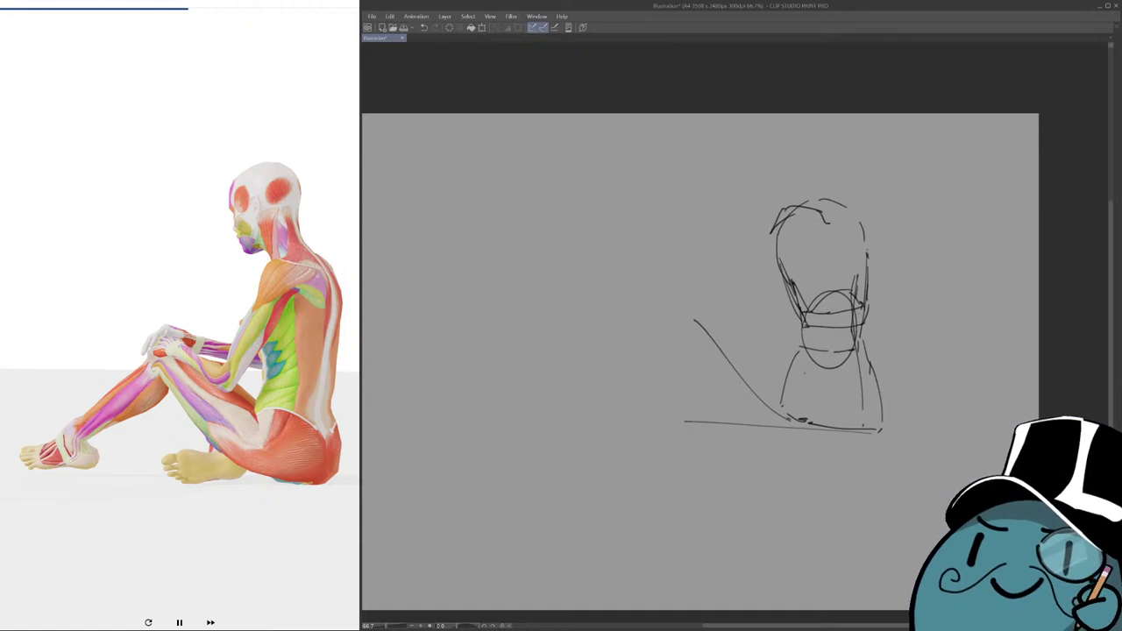
Sketch the raised leg with a thigh line from hip to knee and a shin line sloping down from the knee.
mouse_move(681, 307)
left_mouse_down()
mouse_move(695, 296)
mouse_move(781, 355)
left_mouse_up()
key("ctrl+z")
mouse_move(709, 295)
left_mouse_down()
mouse_move(817, 348)
mouse_move(706, 285)
left_mouse_up()
key("ctrl+z")
left_click_drag(561, 393, 686, 302)
key("ctrl+z")
key("ctrl+z")
mouse_move(604, 379)
left_mouse_down()
mouse_move(684, 300)
mouse_move(647, 303)
mouse_move(629, 329)
mouse_move(604, 330)
mouse_move(690, 308)
mouse_move(868, 305)
left_mouse_up()
key("ctrl+z")
left_click_drag(713, 379, 717, 383)
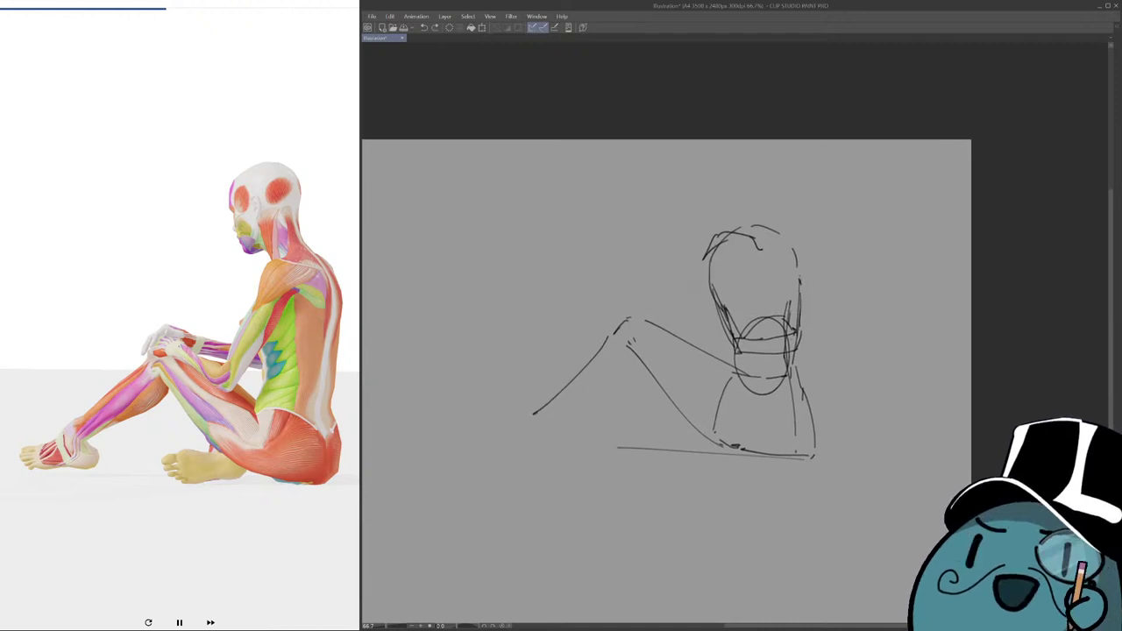
Sketch the front contour of the chest and try circles for the elbow and hip joints.
mouse_move(715, 246)
left_mouse_down()
mouse_move(698, 308)
mouse_move(705, 284)
mouse_move(700, 293)
left_mouse_up()
key("ctrl+z")
left_click_drag(700, 297, 717, 322)
key("ctrl+z")
key("ctrl+z")
mouse_move(712, 248)
left_mouse_down()
mouse_move(705, 301)
mouse_move(732, 319)
mouse_move(703, 328)
left_mouse_up()
left_click_drag(710, 420, 706, 422)
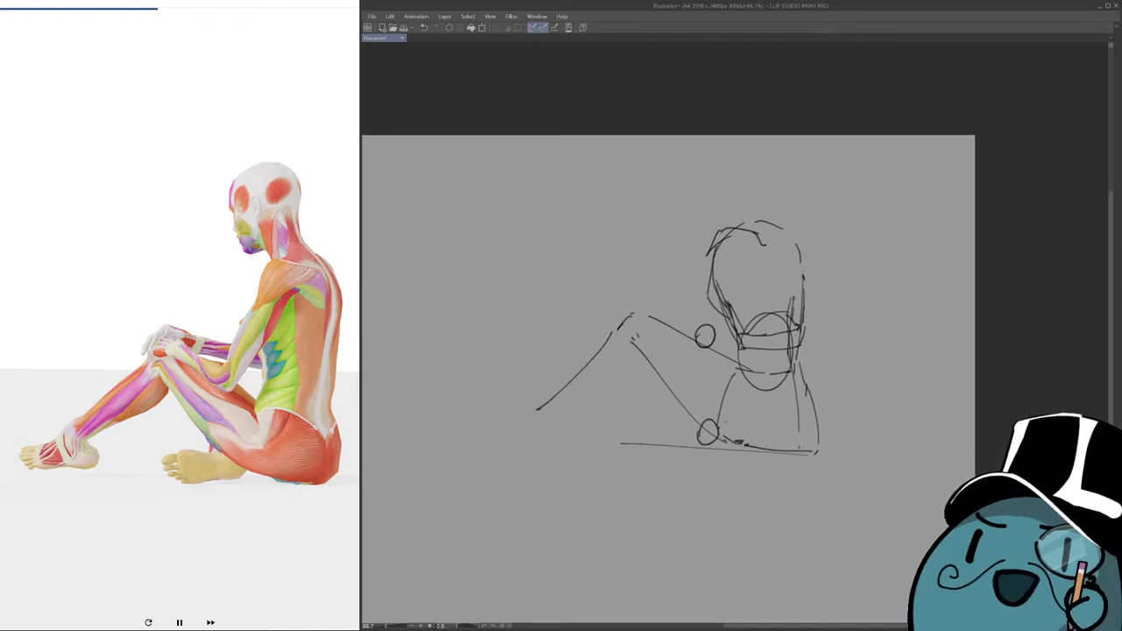
key("ctrl+z")
key("ctrl+z")
Draw the rear contour of the near upper arm from the shoulder down to the elbow.
left_click_drag(764, 254, 717, 342)
key("ctrl+z")
key("ctrl+z")
left_click_drag(767, 260, 694, 352)
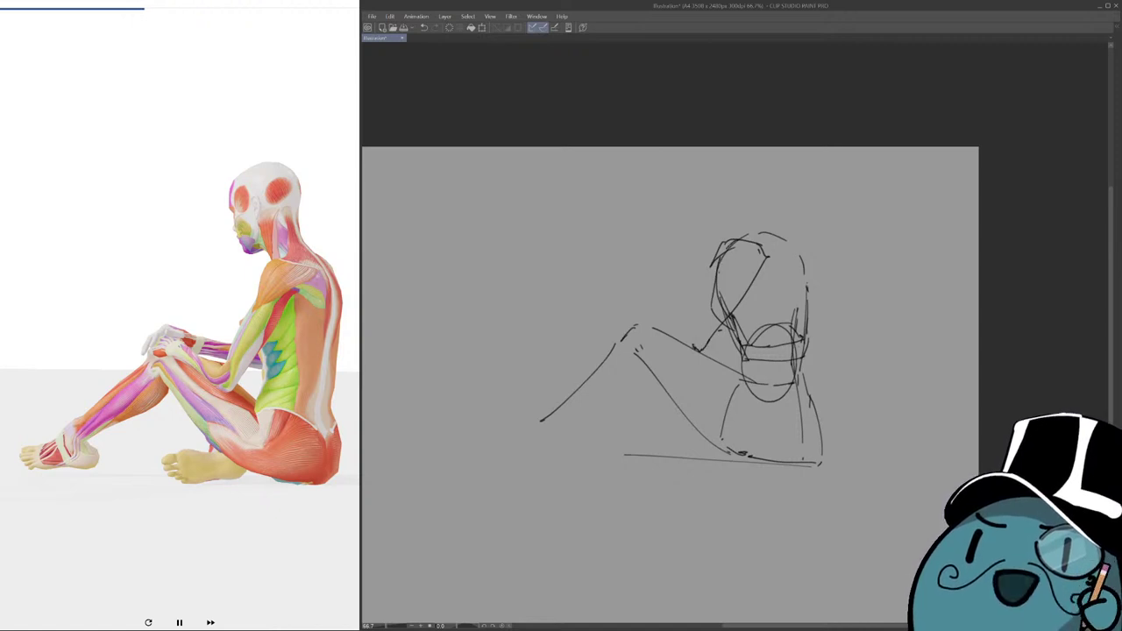
Add the front contour of the upper arm and sketch the forearm reaching from the elbow to the raised knee.
left_click_drag(731, 239, 694, 341)
key("ctrl+z")
mouse_move(714, 281)
left_mouse_down()
mouse_move(694, 350)
mouse_move(697, 341)
left_mouse_up()
key("ctrl+z")
mouse_move(632, 321)
left_mouse_down()
mouse_move(645, 307)
mouse_move(698, 328)
mouse_move(684, 345)
mouse_move(722, 355)
left_mouse_up()
key("ctrl+z")
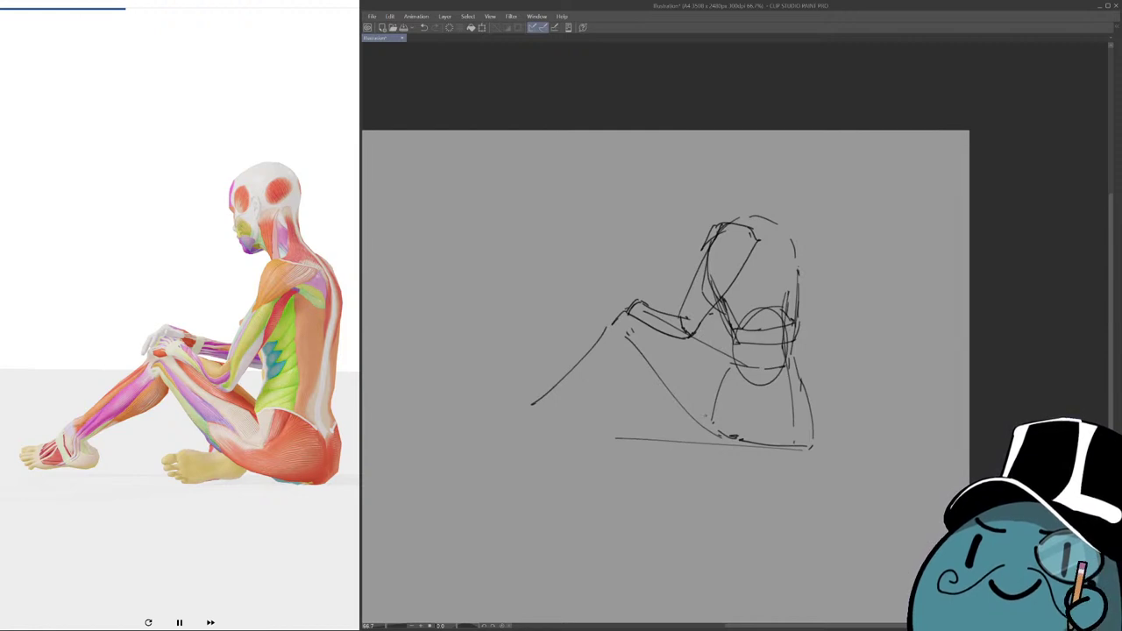
Sketch the folded leg's foot flat on the ground beneath the raised thigh.
mouse_move(671, 411)
left_mouse_down()
mouse_move(693, 418)
mouse_move(676, 414)
left_mouse_up()
key("ctrl+z")
mouse_move(678, 413)
left_mouse_down()
mouse_move(639, 413)
mouse_move(631, 436)
mouse_move(703, 440)
left_mouse_up()
key("ctrl+z")
key("ctrl+z")
key("ctrl+z")
key("ctrl+z")
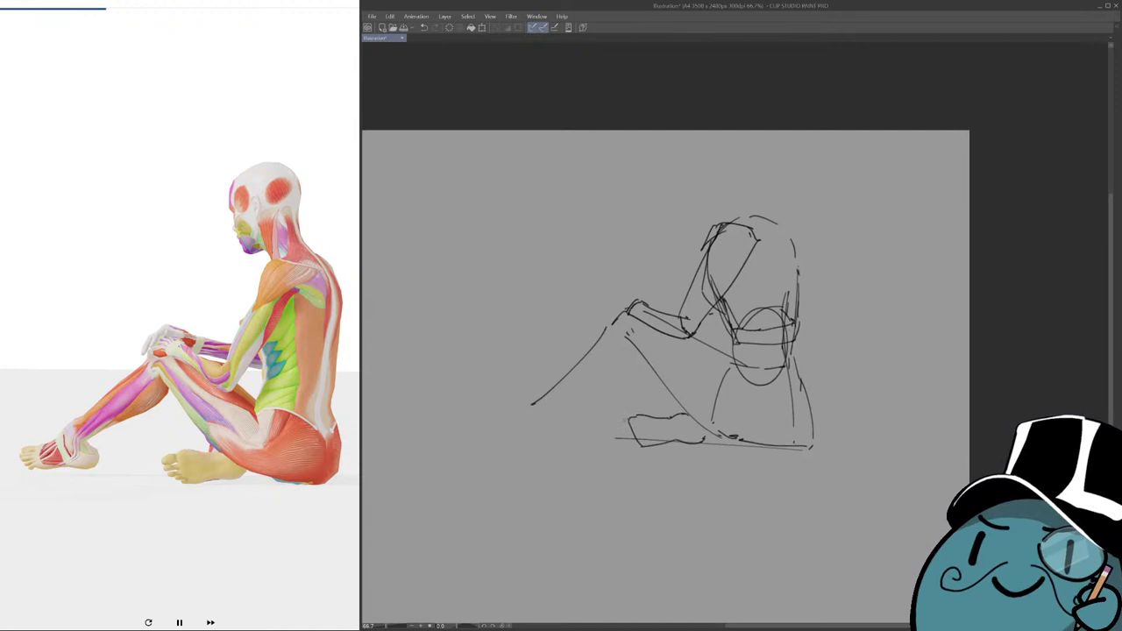
left_click_drag(629, 416, 632, 443)
mouse_move(671, 404)
left_mouse_down()
mouse_move(671, 419)
mouse_move(679, 390)
mouse_move(665, 422)
left_mouse_up()
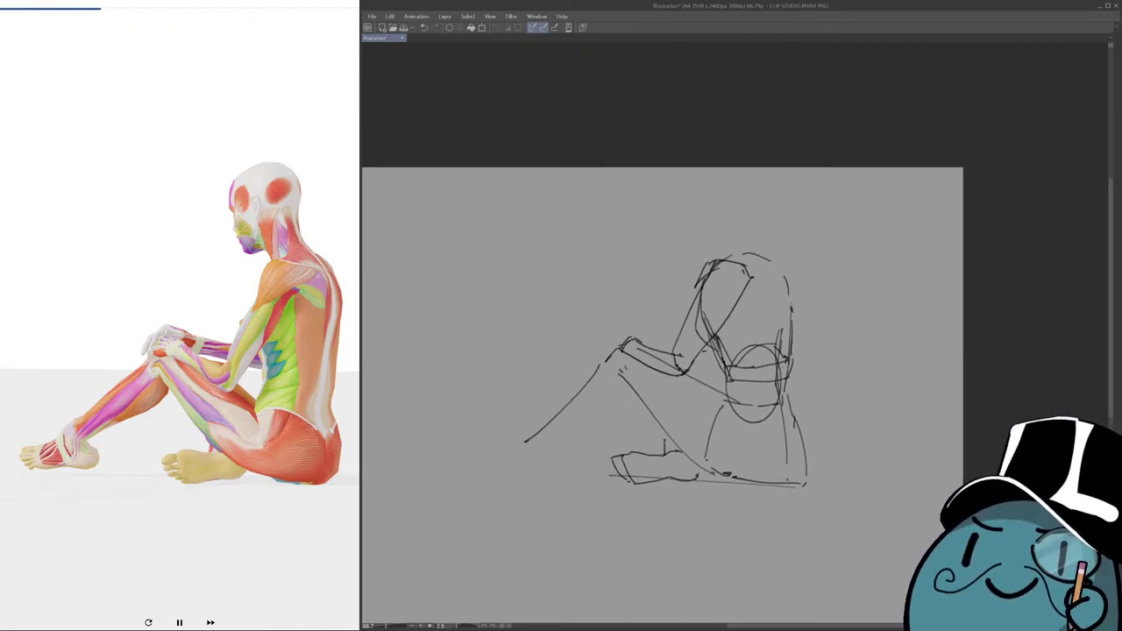
Draw the belly's front contour from the ribcage down to the thigh.
mouse_move(724, 359)
left_mouse_down()
mouse_move(718, 429)
mouse_move(776, 413)
mouse_move(775, 424)
left_mouse_up()
scroll(663, 351, "down", 1)
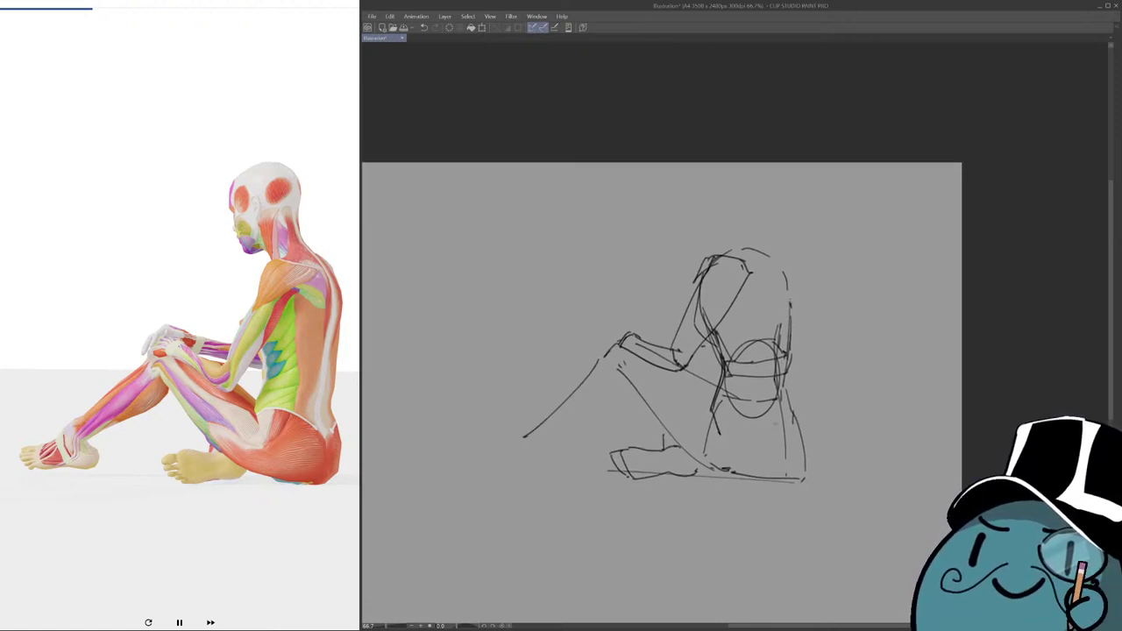
left_click_drag(775, 424, 821, 409)
Draw the calf's underside on the raised leg and sketch its foot resting on the ground.
mouse_move(674, 346)
left_mouse_down()
mouse_move(671, 381)
mouse_move(588, 428)
left_mouse_up()
key("ctrl+z")
key("ctrl+z")
key("ctrl+z")
key("ctrl+z")
mouse_move(664, 388)
left_mouse_down()
mouse_move(581, 430)
mouse_move(605, 432)
mouse_move(547, 434)
mouse_move(601, 435)
mouse_move(577, 442)
mouse_move(601, 445)
mouse_move(605, 436)
mouse_move(537, 433)
mouse_move(551, 445)
left_mouse_up()
key("ctrl+z")
key("ctrl+z")
key("ctrl+z")
mouse_move(614, 422)
left_mouse_down()
mouse_move(552, 457)
mouse_move(552, 474)
left_mouse_up()
left_click_drag(652, 401, 642, 397)
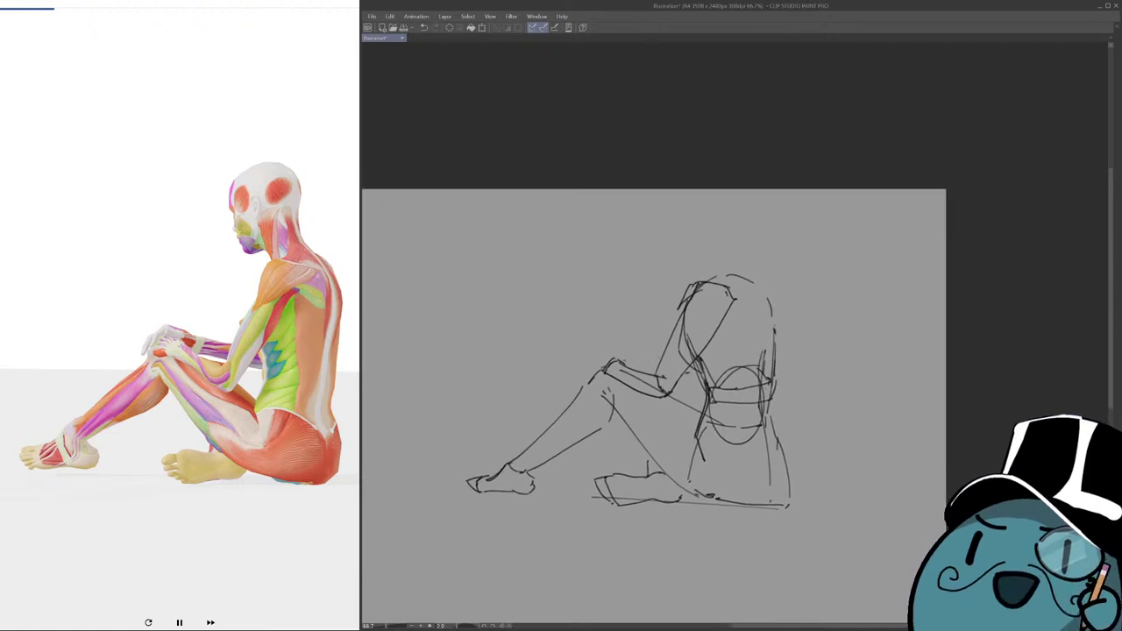
Sketch the hand and fingers resting on the knee and add the far forearm behind it.
mouse_move(615, 359)
left_mouse_down()
mouse_move(630, 352)
mouse_move(595, 369)
left_mouse_up()
left_click_drag(607, 362, 604, 366)
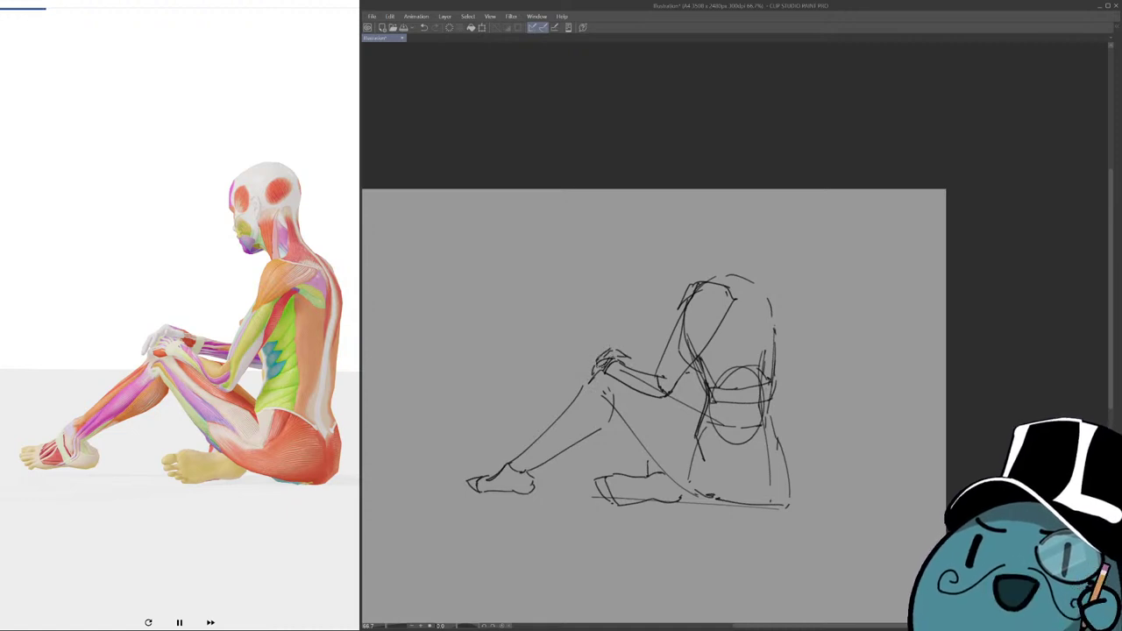
left_click_drag(626, 356, 638, 360)
mouse_move(637, 360)
left_mouse_down()
mouse_move(632, 370)
mouse_move(660, 362)
mouse_move(637, 362)
mouse_move(701, 386)
mouse_move(674, 375)
mouse_move(672, 416)
mouse_move(682, 399)
left_mouse_up()
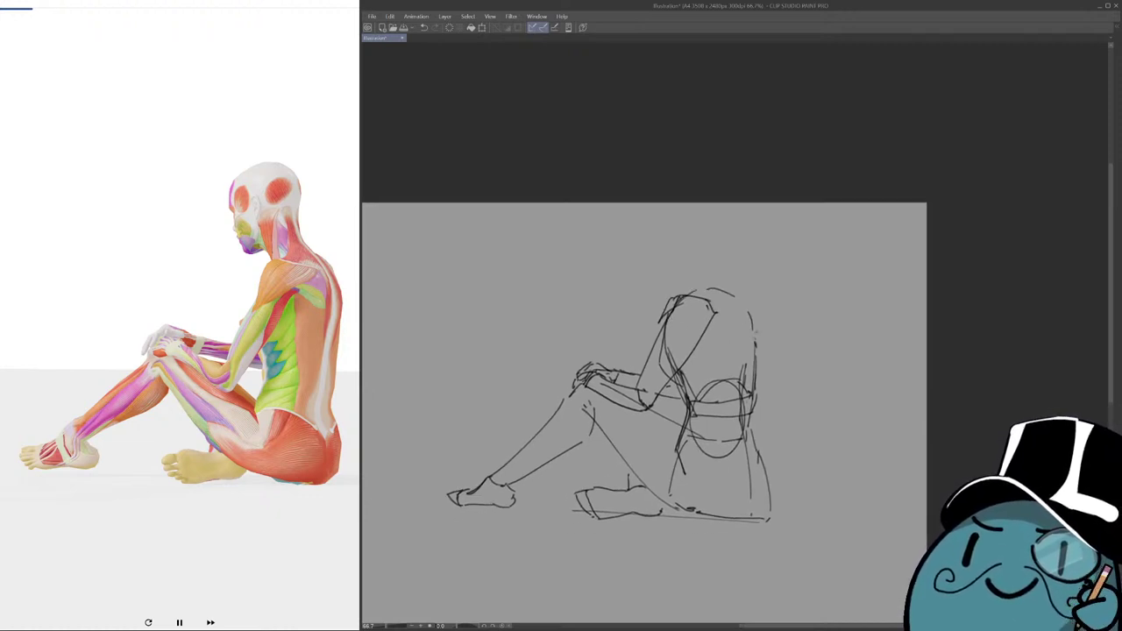
Draw the back of the neck sloping into the shoulders and the upper back's contour.
left_click_drag(709, 262, 731, 272)
left_click_drag(739, 283, 747, 363)
key("ctrl+z")
key("ctrl+z")
left_click_drag(749, 319, 743, 380)
left_click_drag(716, 263, 739, 307)
Sketch a rounded head outline with a face line and jaw curve above the neck.
mouse_move(713, 265)
left_mouse_down()
mouse_move(688, 249)
mouse_move(670, 268)
left_mouse_up()
mouse_move(655, 226)
left_mouse_down()
mouse_move(712, 221)
mouse_move(650, 249)
mouse_move(655, 284)
mouse_move(649, 229)
mouse_move(659, 291)
mouse_move(721, 287)
left_mouse_up()
key("ctrl+z")
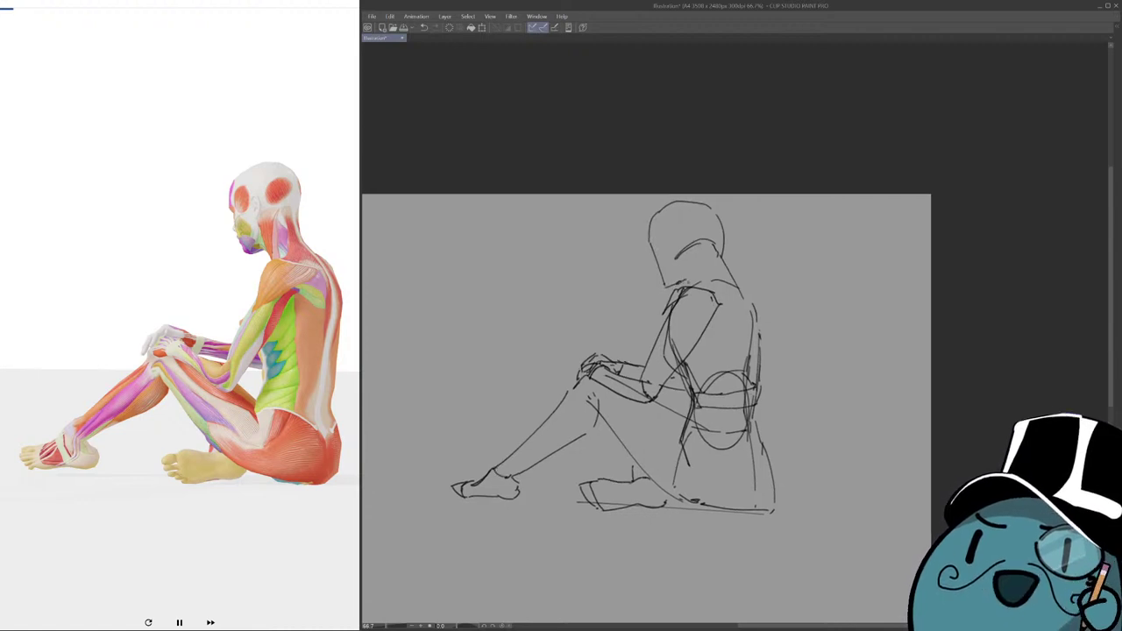
left_click_drag(691, 273, 663, 300)
key("ctrl+z")
key("ctrl+z")
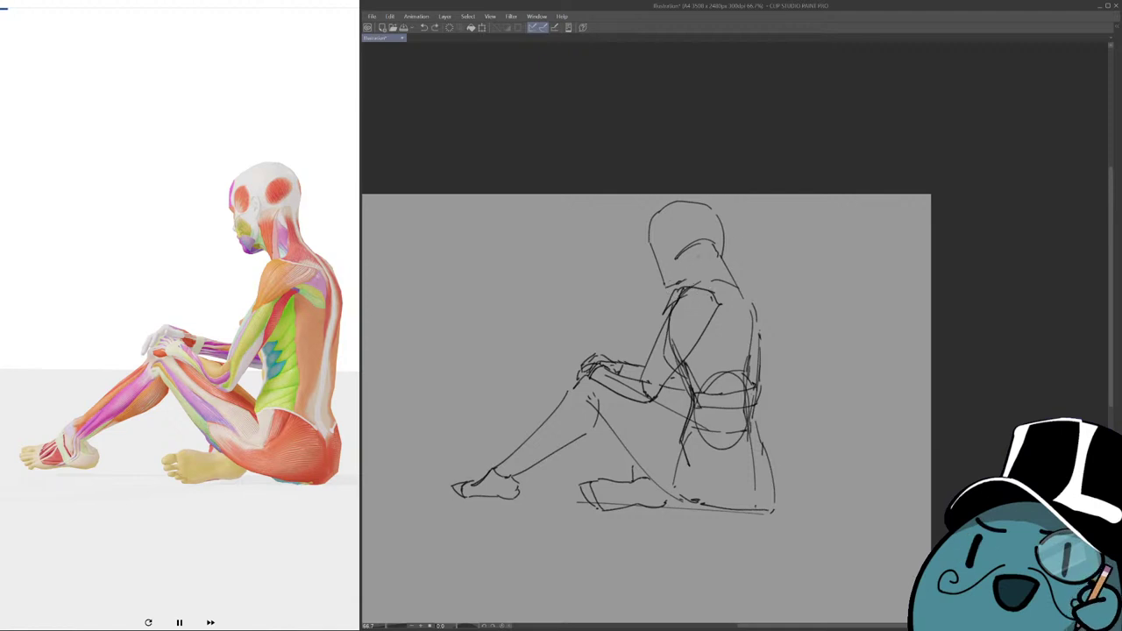
Move the whole figure sketch down on the canvas to leave room above the head.
key("ctrl+minus")
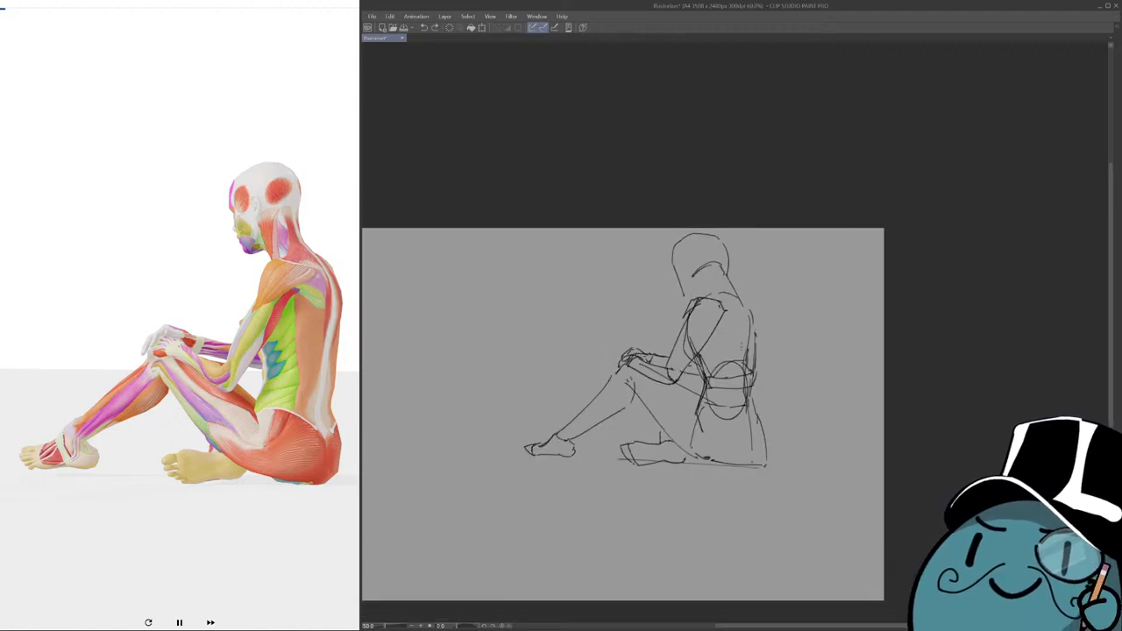
key("ctrl+t")
left_click_drag(692, 316, 685, 347)
key("Return")
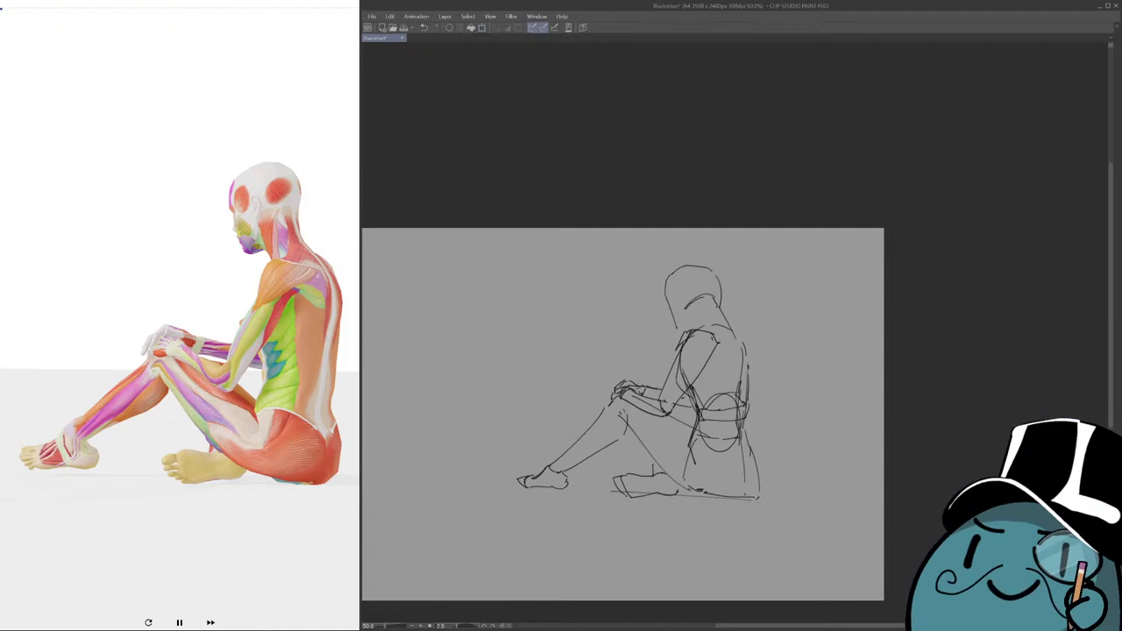
Remove the head outline and draw the neck as a column rising from the shoulders.
scroll(686, 346, "up", 1)
key("ctrl+z")
key("ctrl+z")
key("ctrl+z")
key("ctrl+z")
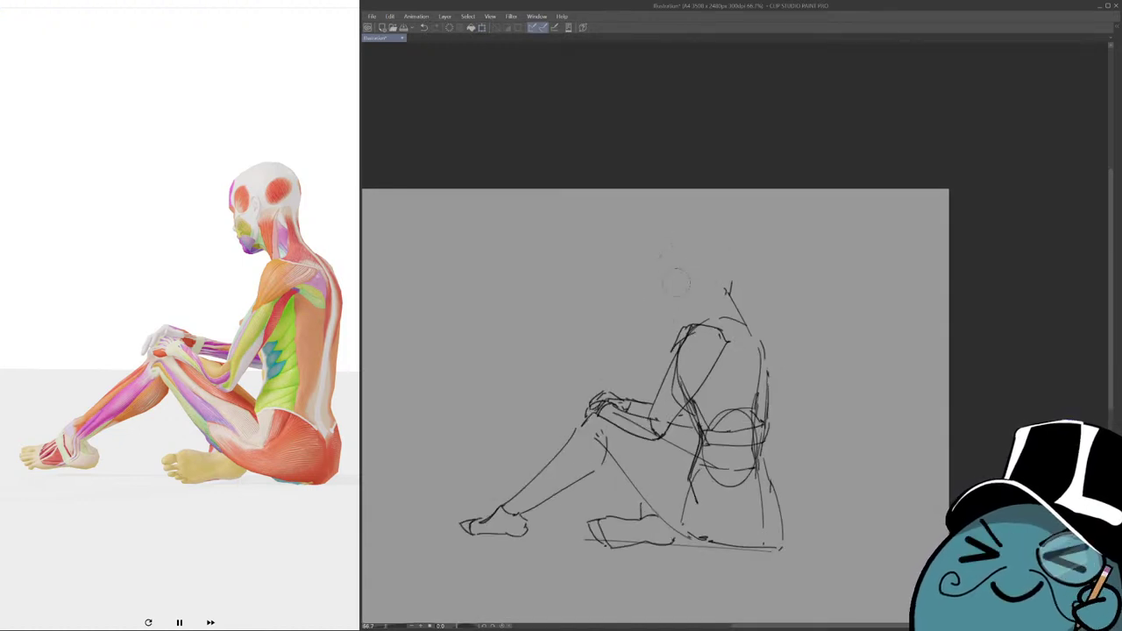
mouse_move(699, 292)
left_mouse_down()
mouse_move(709, 320)
mouse_move(699, 277)
mouse_move(727, 282)
mouse_move(736, 300)
left_mouse_up()
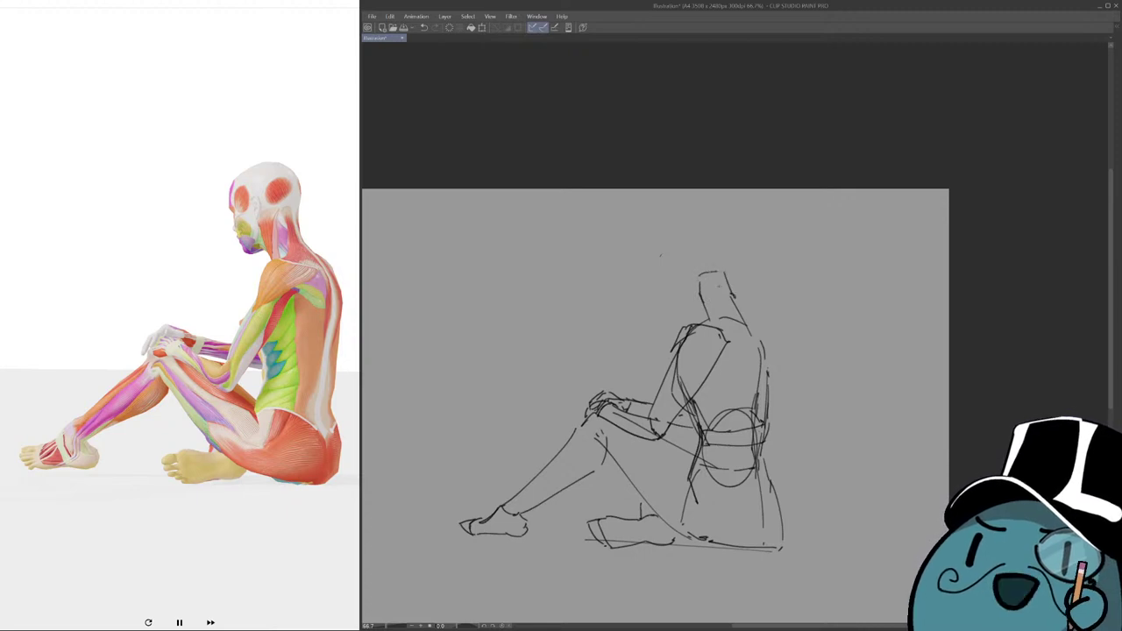
Redraw the head in side view on the neck, with the skull curve, face line, jaw and ear.
mouse_move(686, 274)
left_mouse_down()
mouse_move(693, 259)
mouse_move(699, 283)
mouse_move(674, 309)
left_mouse_up()
mouse_move(664, 251)
left_mouse_down()
mouse_move(678, 308)
mouse_move(670, 226)
mouse_move(704, 213)
mouse_move(723, 259)
left_mouse_up()
key("ctrl+z")
key("ctrl+z")
key("ctrl+z")
mouse_move(708, 212)
left_mouse_down()
mouse_move(725, 234)
mouse_move(724, 269)
left_mouse_up()
left_click_drag(690, 214, 659, 262)
key("ctrl+z")
key("ctrl+z")
mouse_move(685, 218)
left_mouse_down()
mouse_move(657, 258)
mouse_move(668, 293)
left_mouse_up()
mouse_move(660, 260)
left_mouse_down()
mouse_move(670, 289)
mouse_move(728, 247)
left_mouse_up()
Check the seated figure mirrored and at full view, and clear the canvas for the next pose.
scroll(705, 292, "down", 2)
key("h")
key("h")
scroll(738, 377, "up", 2)
left_click_drag(738, 377, 780, 476)
key("ctrl+0")
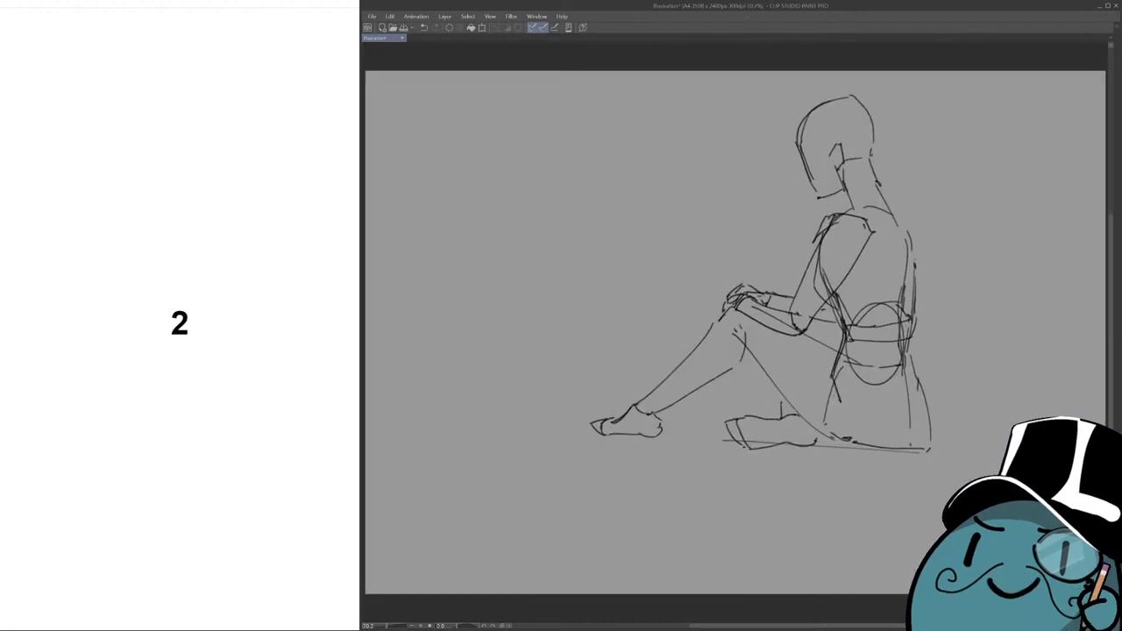
key("Delete")
mouse_move(921, 241)
left_mouse_down()
mouse_move(827, 321)
mouse_move(659, 350)
left_mouse_up()
key("ctrl+z")
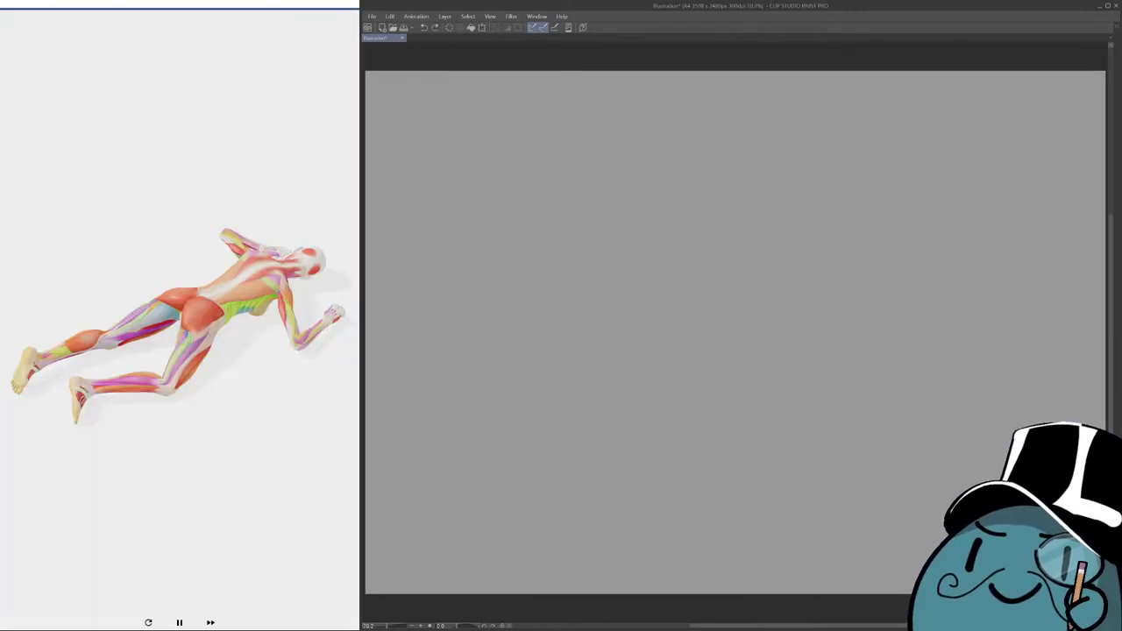
left_click_drag(736, 324, 729, 333)
left_click_drag(819, 334, 818, 335)
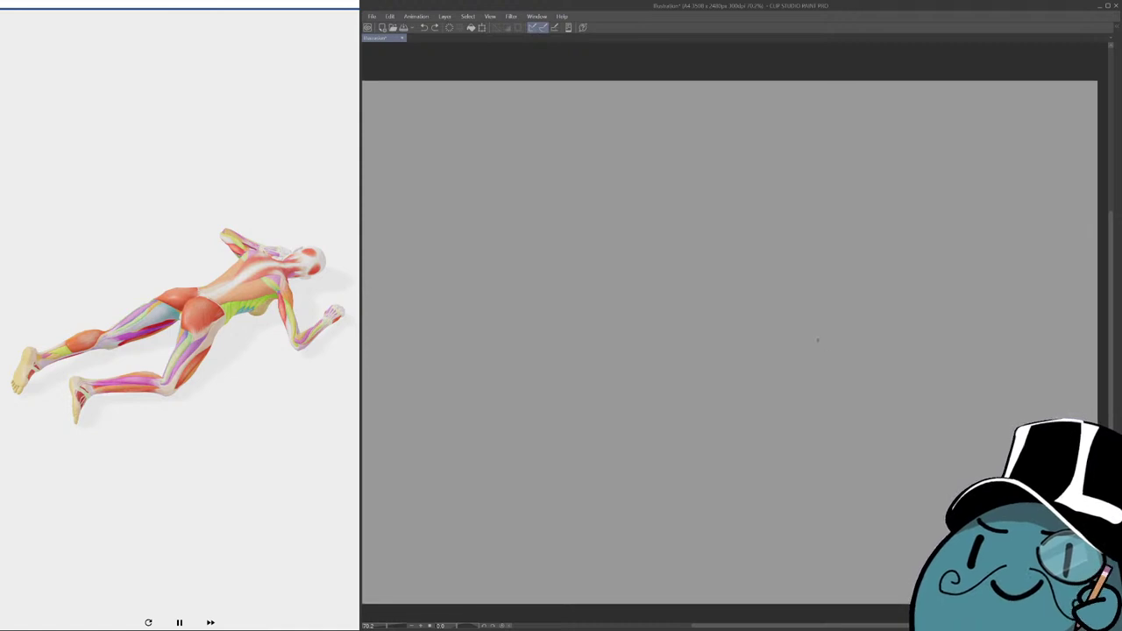
left_click_drag(832, 405, 828, 417)
mouse_move(765, 271)
left_mouse_down()
mouse_move(764, 286)
mouse_move(746, 254)
left_mouse_up()
mouse_move(782, 183)
left_mouse_down()
mouse_move(751, 289)
mouse_move(782, 305)
left_mouse_up()
key("ctrl+z")
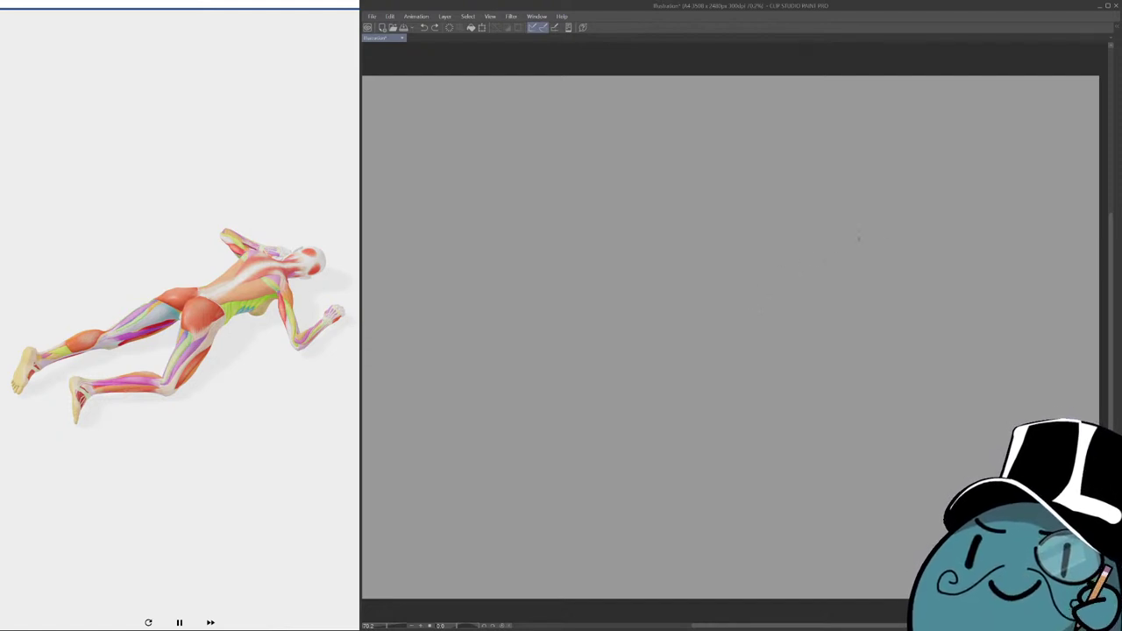
left_click_drag(969, 230, 547, 414)
key("ctrl+z")
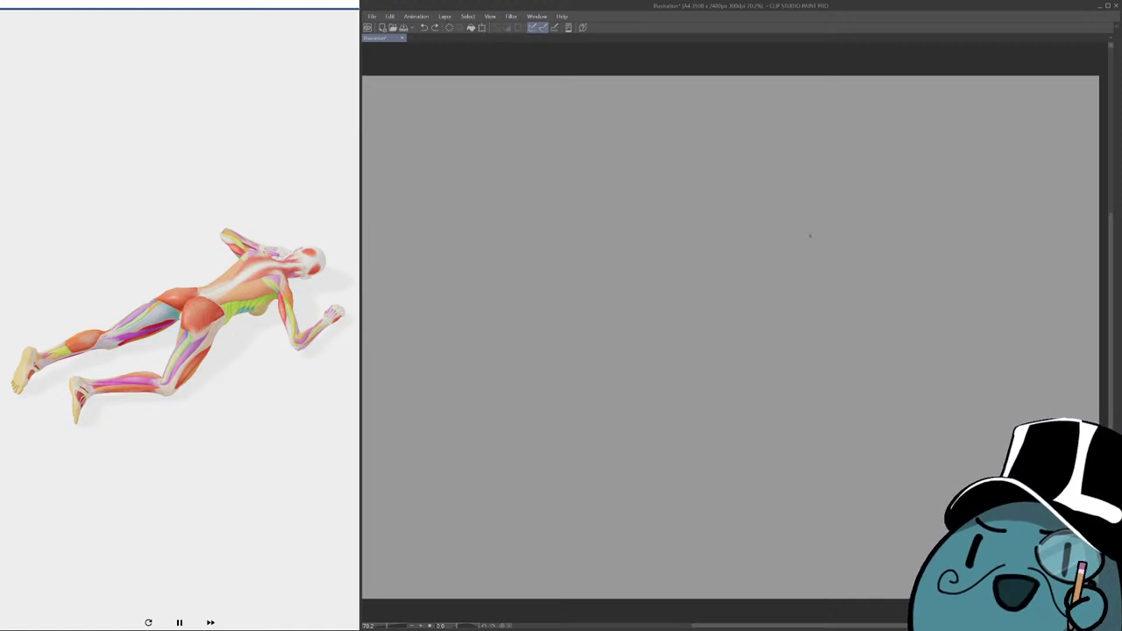
Sketch the curved shoulder line of the lying figure with the near shoulder's end and the neck line.
mouse_move(812, 213)
left_mouse_down()
mouse_move(787, 225)
mouse_move(840, 232)
mouse_move(849, 253)
mouse_move(834, 243)
mouse_move(848, 255)
left_mouse_up()
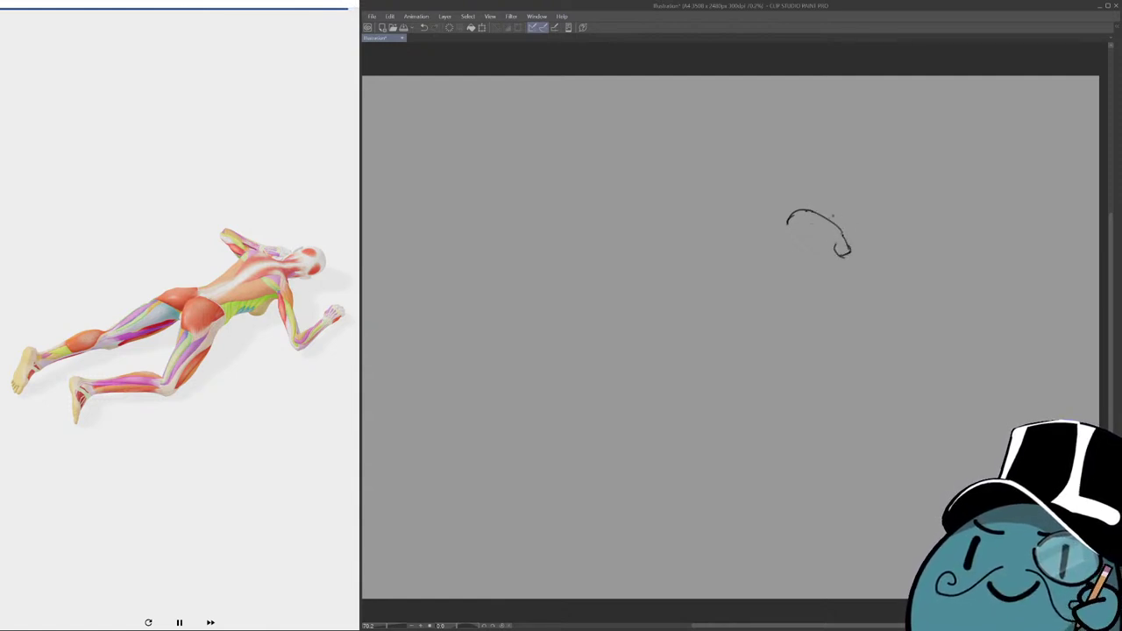
mouse_move(806, 210)
left_mouse_down()
mouse_move(842, 212)
mouse_move(844, 242)
mouse_move(834, 212)
mouse_move(854, 216)
left_mouse_up()
key("ctrl+z")
key("ctrl+z")
key("ctrl+z")
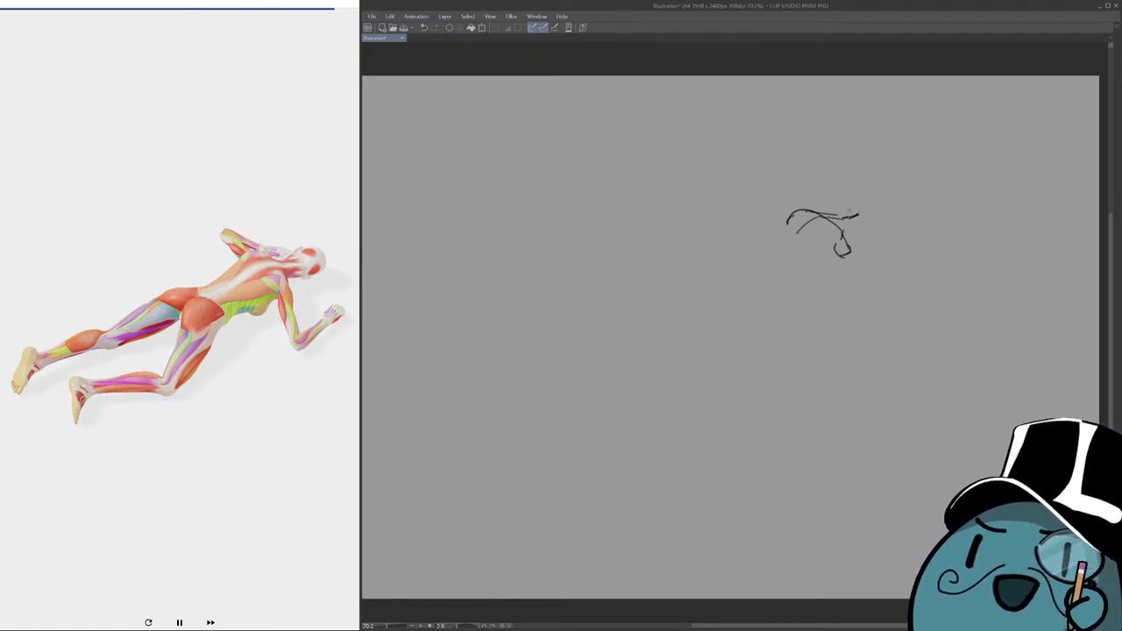
Draw an oval for the lying figure's head at the end of the neck.
mouse_move(838, 209)
left_mouse_down()
mouse_move(861, 195)
mouse_move(880, 210)
left_mouse_up()
key("ctrl+z")
left_click_drag(869, 225, 853, 228)
key("ctrl+z")
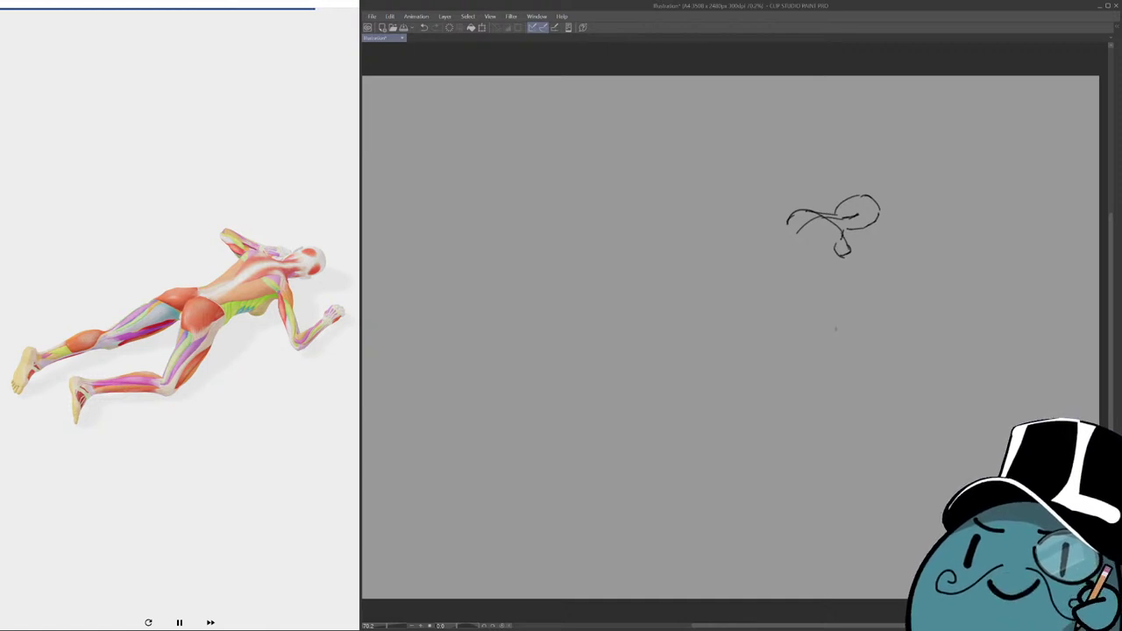
Sketch the back's far contour from the shoulder to the hips and block in the pelvis as a tilted box.
left_click_drag(815, 263, 807, 264)
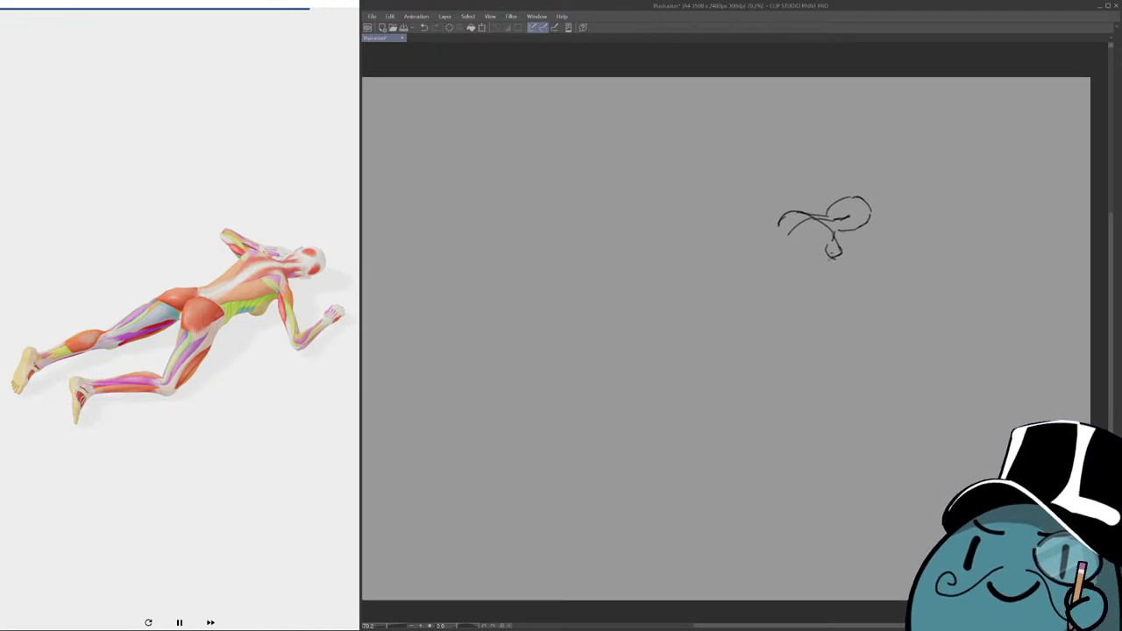
left_click_drag(792, 211, 759, 249)
key("ctrl+z")
key("ctrl+z")
left_click_drag(785, 213, 759, 249)
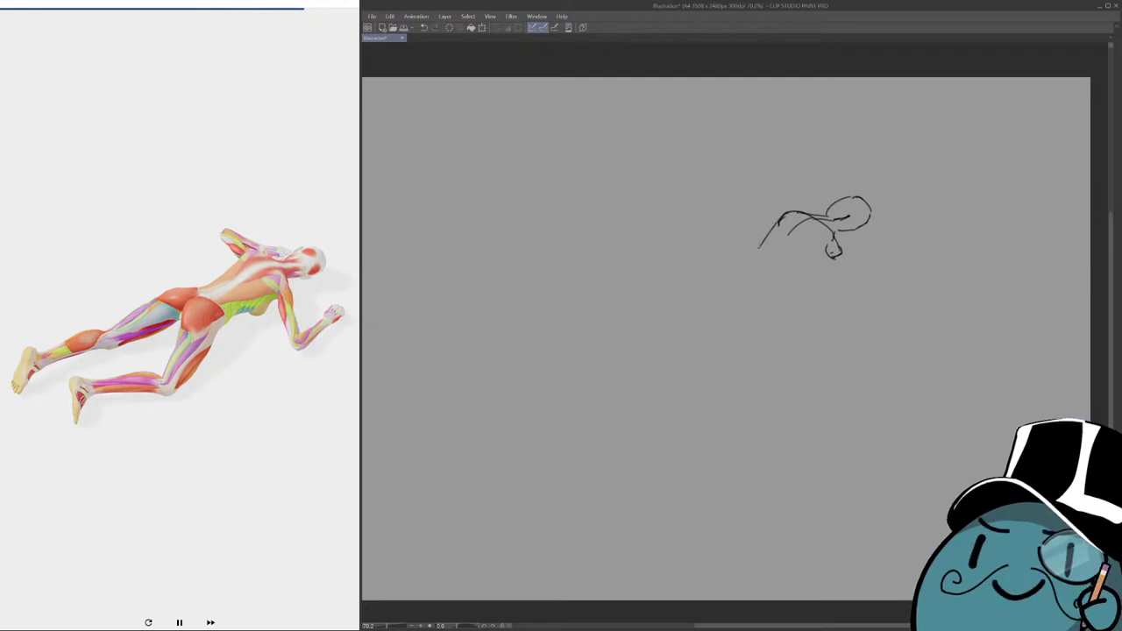
key("ctrl+z")
mouse_move(795, 212)
left_mouse_down()
mouse_move(742, 254)
mouse_move(748, 246)
mouse_move(772, 263)
mouse_move(765, 289)
mouse_move(738, 251)
left_mouse_up()
key("ctrl+z")
key("ctrl+z")
key("ctrl+z")
key("ctrl+z")
key("ctrl+z")
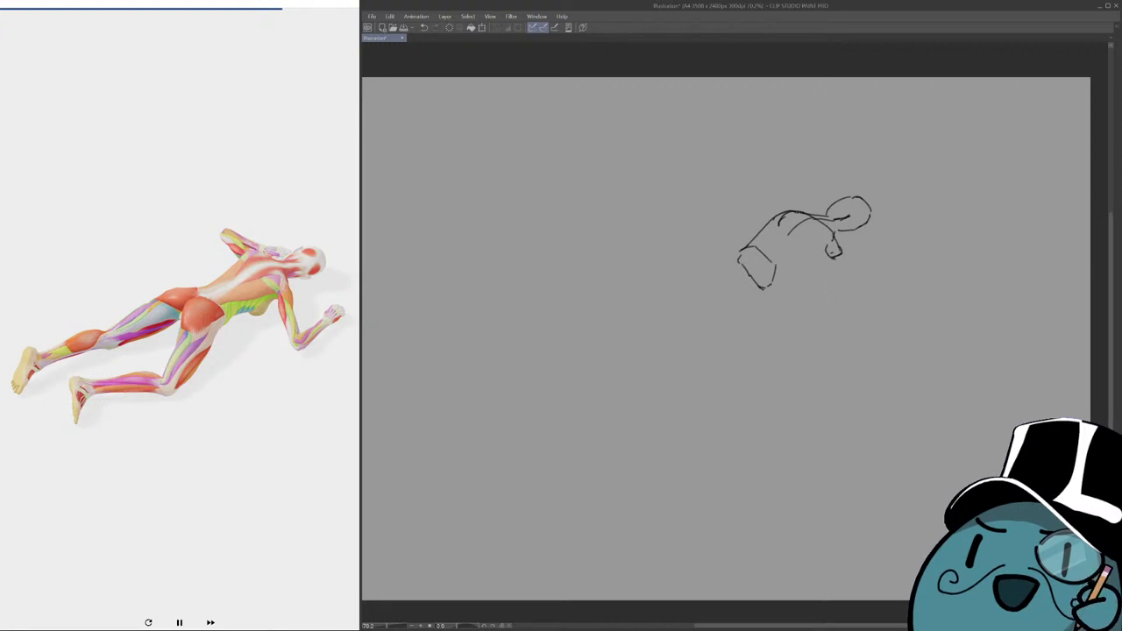
Sketch the lying figure's spine curve and the torso's near contour from the shoulder down to the waist.
left_click_drag(772, 298, 774, 288)
mouse_move(830, 197)
left_mouse_down()
mouse_move(840, 241)
mouse_move(811, 265)
left_mouse_up()
key("ctrl+z")
key("ctrl+z")
mouse_move(844, 233)
left_mouse_down()
mouse_move(824, 261)
mouse_move(717, 260)
mouse_move(742, 296)
mouse_move(720, 264)
mouse_move(776, 249)
left_mouse_up()
key("ctrl+z")
key("ctrl+z")
key("ctrl+z")
Draw a circle for the near buttock and block in the hip's outer contour around it.
mouse_move(811, 215)
left_mouse_down()
mouse_move(773, 241)
mouse_move(782, 237)
mouse_move(738, 240)
mouse_move(714, 284)
left_mouse_up()
key("ctrl+z")
key("ctrl+z")
key("ctrl+z")
key("ctrl+z")
key("ctrl+z")
key("ctrl+z")
left_click_drag(737, 242, 718, 283)
key("ctrl+z")
left_click_drag(738, 240, 730, 294)
key("ctrl+z")
key("ctrl+z")
mouse_move(731, 292)
left_mouse_down()
mouse_move(838, 239)
mouse_move(852, 216)
left_mouse_up()
key("ctrl+z")
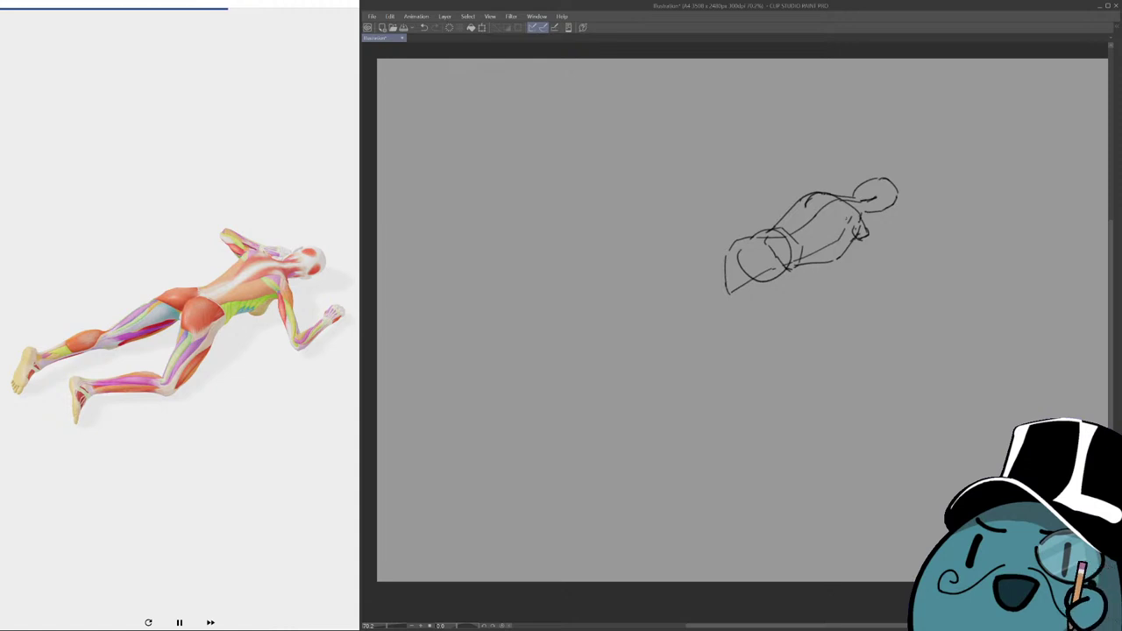
Reinforce the waist line over the pelvis and block in the root of the near thigh below the buttock.
mouse_move(775, 241)
left_mouse_down()
mouse_move(757, 250)
mouse_move(771, 250)
left_mouse_up()
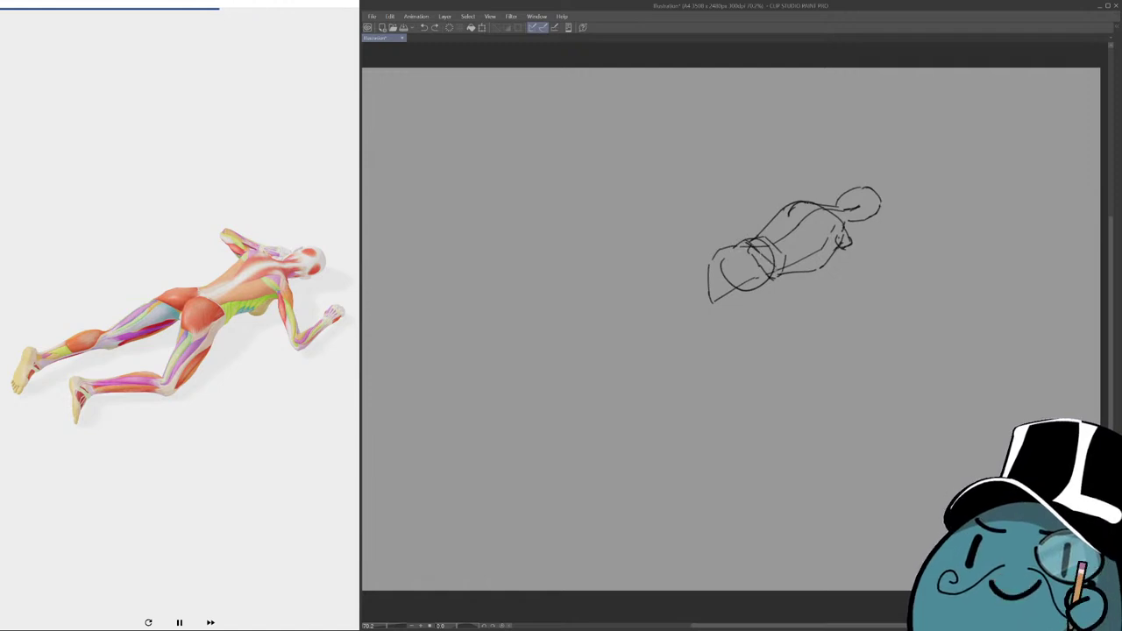
mouse_move(750, 242)
left_mouse_down()
mouse_move(766, 264)
mouse_move(761, 290)
left_mouse_up()
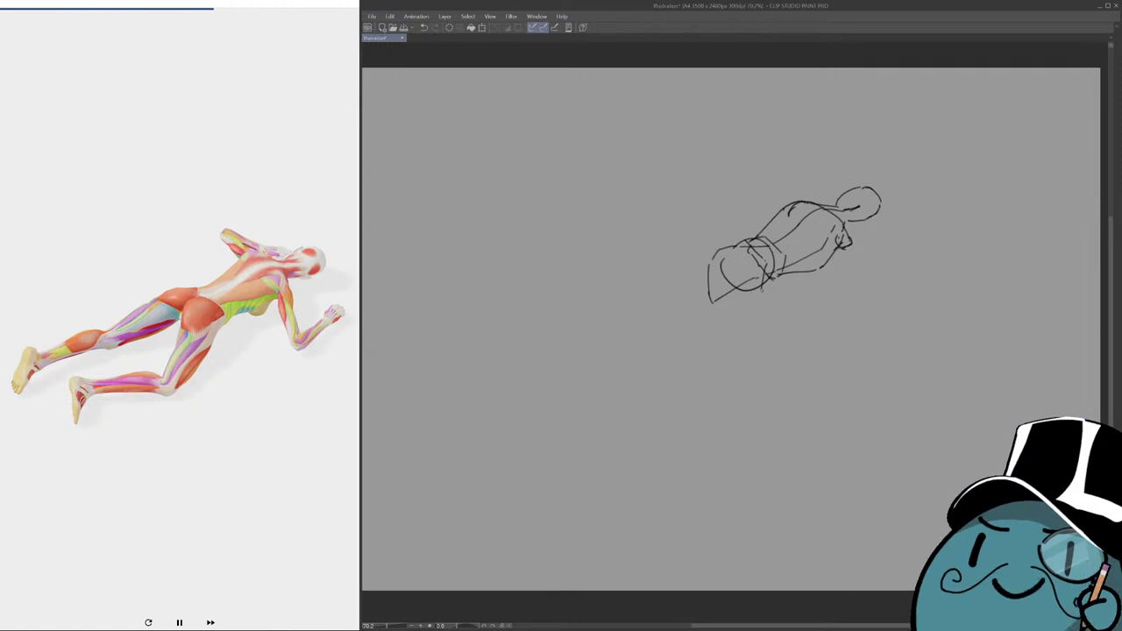
left_click_drag(761, 294, 732, 313)
key("ctrl+z")
mouse_move(762, 263)
left_mouse_down()
mouse_move(729, 270)
mouse_move(729, 309)
left_mouse_up()
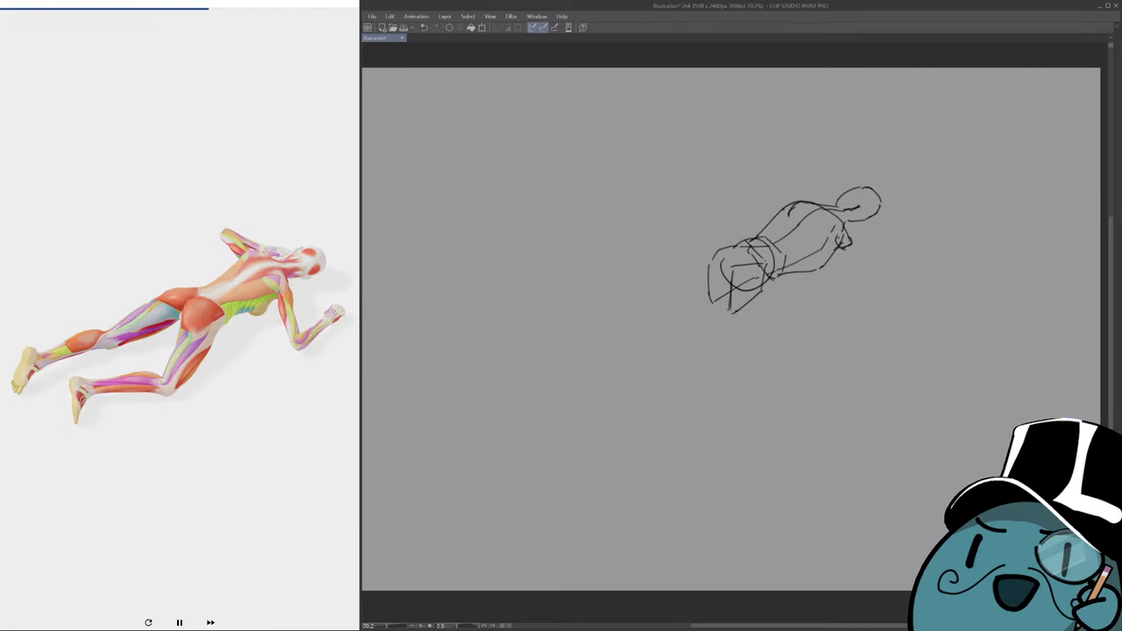
mouse_move(697, 248)
left_mouse_down()
mouse_move(732, 271)
mouse_move(747, 241)
mouse_move(690, 281)
left_mouse_up()
key("ctrl+z")
key("ctrl+z")
key("ctrl+z")
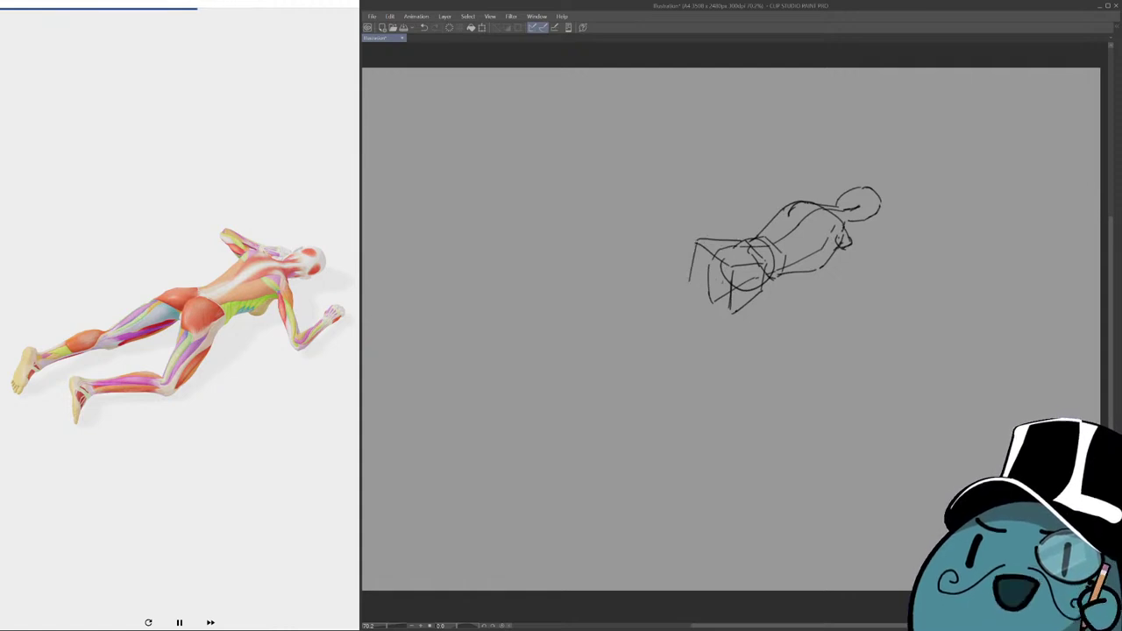
key("ctrl+z")
key("ctrl+z")
key("ctrl+z")
key("ctrl+z")
key("ctrl+z")
key("ctrl+z")
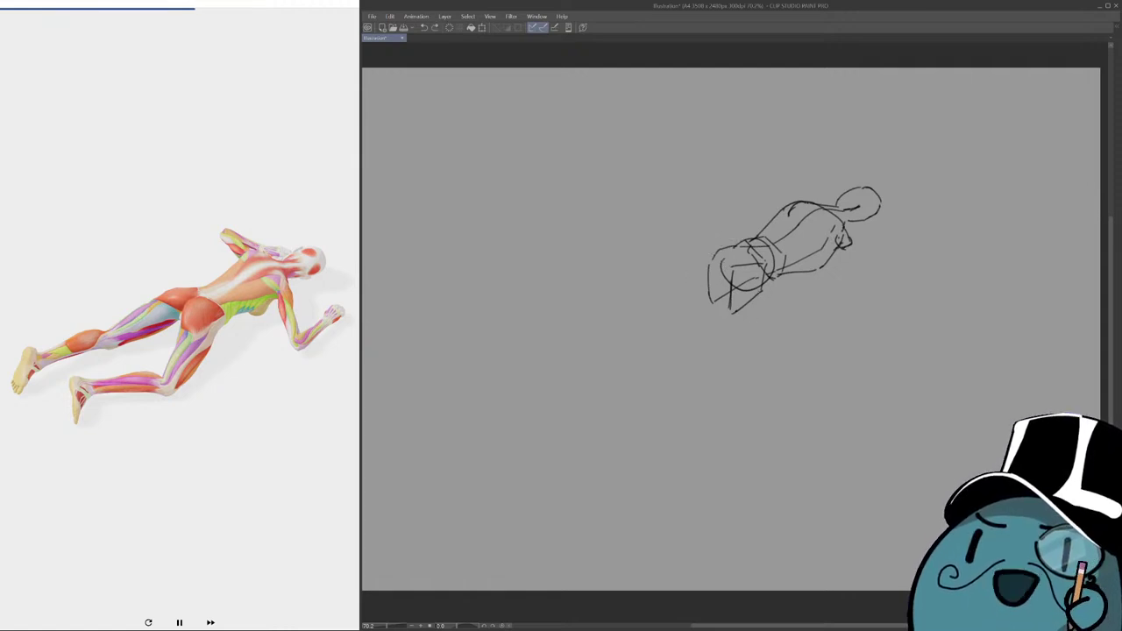
key("ctrl+z")
key("ctrl+z")
Redraw the root of the near thigh with short lines below the buttock circle.
left_click_drag(761, 292, 744, 319)
key("ctrl+z")
mouse_move(767, 264)
left_mouse_down()
mouse_move(746, 277)
mouse_move(740, 321)
left_mouse_up()
key("ctrl+z")
left_click_drag(745, 281, 743, 313)
key("ctrl+z")
Block in the far hip and the root of the far thigh as an angular form beside the buttock circle.
left_click_drag(701, 249, 738, 279)
key("ctrl+z")
left_click_drag(701, 244, 738, 275)
key("ctrl+z")
left_click_drag(695, 243, 743, 278)
key("ctrl+z")
key("ctrl+z")
mouse_move(749, 239)
left_mouse_down()
mouse_move(702, 242)
mouse_move(690, 290)
left_mouse_up()
key("ctrl+z")
key("ctrl+z")
key("ctrl+z")
key("ctrl+z")
mouse_move(747, 238)
left_mouse_down()
mouse_move(694, 244)
mouse_move(693, 278)
left_mouse_up()
key("ctrl+z")
left_click_drag(694, 282, 732, 311)
mouse_move(716, 306)
left_mouse_down()
mouse_move(728, 313)
mouse_move(747, 287)
mouse_move(738, 281)
left_mouse_up()
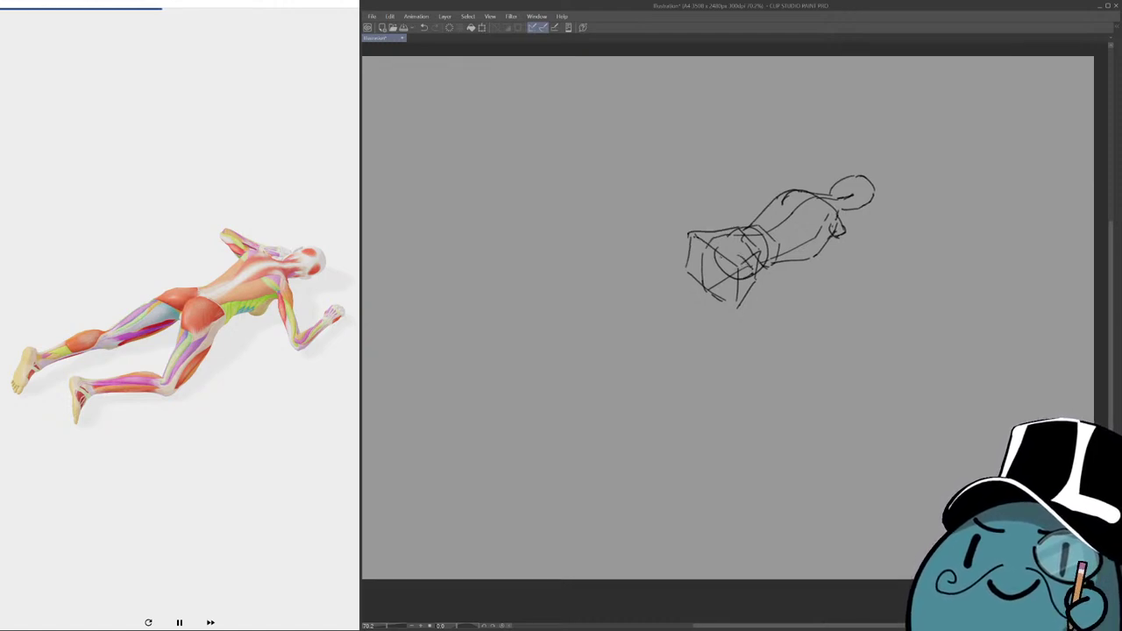
Draw the near buttock's curved edge overlapping the far hip.
mouse_move(743, 234)
left_mouse_down()
mouse_move(709, 249)
mouse_move(706, 272)
left_mouse_up()
key("ctrl+z")
key("ctrl+z")
key("ctrl+z")
mouse_move(745, 234)
left_mouse_down()
mouse_move(711, 259)
mouse_move(710, 281)
left_mouse_up()
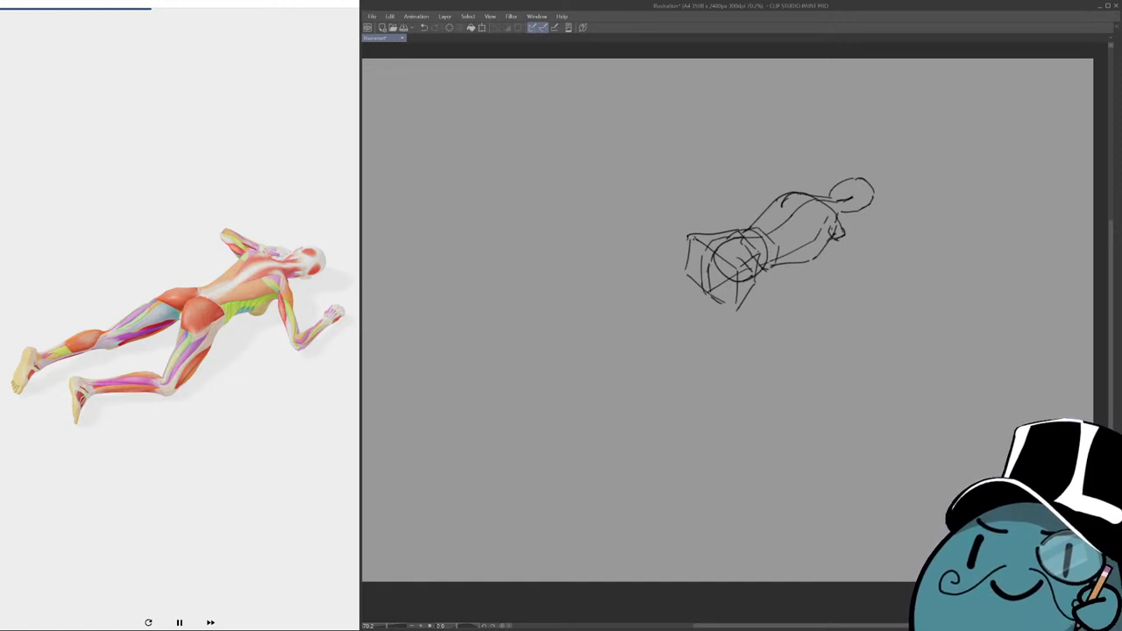
Try to sketch the near thigh's two sides running from the hip toward the knee.
left_click_drag(710, 261, 706, 350)
key("ctrl+z")
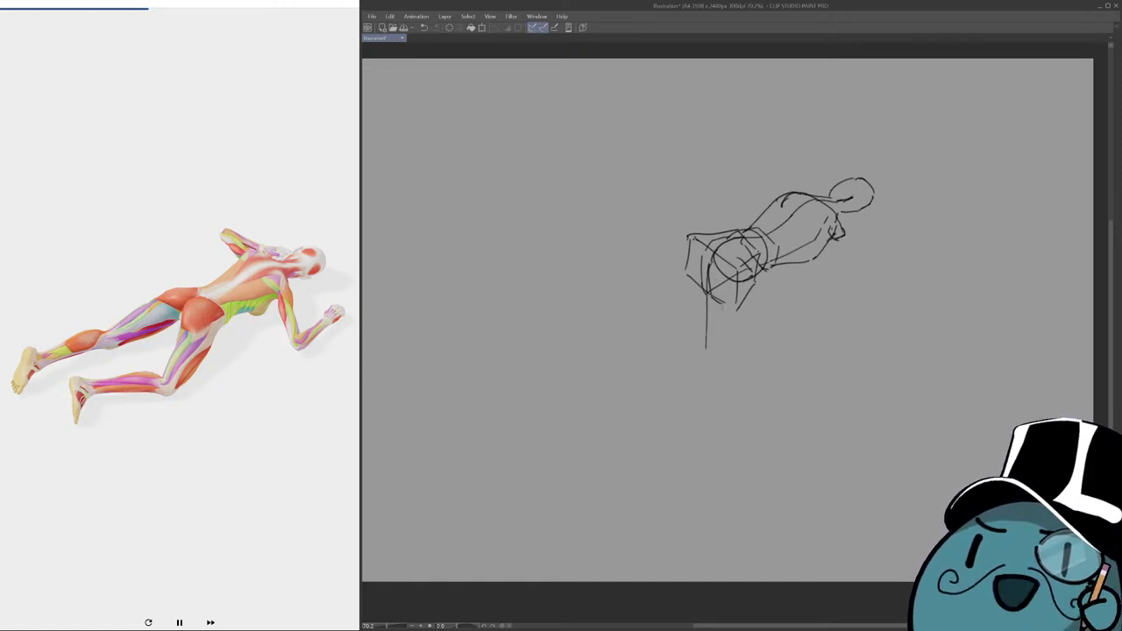
key("ctrl+z")
left_click_drag(709, 274, 701, 347)
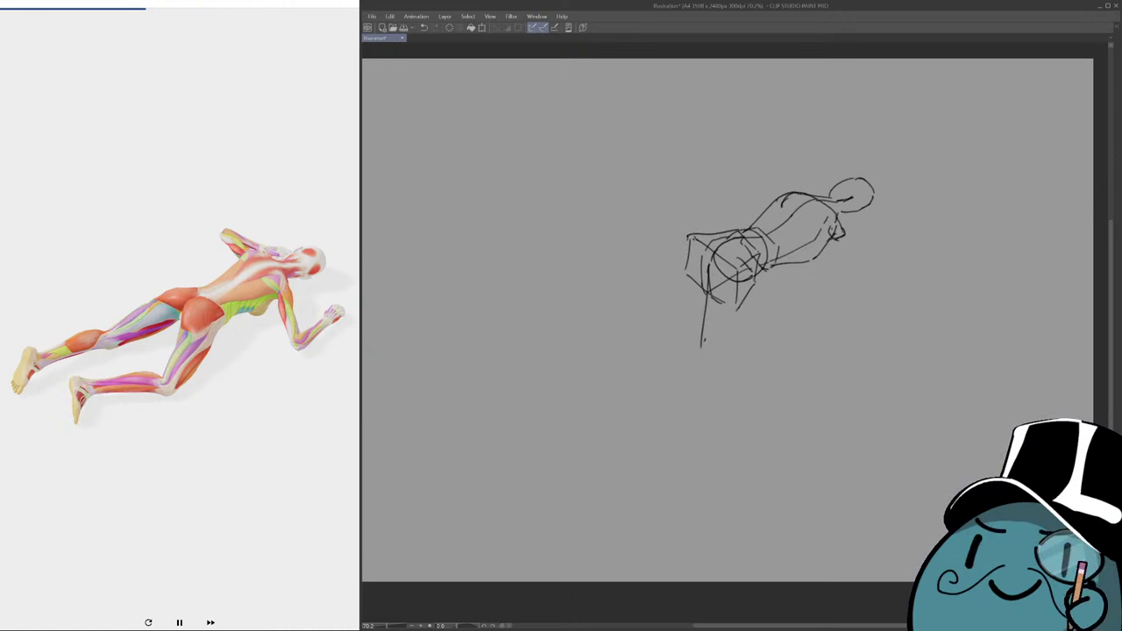
mouse_move(756, 289)
left_mouse_down()
mouse_move(721, 359)
mouse_move(771, 348)
left_mouse_up()
key("ctrl+z")
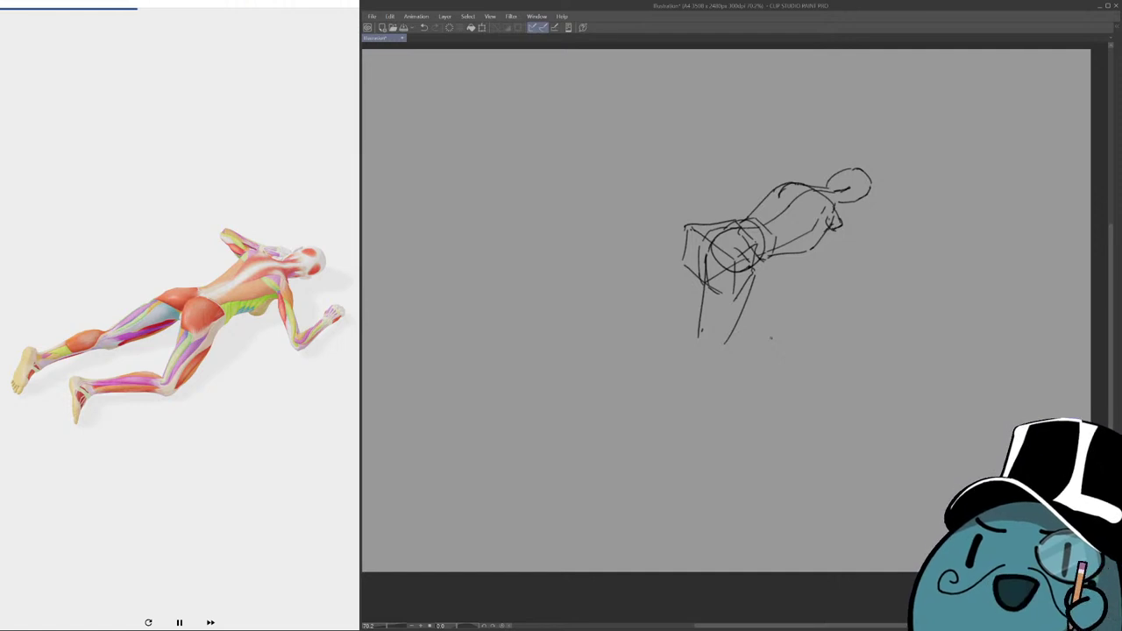
left_click_drag(772, 338, 744, 331)
key("ctrl+z")
Try to extend the near thigh's contours and round off the bent knee.
left_click_drag(725, 266, 708, 347)
left_click_drag(718, 284, 689, 354)
key("ctrl+z")
left_click_drag(728, 271, 695, 355)
key("ctrl+z")
mouse_move(726, 273)
left_mouse_down()
mouse_move(696, 345)
mouse_move(661, 368)
left_mouse_up()
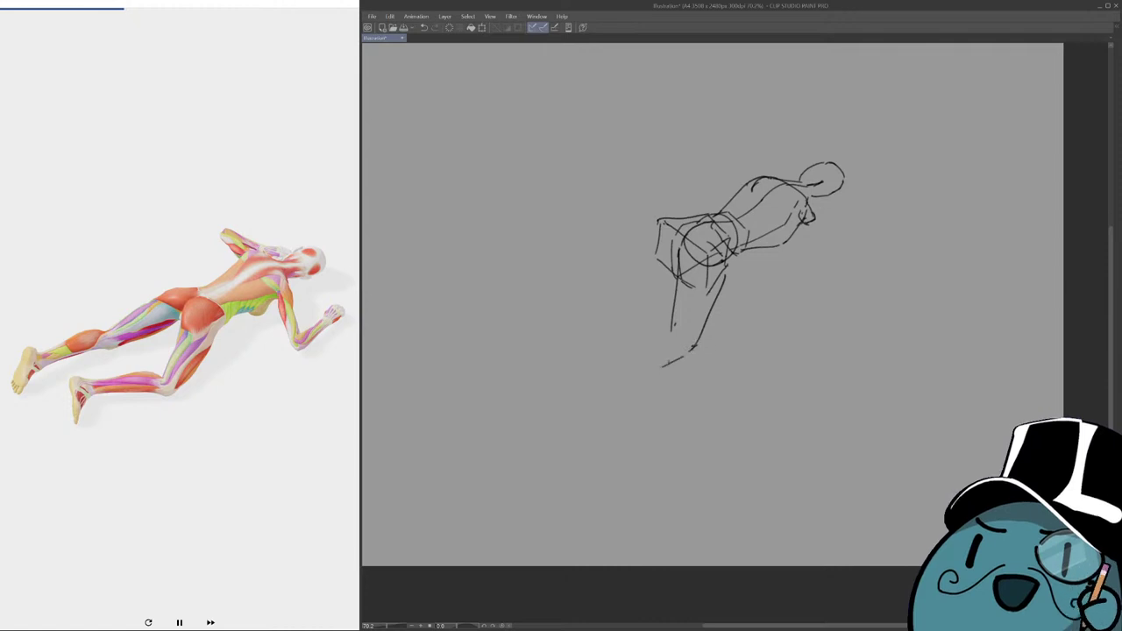
key("ctrl+z")
key("ctrl+z")
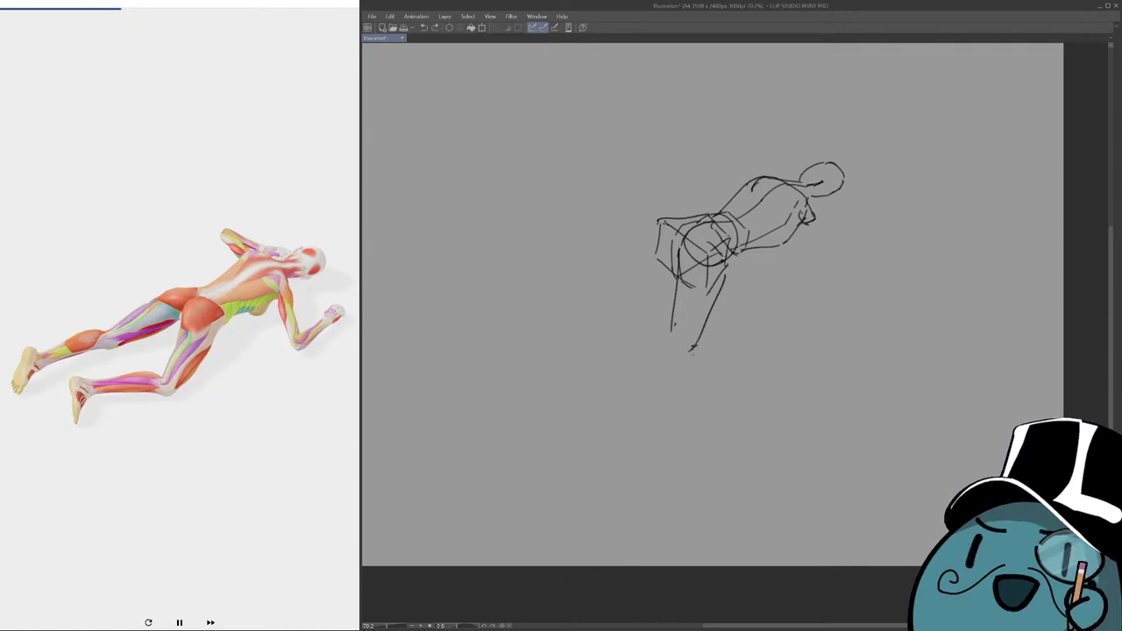
mouse_move(696, 346)
left_mouse_down()
mouse_move(668, 371)
mouse_move(679, 365)
left_mouse_up()
Add short contour strokes at the near hip where the thigh begins.
mouse_move(701, 289)
left_mouse_down()
mouse_move(699, 300)
mouse_move(684, 296)
mouse_move(670, 364)
mouse_move(702, 285)
mouse_move(722, 286)
mouse_move(692, 320)
left_mouse_up()
key("ctrl+z")
mouse_move(731, 262)
left_mouse_down()
mouse_move(699, 297)
mouse_move(746, 297)
mouse_move(746, 269)
left_mouse_up()
key("ctrl+z")
key("ctrl+z")
left_click_drag(744, 279, 772, 288)
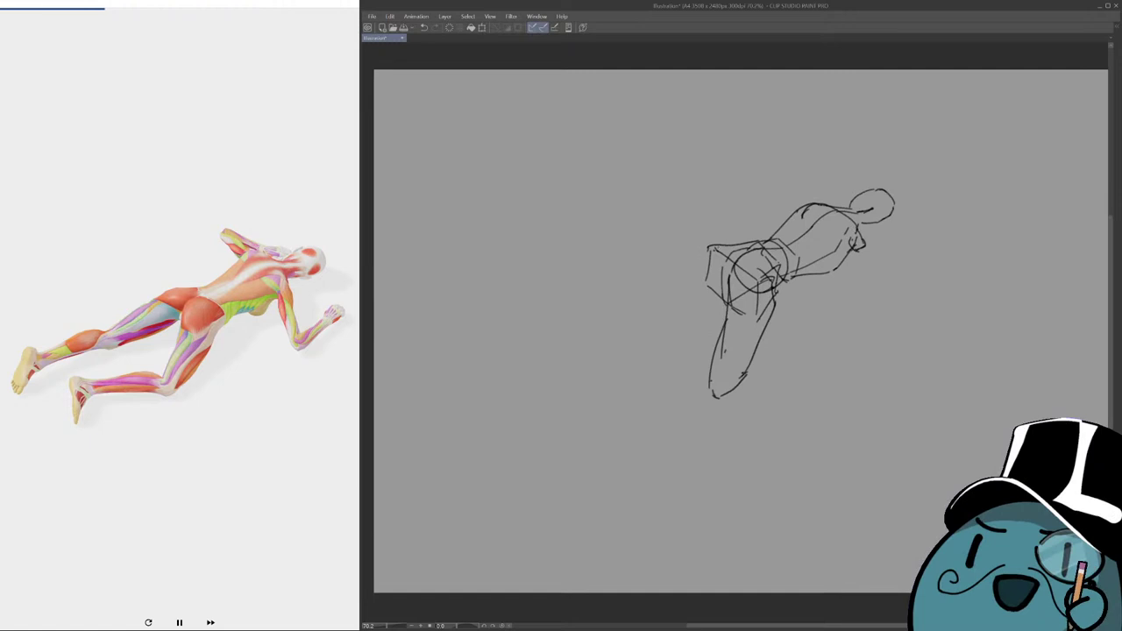
Undo the near thigh's outline back to the hip.
mouse_move(706, 253)
left_mouse_down()
mouse_move(743, 246)
mouse_move(630, 307)
mouse_move(608, 302)
mouse_move(754, 368)
left_mouse_up()
key("ctrl+z")
key("ctrl+z")
key("ctrl+z")
key("ctrl+z")
key("ctrl+z")
Sketch the near arm from the shoulder down to the elbow, with the raised forearm and hand.
mouse_move(689, 328)
left_mouse_down()
mouse_move(692, 407)
mouse_move(747, 316)
mouse_move(700, 323)
mouse_move(693, 340)
left_mouse_up()
left_click_drag(766, 244, 788, 293)
key("ctrl+z")
key("ctrl+z")
left_click_drag(772, 245, 790, 310)
key("ctrl+z")
mouse_move(763, 257)
left_mouse_down()
mouse_move(746, 289)
mouse_move(725, 282)
mouse_move(737, 288)
left_mouse_up()
key("ctrl+z")
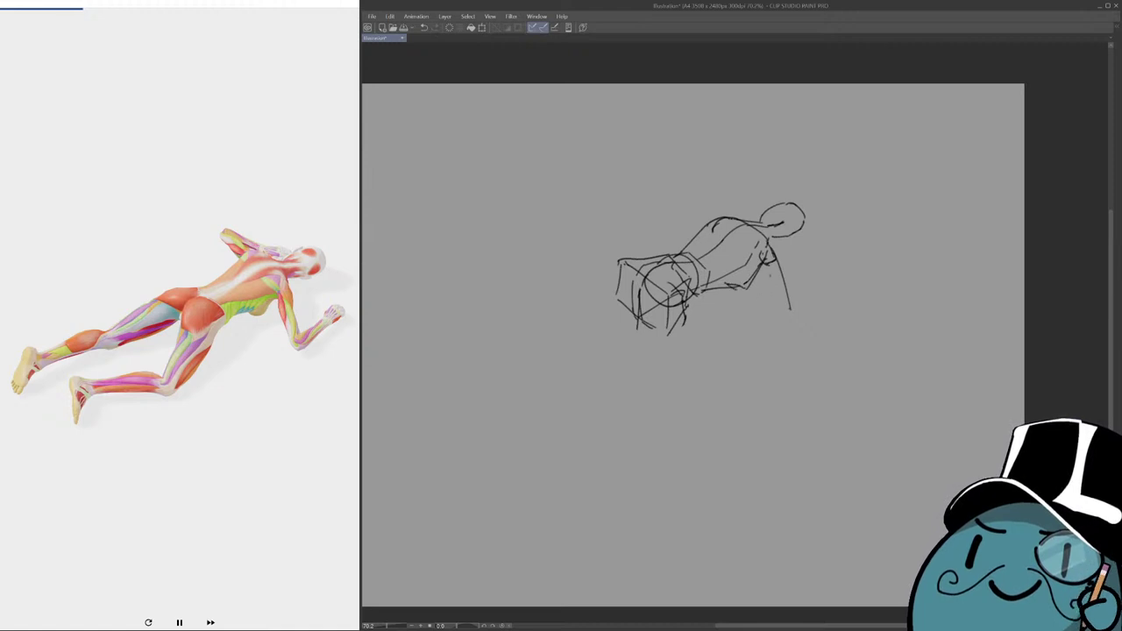
mouse_move(766, 250)
left_mouse_down()
mouse_move(759, 261)
mouse_move(784, 312)
left_mouse_up()
key("ctrl+z")
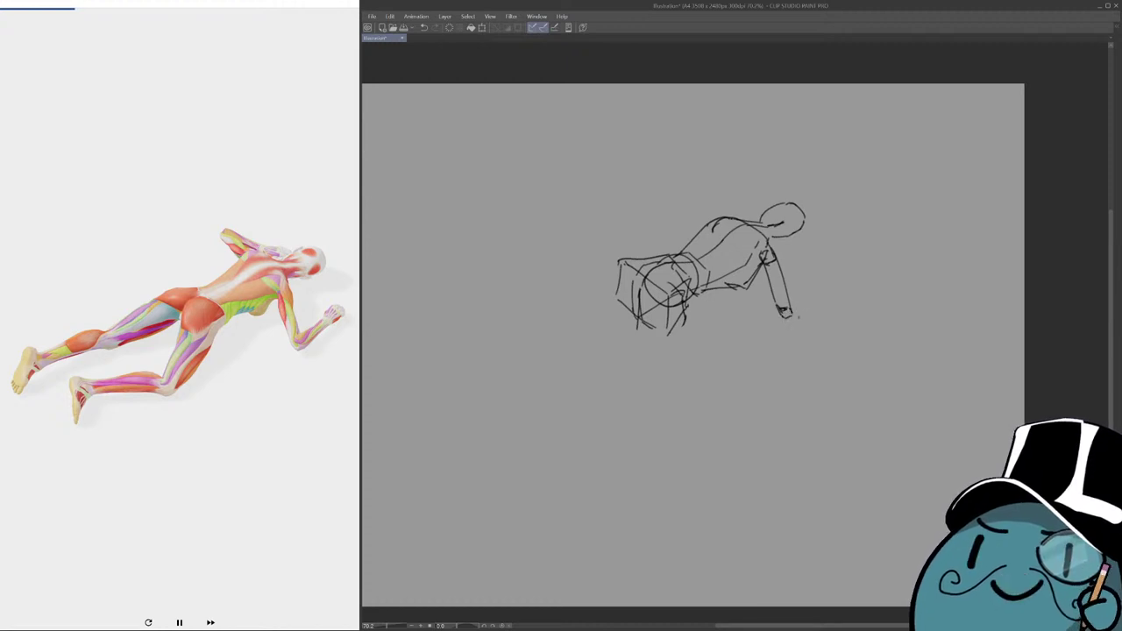
left_click_drag(789, 314, 833, 267)
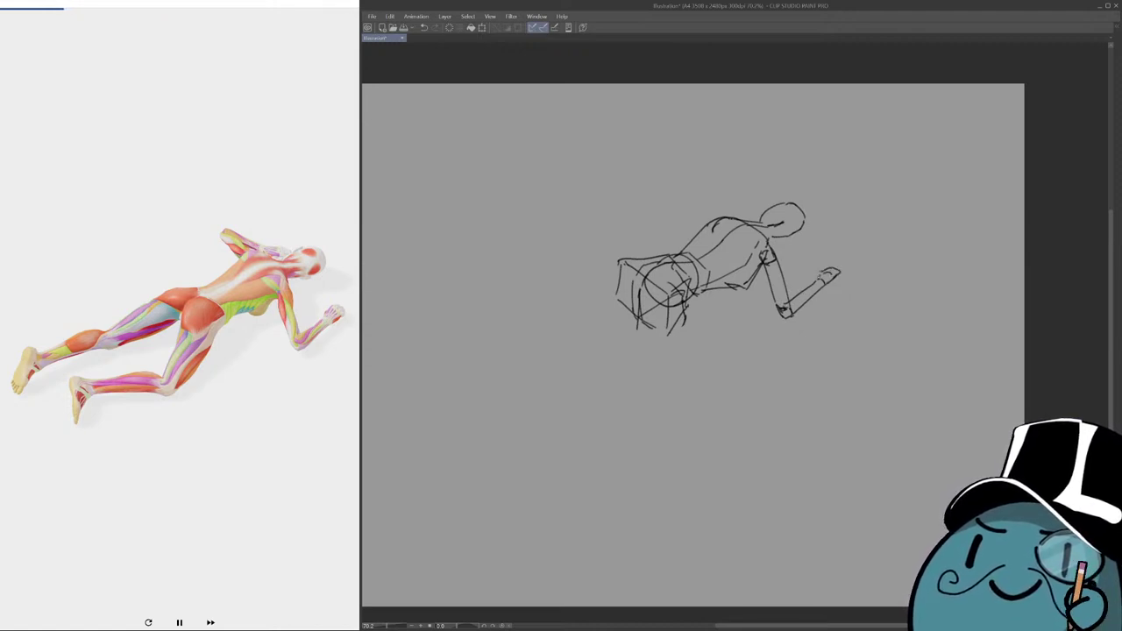
Sketch the far arm bent behind the shoulder, with its elbow pointing away from the head.
left_click_drag(763, 365, 775, 384)
left_click_drag(923, 286, 908, 388)
key("ctrl+z")
left_click_drag(871, 350, 879, 390)
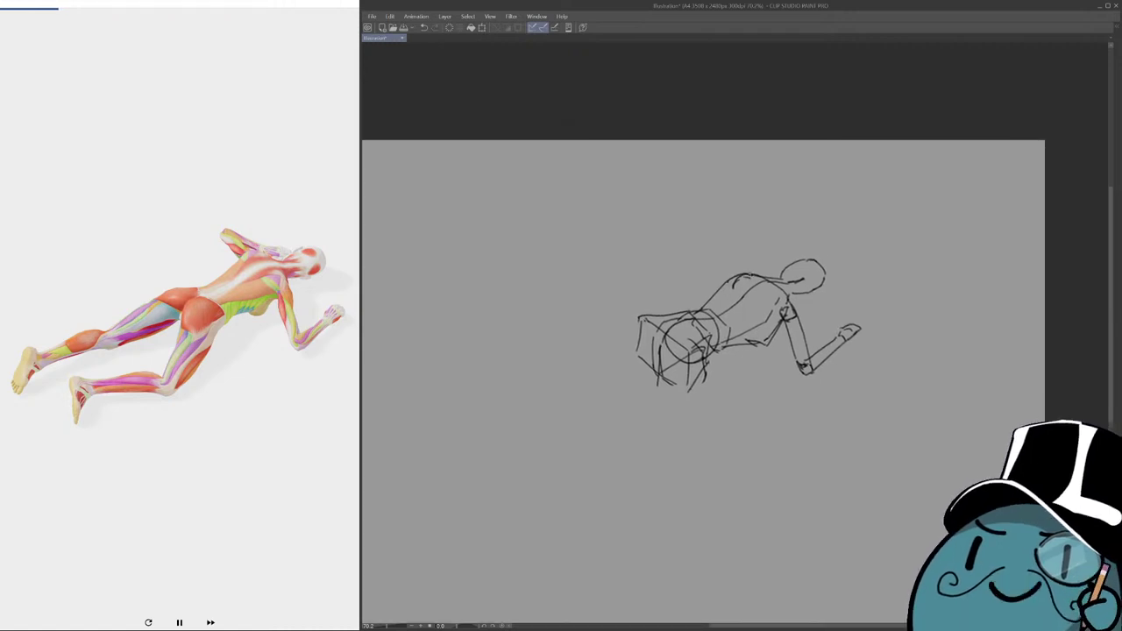
key("ctrl+z")
mouse_move(733, 259)
left_mouse_down()
mouse_move(756, 269)
mouse_move(711, 264)
mouse_move(736, 290)
mouse_move(721, 256)
mouse_move(781, 270)
left_mouse_up()
key("ctrl+z")
key("ctrl+z")
key("ctrl+z")
key("ctrl+z")
key("ctrl+z")
Draw the near thigh's two sides from the hip down to a rounded knee.
mouse_move(739, 324)
left_mouse_down()
mouse_move(783, 316)
mouse_move(818, 280)
mouse_move(777, 331)
mouse_move(754, 399)
left_mouse_up()
key("ctrl+z")
key("ctrl+z")
mouse_move(786, 330)
left_mouse_down()
mouse_move(748, 419)
mouse_move(721, 428)
left_mouse_up()
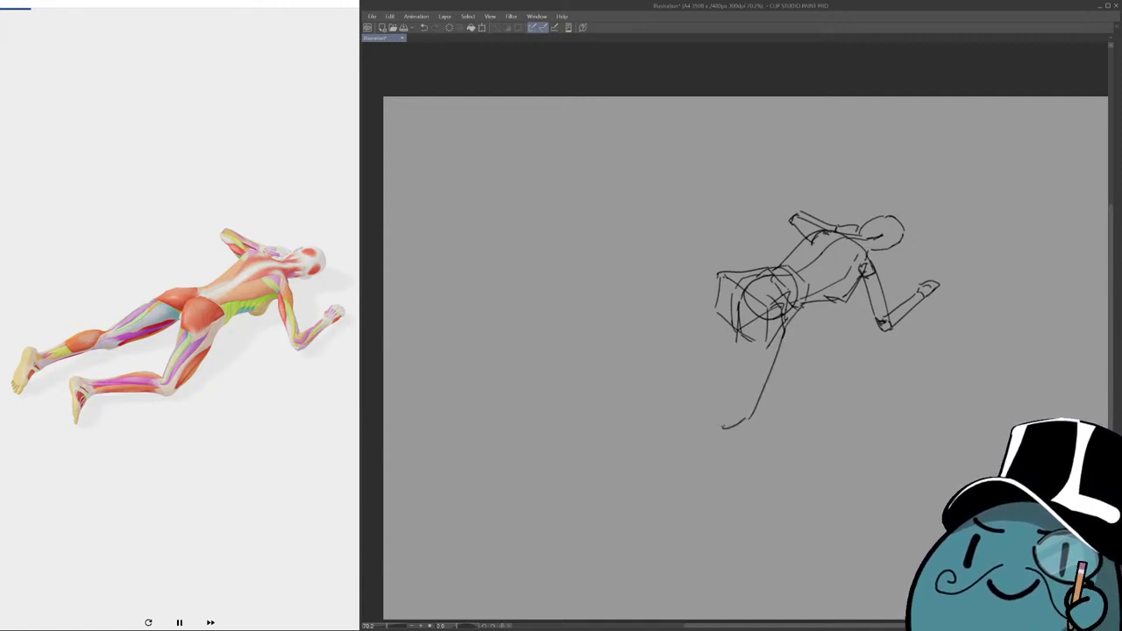
left_click_drag(740, 321, 718, 410)
key("ctrl+z")
key("ctrl+z")
left_click_drag(745, 351, 764, 349)
Draw the lower contour of the near lower leg extending back from the knee.
mouse_move(645, 419)
left_mouse_down()
mouse_move(759, 426)
mouse_move(745, 426)
left_mouse_up()
key("ctrl+z")
left_click_drag(701, 386, 702, 391)
Sketch the far thigh as a tapered form stretching from the far hip to the knee.
left_click_drag(745, 274, 675, 326)
key("ctrl+z")
key("ctrl+z")
mouse_move(736, 279)
left_mouse_down()
mouse_move(660, 350)
mouse_move(750, 323)
left_mouse_up()
key("ctrl+z")
mouse_move(659, 354)
left_mouse_down()
mouse_move(750, 323)
mouse_move(751, 309)
mouse_move(747, 325)
left_mouse_up()
key("ctrl+z")
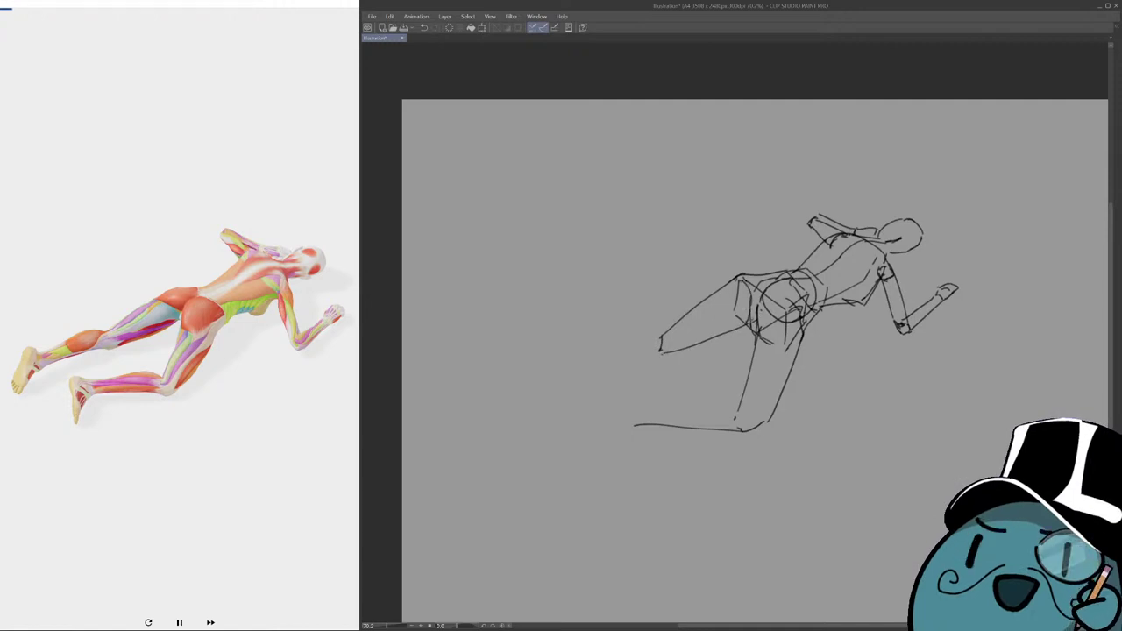
Sketch the far lower leg from knee to ankle and add the foot, refining the far hip's contour.
left_click_drag(701, 385, 719, 379)
mouse_move(755, 276)
left_mouse_down()
mouse_move(768, 289)
mouse_move(787, 267)
mouse_move(769, 286)
mouse_move(780, 317)
left_mouse_up()
left_click_drag(728, 386, 752, 375)
left_click_drag(709, 331, 617, 352)
left_click_drag(715, 304, 615, 327)
key("ctrl+z")
key("ctrl+z")
mouse_move(700, 304)
left_mouse_down()
mouse_move(617, 333)
mouse_move(619, 348)
mouse_move(618, 336)
mouse_move(596, 341)
mouse_move(617, 351)
mouse_move(597, 355)
mouse_move(593, 381)
left_mouse_up()
key("ctrl+z")
mouse_move(596, 335)
left_mouse_down()
mouse_move(587, 368)
mouse_move(602, 358)
mouse_move(598, 383)
left_mouse_up()
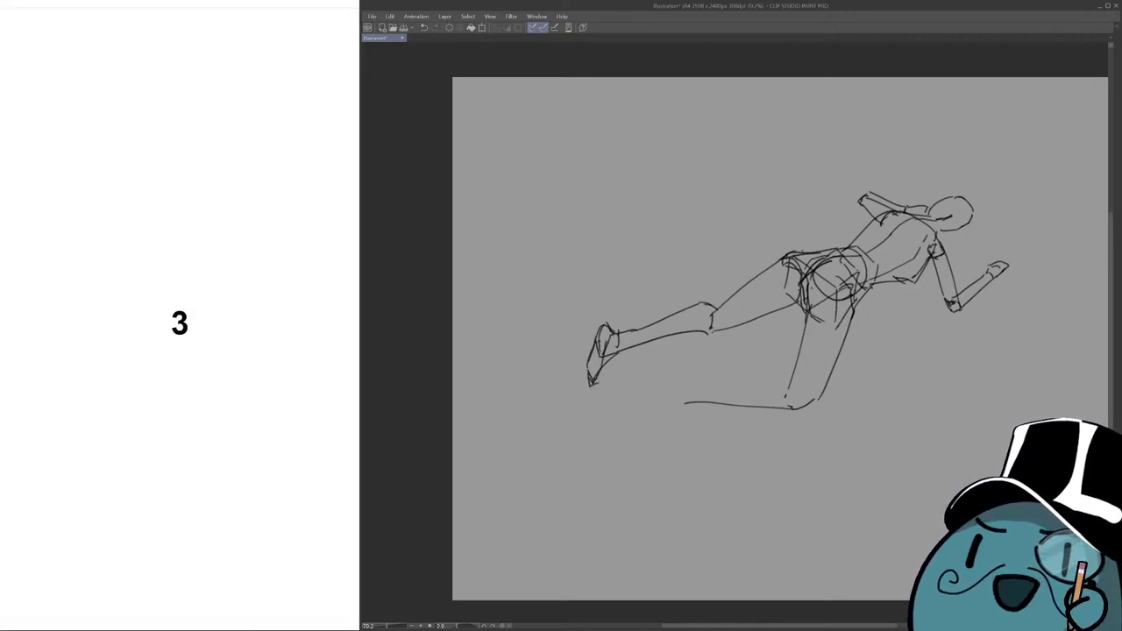
Add the inner knee mark and the upper contour of the near lower leg.
left_click_drag(716, 415, 682, 403)
left_click_drag(752, 365, 744, 376)
left_click_drag(732, 370, 634, 383)
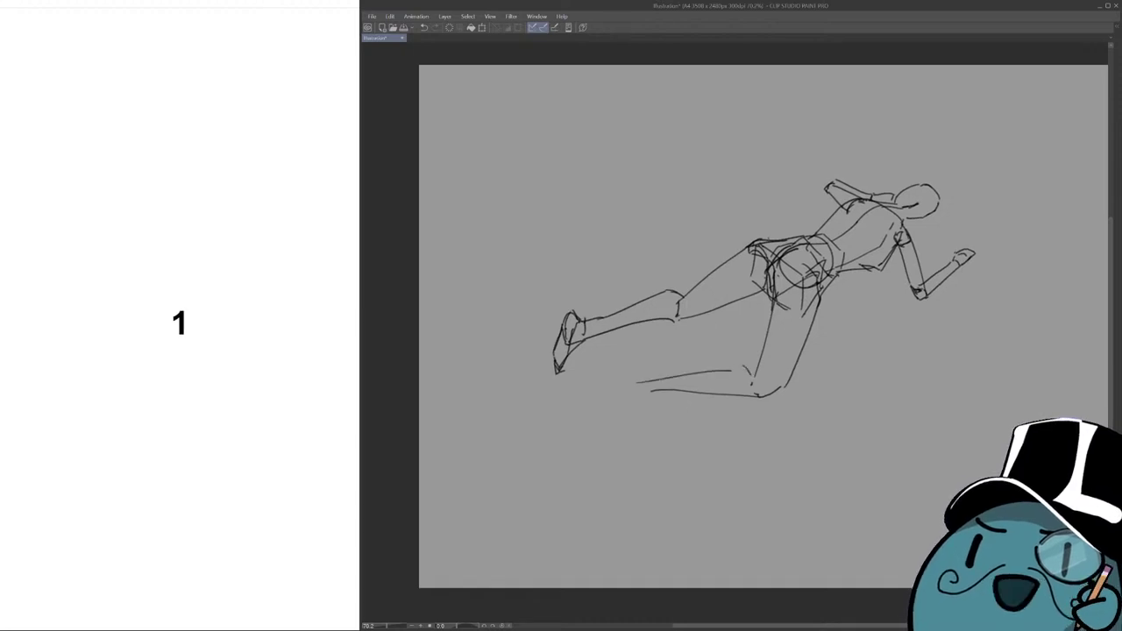
Clear the lying figure from the canvas for the standing pose.
key("Delete")
left_click_drag(762, 325, 709, 330)
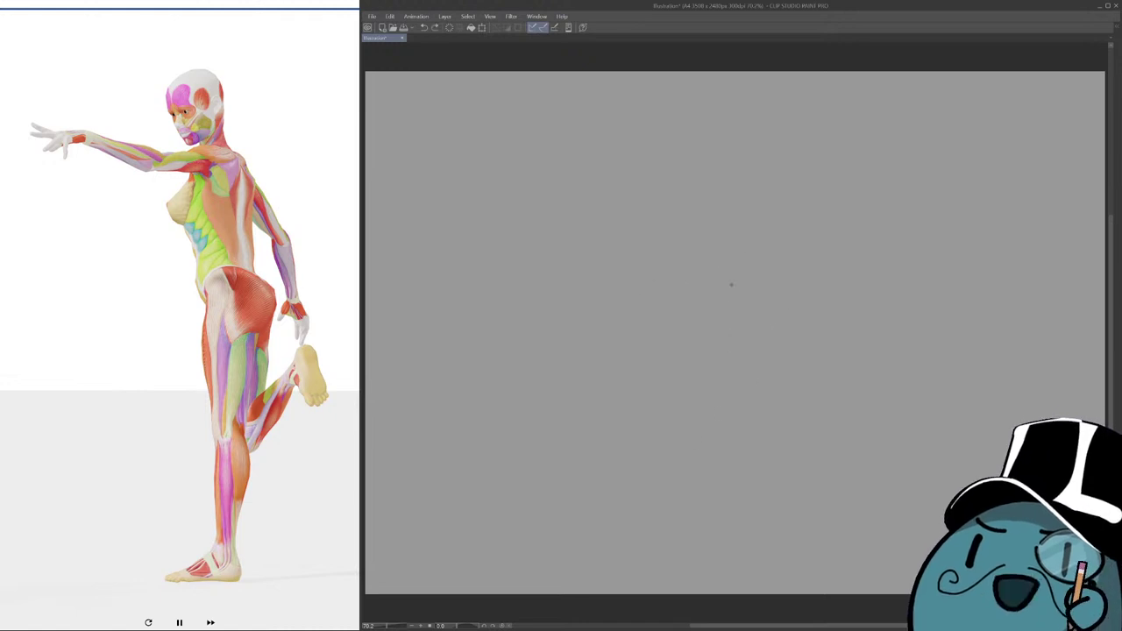
mouse_move(584, 388)
left_mouse_down()
mouse_move(788, 351)
mouse_move(785, 360)
left_mouse_up()
key("ctrl+z")
Sketch the curved shoulder top and the long line of the back for the standing figure.
left_click_drag(794, 290, 832, 273)
key("ctrl+z")
key("ctrl+z")
mouse_move(668, 300)
left_mouse_down()
mouse_move(796, 240)
mouse_move(738, 235)
left_mouse_up()
key("ctrl+z")
mouse_move(713, 186)
left_mouse_down()
mouse_move(766, 200)
mouse_move(755, 288)
left_mouse_up()
key("ctrl+z")
key("ctrl+z")
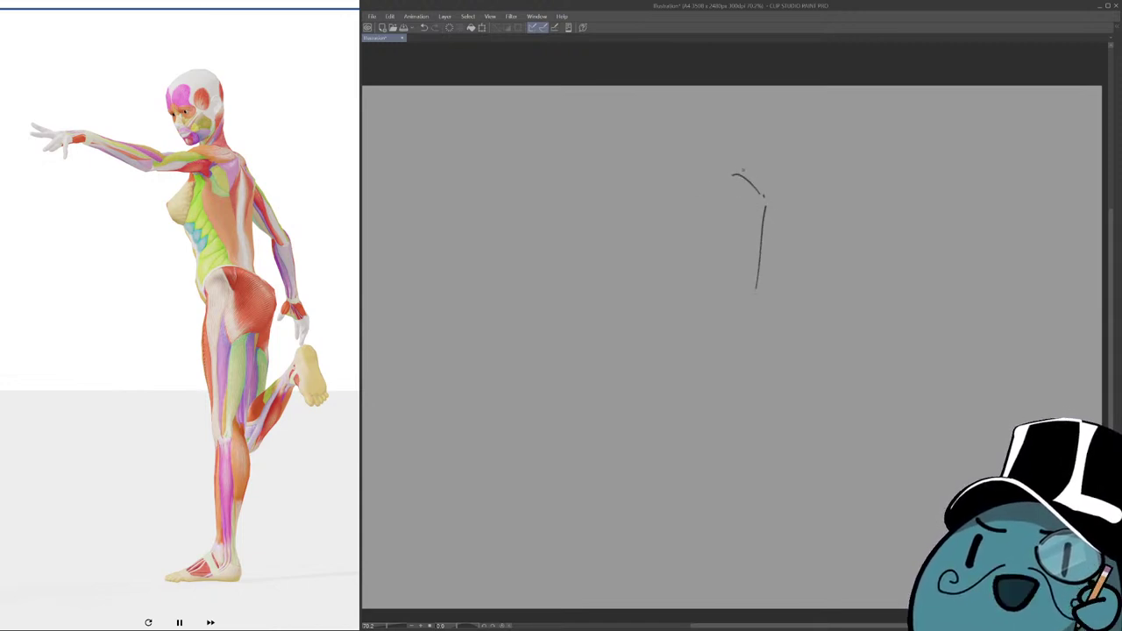
Sketch the nape curve above the shoulders and the inner line of the back towards the waist.
left_click_drag(742, 146, 759, 187)
key("ctrl+z")
key("ctrl+z")
mouse_move(742, 147)
left_mouse_down()
mouse_move(754, 180)
mouse_move(741, 267)
left_mouse_up()
key("ctrl+z")
left_click_drag(757, 191, 747, 274)
key("ctrl+z")
key("ctrl+z")
Block in the pelvis as a circle at the lower end of the back line.
mouse_move(757, 188)
left_mouse_down()
mouse_move(743, 284)
mouse_move(755, 221)
mouse_move(747, 288)
mouse_move(765, 310)
mouse_move(738, 321)
left_mouse_up()
key("ctrl+z")
key("ctrl+z")
mouse_move(733, 277)
left_mouse_down()
mouse_move(771, 296)
mouse_move(723, 300)
mouse_move(731, 321)
mouse_move(724, 303)
mouse_move(772, 261)
mouse_move(724, 309)
mouse_move(721, 291)
mouse_move(759, 307)
mouse_move(754, 321)
left_mouse_up()
key("ctrl+z")
key("ctrl+z")
key("ctrl+z")
key("ctrl+z")
Sketch the ribcage's front curve and lower arc, with the abdomen line running down to the front hip.
mouse_move(750, 200)
left_mouse_down()
mouse_move(759, 214)
mouse_move(712, 194)
mouse_move(754, 193)
mouse_move(712, 188)
mouse_move(701, 229)
mouse_move(757, 255)
mouse_move(700, 256)
left_mouse_up()
key("ctrl+z")
key("ctrl+z")
left_click_drag(721, 187, 698, 209)
left_click_drag(696, 218, 705, 294)
key("ctrl+z")
left_click_drag(692, 235, 712, 295)
key("ctrl+z")
left_click_drag(699, 208, 710, 319)
key("ctrl+z")
mouse_move(692, 249)
left_mouse_down()
mouse_move(727, 349)
mouse_move(714, 276)
mouse_move(764, 272)
mouse_move(766, 292)
mouse_move(715, 324)
mouse_move(719, 349)
mouse_move(733, 331)
left_mouse_up()
key("ctrl+z")
Close the underside of the pelvis with a crotch notch and a slanted rear buttock line.
left_click_drag(735, 331, 766, 340)
mouse_move(765, 293)
left_mouse_down()
mouse_move(777, 332)
mouse_move(767, 319)
left_mouse_up()
left_click_drag(713, 362, 720, 375)
key("ctrl+z")
Sketch the front and back contours of the standing thigh, tapering from the hip to a knee mark.
mouse_move(723, 271)
left_mouse_down()
mouse_move(710, 337)
mouse_move(737, 423)
mouse_move(710, 316)
mouse_move(734, 422)
left_mouse_up()
key("ctrl+z")
key("ctrl+z")
key("ctrl+z")
left_click_drag(712, 326, 737, 412)
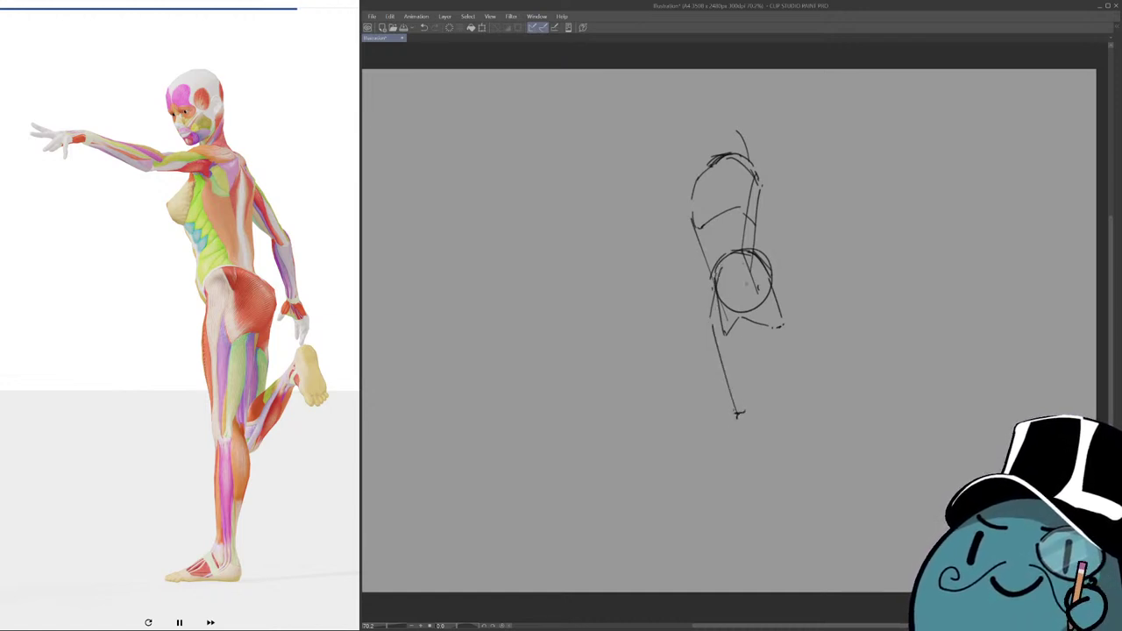
left_click_drag(768, 314, 754, 407)
left_click_drag(817, 340, 830, 371)
left_click_drag(744, 205, 727, 216)
scroll(636, 185, "down", 3)
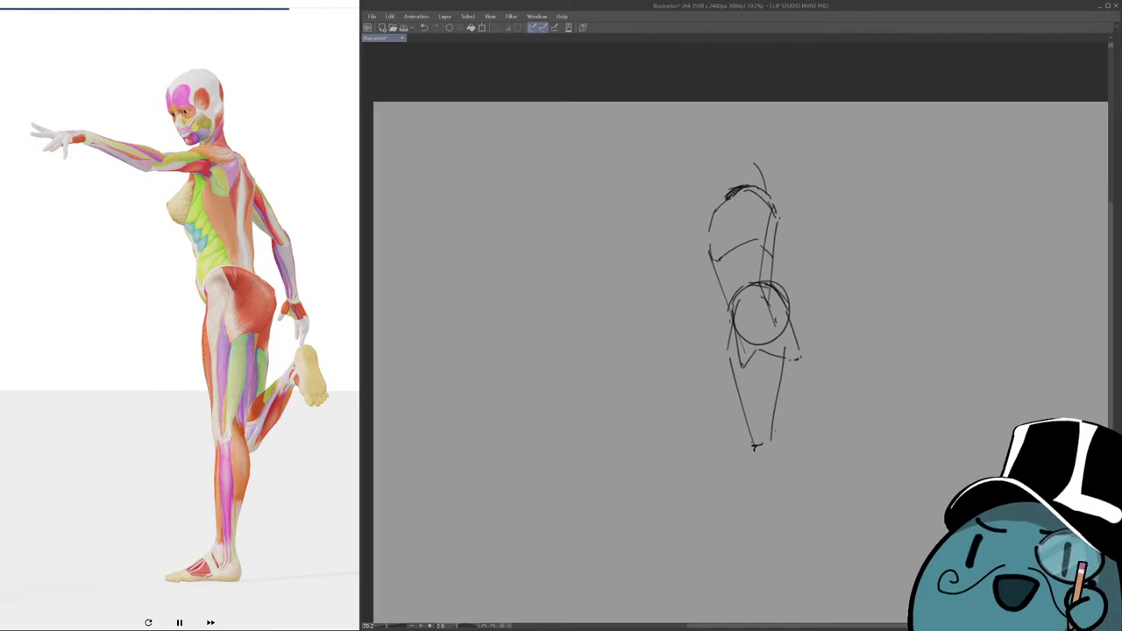
scroll(718, 383, "up", 2)
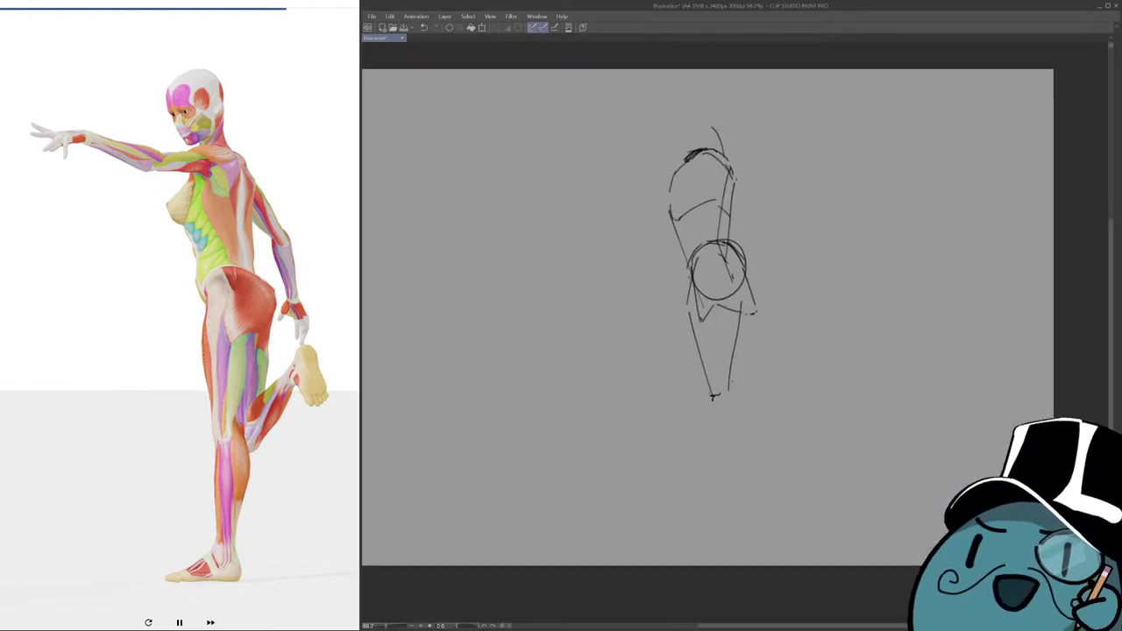
Sketch the standing lower leg with a shin line, a short ankle mark and a bulging calf contour.
left_click_drag(718, 388, 716, 480)
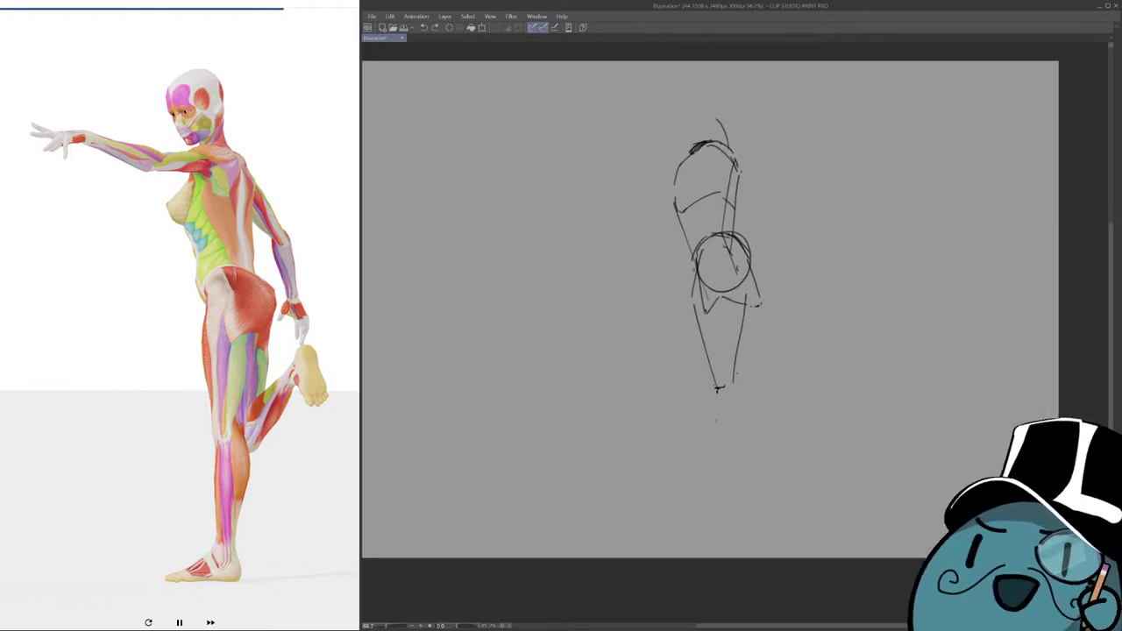
key("ctrl+z")
left_click_drag(718, 393, 721, 483)
key("ctrl+z")
mouse_move(719, 394)
left_mouse_down()
mouse_move(717, 484)
mouse_move(728, 492)
mouse_move(736, 408)
left_mouse_up()
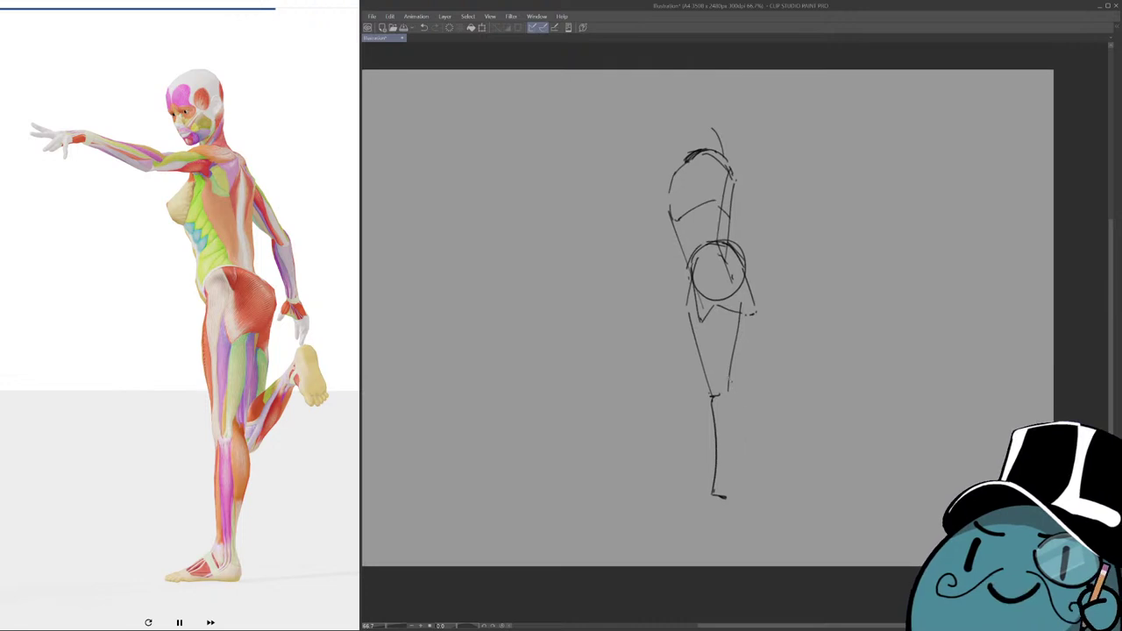
mouse_move(734, 385)
left_mouse_down()
mouse_move(745, 428)
mouse_move(733, 428)
mouse_move(725, 494)
left_mouse_up()
key("ctrl+z")
key("ctrl+z")
left_click_drag(741, 432, 726, 494)
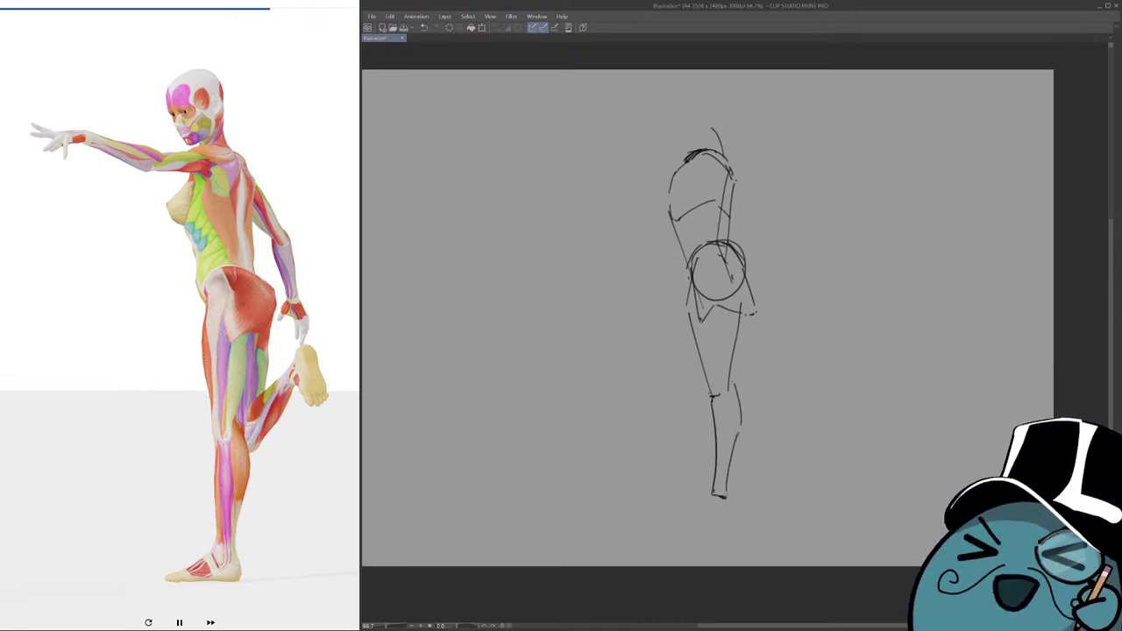
Round out the buttock contour at the rear of the pelvis circle.
mouse_move(734, 263)
left_mouse_down()
mouse_move(731, 289)
mouse_move(753, 329)
left_mouse_up()
key("ctrl+z")
key("ctrl+z")
mouse_move(743, 287)
left_mouse_down()
mouse_move(753, 329)
mouse_move(751, 316)
left_mouse_up()
scroll(707, 333, "down", 1)
scroll(705, 329, "down", 1)
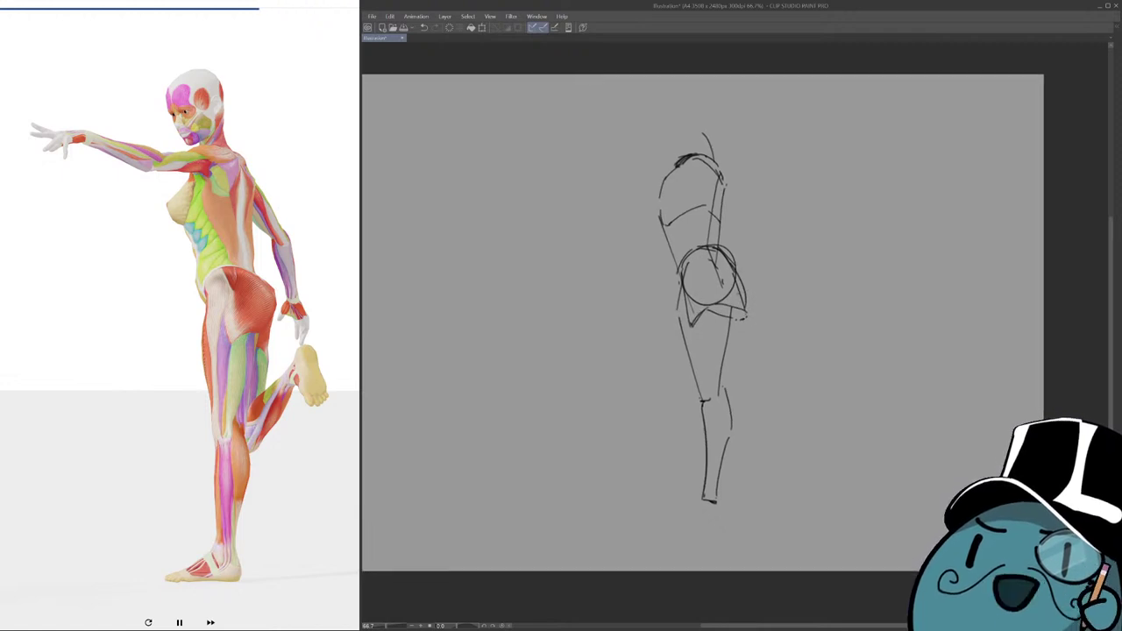
scroll(706, 324, "down", 1)
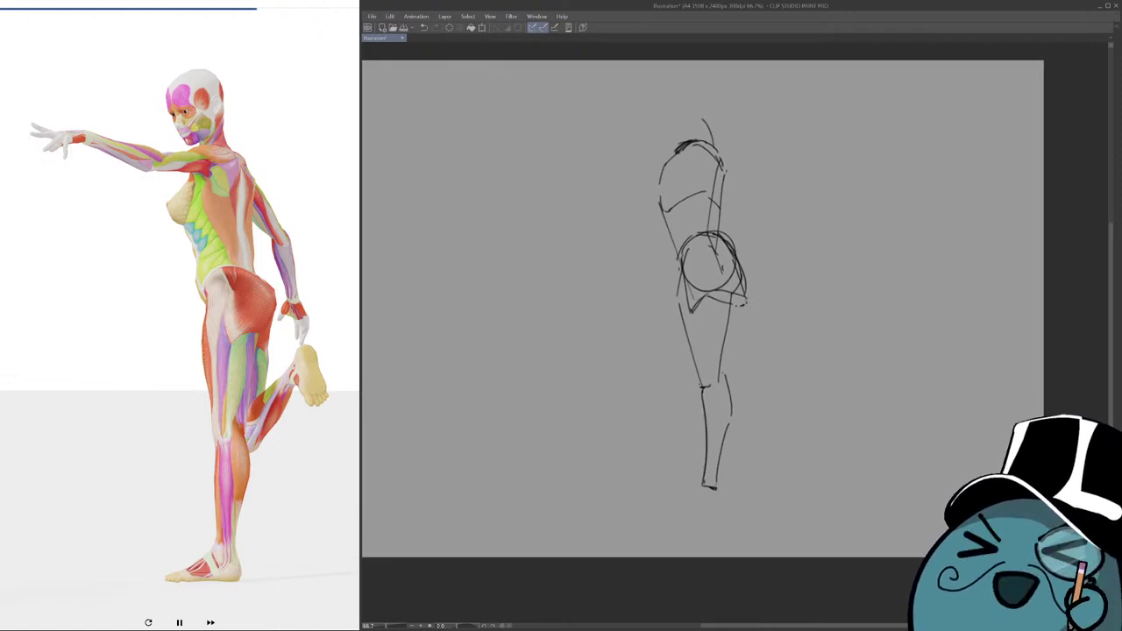
Sketch the back contour of the bent leg's thigh from the buttock down towards the knee.
mouse_move(746, 279)
left_mouse_down()
mouse_move(746, 310)
mouse_move(766, 299)
mouse_move(749, 288)
mouse_move(726, 366)
left_mouse_up()
key("ctrl+z")
key("ctrl+z")
mouse_move(733, 285)
left_mouse_down()
mouse_move(723, 353)
mouse_move(739, 333)
mouse_move(713, 377)
left_mouse_up()
key("ctrl+z")
key("ctrl+z")
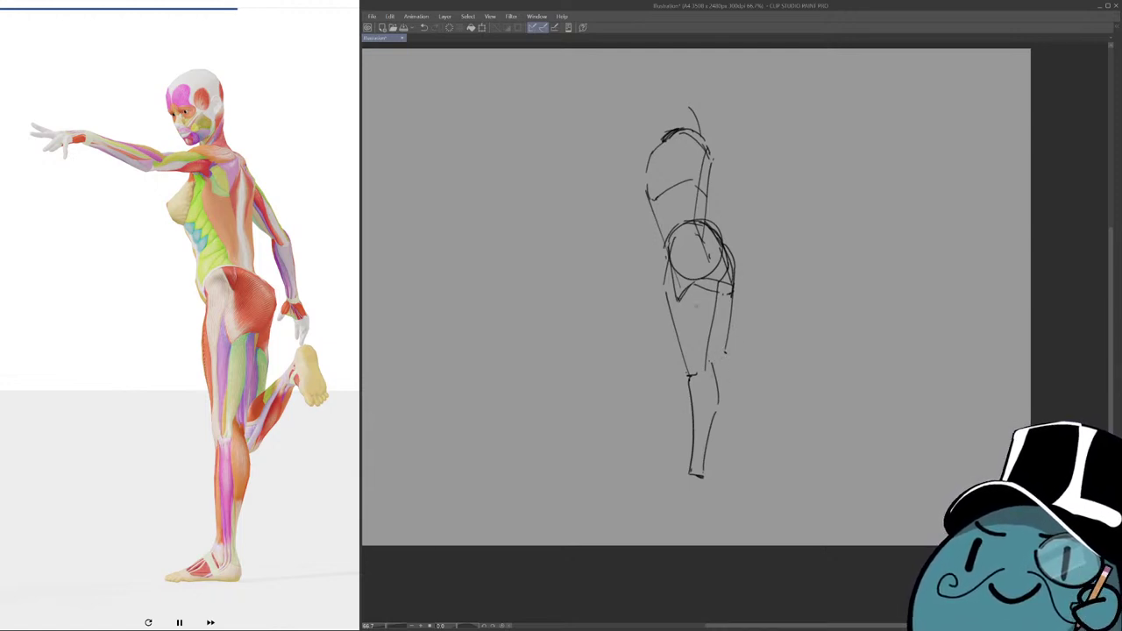
mouse_move(708, 255)
left_mouse_down()
mouse_move(695, 286)
mouse_move(708, 370)
left_mouse_up()
key("ctrl+z")
mouse_move(696, 292)
left_mouse_down()
mouse_move(707, 358)
mouse_move(714, 343)
left_mouse_up()
Sketch the rounded knee of the bent leg and its lower leg rising backwards to the ankle.
mouse_move(695, 269)
left_mouse_down()
mouse_move(707, 371)
mouse_move(727, 377)
mouse_move(719, 369)
mouse_move(766, 323)
left_mouse_up()
key("ctrl+z")
key("ctrl+z")
key("ctrl+z")
left_click_drag(719, 371, 777, 316)
key("ctrl+z")
Add the raised foot as an elongated sole shape at the end of the bent leg.
mouse_move(713, 335)
left_mouse_down()
mouse_move(772, 302)
mouse_move(748, 336)
mouse_move(781, 287)
mouse_move(808, 325)
mouse_move(793, 340)
left_mouse_up()
mouse_move(786, 298)
left_mouse_down()
mouse_move(798, 351)
mouse_move(813, 333)
mouse_move(804, 303)
mouse_move(797, 328)
left_mouse_up()
key("ctrl+z")
key("ctrl+z")
key("ctrl+z")
left_click_drag(736, 263, 746, 271)
left_click_drag(741, 211, 754, 279)
mouse_move(746, 263)
left_mouse_down()
mouse_move(747, 279)
mouse_move(748, 262)
left_mouse_up()
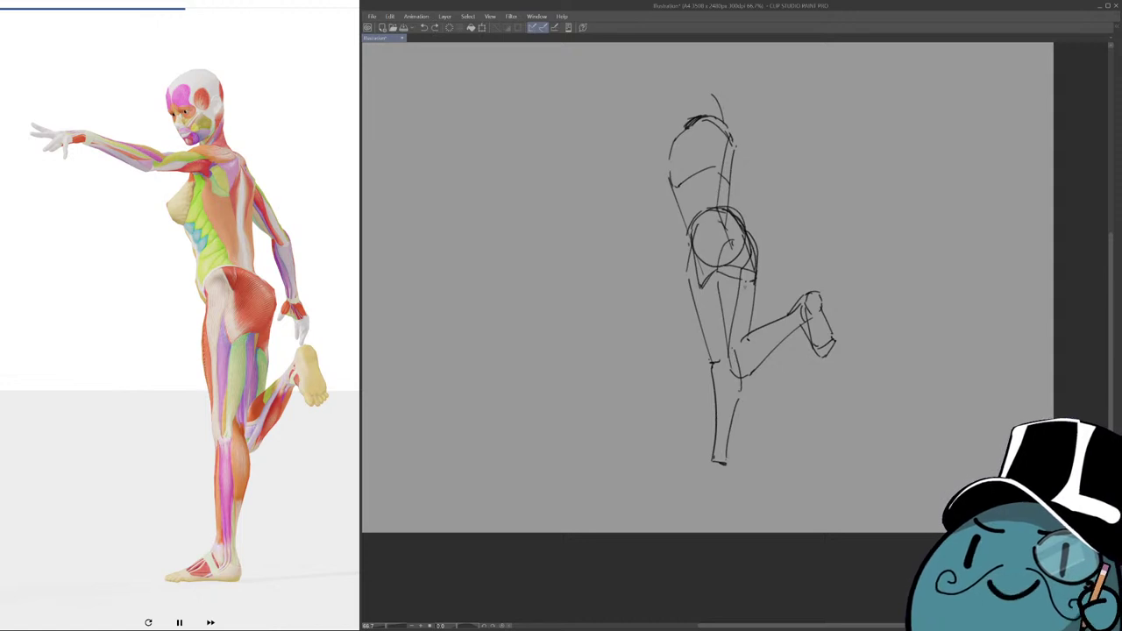
Reinforce the thigh separation and calf lines of the legs, and add a wedge-shaped foot to the standing leg.
key("ctrl+z")
left_click_drag(744, 269, 719, 408)
mouse_move(735, 349)
left_mouse_down()
mouse_move(743, 380)
mouse_move(726, 434)
left_mouse_up()
key("ctrl+z")
mouse_move(744, 383)
left_mouse_down()
mouse_move(730, 466)
mouse_move(723, 429)
mouse_move(733, 479)
mouse_move(673, 483)
left_mouse_up()
key("ctrl+z")
left_click_drag(693, 351, 671, 386)
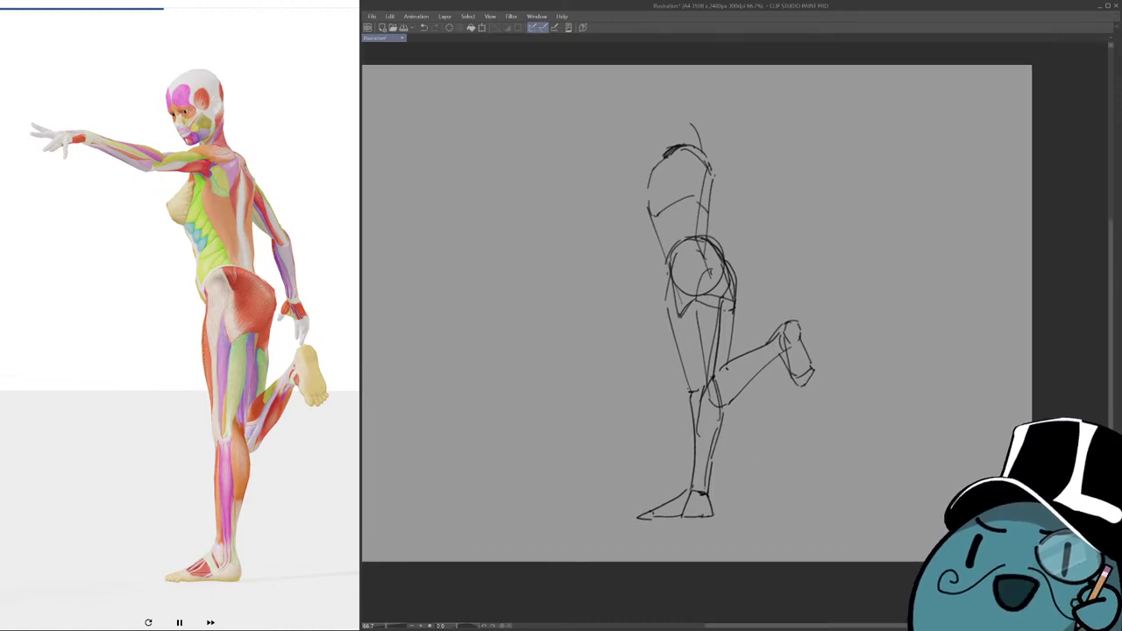
Move the whole figure sketch lower on the canvas to make room above the torso.
scroll(766, 414, "down", 1)
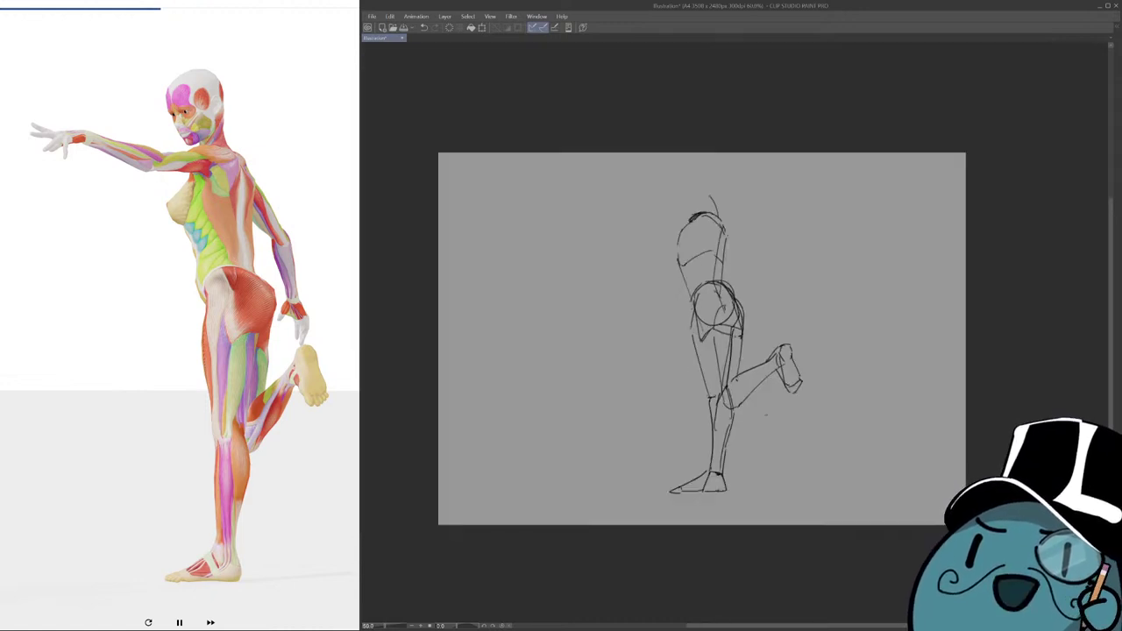
key("ctrl+0")
left_click_drag(887, 241, 847, 248)
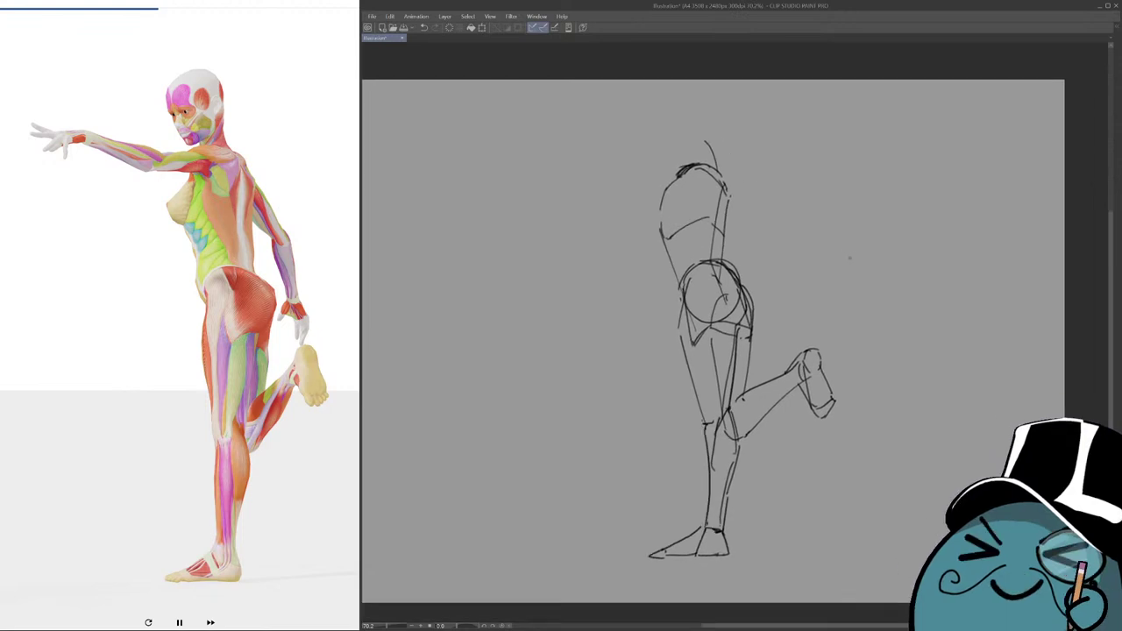
scroll(851, 248, "down", 2)
left_click_drag(863, 299, 825, 299)
key("ctrl+t")
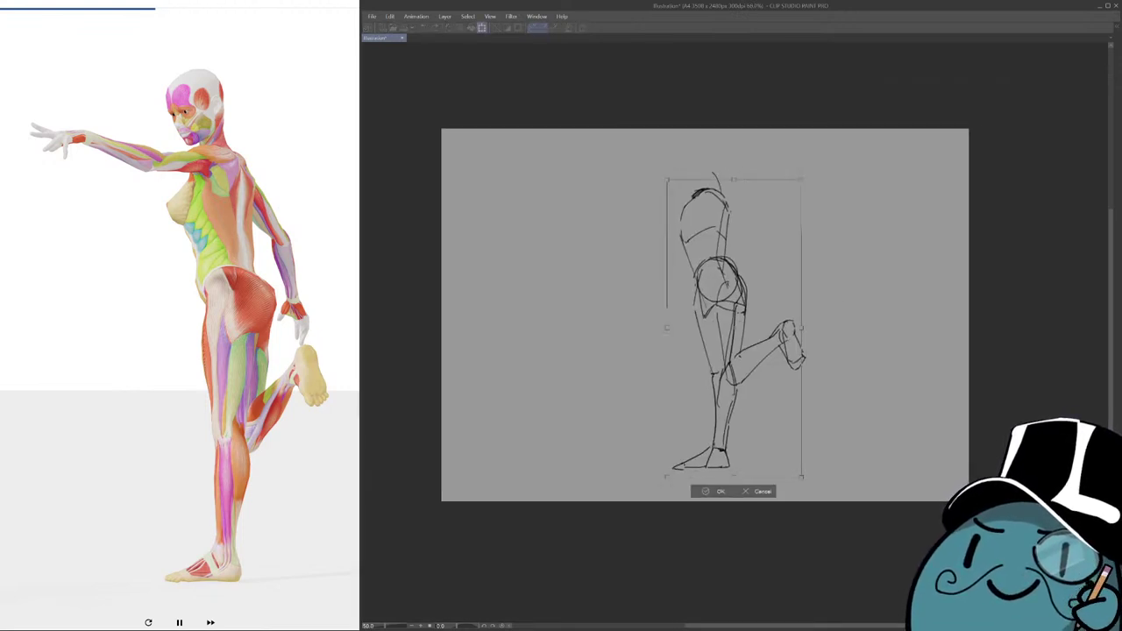
left_click_drag(733, 325, 719, 353)
key("Return")
Sketch the torso's outer contours along the shoulder slopes, chest front, lower ribs and back down to the waist.
left_click_drag(739, 284, 763, 315)
scroll(761, 310, "up", 1)
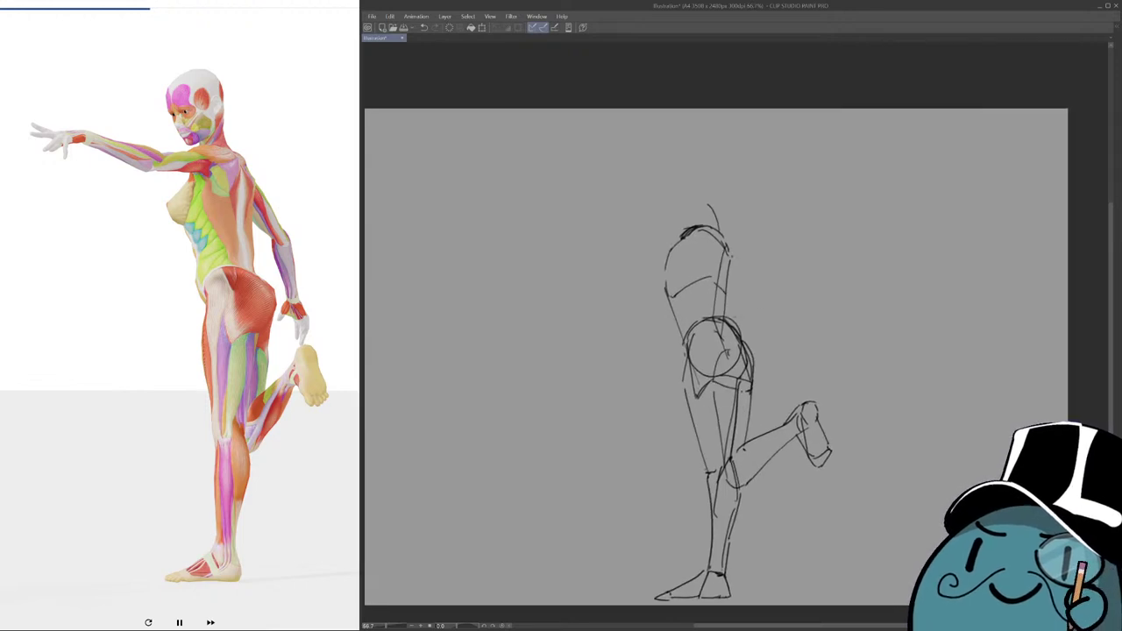
left_click_drag(730, 264, 727, 303)
key("ctrl+z")
left_click_drag(740, 239, 743, 268)
key("ctrl+z")
mouse_move(734, 246)
left_mouse_down()
mouse_move(687, 241)
mouse_move(712, 232)
mouse_move(661, 274)
mouse_move(685, 337)
mouse_move(703, 312)
mouse_move(728, 320)
left_mouse_up()
key("ctrl+z")
key("ctrl+z")
key("ctrl+z")
key("ctrl+z")
scroll(762, 302, "down", 3)
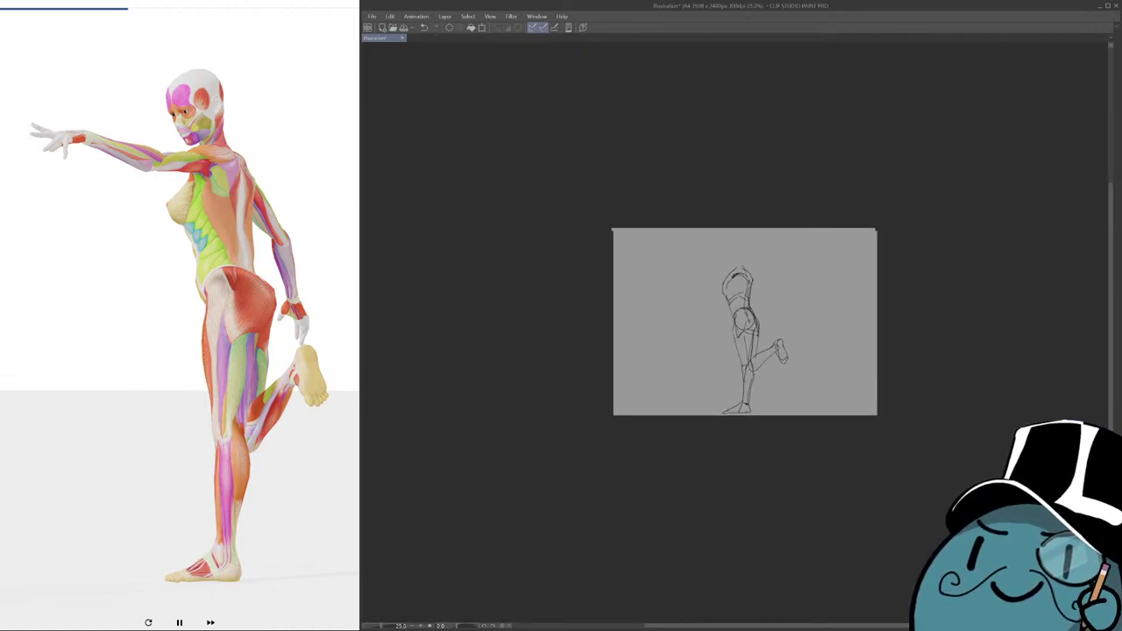
scroll(733, 315, "up", 2)
scroll(732, 315, "up", 1)
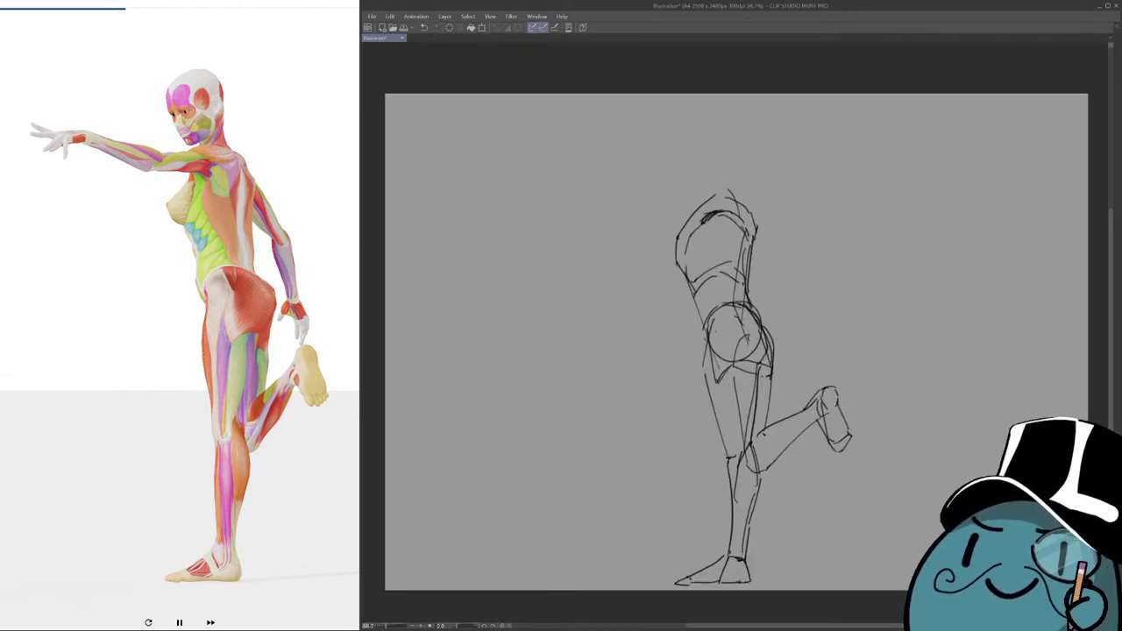
Erase the rounded front chest contour and redraw it as a straighter slope from the shoulder.
left_click_drag(733, 316, 746, 330)
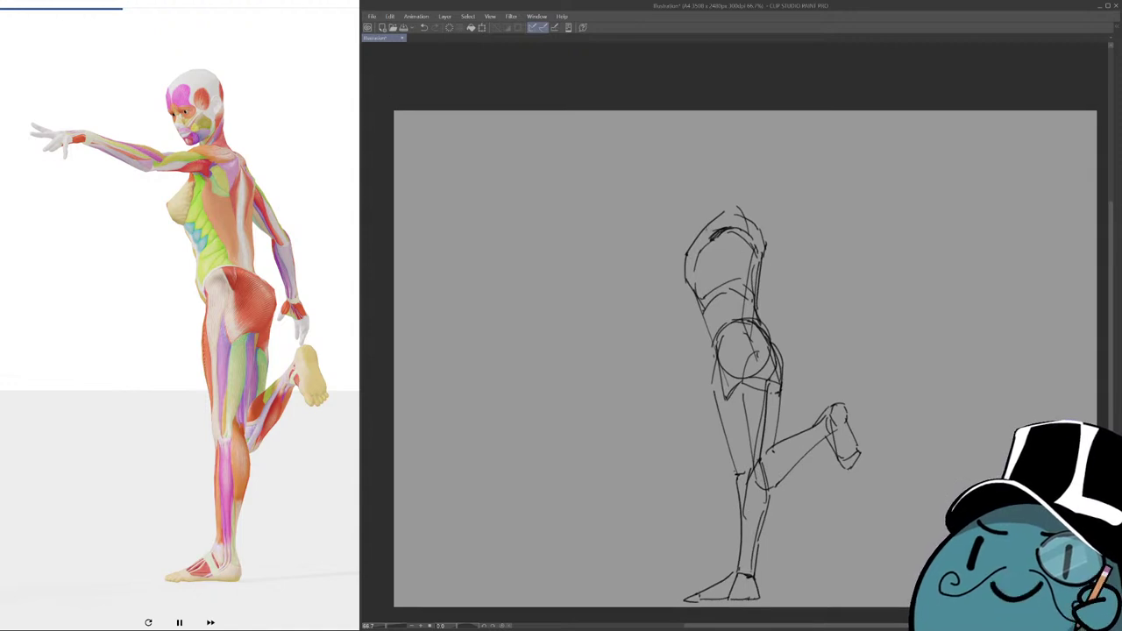
key("ctrl+z")
mouse_move(704, 226)
left_mouse_down()
mouse_move(682, 280)
mouse_move(700, 298)
left_mouse_up()
key("ctrl+z")
key("ctrl+z")
left_click_drag(698, 228, 675, 270)
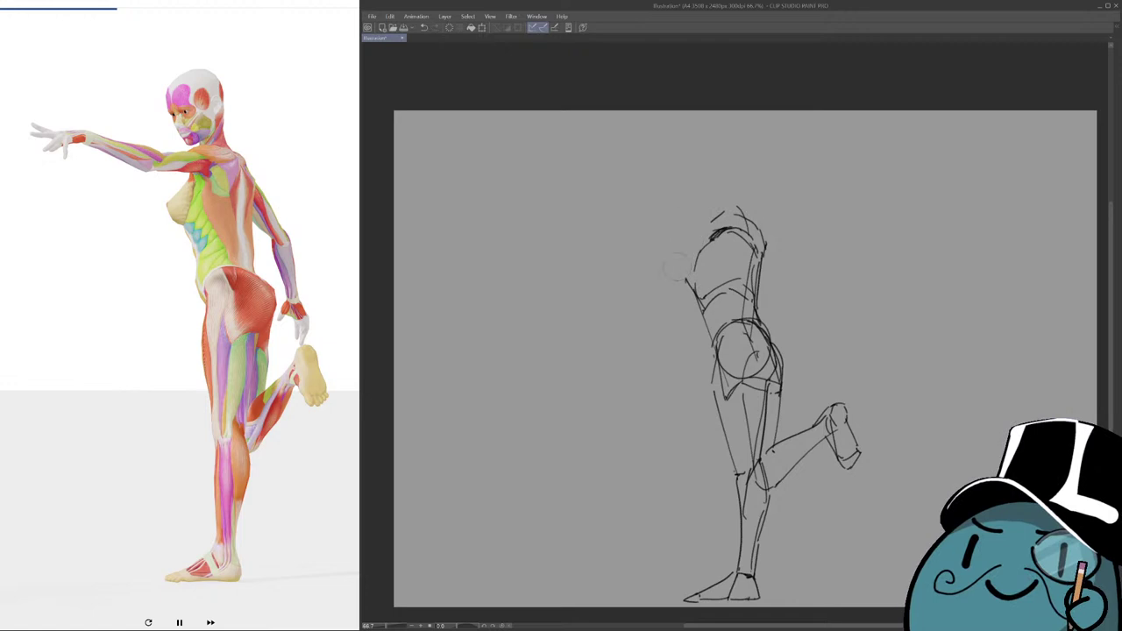
left_click_drag(711, 221, 689, 266)
key("ctrl+z")
Sketch the breast shape projecting from the front of the ribcage.
left_click_drag(686, 270, 699, 297)
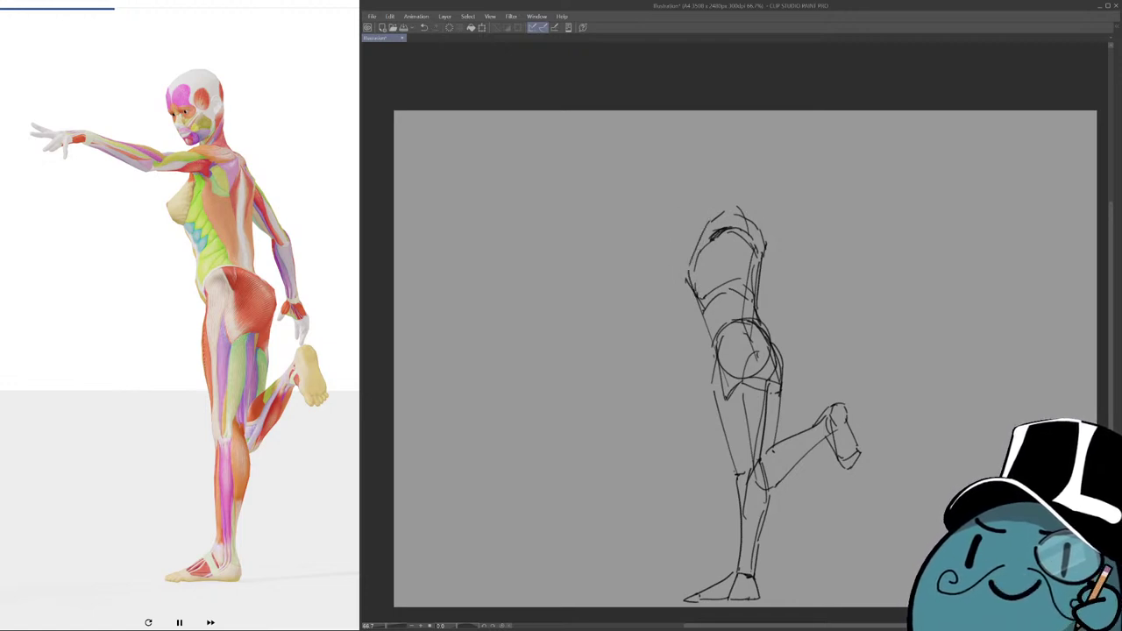
mouse_move(706, 227)
left_mouse_down()
mouse_move(679, 281)
mouse_move(698, 292)
left_mouse_up()
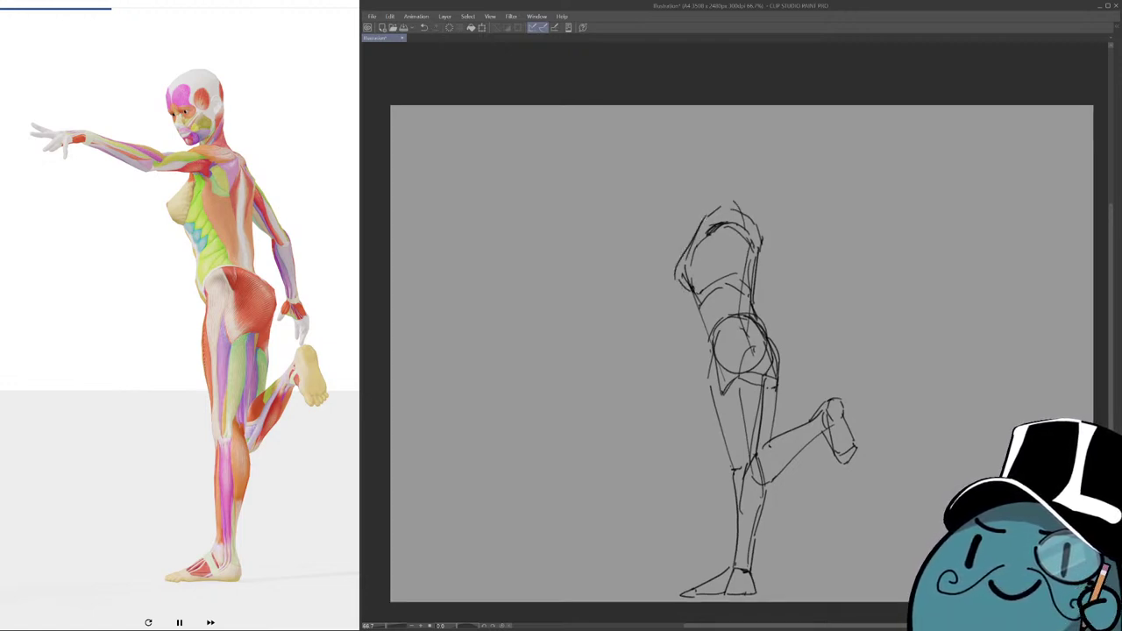
mouse_move(716, 254)
left_mouse_down()
mouse_move(713, 266)
mouse_move(715, 249)
mouse_move(696, 253)
mouse_move(689, 300)
left_mouse_up()
key("ctrl+z")
key("ctrl+z")
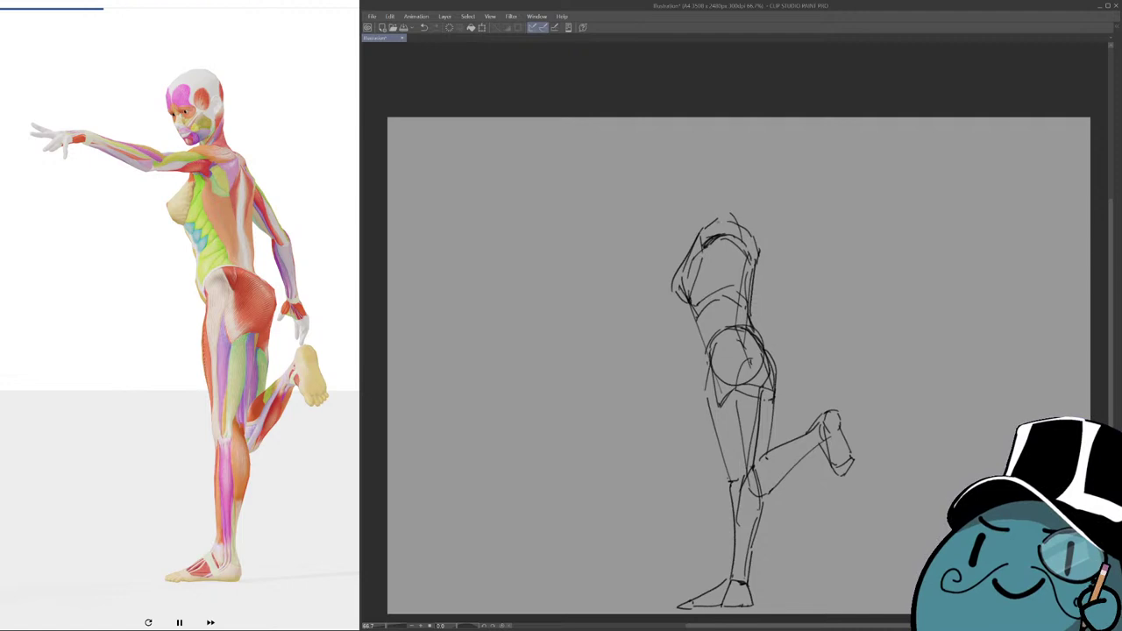
Sketch the forward-reaching upper arm from the front shoulder to the elbow.
mouse_move(725, 224)
left_mouse_down()
mouse_move(736, 215)
mouse_move(711, 213)
mouse_move(708, 239)
left_mouse_up()
mouse_move(627, 252)
left_mouse_down()
mouse_move(708, 237)
mouse_move(645, 247)
mouse_move(654, 233)
left_mouse_up()
key("ctrl+z")
key("ctrl+z")
left_click_drag(711, 212, 653, 232)
key("ctrl+z")
left_click_drag(657, 225, 647, 240)
key("ctrl+z")
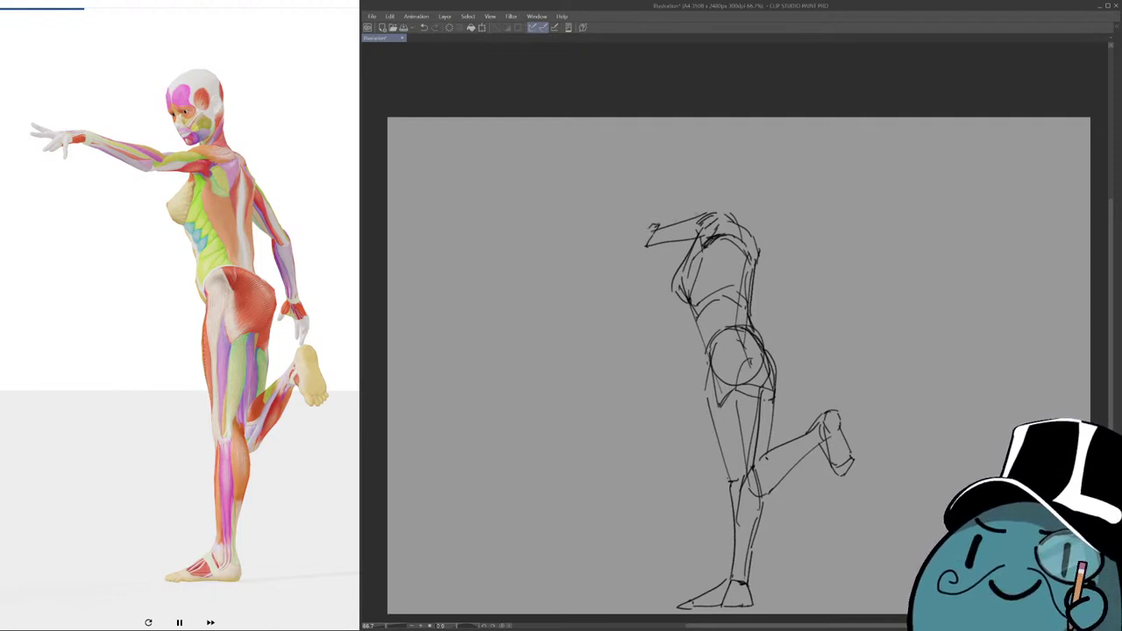
Rework the forward-reaching arm with a longer, rounded elbow end and a clearer shoulder joint.
mouse_move(701, 213)
left_mouse_down()
mouse_move(632, 235)
mouse_move(675, 207)
mouse_move(684, 233)
mouse_move(712, 246)
mouse_move(741, 229)
mouse_move(717, 253)
mouse_move(742, 255)
mouse_move(718, 239)
mouse_move(743, 283)
left_mouse_up()
key("ctrl+z")
key("ctrl+z")
key("ctrl+z")
key("ctrl+z")
key("ctrl+z")
key("ctrl+z")
key("ctrl+z")
key("ctrl+z")
Sketch the trailing arm from the rear shoulder through the elbow to the wrist, and block in its hand.
mouse_move(715, 231)
left_mouse_down()
mouse_move(742, 279)
mouse_move(738, 266)
left_mouse_up()
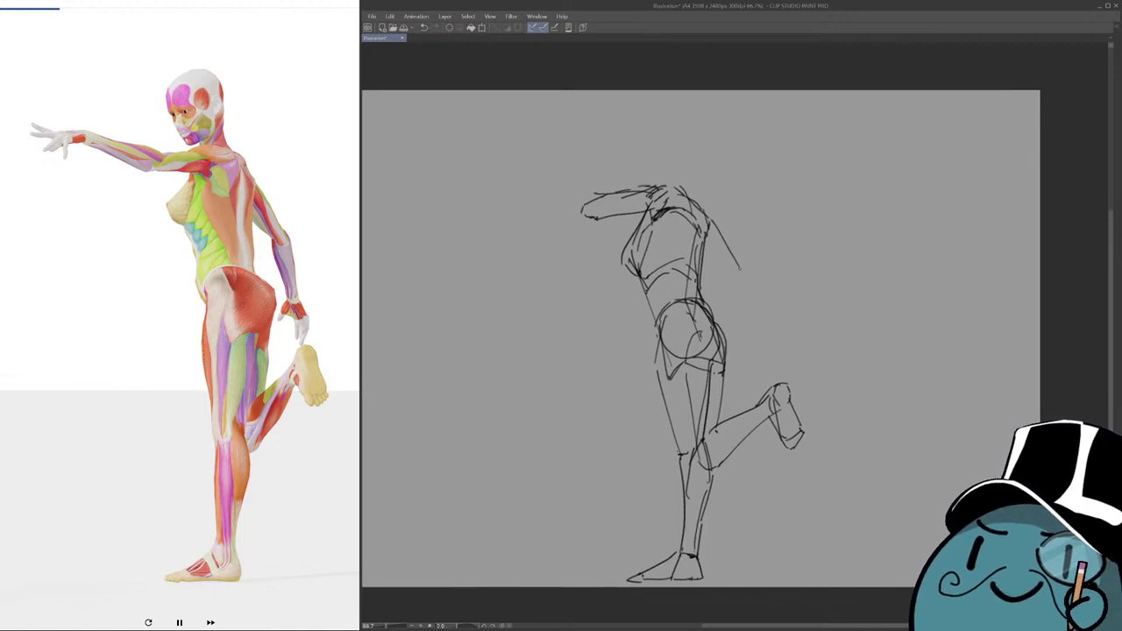
mouse_move(707, 217)
left_mouse_down()
mouse_move(694, 214)
mouse_move(692, 231)
mouse_move(728, 273)
mouse_move(722, 258)
mouse_move(741, 301)
left_mouse_up()
key("ctrl+z")
key("ctrl+z")
mouse_move(733, 252)
left_mouse_down()
mouse_move(741, 300)
mouse_move(731, 303)
mouse_move(747, 324)
mouse_move(727, 315)
mouse_move(747, 327)
mouse_move(742, 341)
mouse_move(727, 325)
left_mouse_up()
key("ctrl+z")
scroll(779, 350, "down", 2)
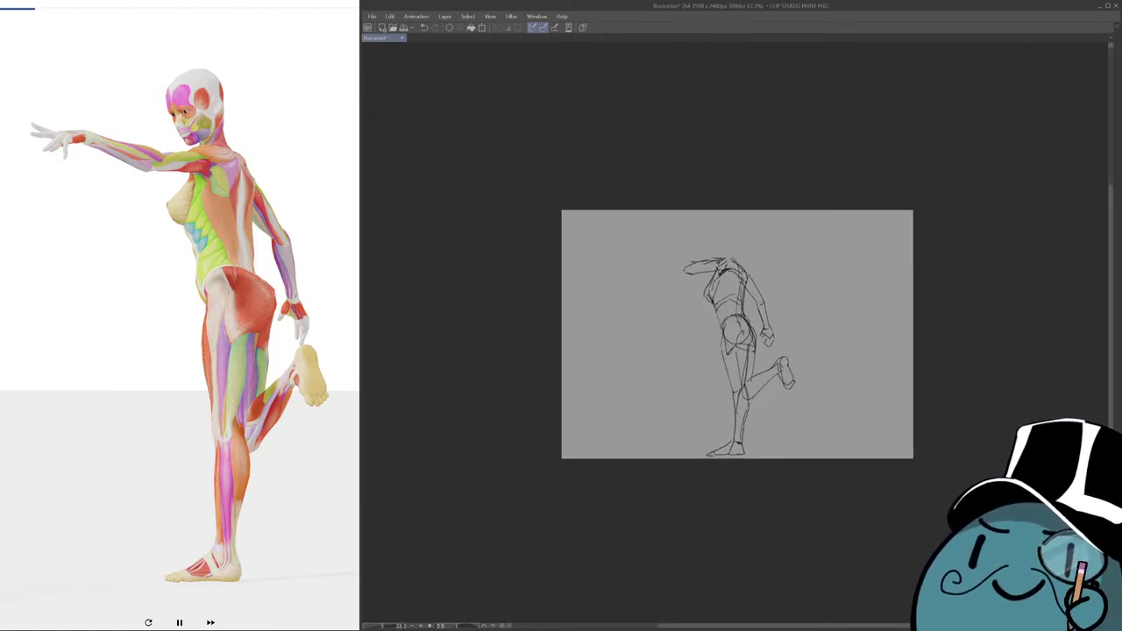
scroll(734, 343, "up", 1)
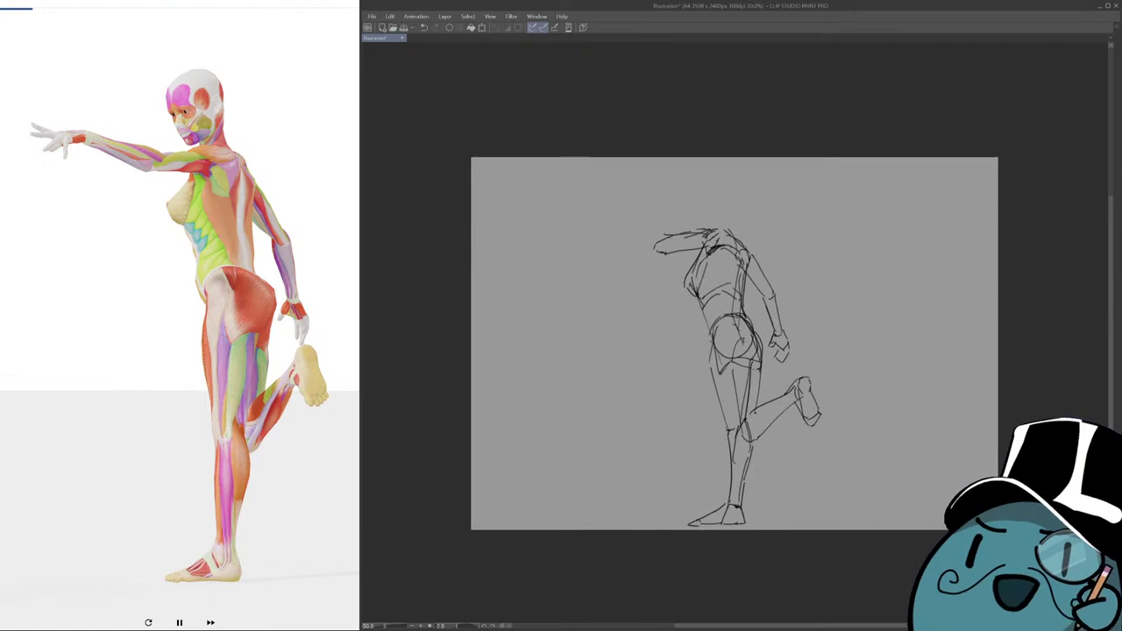
Sketch the neck rising from the shoulders and the jaw's lower edge above it.
left_click_drag(734, 344, 724, 352)
mouse_move(715, 224)
left_mouse_down()
mouse_move(725, 187)
mouse_move(735, 220)
mouse_move(737, 197)
left_mouse_up()
key("ctrl+z")
key("ctrl+z")
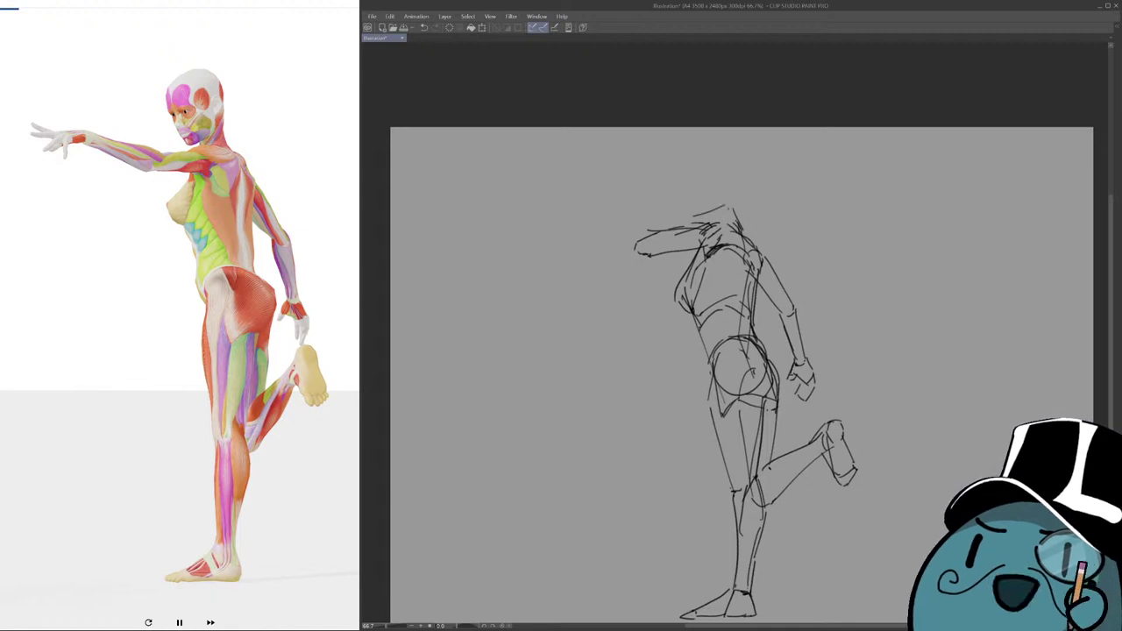
left_click_drag(736, 197, 736, 206)
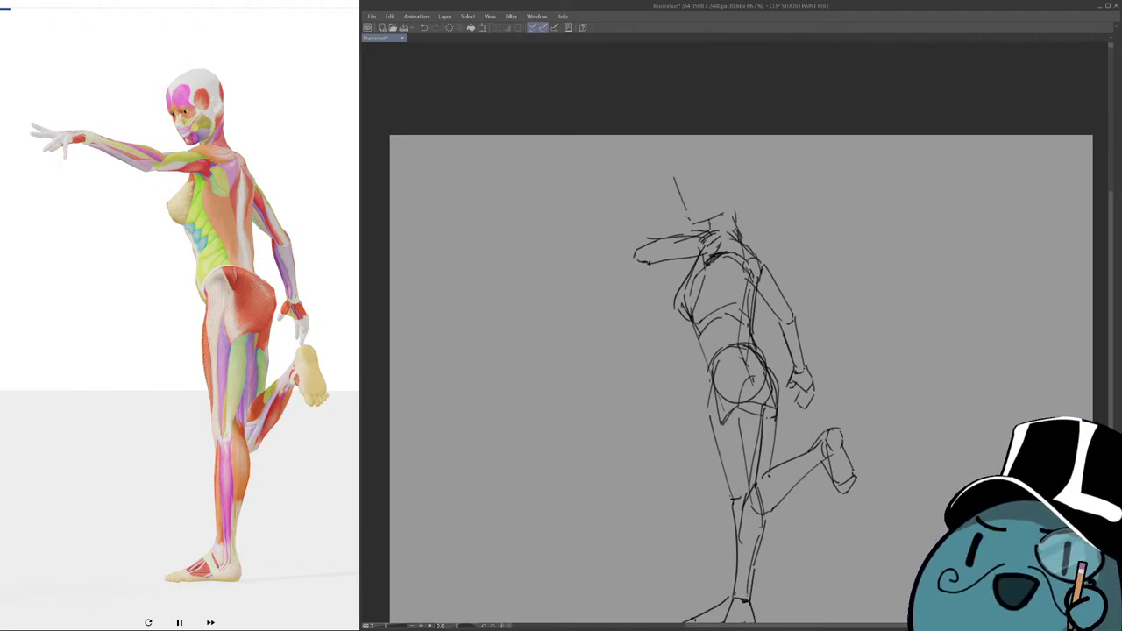
key("ctrl+z")
Sketch the head's rounded outline above the neck and add the brow and cheek guide lines.
mouse_move(675, 172)
left_mouse_down()
mouse_move(691, 144)
mouse_move(737, 164)
mouse_move(733, 211)
left_mouse_up()
key("ctrl+z")
scroll(753, 221, "down", 2)
left_click_drag(798, 256, 780, 233)
scroll(771, 236, "up", 1)
key("ctrl+plus")
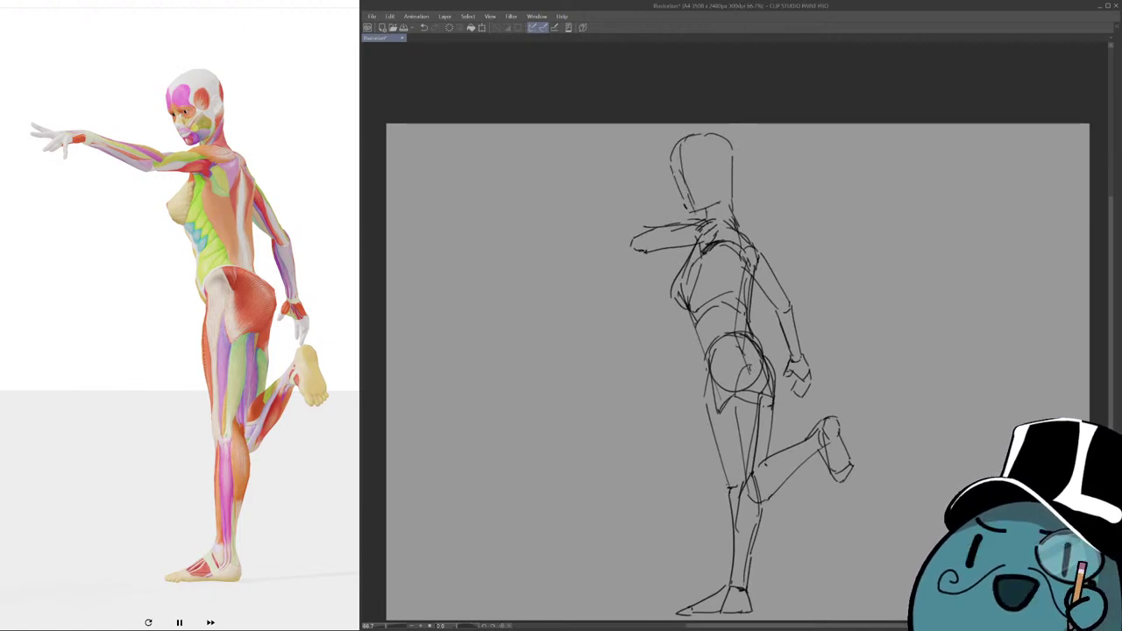
left_click_drag(709, 172, 721, 161)
mouse_move(723, 164)
left_mouse_down()
mouse_move(711, 217)
mouse_move(730, 230)
mouse_move(793, 212)
left_mouse_up()
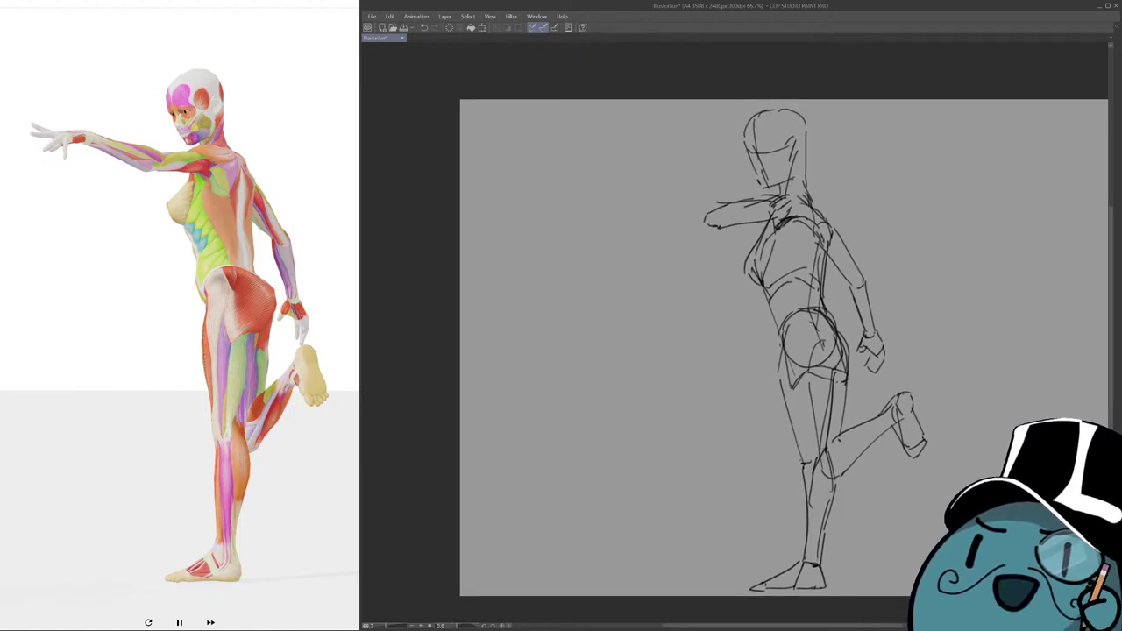
Sketch the outstretched forearm from the elbow to the wrist and block in its hand.
left_click_drag(716, 206, 645, 194)
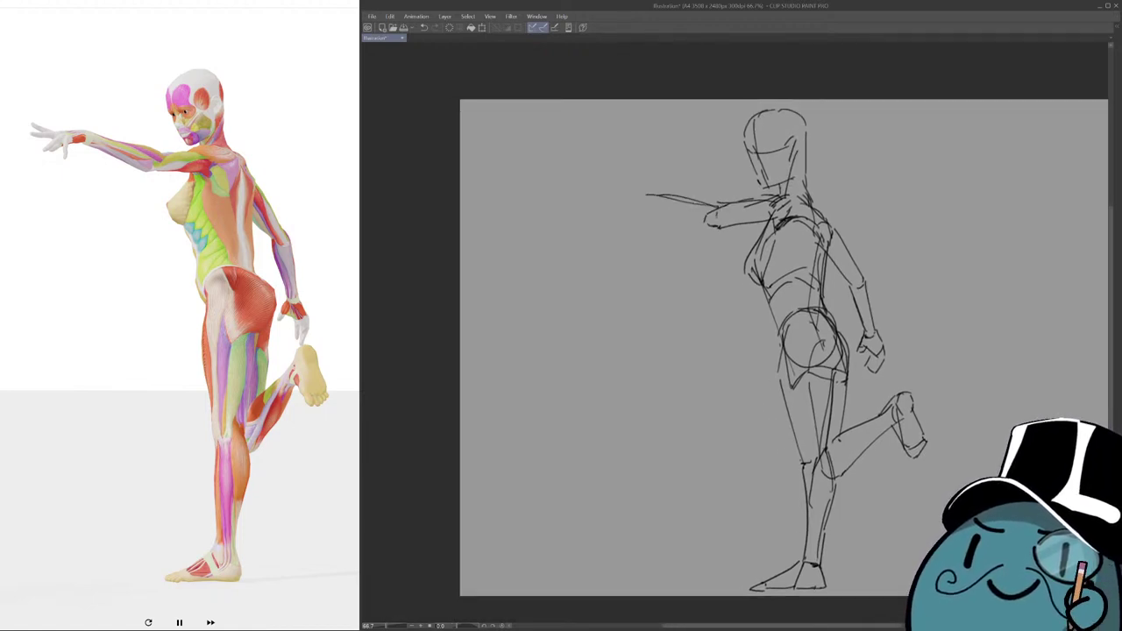
left_click_drag(712, 228, 648, 208)
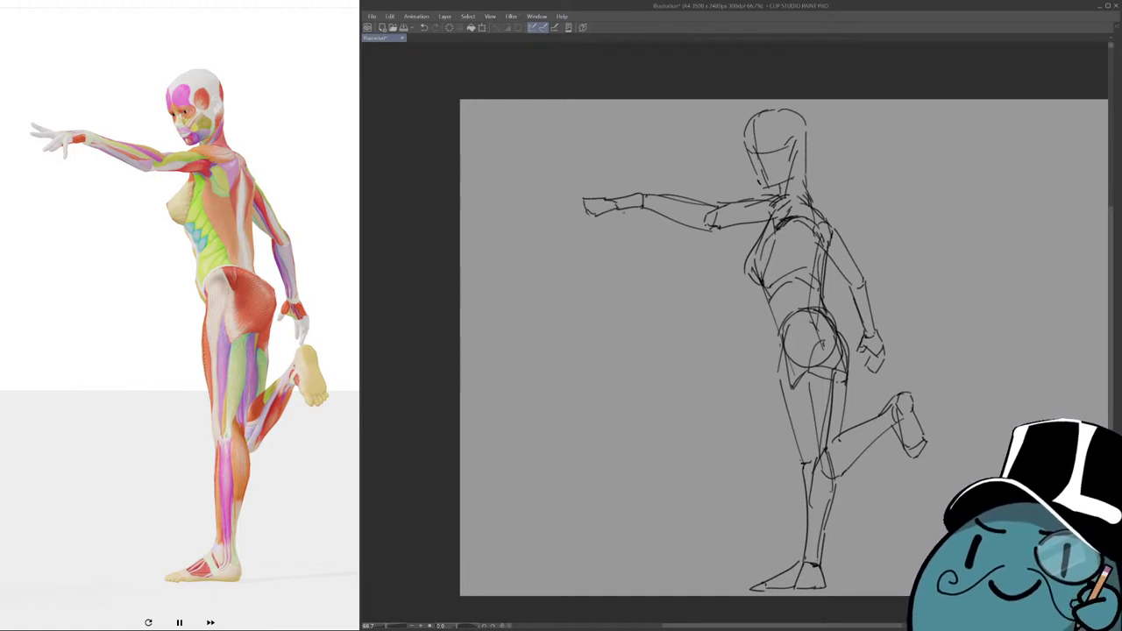
left_click_drag(619, 225, 619, 211)
scroll(743, 242, "down", 1)
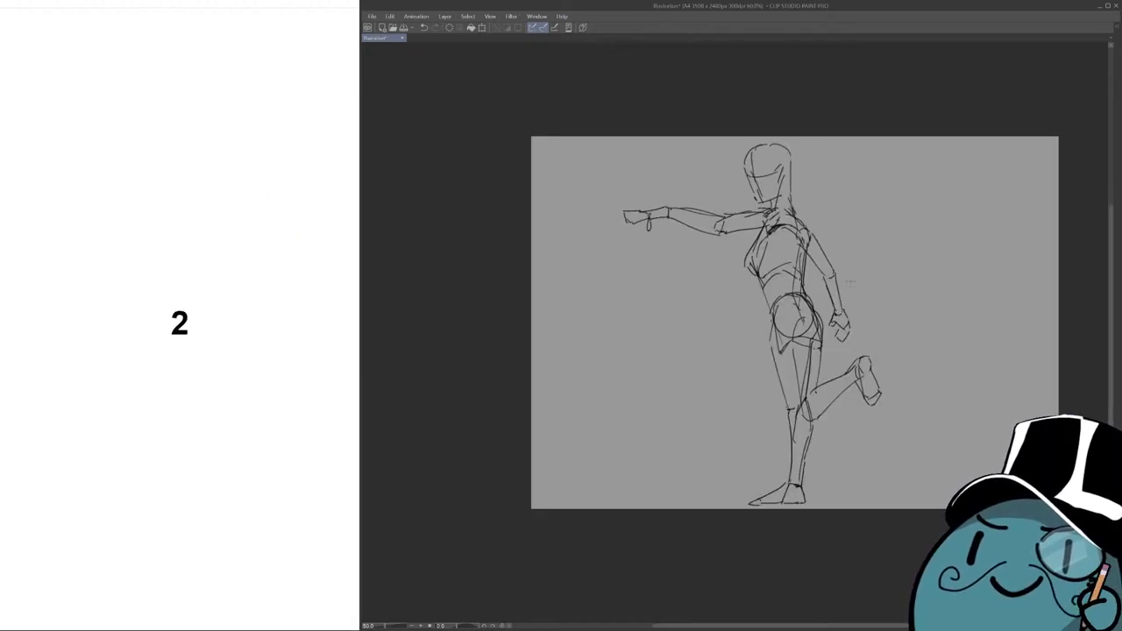
Clear the finished sketch from the canvas and leave the timed pose session for the freely rotatable reference model.
key("ctrl+0")
key("Delete")
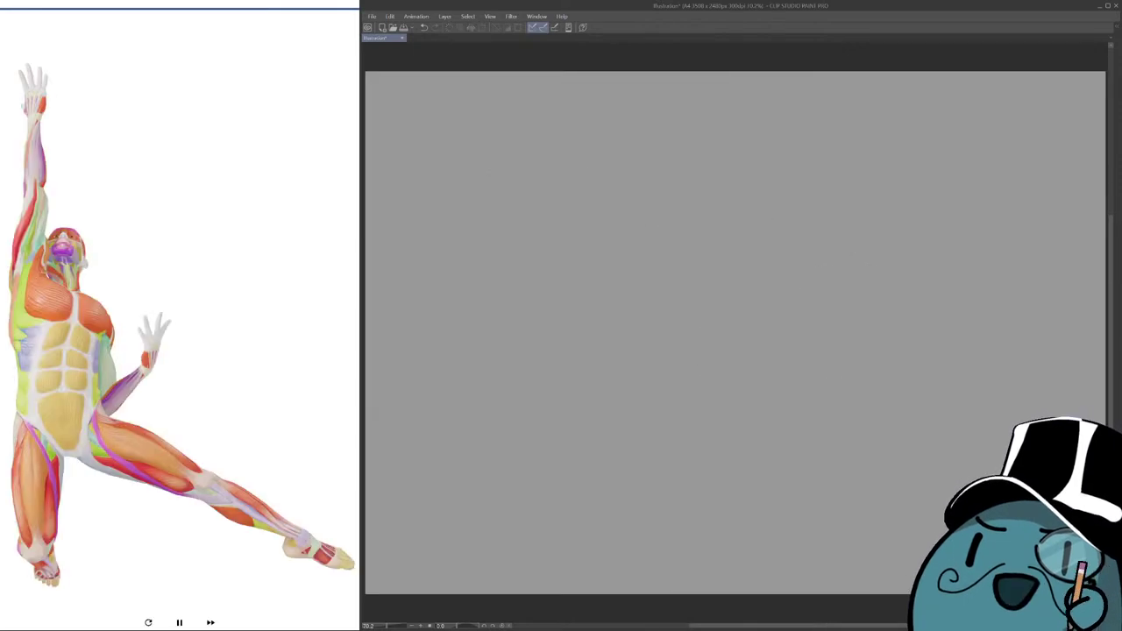
scroll(179, 315, "up", 2)
left_click(12, 29)
left_click(241, 222)
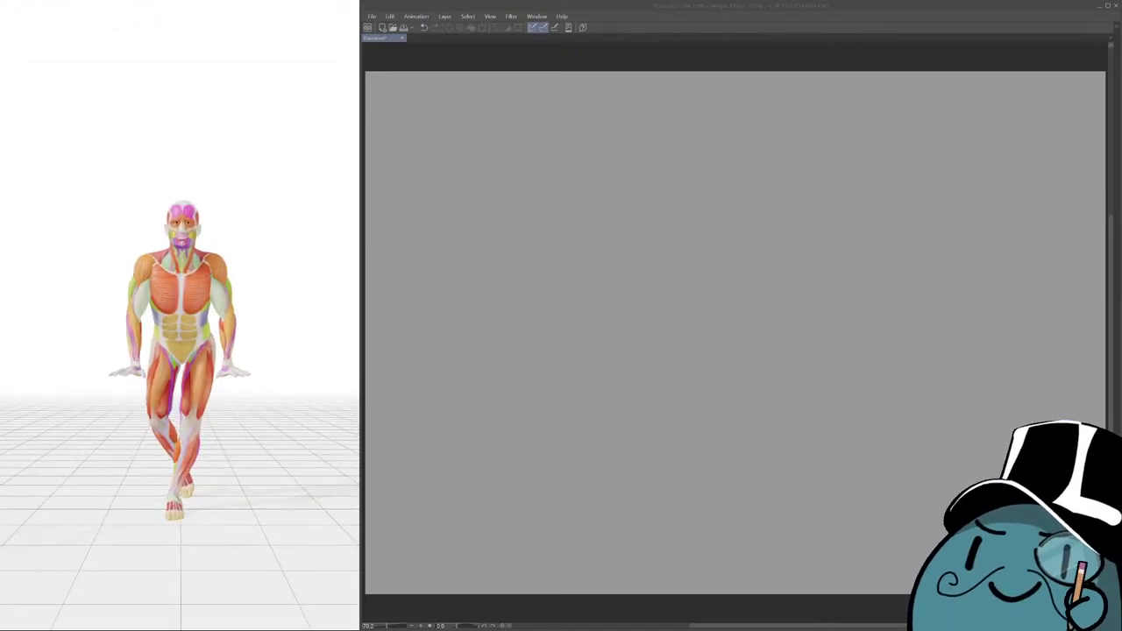
Switch the pose reference to the female model.
left_click(180, 595)
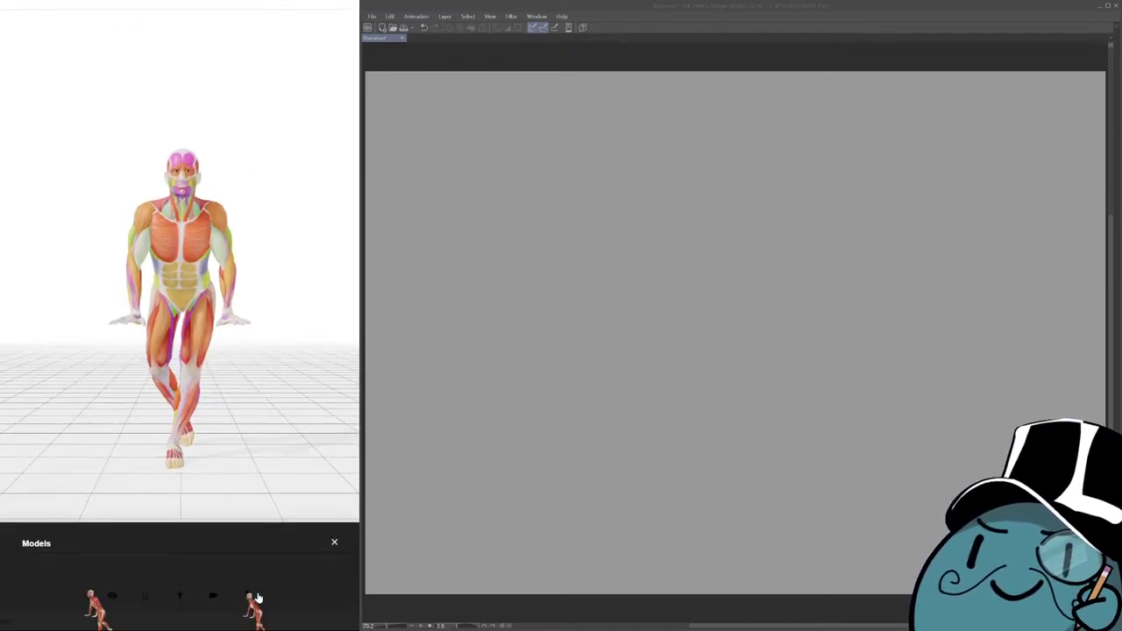
left_click(259, 601)
left_click(333, 541)
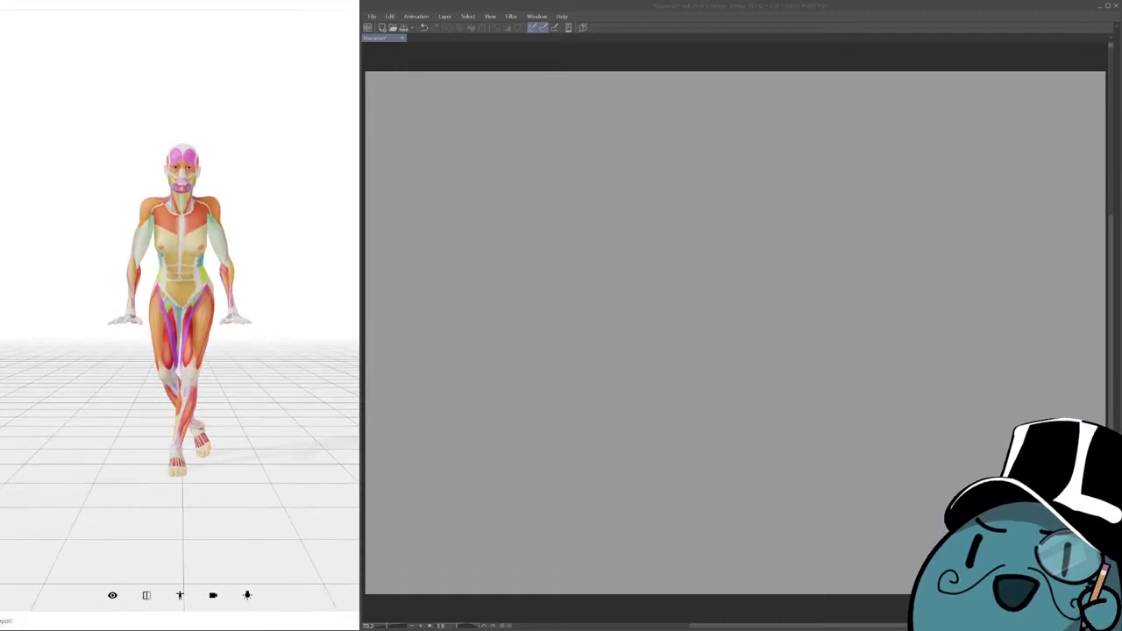
Enlarge the female reference figure, examine it from front and back, and orbit it to a slightly raised three-quarter side view.
scroll(140, 363, "up", 5)
left_click_drag(216, 409, 216, 390)
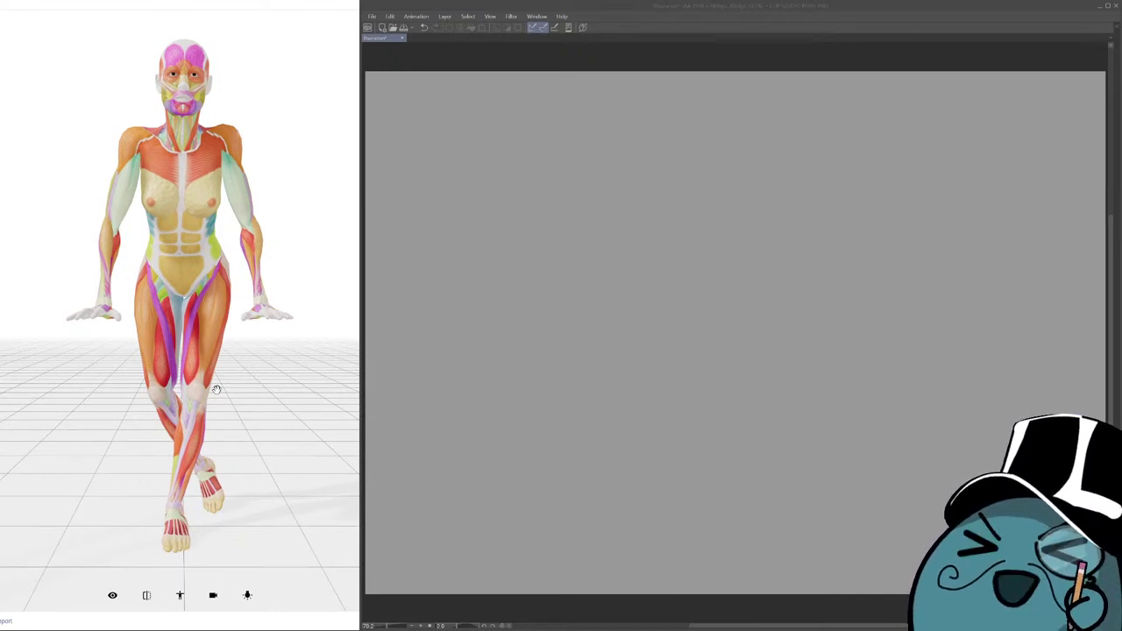
left_click_drag(152, 258, 84, 326)
scroll(225, 329, "up", 1)
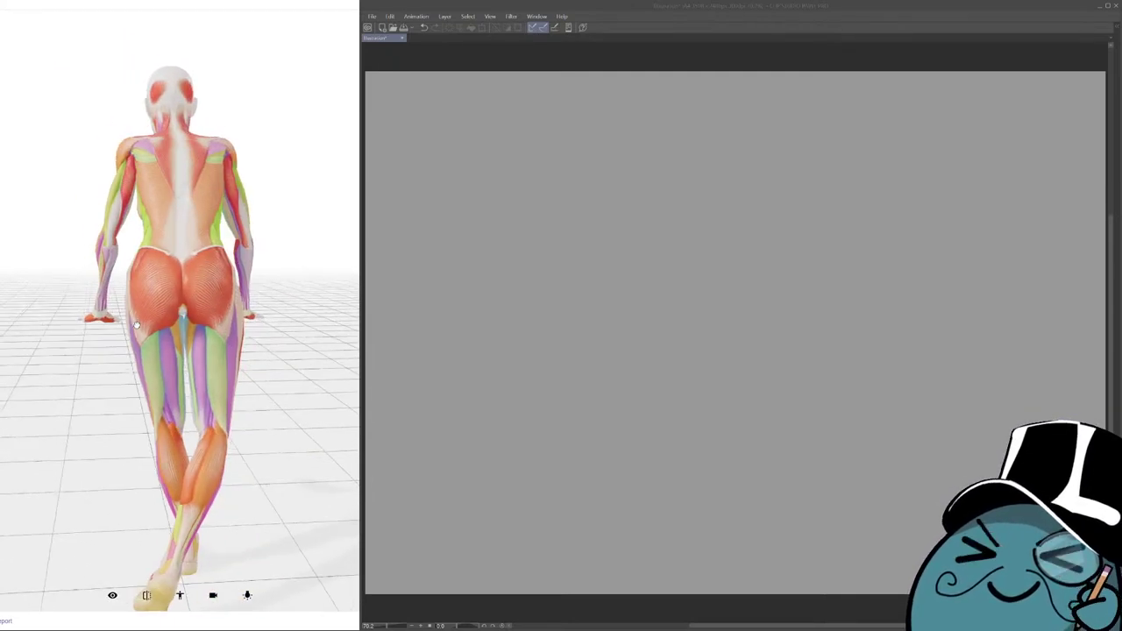
left_click_drag(252, 312, 242, 352)
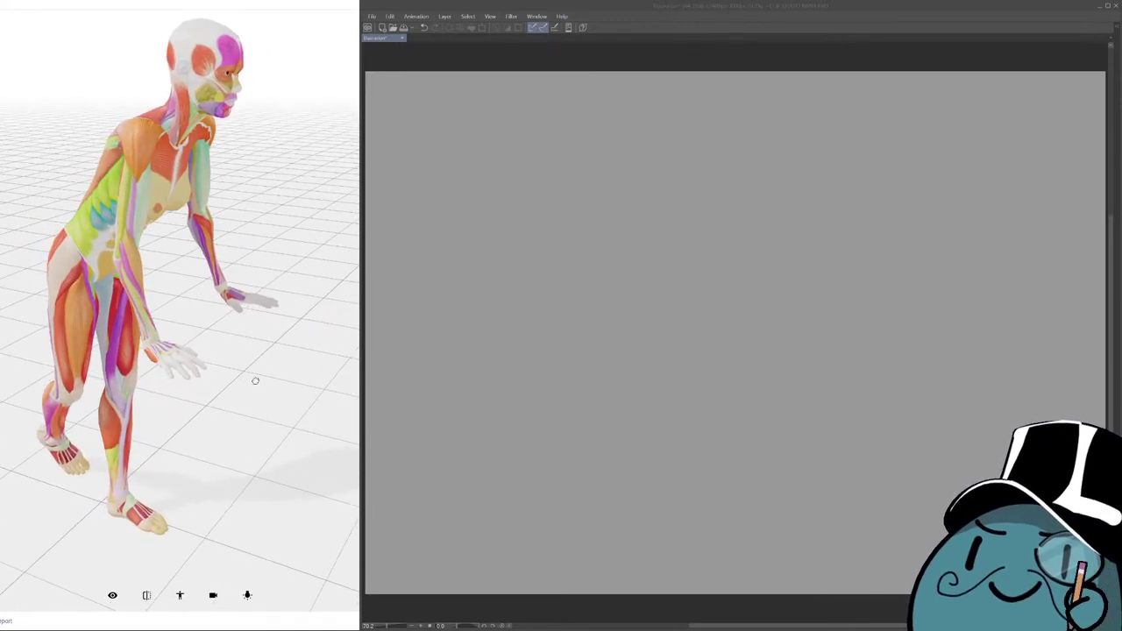
mouse_move(258, 394)
left_mouse_down()
mouse_move(141, 385)
mouse_move(268, 394)
left_mouse_up()
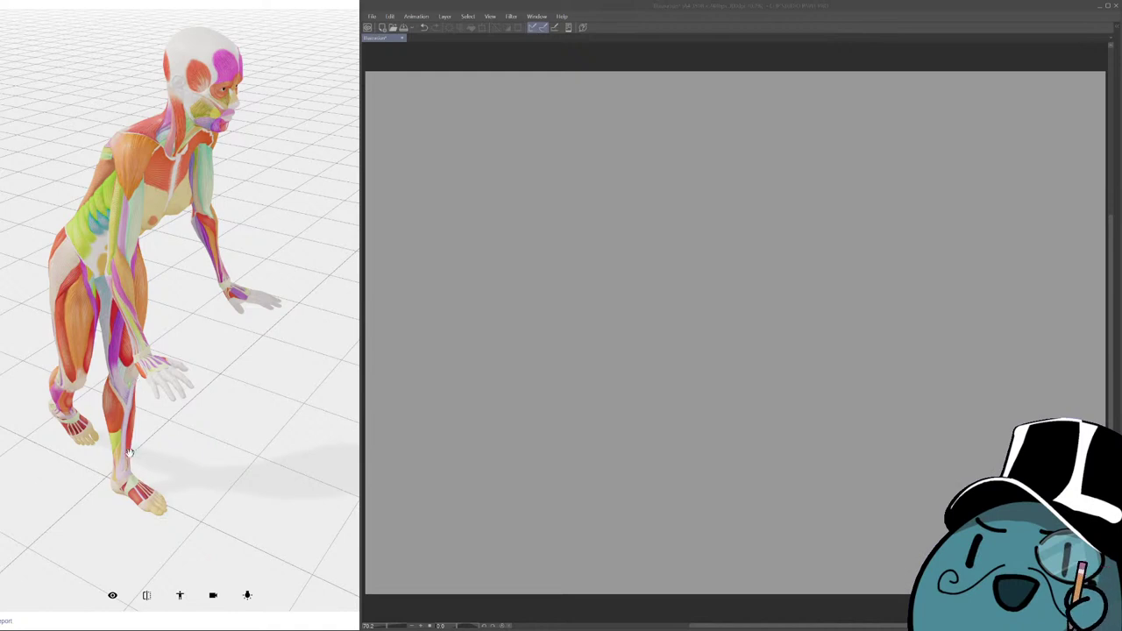
left_click_drag(196, 315, 256, 298)
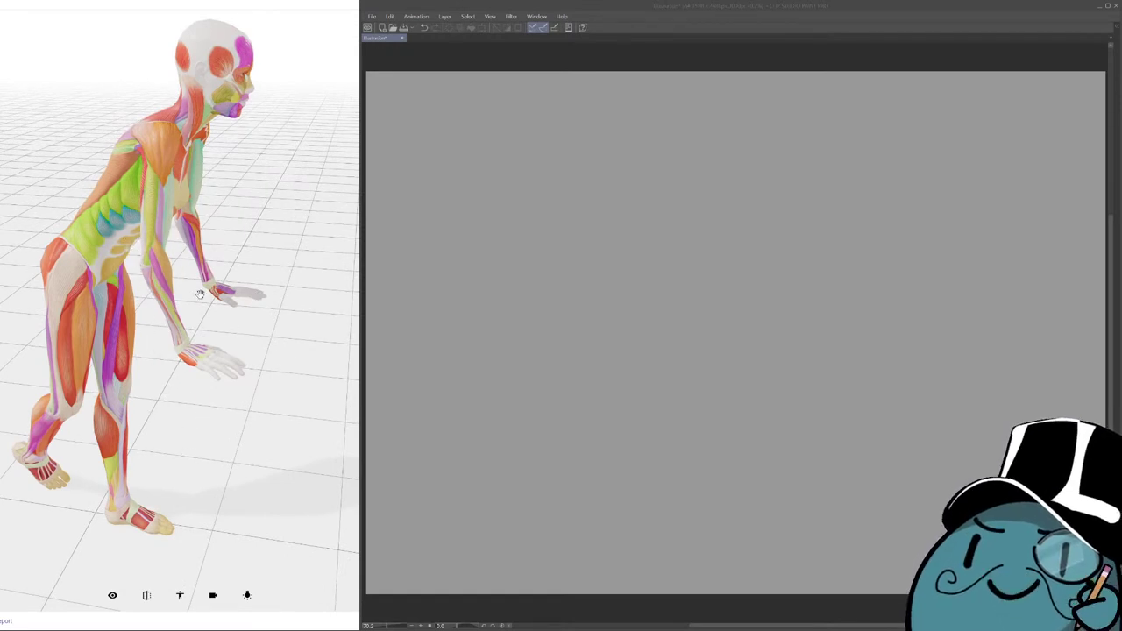
Show the reference figure as a negative space silhouette and restore its normal display.
left_click(114, 596)
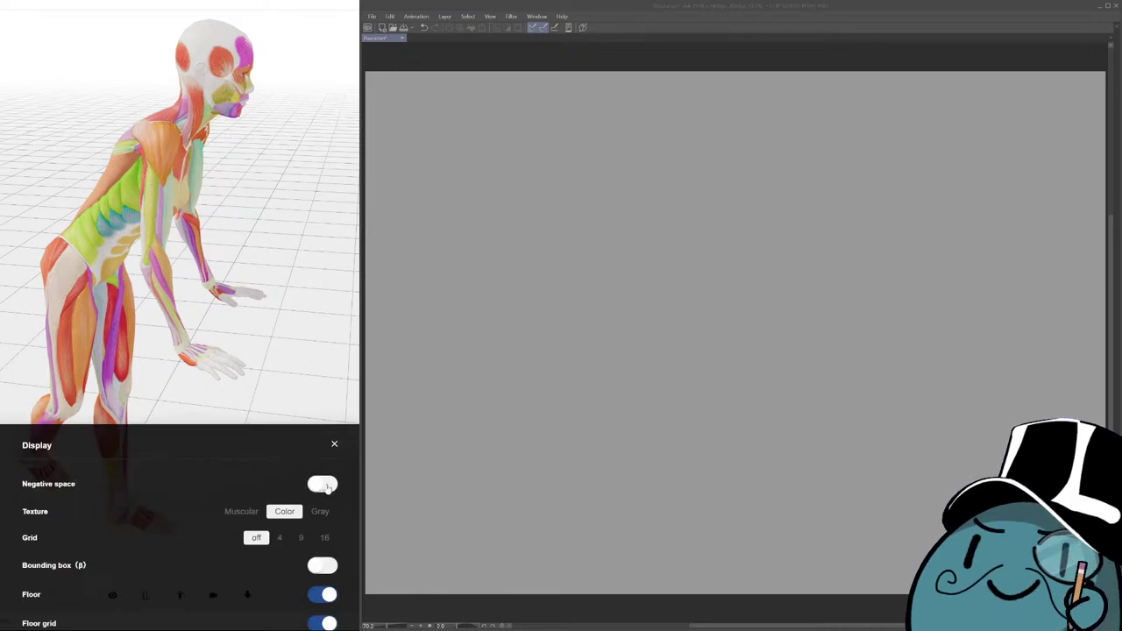
left_click(326, 486)
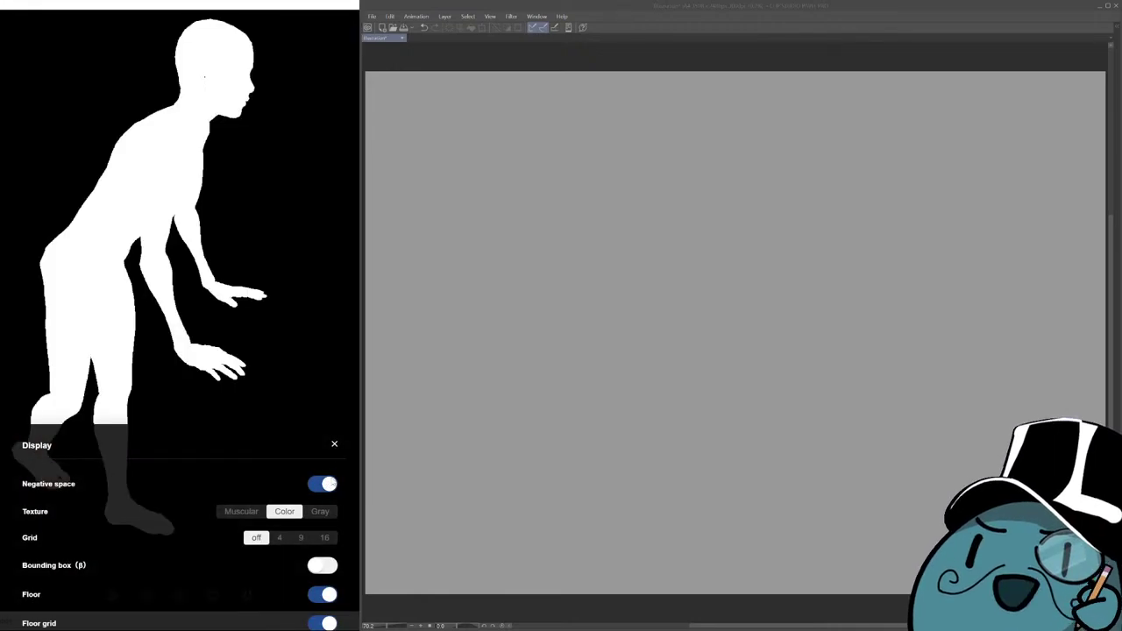
left_click(333, 447)
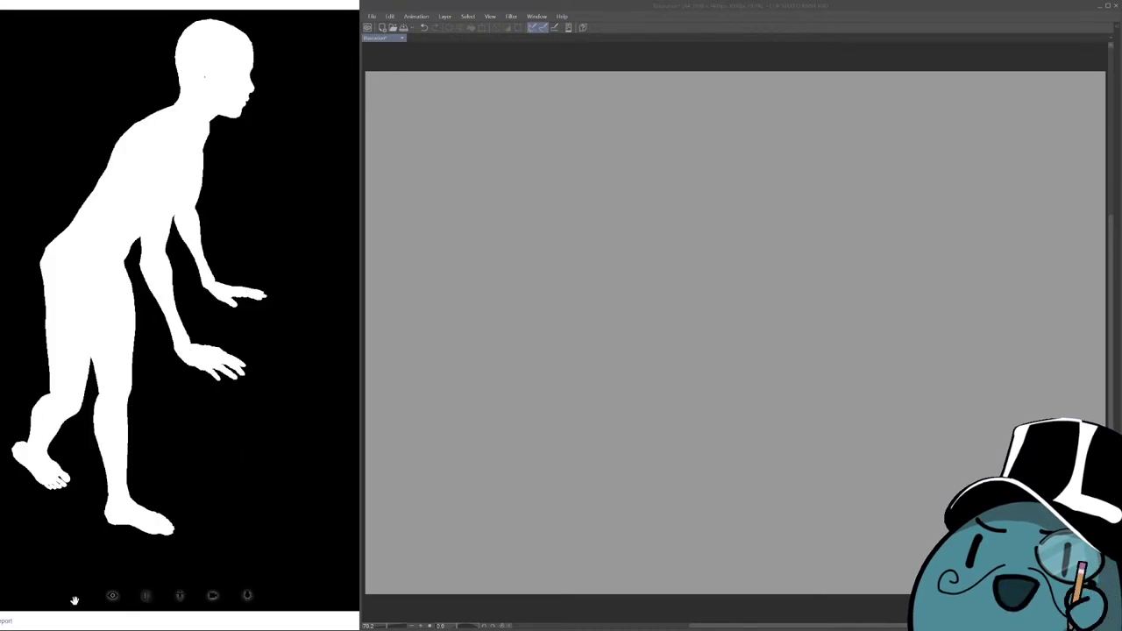
left_click(112, 596)
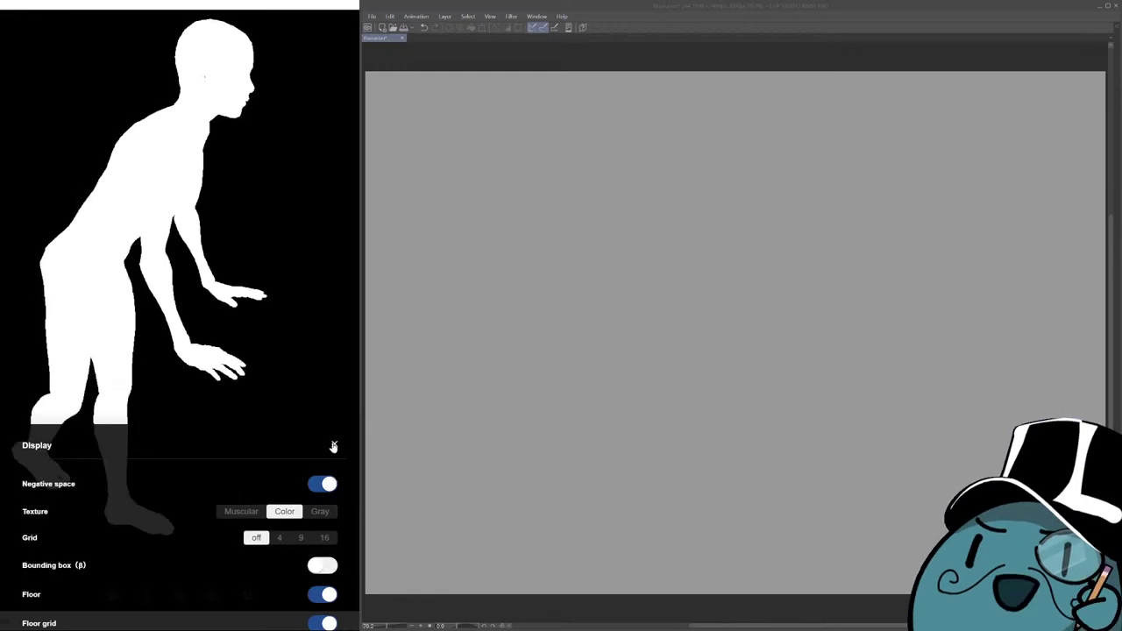
left_click(326, 484)
left_click(334, 445)
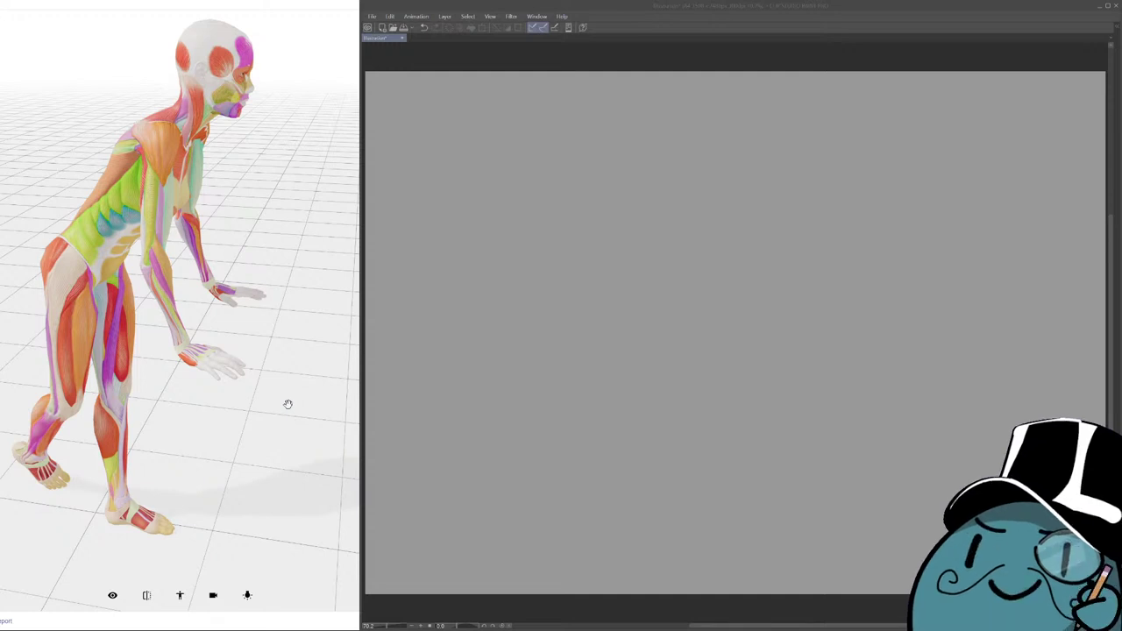
Show the bounding box around the reference figure, inspect the pose within it from several angles, and hide the box.
left_click_drag(200, 340, 279, 392)
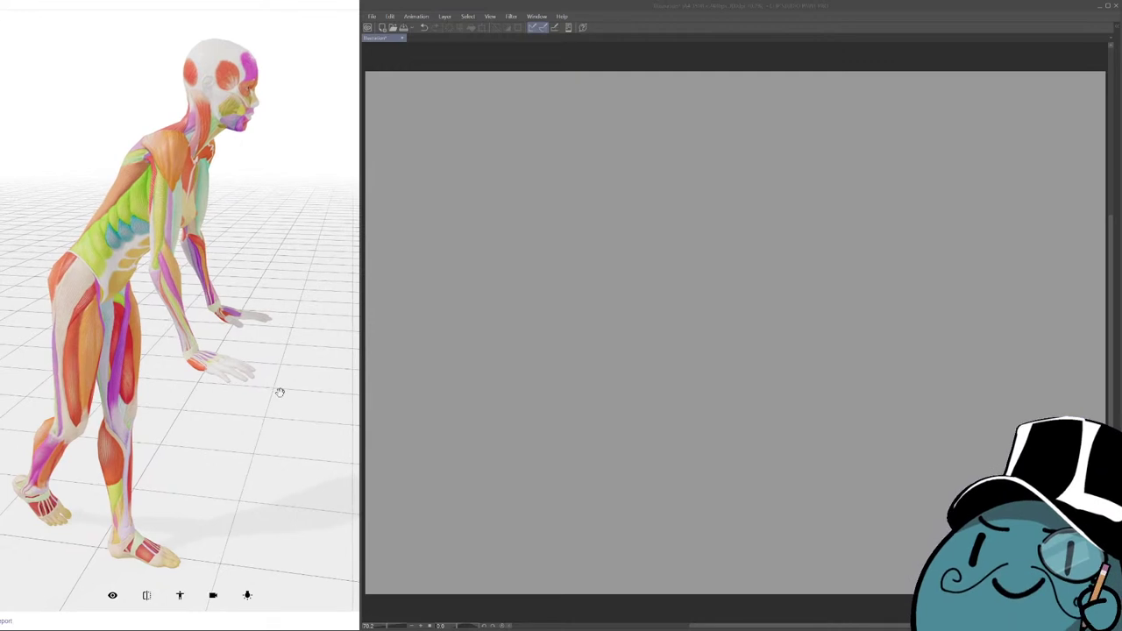
left_click(117, 605)
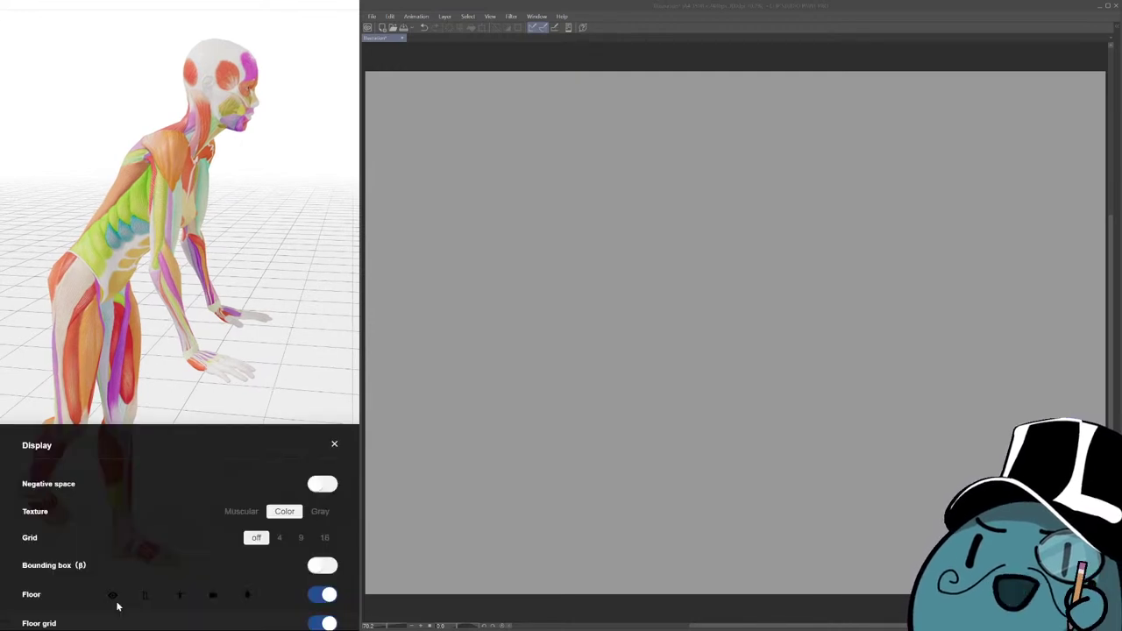
left_click(322, 565)
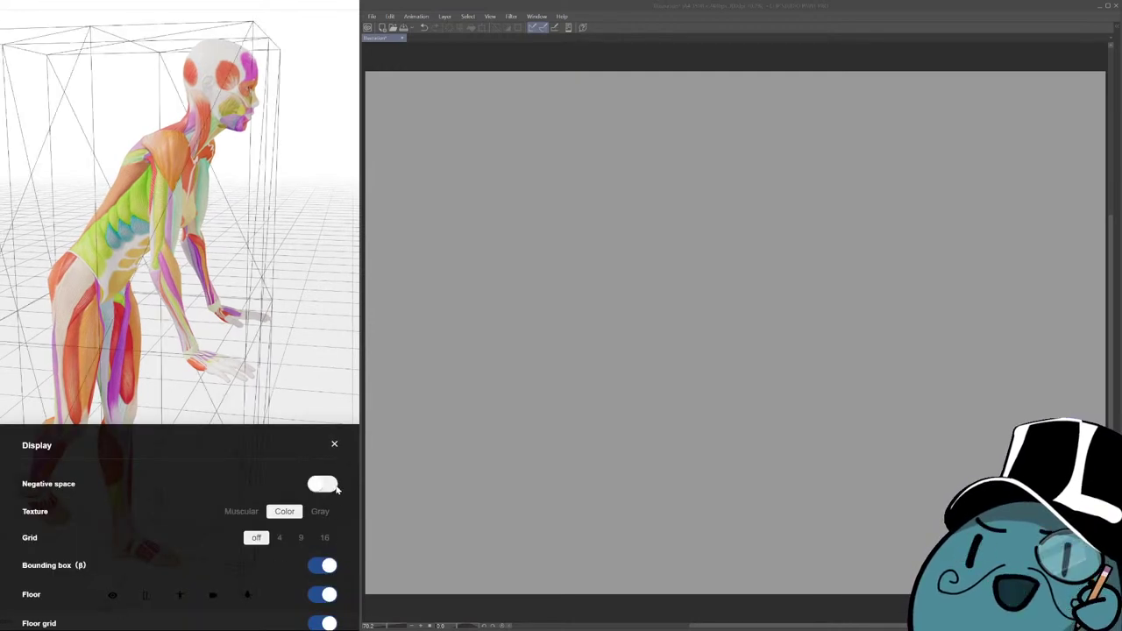
left_click(334, 445)
left_click_drag(342, 378, 265, 438)
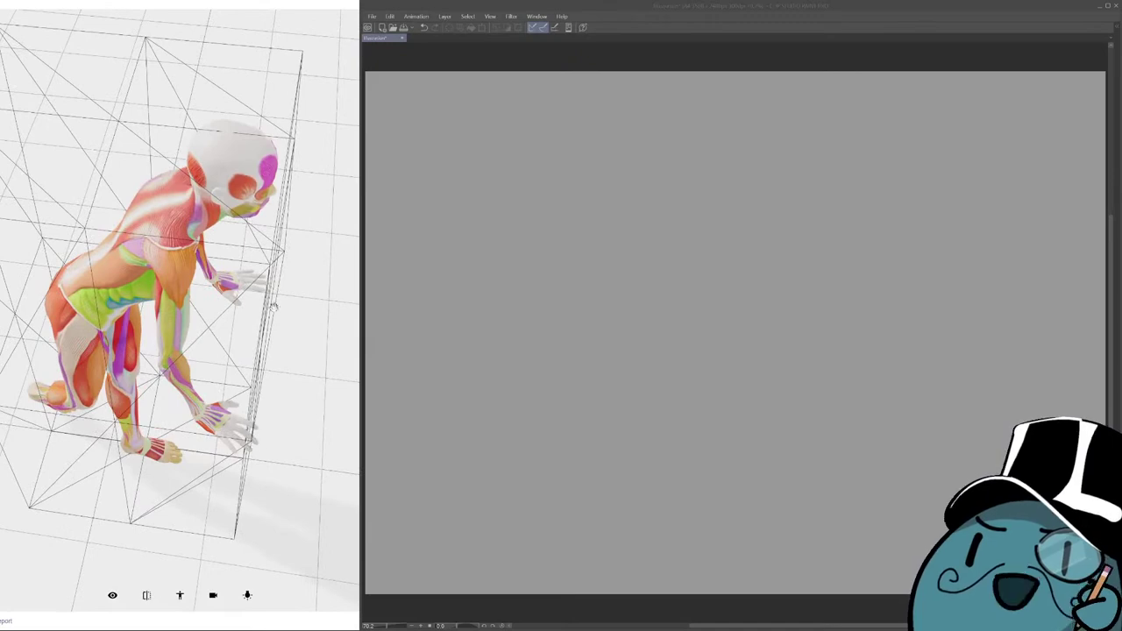
left_click_drag(308, 310, 211, 471)
left_click_drag(257, 388, 344, 305)
left_click(112, 595)
left_click(329, 566)
left_click(334, 444)
Frame the whole reference figure in a three-quarter side view facing right and switch to Clip Studio Paint.
left_click_drag(187, 356, 296, 383)
scroll(207, 361, "up", 2)
scroll(260, 382, "up", 1)
left_click_drag(211, 382, 219, 384)
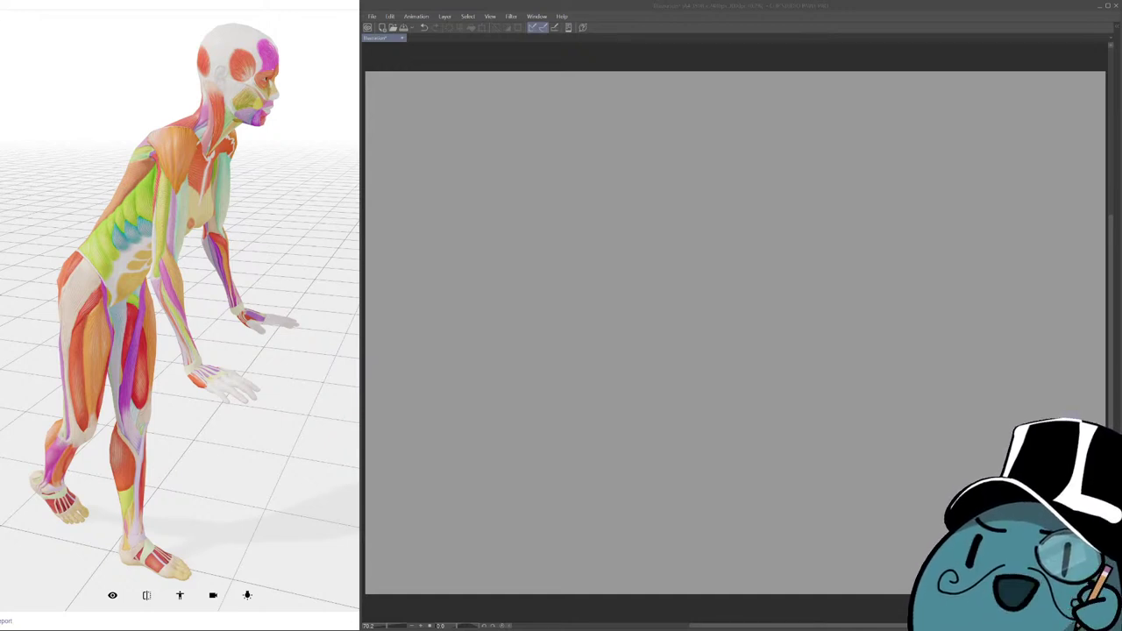
key("alt+Tab")
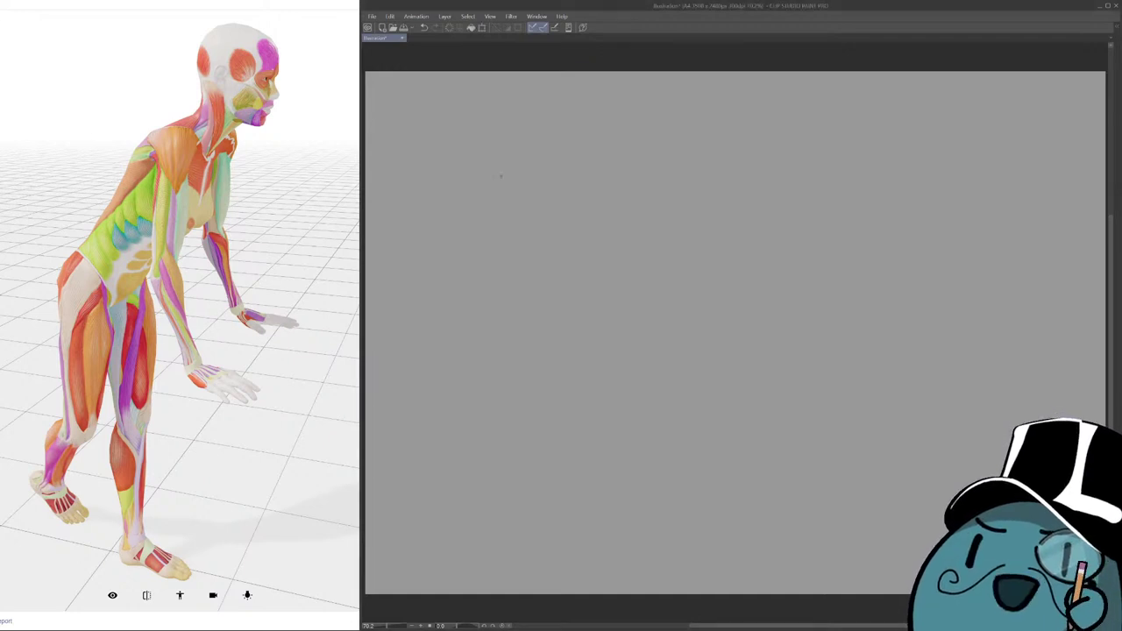
mouse_move(894, 237)
left_mouse_down()
mouse_move(813, 251)
mouse_move(656, 243)
left_mouse_up()
key("ctrl+z")
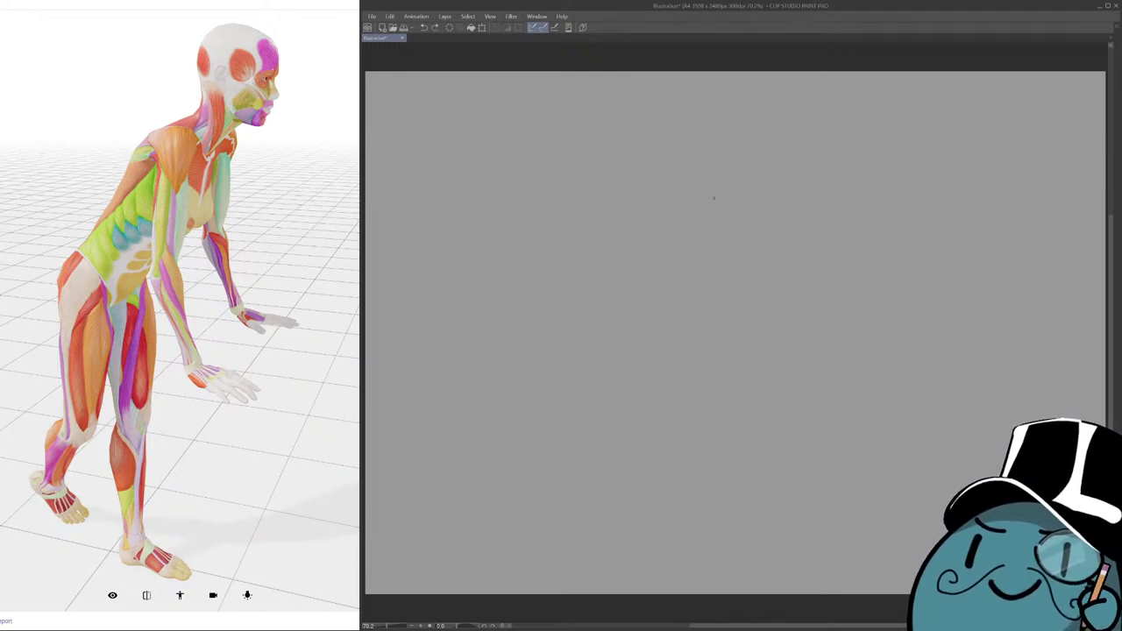
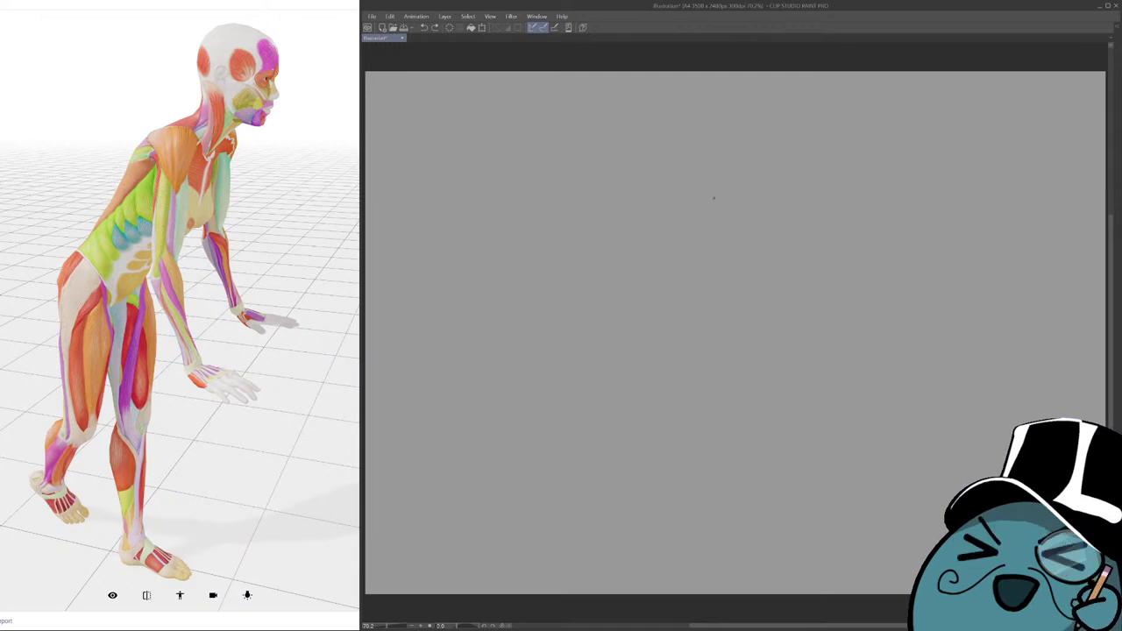
mouse_move(899, 263)
left_mouse_down()
mouse_move(840, 245)
mouse_move(671, 263)
left_mouse_up()
key("ctrl+z")
left_click_drag(895, 255, 867, 264)
key("ctrl+z")
left_click_drag(689, 252, 684, 249)
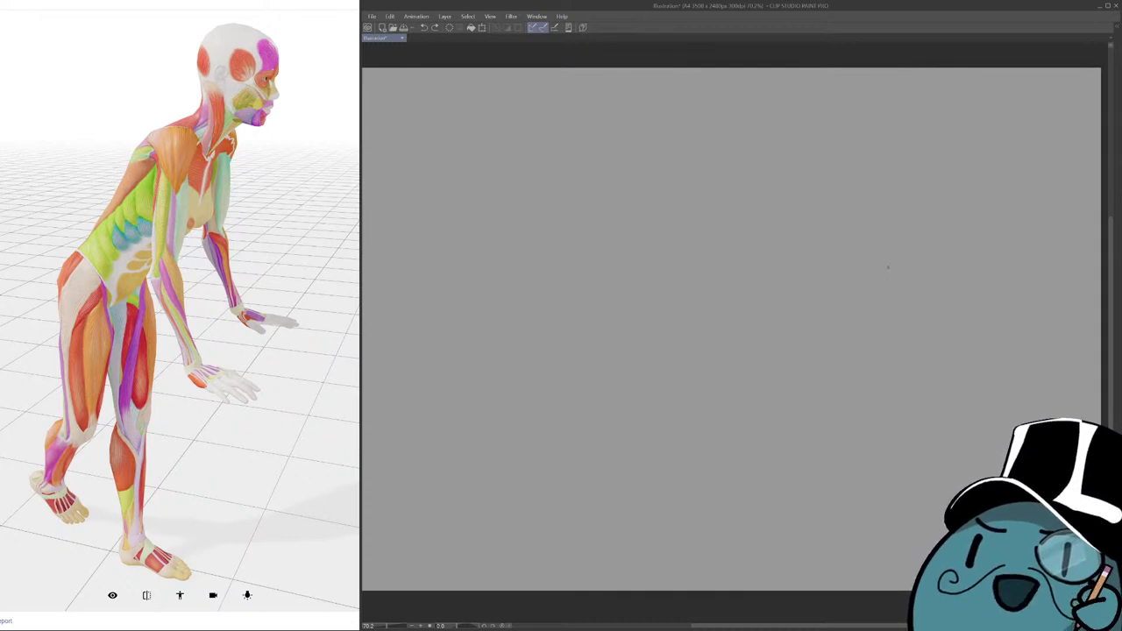
mouse_move(746, 158)
left_mouse_down()
mouse_move(798, 197)
mouse_move(818, 183)
left_mouse_up()
key("ctrl+z")
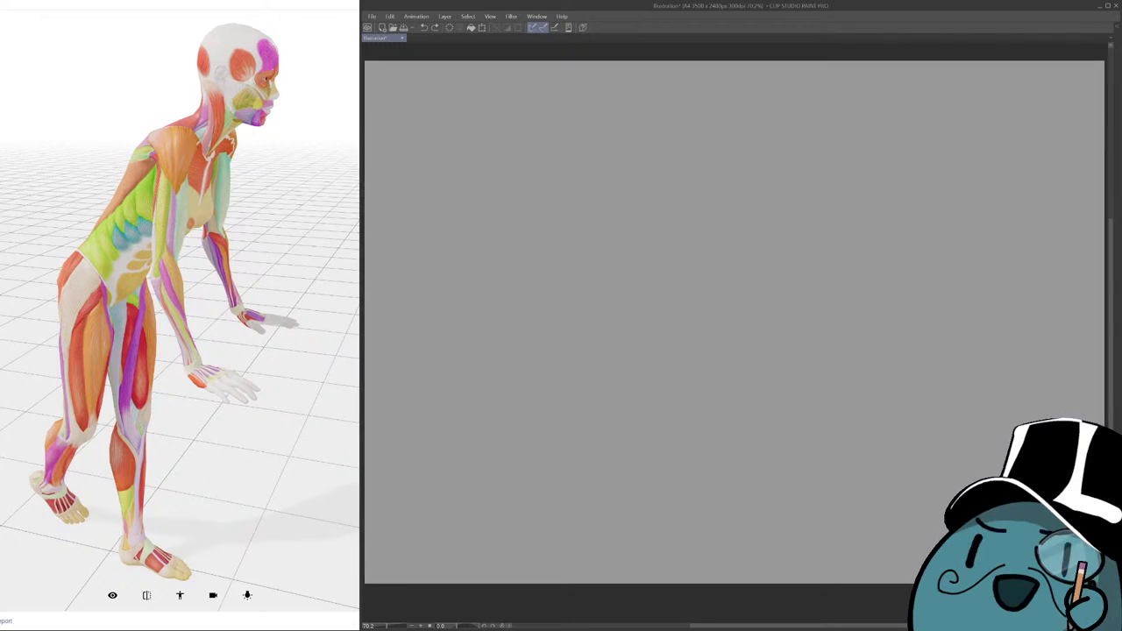
Sketch the jaw, neck, sloping shoulder line and rounded near shoulder of the forward-leaning figure.
mouse_move(721, 179)
left_mouse_down()
mouse_move(689, 191)
mouse_move(727, 183)
mouse_move(710, 214)
mouse_move(660, 185)
mouse_move(724, 143)
mouse_move(738, 165)
mouse_move(725, 133)
mouse_move(791, 166)
left_mouse_up()
key("ctrl+z")
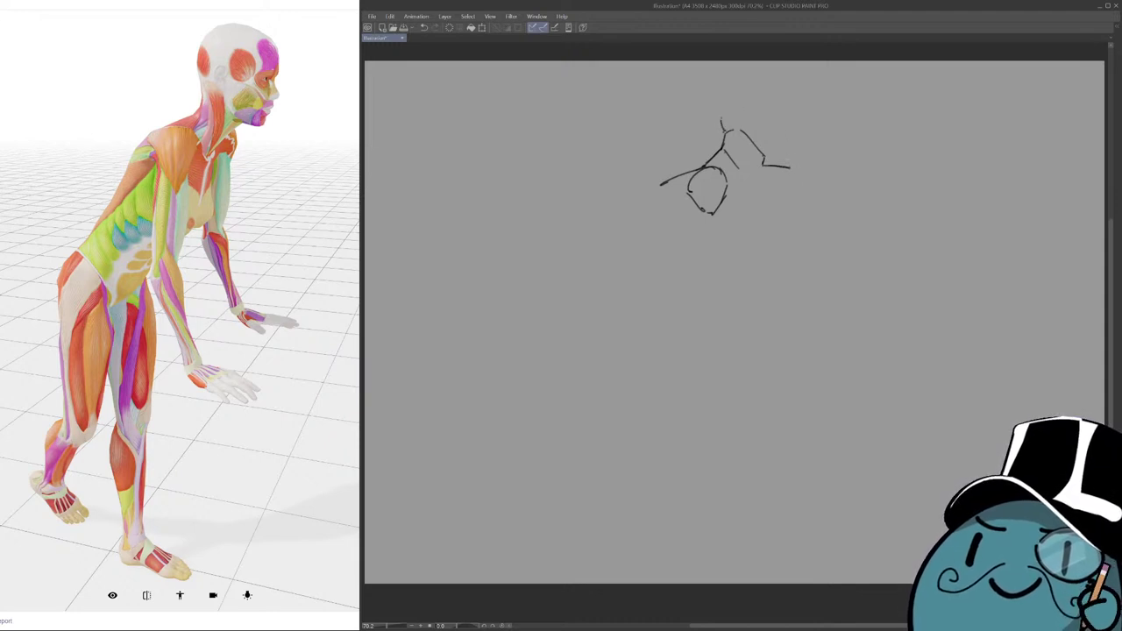
left_click_drag(724, 131, 723, 87)
key("ctrl+z")
key("ctrl+z")
mouse_move(723, 131)
left_mouse_down()
mouse_move(728, 77)
mouse_move(790, 72)
mouse_move(803, 89)
mouse_move(796, 158)
left_mouse_up()
key("ctrl+z")
key("ctrl+z")
left_click_drag(804, 96, 792, 160)
key("ctrl+z")
key("ctrl+z")
key("ctrl+z")
key("ctrl+z")
key("ctrl+z")
key("ctrl+z")
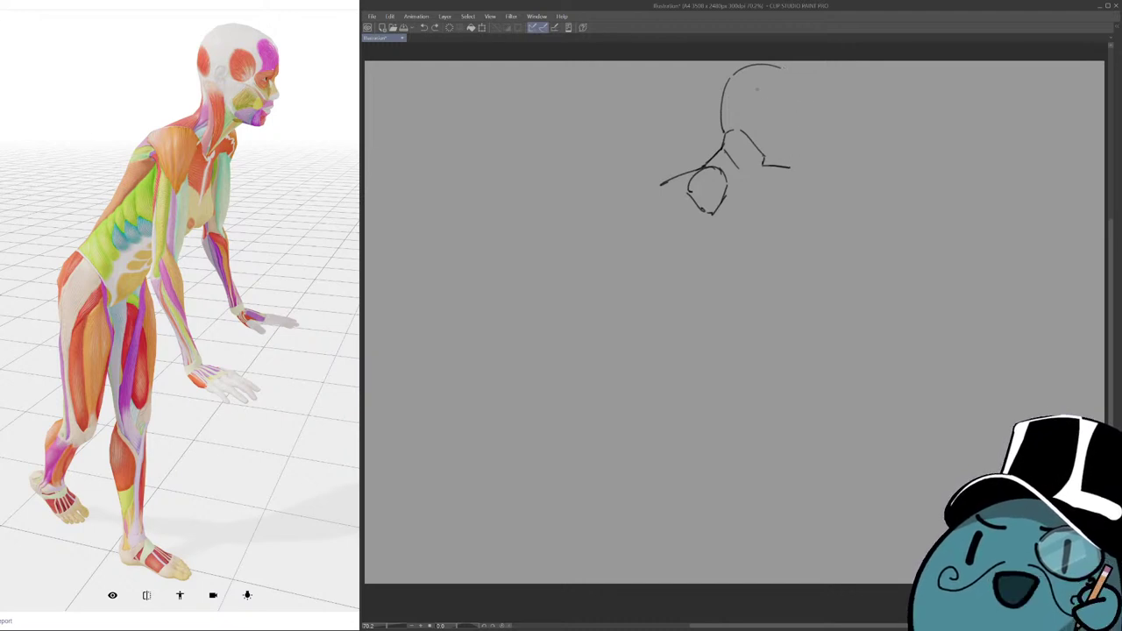
Sketch the rounded skull from the nape over the crown and close the face profile down to the chin.
mouse_move(722, 132)
left_mouse_down()
mouse_move(746, 85)
mouse_move(732, 85)
mouse_move(794, 86)
mouse_move(786, 70)
mouse_move(797, 86)
mouse_move(793, 145)
mouse_move(801, 86)
mouse_move(797, 149)
left_mouse_up()
key("ctrl+z")
key("ctrl+z")
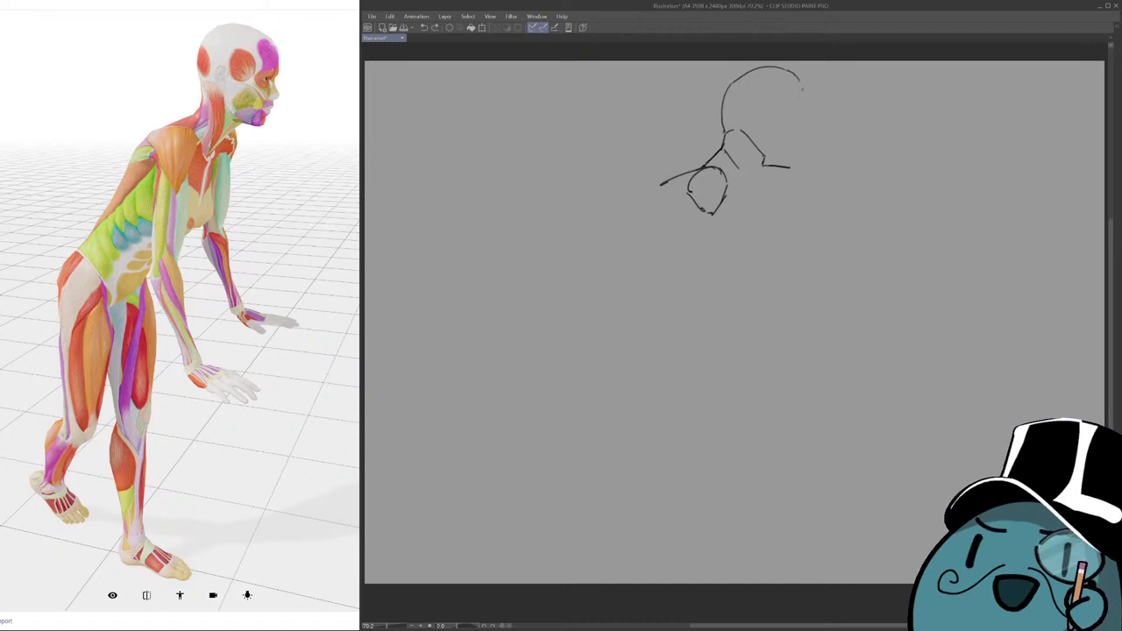
left_click_drag(797, 89, 798, 144)
key("ctrl+z")
key("ctrl+z")
key("ctrl+z")
mouse_move(731, 85)
left_mouse_down()
mouse_move(767, 68)
mouse_move(804, 104)
mouse_move(804, 95)
mouse_move(796, 161)
left_mouse_up()
key("ctrl+z")
key("ctrl+z")
left_click_drag(803, 108, 793, 167)
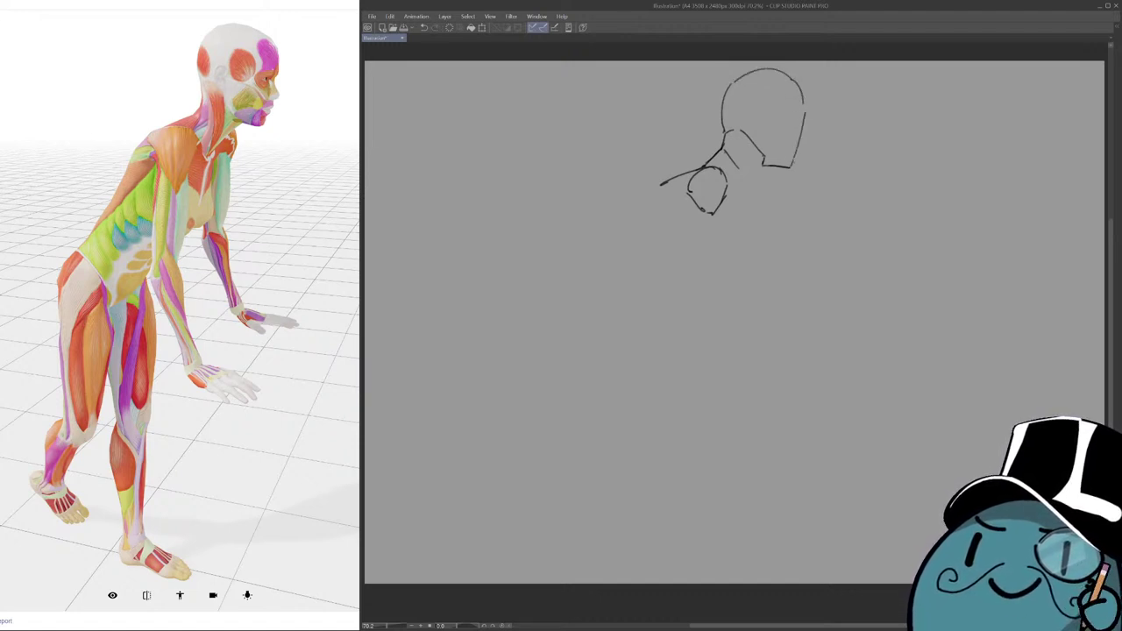
Reinforce the face profile down to the chin and sketch a brow line across the head.
left_click_drag(804, 107, 790, 168)
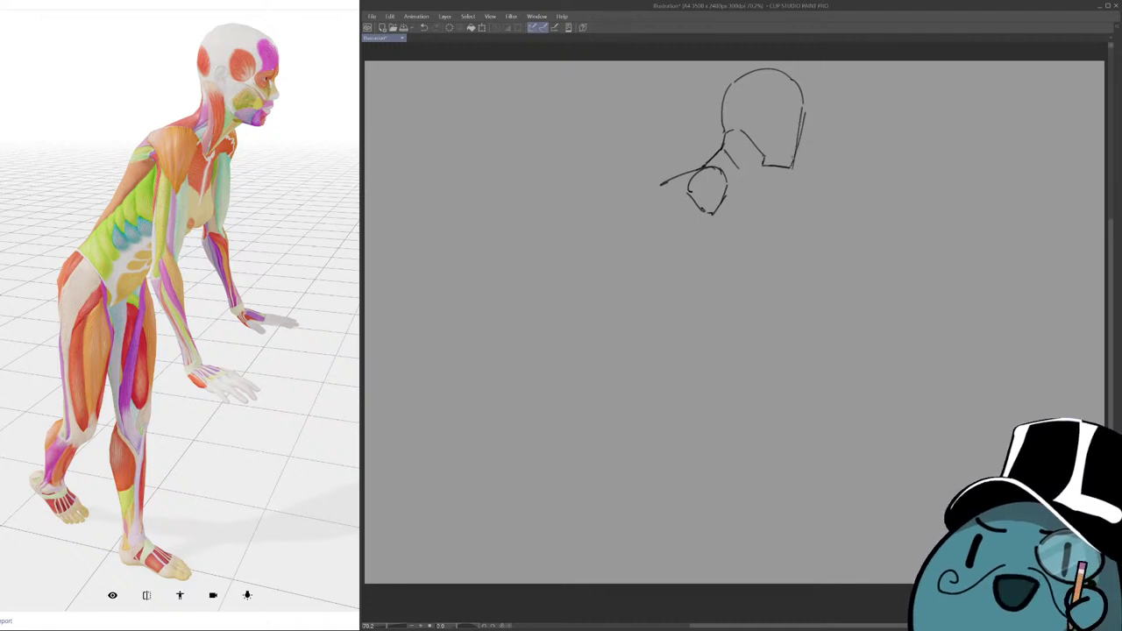
left_click_drag(724, 108, 803, 117)
key("ctrl+z")
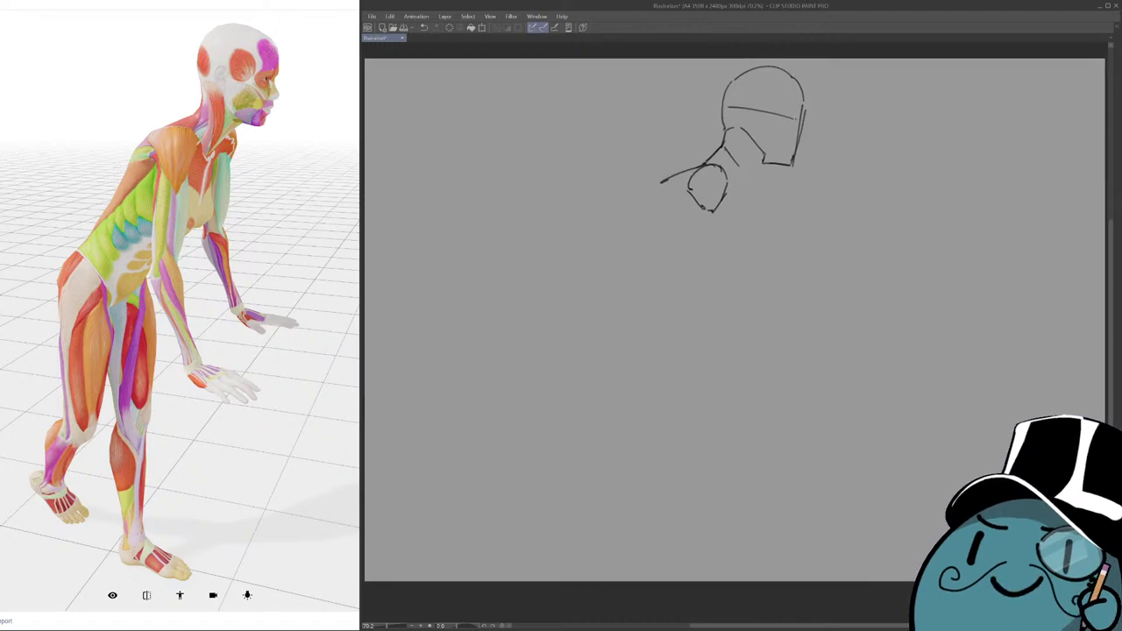
Sketch the front of the neck converging at the collarbone pit and the short curved contour of the far shoulder.
mouse_move(767, 169)
left_mouse_down()
mouse_move(728, 195)
mouse_move(752, 184)
mouse_move(741, 196)
mouse_move(702, 183)
left_mouse_up()
key("ctrl+z")
key("ctrl+z")
mouse_move(713, 173)
left_mouse_down()
mouse_move(746, 206)
mouse_move(771, 195)
mouse_move(763, 215)
left_mouse_up()
key("ctrl+z")
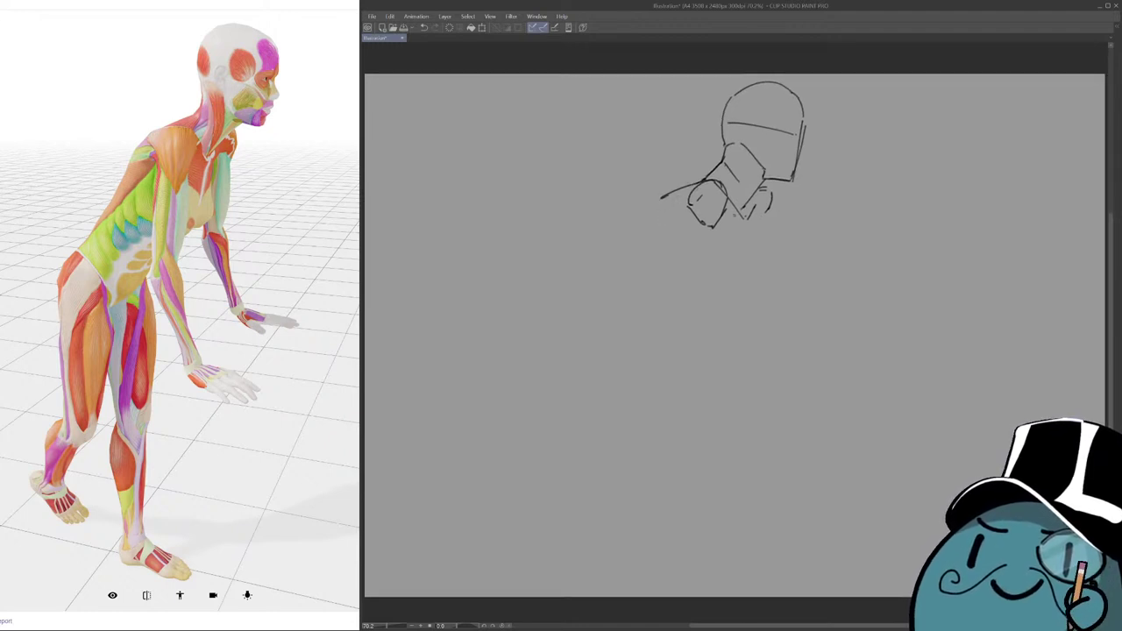
left_click_drag(764, 206, 754, 217)
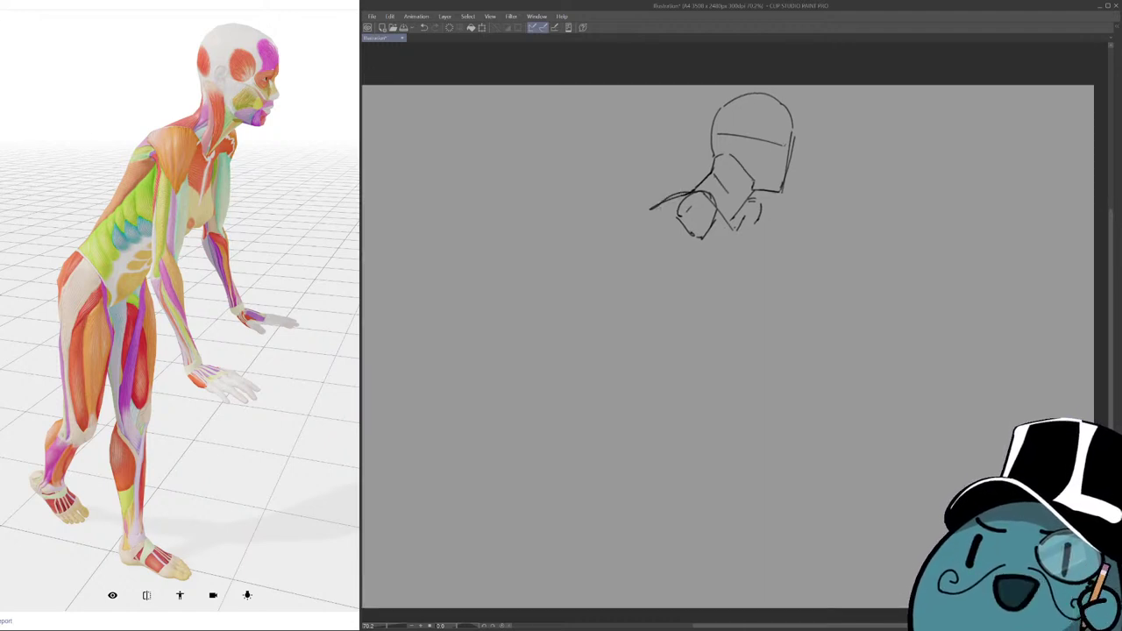
Reinforce the near shoulder with angular deltoid edges and add the short curve of the upper back behind it.
mouse_move(701, 188)
left_mouse_down()
mouse_move(653, 208)
mouse_move(684, 223)
mouse_move(688, 194)
mouse_move(705, 192)
mouse_move(700, 237)
left_mouse_up()
key("ctrl+z")
key("ctrl+z")
left_click_drag(664, 203, 668, 212)
left_click_drag(727, 263, 733, 261)
left_click_drag(677, 198, 659, 217)
key("ctrl+z")
left_click_drag(761, 98, 766, 96)
key("ctrl+z")
left_click_drag(851, 230, 853, 221)
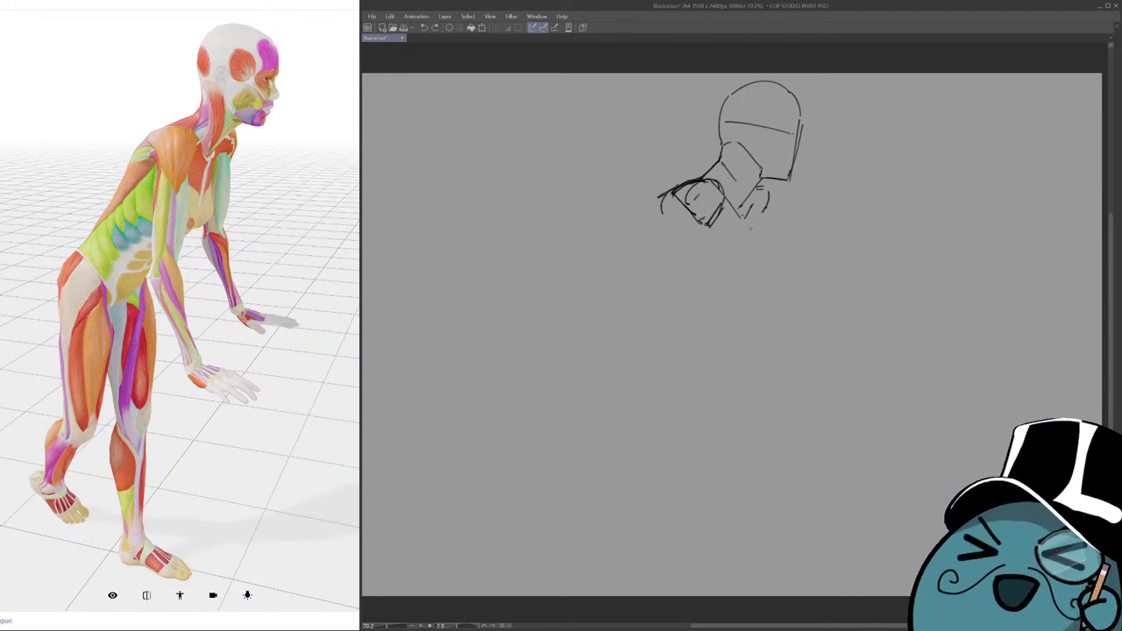
Sketch the torso's sloping centre line from the collarbone pit and the rounded base of the ribcage.
mouse_move(752, 181)
left_mouse_down()
mouse_move(724, 267)
mouse_move(678, 305)
left_mouse_up()
key("ctrl+z")
mouse_move(726, 261)
left_mouse_down()
mouse_move(697, 301)
mouse_move(669, 310)
left_mouse_up()
key("ctrl+z")
key("ctrl+z")
left_click_drag(650, 271, 668, 302)
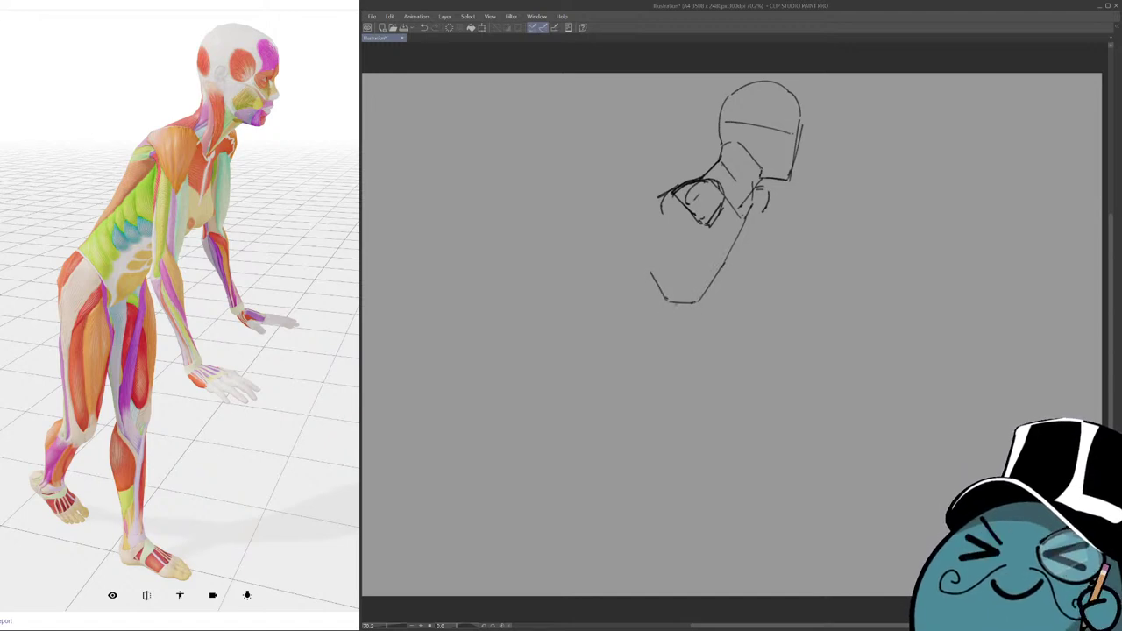
key("ctrl+z")
mouse_move(645, 263)
left_mouse_down()
mouse_move(668, 300)
mouse_move(721, 299)
mouse_move(720, 274)
left_mouse_up()
key("ctrl+z")
key("ctrl+z")
key("ctrl+z")
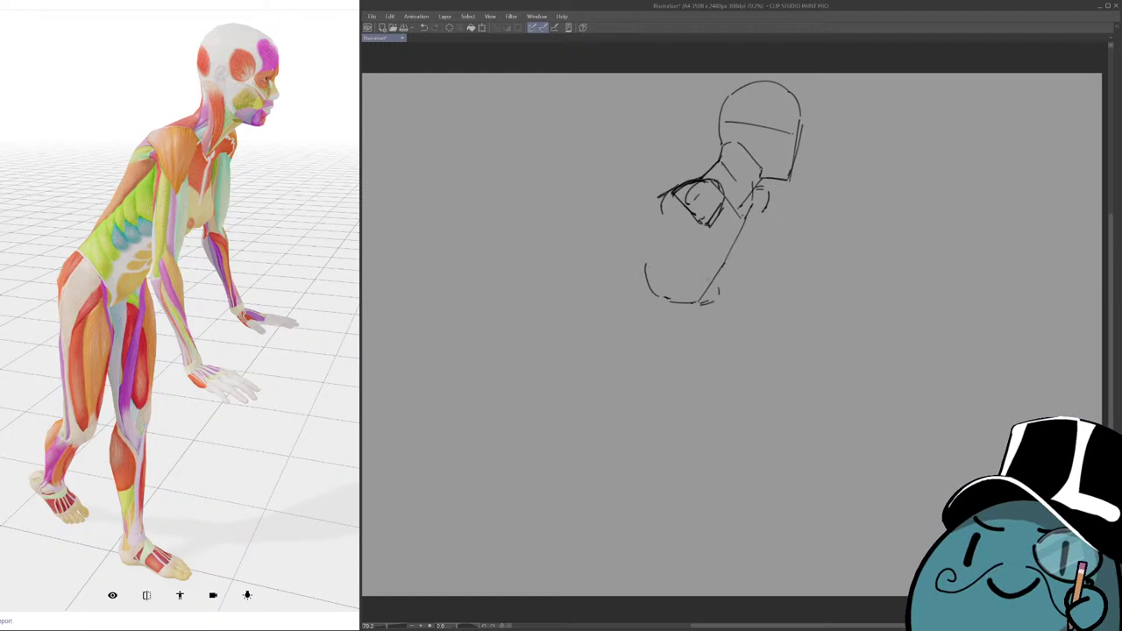
Sketch the arch of the lower ribs and close the back of the ribcage up to the shoulder blade.
left_click_drag(664, 256, 720, 278)
key("ctrl+z")
left_click_drag(669, 256, 709, 279)
left_click_drag(714, 284, 719, 290)
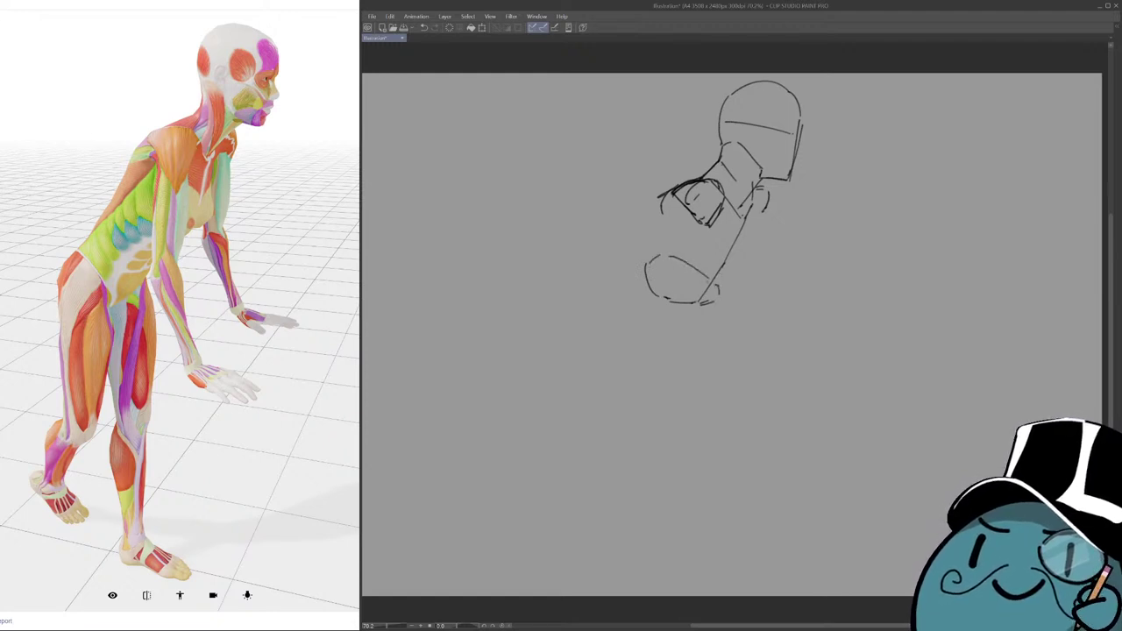
left_click_drag(663, 212, 643, 272)
key("ctrl+z")
left_click_drag(662, 214, 645, 263)
left_click_drag(759, 229, 713, 296)
key("ctrl+z")
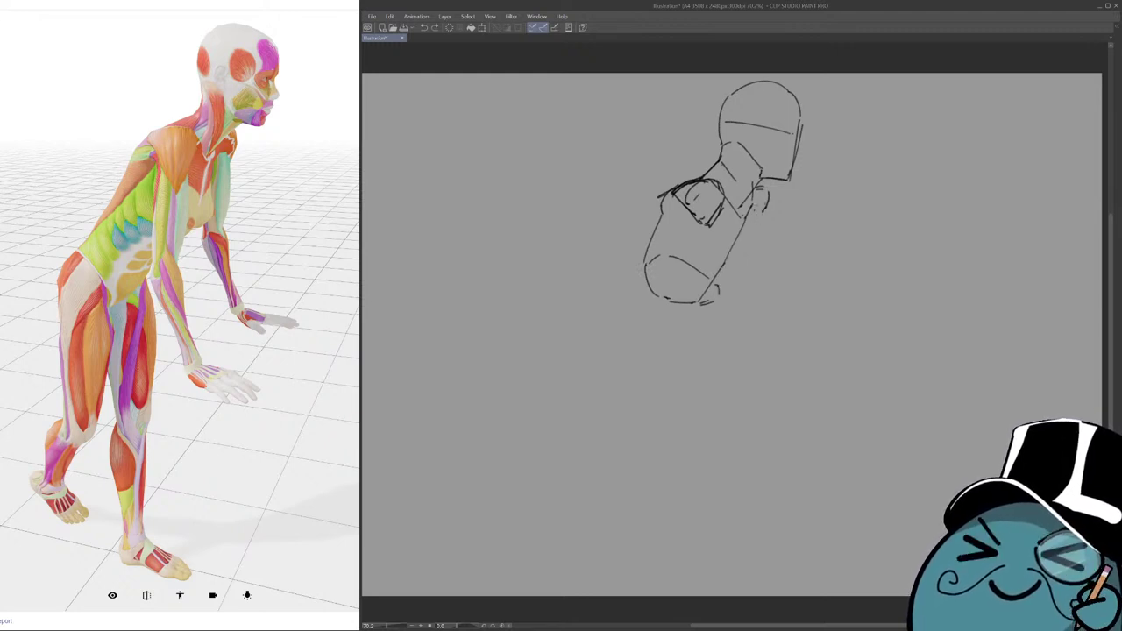
Sketch a sloping contour arc across the middle of the ribcage below the near shoulder.
mouse_move(755, 207)
left_mouse_down()
mouse_move(765, 203)
mouse_move(731, 264)
mouse_move(744, 240)
left_mouse_up()
key("ctrl+z")
mouse_move(660, 223)
left_mouse_down()
mouse_move(660, 242)
mouse_move(687, 263)
mouse_move(726, 270)
left_mouse_up()
mouse_move(668, 224)
left_mouse_down()
mouse_move(693, 219)
mouse_move(726, 250)
left_mouse_up()
key("ctrl+z")
Sketch the chest contour running from the far shoulder down around the underside of the bust.
left_click_drag(722, 190, 734, 259)
left_click_drag(761, 190, 734, 260)
key("ctrl+z")
left_click_drag(757, 194, 727, 255)
key("ctrl+z")
key("ctrl+z")
left_click_drag(760, 194, 732, 255)
Sketch the front and back edges of the near upper arm from the shoulder down to the elbow.
mouse_move(721, 182)
left_mouse_down()
mouse_move(732, 252)
mouse_move(748, 256)
mouse_move(724, 273)
left_mouse_up()
key("ctrl+z")
key("ctrl+z")
left_click_drag(724, 214, 726, 301)
key("ctrl+z")
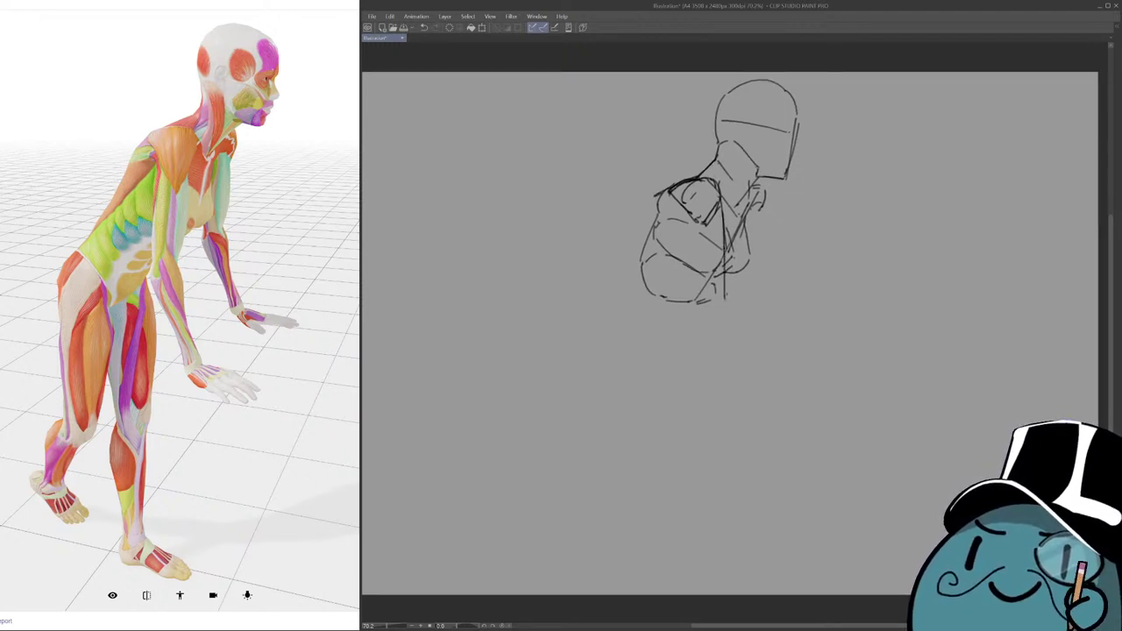
mouse_move(724, 216)
left_mouse_down()
mouse_move(718, 296)
mouse_move(706, 302)
left_mouse_up()
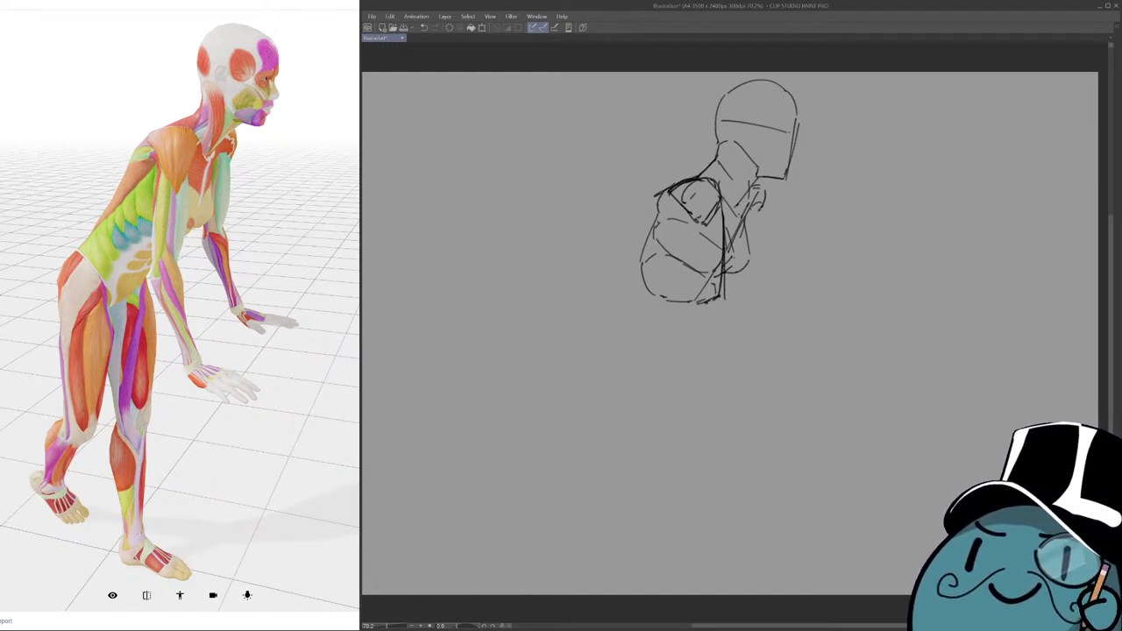
left_click_drag(682, 197, 700, 296)
key("ctrl+z")
key("ctrl+z")
left_click_drag(736, 237, 745, 260)
key("ctrl+z")
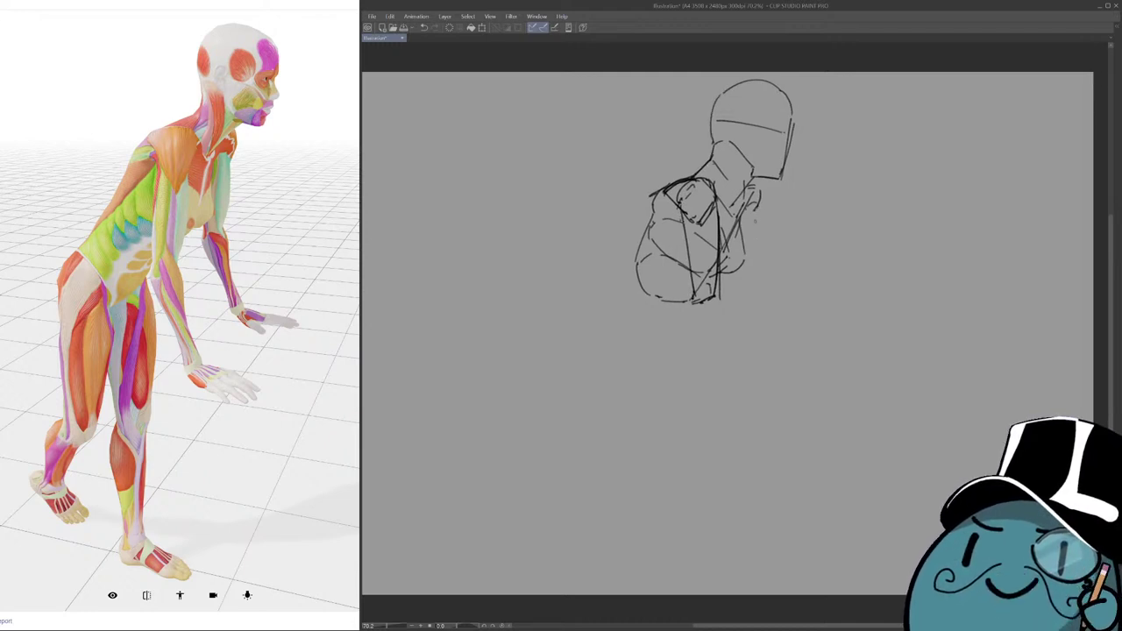
Sketch the outer edge of the far upper arm from the far shoulder down to elbow height.
left_click_drag(758, 212, 752, 281)
key("ctrl+z")
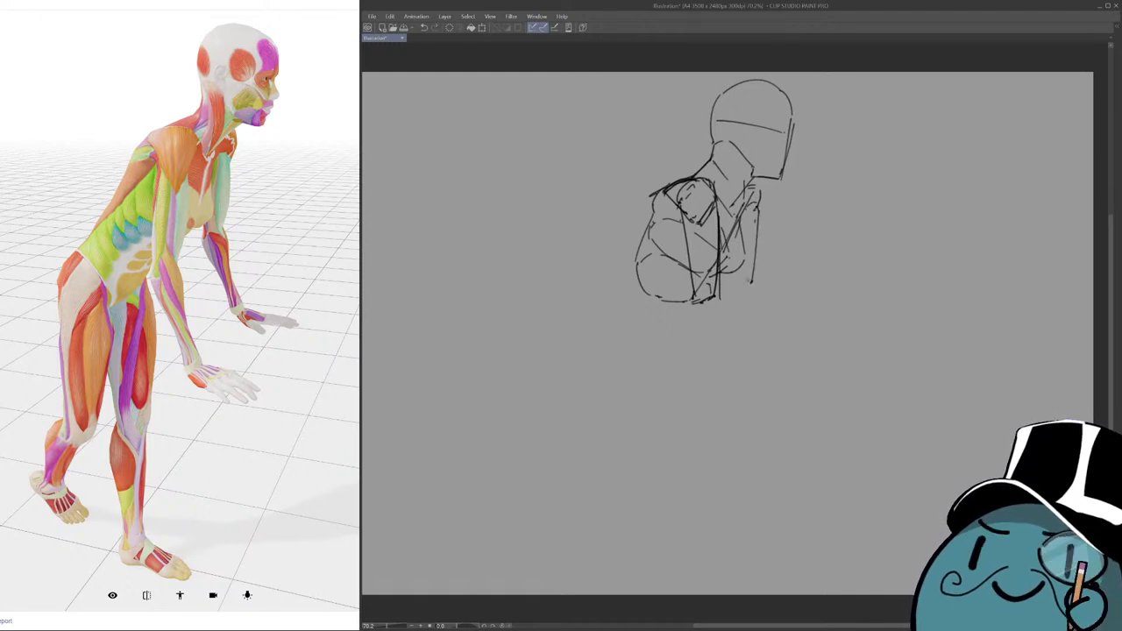
key("ctrl+z")
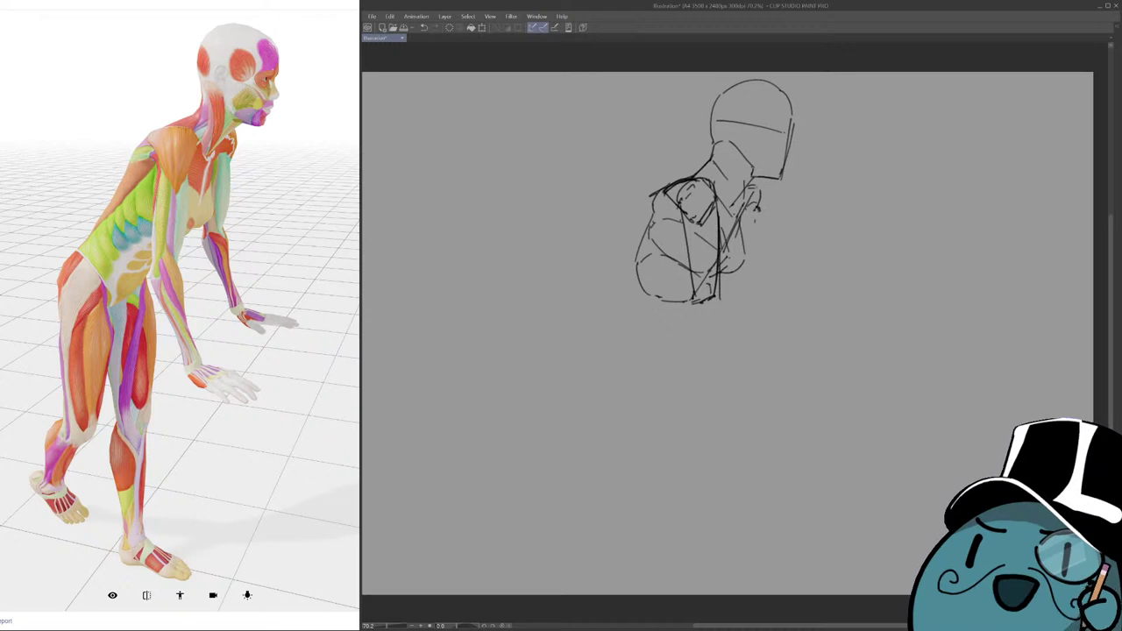
left_click_drag(759, 209, 750, 278)
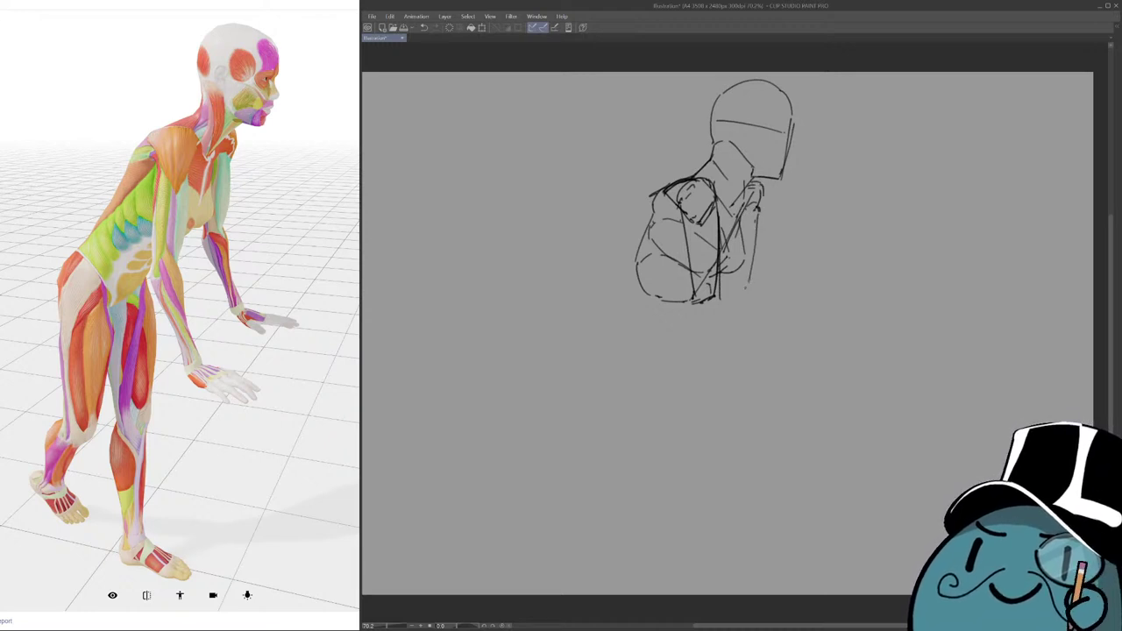
mouse_move(621, 354)
left_mouse_down()
mouse_move(827, 236)
mouse_move(815, 254)
left_mouse_up()
key("ctrl+z")
key("ctrl+z")
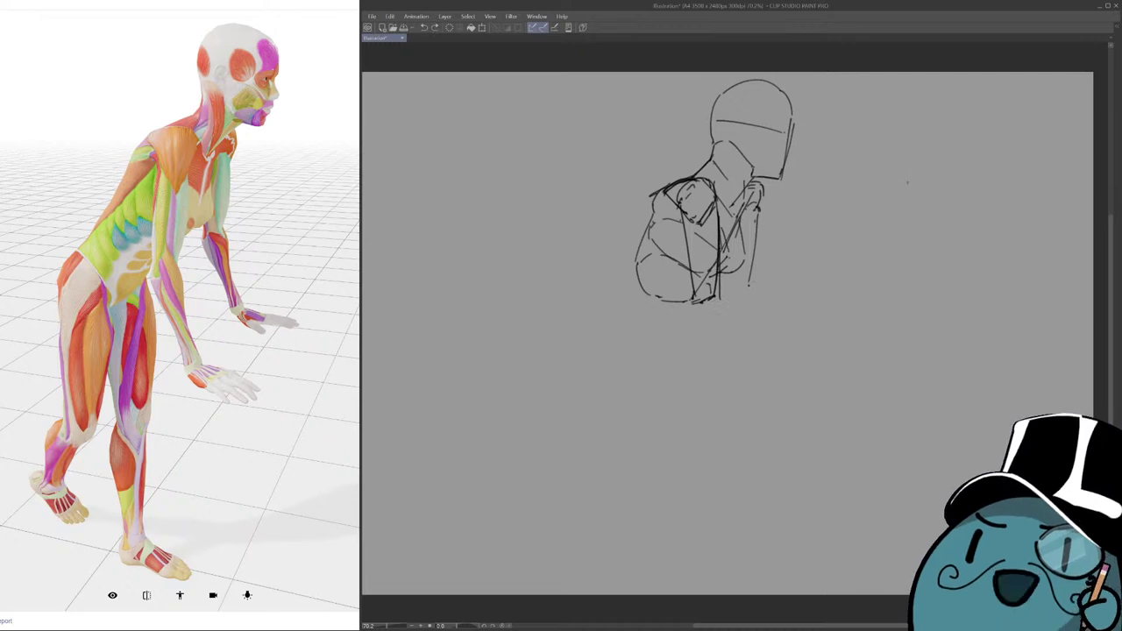
Draw a small diagram of two bent arms crossed by parallel guides beside the figure, and undo it.
mouse_move(896, 161)
left_mouse_down()
mouse_move(885, 205)
mouse_move(916, 251)
left_mouse_up()
mouse_move(951, 163)
left_mouse_down()
mouse_move(964, 207)
mouse_move(946, 252)
left_mouse_up()
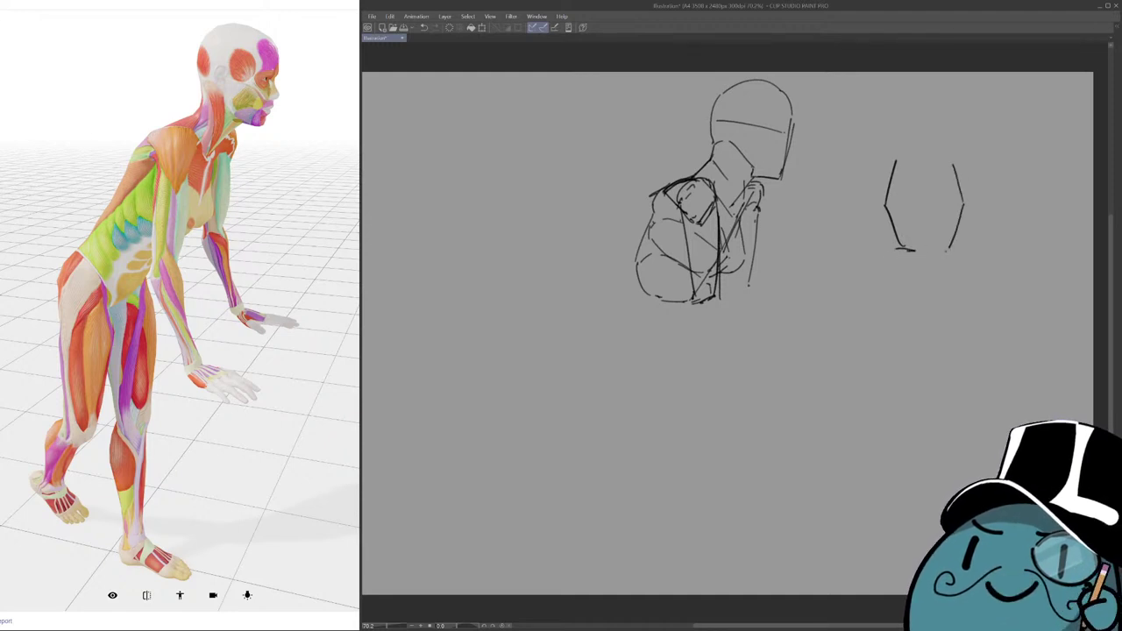
left_click_drag(843, 211, 1012, 206)
key("ctrl+z")
left_click_drag(866, 156, 1037, 162)
left_click_drag(862, 255, 1040, 254)
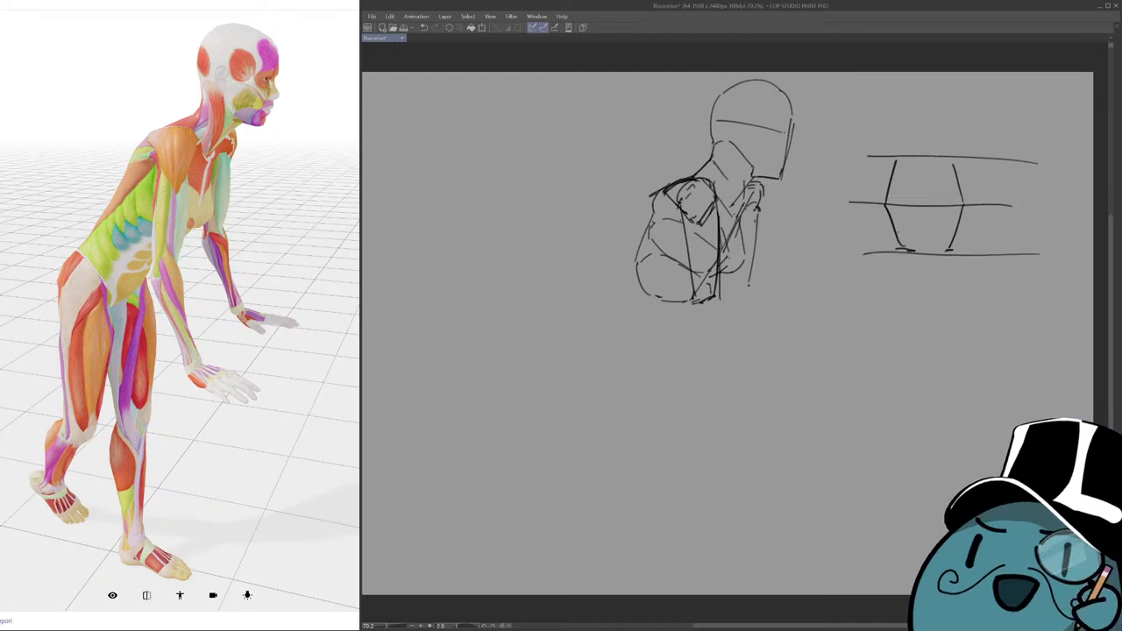
key("ctrl+z")
key("ctrl+z")
key("ctrl+z")
key("ctrl+z")
key("ctrl+z")
key("ctrl+z")
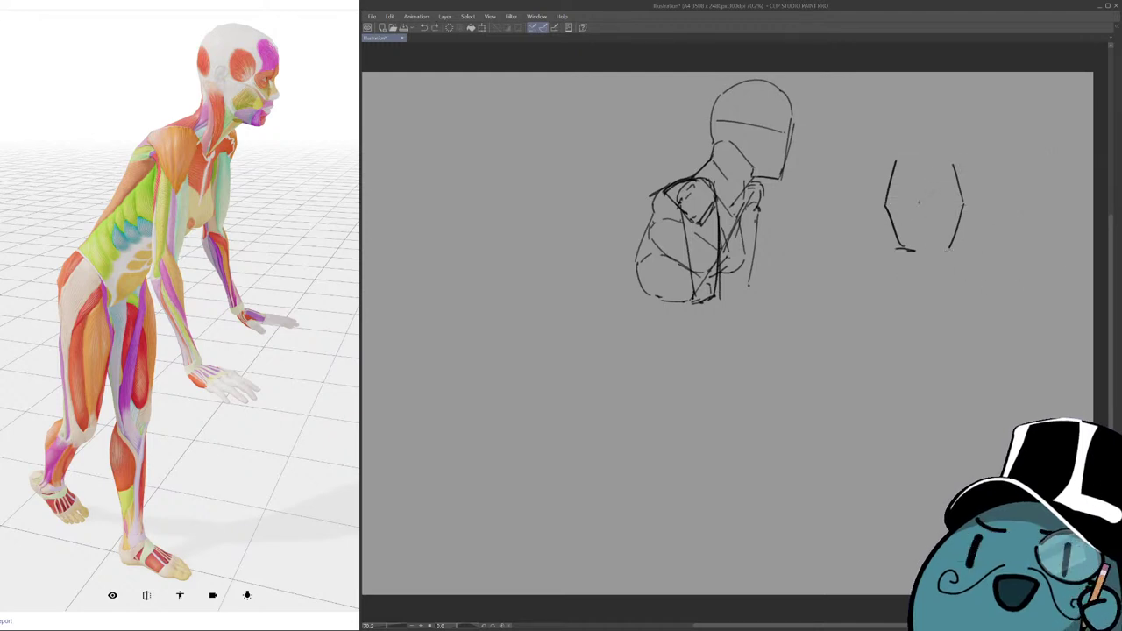
key("ctrl+z")
key("ctrl+z")
Try perspective guide lines across the figure's shoulders, elbows and wrists, and undo them.
left_click_drag(668, 172, 827, 188)
key("ctrl+z")
left_click_drag(664, 178, 831, 188)
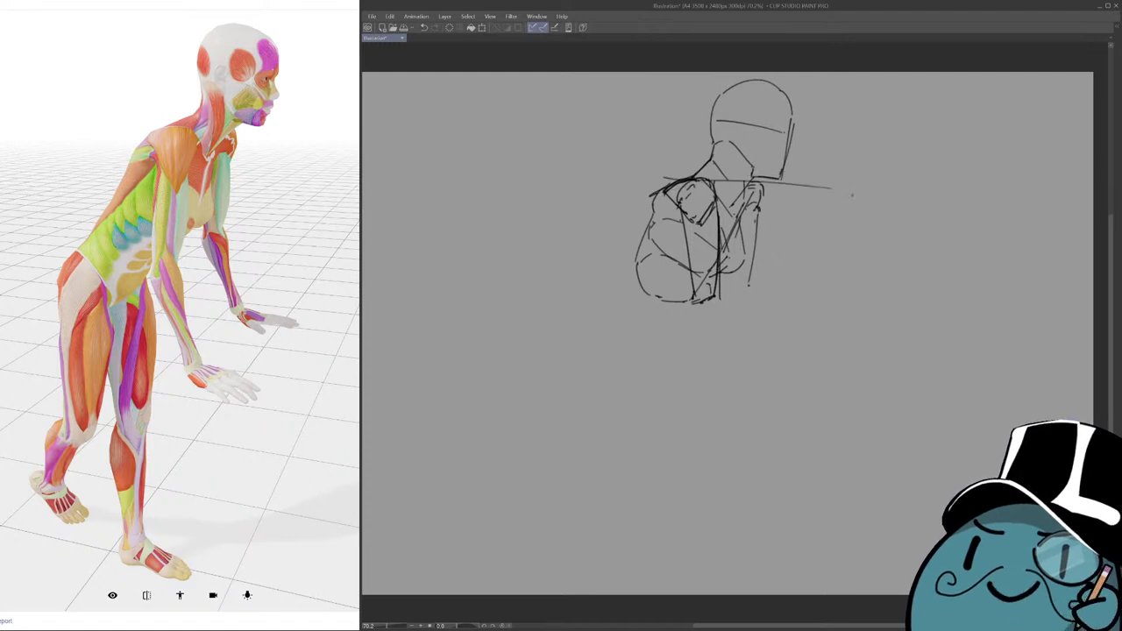
left_click_drag(650, 316, 829, 280)
key("ctrl+z")
left_click_drag(632, 301, 835, 272)
key("ctrl+z")
left_click_drag(614, 317, 873, 286)
left_click_drag(705, 433, 957, 338)
key("ctrl+z")
left_click_drag(639, 406, 880, 331)
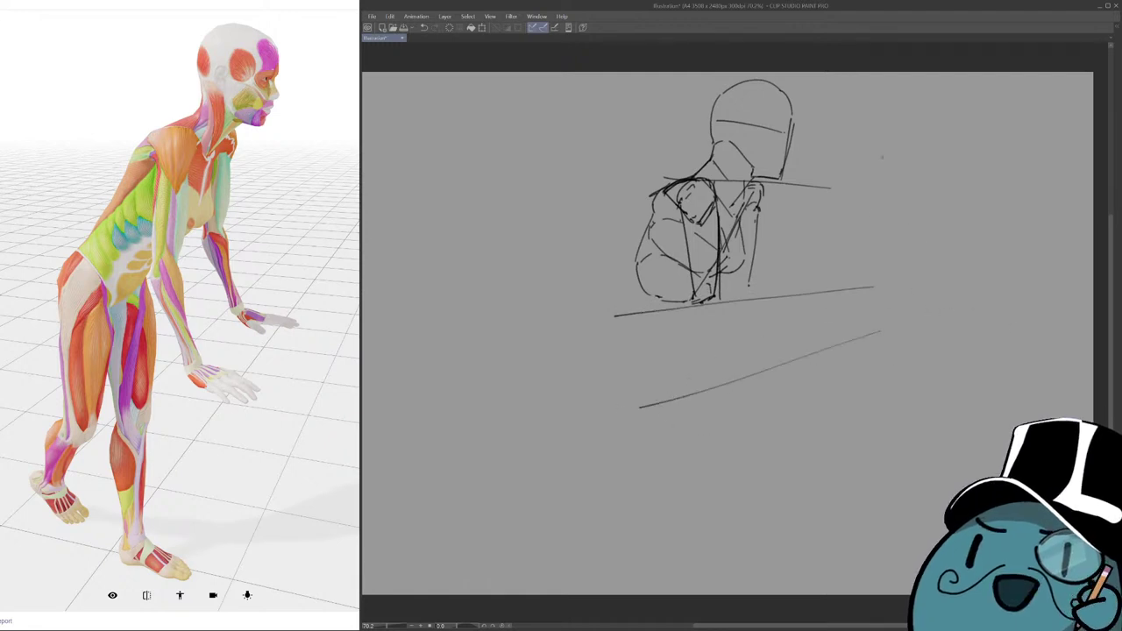
key("ctrl+z")
key("ctrl+z")
key("ctrl+z")
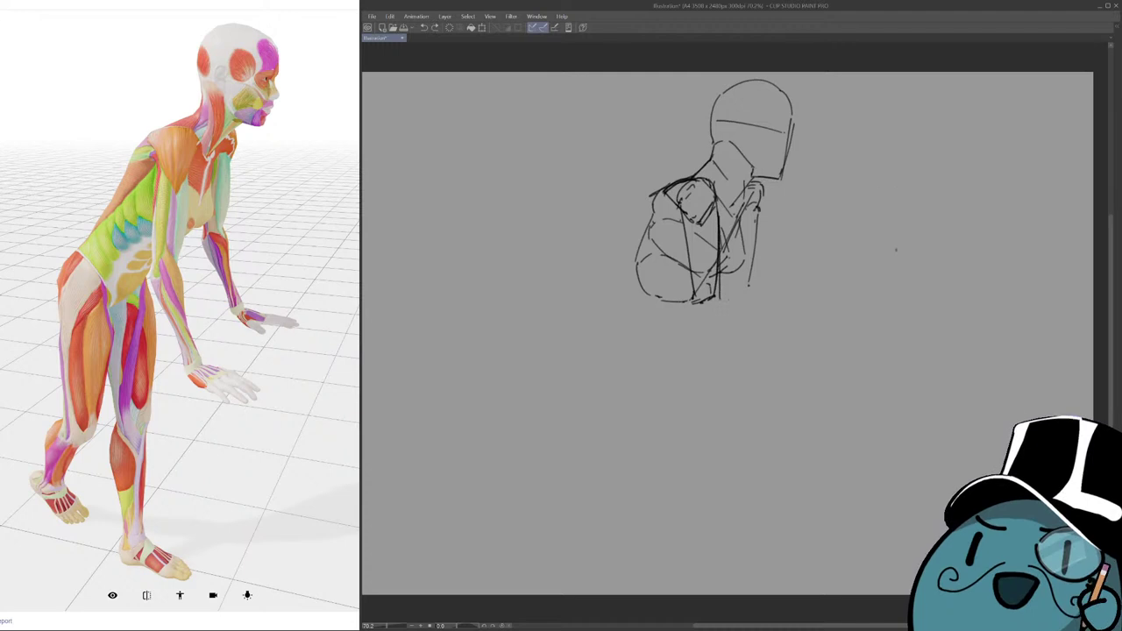
Sketch the underside of the near forearm from the elbow diagonally down to the wrist.
mouse_move(749, 285)
left_mouse_down()
mouse_move(681, 294)
mouse_move(720, 373)
left_mouse_up()
key("ctrl+z")
left_click_drag(681, 296, 712, 374)
key("ctrl+z")
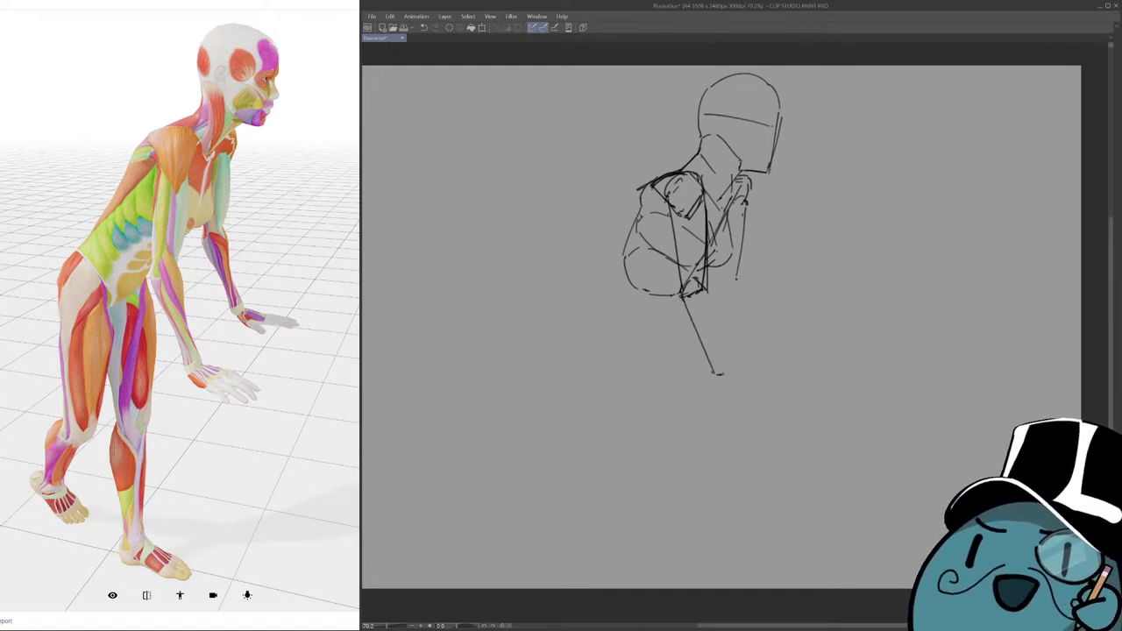
Draw converging guide lines through the near wrist, the elbows and the shoulders to check the arm alignment, and undo them.
left_click_drag(664, 413, 822, 284)
key("ctrl+z")
left_click_drag(675, 419, 824, 263)
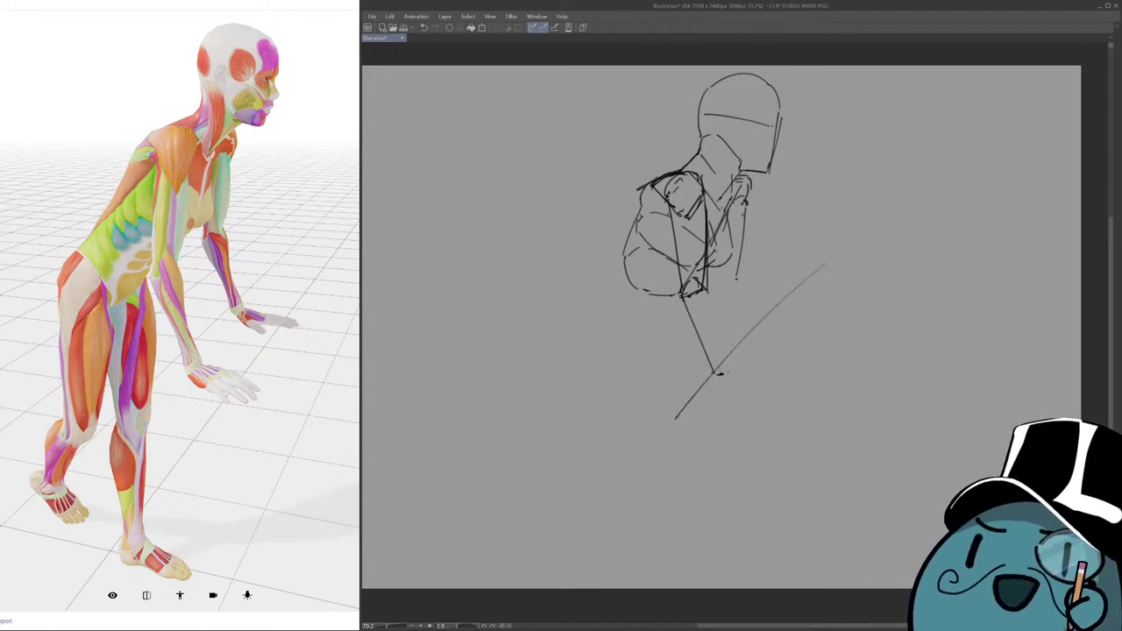
left_click_drag(621, 320, 817, 251)
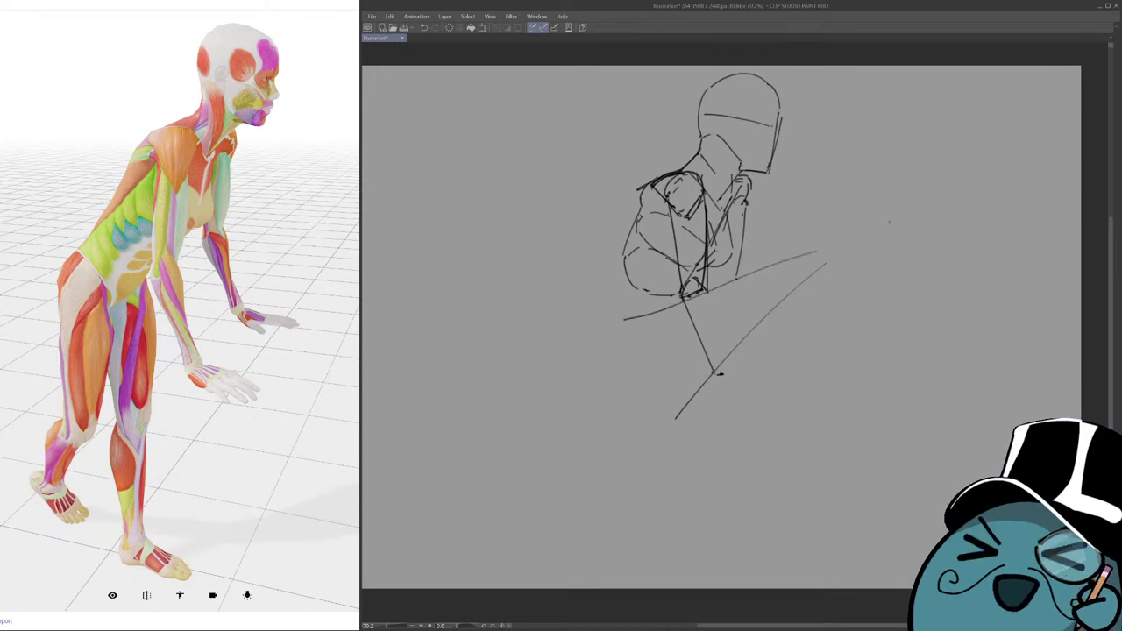
left_click_drag(629, 181, 816, 187)
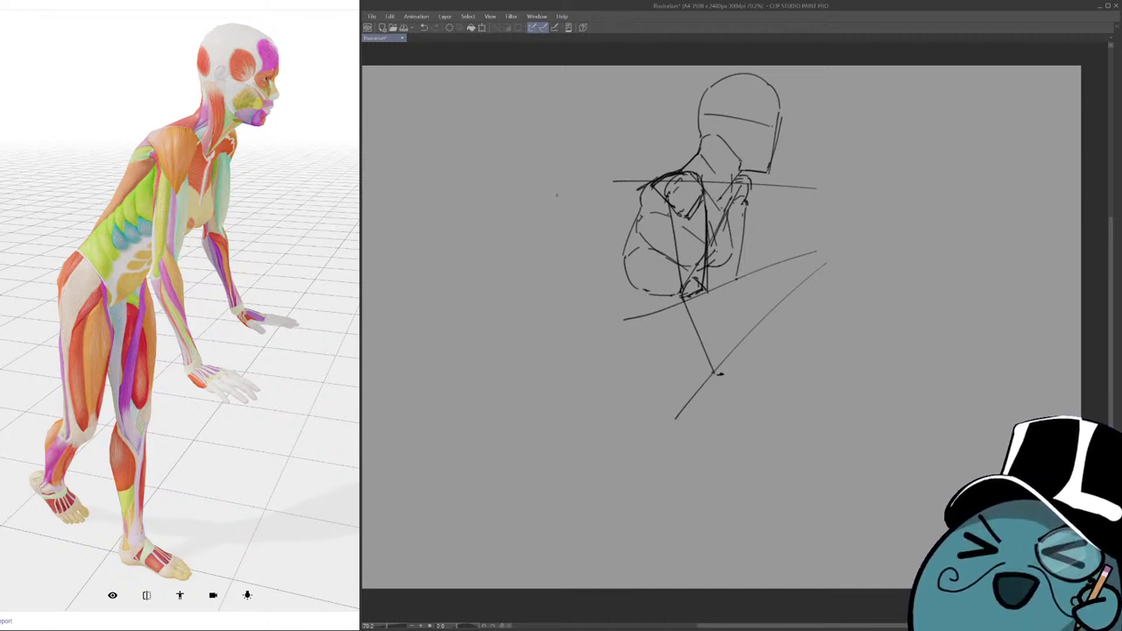
mouse_move(519, 195)
left_mouse_down()
mouse_move(1010, 207)
mouse_move(567, 208)
mouse_move(926, 210)
left_mouse_up()
key("ctrl+z")
key("ctrl+z")
key("ctrl+z")
key("ctrl+z")
key("ctrl+z")
Sketch the upper edge of the near forearm from the elbow down and close it at the wrist.
left_click_drag(703, 284, 716, 361)
key("ctrl+z")
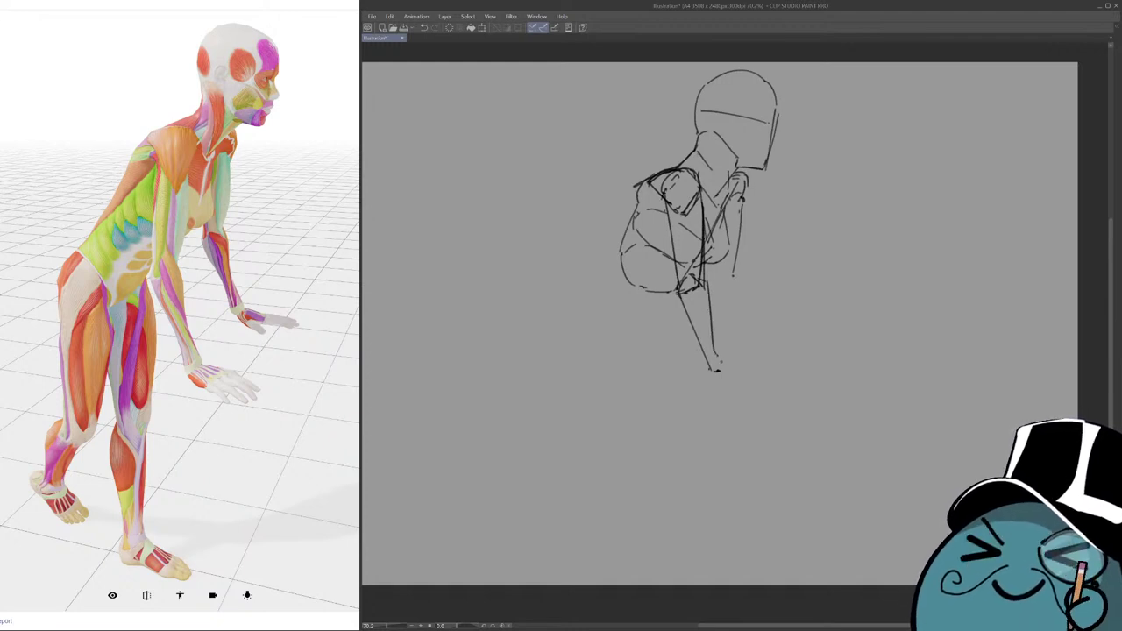
key("ctrl+z")
mouse_move(703, 281)
left_mouse_down()
mouse_move(717, 374)
mouse_move(733, 362)
mouse_move(744, 384)
mouse_move(736, 283)
left_mouse_up()
key("ctrl+z")
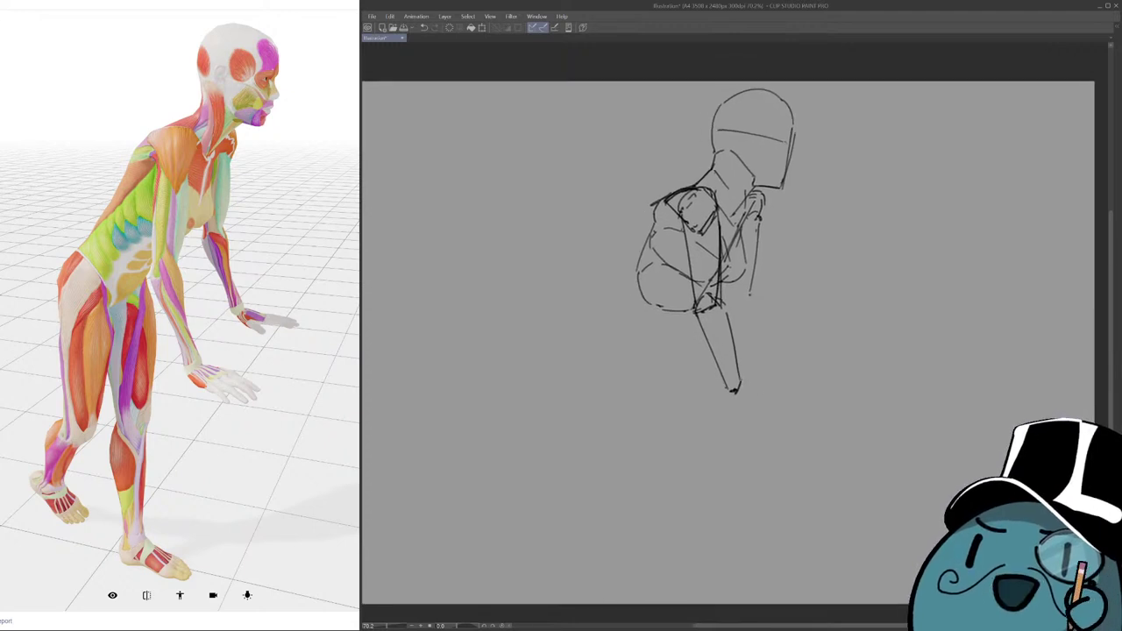
key("ctrl+z")
Sketch a circle for the abdomen overlapping the base of the ribcage behind the near elbow.
mouse_move(627, 290)
left_mouse_down()
mouse_move(714, 327)
mouse_move(613, 304)
mouse_move(627, 319)
mouse_move(623, 339)
mouse_move(619, 305)
mouse_move(648, 288)
mouse_move(630, 303)
left_mouse_up()
key("ctrl+z")
key("ctrl+z")
key("ctrl+z")
key("ctrl+z")
key("ctrl+z")
key("ctrl+z")
key("ctrl+z")
left_click_drag(684, 350, 688, 351)
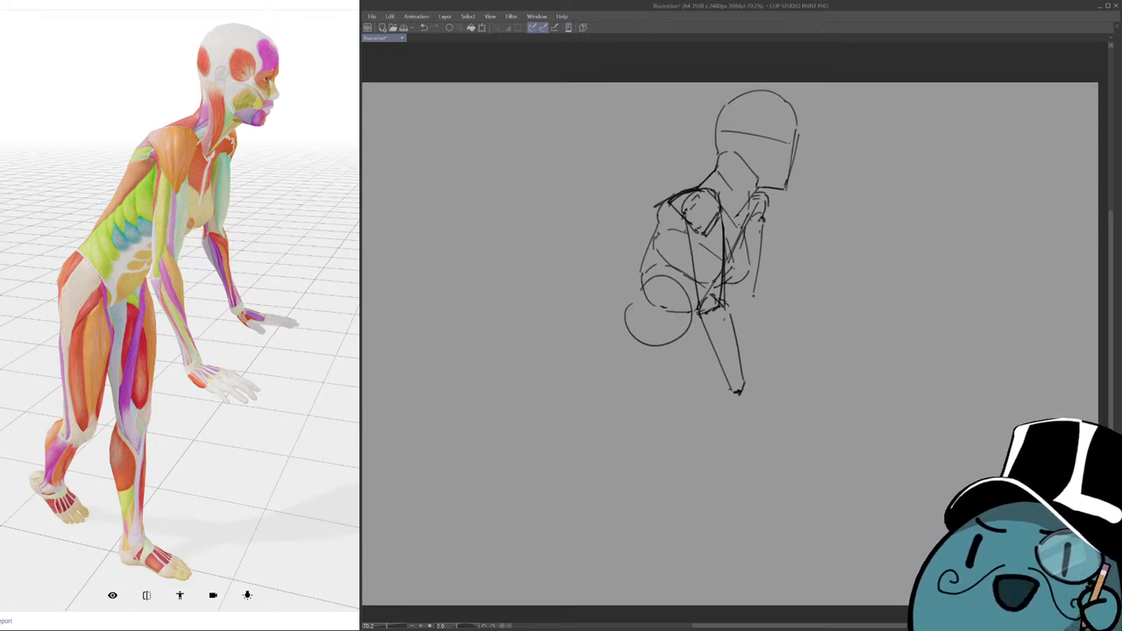
key("ctrl+z")
left_click_drag(659, 321, 664, 325)
mouse_move(647, 284)
left_mouse_down()
mouse_move(633, 331)
mouse_move(630, 317)
mouse_move(694, 316)
left_mouse_up()
key("ctrl+z")
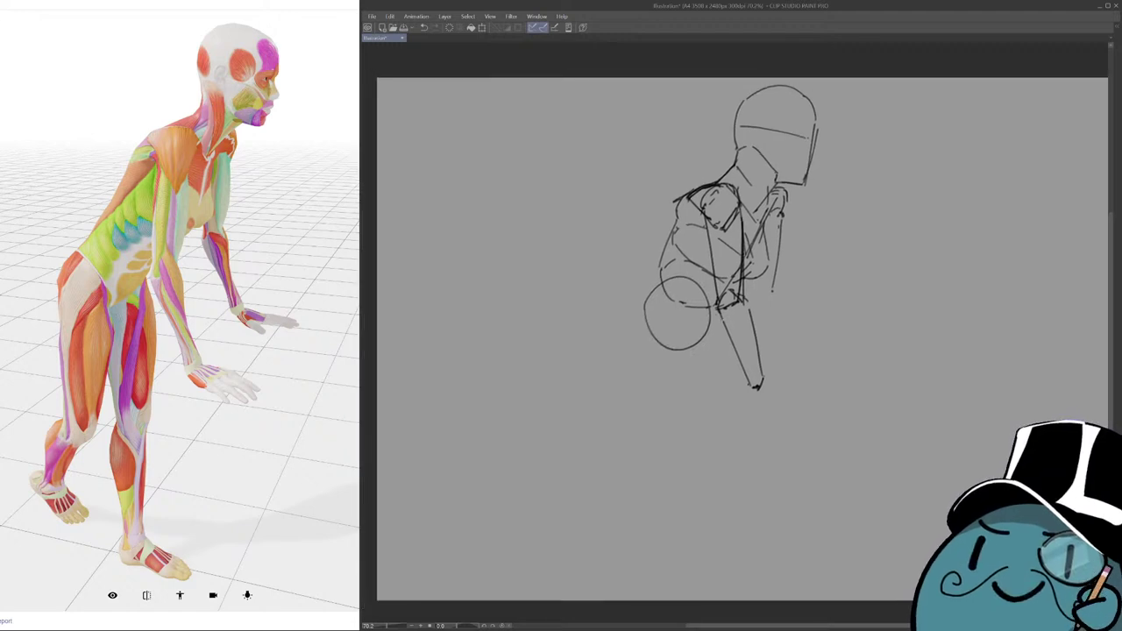
Sketch the front of the belly down to the crotch and the pelvis edge slanting back up towards the hip.
left_click_drag(733, 283, 681, 368)
left_click_drag(717, 305, 681, 358)
key("ctrl+z")
mouse_move(721, 302)
left_mouse_down()
mouse_move(676, 376)
mouse_move(637, 361)
left_mouse_up()
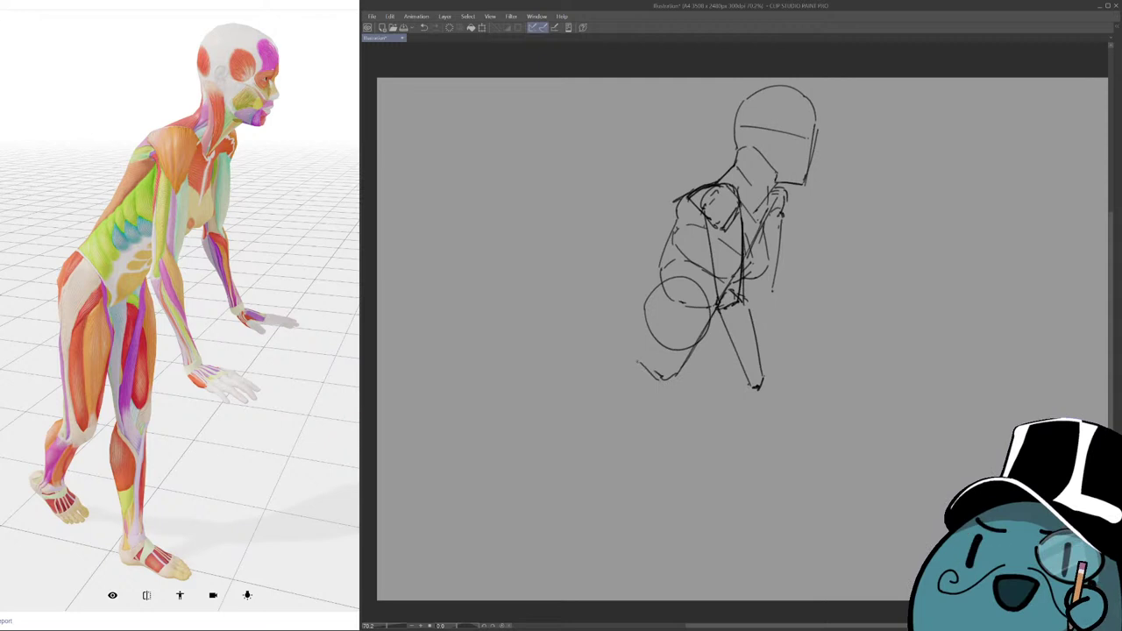
key("ctrl+z")
left_click_drag(717, 309, 671, 386)
left_click_drag(618, 340, 657, 383)
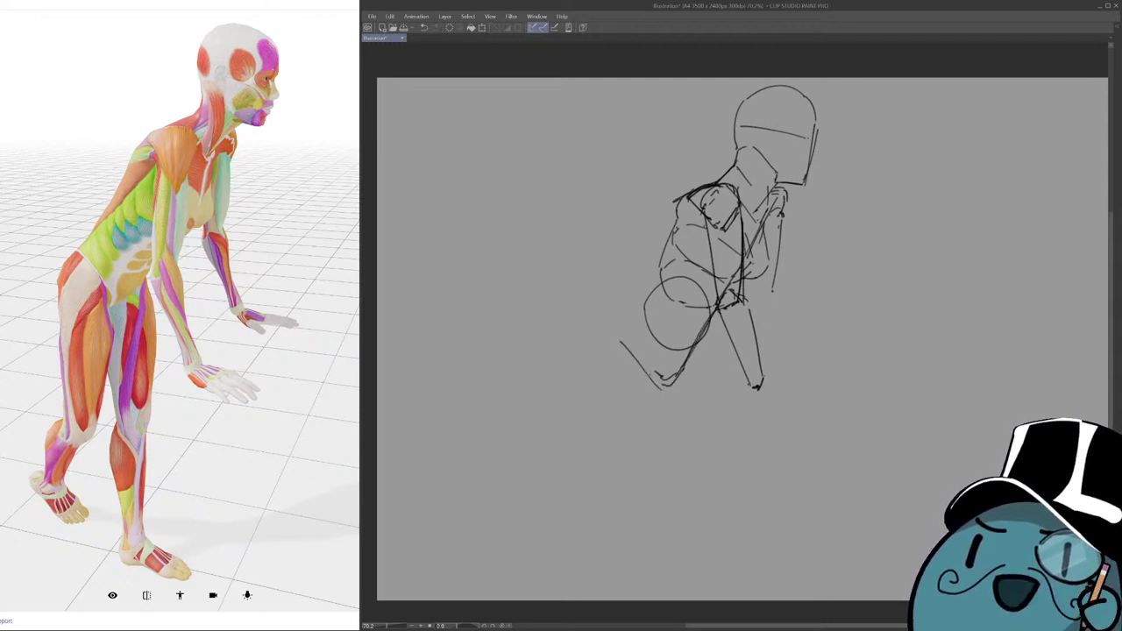
key("ctrl+z")
left_click_drag(633, 343, 663, 382)
key("ctrl+z")
left_click_drag(629, 342, 665, 385)
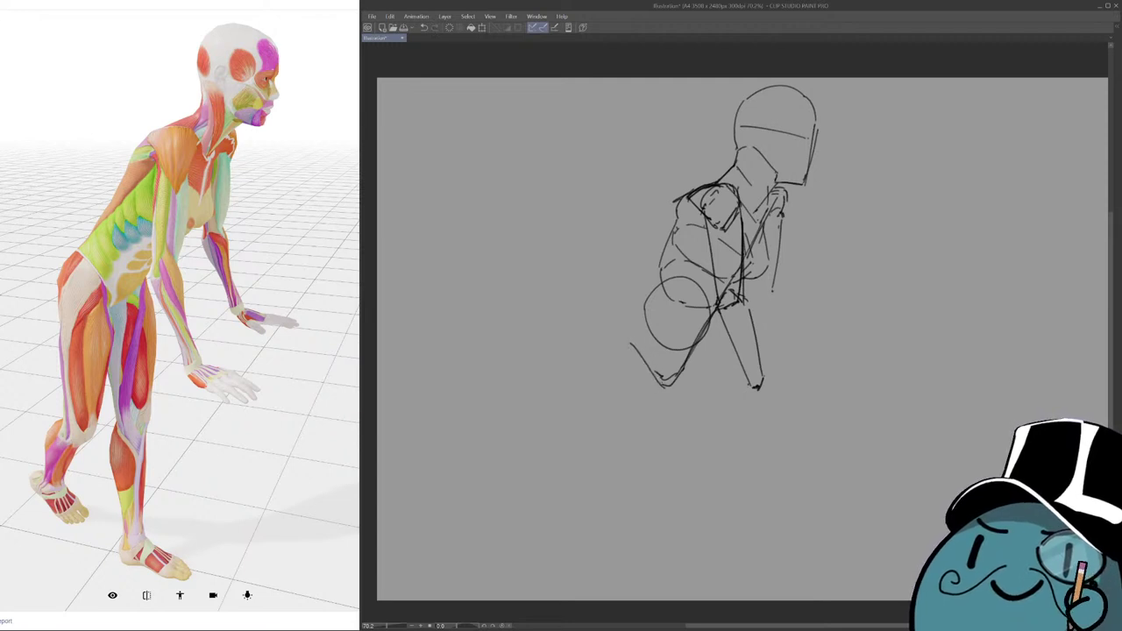
Sketch the lower back from the ribcage down to the hip to close the rear of the pelvis.
left_click_drag(735, 166, 642, 312)
key("ctrl+z")
left_click_drag(667, 271, 634, 323)
key("ctrl+z")
mouse_move(671, 269)
left_mouse_down()
mouse_move(629, 325)
mouse_move(629, 350)
mouse_move(666, 391)
mouse_move(711, 360)
left_mouse_up()
key("ctrl+z")
key("ctrl+z")
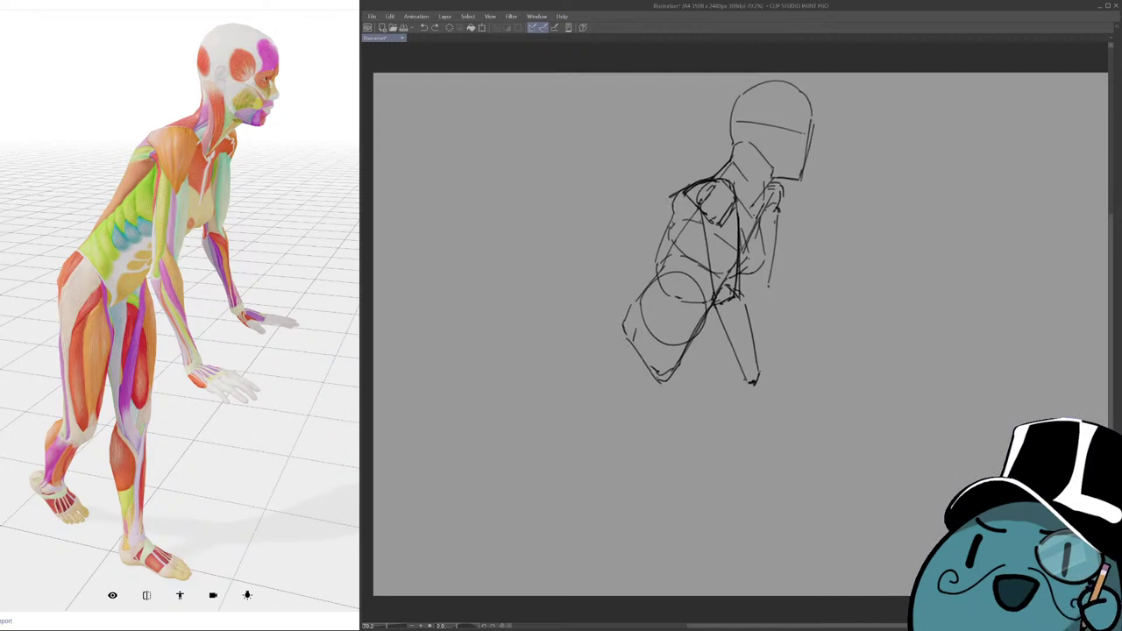
Sketch the waistline across the abdomen circle and the upper buttock edge slanting down behind the hip.
left_click_drag(631, 287, 666, 333)
key("ctrl+z")
mouse_move(631, 289)
left_mouse_down()
mouse_move(668, 335)
mouse_move(700, 332)
mouse_move(675, 340)
left_mouse_up()
key("ctrl+z")
key("ctrl+z")
key("ctrl+z")
key("ctrl+z")
key("ctrl+z")
mouse_move(630, 302)
left_mouse_down()
mouse_move(672, 340)
mouse_move(630, 303)
mouse_move(670, 297)
mouse_move(712, 319)
mouse_move(592, 331)
left_mouse_up()
key("ctrl+z")
mouse_move(631, 293)
left_mouse_down()
mouse_move(586, 340)
mouse_move(635, 381)
left_mouse_up()
key("ctrl+z")
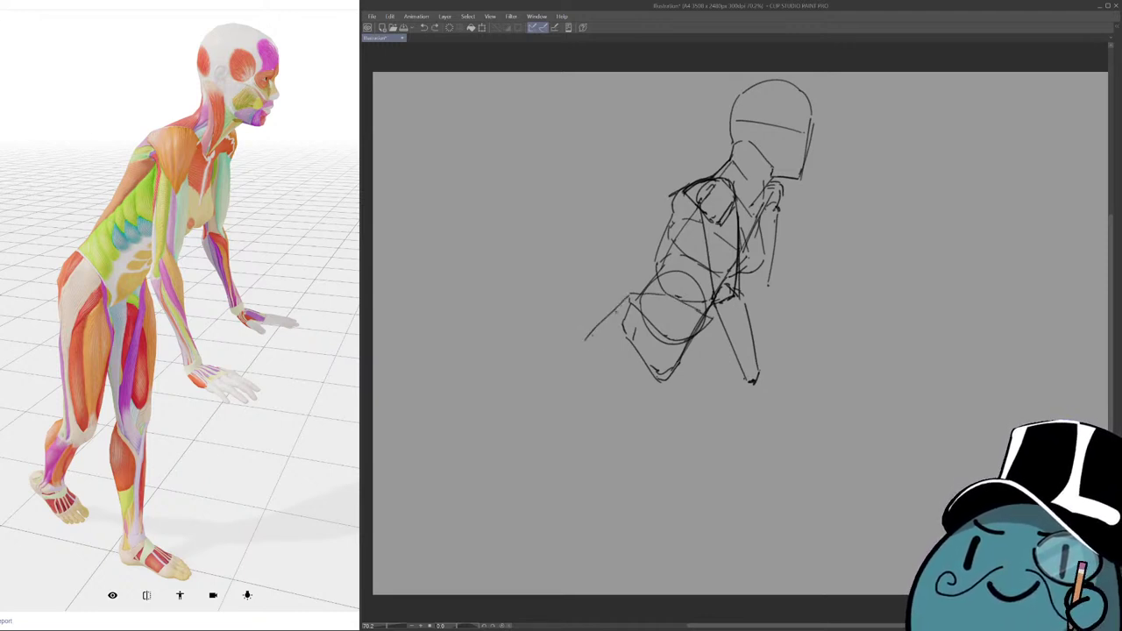
left_click_drag(587, 340, 639, 396)
left_click_drag(672, 342, 656, 397)
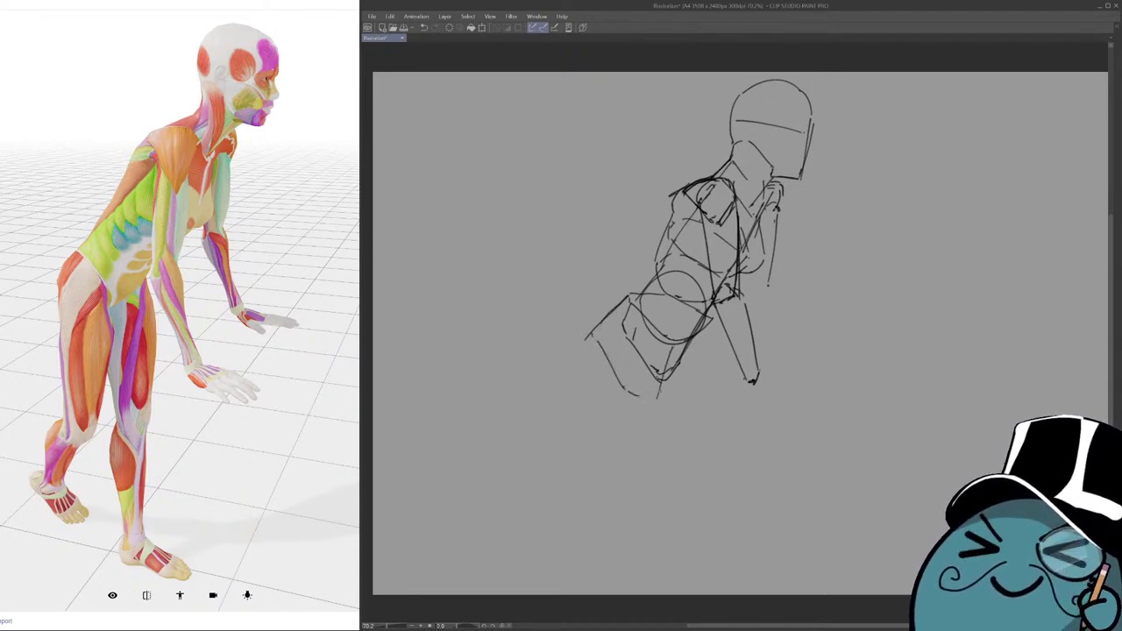
key("ctrl+z")
key("ctrl+z")
key("ctrl+z")
key("ctrl+z")
key("ctrl+z")
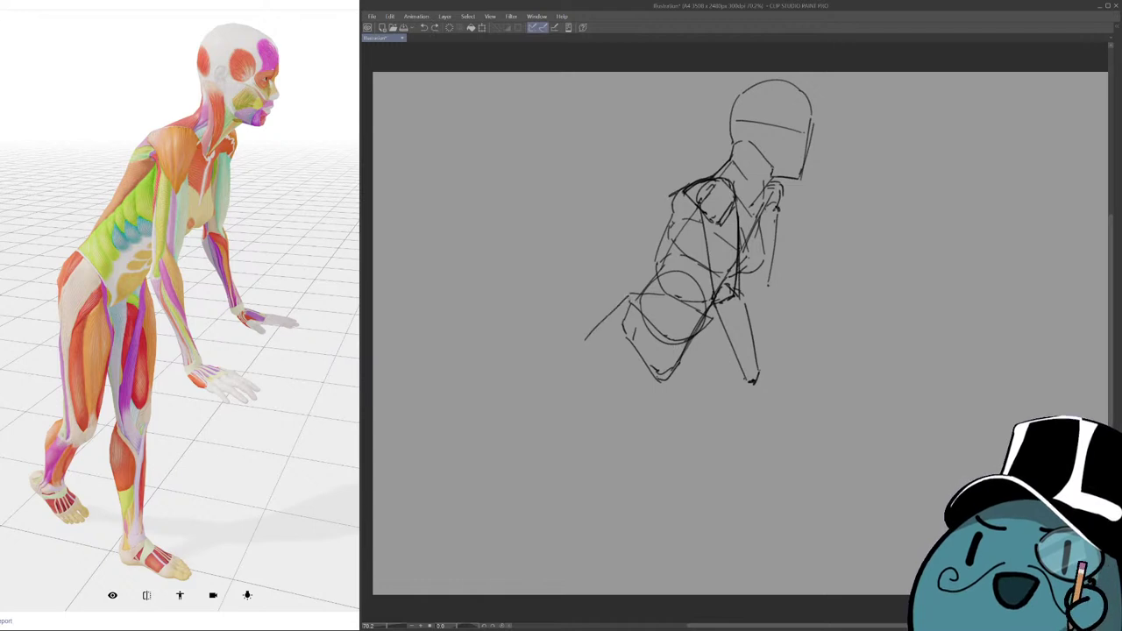
Sketch the lower buttock line and the underside of the pelvis up to the front of the hip.
mouse_move(631, 296)
left_mouse_down()
mouse_move(604, 335)
mouse_move(661, 394)
left_mouse_up()
key("ctrl+z")
mouse_move(666, 352)
left_mouse_down()
mouse_move(655, 396)
mouse_move(698, 371)
left_mouse_up()
key("ctrl+z")
key("ctrl+z")
mouse_move(660, 395)
left_mouse_down()
mouse_move(705, 357)
mouse_move(706, 369)
left_mouse_up()
mouse_move(700, 328)
left_mouse_down()
mouse_move(674, 368)
mouse_move(693, 360)
left_mouse_up()
mouse_move(654, 305)
left_mouse_down()
mouse_move(633, 330)
mouse_move(671, 406)
mouse_move(678, 378)
mouse_move(670, 409)
left_mouse_up()
key("ctrl+z")
scroll(735, 370, "down", 1)
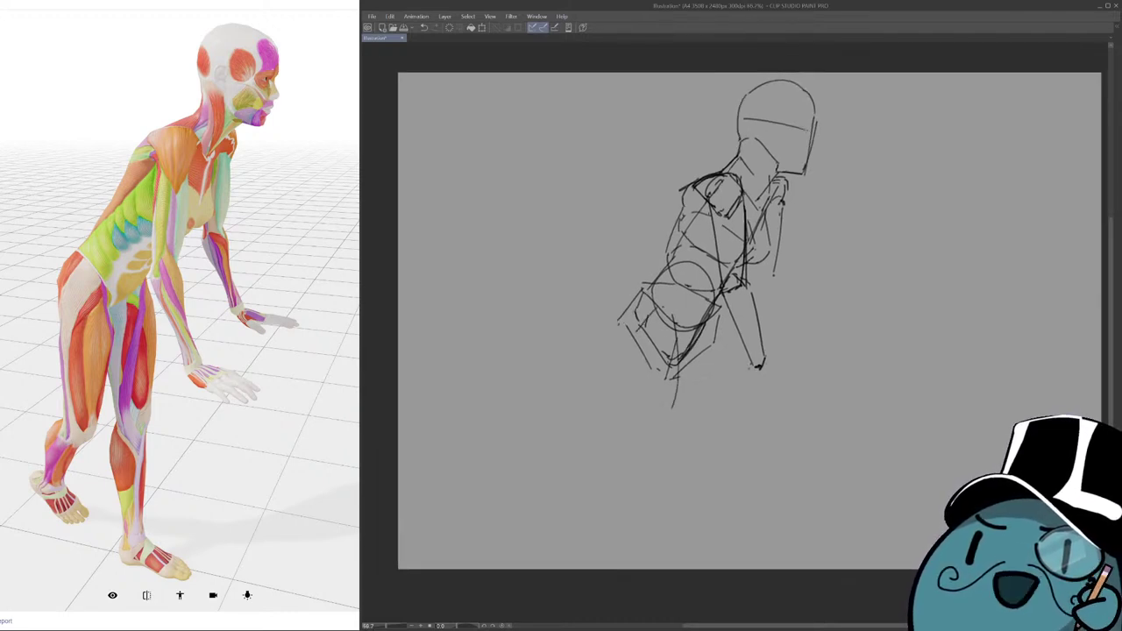
Scale the whole figure down and move it up to make room for the legs.
key("ctrl+t")
left_click_drag(818, 80, 775, 148)
left_click_drag(701, 271, 742, 208)
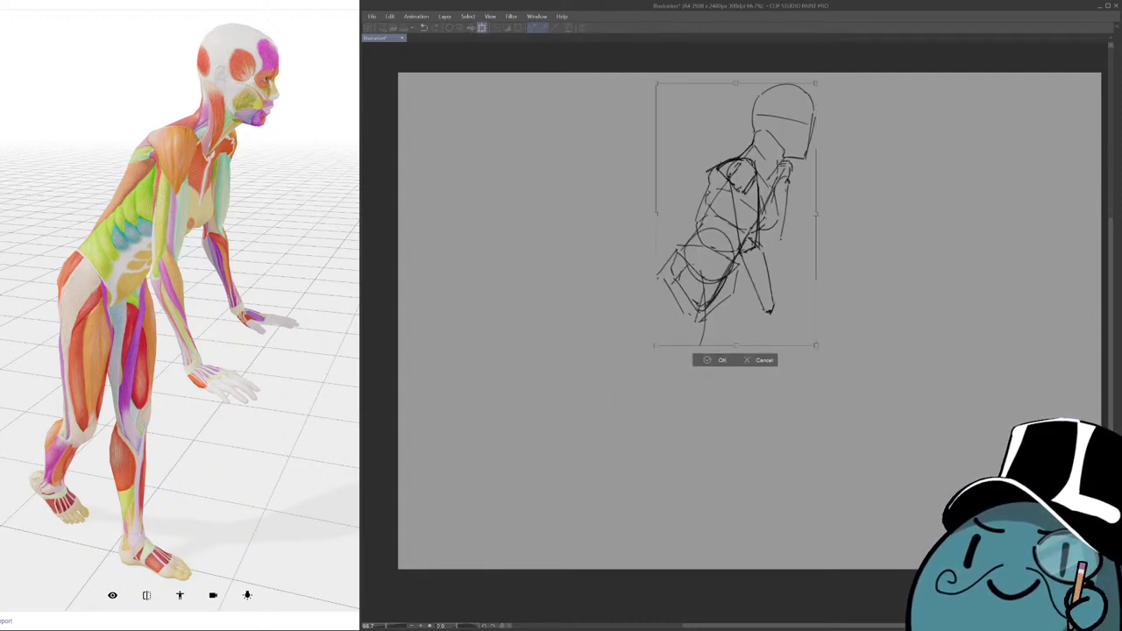
key("Return")
left_click_drag(737, 333, 695, 345)
scroll(774, 253, "up", 1)
left_click_drag(779, 251, 809, 274)
scroll(802, 294, "down", 1)
scroll(813, 313, "up", 1)
left_click_drag(628, 276, 601, 367)
key("ctrl+z")
left_click_drag(635, 272, 610, 342)
key("ctrl+z")
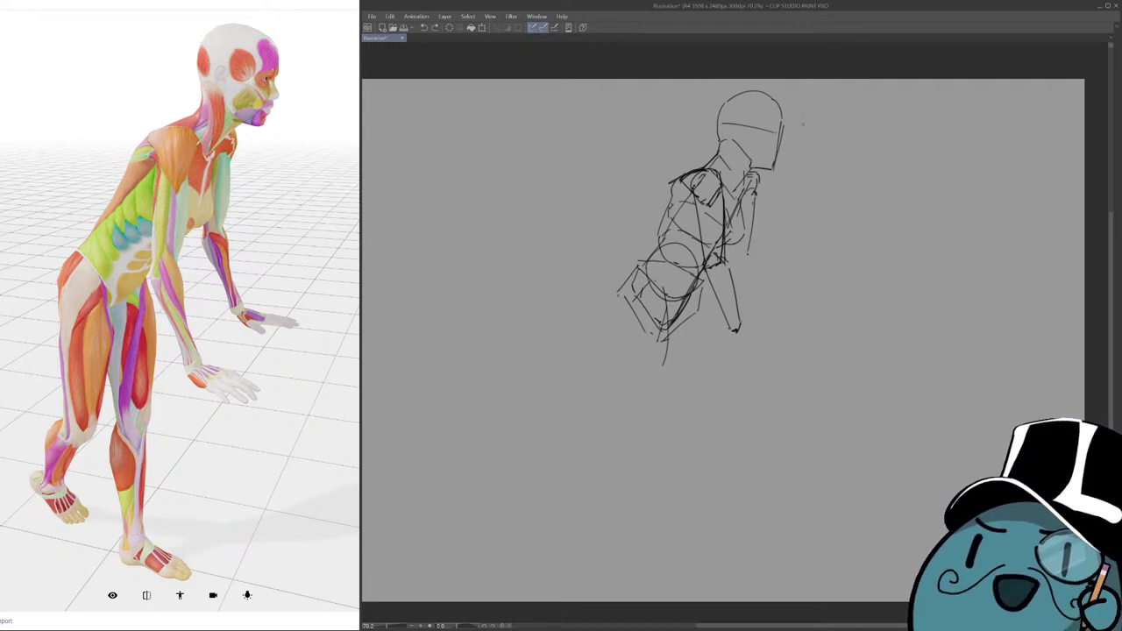
left_click_drag(649, 289, 599, 336)
key("ctrl+z")
left_click_drag(712, 91, 692, 149)
key("ctrl+z")
key("ctrl+z")
scroll(814, 193, "up", 2)
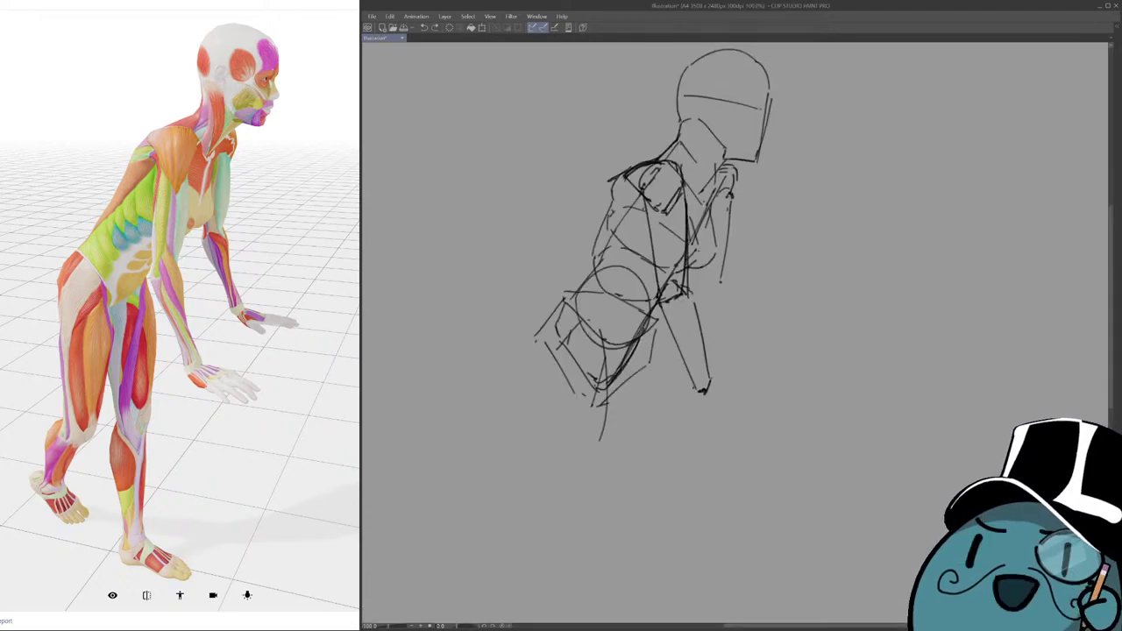
left_click_drag(819, 238, 897, 267)
key("ctrl+minus")
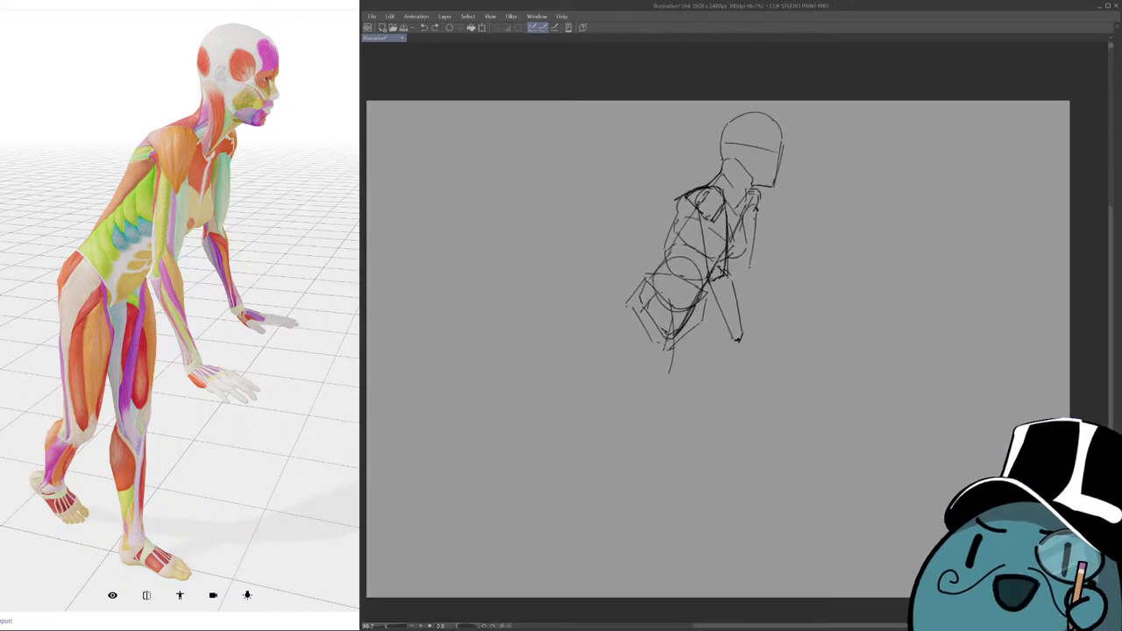
mouse_move(716, 108)
left_mouse_down()
mouse_move(820, 215)
mouse_move(703, 148)
left_mouse_up()
key("ctrl+z")
left_click_drag(736, 229, 740, 211)
mouse_move(643, 418)
left_mouse_down()
mouse_move(781, 289)
mouse_move(733, 263)
mouse_move(736, 278)
left_mouse_up()
key("ctrl+z")
key("ctrl+0")
Try to sketch the rear hip curve and the back edge of the trailing thigh.
left_click_drag(662, 270, 638, 313)
key("ctrl+z")
key("ctrl+z")
mouse_move(660, 268)
left_mouse_down()
mouse_move(636, 312)
mouse_move(653, 368)
left_mouse_up()
key("ctrl+z")
left_click_drag(638, 312, 654, 394)
key("ctrl+z")
left_click_drag(637, 310, 657, 402)
key("ctrl+z")
key("ctrl+z")
left_click_drag(657, 268, 631, 332)
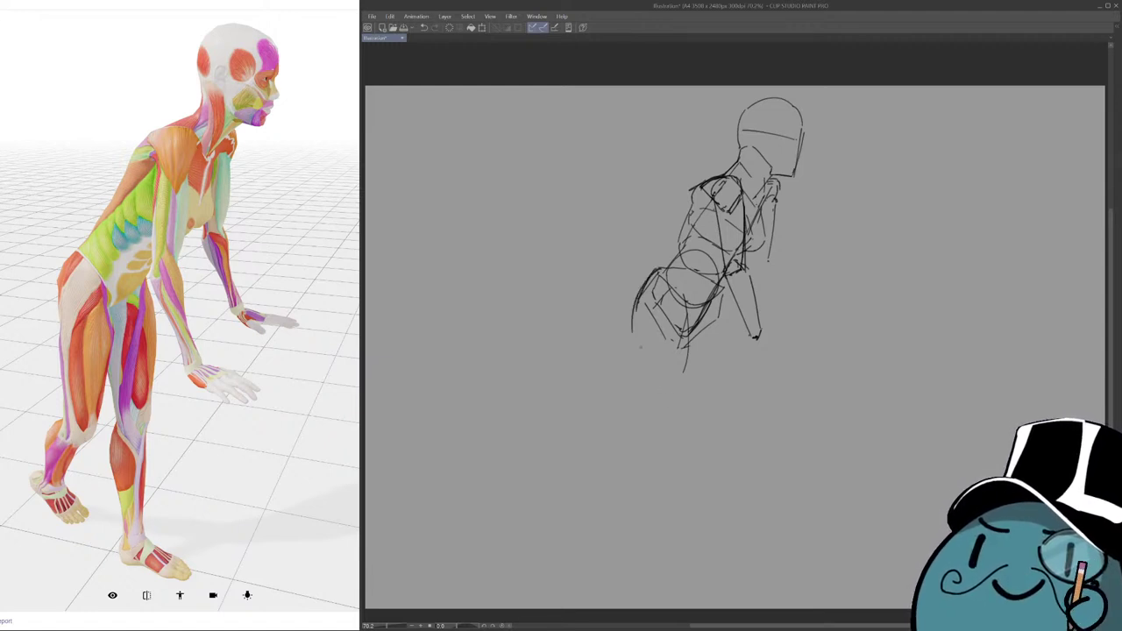
key("ctrl+z")
Sketch the rear hip curve and the back edge of the trailing thigh down to the knee.
left_click_drag(651, 269, 637, 318)
mouse_move(636, 312)
left_mouse_down()
mouse_move(660, 395)
mouse_move(646, 380)
left_mouse_up()
key("ctrl+z")
key("ctrl+z")
key("ctrl+z")
left_click_drag(638, 312, 658, 399)
key("ctrl+z")
key("ctrl+z")
key("ctrl+z")
left_click_drag(638, 313, 650, 409)
key("ctrl+z")
key("ctrl+z")
left_click_drag(637, 311, 649, 376)
left_click_drag(639, 317, 652, 402)
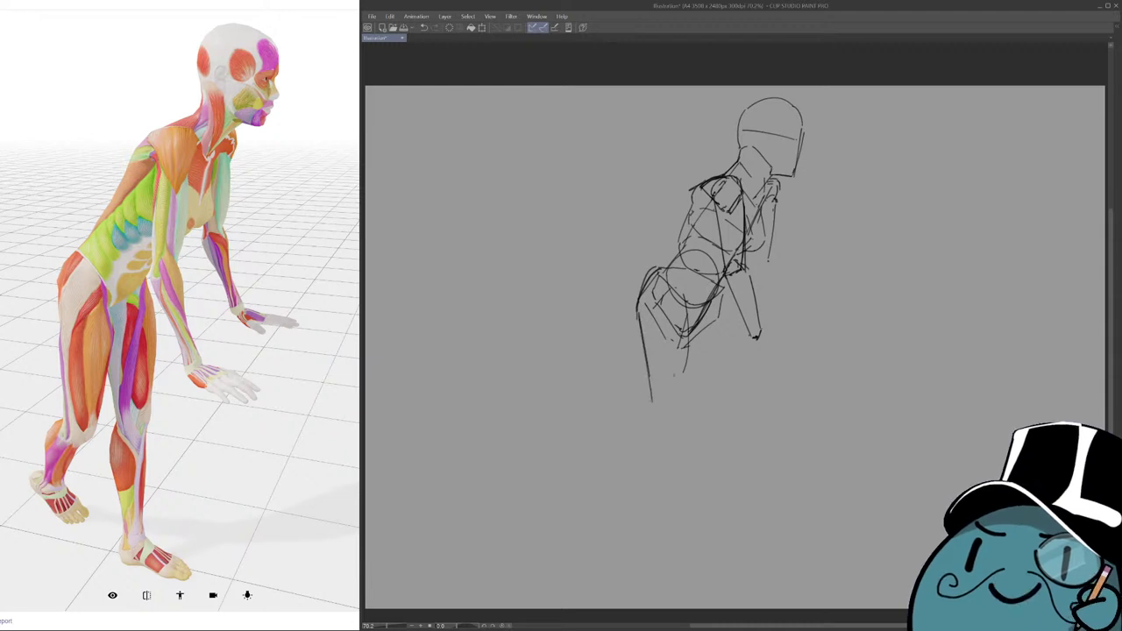
Sketch the front edge of the trailing thigh from the crotch and close it at the knee.
mouse_move(671, 291)
left_mouse_down()
mouse_move(684, 317)
mouse_move(676, 403)
left_mouse_up()
key("ctrl+z")
mouse_move(687, 346)
left_mouse_down()
mouse_move(672, 420)
mouse_move(651, 405)
left_mouse_up()
Sketch the front edge of the forward thigh from the hip to the knee, with short marks inside the pelvis.
mouse_move(731, 298)
left_mouse_down()
mouse_move(710, 293)
mouse_move(713, 480)
left_mouse_up()
key("ctrl+z")
mouse_move(706, 296)
left_mouse_down()
mouse_move(703, 418)
mouse_move(704, 401)
left_mouse_up()
key("ctrl+z")
key("ctrl+z")
left_click_drag(707, 308, 702, 440)
key("ctrl+z")
left_click_drag(707, 289, 699, 413)
key("ctrl+z")
mouse_move(702, 282)
left_mouse_down()
mouse_move(698, 312)
mouse_move(663, 303)
mouse_move(676, 276)
mouse_move(708, 399)
left_mouse_up()
key("ctrl+z")
key("ctrl+z")
key("ctrl+z")
mouse_move(699, 289)
left_mouse_down()
mouse_move(691, 441)
mouse_move(694, 433)
left_mouse_up()
left_click_drag(669, 268, 658, 279)
Sketch the back edge of the forward thigh and the shin from the knee down to the ankle.
mouse_move(657, 317)
left_mouse_down()
mouse_move(674, 413)
mouse_move(687, 399)
mouse_move(690, 512)
left_mouse_up()
key("ctrl+z")
left_click_drag(703, 403, 687, 500)
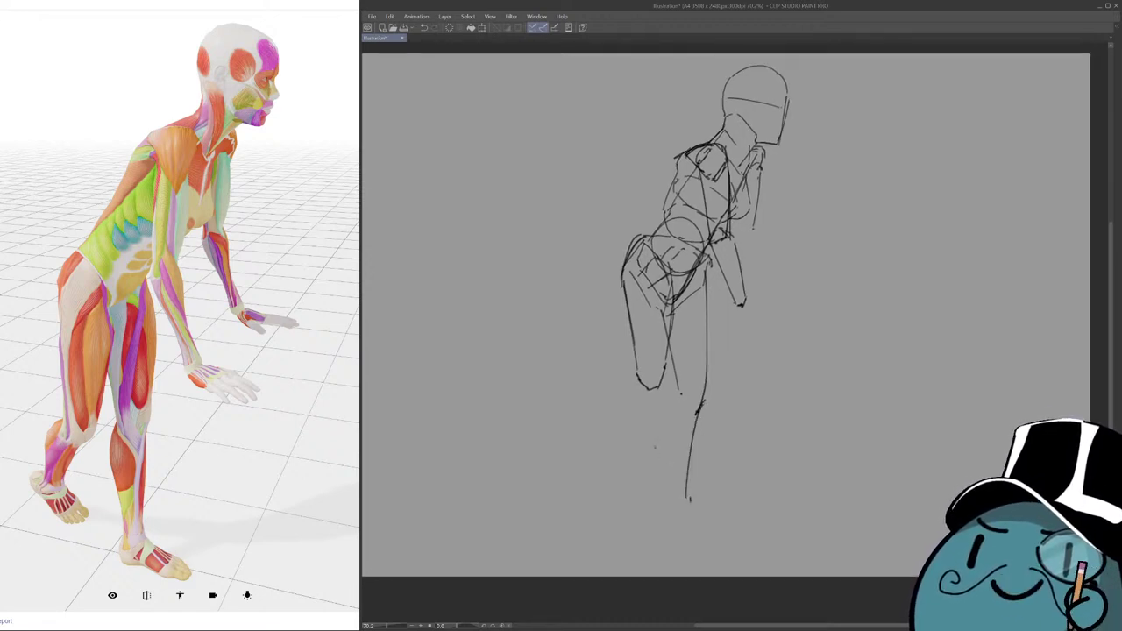
Sketch the shin of the trailing leg as a double curve slanting back from the knee.
scroll(656, 450, "up", 2)
key("ctrl+z")
left_click_drag(652, 403, 625, 456)
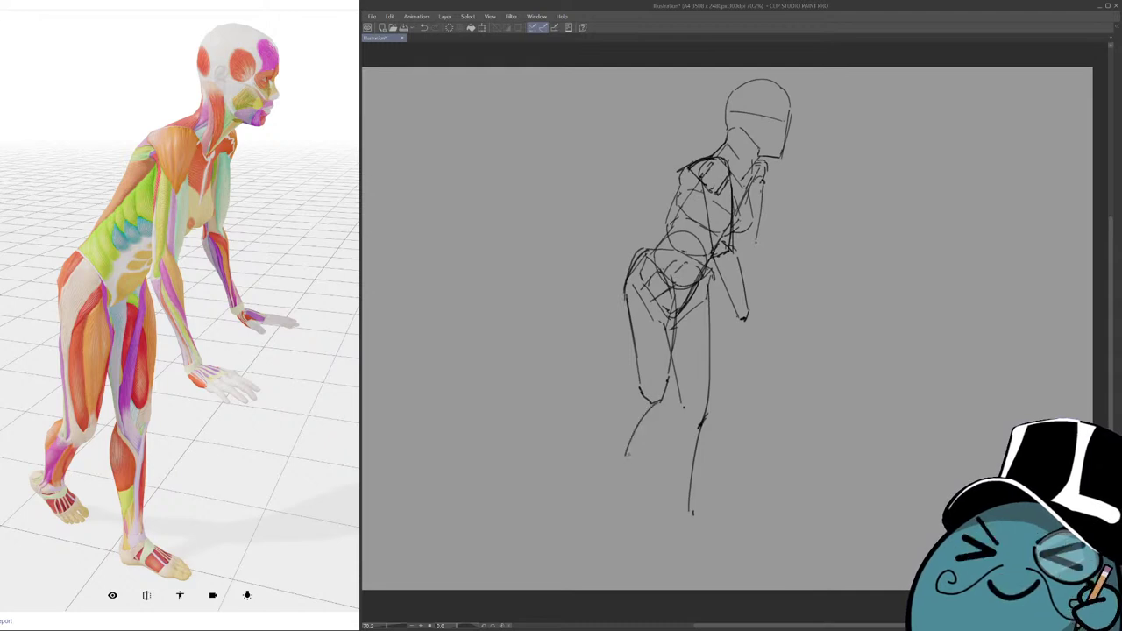
left_click_drag(662, 402, 630, 451)
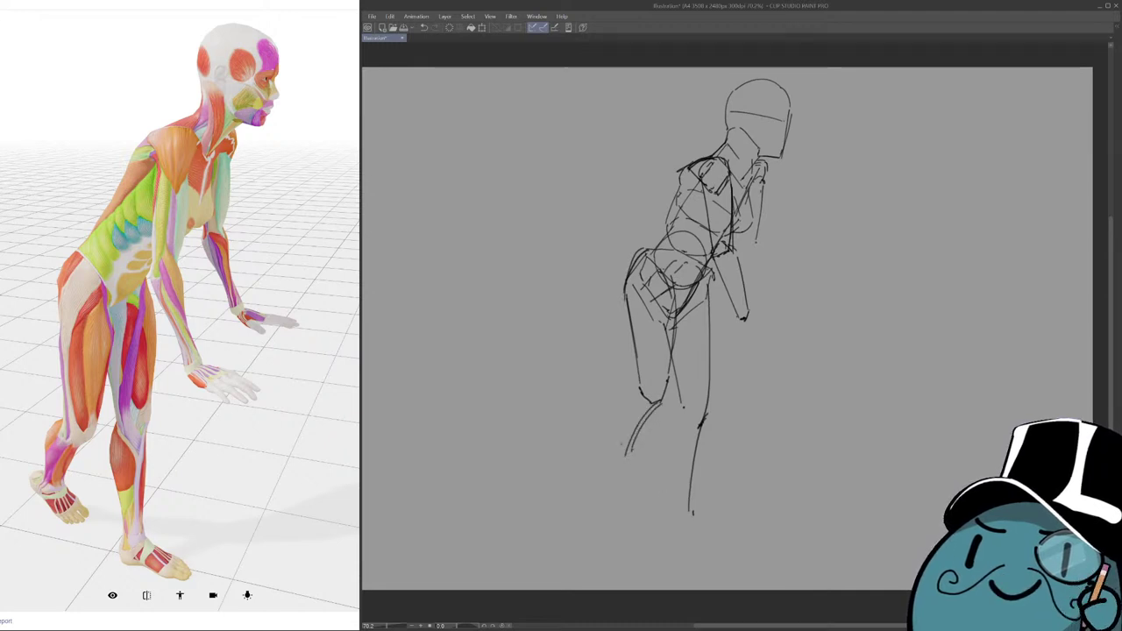
key("ctrl+z")
Try a slanted guideline through both ankles to compare the placement of the feet.
left_click_drag(581, 419, 714, 533)
key("ctrl+z")
mouse_move(615, 448)
left_mouse_down()
mouse_move(633, 445)
mouse_move(610, 454)
left_mouse_up()
left_click_drag(676, 503, 706, 529)
key("ctrl+z")
key("ctrl+z")
left_click_drag(587, 418, 721, 526)
key("ctrl+z")
key("ctrl+z")
left_click_drag(594, 409, 710, 538)
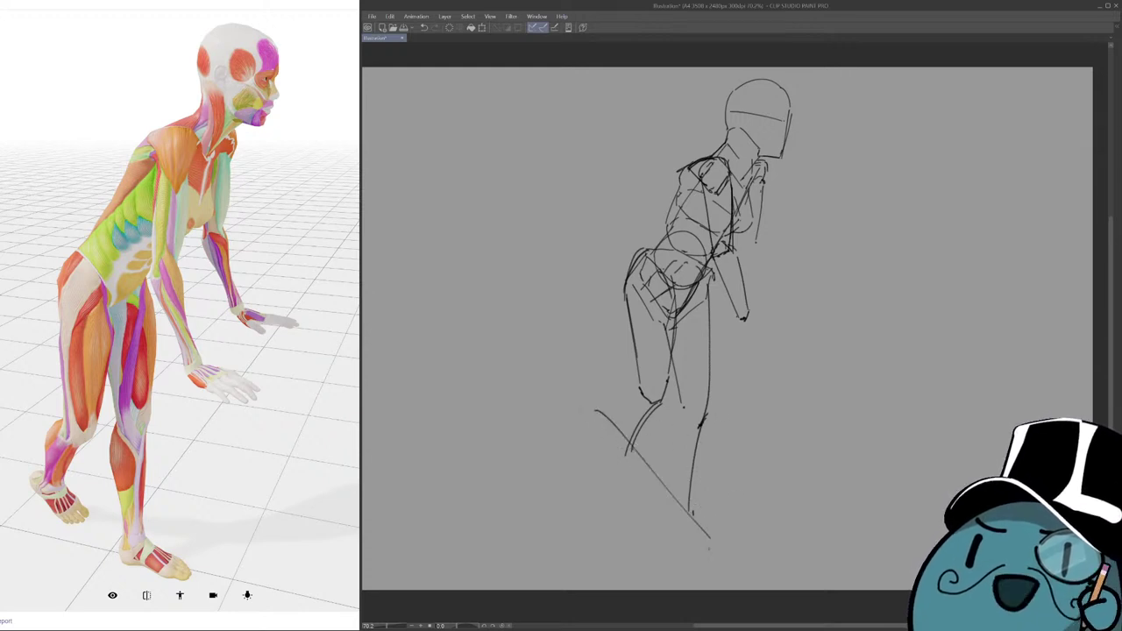
left_click_drag(666, 438, 660, 439)
key("ctrl+z")
mouse_move(635, 389)
left_mouse_down()
mouse_move(625, 386)
mouse_move(610, 428)
left_mouse_up()
key("ctrl+z")
key("ctrl+z")
Sketch the calf of the trailing leg from behind the knee and close it at the ankle.
left_click_drag(636, 390, 622, 392)
mouse_move(621, 393)
left_mouse_down()
mouse_move(613, 435)
mouse_move(625, 451)
left_mouse_up()
key("ctrl+z")
Sketch the back of the forward calf down to the ankle and block in the heel.
mouse_move(688, 412)
left_mouse_down()
mouse_move(679, 401)
mouse_move(659, 409)
mouse_move(654, 494)
left_mouse_up()
key("ctrl+z")
left_click_drag(652, 484, 658, 513)
scroll(715, 331, "down", 1)
mouse_move(671, 512)
left_mouse_down()
mouse_move(701, 526)
mouse_move(642, 522)
left_mouse_up()
key("ctrl+z")
key("ctrl+z")
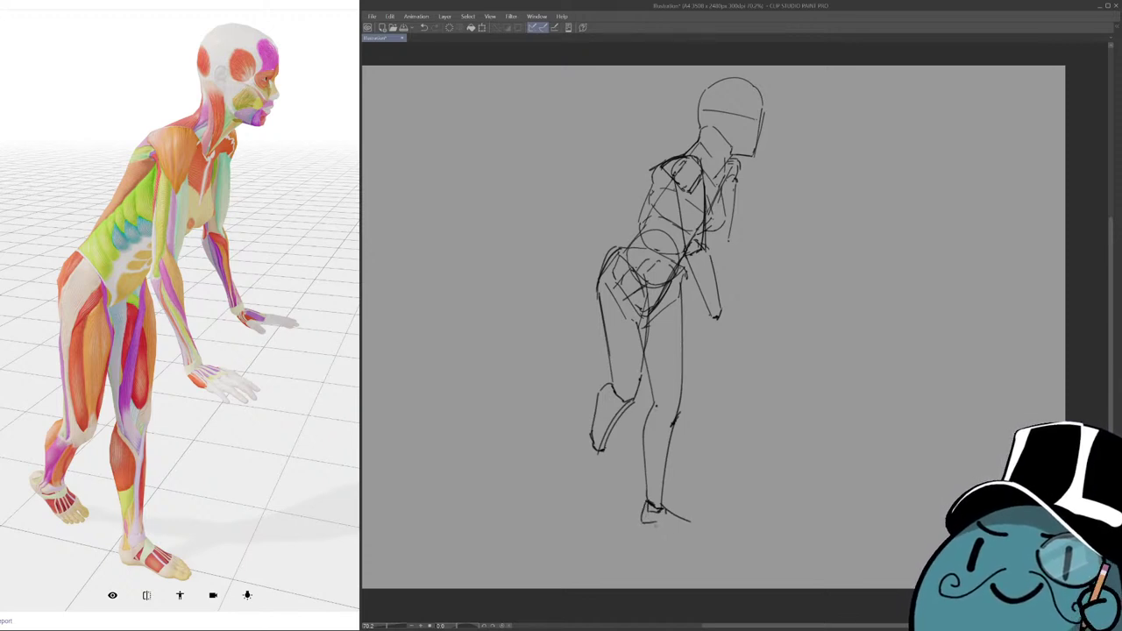
Sketch the forward foot as a wedge from the ankle to the toes and round off its tip.
mouse_move(648, 502)
left_mouse_down()
mouse_move(640, 532)
mouse_move(699, 530)
mouse_move(677, 537)
mouse_move(661, 524)
mouse_move(704, 541)
left_mouse_up()
left_click_drag(692, 491, 700, 504)
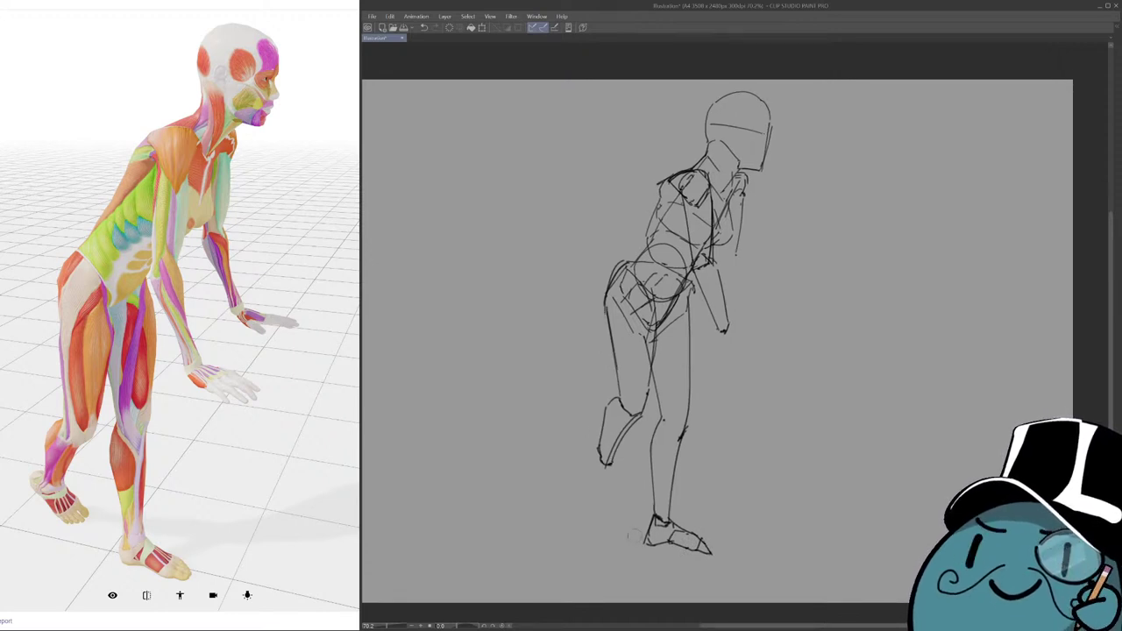
mouse_move(710, 550)
left_mouse_down()
mouse_move(701, 592)
mouse_move(709, 556)
left_mouse_up()
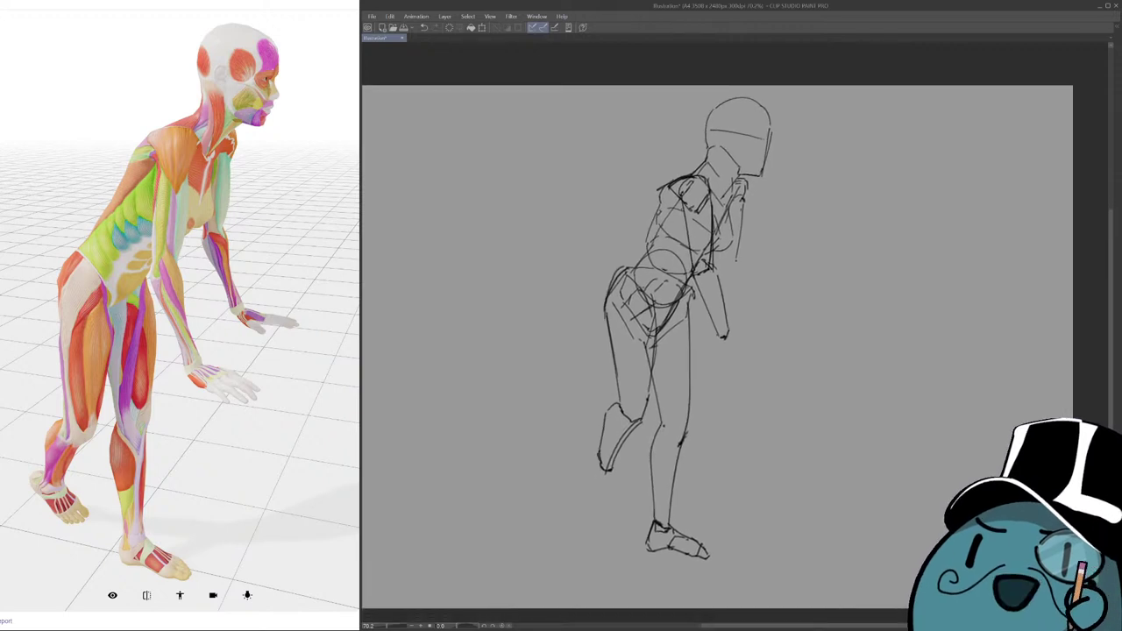
Try temporary guidelines across the legs and straight down from the near elbow to check the figure's proportions.
left_click_drag(731, 352, 739, 390)
key("ctrl+z")
mouse_move(581, 388)
left_mouse_down()
mouse_move(766, 405)
mouse_move(773, 384)
mouse_move(759, 414)
mouse_move(762, 395)
left_mouse_up()
key("ctrl+z")
key("ctrl+z")
scroll(758, 400, "down", 2)
key("h")
key("h")
left_click_drag(754, 282, 724, 294)
scroll(727, 296, "up", 1)
scroll(724, 300, "up", 1)
left_click_drag(706, 392, 704, 622)
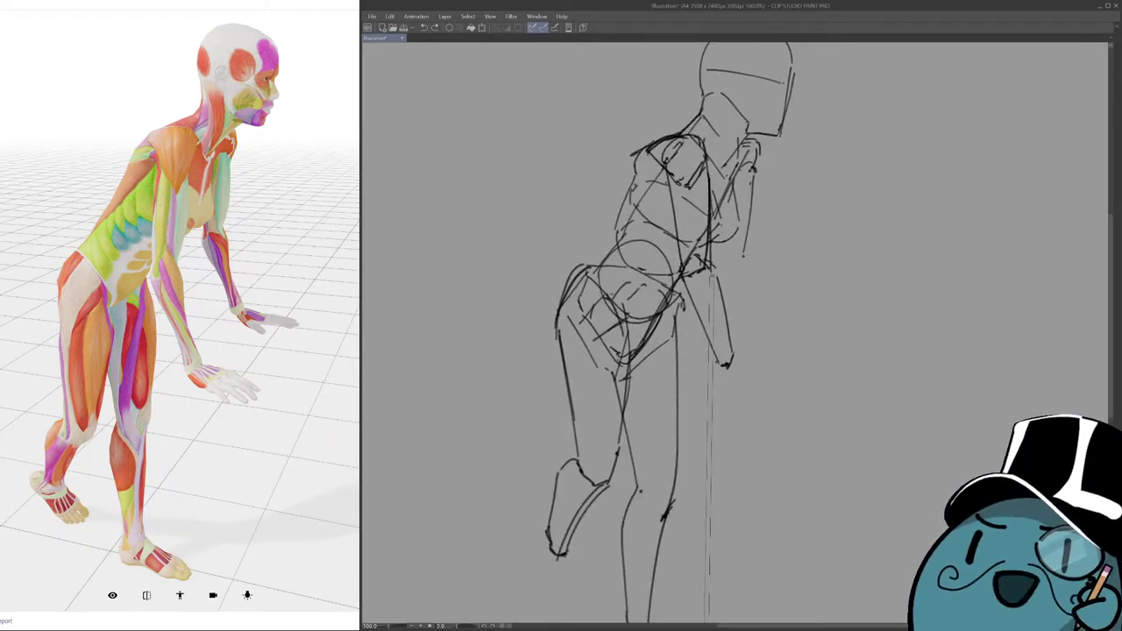
key("ctrl+z")
key("ctrl+0")
left_click_drag(740, 394, 728, 396)
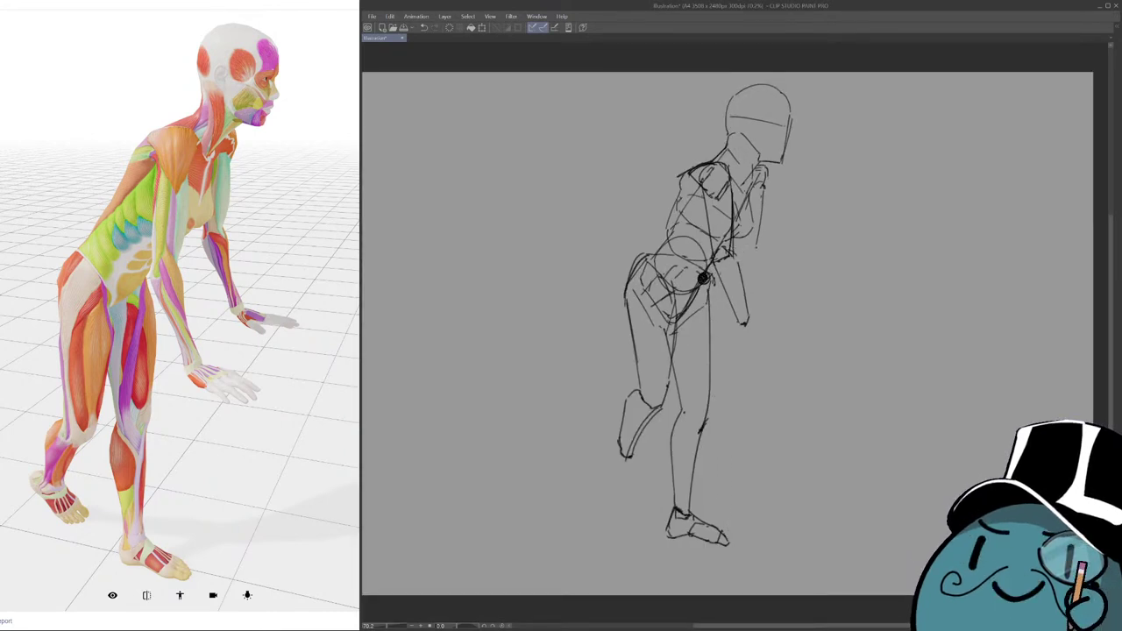
Erase the near forearm from the elbow down to the wrist.
mouse_move(741, 263)
left_mouse_down()
mouse_move(745, 322)
mouse_move(723, 252)
mouse_move(701, 277)
left_mouse_up()
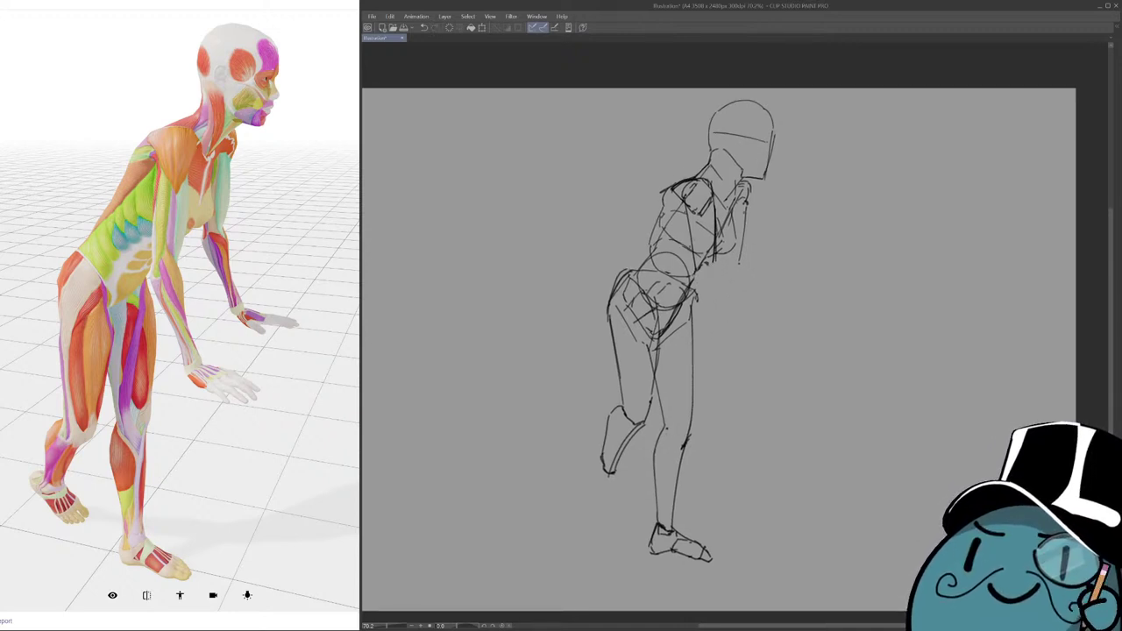
left_click_drag(691, 238, 696, 270)
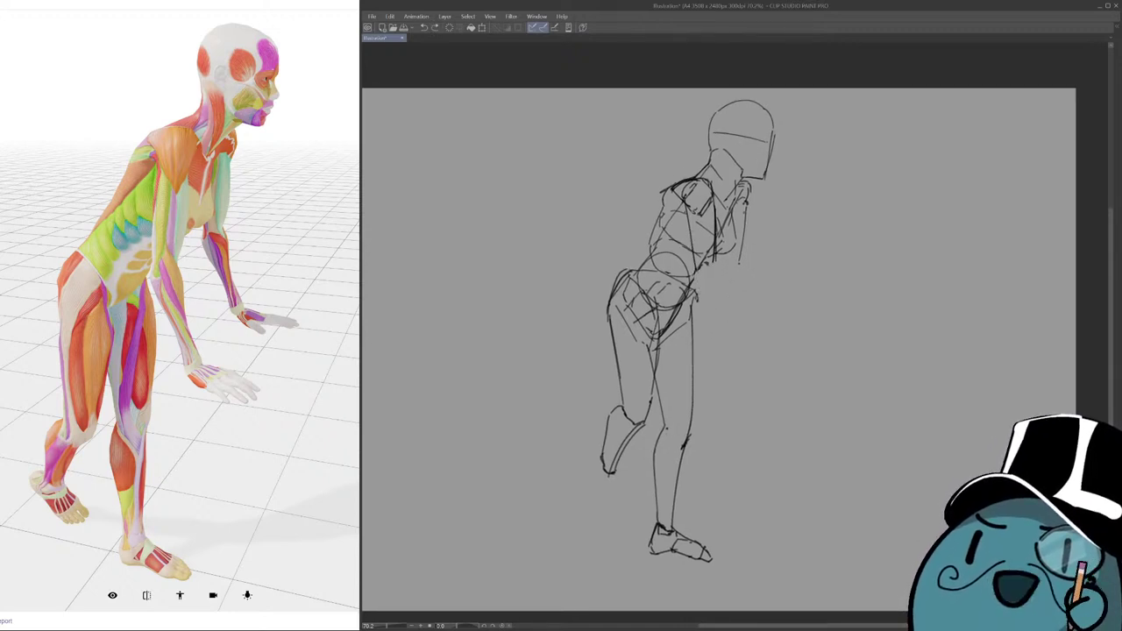
Try redrawing the near arm with a longer upper arm, a rounded elbow and the start of the forearm.
key("ctrl+z")
mouse_move(686, 191)
left_mouse_down()
mouse_move(696, 292)
mouse_move(708, 298)
left_mouse_up()
mouse_move(715, 216)
left_mouse_down()
mouse_move(712, 291)
mouse_move(742, 355)
left_mouse_up()
key("ctrl+z")
key("ctrl+z")
left_click_drag(697, 300, 733, 360)
key("ctrl+z")
key("ctrl+z")
mouse_move(698, 304)
left_mouse_down()
mouse_move(739, 368)
mouse_move(732, 374)
left_mouse_up()
key("ctrl+z")
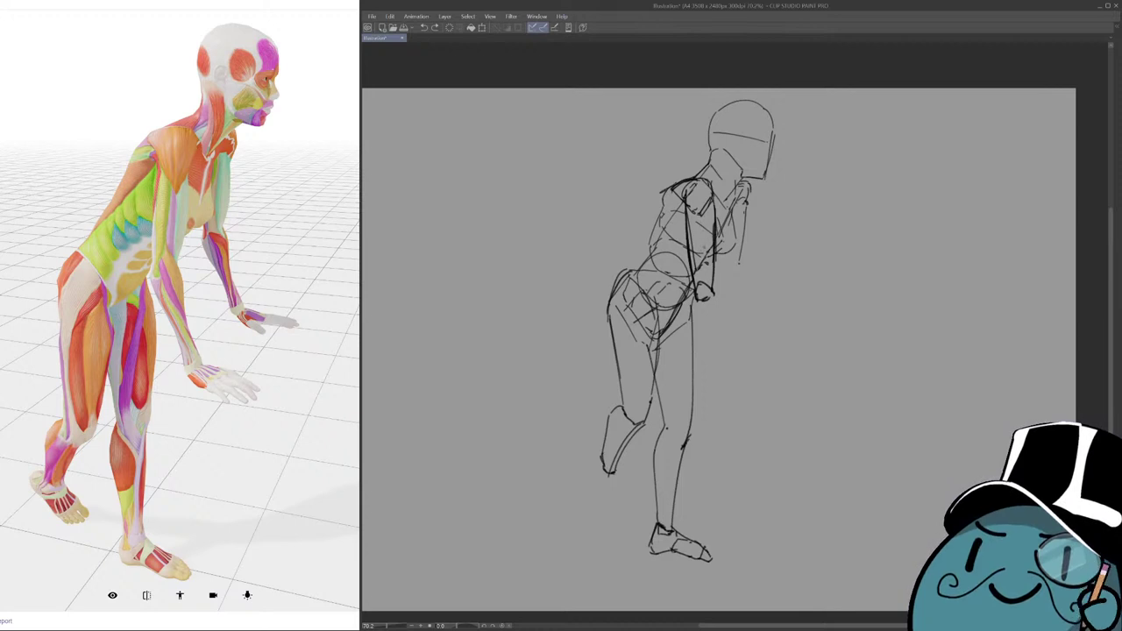
key("ctrl+z")
key("ctrl+z")
key("ctrl+z")
key("ctrl+z")
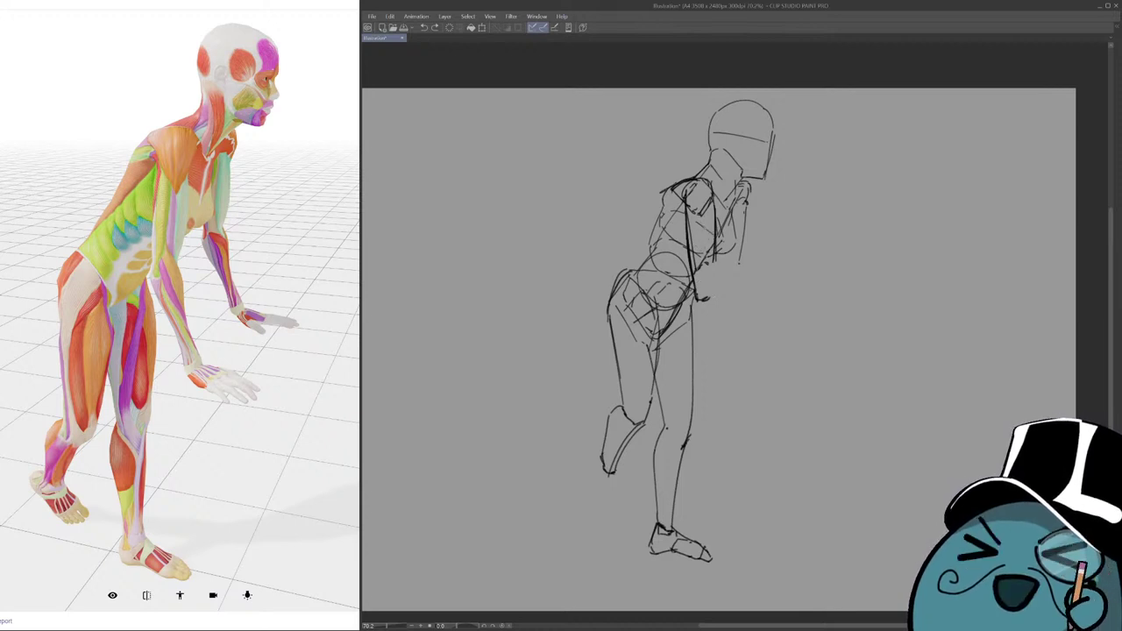
key("ctrl+z")
Redraw the front and back edges of the near upper arm from the shoulder to the elbow.
left_click_drag(686, 196, 732, 348)
key("ctrl+z")
key("ctrl+z")
mouse_move(688, 209)
left_mouse_down()
mouse_move(690, 316)
mouse_move(685, 308)
left_mouse_up()
key("ctrl+z")
left_click_drag(688, 208, 685, 314)
key("ctrl+z")
left_click_drag(685, 201, 689, 301)
mouse_move(716, 208)
left_mouse_down()
mouse_move(710, 293)
mouse_move(710, 276)
mouse_move(683, 297)
mouse_move(729, 396)
left_mouse_up()
key("ctrl+z")
key("ctrl+z")
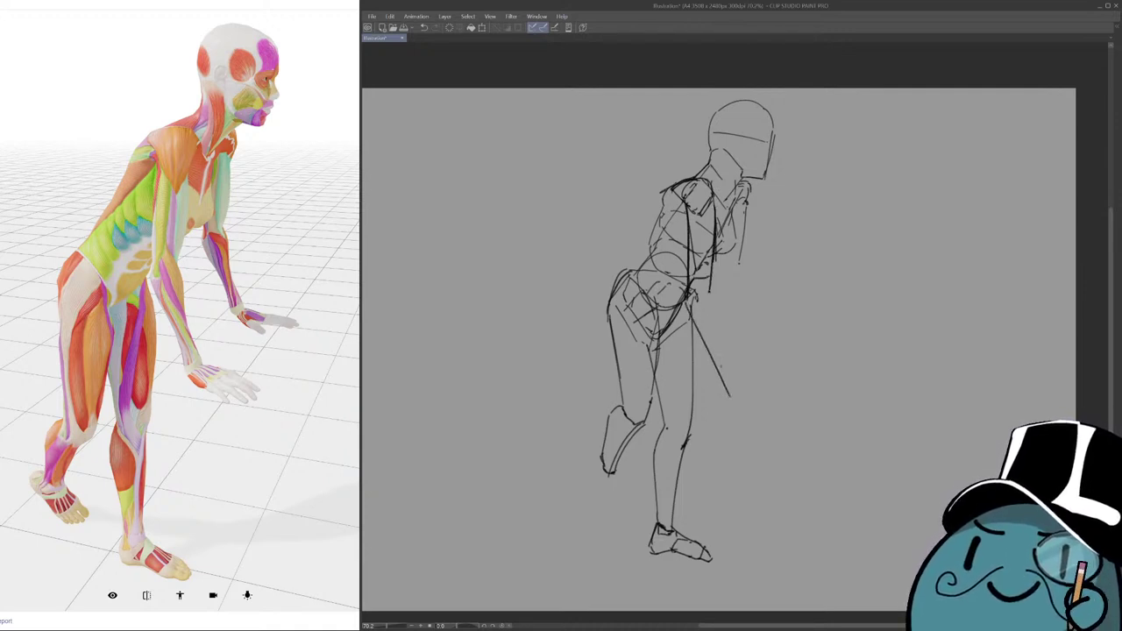
Sketch the near forearm from the elbow to the wrist and block in the hand as a flat box.
key("ctrl+z")
left_click_drag(692, 298, 712, 377)
key("ctrl+z")
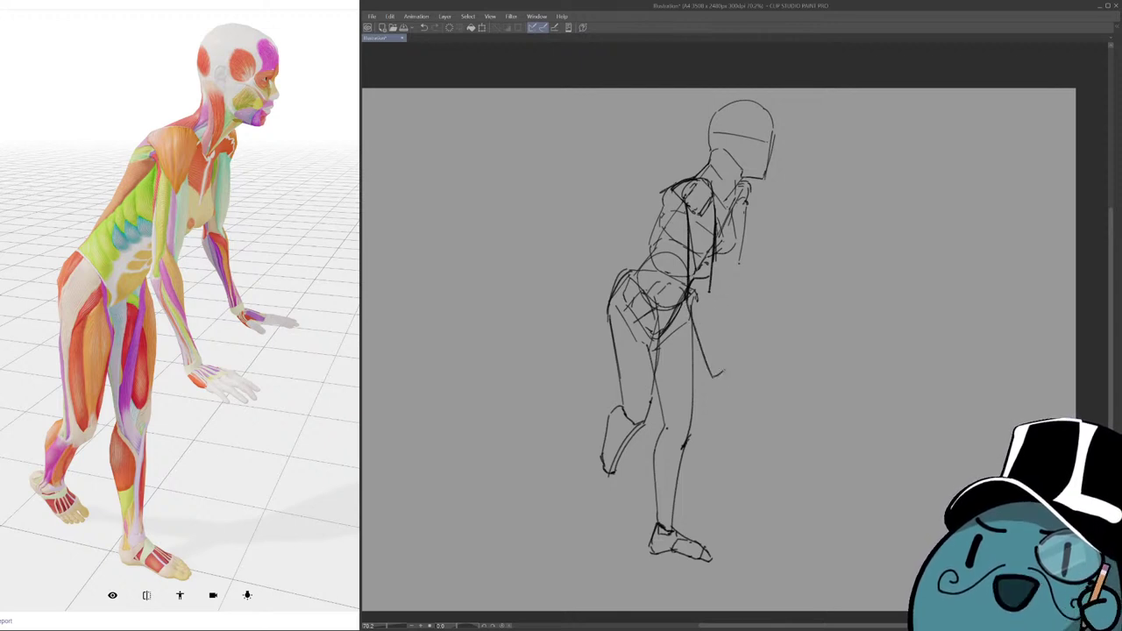
left_click_drag(712, 288, 723, 372)
key("ctrl+z")
mouse_move(712, 286)
left_mouse_down()
mouse_move(719, 364)
mouse_move(719, 355)
mouse_move(750, 380)
mouse_move(711, 374)
mouse_move(770, 399)
mouse_move(763, 385)
left_mouse_up()
key("ctrl+z")
key("ctrl+z")
mouse_move(735, 384)
left_mouse_down()
mouse_move(761, 395)
mouse_move(736, 383)
mouse_move(752, 382)
left_mouse_up()
Darken the outer edge of the far upper arm down to the elbow.
left_click_drag(747, 243, 718, 298)
mouse_move(730, 219)
left_mouse_down()
mouse_move(724, 282)
mouse_move(708, 290)
mouse_move(742, 358)
left_mouse_up()
key("ctrl+z")
Sketch the far forearm from the elbow to the wrist and block in its hand as a thin box.
left_click_drag(710, 292, 735, 346)
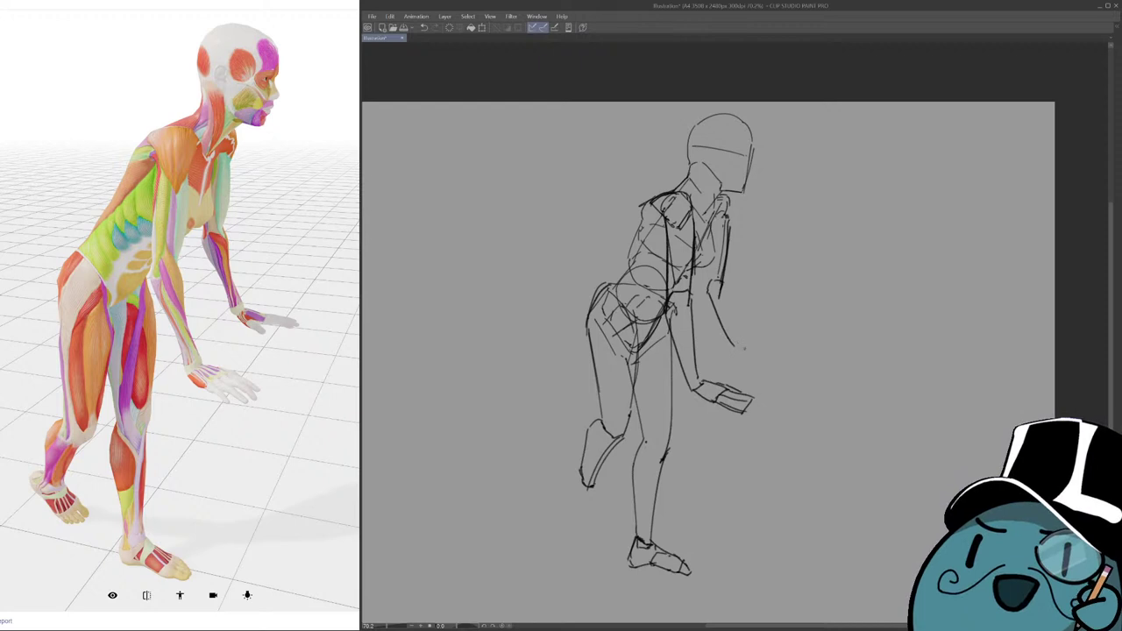
mouse_move(583, 335)
left_mouse_down()
mouse_move(792, 345)
mouse_move(746, 340)
left_mouse_up()
key("ctrl+z")
key("ctrl+z")
left_click_drag(720, 284, 728, 289)
left_click_drag(727, 287, 747, 344)
key("ctrl+z")
key("ctrl+z")
mouse_move(726, 291)
left_mouse_down()
mouse_move(745, 342)
mouse_move(791, 351)
mouse_move(787, 360)
mouse_move(770, 348)
mouse_move(761, 361)
mouse_move(787, 352)
mouse_move(786, 342)
left_mouse_up()
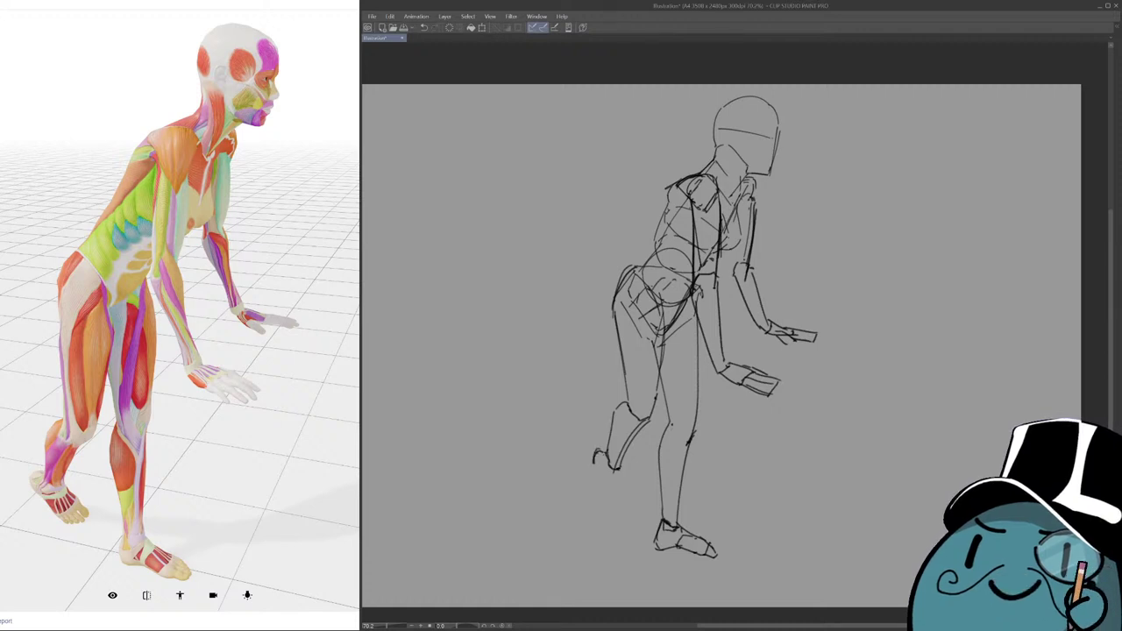
Sketch the rear foot from a rounded heel along the sole to the toes.
mouse_move(615, 470)
left_mouse_down()
mouse_move(620, 461)
mouse_move(624, 484)
left_mouse_up()
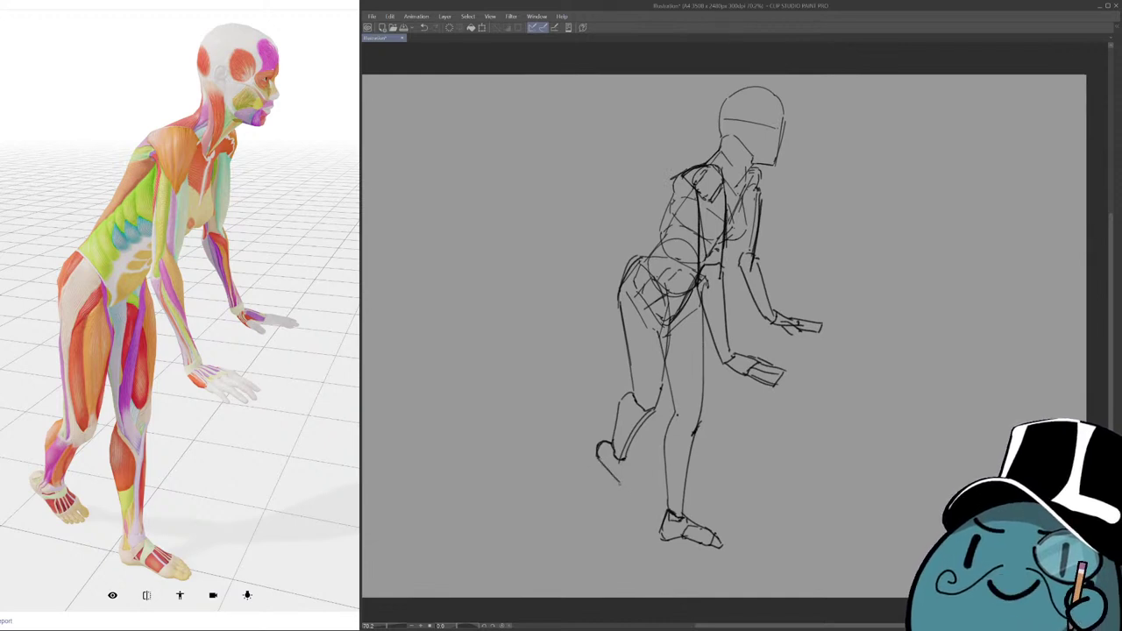
key("ctrl+z")
mouse_move(597, 455)
left_mouse_down()
mouse_move(625, 491)
mouse_move(644, 474)
mouse_move(647, 488)
mouse_move(618, 472)
left_mouse_up()
key("ctrl+z")
key("ctrl+z")
key("ctrl+z")
key("ctrl+z")
key("ctrl+z")
left_click_drag(762, 420, 717, 446)
key("h")
key("h")
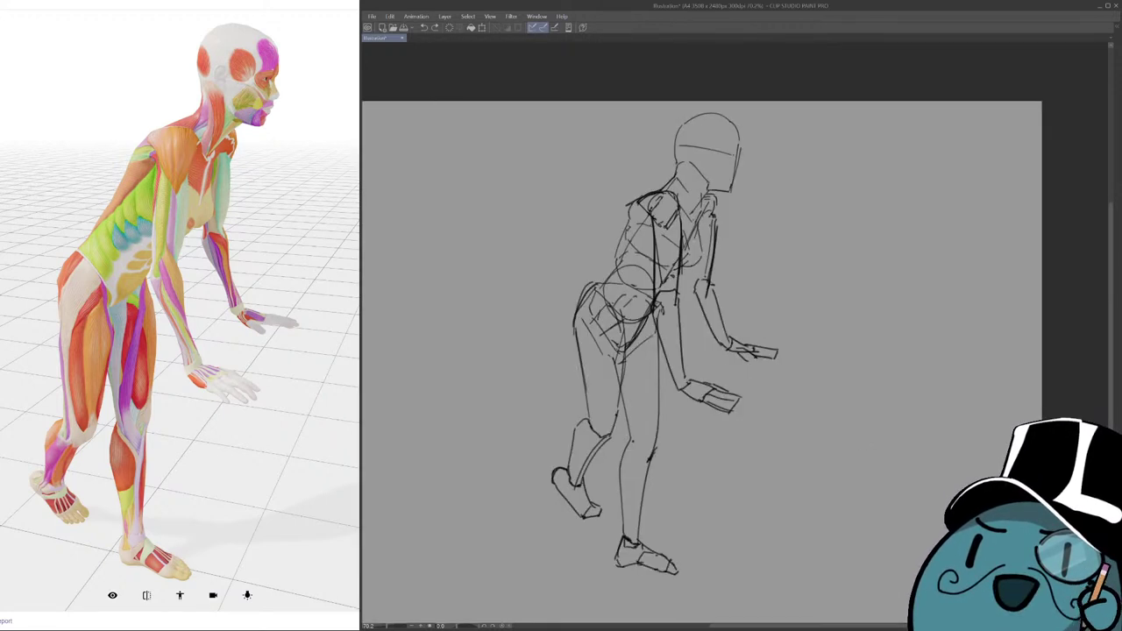
left_click_drag(837, 178, 830, 204)
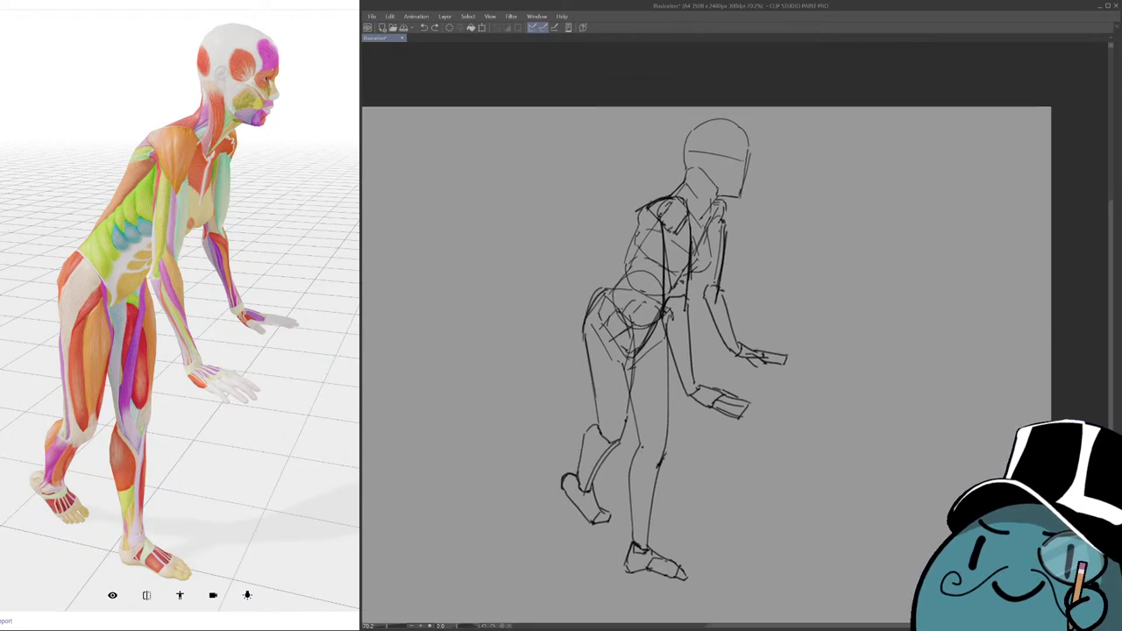
left_click_drag(754, 207, 758, 177)
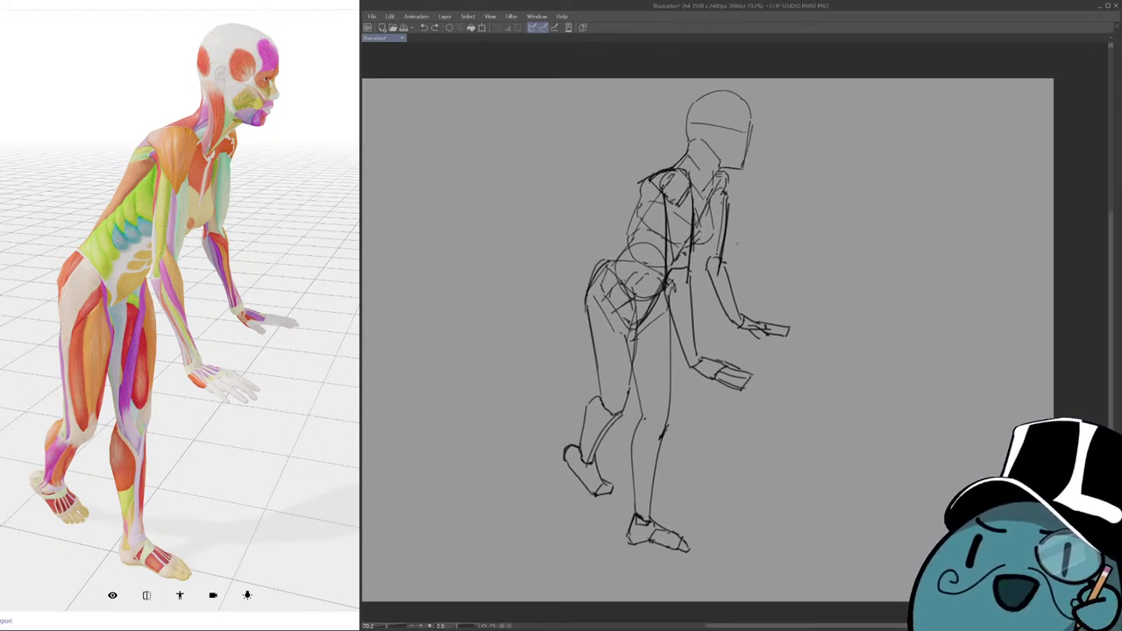
left_click_drag(772, 233, 779, 264)
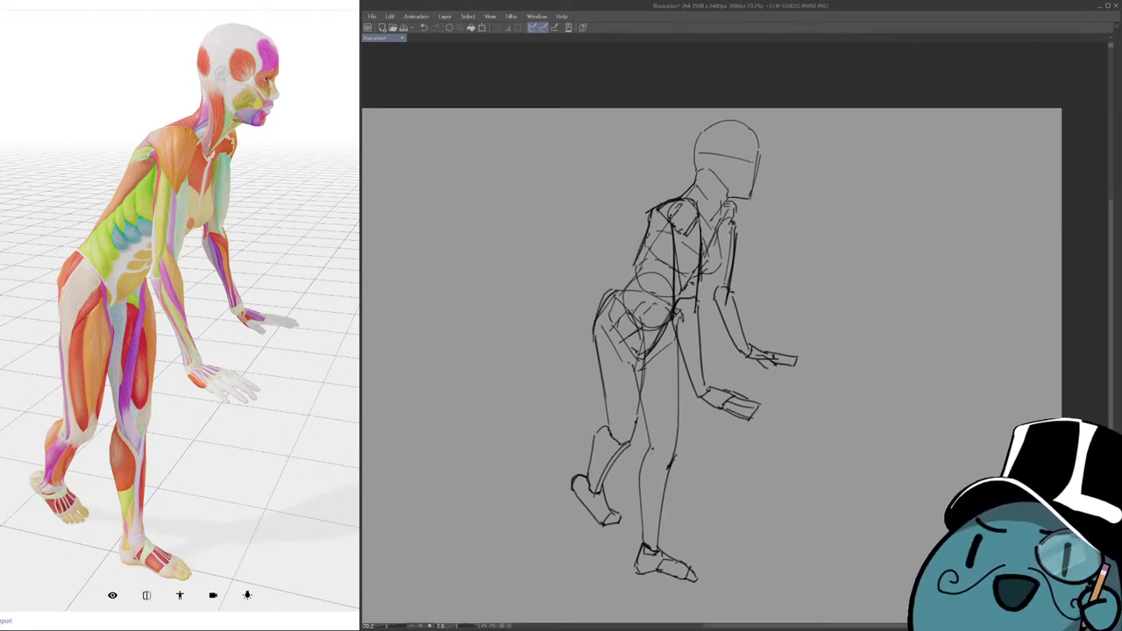
Try a stronger back contour from the shoulder over the hip and down the rear thigh.
left_click_drag(658, 206, 626, 279)
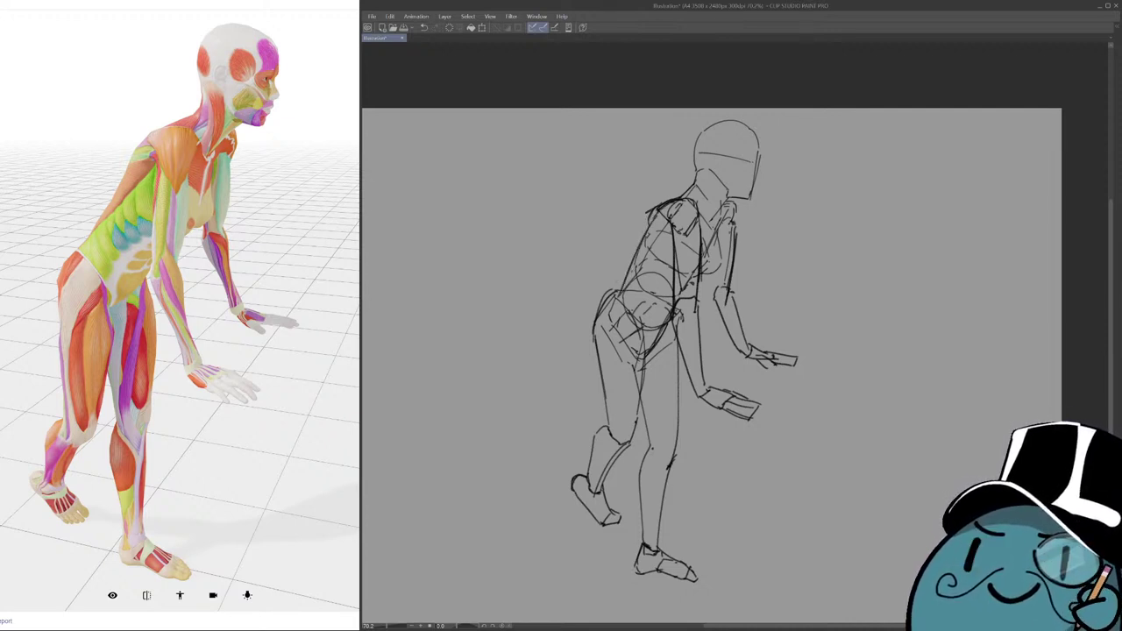
left_click_drag(667, 202, 624, 270)
key("ctrl+z")
left_click_drag(667, 203, 598, 341)
key("ctrl+z")
mouse_move(612, 301)
left_mouse_down()
mouse_move(598, 355)
mouse_move(606, 386)
left_mouse_up()
key("ctrl+z")
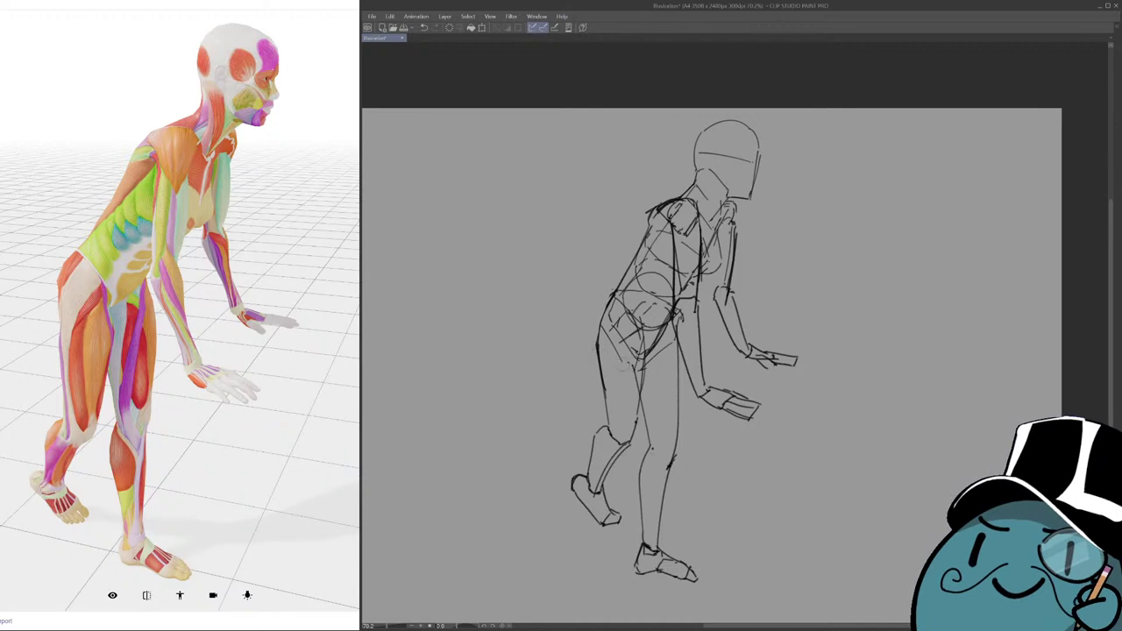
key("ctrl+z")
key("ctrl+z")
key("ctrl+z")
key("ctrl+z")
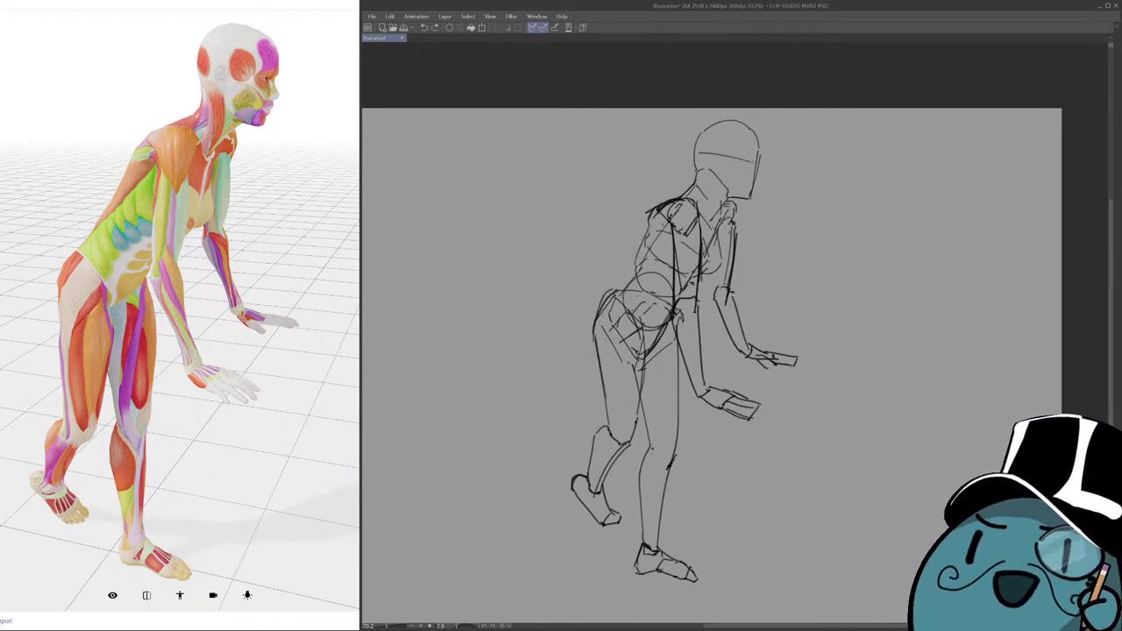
Redraw the back contour from the shoulder to the hip and outline the front of the chest.
mouse_move(672, 198)
left_mouse_down()
mouse_move(594, 336)
mouse_move(644, 327)
left_mouse_up()
mouse_move(707, 289)
left_mouse_down()
mouse_move(694, 293)
mouse_move(674, 273)
mouse_move(671, 290)
left_mouse_up()
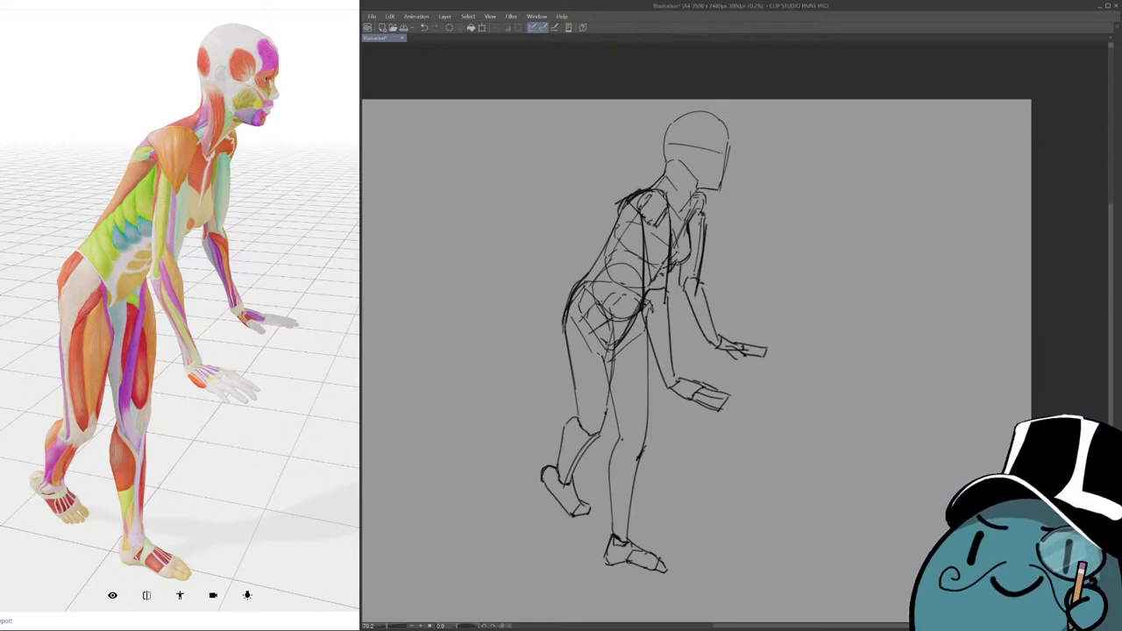
left_click_drag(679, 289, 694, 251)
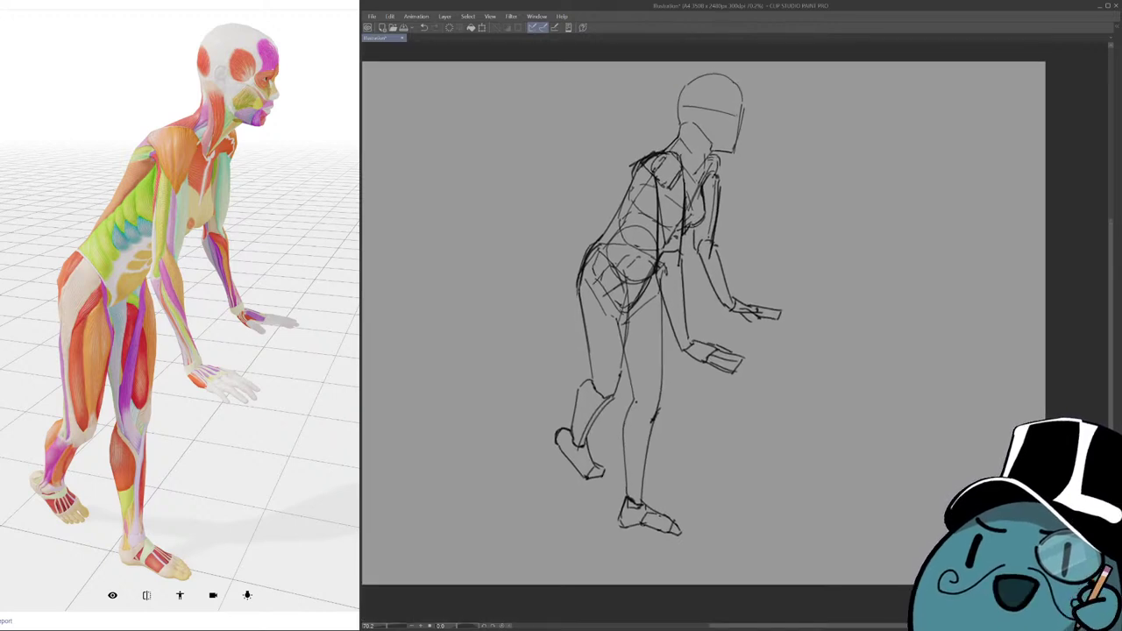
Reinforce the inner and outer contours of both thighs from the hips down to the knees.
mouse_move(580, 277)
left_mouse_down()
mouse_move(608, 251)
mouse_move(628, 305)
mouse_move(615, 392)
left_mouse_up()
key("ctrl+z")
key("ctrl+z")
left_click_drag(626, 299, 614, 393)
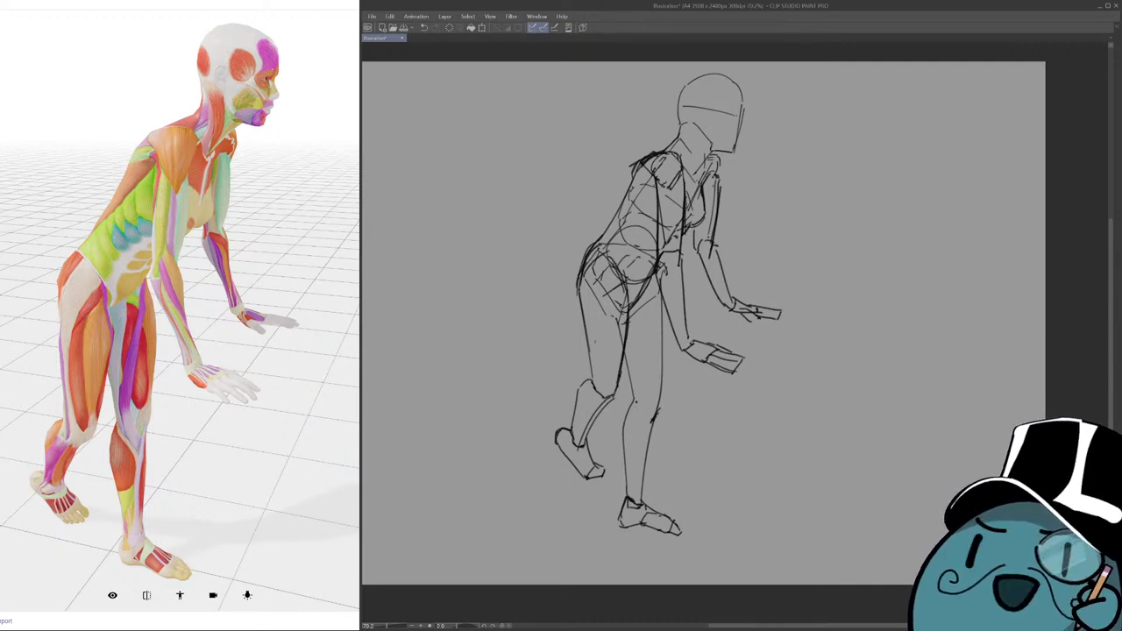
mouse_move(585, 267)
left_mouse_down()
mouse_move(594, 393)
mouse_move(589, 352)
left_mouse_up()
left_click_drag(657, 256, 659, 364)
key("ctrl+z")
left_click_drag(664, 279, 659, 379)
left_click_drag(632, 336, 625, 376)
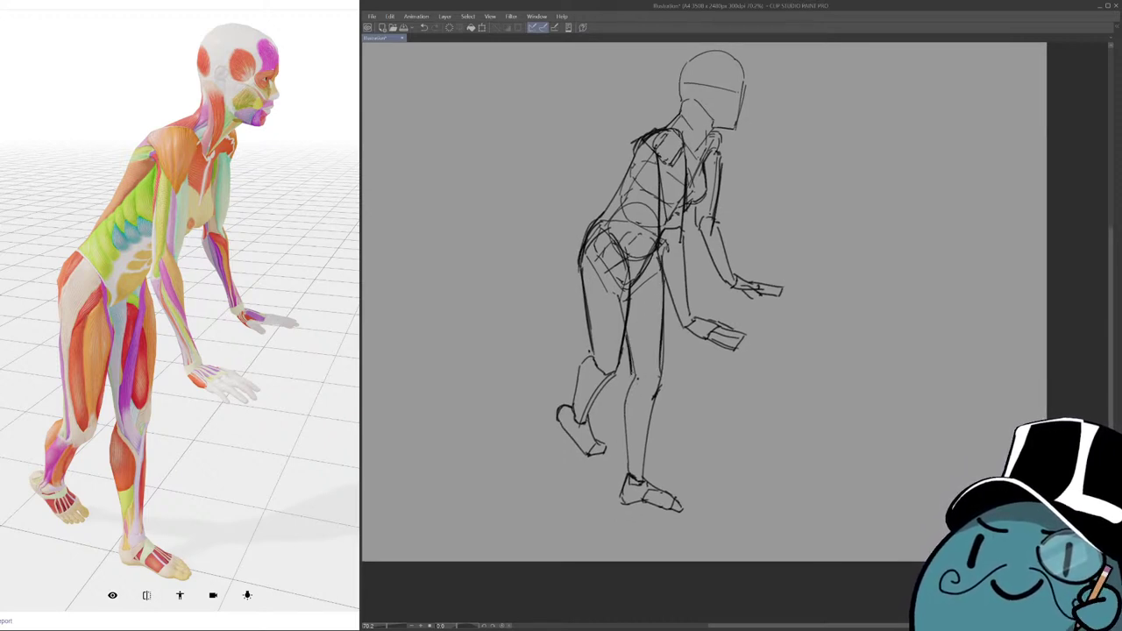
left_click_drag(652, 307, 635, 336)
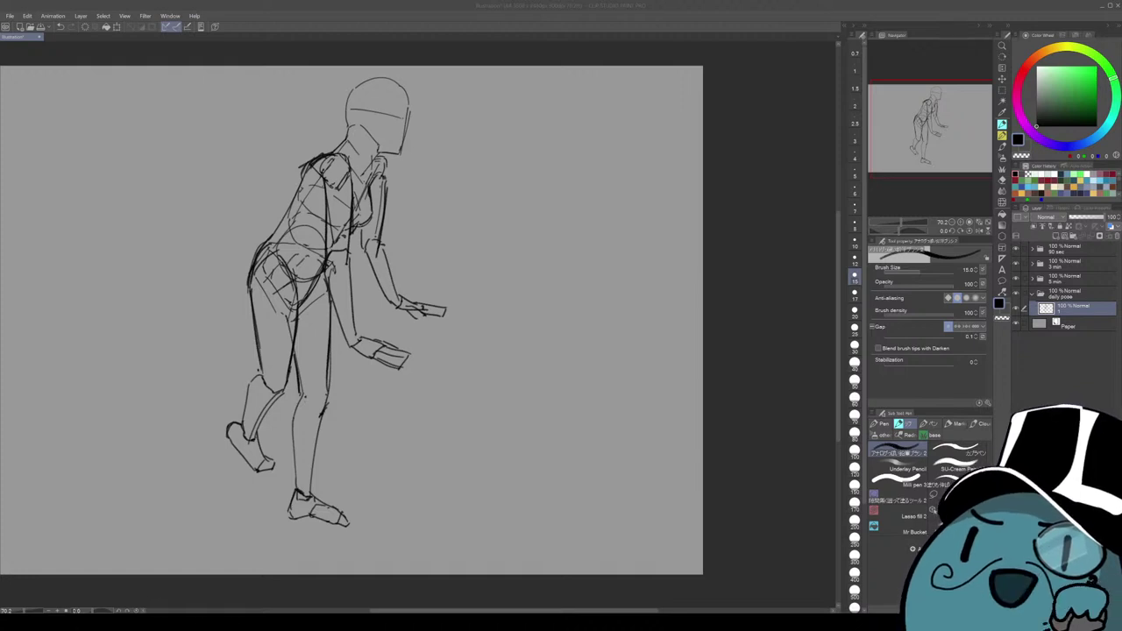
Fit the whole canvas in view, hide the daily pose sketch and expand the 5 min, 3 min and 90 sec layer folders.
left_click(772, 237)
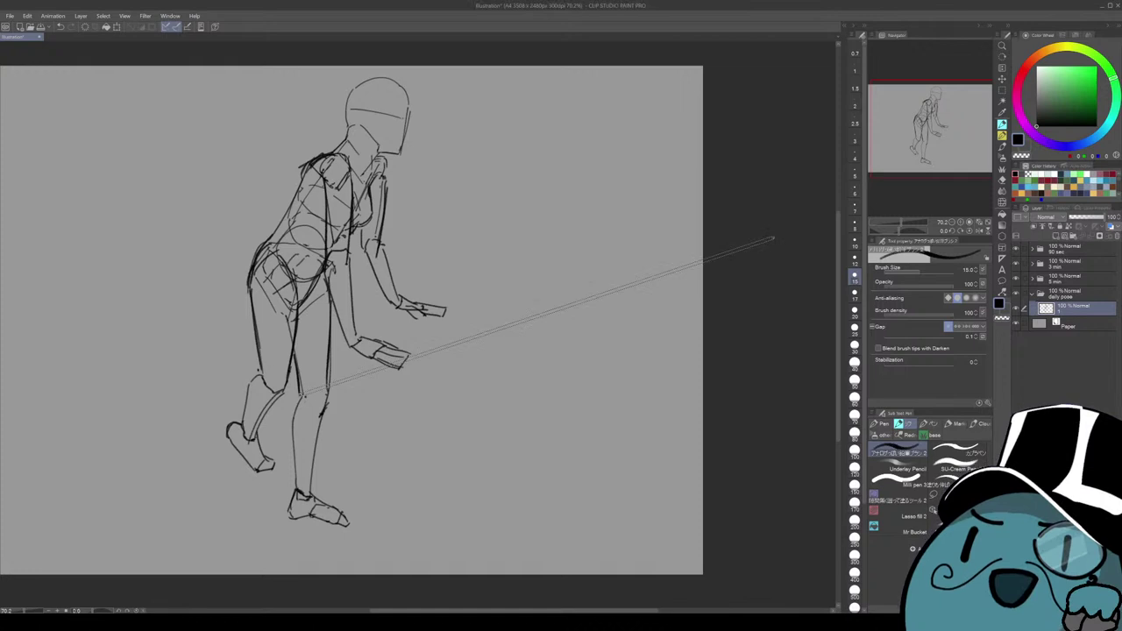
key("ctrl+0")
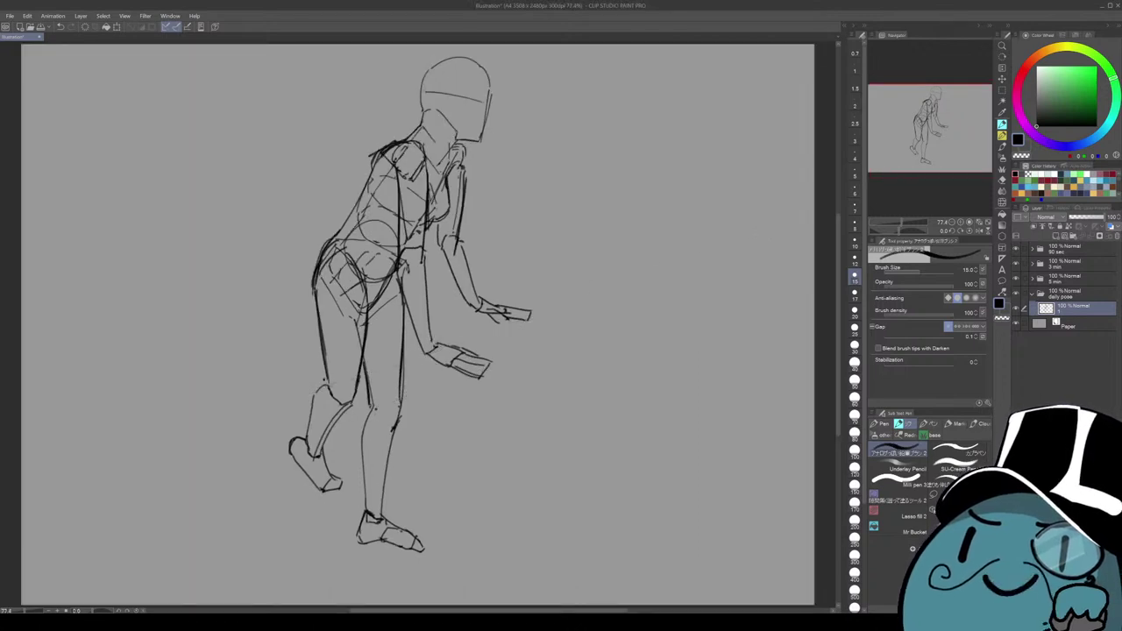
left_click(1016, 309)
left_click(1032, 278)
left_click(1032, 263)
left_click(1032, 249)
Show layer 1 of the 90 sec folder, scale its standing figure down and place it in the canvas's upper-left corner.
left_click(1073, 264)
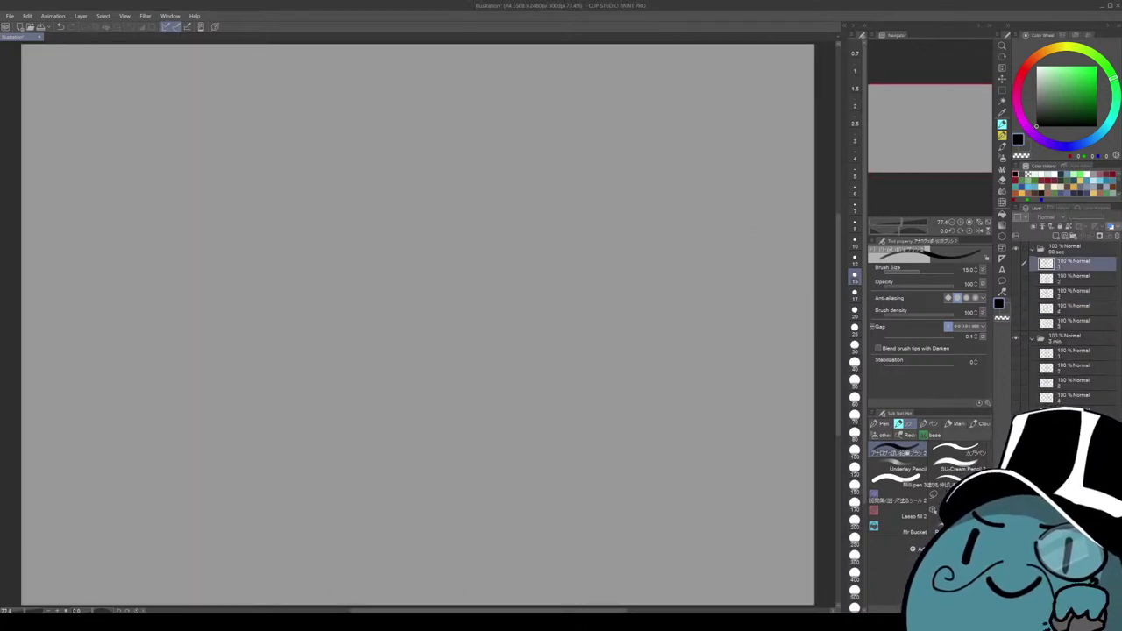
left_click(1015, 263)
key("ctrl+t")
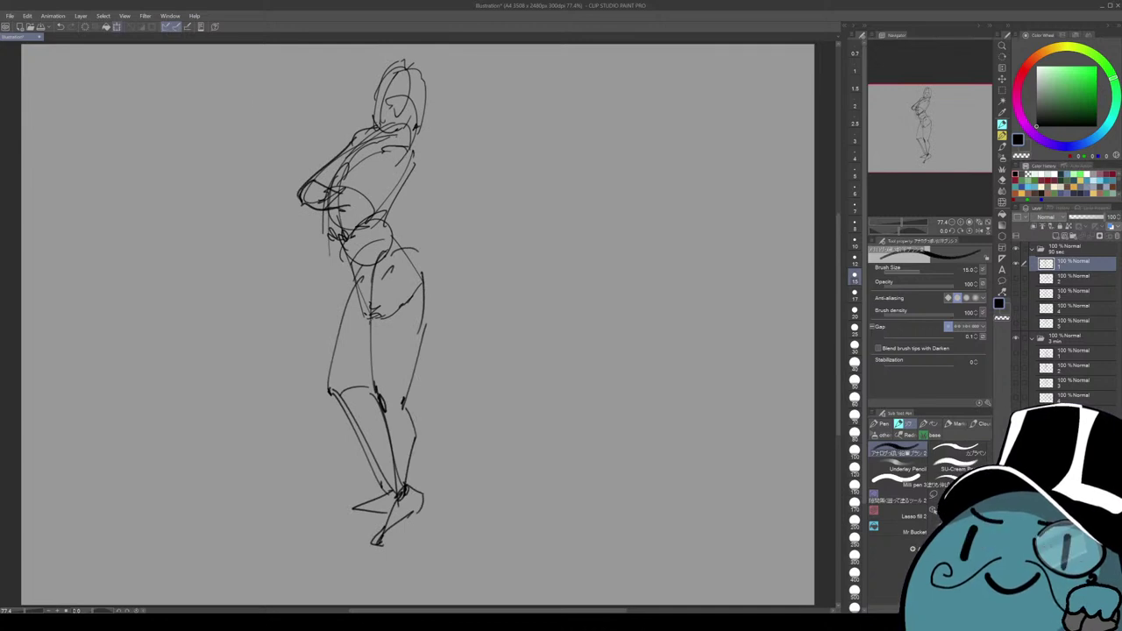
left_click_drag(428, 58, 371, 274)
mouse_move(333, 412)
left_mouse_down()
mouse_move(118, 454)
mouse_move(68, 451)
mouse_move(113, 214)
mouse_move(61, 177)
left_mouse_up()
left_click(42, 331)
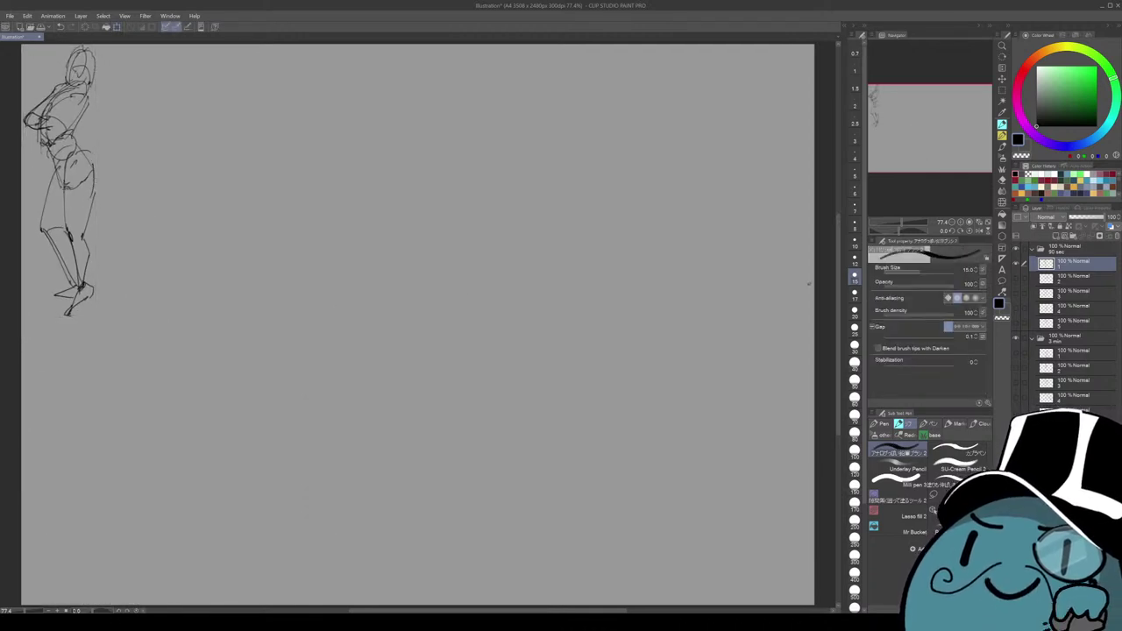
Show layer 2 of the 90 sec folder, scale its seated figure to 62% and place it below the standing figure.
left_click(1073, 279)
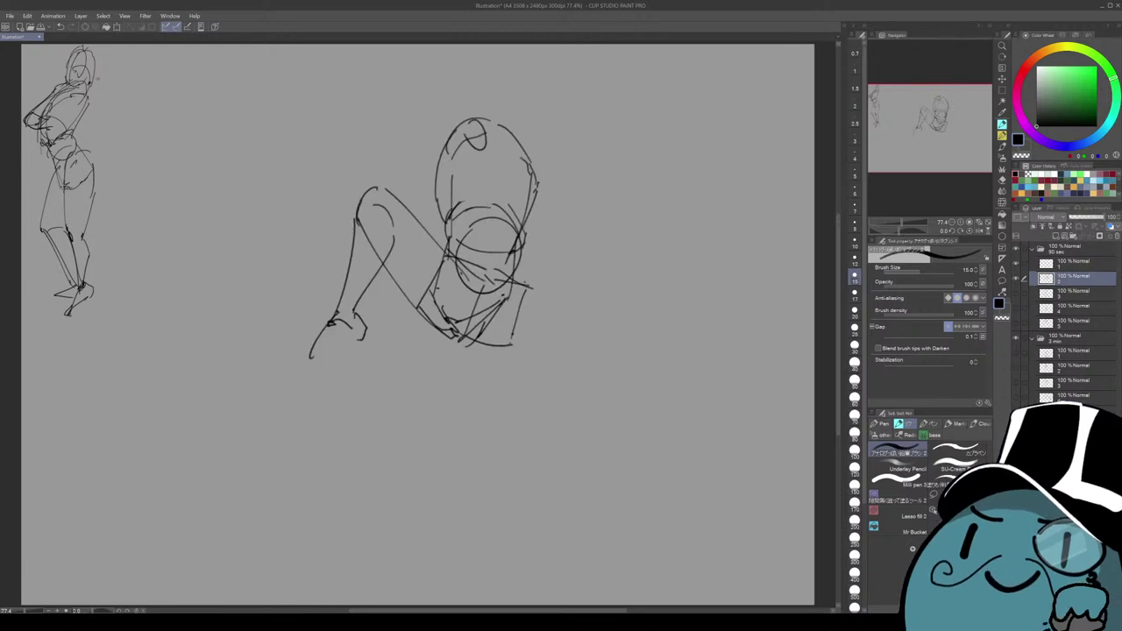
key("ctrl+t")
mouse_move(540, 116)
left_mouse_down()
mouse_move(441, 233)
mouse_move(454, 207)
left_mouse_up()
mouse_move(381, 283)
left_mouse_down()
mouse_move(152, 143)
mouse_move(155, 120)
mouse_move(167, 258)
mouse_move(116, 345)
mouse_move(84, 346)
mouse_move(175, 116)
mouse_move(157, 296)
mouse_move(88, 337)
mouse_move(115, 341)
left_mouse_up()
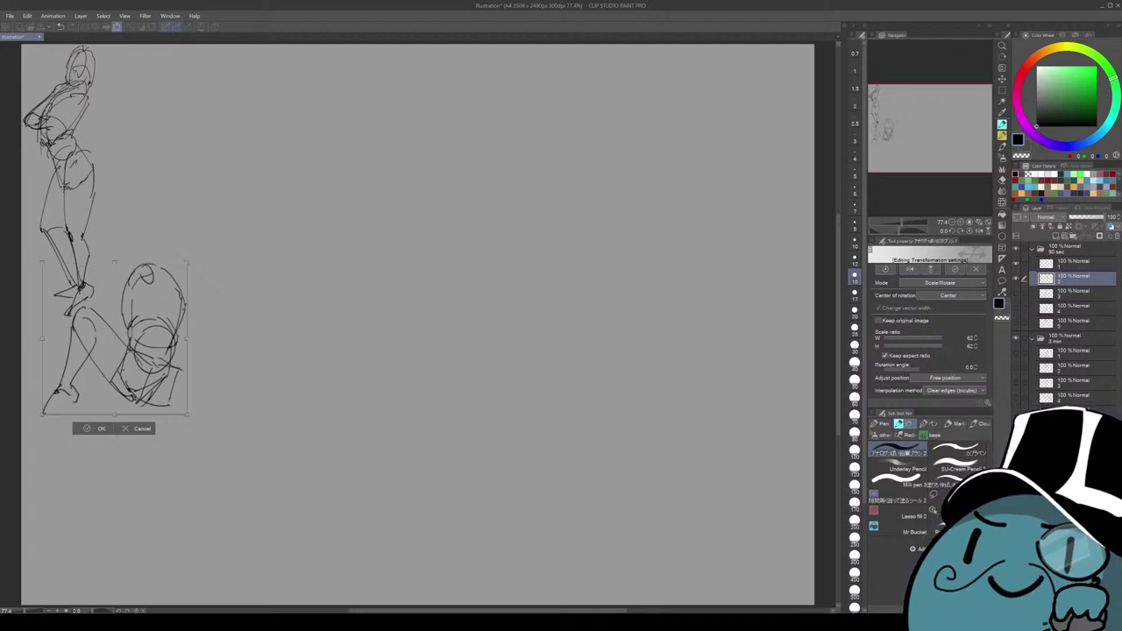
key("Return")
Show layer 3 of the 90 sec folder, scale its crouching figure to 48% and place it beside the standing figure.
left_click(1074, 290)
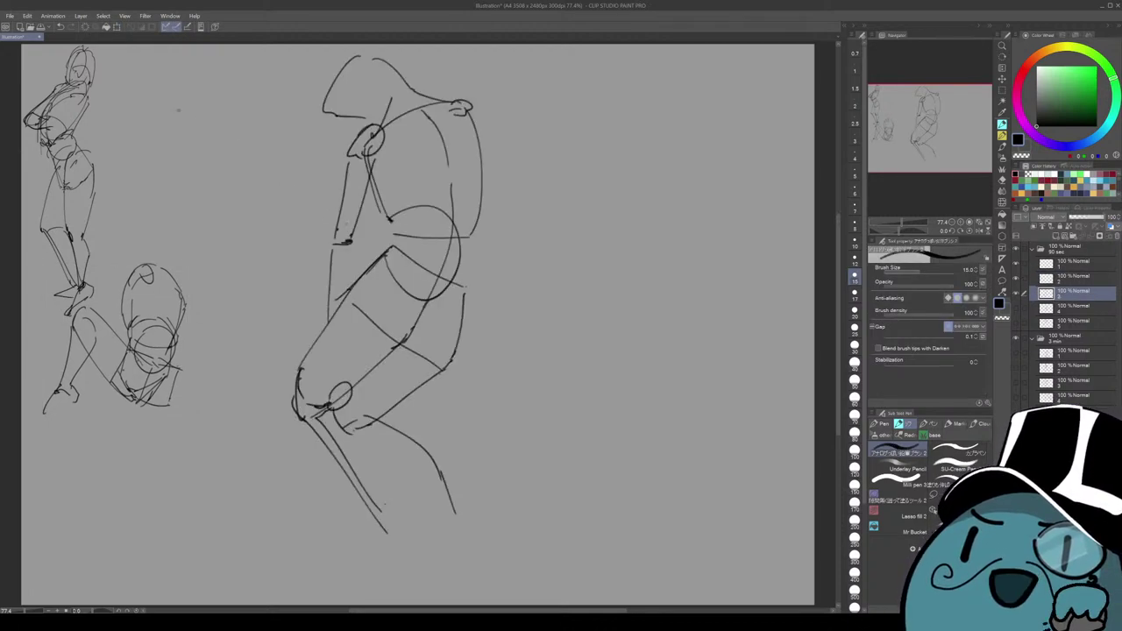
left_click(117, 28)
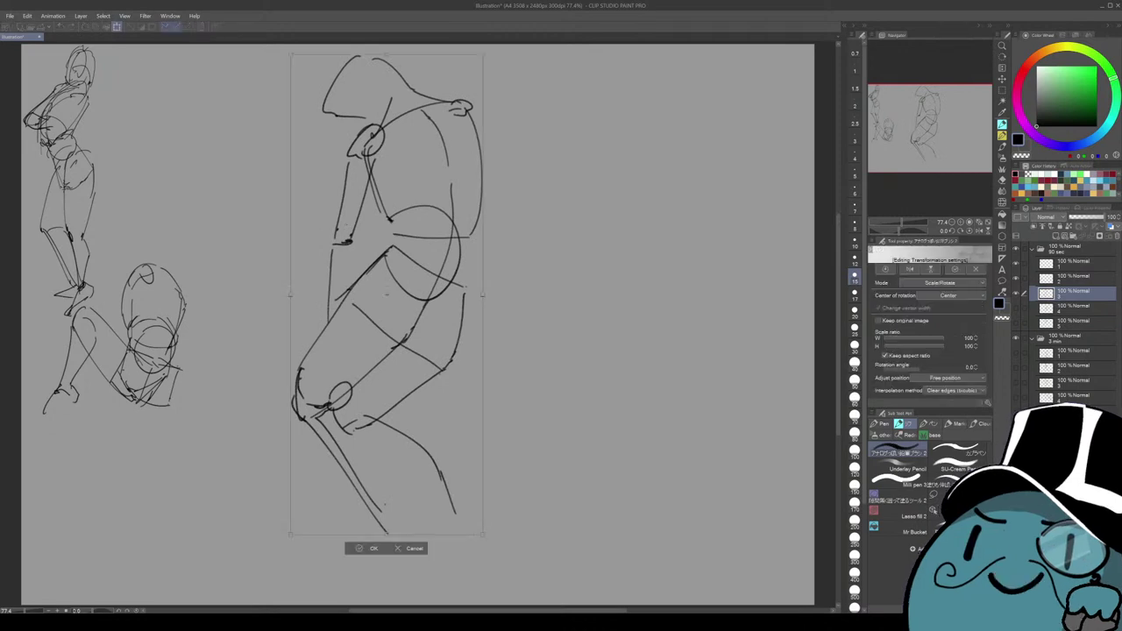
left_click_drag(482, 56, 396, 270)
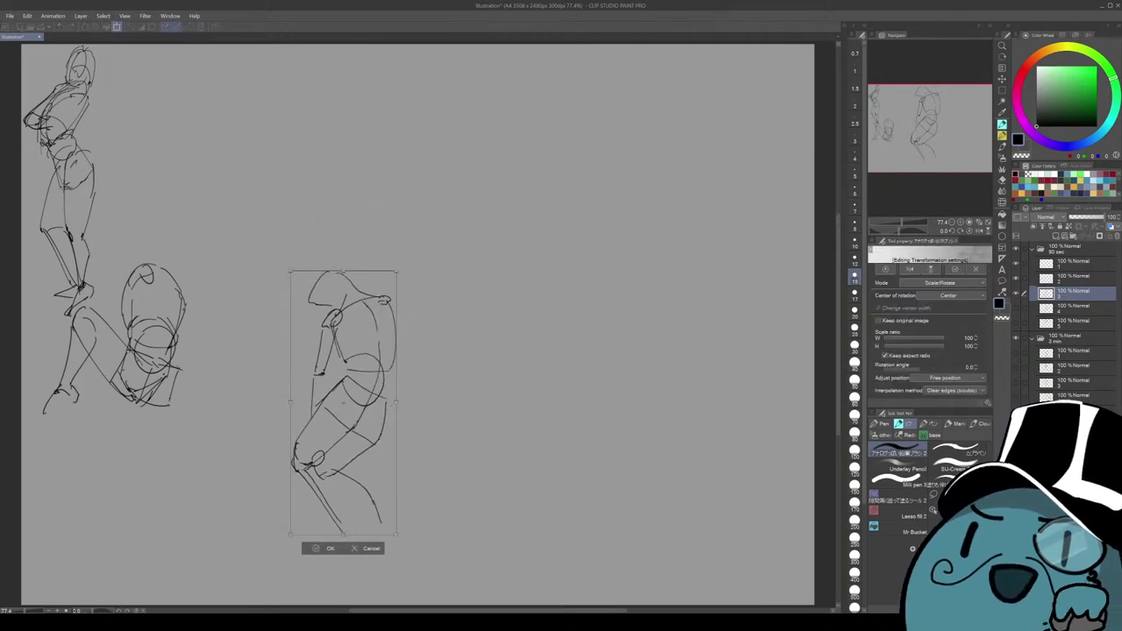
mouse_move(342, 402)
left_mouse_down()
mouse_move(132, 197)
mouse_move(187, 232)
mouse_move(273, 345)
left_mouse_up()
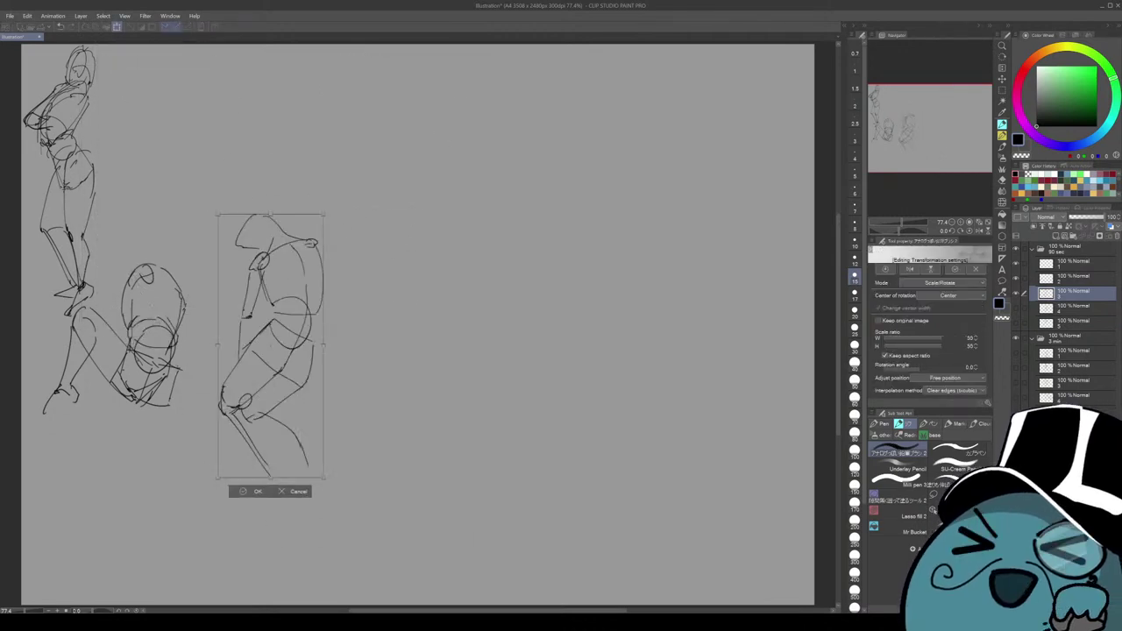
left_click_drag(323, 214, 317, 233)
mouse_move(267, 355)
left_mouse_down()
mouse_move(144, 194)
mouse_move(144, 171)
mouse_move(161, 178)
mouse_move(194, 164)
mouse_move(112, 464)
mouse_move(104, 440)
mouse_move(234, 327)
mouse_move(232, 342)
mouse_move(91, 368)
mouse_move(83, 421)
mouse_move(217, 411)
mouse_move(202, 213)
mouse_move(134, 126)
mouse_move(141, 107)
left_mouse_up()
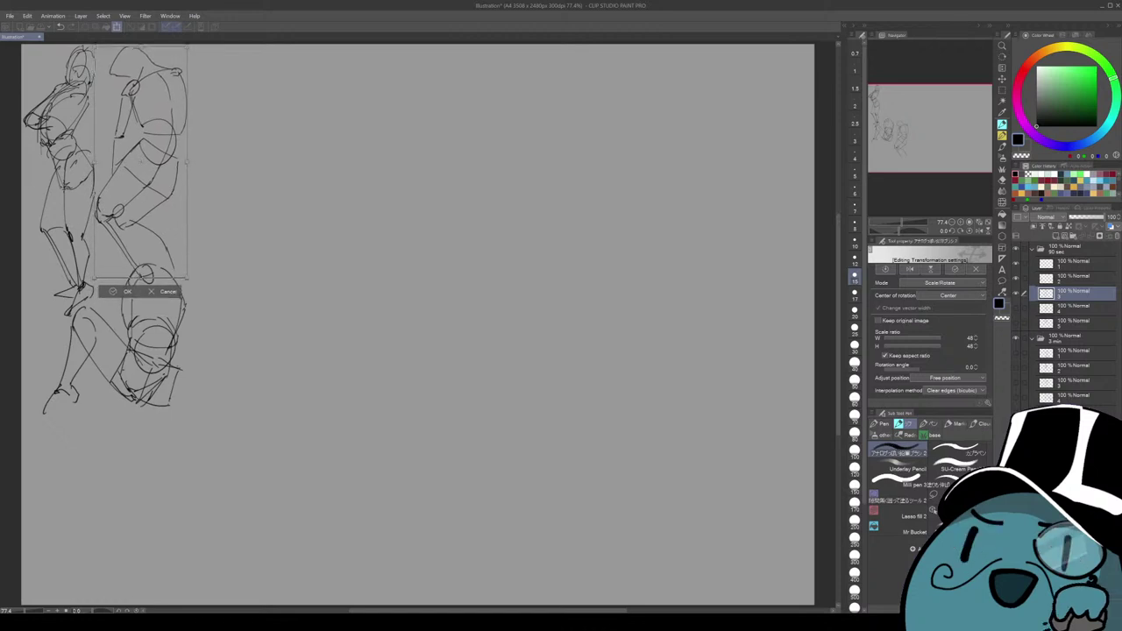
key("Return")
Move the seated figure on layer 2 down and toward the canvas's left edge, clear of the figures above.
left_click(1071, 279)
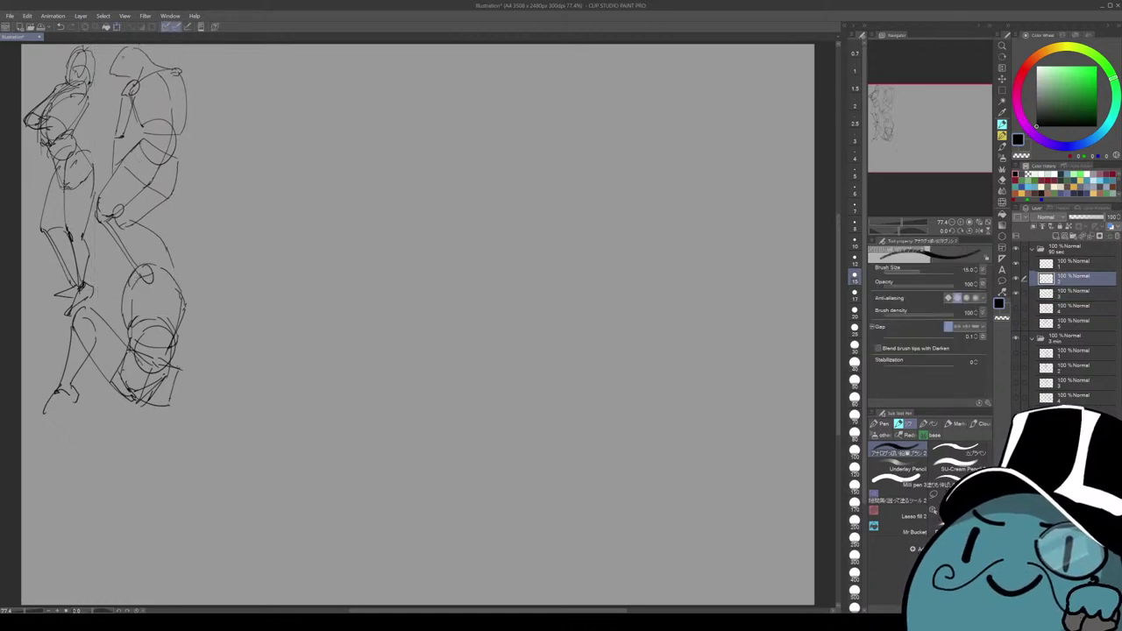
left_click(117, 26)
left_click_drag(117, 337, 94, 368)
key("Return")
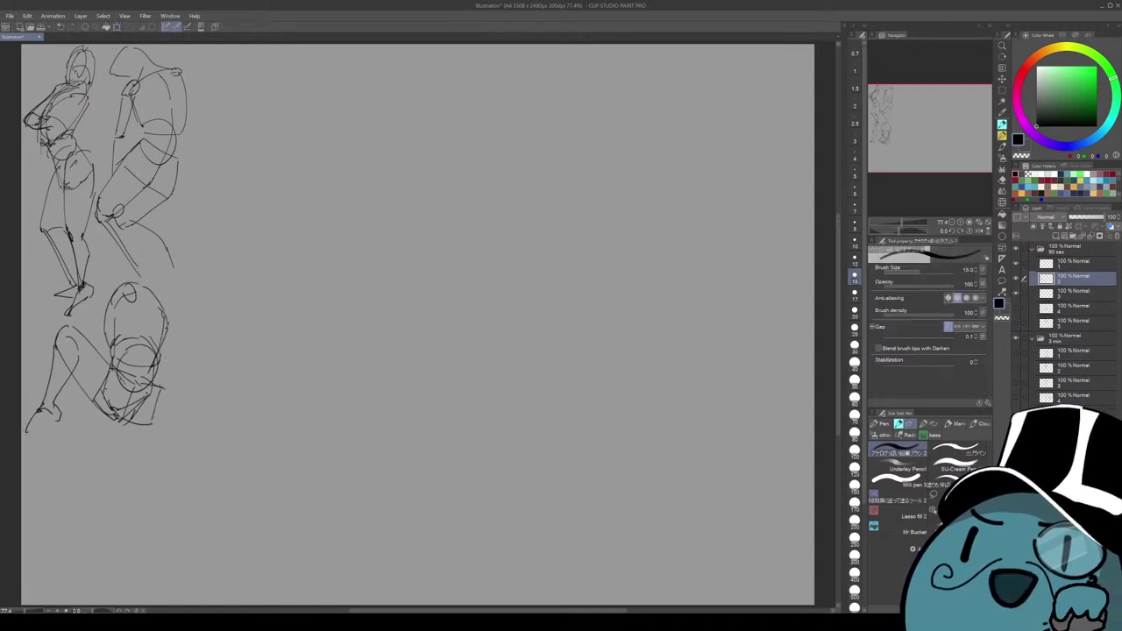
Show layer 4 of the 90 sec folder, scale its figure to about 55% and place it in the canvas's lower-left corner below the seated figure.
left_click(1069, 306)
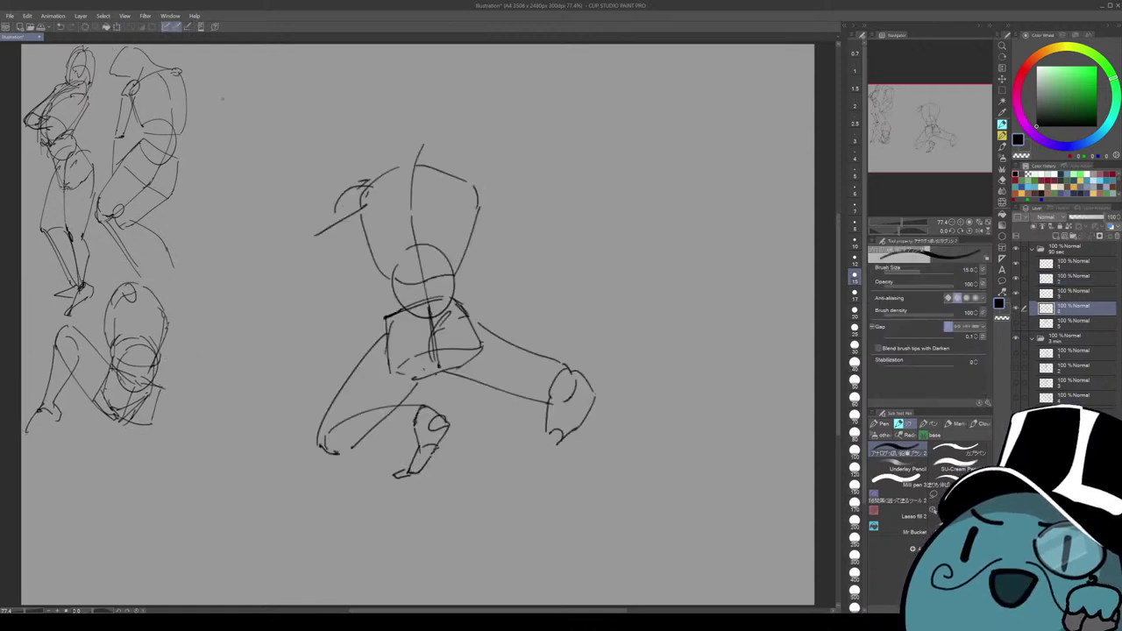
key("ctrl+t")
left_click_drag(597, 143, 465, 297)
mouse_move(391, 385)
left_mouse_down()
mouse_move(255, 196)
mouse_move(218, 444)
mouse_move(116, 515)
mouse_move(101, 511)
left_mouse_up()
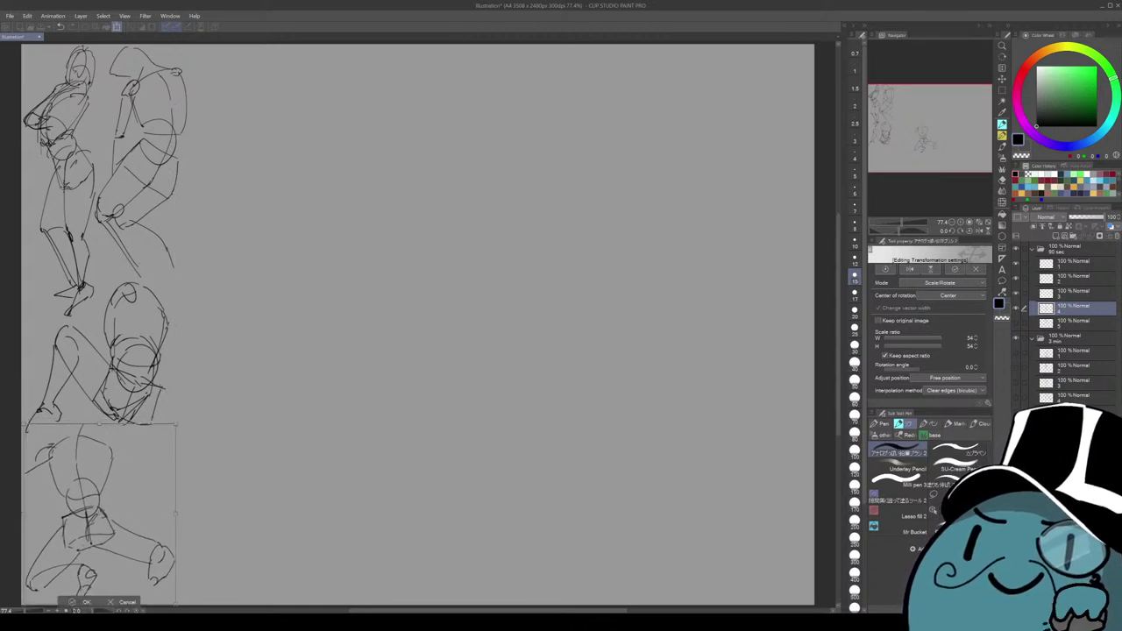
left_click_drag(24, 424, 21, 419)
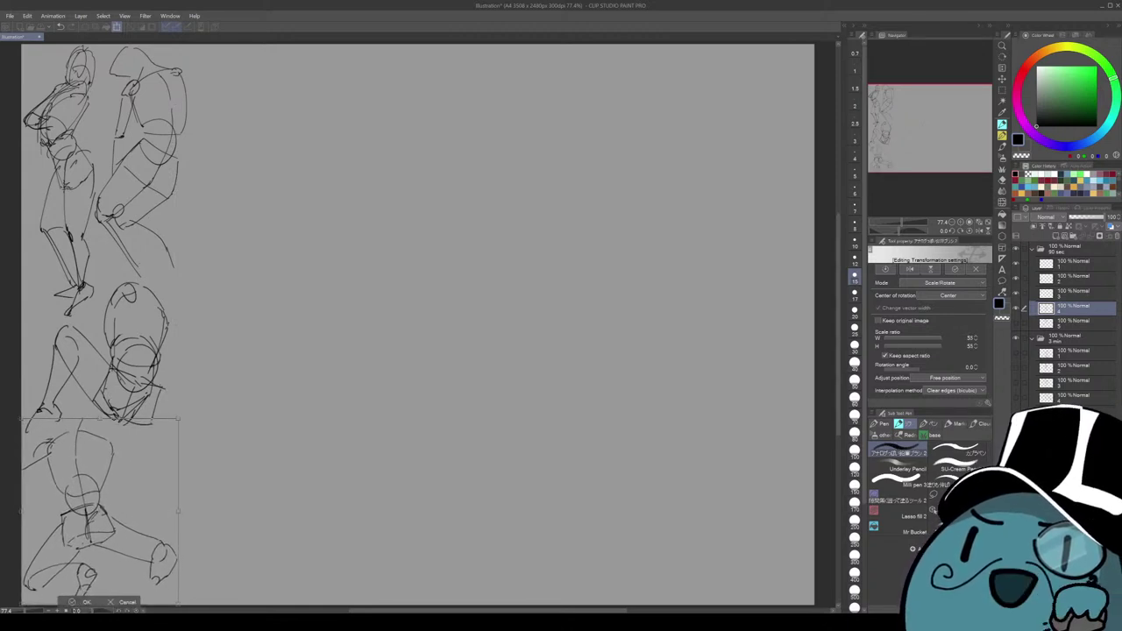
left_click_drag(99, 511, 105, 511)
key("Return")
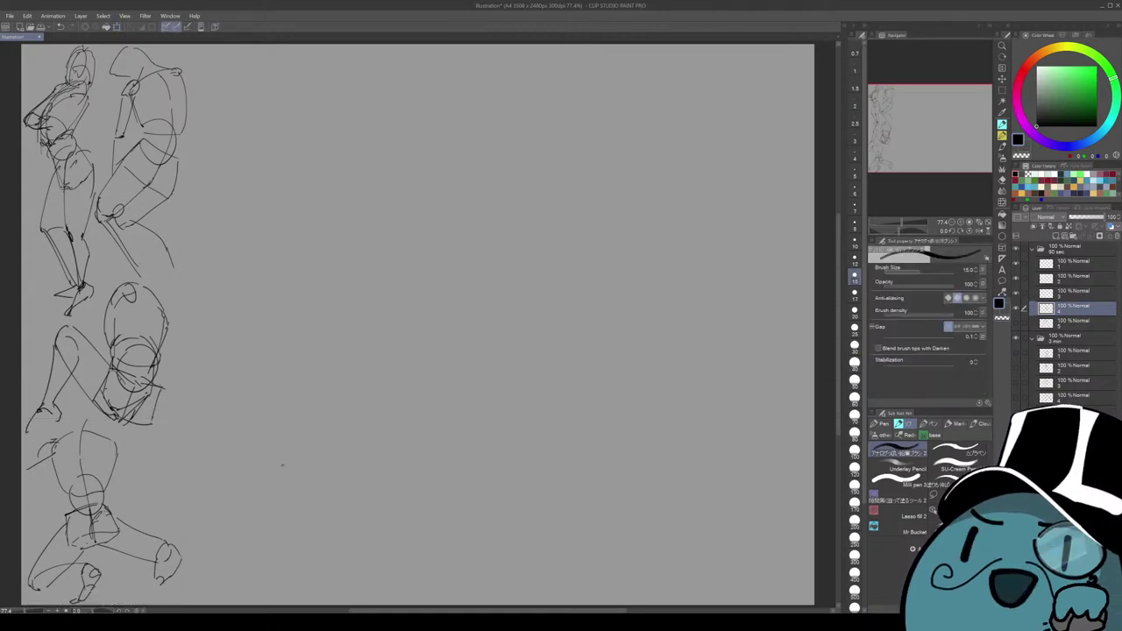
Show layer 5 of the 90 sec folder, scale its wide-stance figure down and place it just right of the seated figure.
left_click(1070, 321)
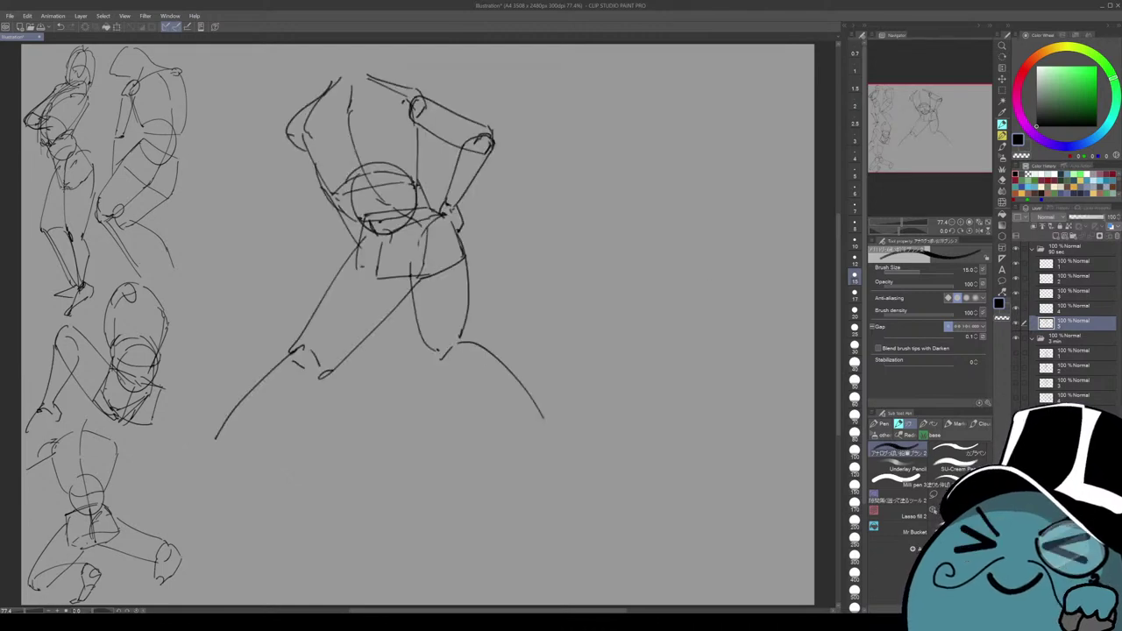
key("ctrl+t")
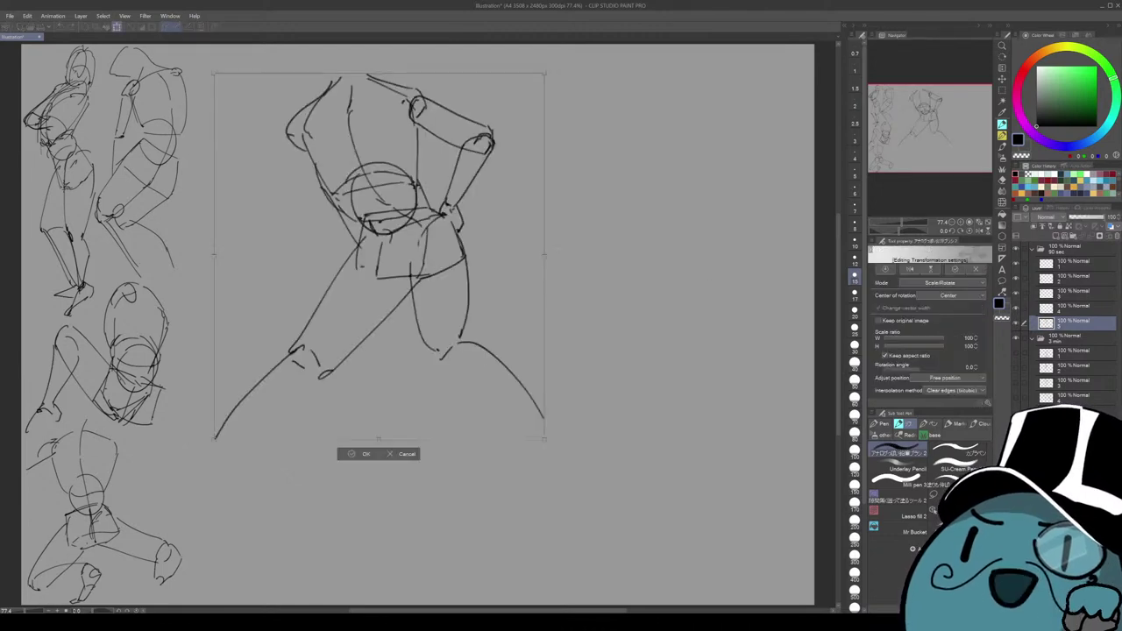
left_click_drag(544, 74, 398, 234)
left_click_drag(307, 337, 225, 415)
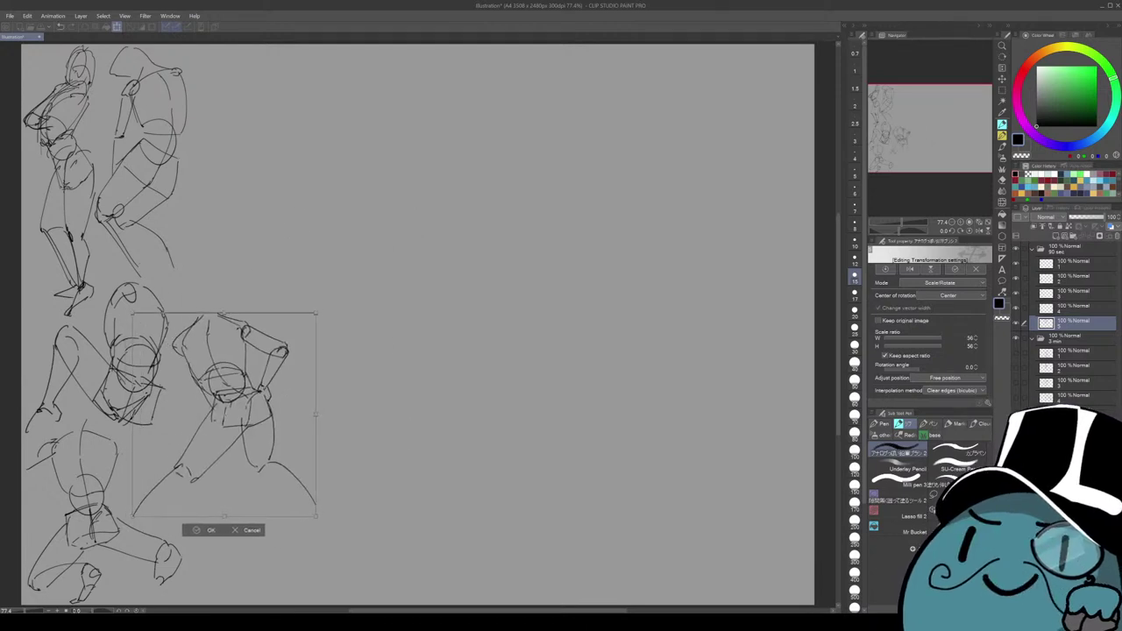
left_click_drag(317, 312, 310, 320)
left_click_drag(221, 418, 212, 420)
key("Return")
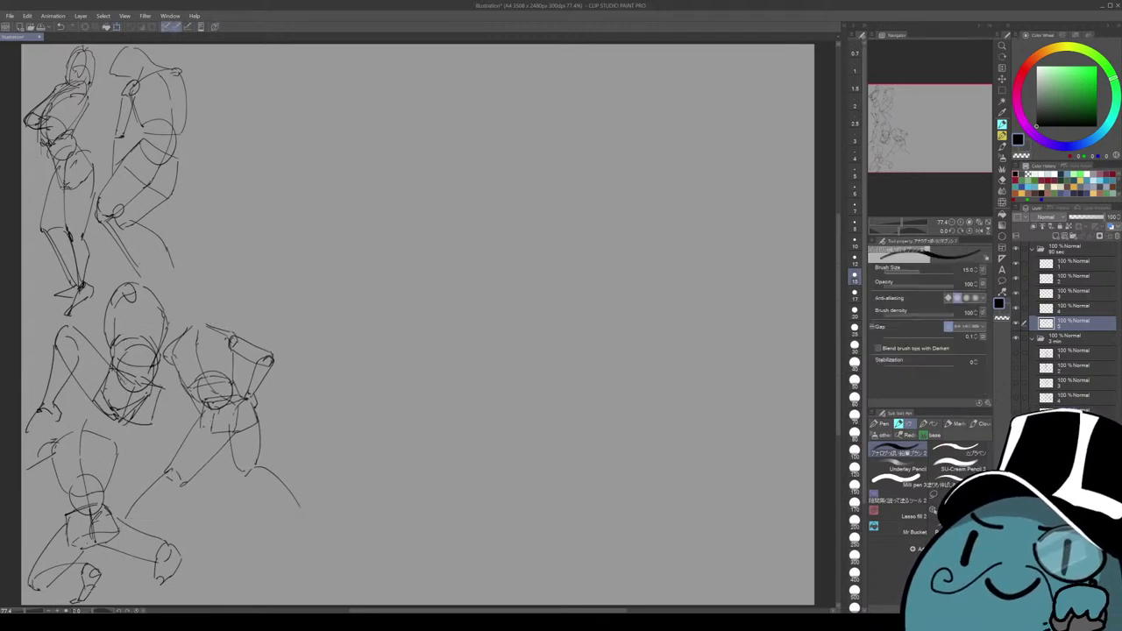
Collapse the 90 sec folder, show layer 1 of the 3 min folder, scale its raised-arm figure to 48% and place it above the wide-stance figure.
left_click(1076, 249)
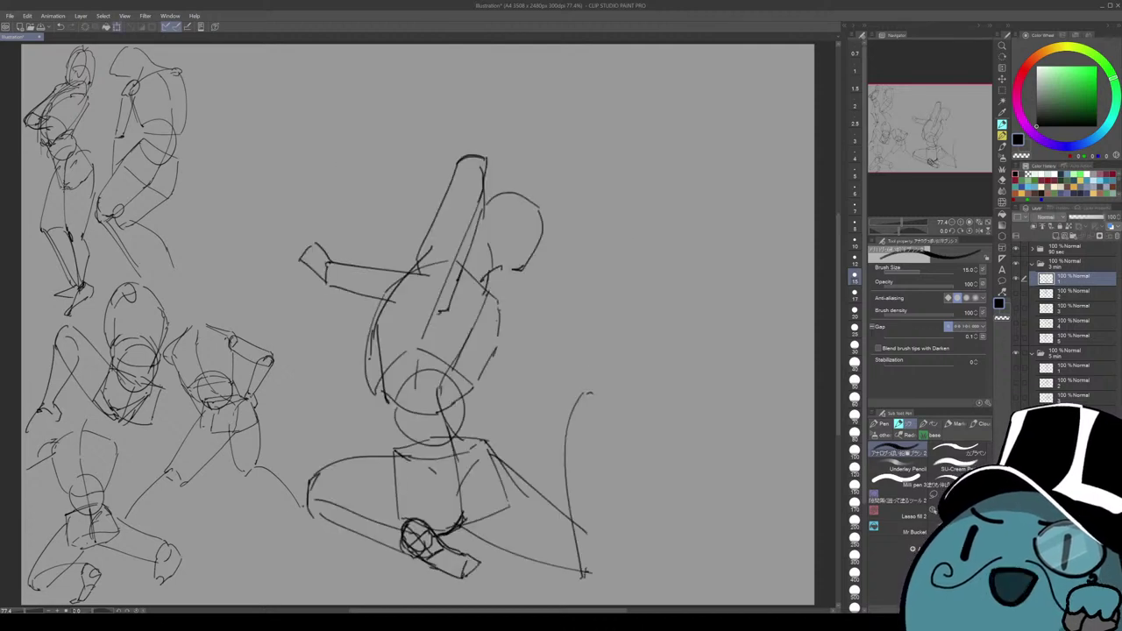
key("ctrl+t")
left_click_drag(593, 156, 441, 369)
left_click_drag(368, 473, 247, 232)
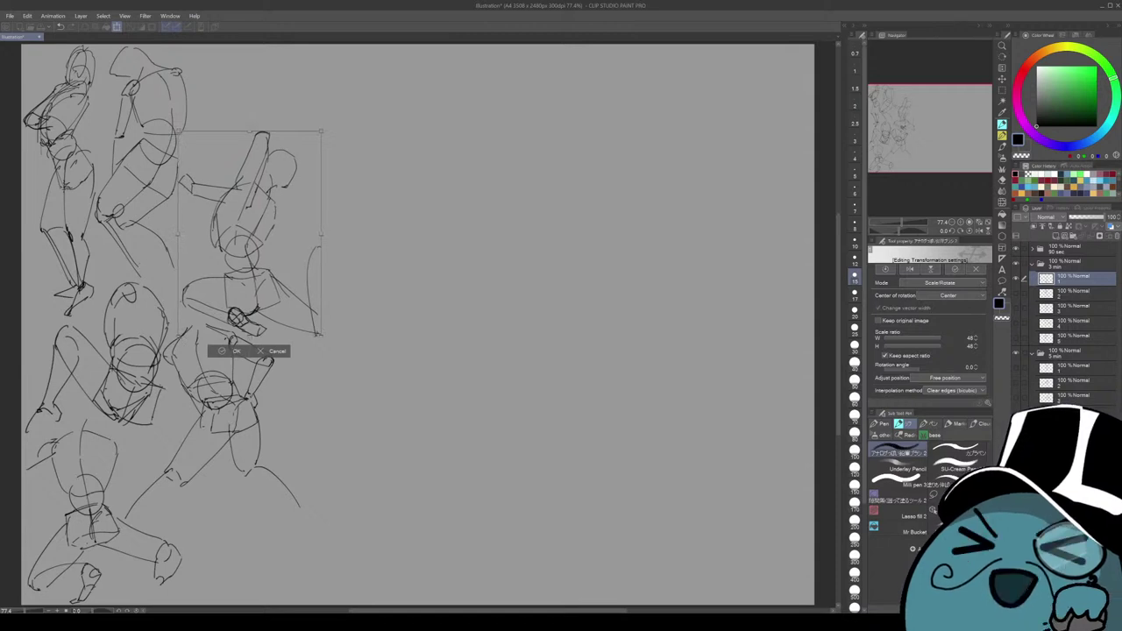
key("Return")
Show layer 2 of the 3 min folder, scale its walking figure to 48% and place it right of the wide-stance figure.
left_click(1076, 293)
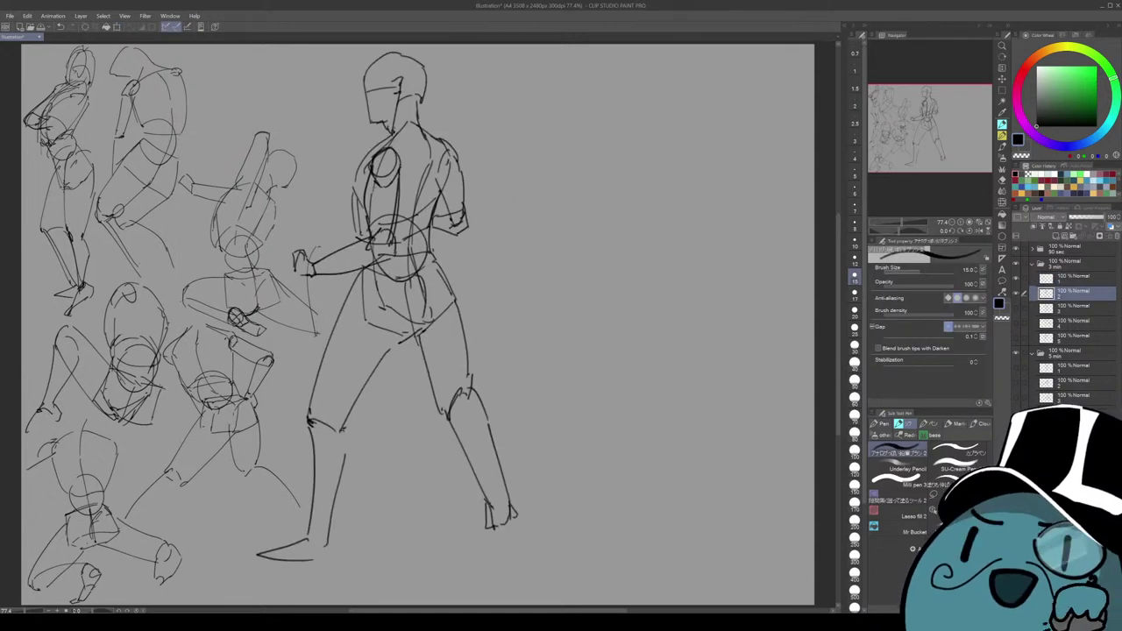
key("ctrl+t")
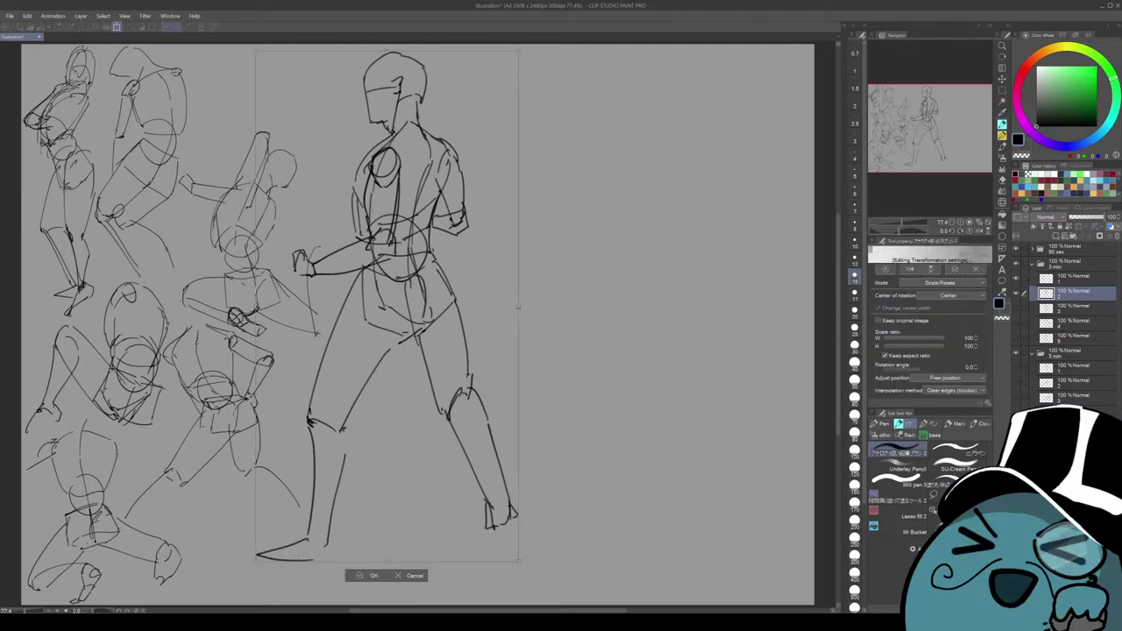
left_click_drag(519, 51, 381, 318)
left_click_drag(330, 438, 362, 353)
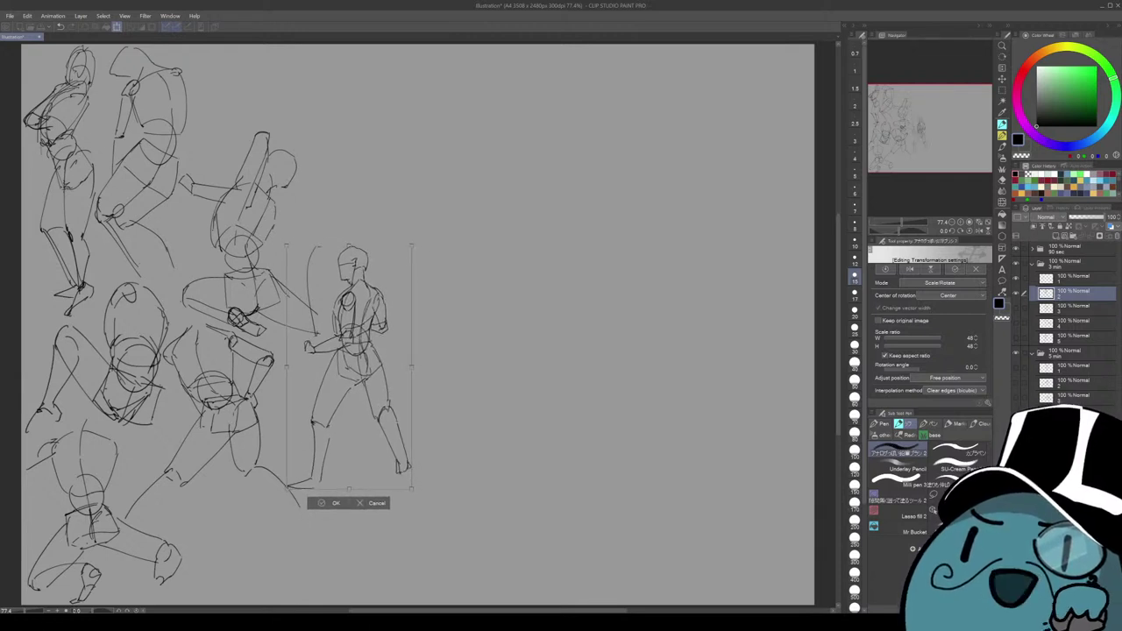
key("Return")
Show layer 3 of the 3 min folder, scale its leaping figure to 52% and place it above the walking figure at the canvas's top edge.
left_click(1078, 308)
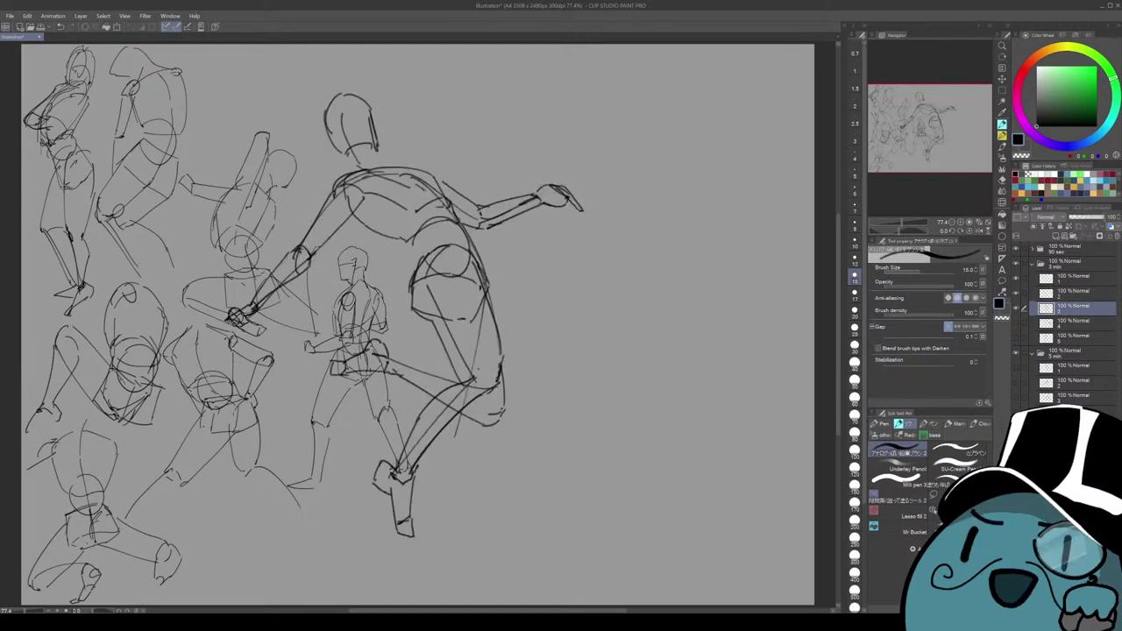
key("ctrl+t")
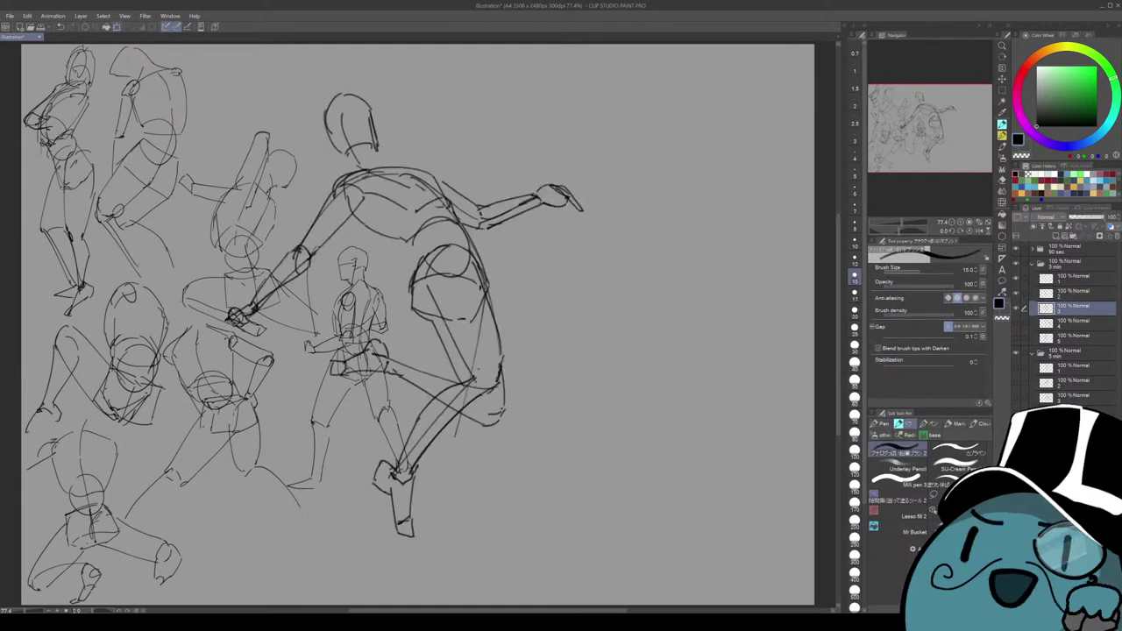
left_click_drag(584, 92, 459, 245)
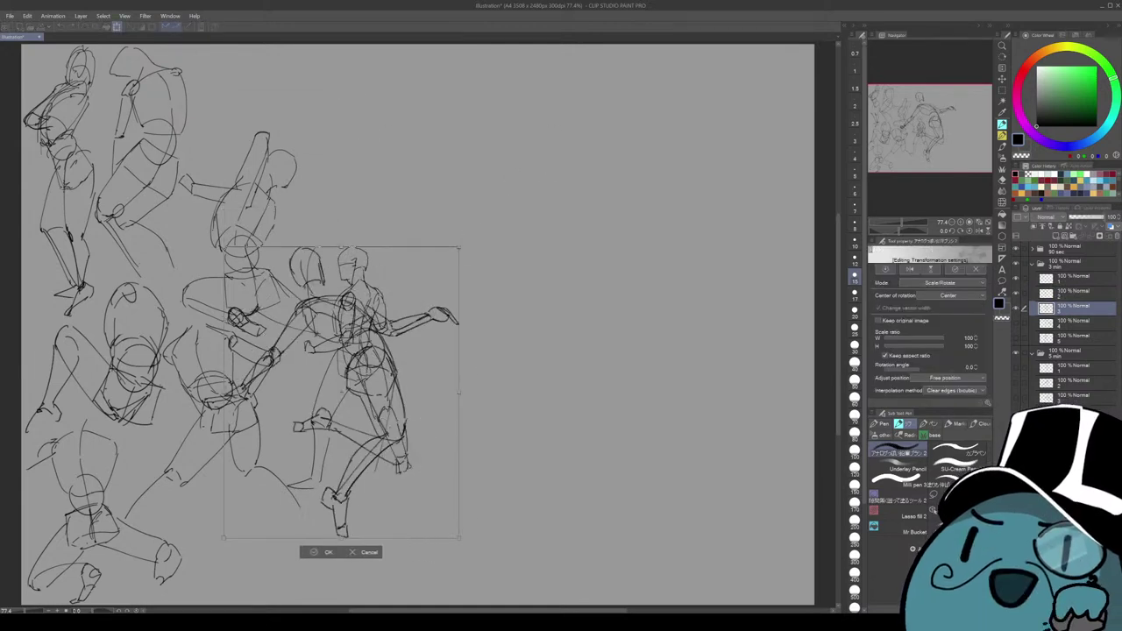
left_click_drag(342, 392, 545, 248)
left_click_drag(661, 102, 613, 161)
left_click_drag(526, 272, 332, 167)
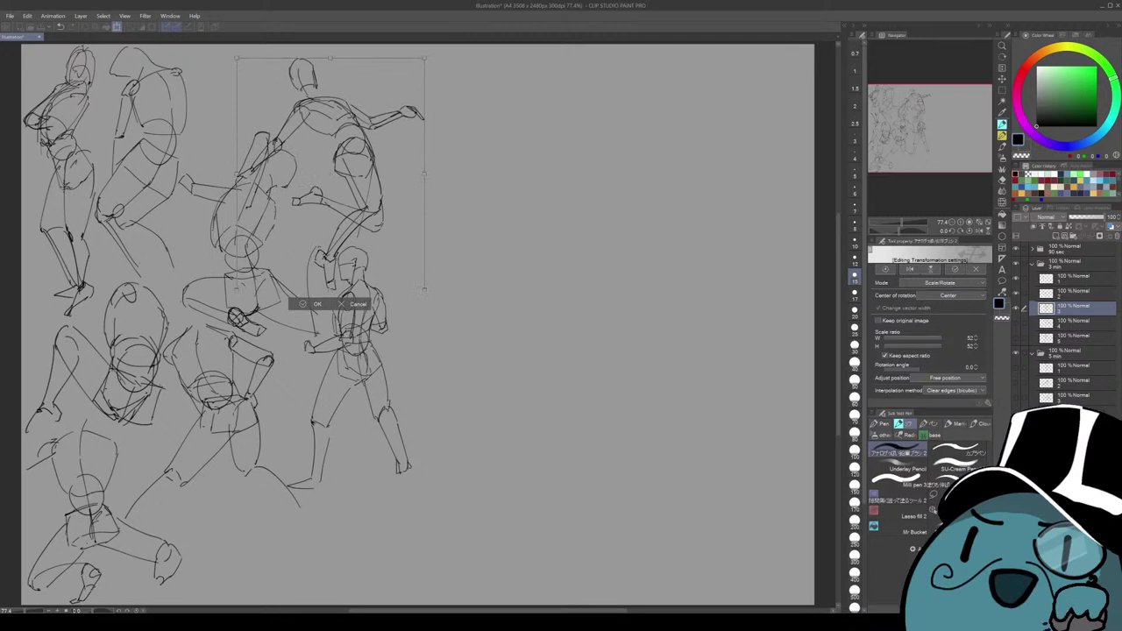
left_click_drag(425, 291, 420, 286)
left_click_drag(338, 180, 368, 156)
left_click_drag(481, 278, 487, 283)
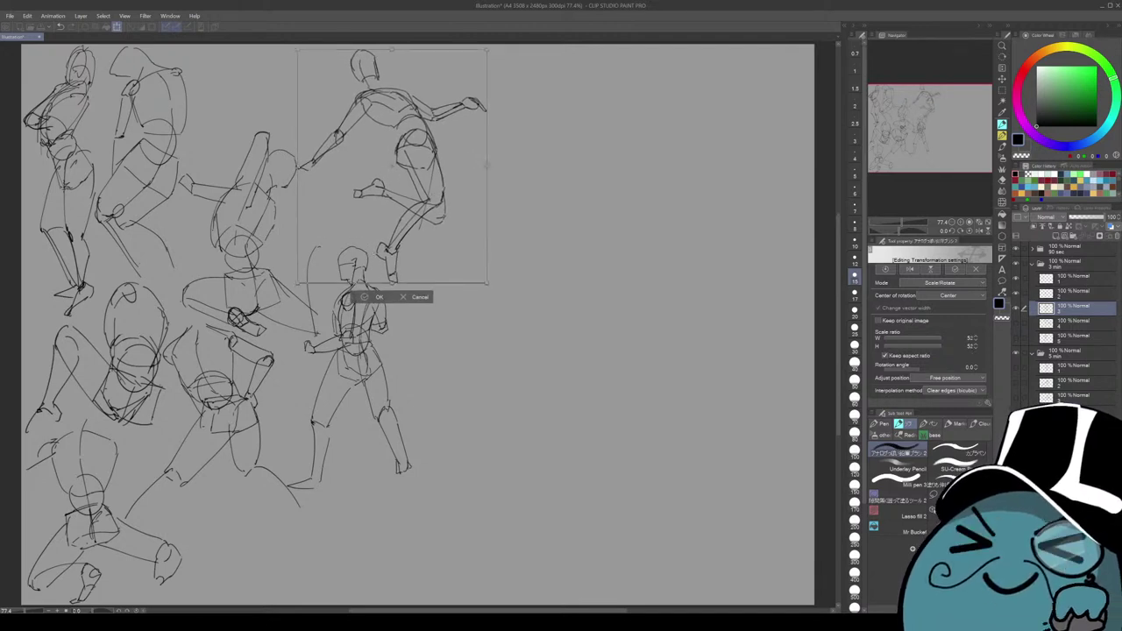
key("Return")
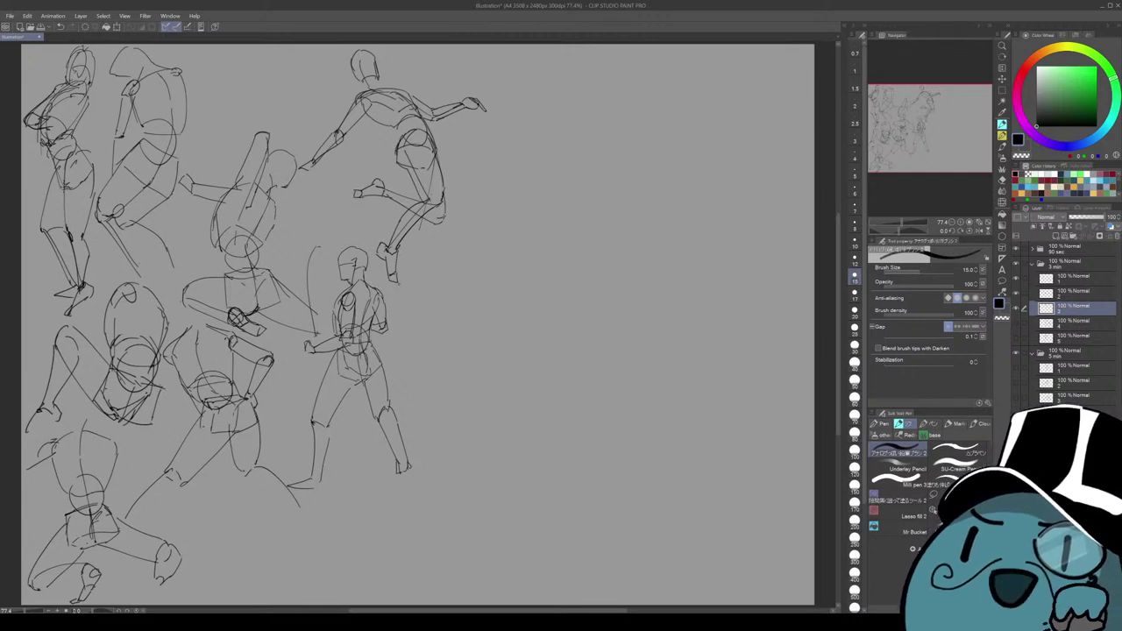
Show layer 4 of the 3 min folder, scale its backbend figure to 52% and place it at the canvas's top edge above the walking figure.
left_click(1074, 321)
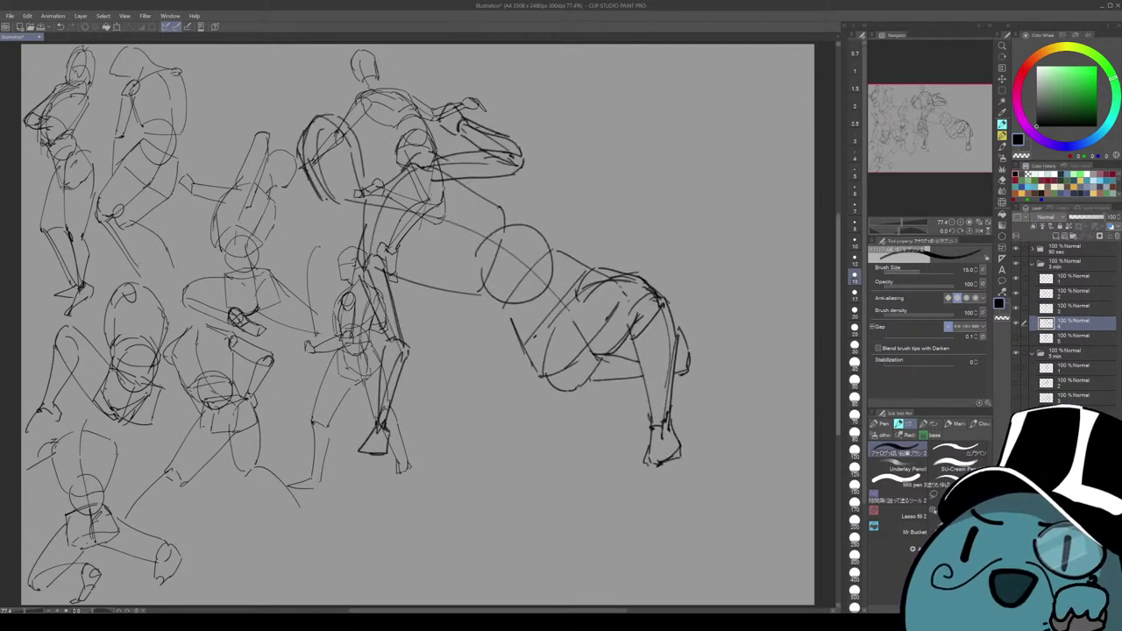
key("ctrl+t")
left_click_drag(692, 102, 517, 263)
left_click_drag(406, 365, 629, 227)
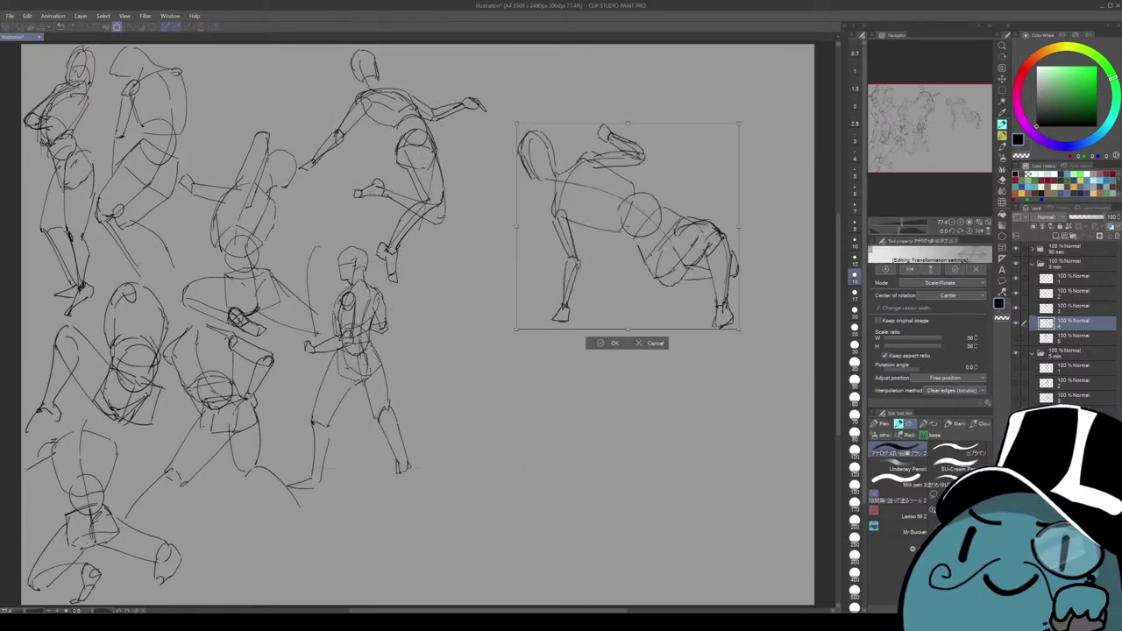
left_click_drag(739, 123, 724, 137)
mouse_move(621, 233)
left_mouse_down()
mouse_move(562, 202)
mouse_move(345, 152)
mouse_move(341, 459)
mouse_move(365, 206)
mouse_move(341, 164)
mouse_move(374, 156)
mouse_move(366, 142)
left_mouse_up()
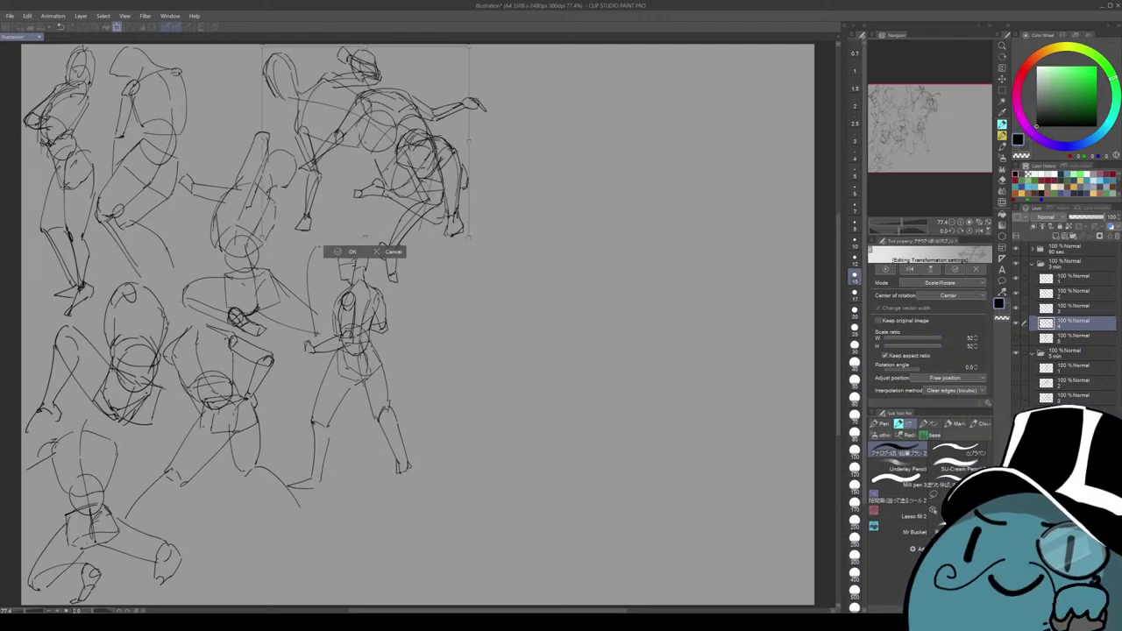
key("Return")
Move the leaping figure on layer 3 off the backbend figure into the empty lower-right area of the canvas.
left_click(1076, 308)
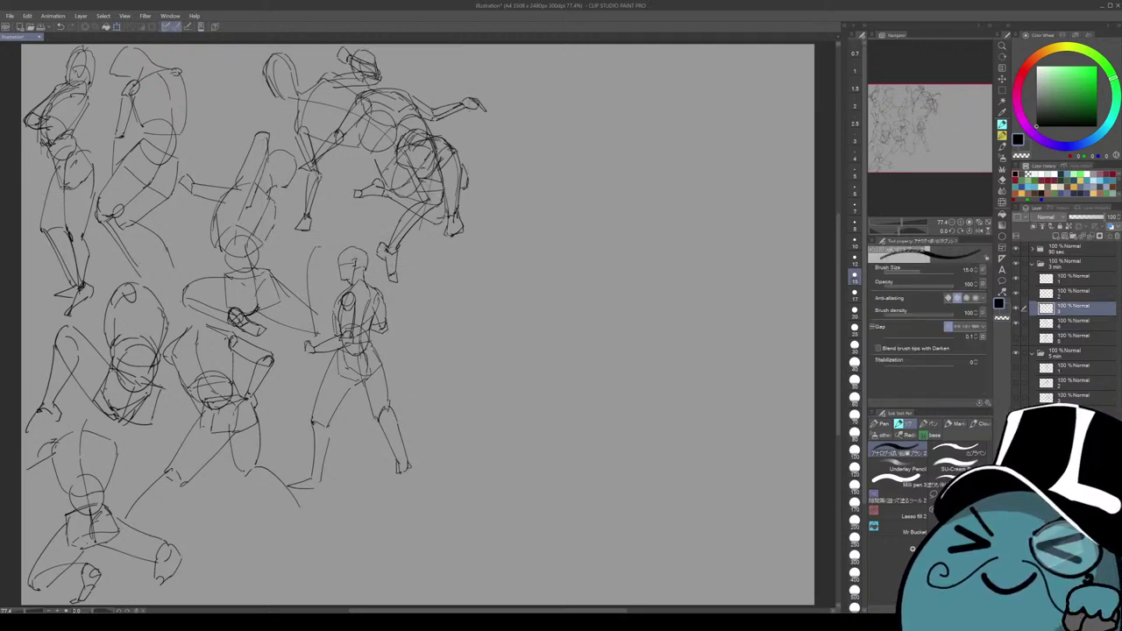
key("ctrl+t")
left_click_drag(394, 167, 689, 431)
key("Return")
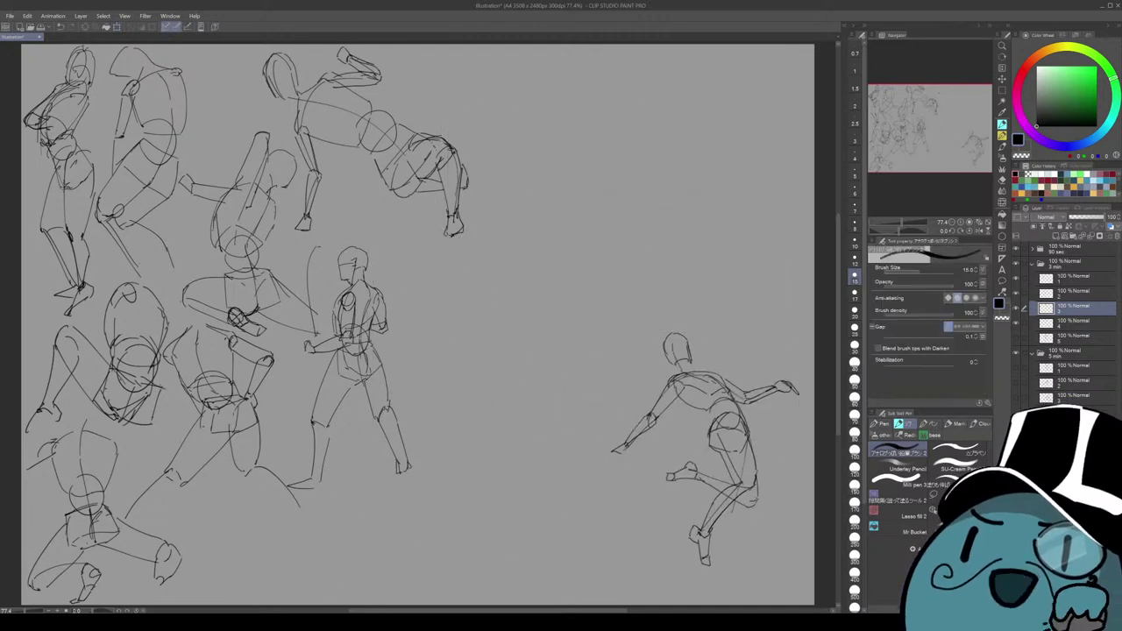
Show layer 5 of the 3 min folder, scale its front-facing standing figure to 51% and place it at the top edge beside the backbend figure.
left_click(1078, 338)
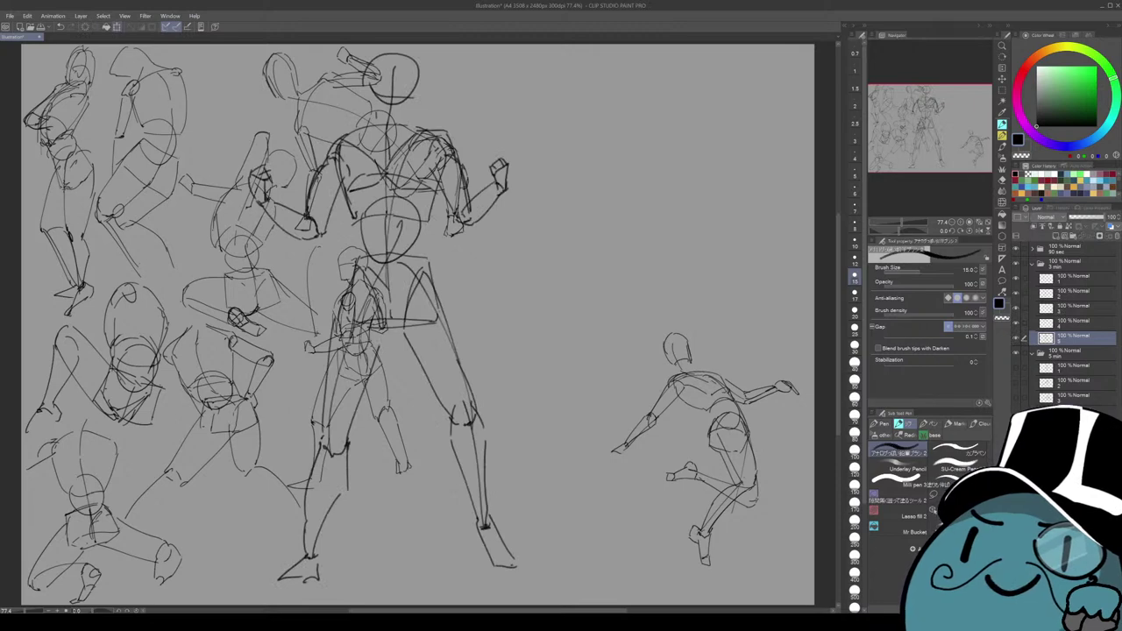
key("ctrl+t")
left_click_drag(394, 298, 541, 303)
left_click_drag(666, 56, 543, 296)
left_click_drag(469, 443, 496, 397)
left_click_drag(570, 253, 562, 269)
left_click_drag(493, 405, 497, 178)
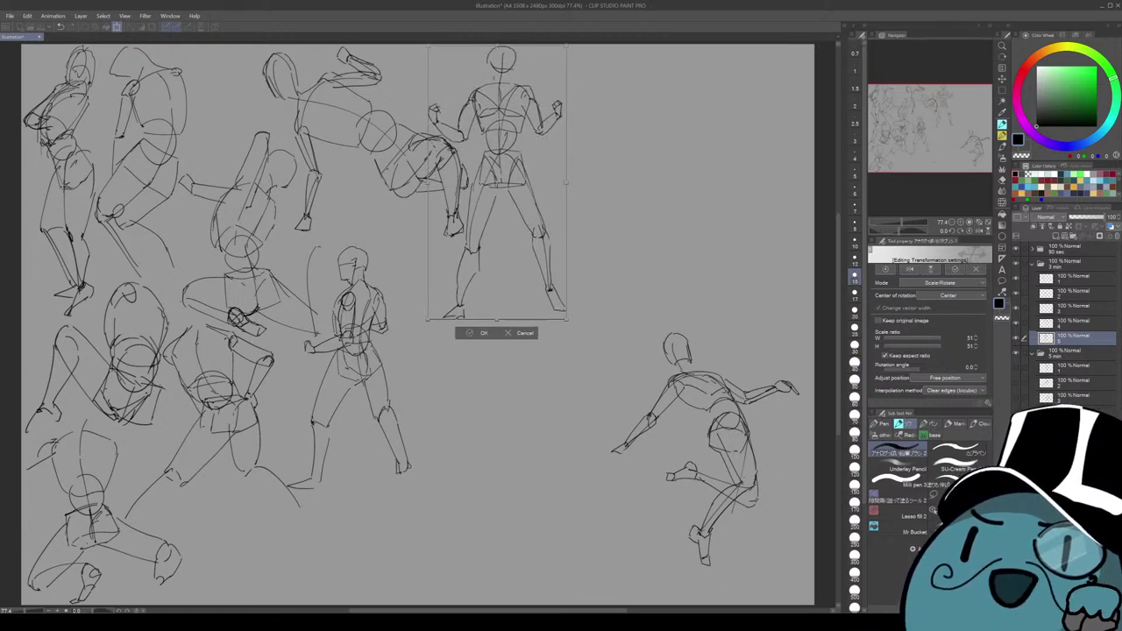
left_click(483, 333)
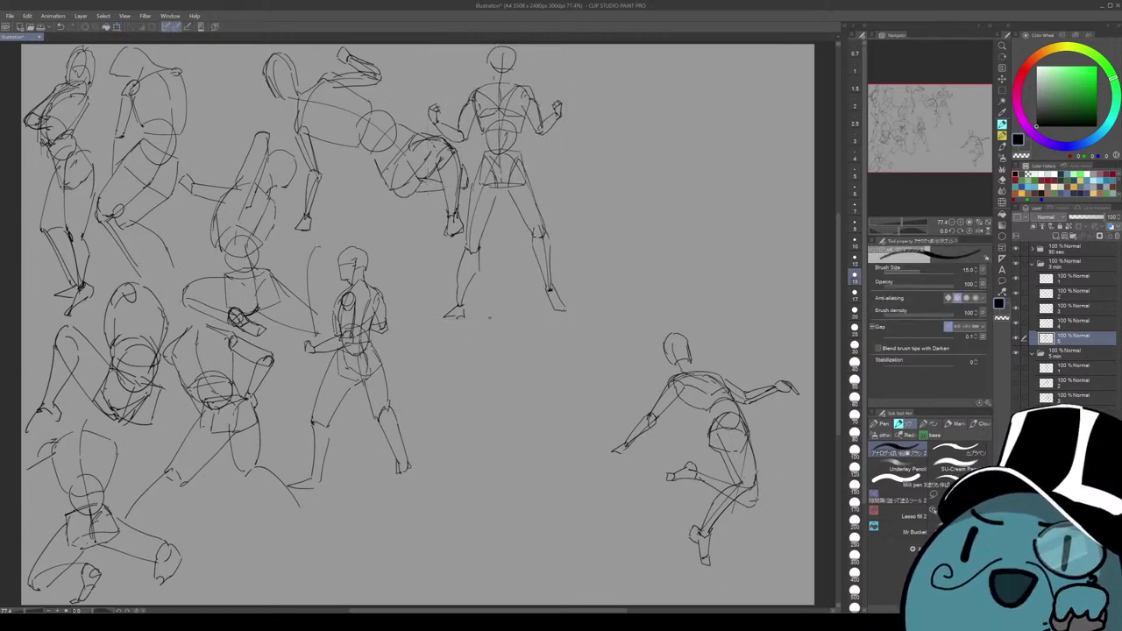
left_click(1073, 323)
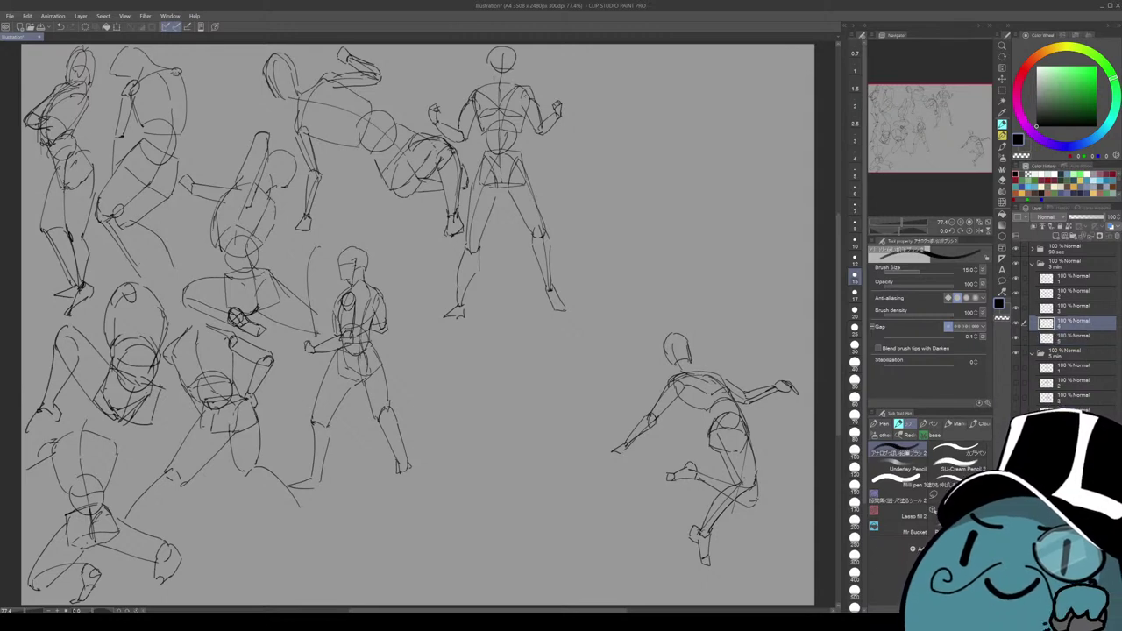
key("ctrl+t")
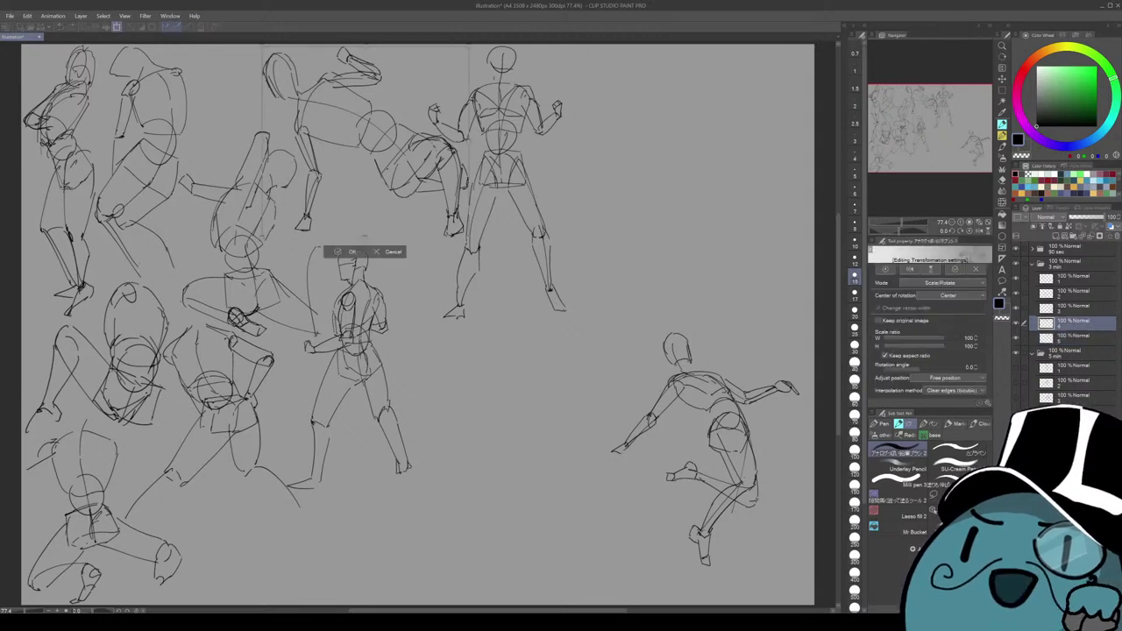
left_click(381, 252)
Move the leaping figure on layer 3 to the canvas's top edge, right of the front-facing standing figure.
key("alt+bracketright")
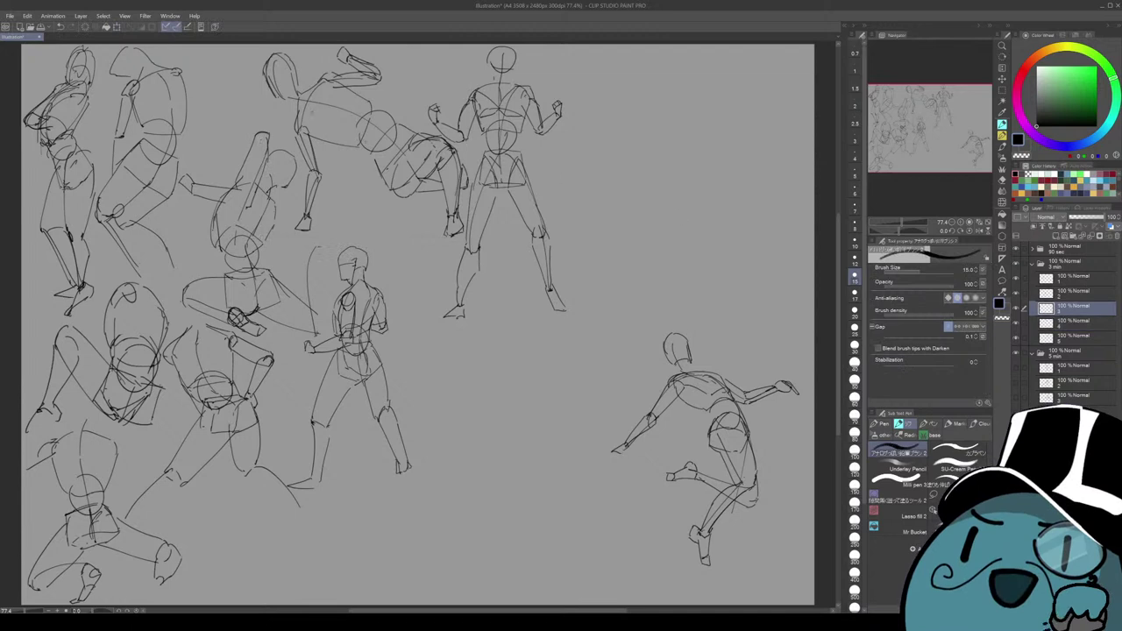
key("ctrl+t")
left_click_drag(705, 448, 621, 164)
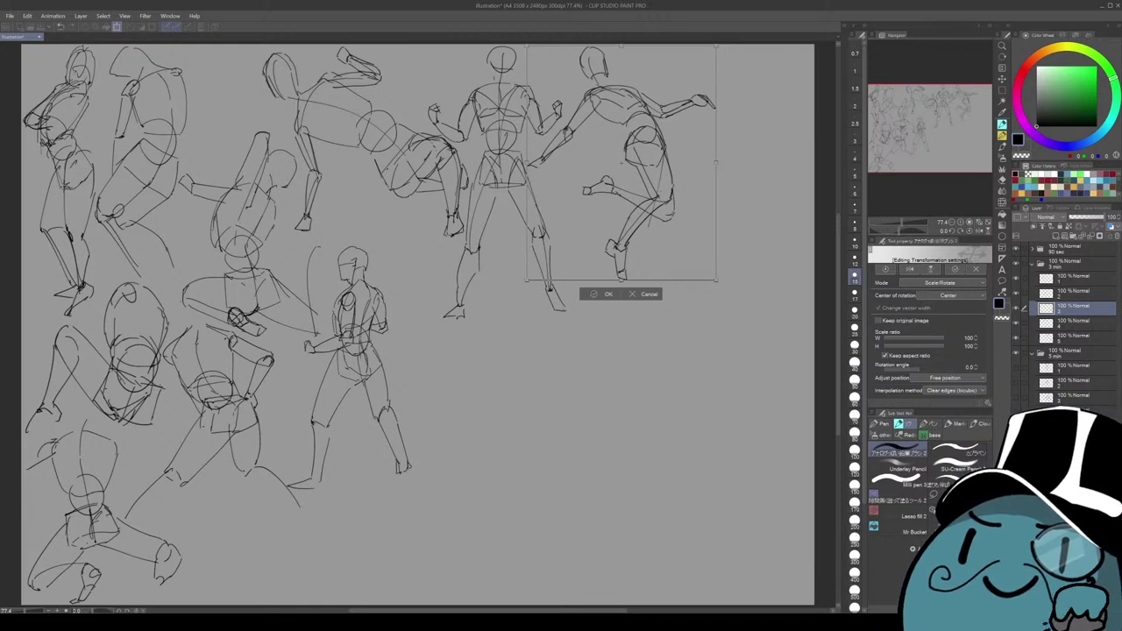
key("Return")
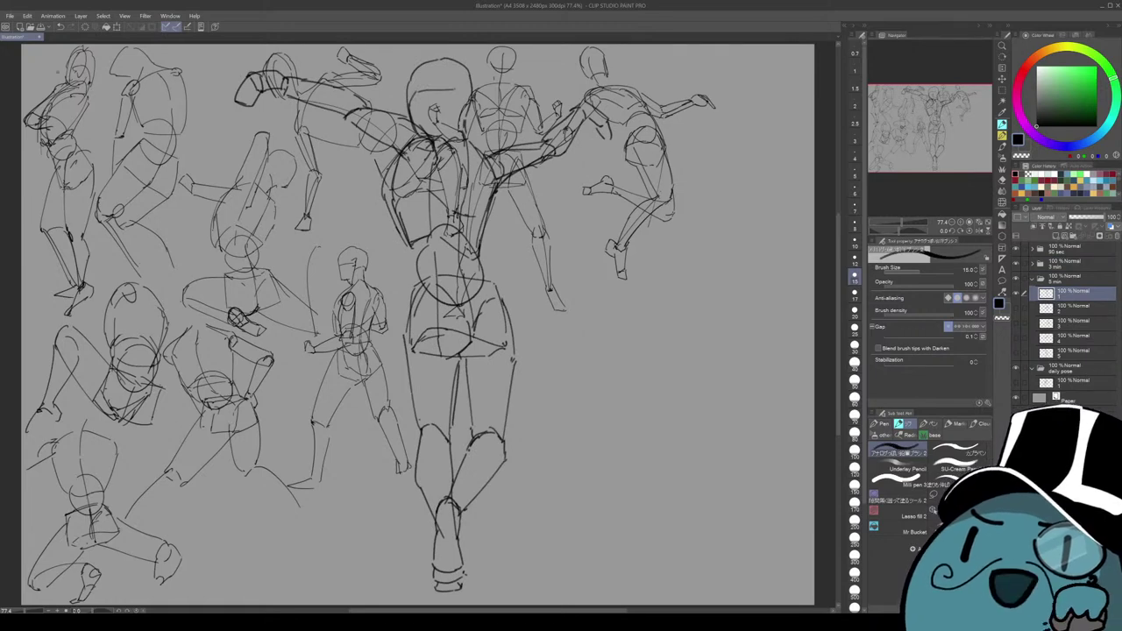
Scale down the outstretched-arms figure on layer 1 of the 5 min folder and place it in the canvas's upper-right corner.
key("ctrl+t")
left_click_drag(474, 290, 614, 289)
left_click_drag(754, 57, 569, 327)
left_click_drag(491, 421, 718, 346)
left_click_drag(798, 249, 781, 273)
left_click_drag(701, 395, 726, 180)
key("Return")
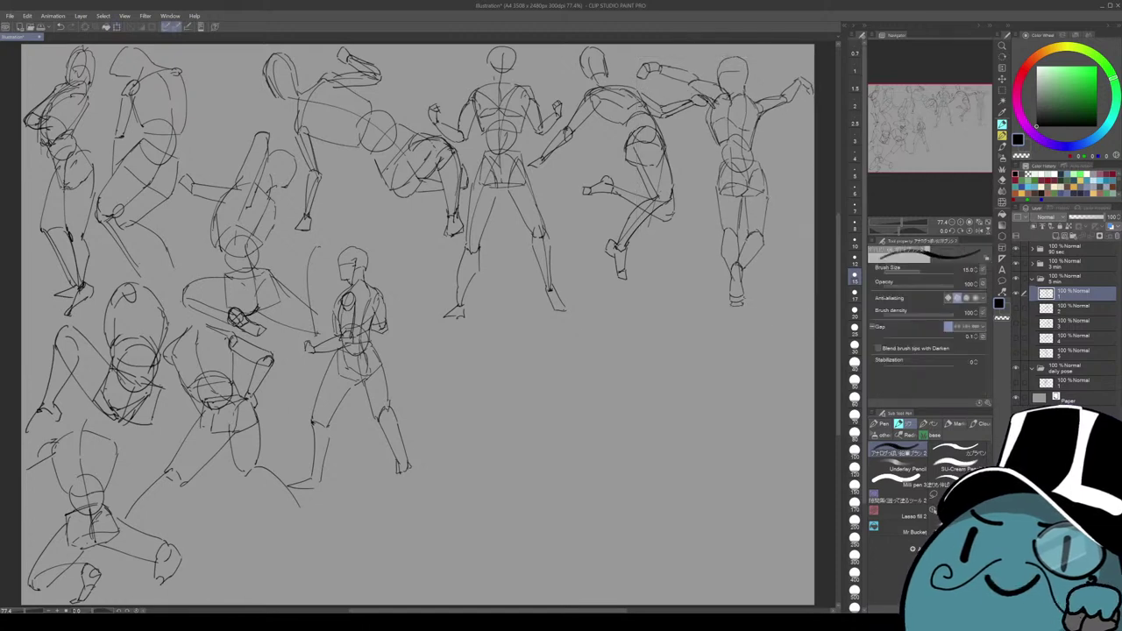
Expand the 3 min folder, toggle layers 5, 4 and 3 off and on to identify their figures, and select layer 3.
left_click(1073, 308)
left_click(1074, 278)
left_click(1032, 264)
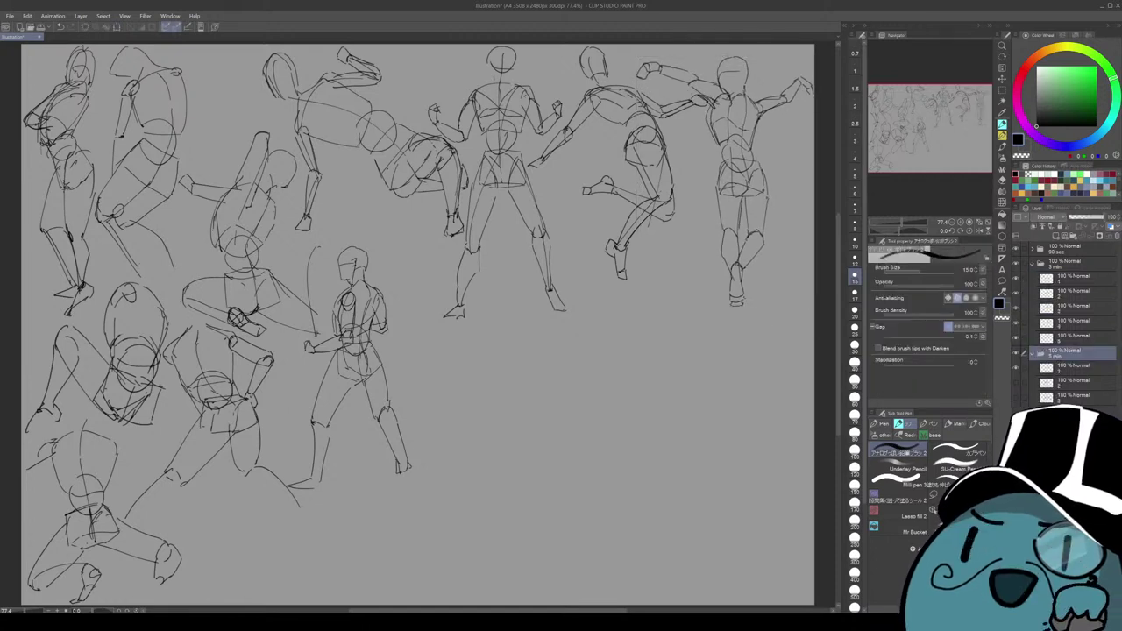
left_click(1074, 338)
left_click(1016, 339)
left_click(1016, 339)
left_click(1016, 323)
left_click(1015, 324)
left_click(1016, 308)
left_click(1016, 308)
left_click(1074, 308)
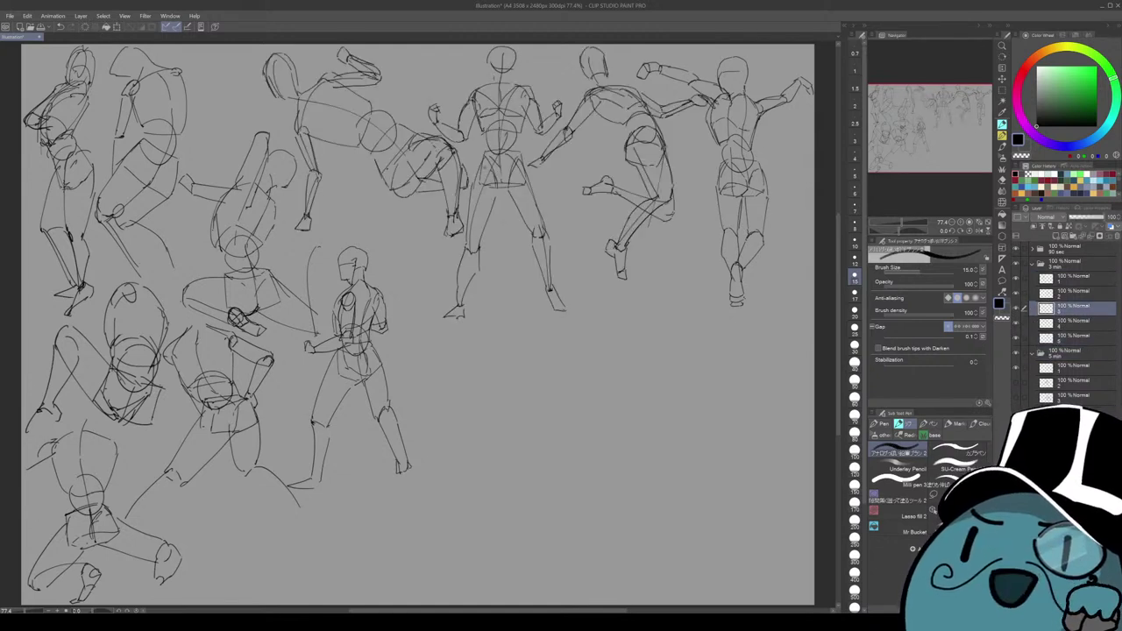
Slightly shrink the leaping figure on layer 3 and reposition it between the front-facing and outstretched-arms figures along the canvas's top edge.
key("ctrl+t")
left_click_drag(622, 175, 618, 176)
left_click_drag(712, 164, 702, 164)
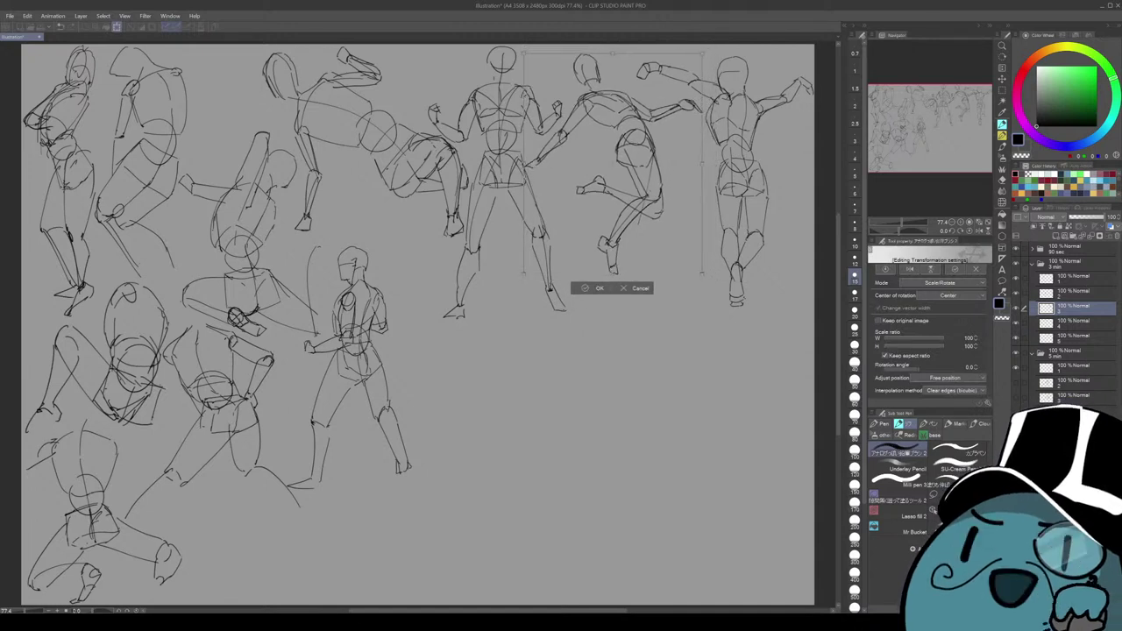
left_click_drag(616, 176, 621, 170)
key("Right")
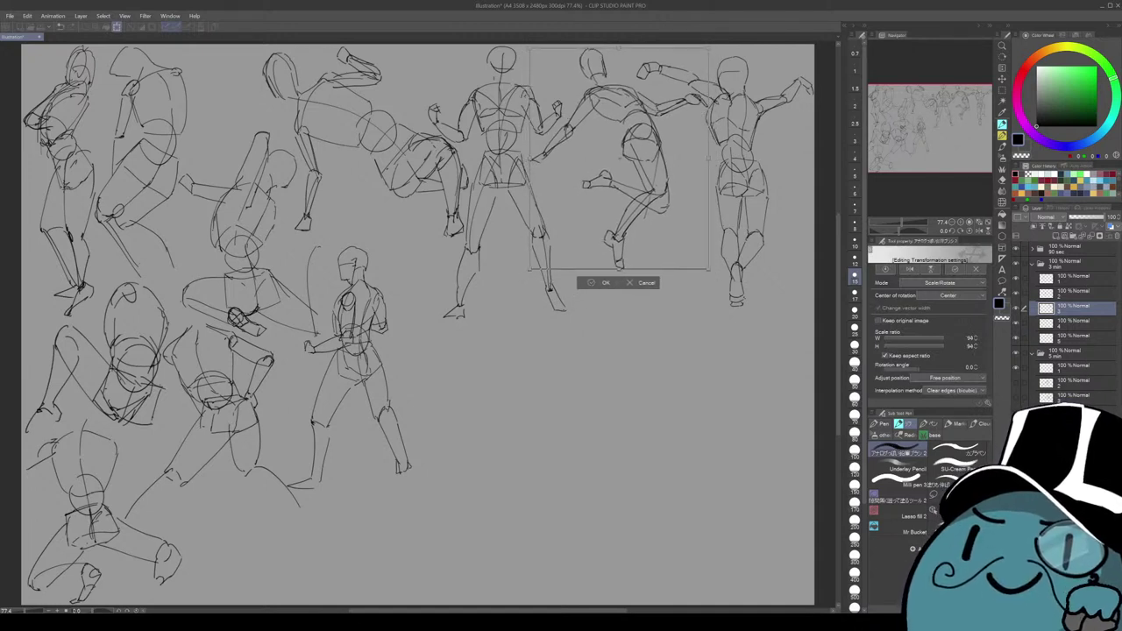
key("Return")
Collapse the 3 min folder, show layer 2 of the 5 min folder, and place its lunging figure at 57% on the canvas's bottom edge.
left_click(1033, 263)
left_click(1074, 309)
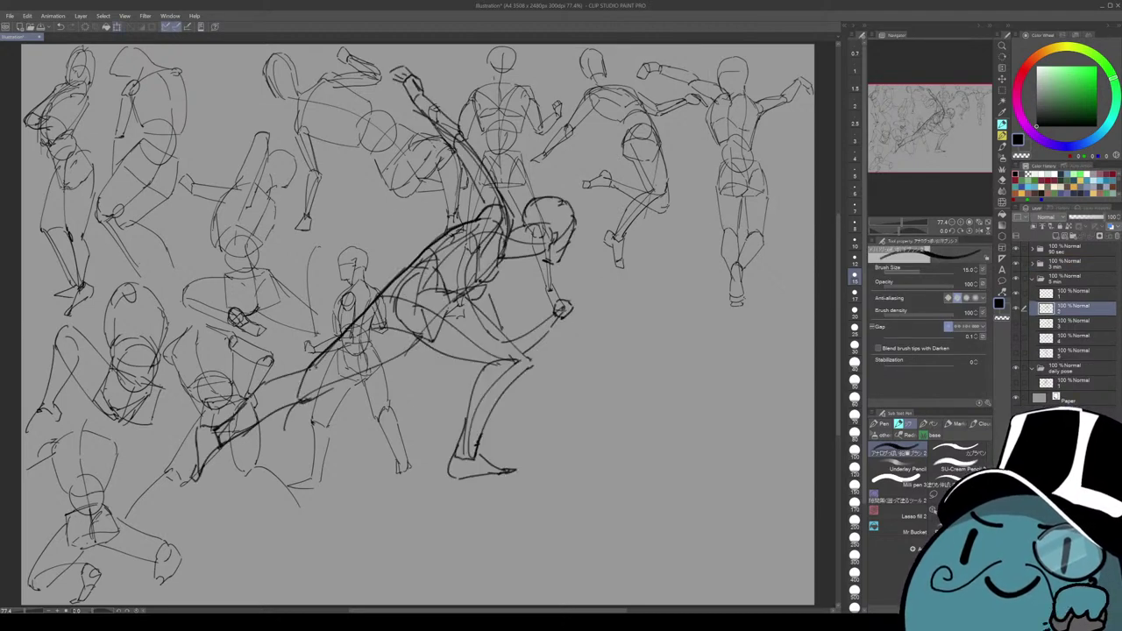
key("ctrl+t")
left_click_drag(576, 64, 420, 233)
left_click_drag(325, 351, 638, 406)
left_click_drag(735, 289, 726, 297)
left_click_drag(614, 412, 381, 486)
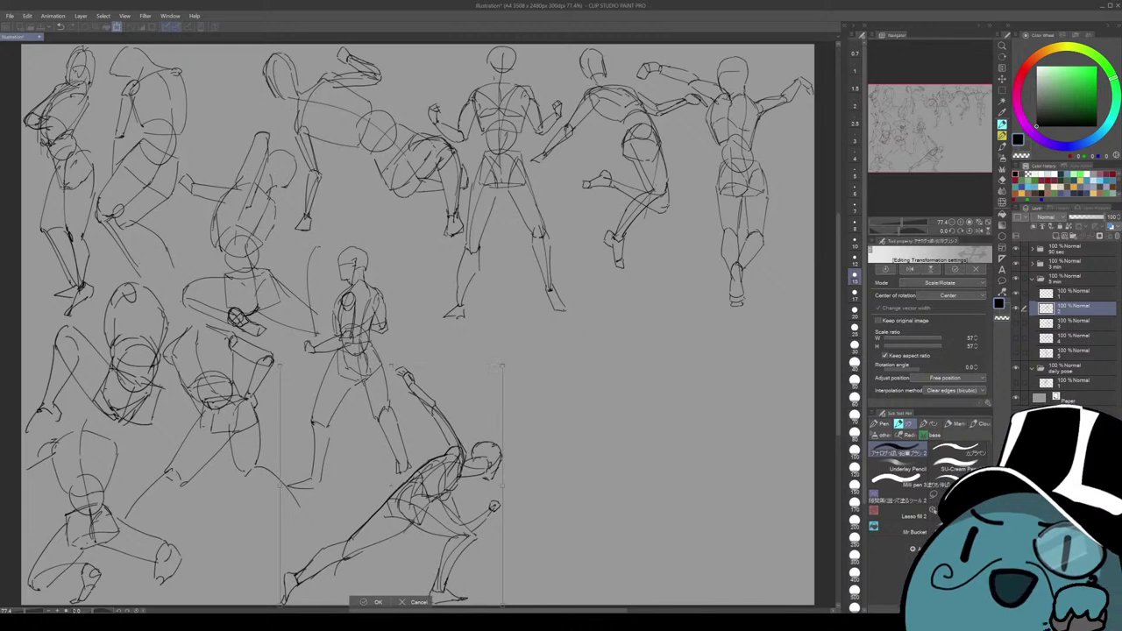
key("Return")
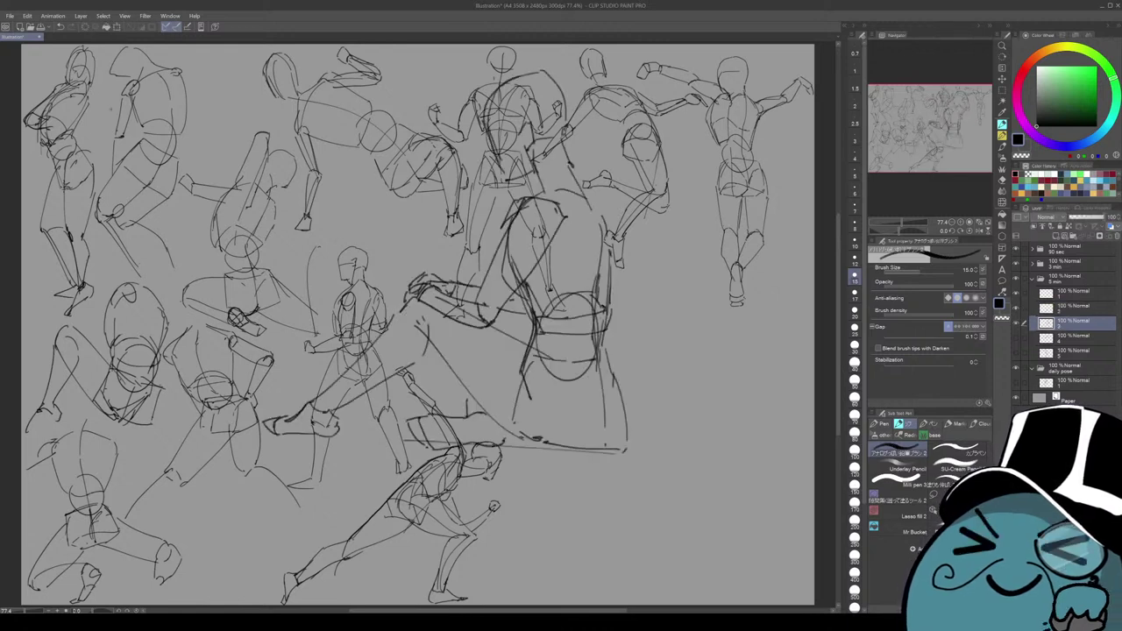
Scale the seated figure on layer 3 of the 5 min folder to 48% and place it in the canvas's lower-right corner.
key("ctrl+t")
mouse_move(628, 69)
left_mouse_down()
mouse_move(468, 237)
mouse_move(505, 198)
left_mouse_up()
left_click_drag(421, 306, 444, 310)
mouse_move(394, 350)
left_mouse_down()
mouse_move(613, 467)
mouse_move(583, 485)
left_mouse_up()
left_click_drag(675, 393, 659, 411)
mouse_move(574, 500)
left_mouse_down()
mouse_move(555, 350)
mouse_move(634, 331)
mouse_move(717, 356)
mouse_move(710, 517)
mouse_move(723, 510)
left_mouse_up()
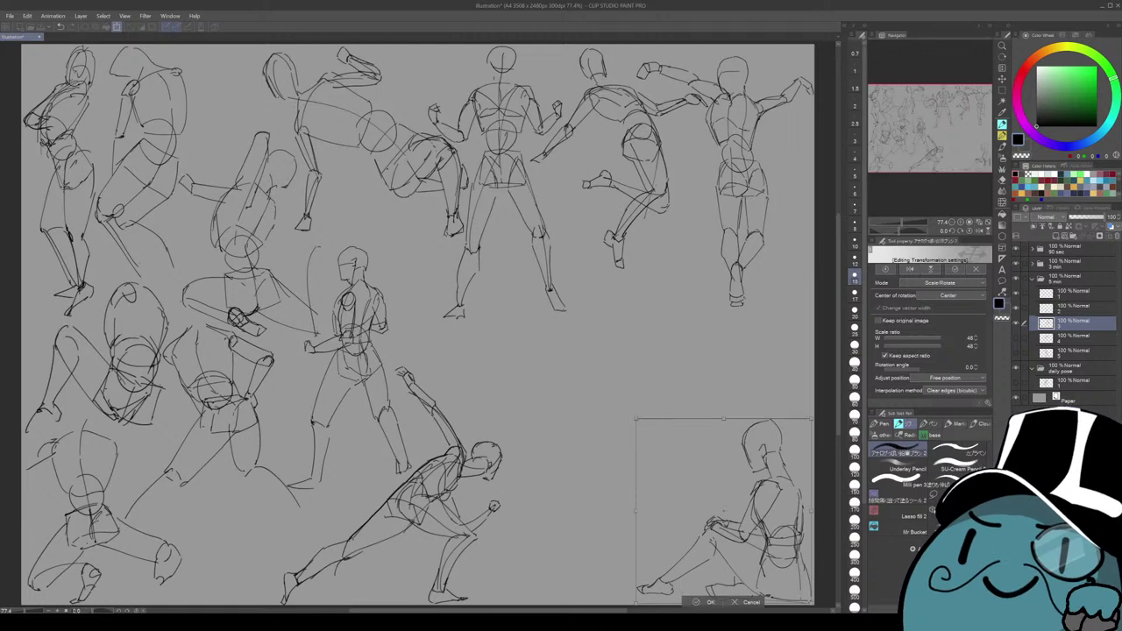
key("Return")
Scale the kneeling figure on layer 4 to 54% and fit it between the lunging and seated figures at the canvas's bottom edge.
left_click(1074, 336)
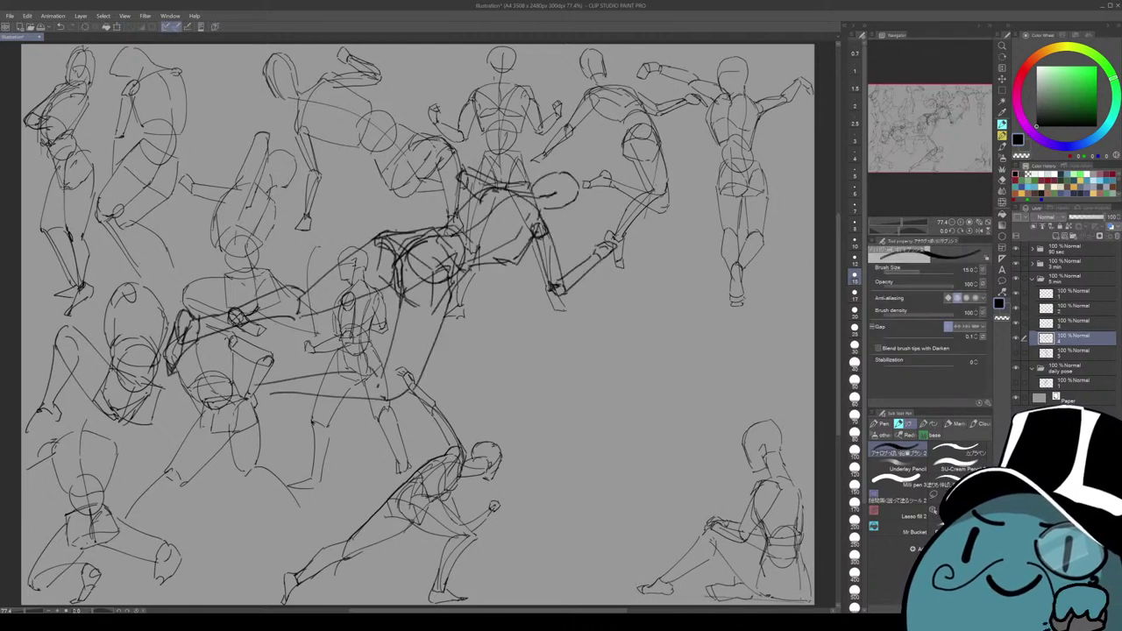
key("ctrl+t")
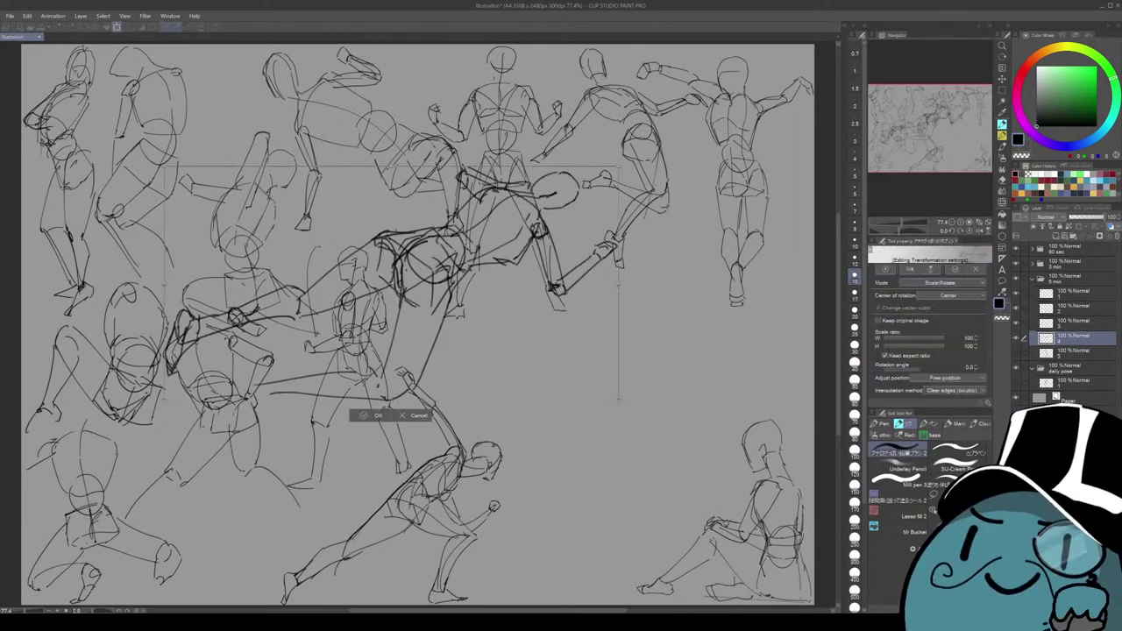
left_click_drag(618, 166, 457, 249)
mouse_move(310, 325)
left_mouse_down()
mouse_move(626, 368)
mouse_move(637, 392)
mouse_move(589, 365)
mouse_move(661, 389)
mouse_move(651, 435)
mouse_move(689, 404)
mouse_move(644, 386)
left_mouse_up()
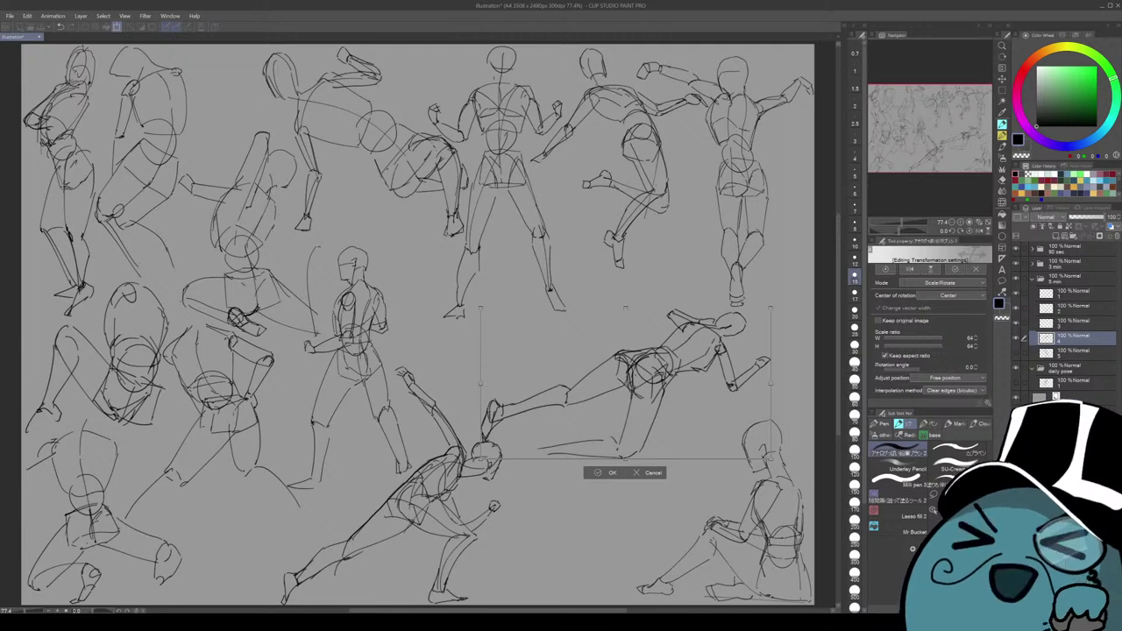
mouse_move(644, 386)
left_mouse_down()
mouse_move(623, 319)
mouse_move(582, 336)
mouse_move(624, 409)
mouse_move(615, 516)
left_mouse_up()
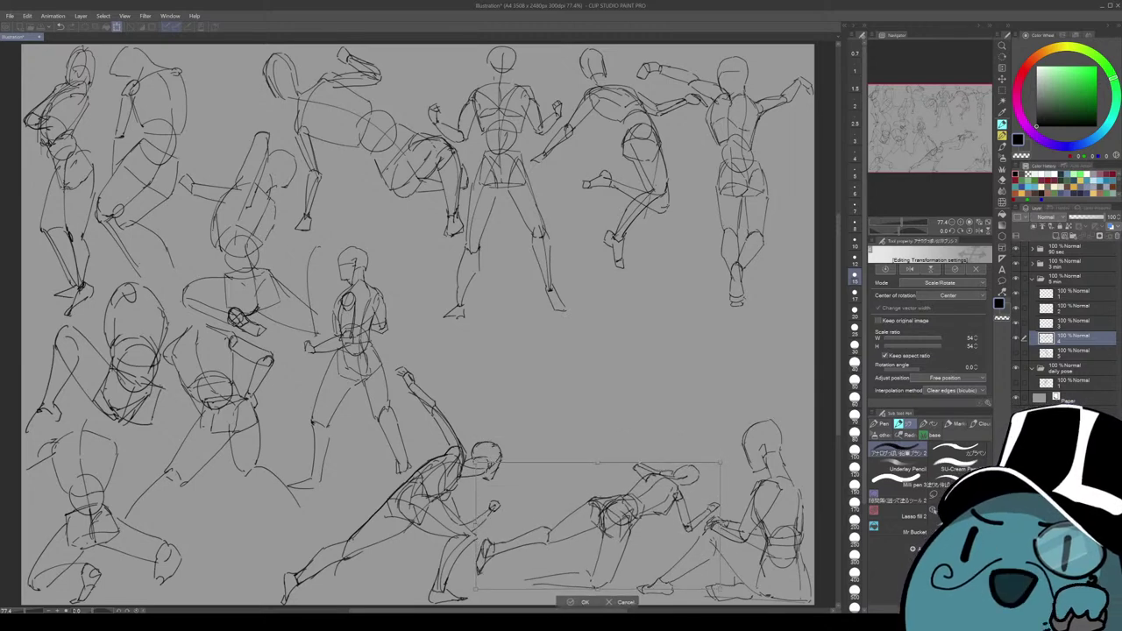
key("Return")
Scale the standing figure with the extended arm on layer 5 to 42% and place it above the lunging figure's head.
left_click(1076, 351)
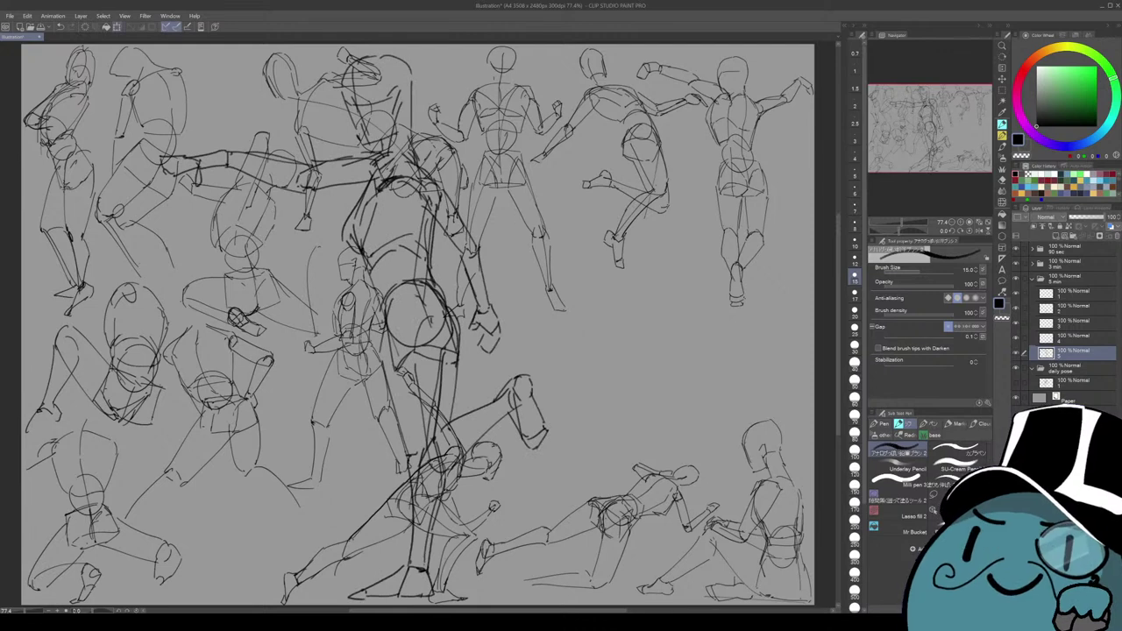
key("ctrl+t")
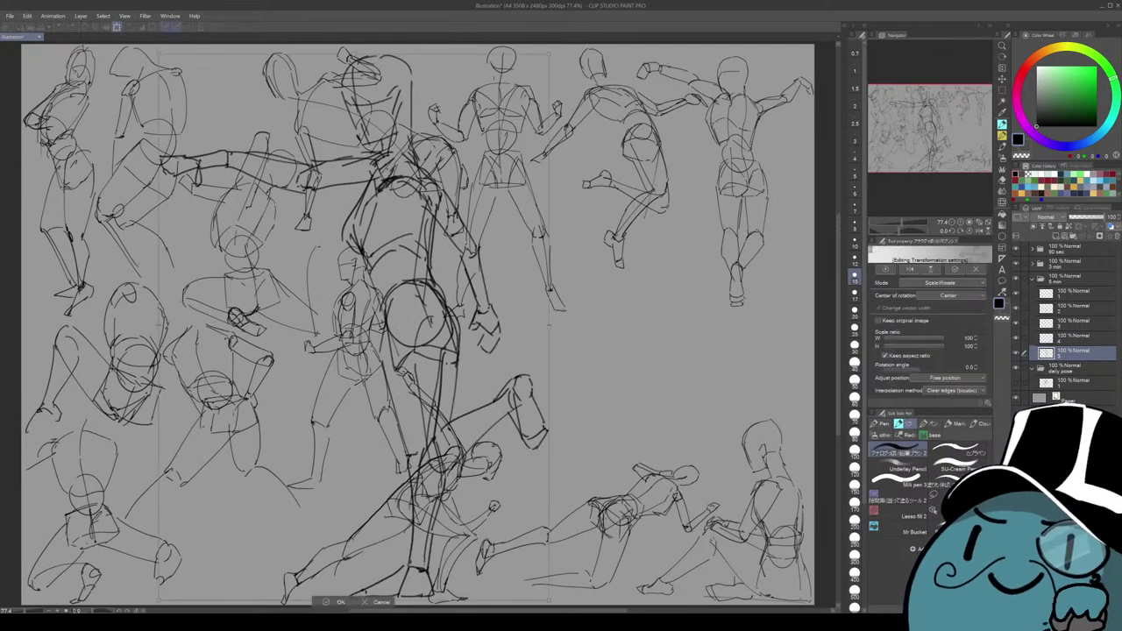
left_click_drag(550, 55, 323, 370)
mouse_move(241, 485)
left_mouse_down()
mouse_move(659, 369)
mouse_move(525, 402)
mouse_move(511, 417)
left_mouse_up()
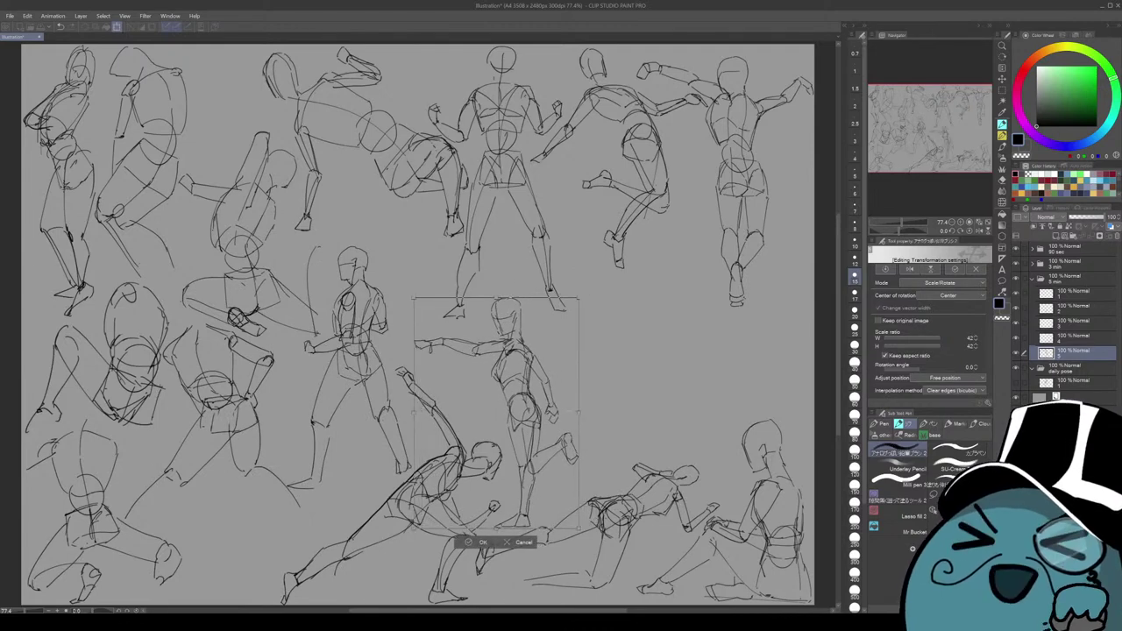
key("Return")
Shrink the daily pose folder's leaning figure, place it above the kneeling figure, and check the whole canvas with the palettes hidden.
left_click(1077, 383)
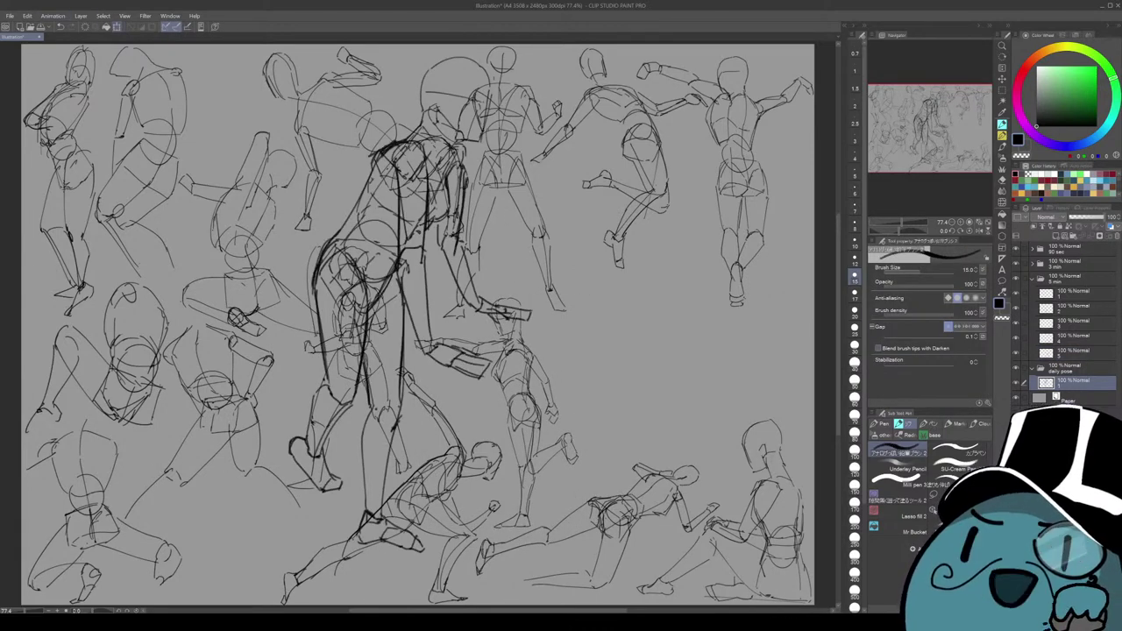
key("ctrl+t")
left_click_drag(533, 57, 434, 255)
left_click_drag(361, 404, 685, 333)
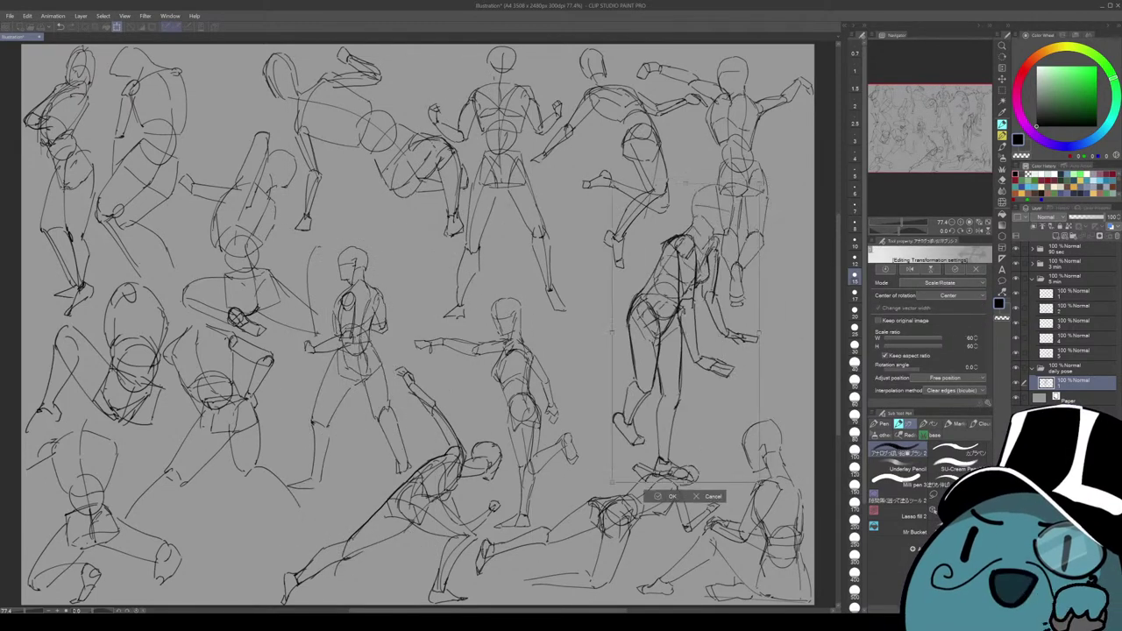
left_click_drag(759, 185, 737, 226)
left_click_drag(675, 354, 672, 306)
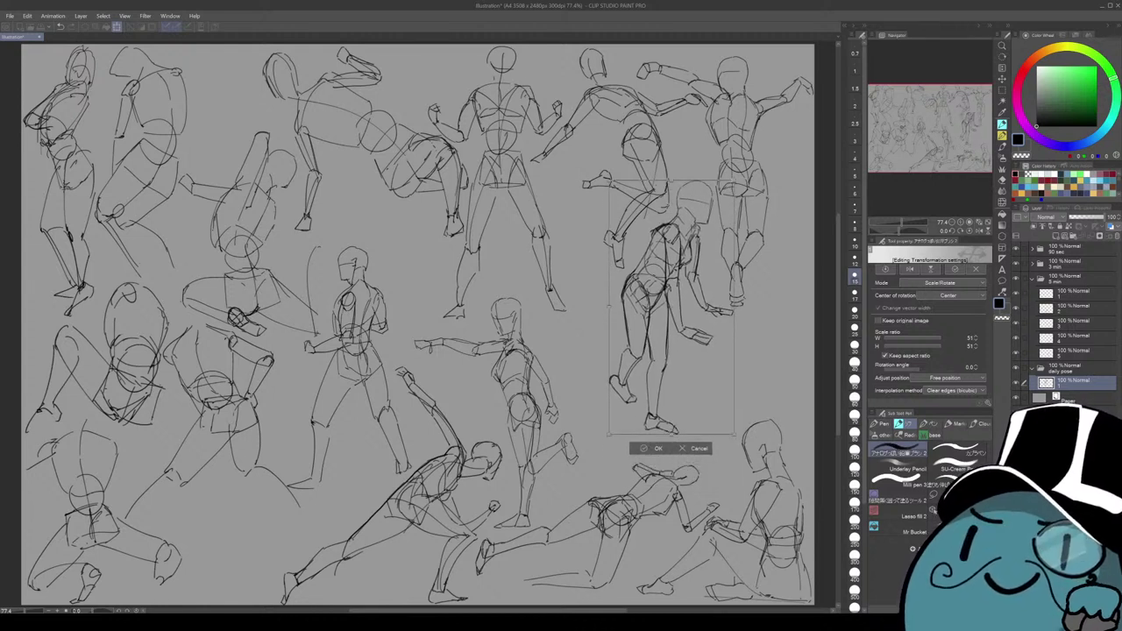
left_click_drag(672, 435, 672, 462)
left_click_drag(671, 322, 663, 327)
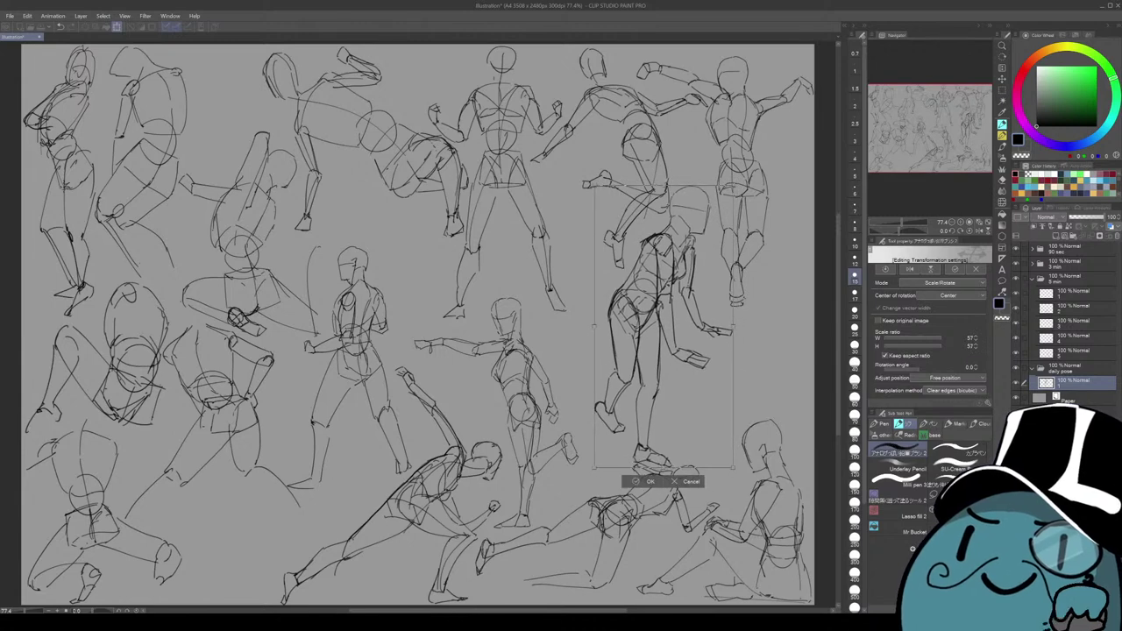
left_click_drag(733, 468, 721, 442)
left_click_drag(657, 314, 667, 329)
key("Return")
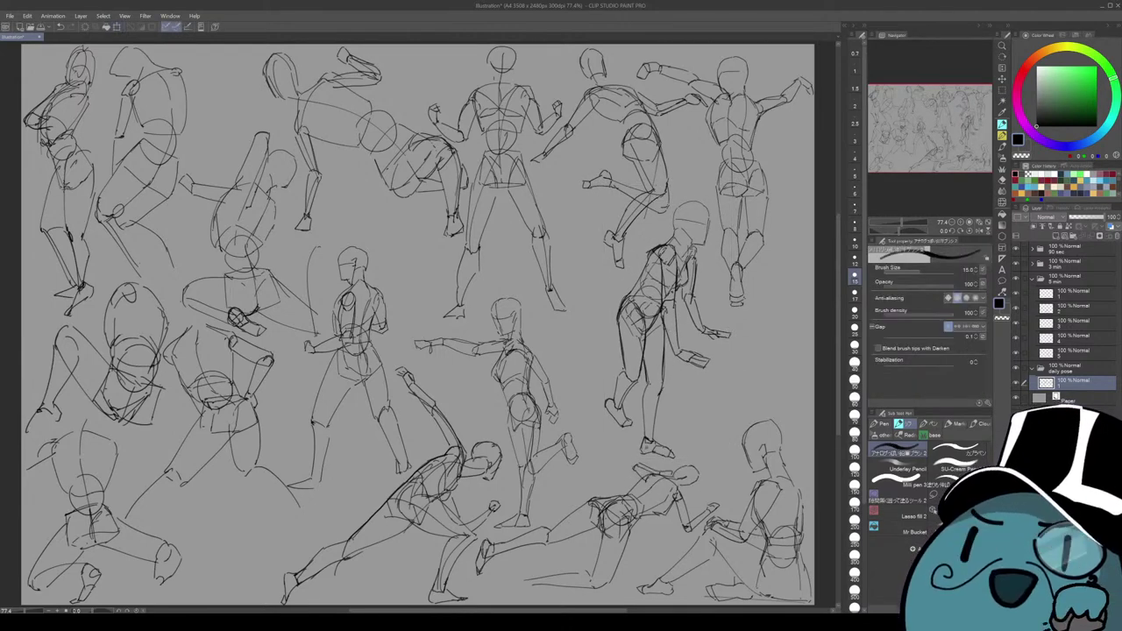
key("Tab")
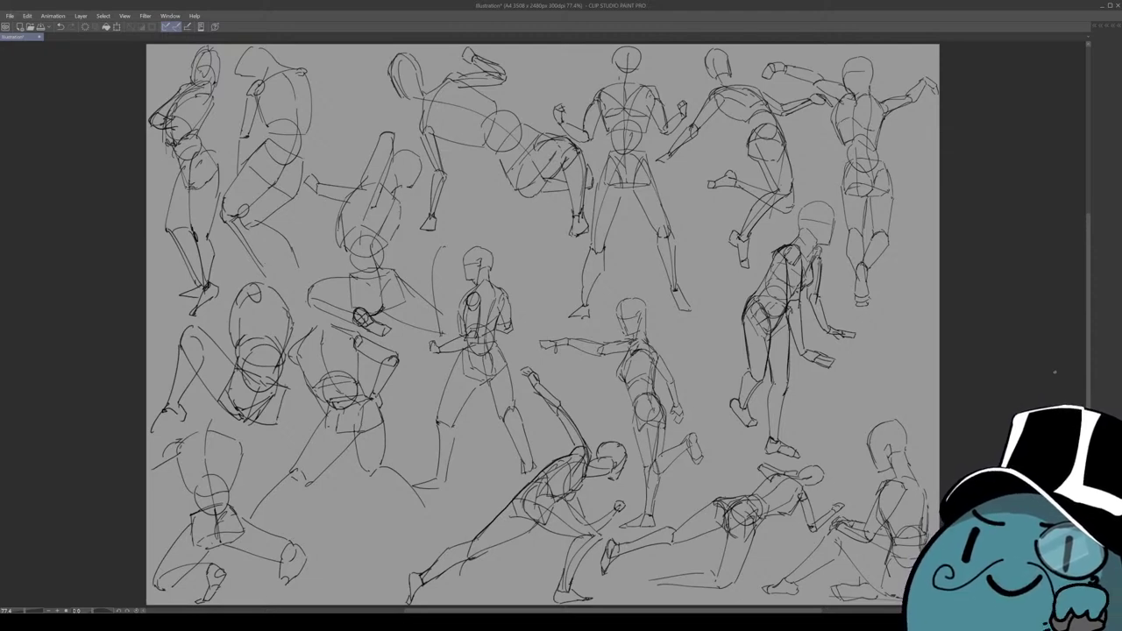
key("Tab")
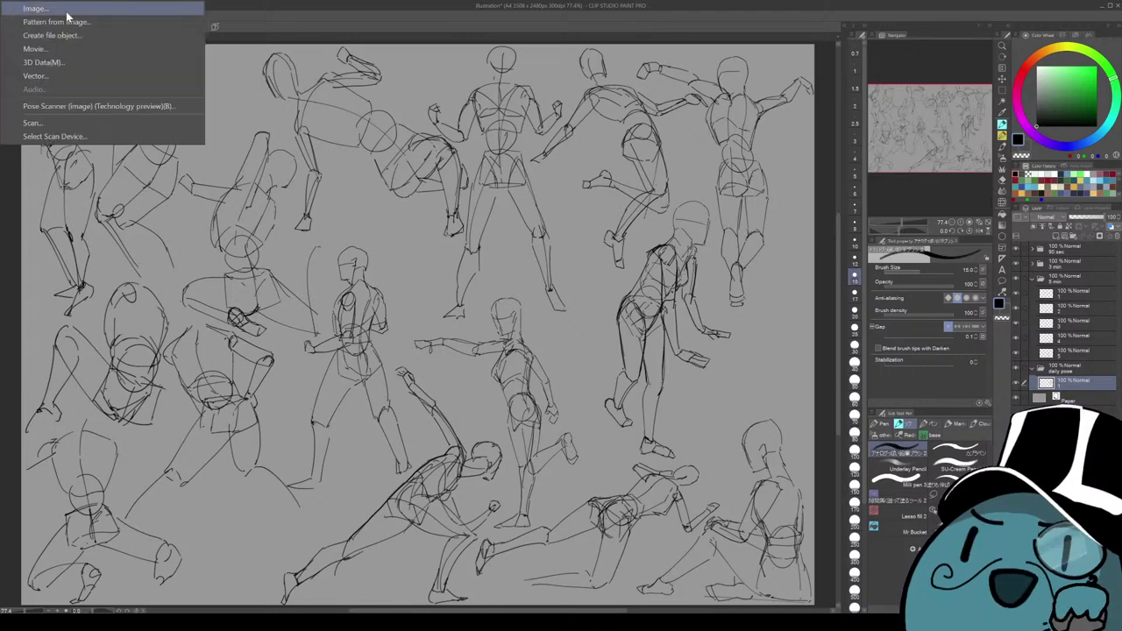
Import the earlier page of pose sketches as an image, move its layer above all folders, and collapse the 5 min folder.
left_click(67, 15)
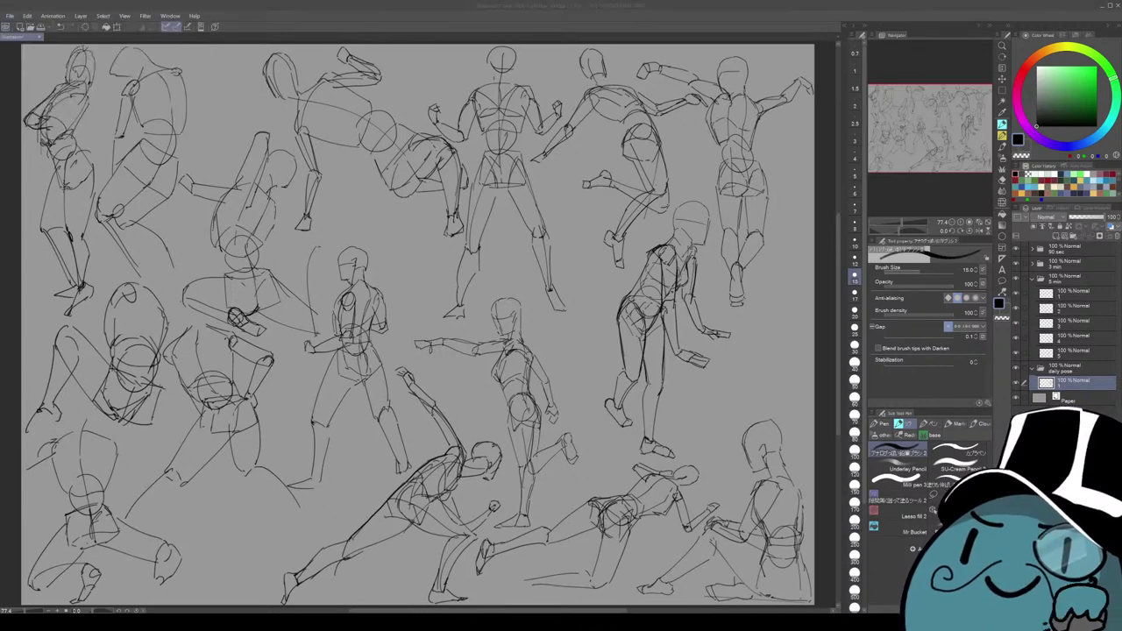
key("Return")
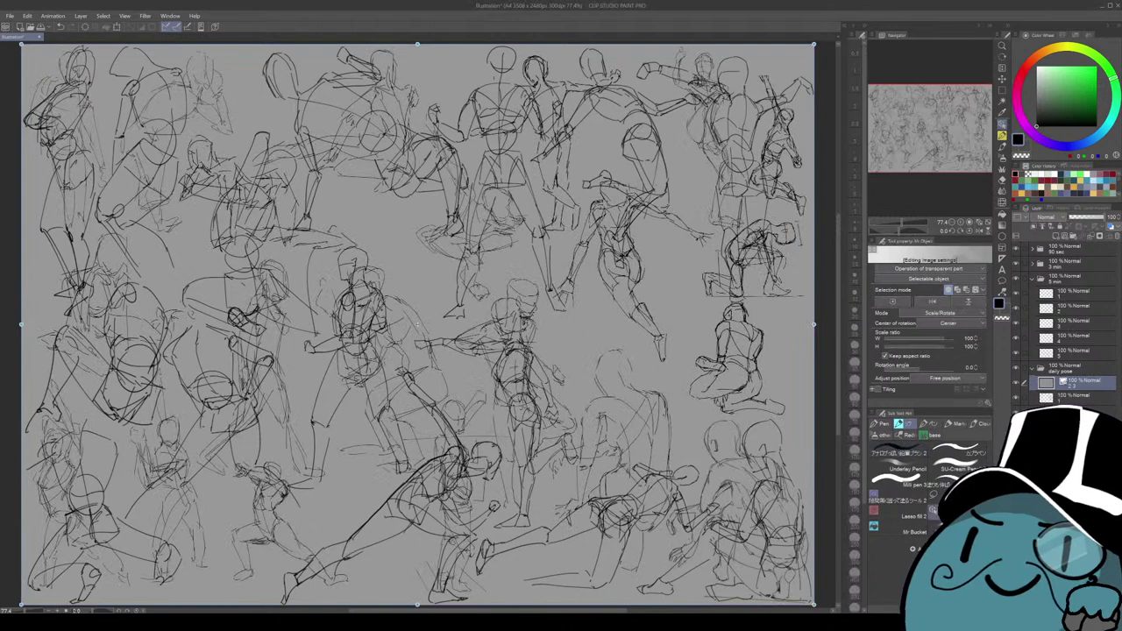
left_click_drag(1080, 384, 1077, 243)
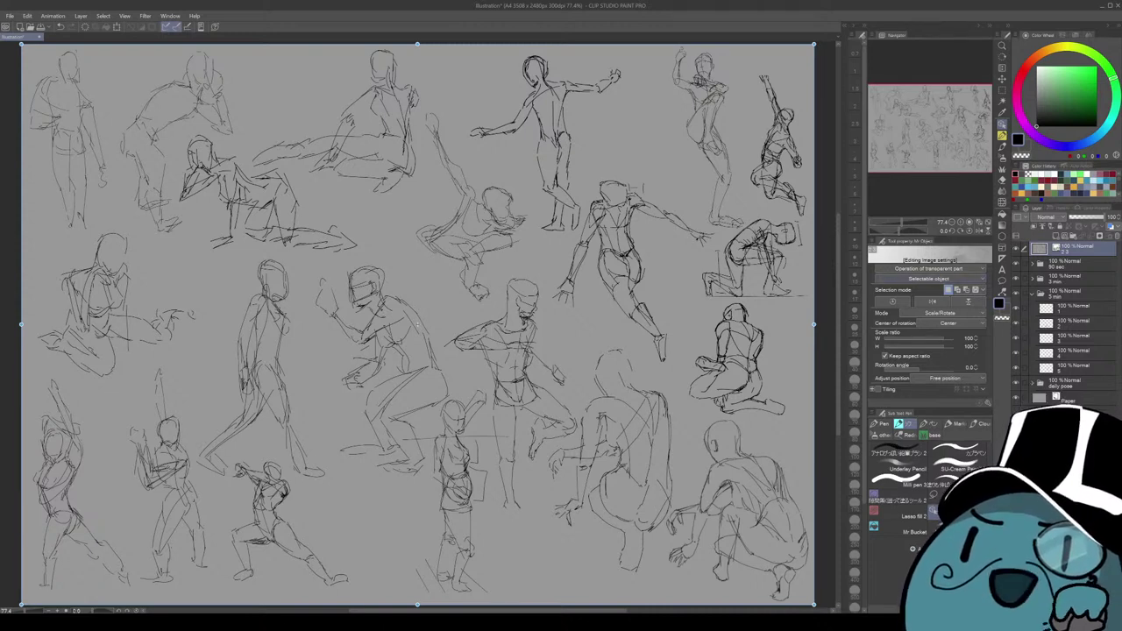
left_click(1033, 294)
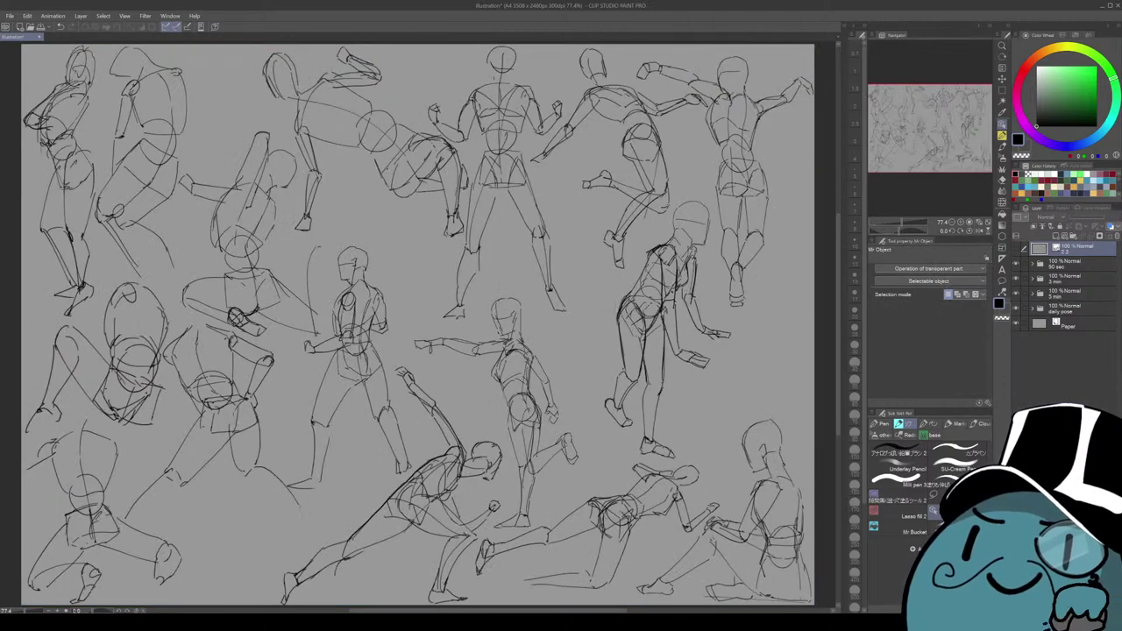
Compare the earlier sketch page with the new one, examining its crouching figures near the lower-right corner and its upper-right poses closely.
left_click(1016, 249)
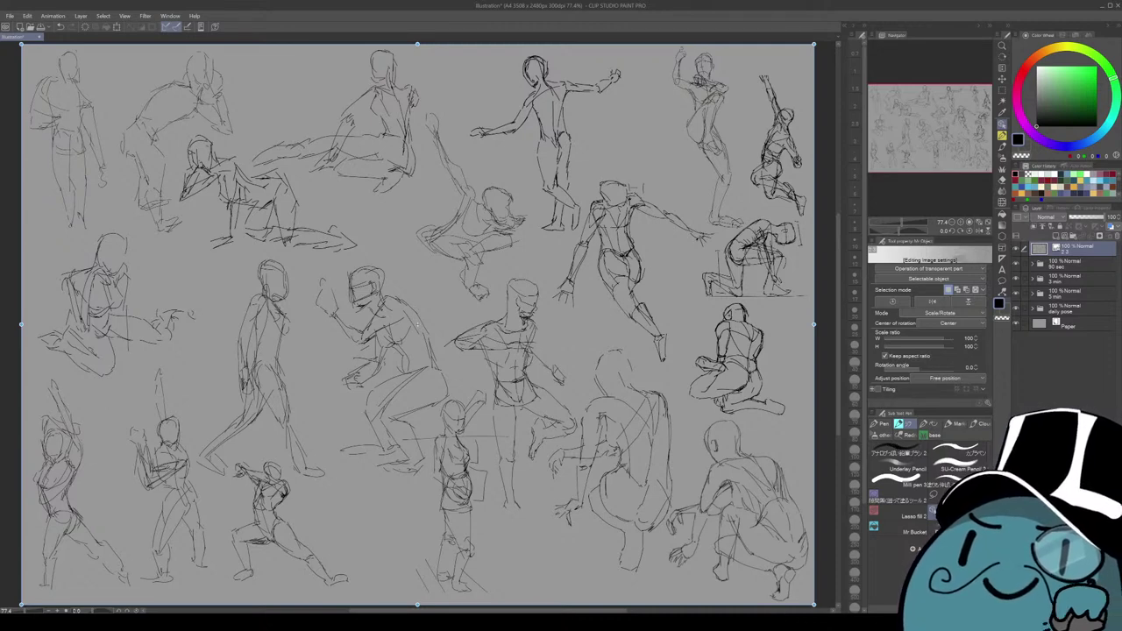
scroll(797, 542, "up", 6)
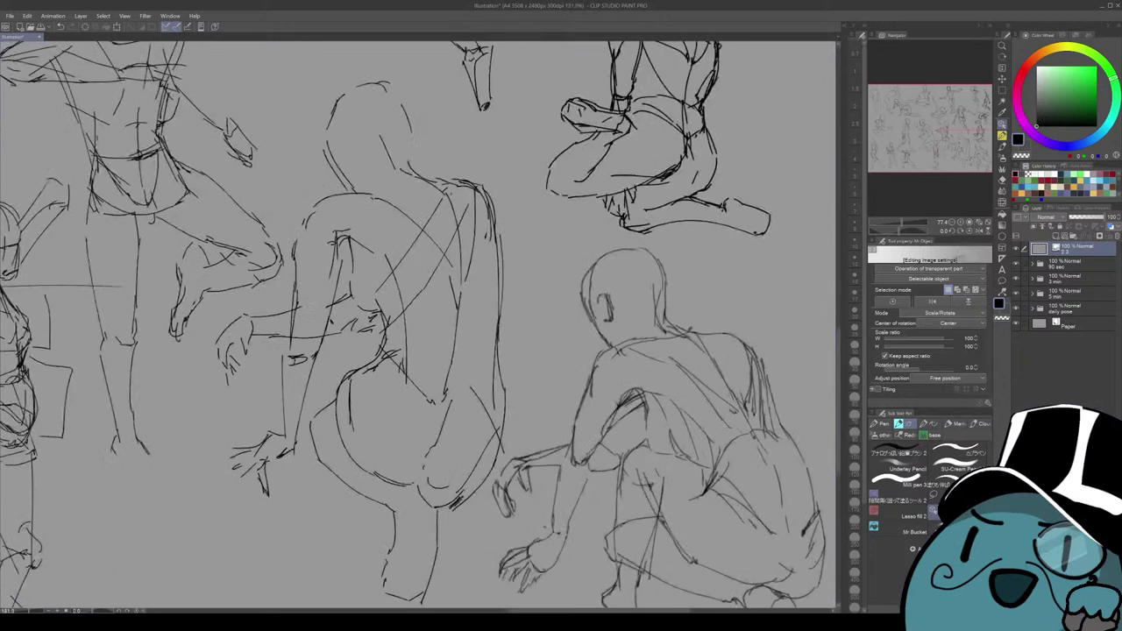
left_click_drag(797, 543, 704, 433)
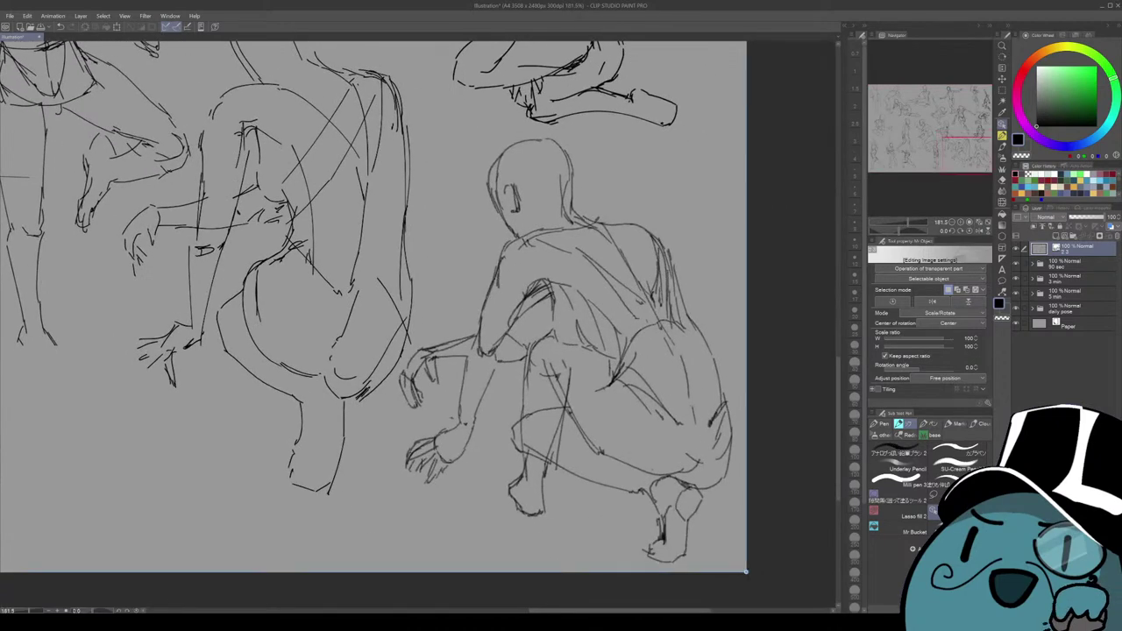
scroll(592, 355, "down", 2)
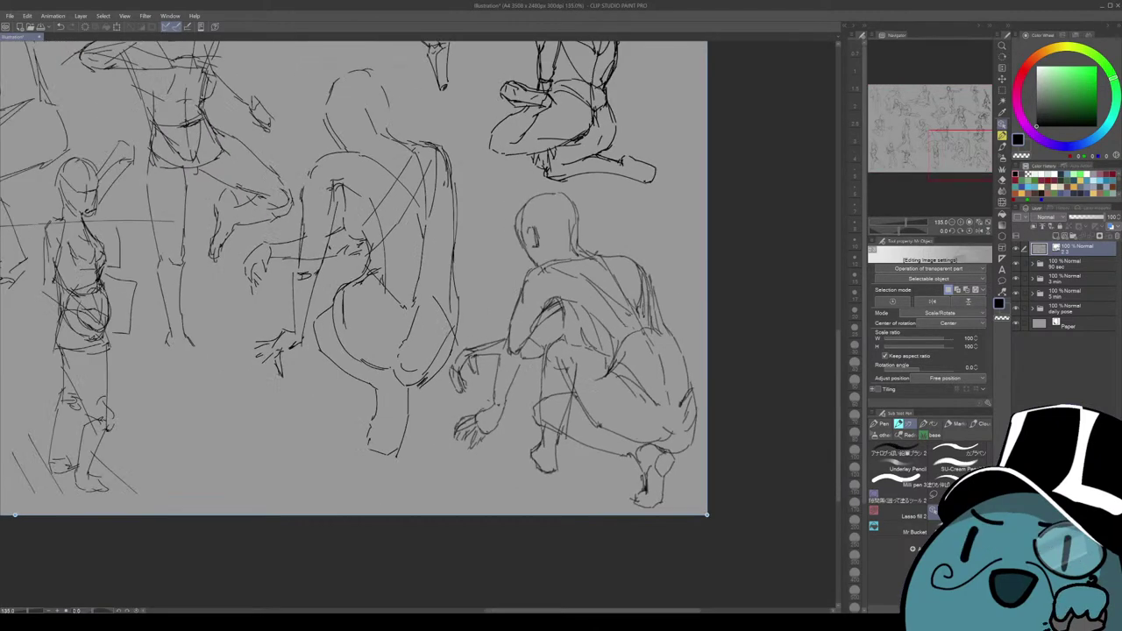
key("ctrl+0")
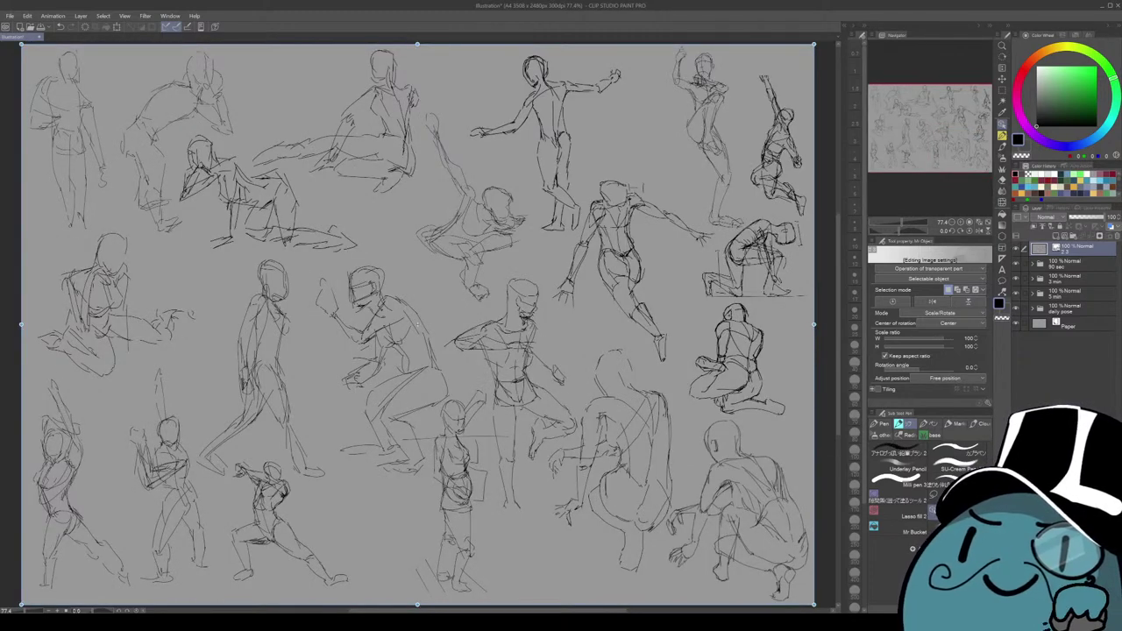
scroll(794, 142, "up", 5)
mouse_move(794, 141)
left_mouse_down()
mouse_move(713, 251)
mouse_move(684, 261)
mouse_move(686, 238)
left_mouse_up()
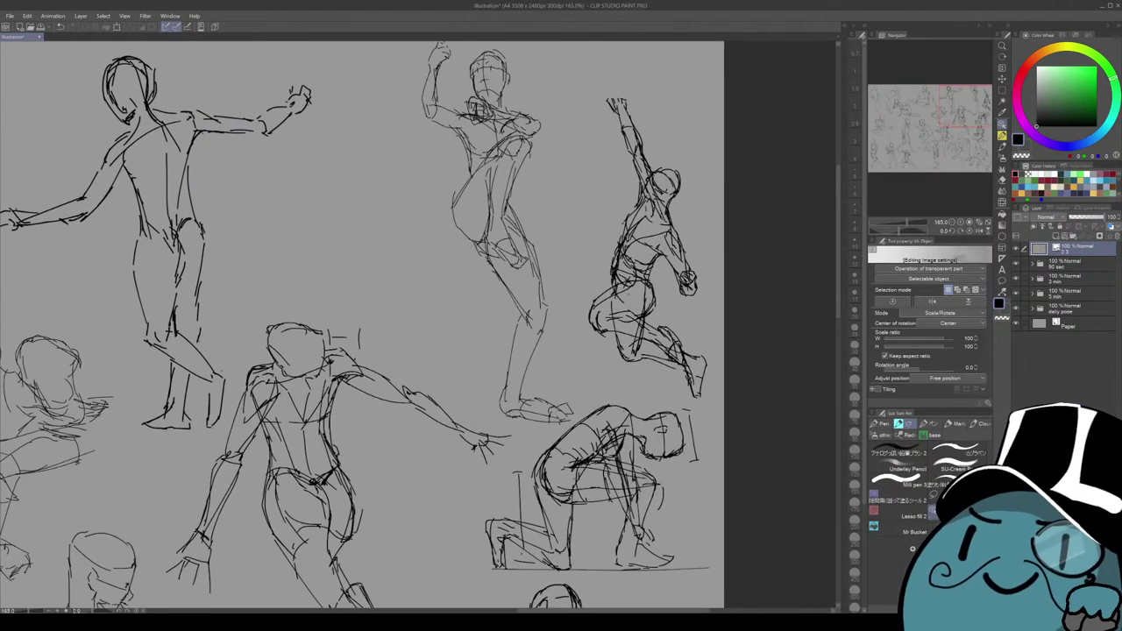
scroll(247, 156, "down", 5)
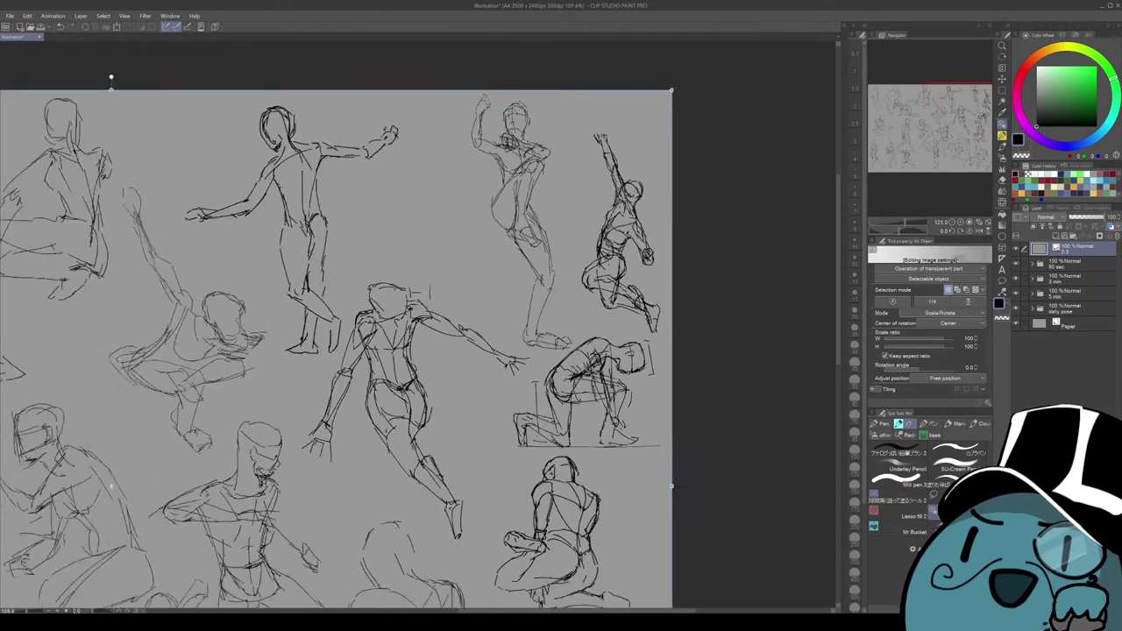
key("ctrl+0")
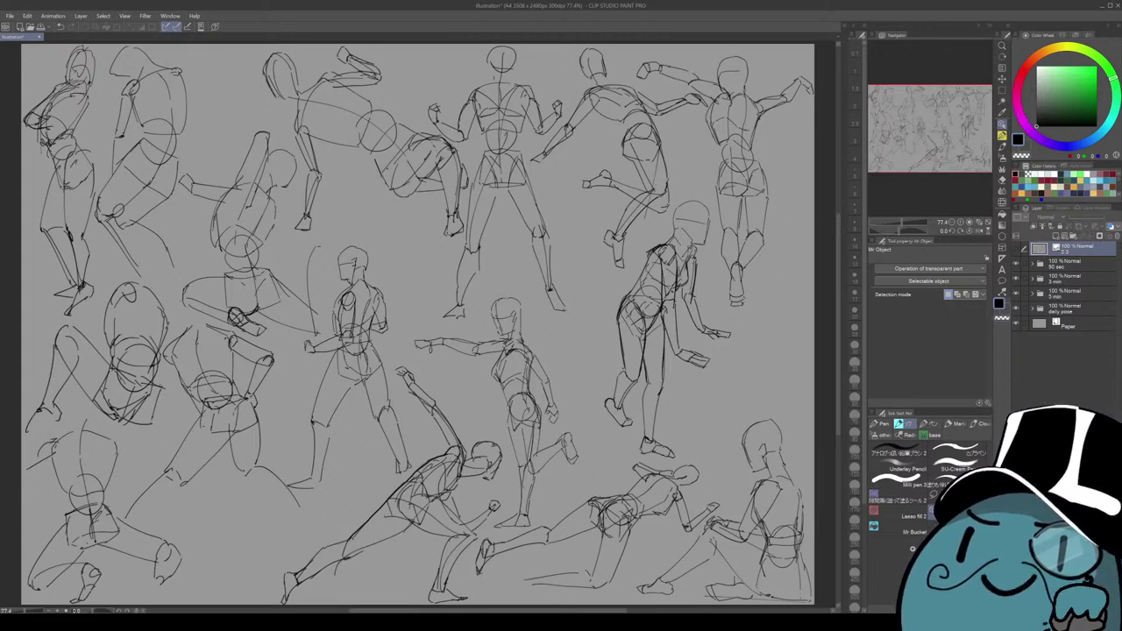
Delete the imported layer holding the earlier sketch page.
left_click(1117, 236)
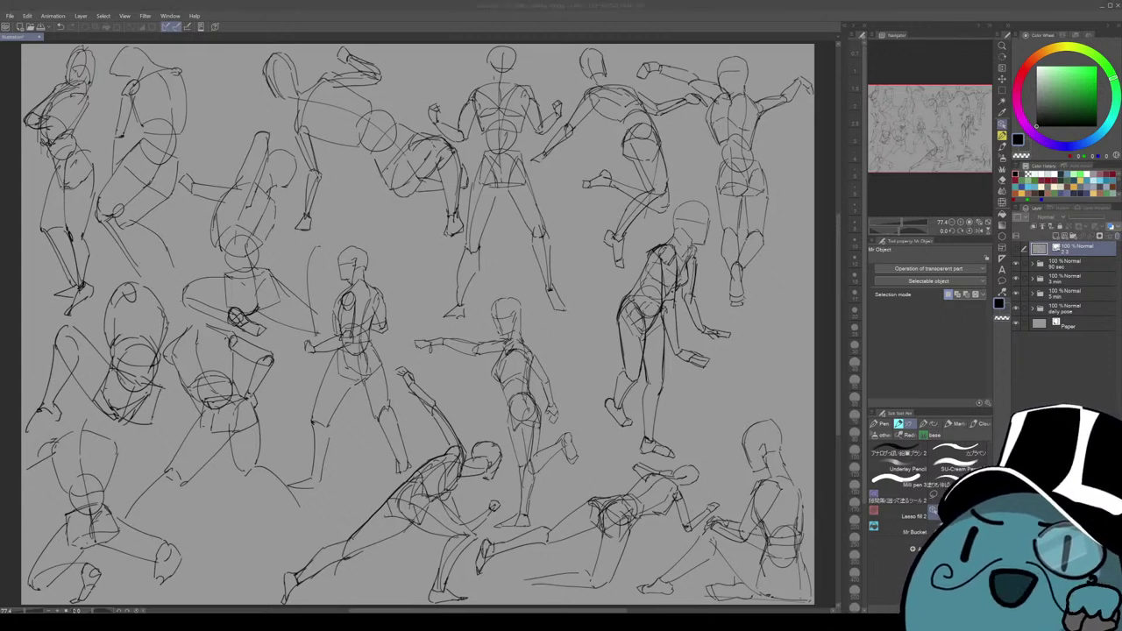
key("Return")
Open the timelapse export preview of the gesture sketch canvas.
left_click(10, 16)
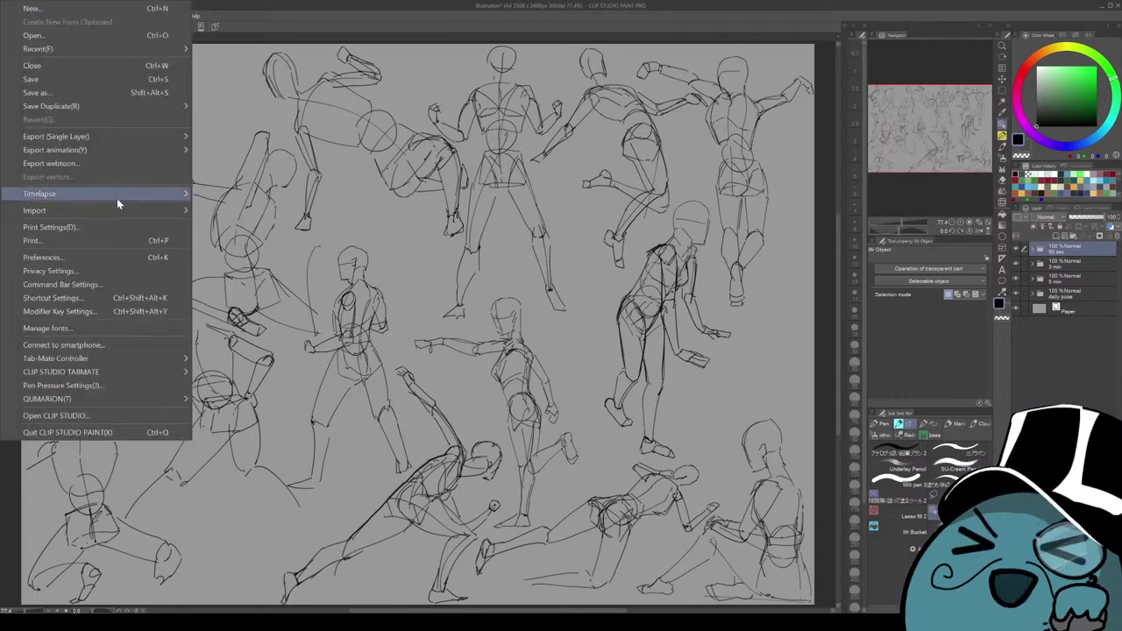
left_click(231, 207)
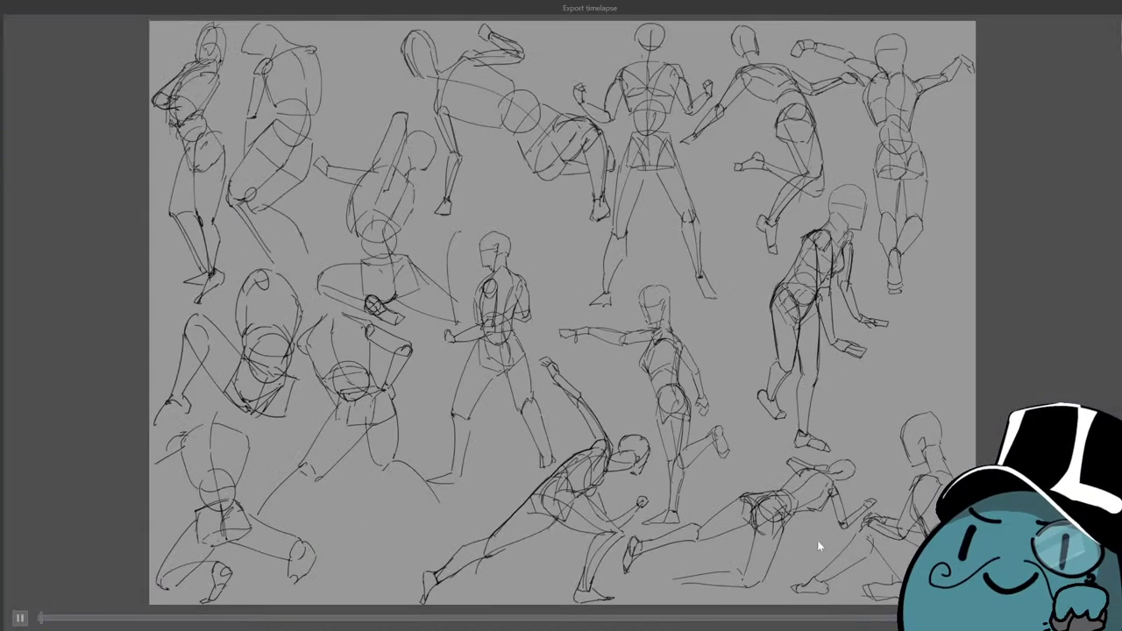
Rewind the timelapse preview to its beginning and play back the recording of the gesture sketches.
left_click_drag(115, 615, 25, 624)
left_click(21, 621)
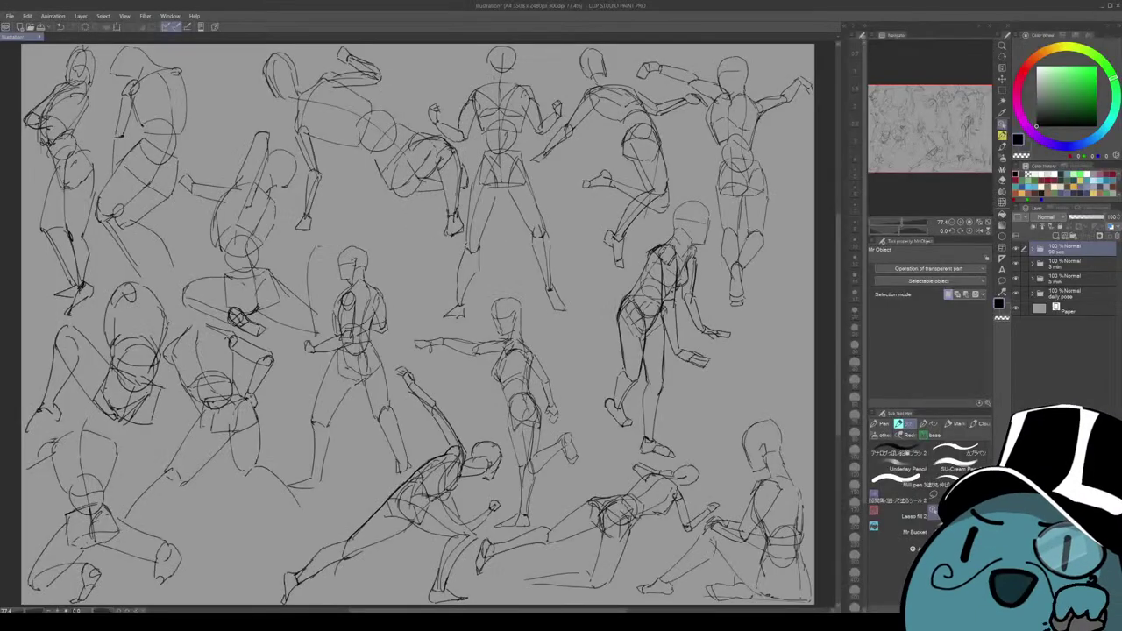
Export the finished gesture sketch canvas as a single-layer image, accepting the export settings and preview.
left_click(10, 16)
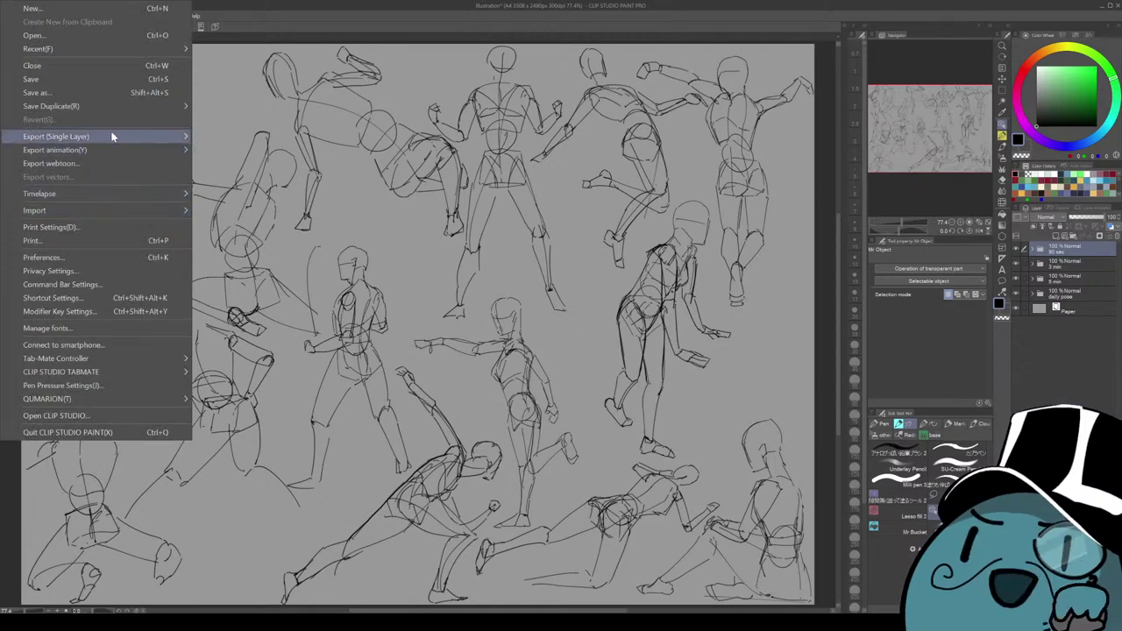
left_click(229, 158)
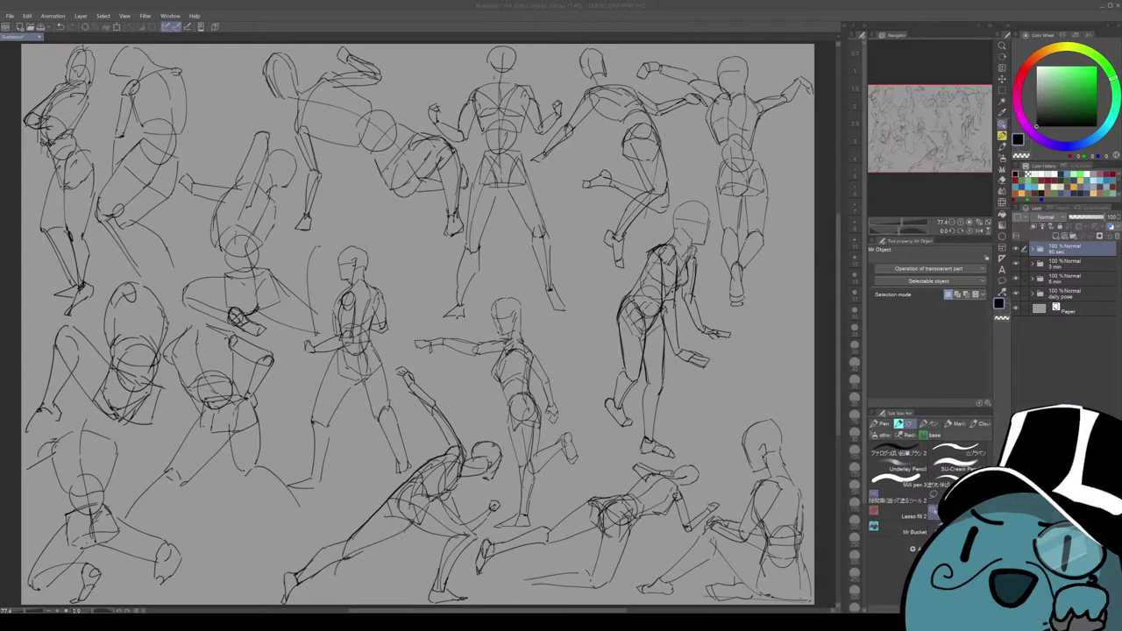
left_click(293, 33)
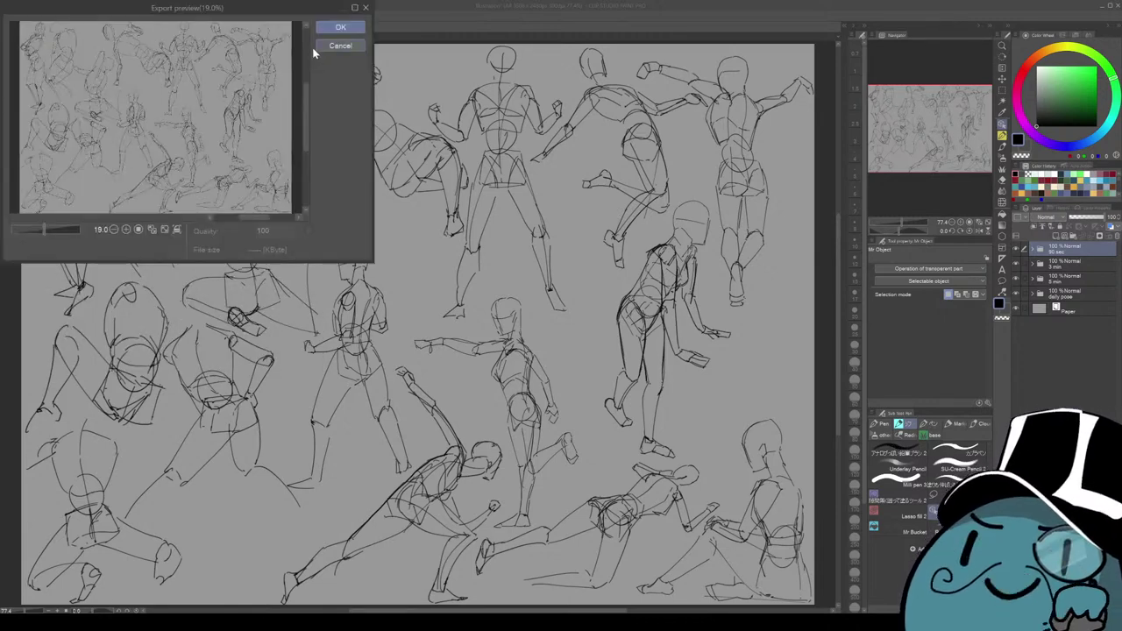
left_click(341, 28)
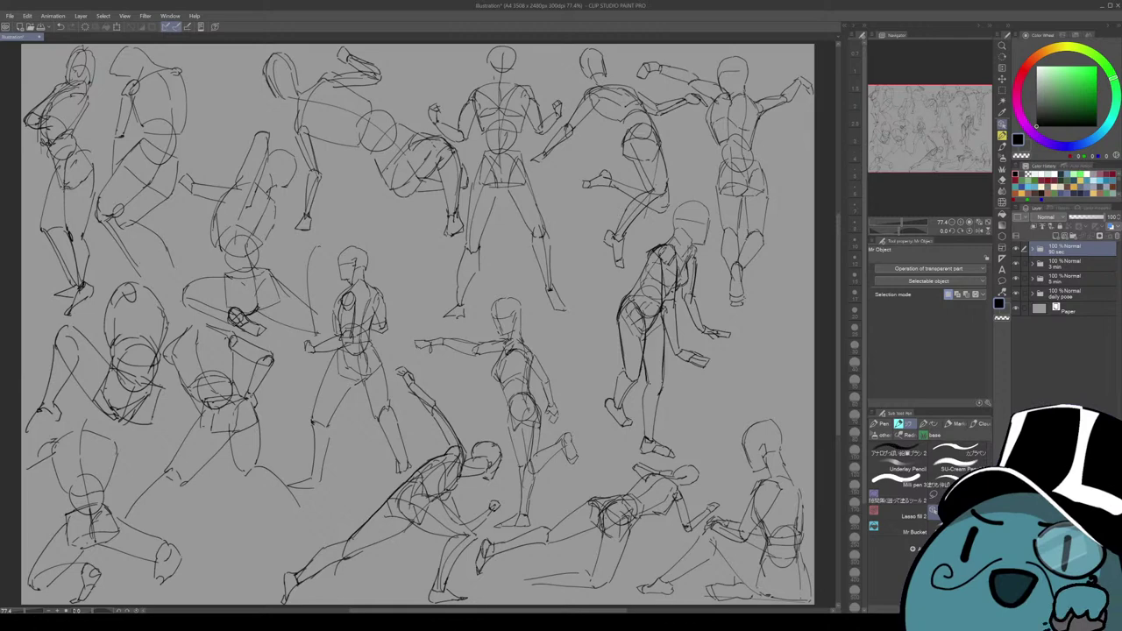
scroll(417, 260, "down", 3)
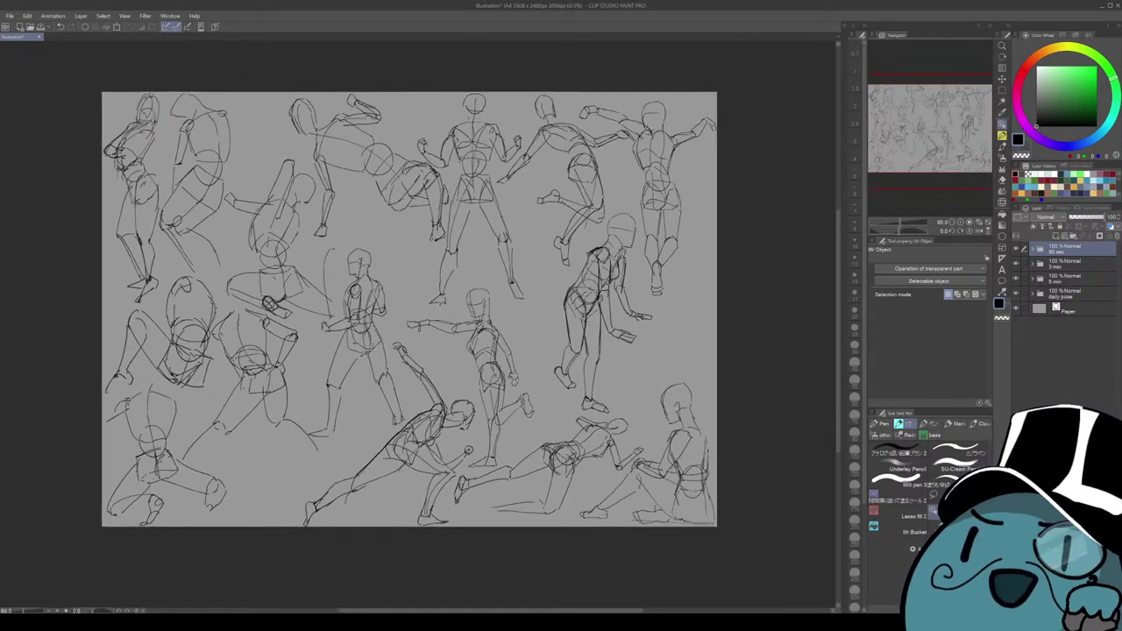
scroll(417, 259, "up", 1)
scroll(418, 320, "up", 1)
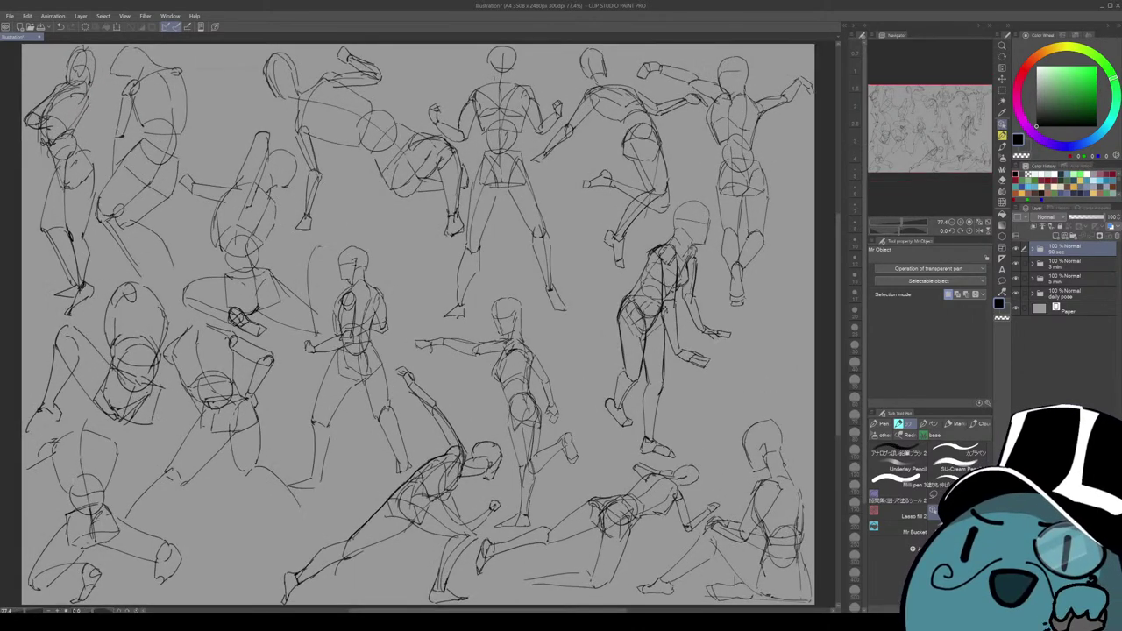